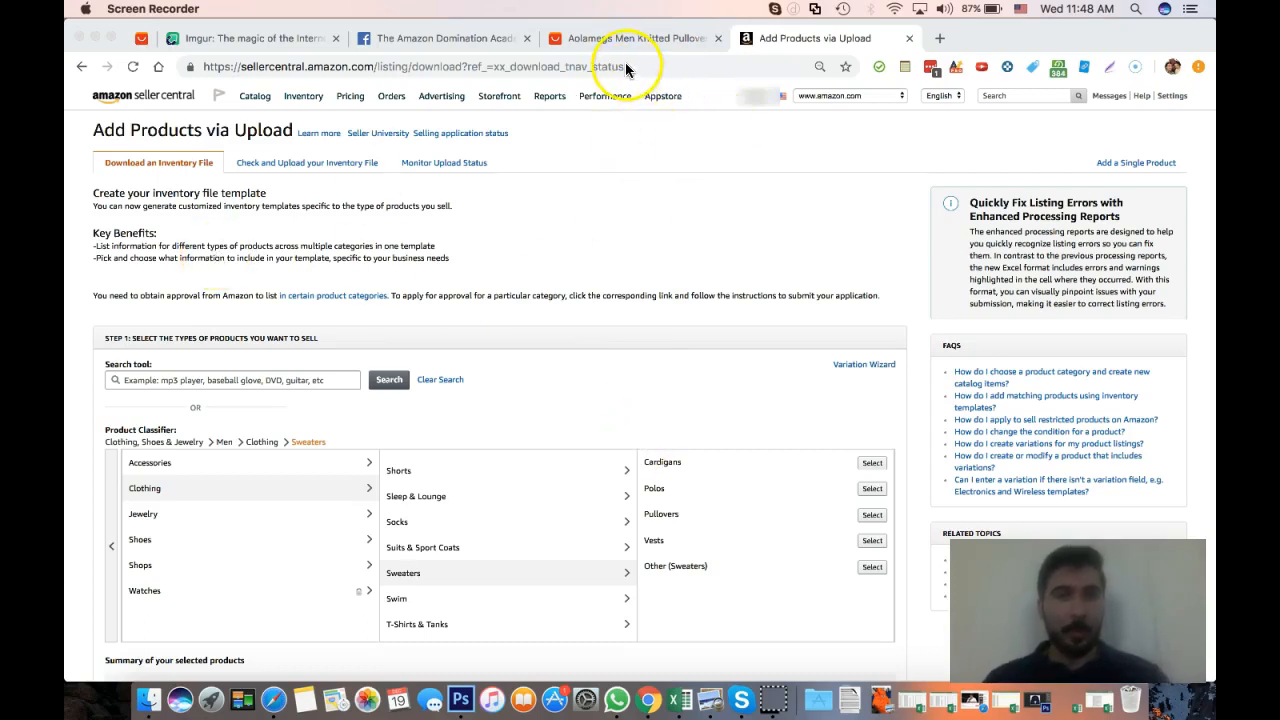
# Review the AliExpress listing for the Aolamegs knitted pullover, previewing its light grey and navy colour options
pyautogui.click(607, 40)
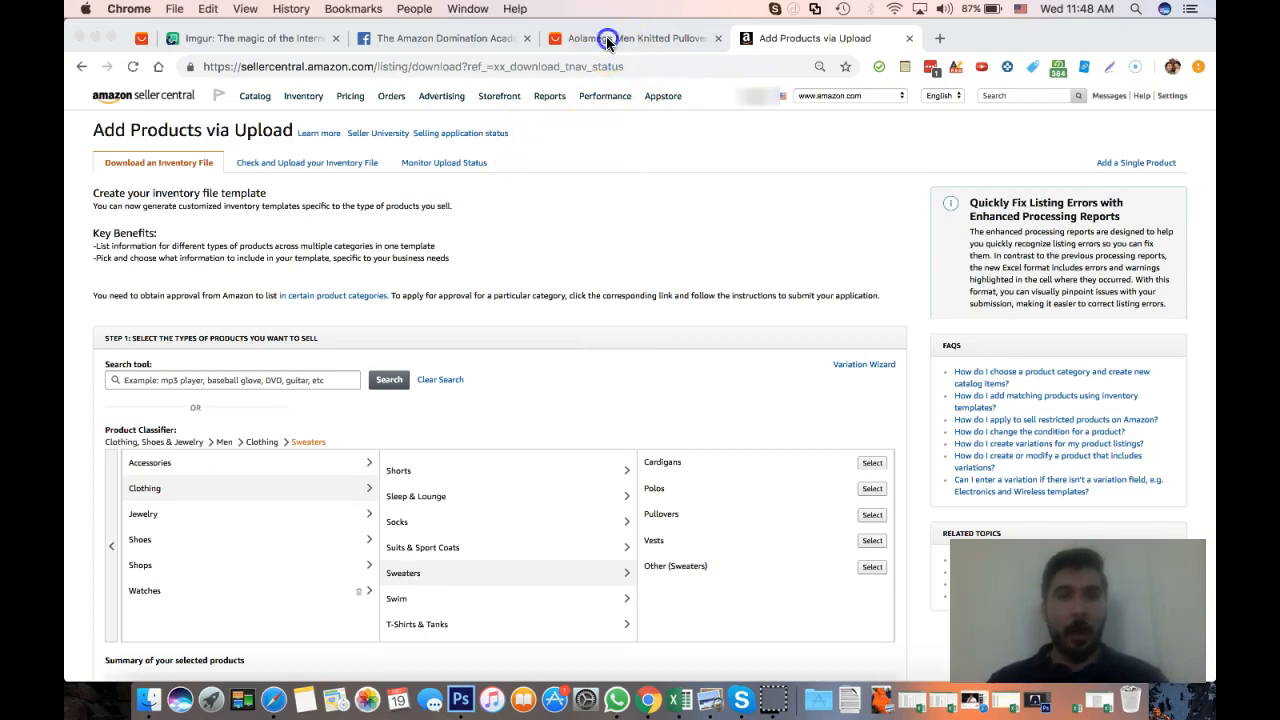
pyautogui.scroll(-2, 85, 336)
pyautogui.scroll(-1, 85, 343)
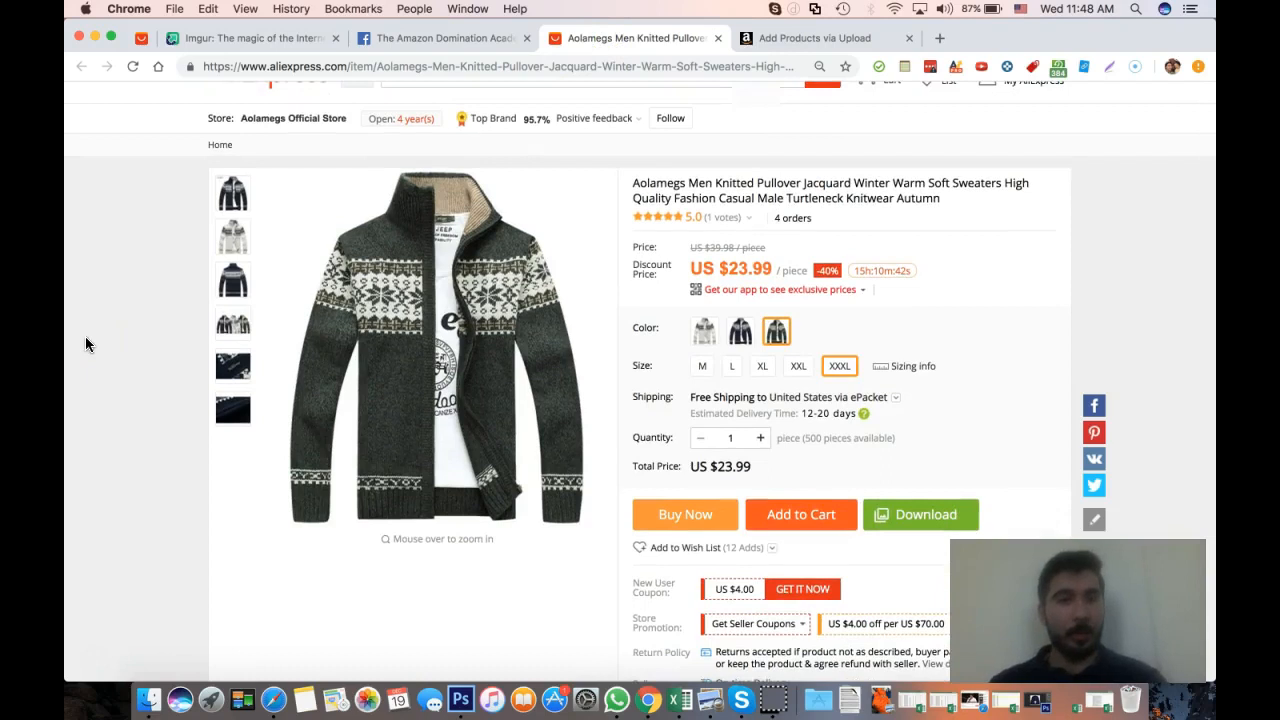
pyautogui.scroll(2, 85, 343)
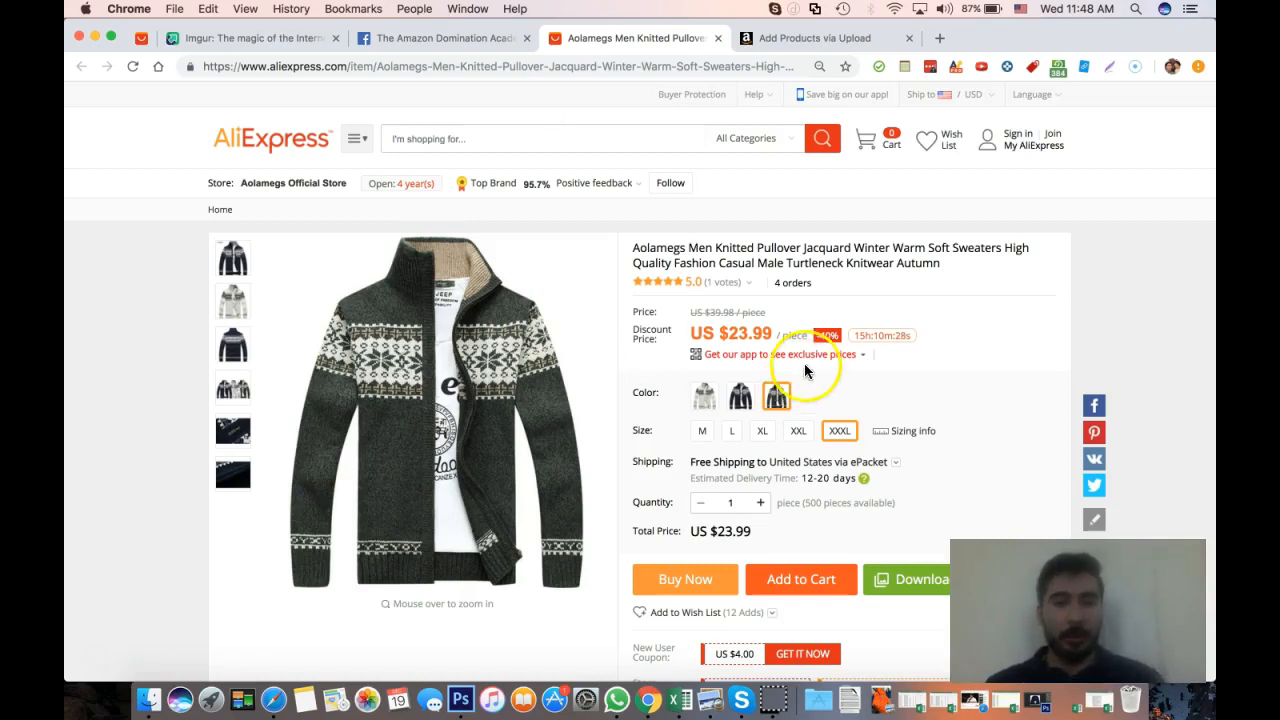
pyautogui.click(704, 397)
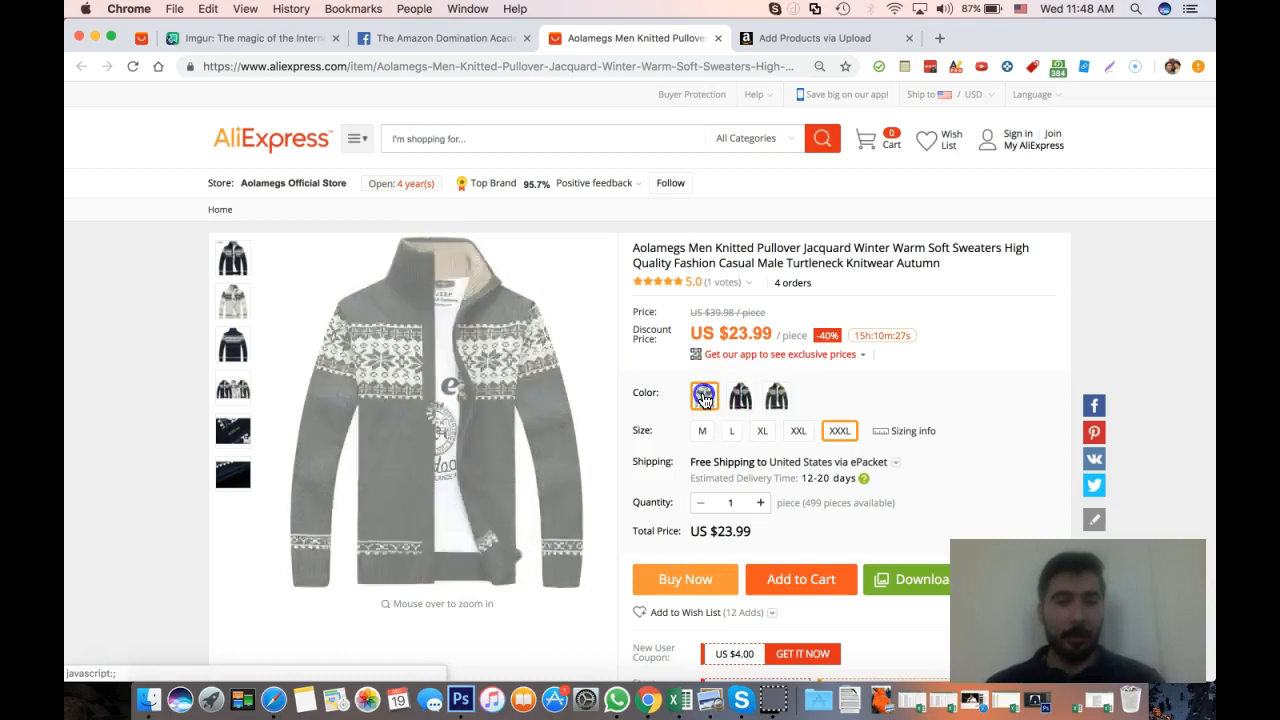
pyautogui.click(757, 400)
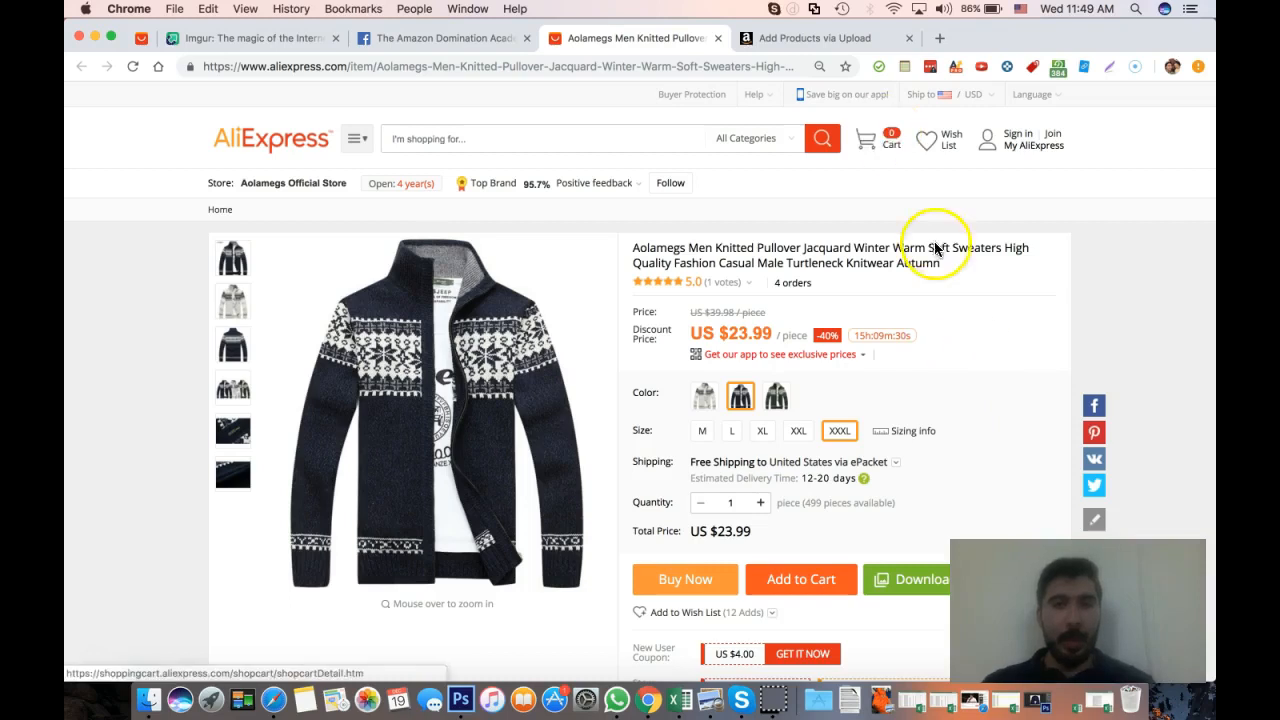
# Switch back to Amazon Seller Central and open the inventory's Add Products via Upload page
pyautogui.click(798, 40)
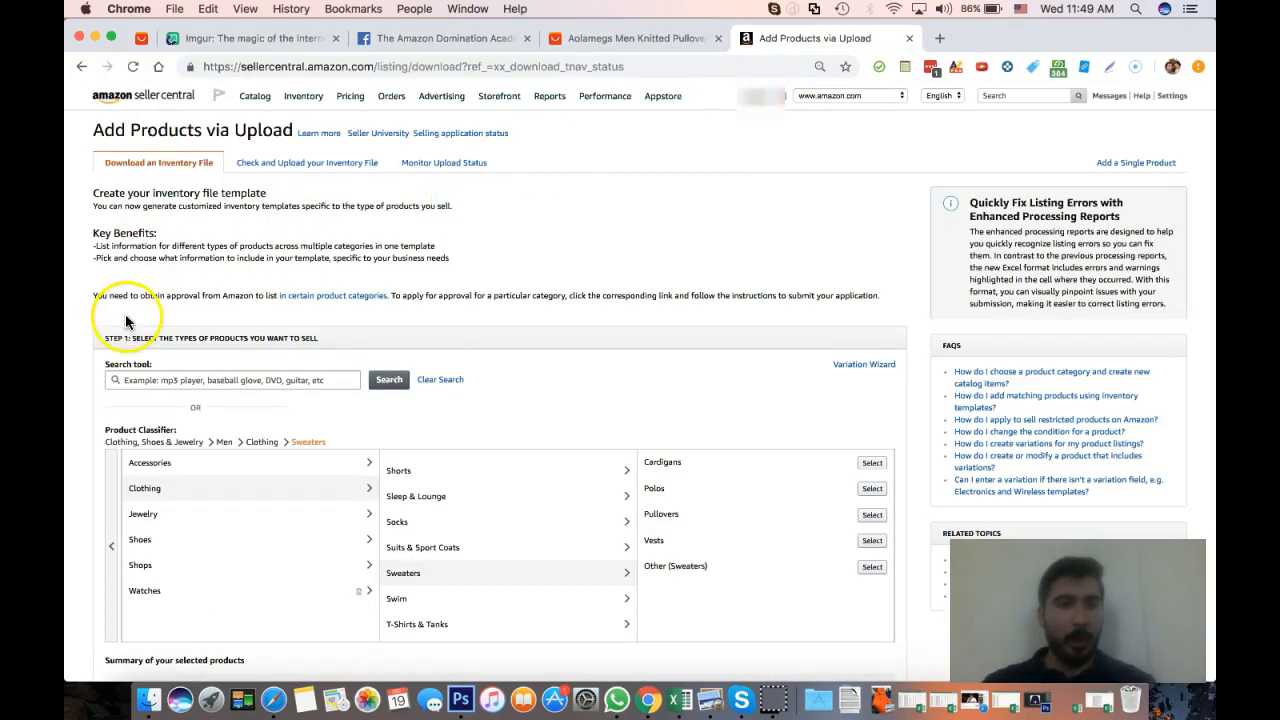
pyautogui.moveTo(300, 96)
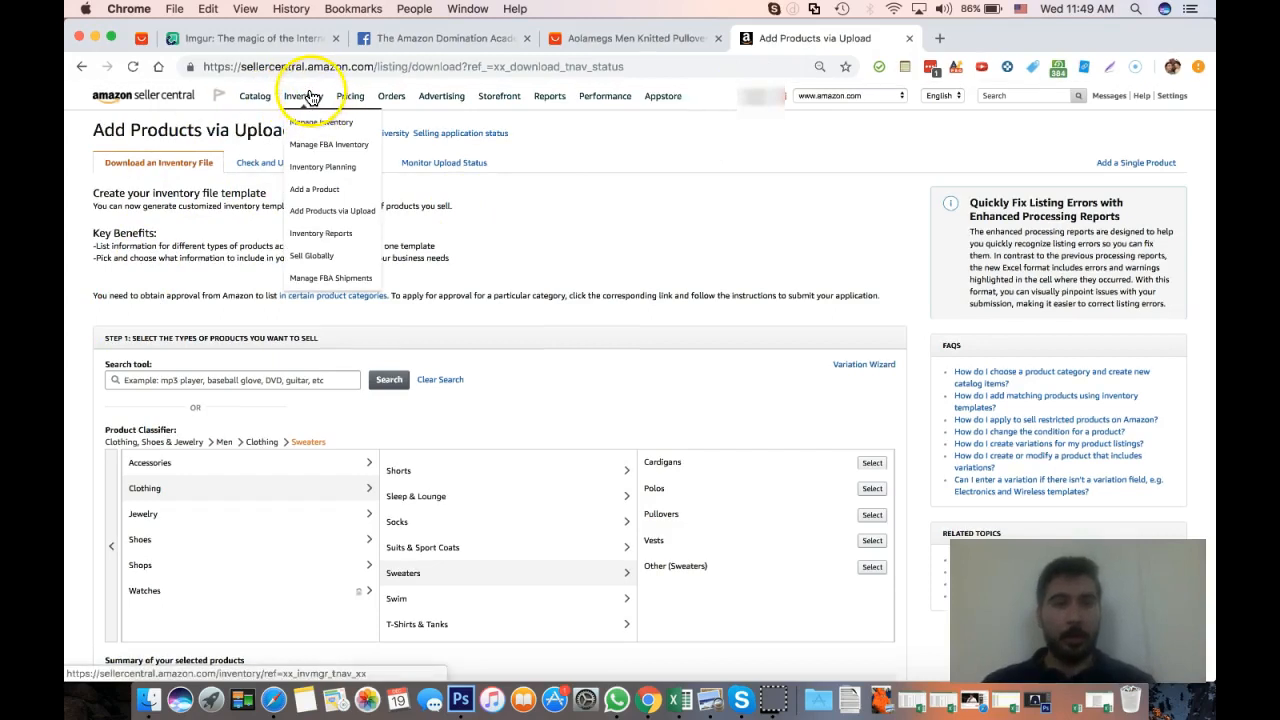
pyautogui.click(337, 220)
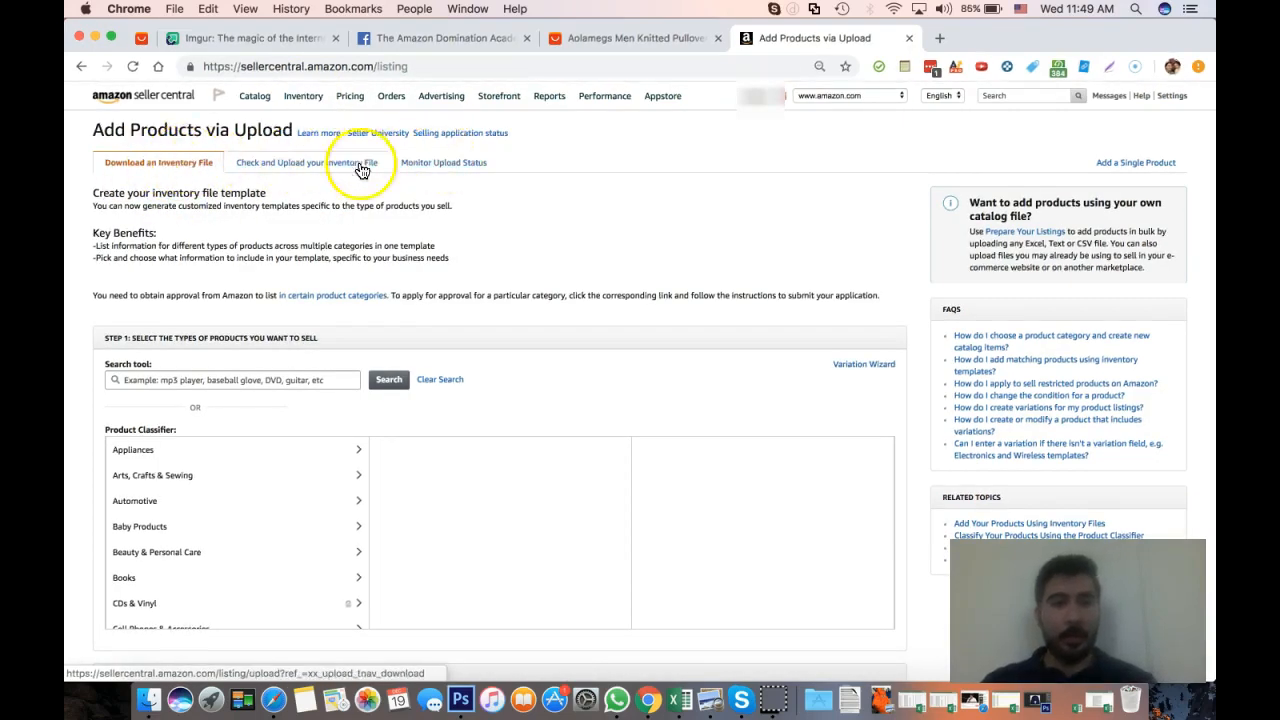
# Choose Clothing, Shoes & Jewelry as the main category in the product classifier
pyautogui.scroll(-3, 500, 400)
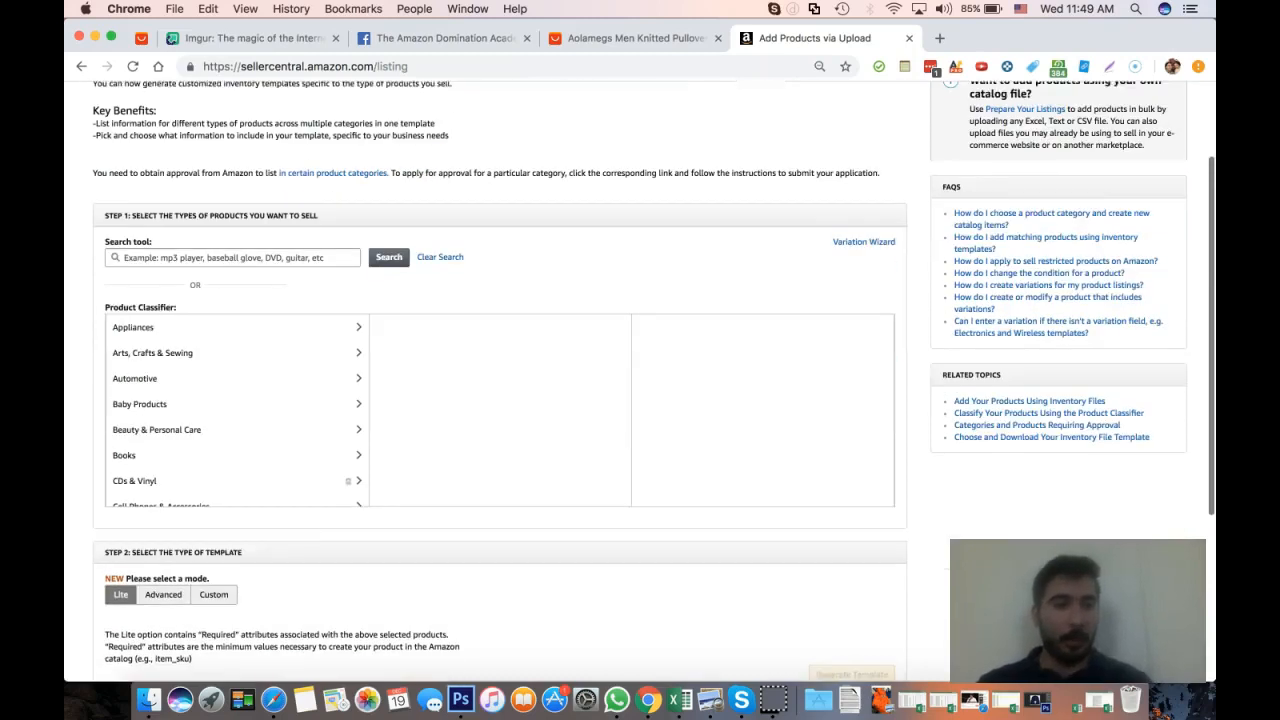
pyautogui.scroll(-2, 192, 459)
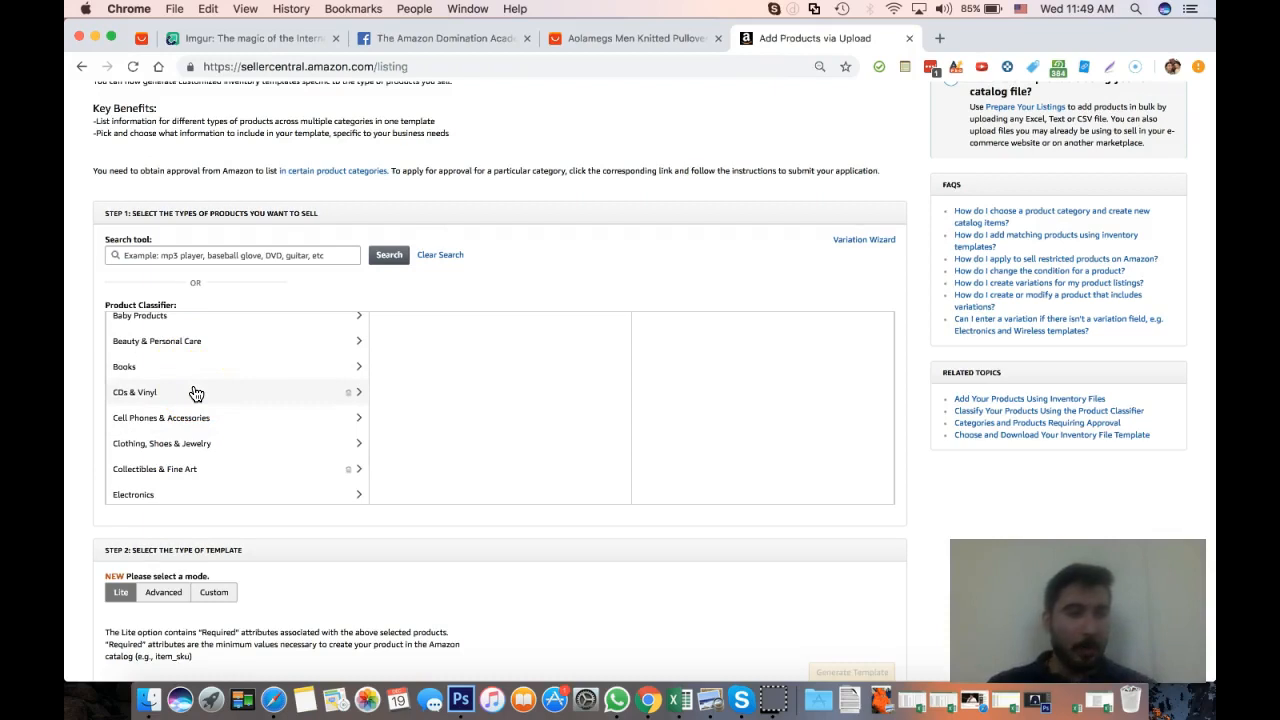
pyautogui.scroll(-1, 194, 391)
pyautogui.scroll(-3, 209, 423)
pyautogui.click(213, 428)
pyautogui.scroll(-3, 210, 427)
pyautogui.scroll(4, 208, 429)
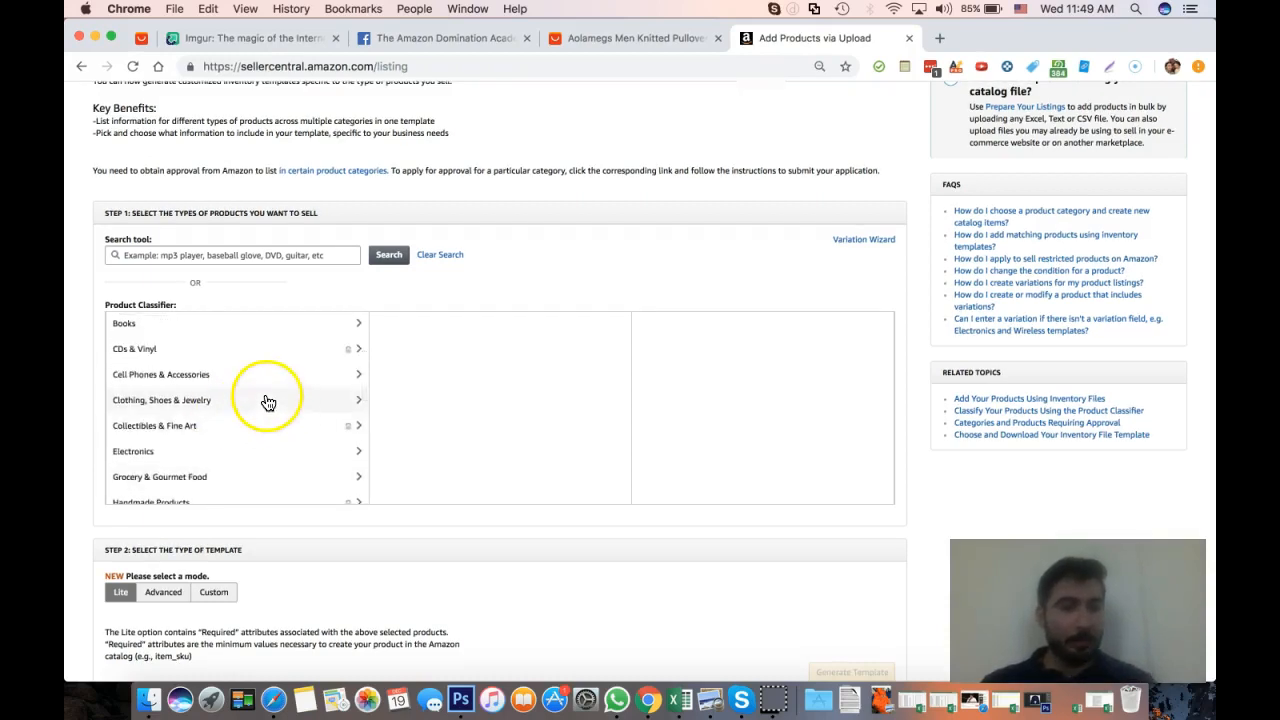
pyautogui.click(186, 401)
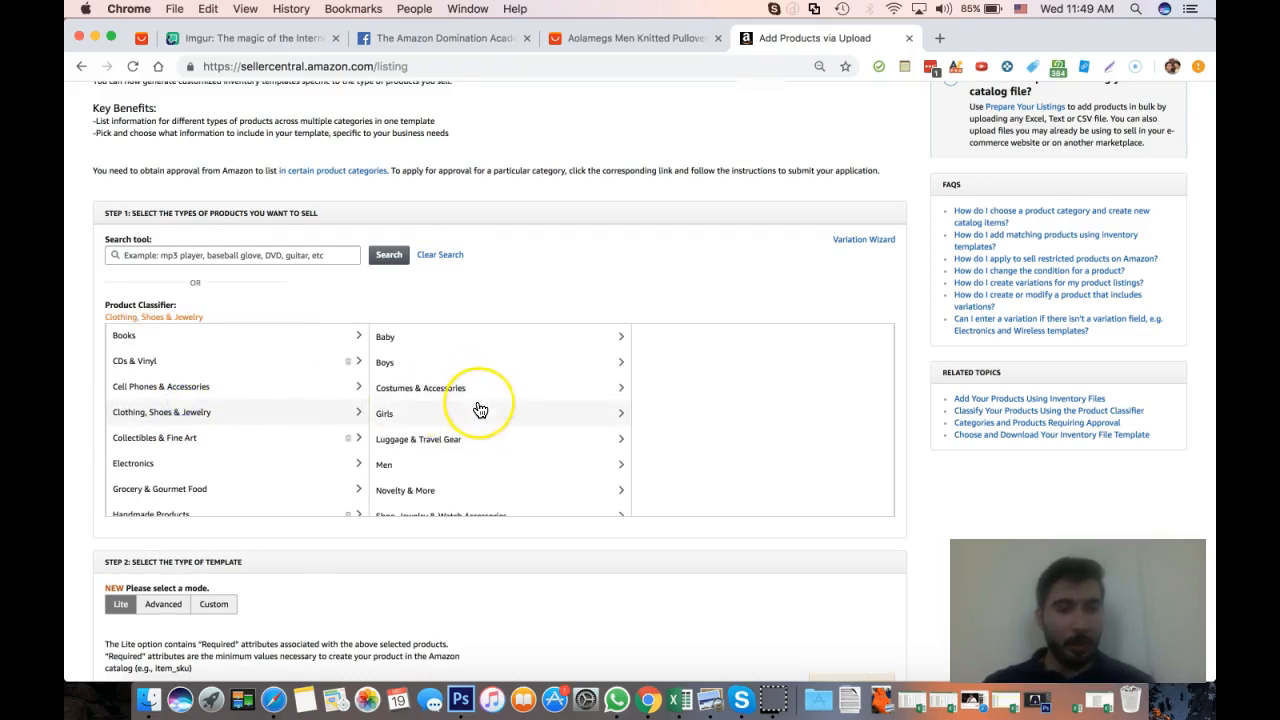
# Check the product type on the AliExpress listing and narrow the classifier to Men > Clothing
pyautogui.scroll(-2, 480, 408)
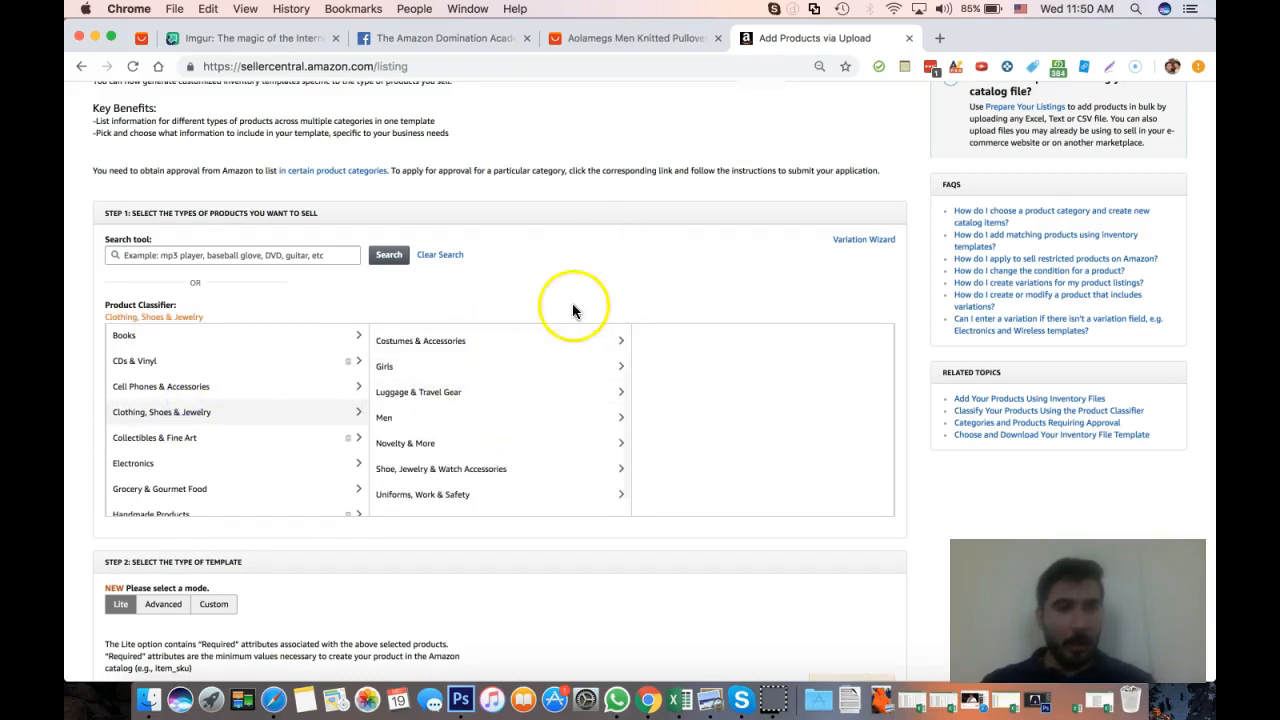
pyautogui.click(660, 44)
pyautogui.click(787, 40)
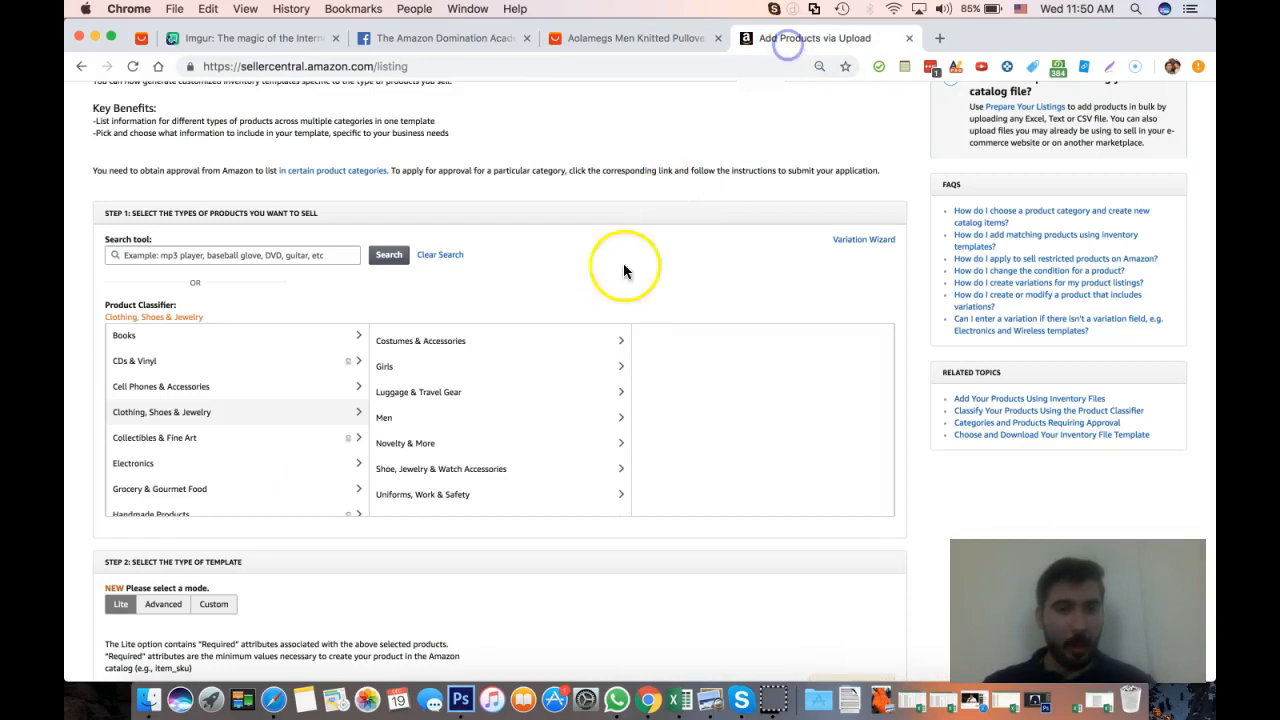
pyautogui.click(460, 418)
pyautogui.click(729, 364)
pyautogui.scroll(-5, 746, 443)
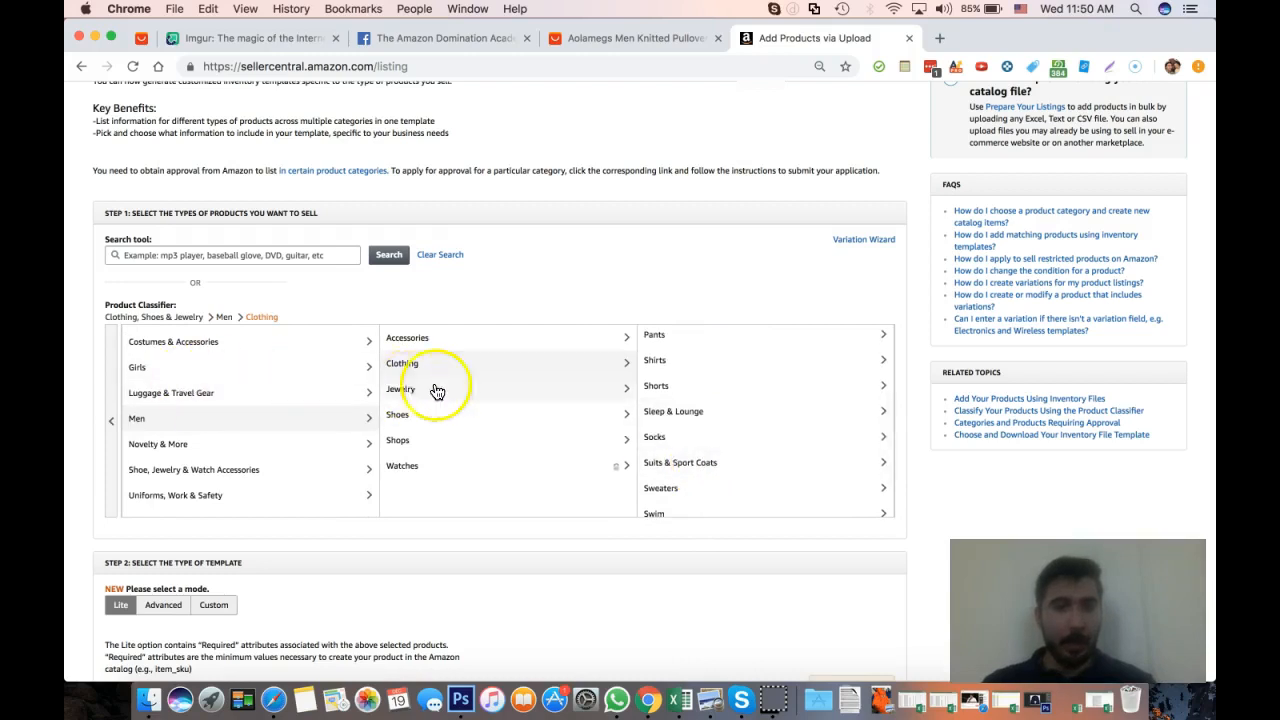
# Look through the men's clothing categories and choose Sweaters
pyautogui.scroll(-2, 786, 412)
pyautogui.scroll(-2, 786, 414)
pyautogui.scroll(6, 739, 398)
pyautogui.scroll(2, 739, 398)
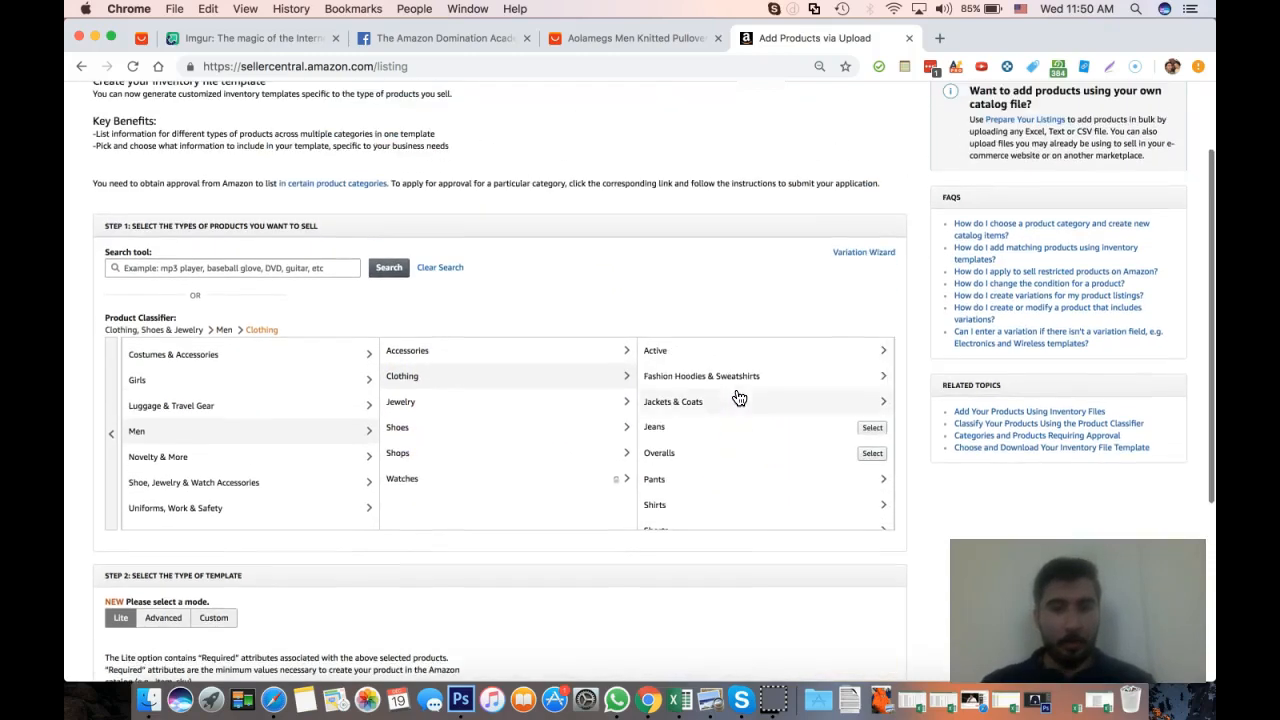
pyautogui.scroll(-3, 700, 417)
pyautogui.scroll(-3, 706, 463)
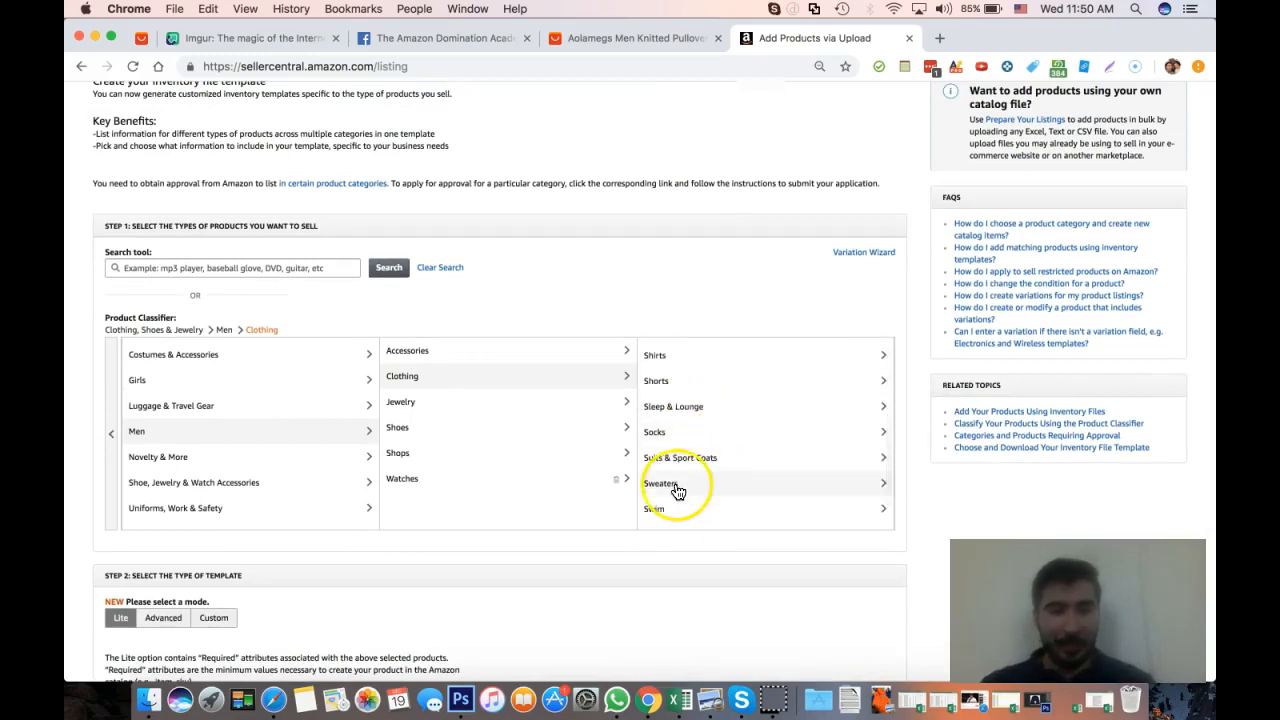
pyautogui.click(680, 485)
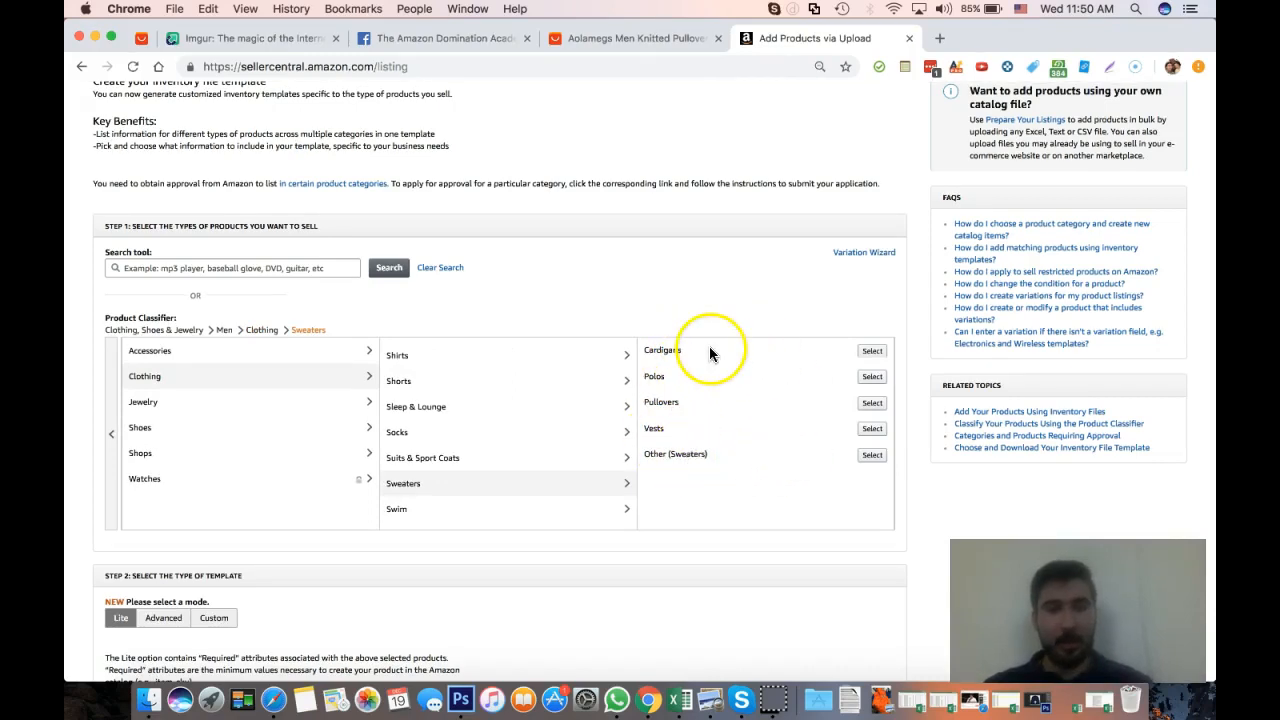
# Compare the sweater subcategories with the AliExpress product and add Other (Sweaters) to the selected products
pyautogui.click(617, 38)
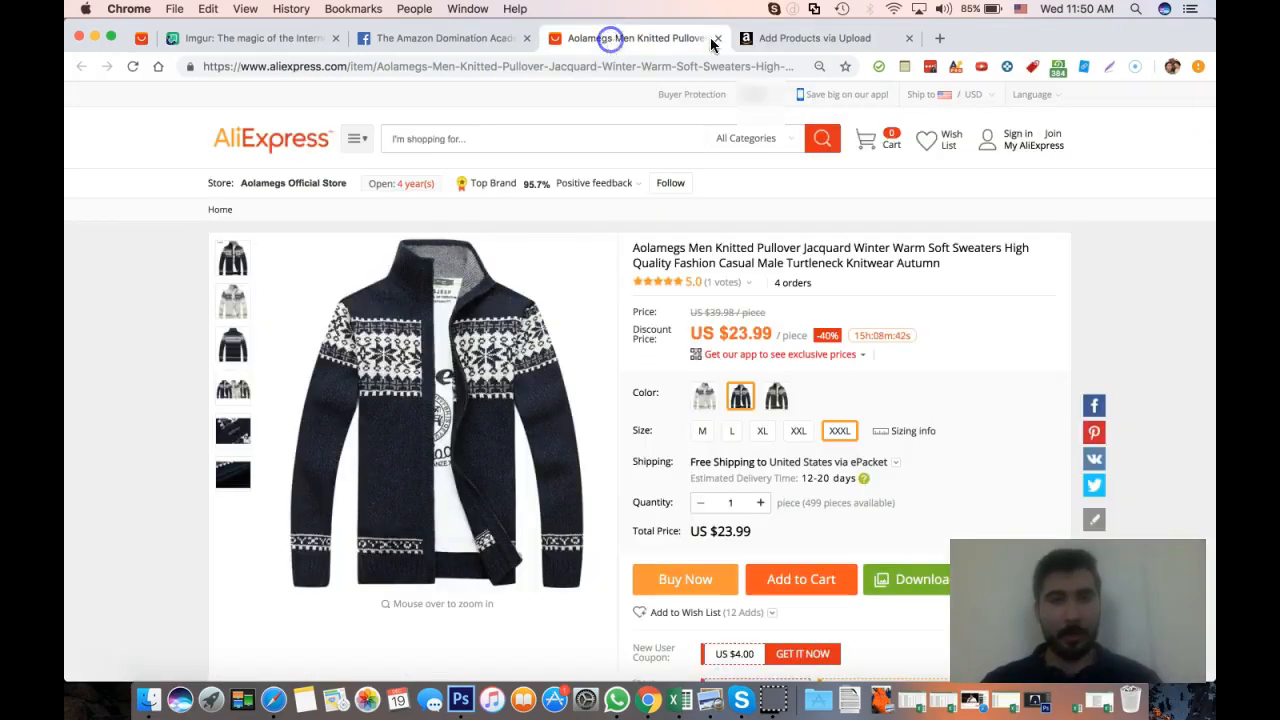
pyautogui.click(780, 38)
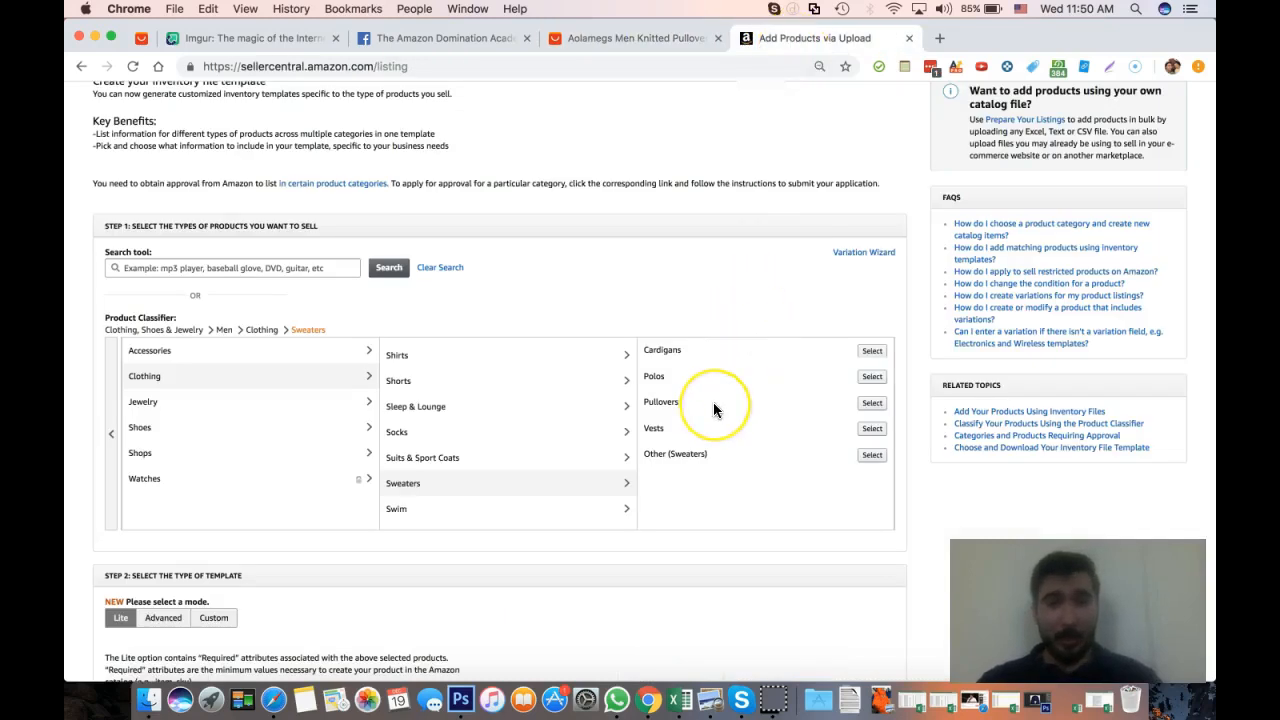
pyautogui.scroll(-1, 714, 406)
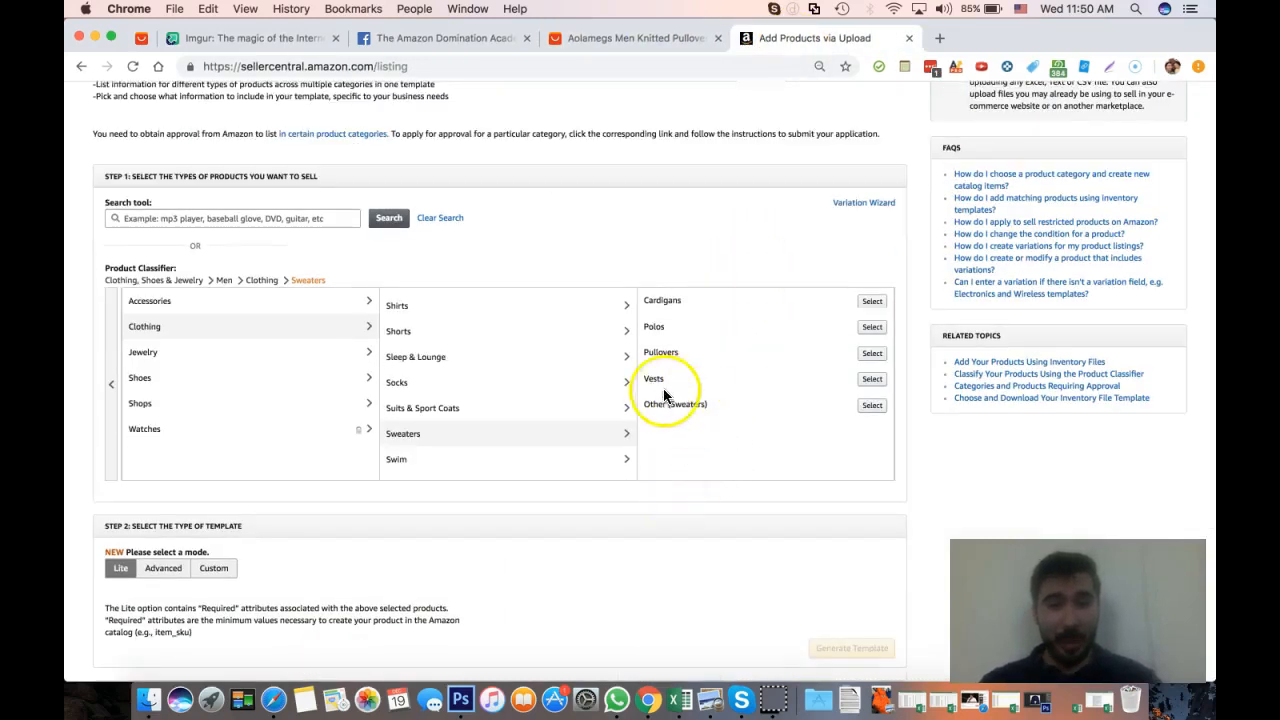
pyautogui.click(872, 406)
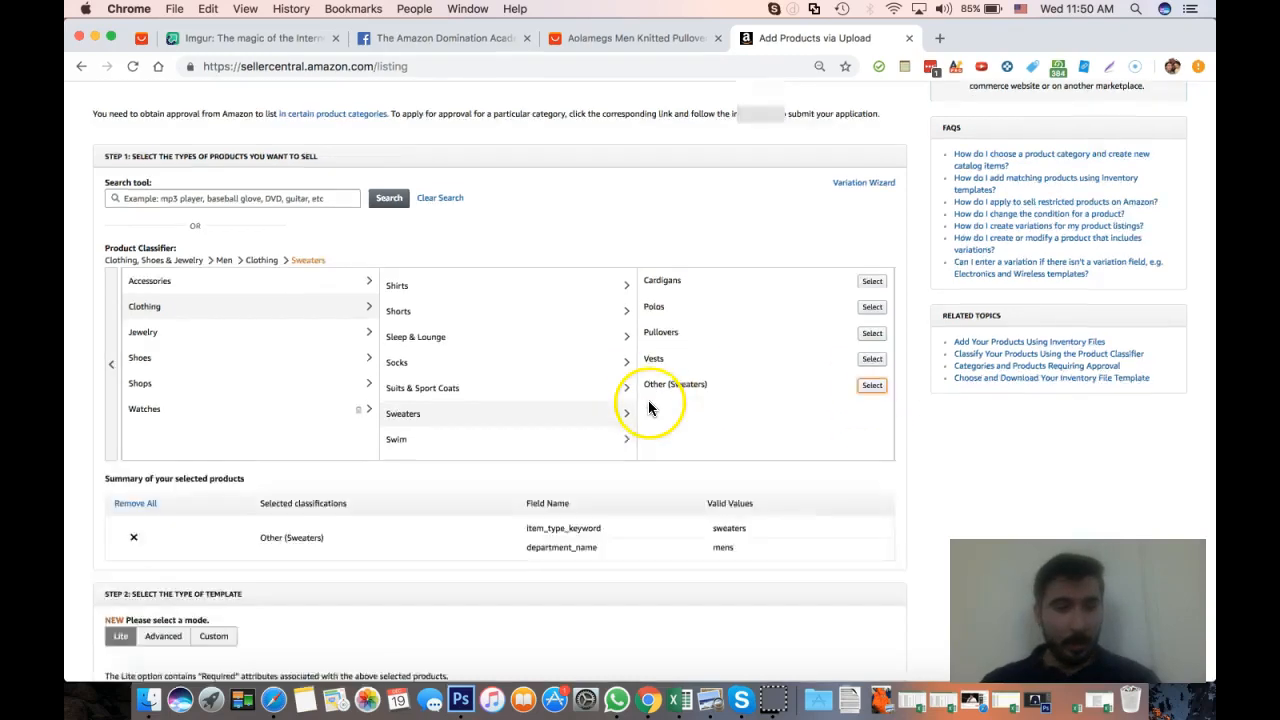
# Set the template mode to Advanced and generate the inventory template for the selected sweaters
pyautogui.scroll(-4, 651, 408)
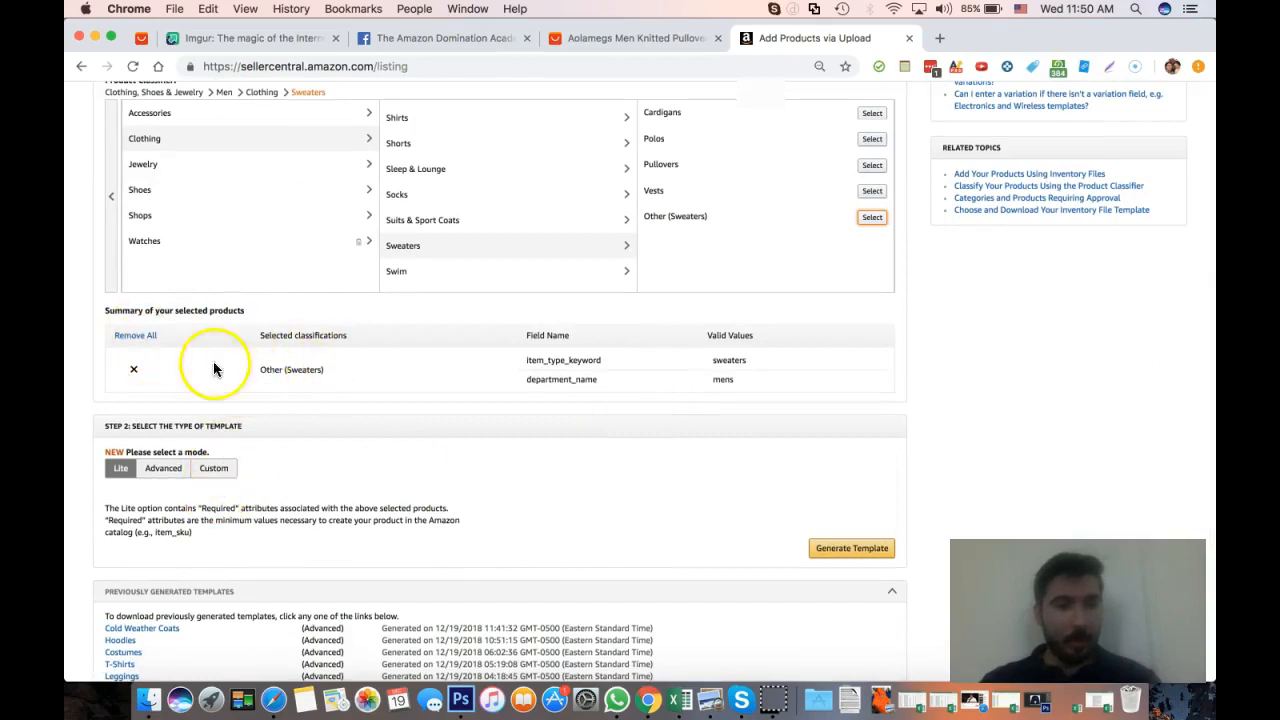
pyautogui.click(160, 468)
pyautogui.scroll(1, 732, 431)
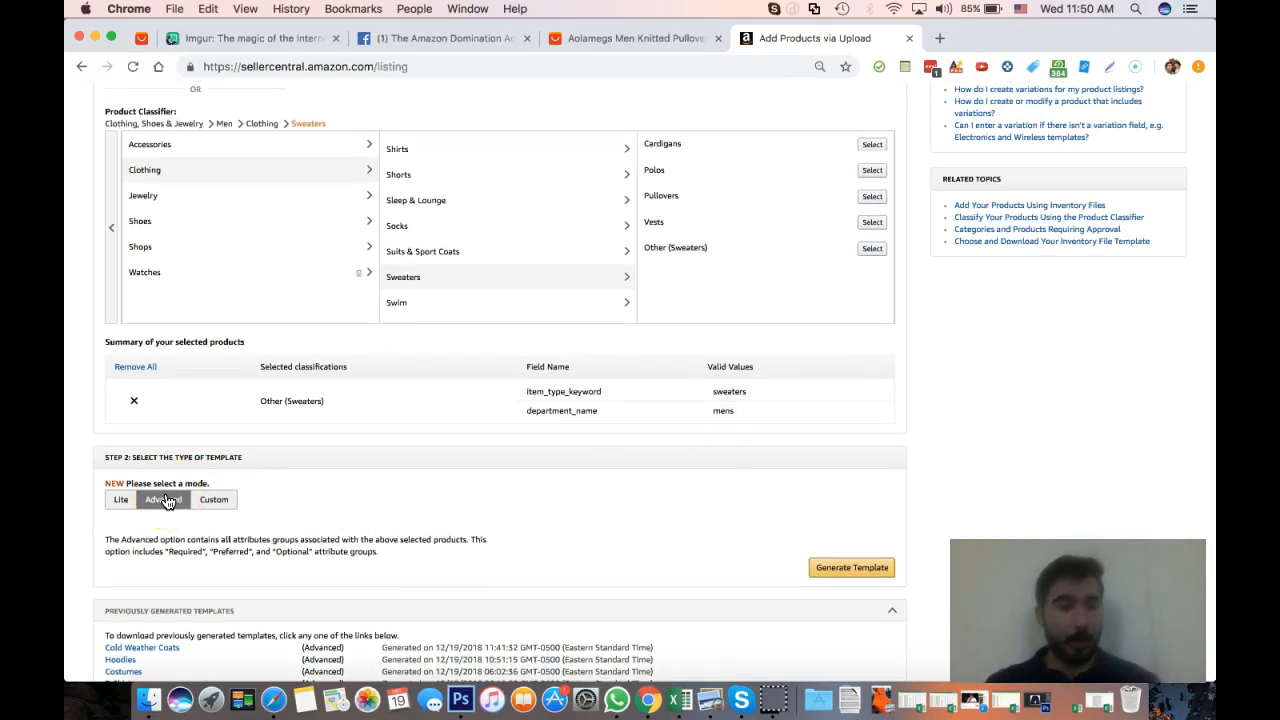
pyautogui.scroll(-1, 836, 480)
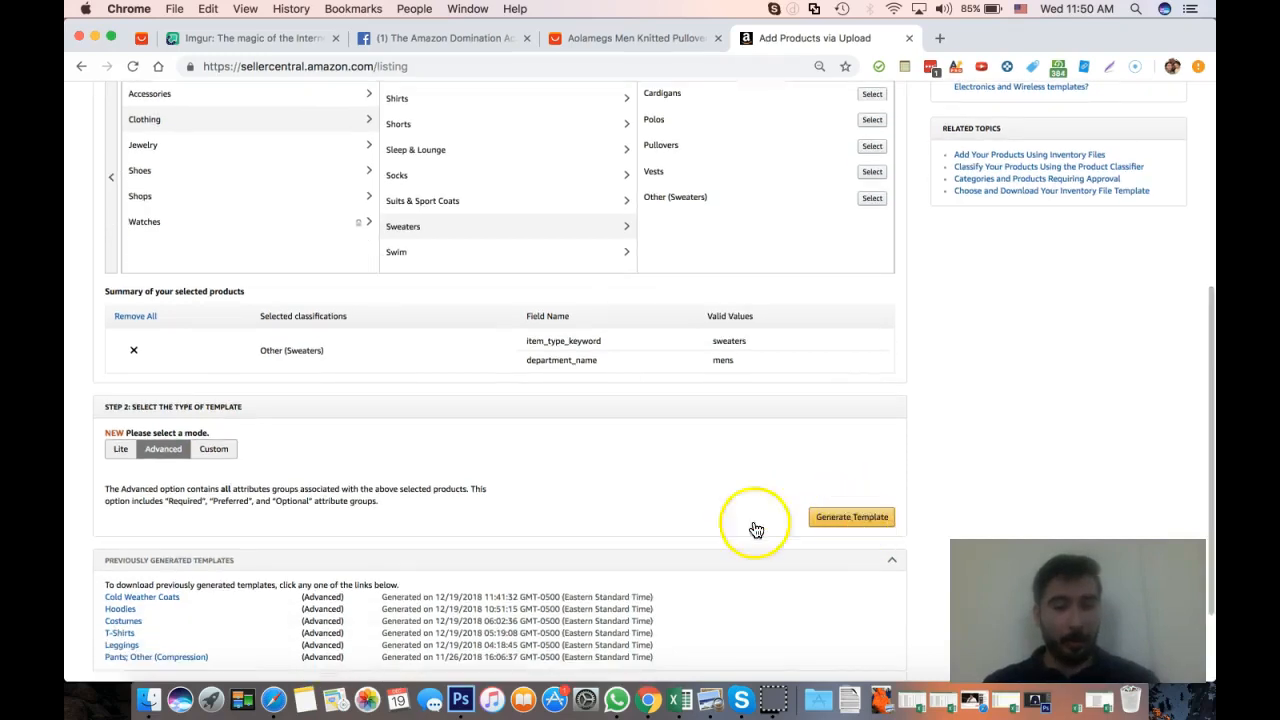
pyautogui.click(155, 448)
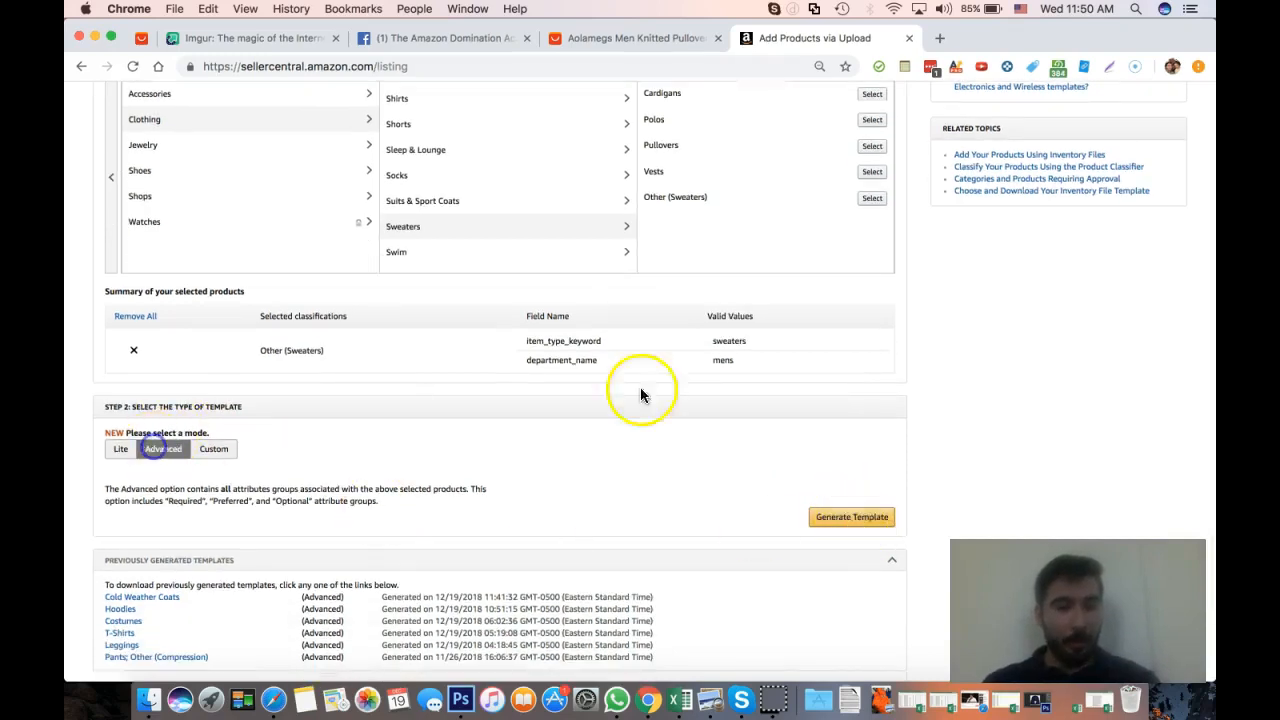
pyautogui.click(862, 528)
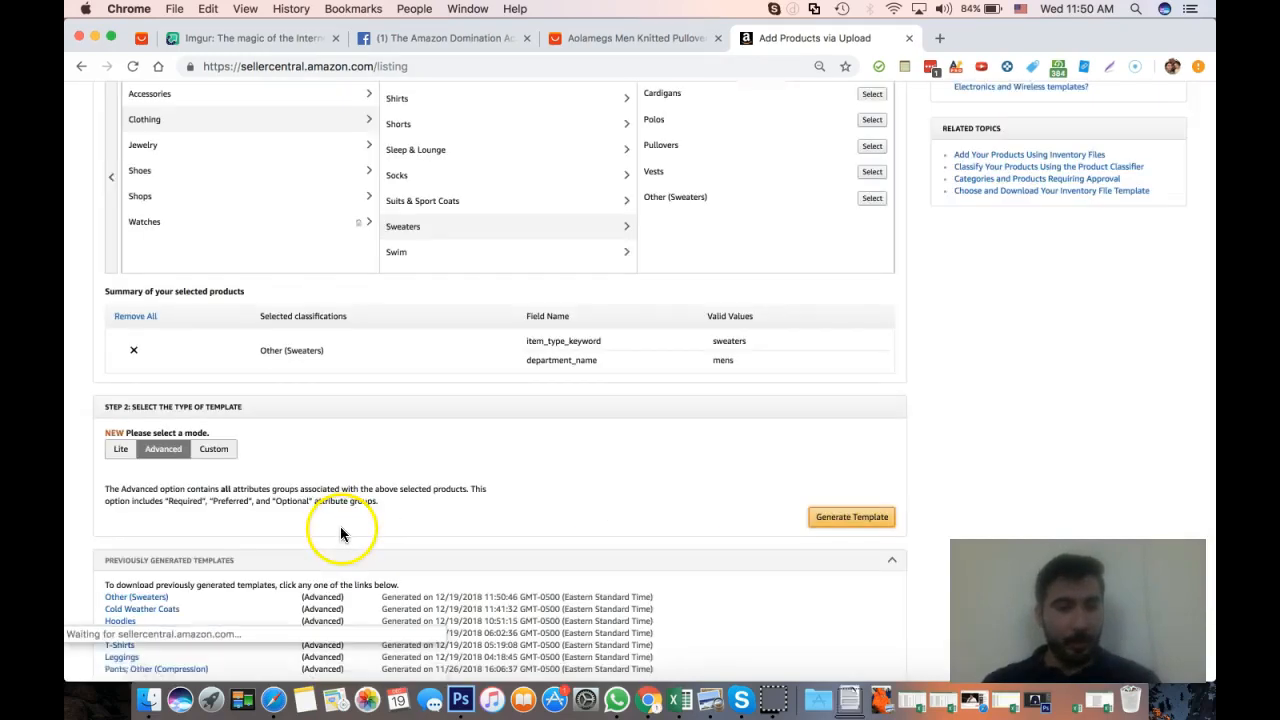
# Open the downloaded Other(Sweaters).xlsm template in Excel and enlarge its window to full screen
pyautogui.click(181, 663)
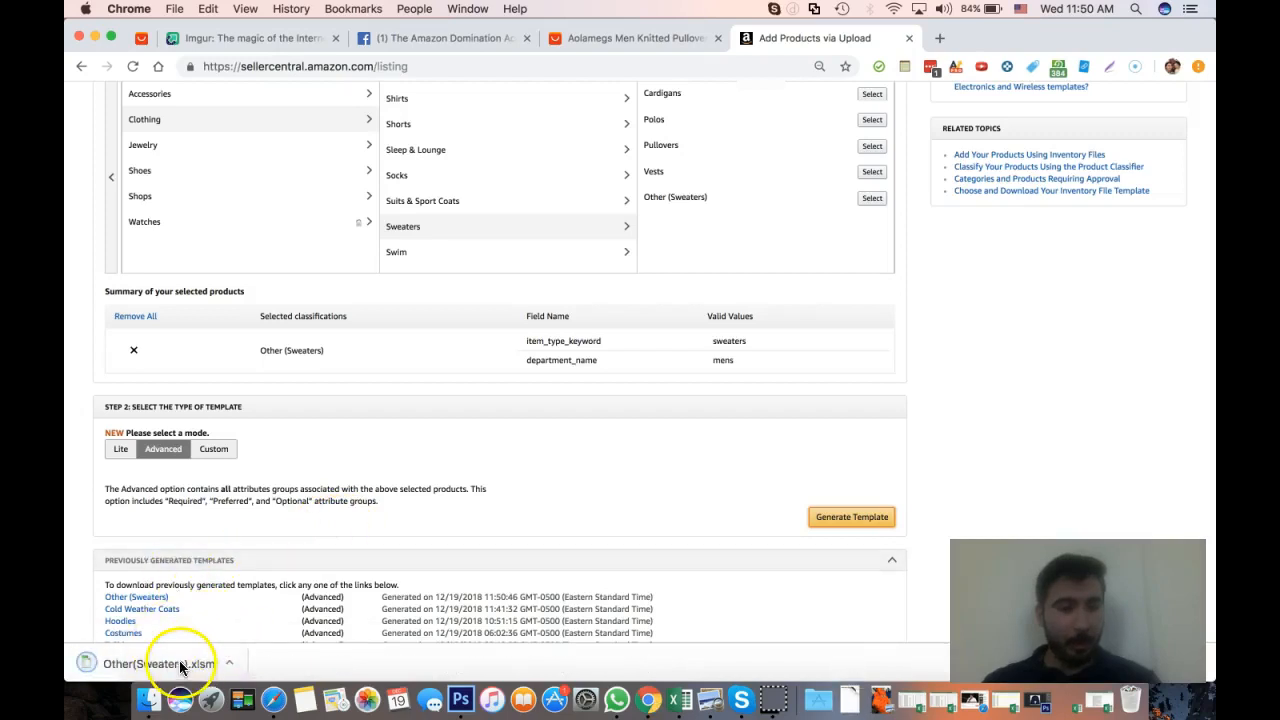
pyautogui.click(177, 661)
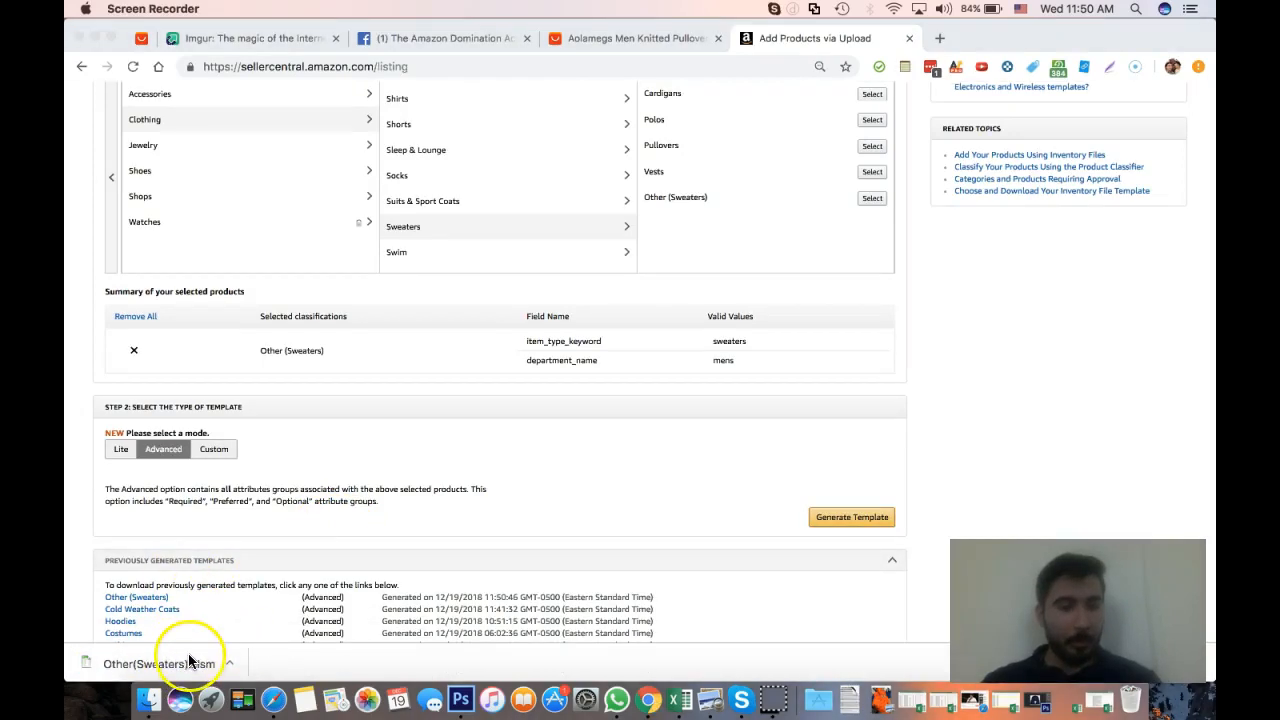
pyautogui.click(188, 661)
pyautogui.click(228, 664)
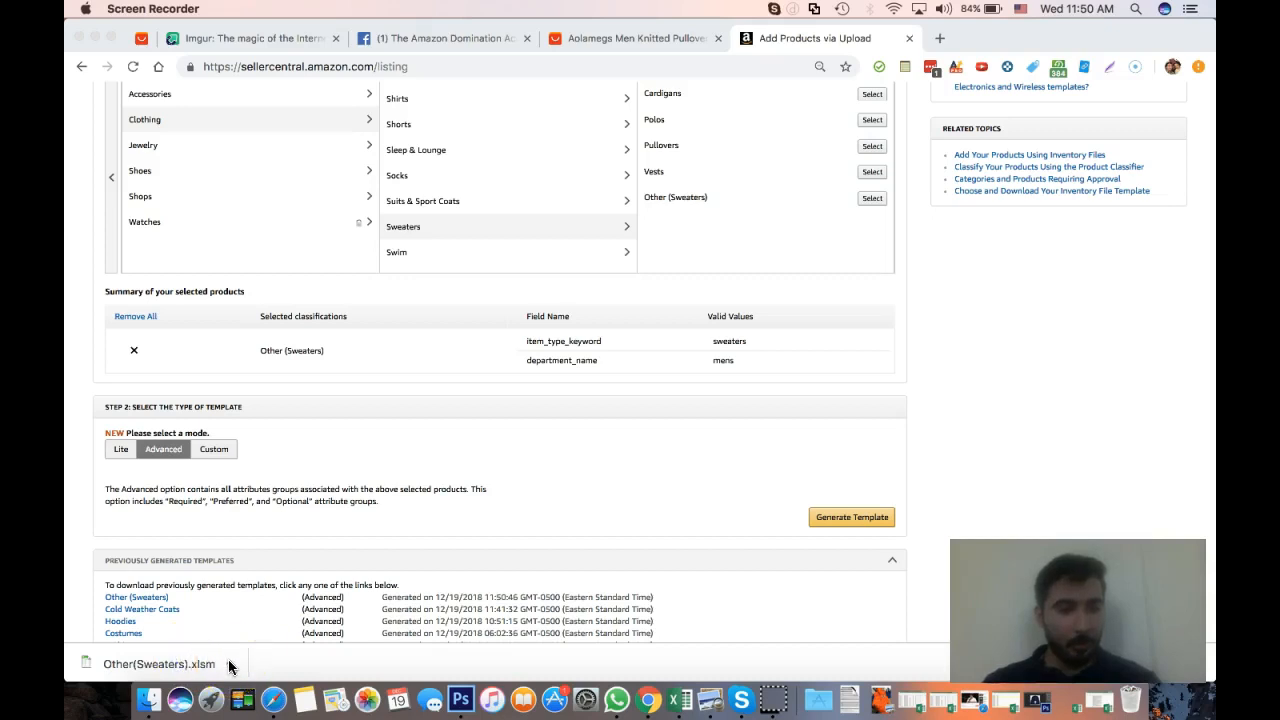
pyautogui.click(229, 664)
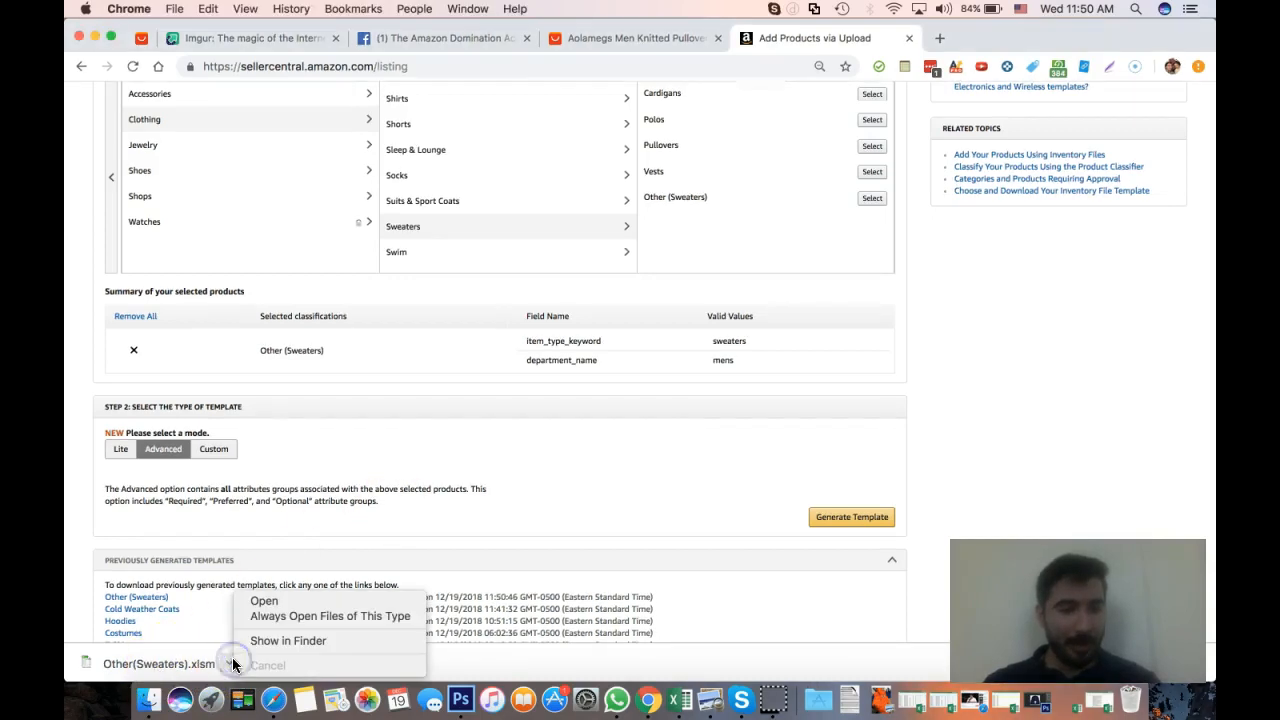
pyautogui.click(281, 600)
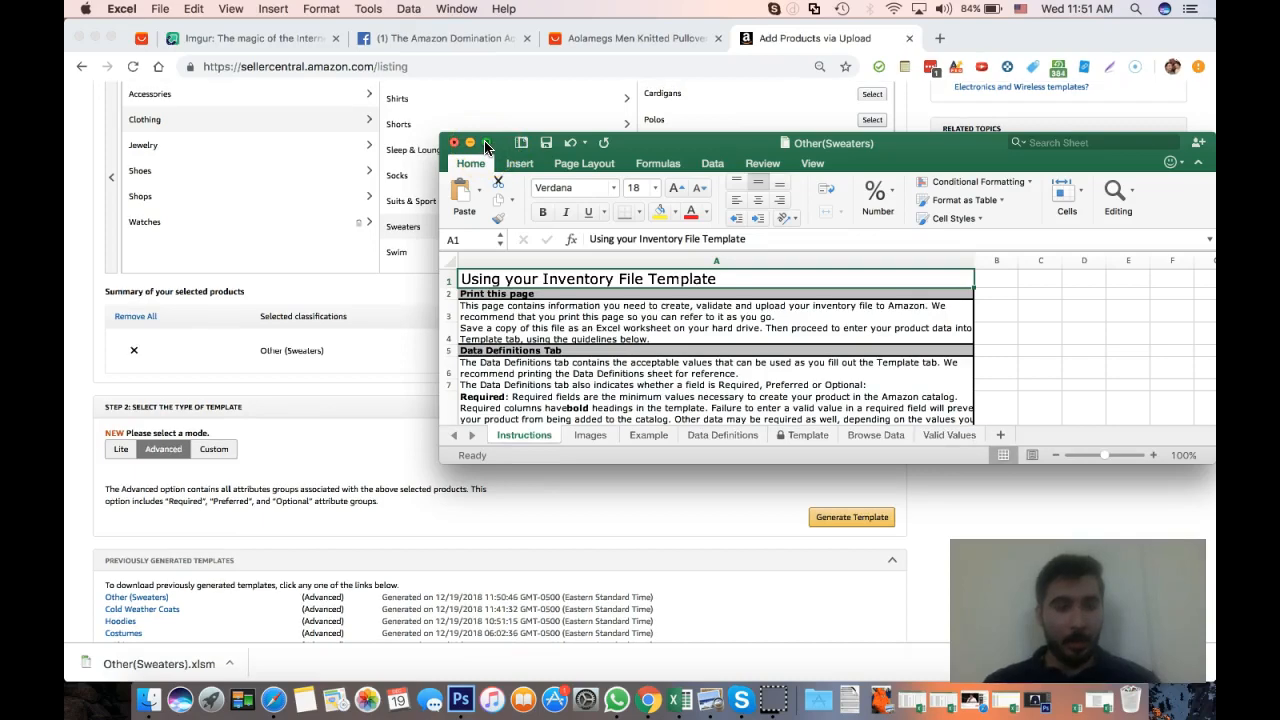
pyautogui.click(486, 142)
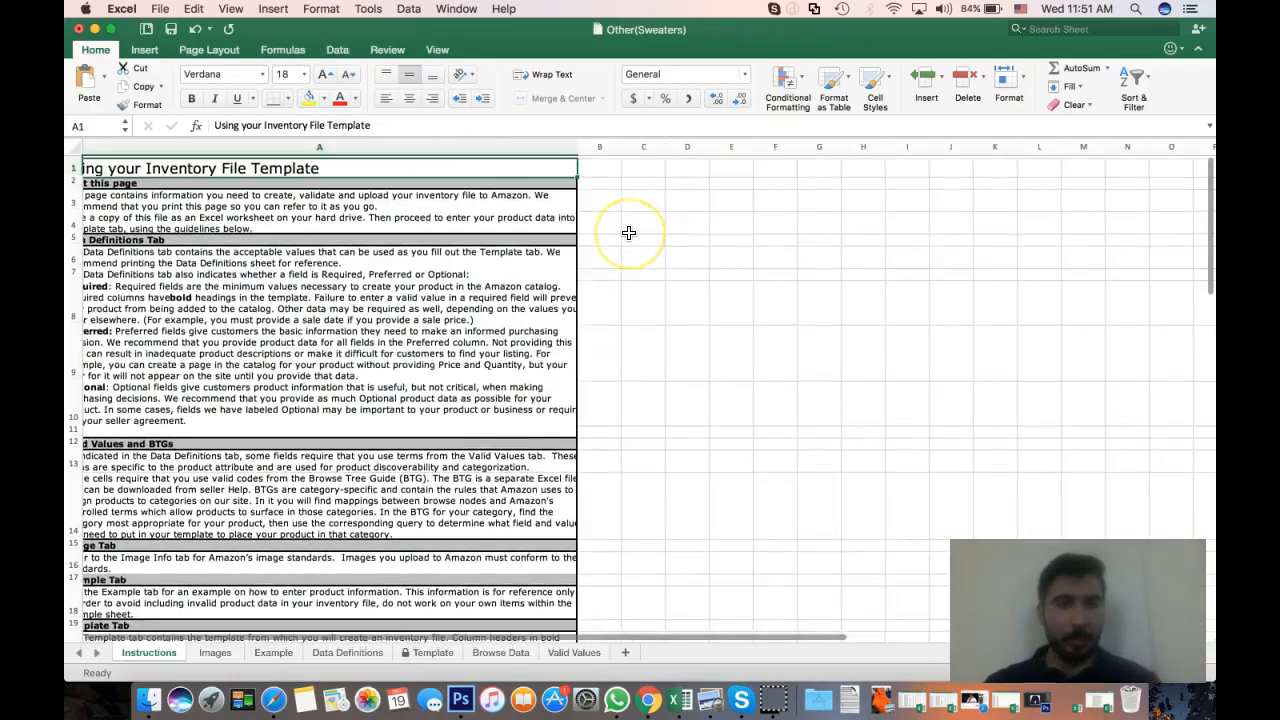
# Read through the Instructions sheet on using the inventory file template
pyautogui.scroll(-5, 440, 311)
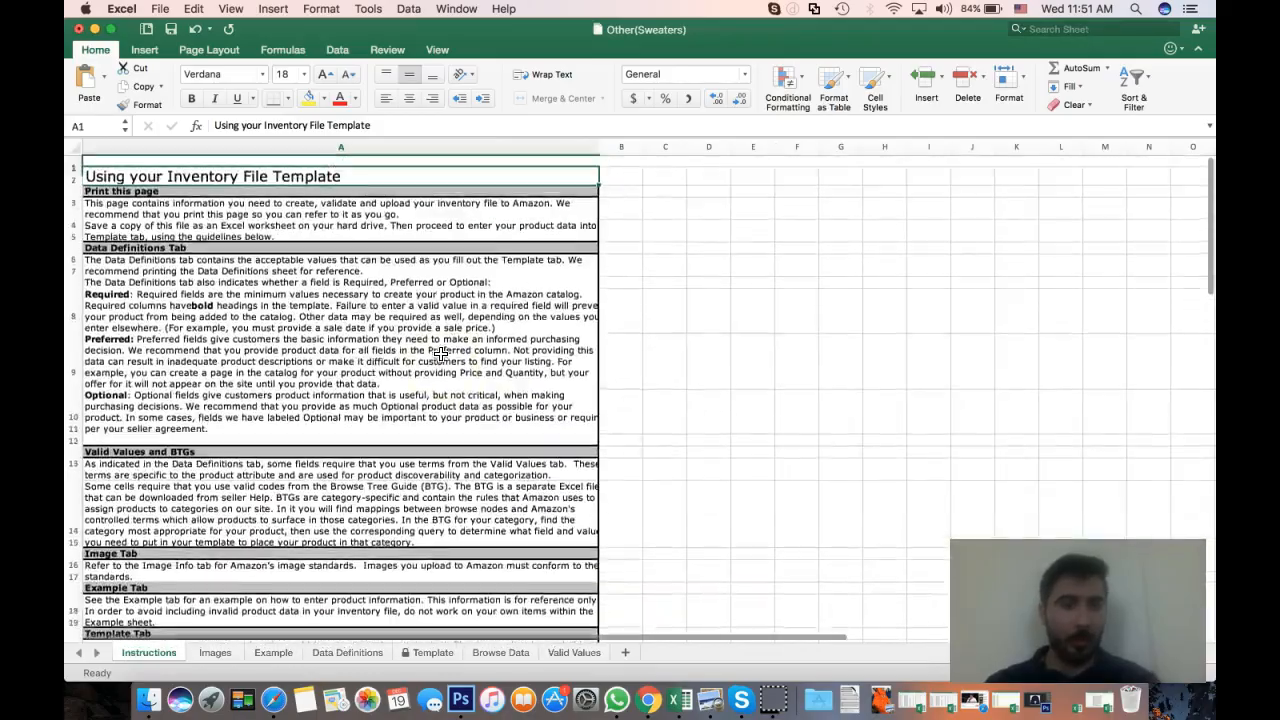
pyautogui.scroll(-10, 427, 463)
pyautogui.scroll(15, 427, 463)
pyautogui.hscroll(-2, 380, 330)
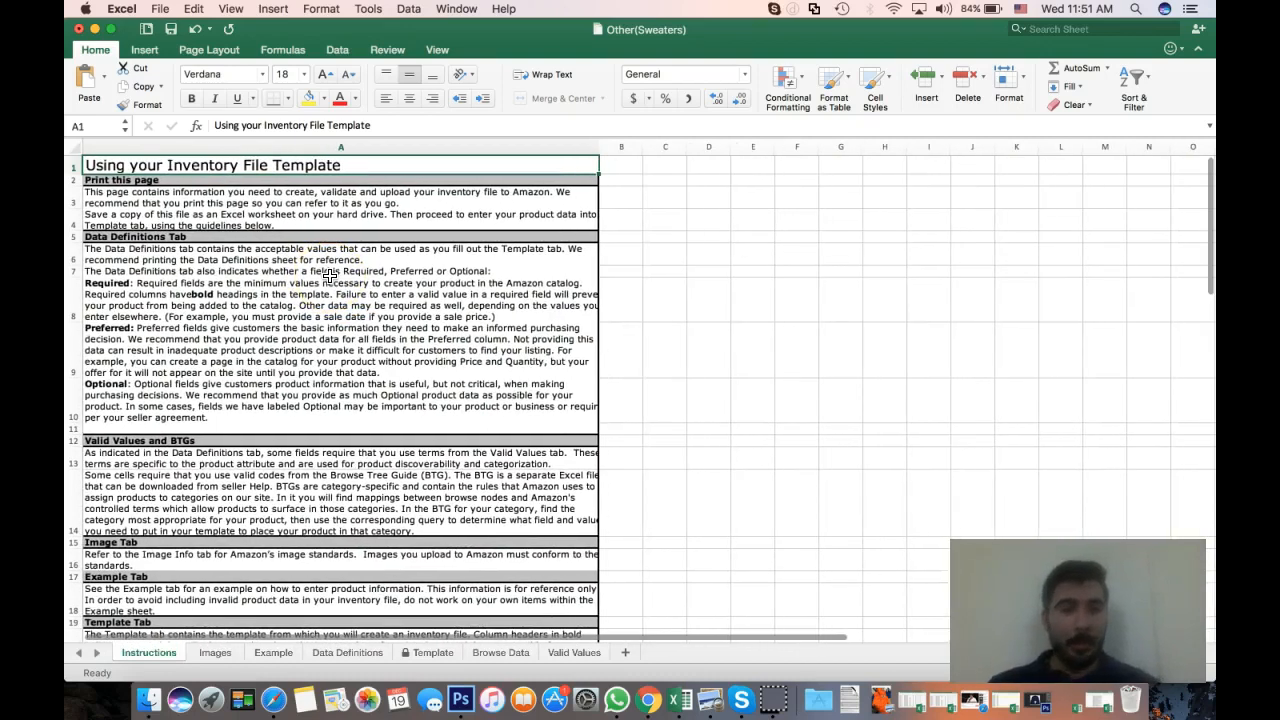
# Switch to the Template sheet and remove its sheet protection
pyautogui.click(423, 652)
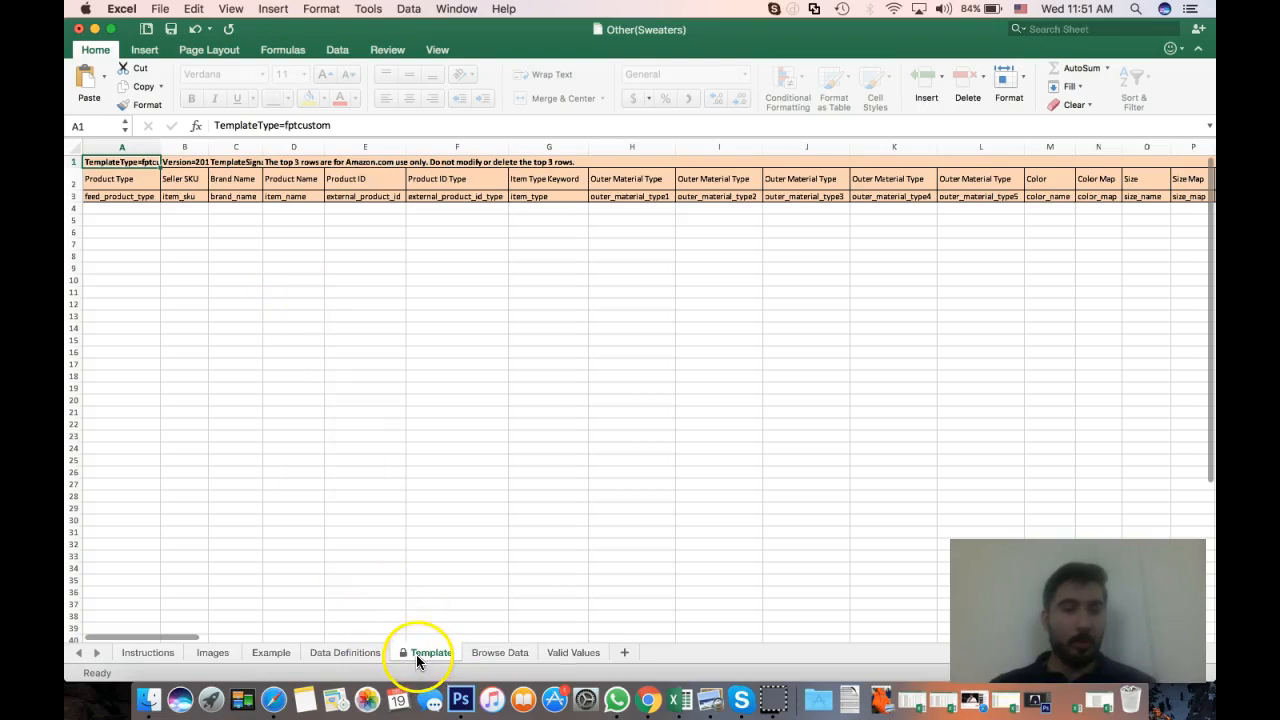
pyautogui.click(203, 318)
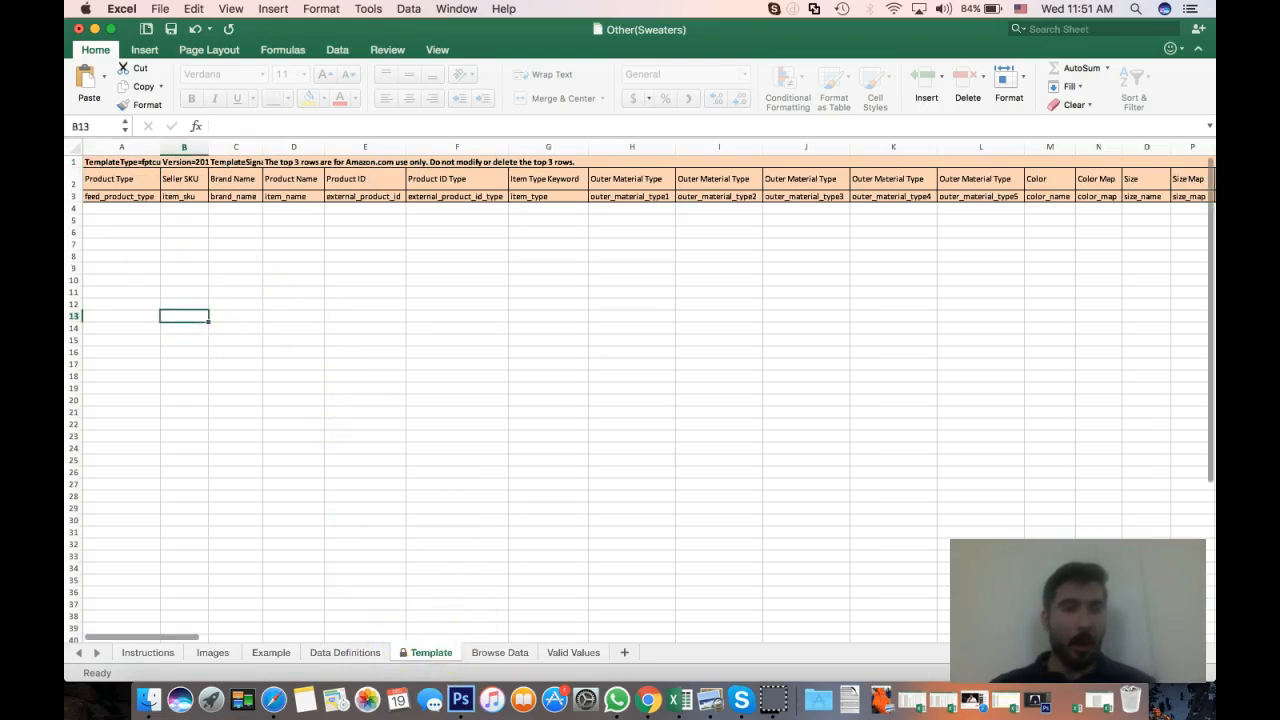
pyautogui.click(368, 9)
pyautogui.click(450, 246)
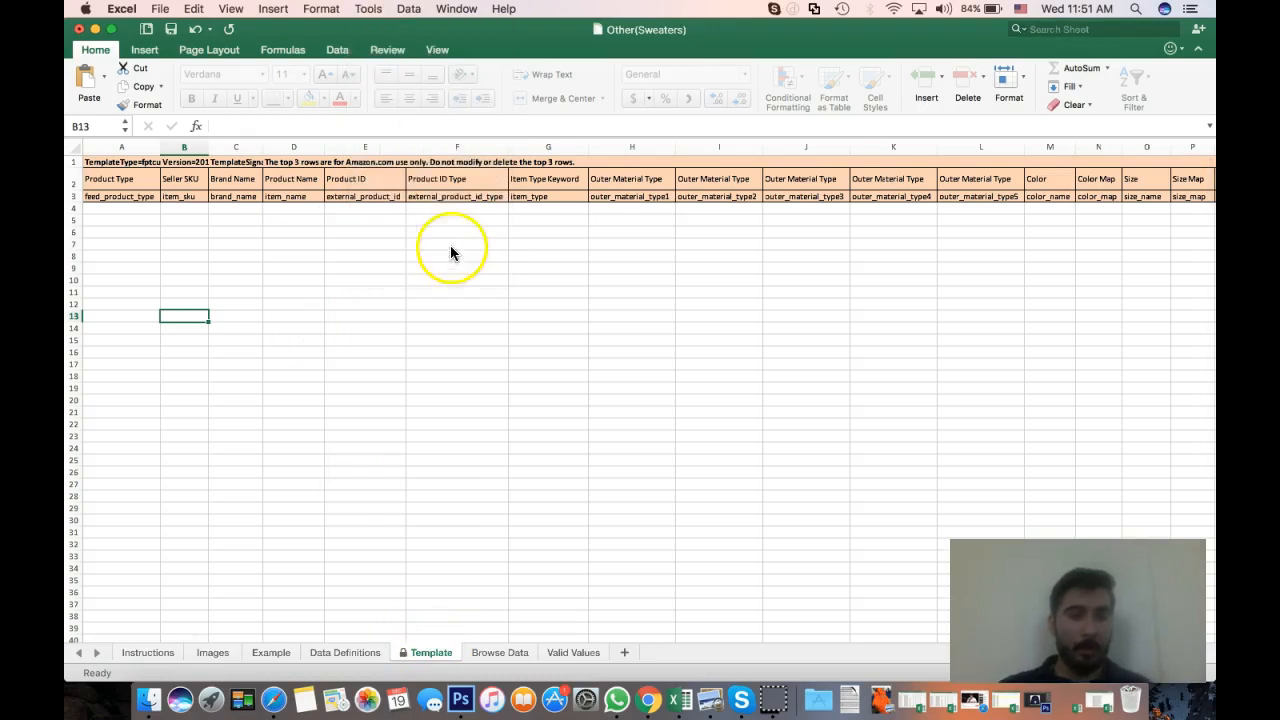
pyautogui.click(390, 310)
pyautogui.click(254, 246)
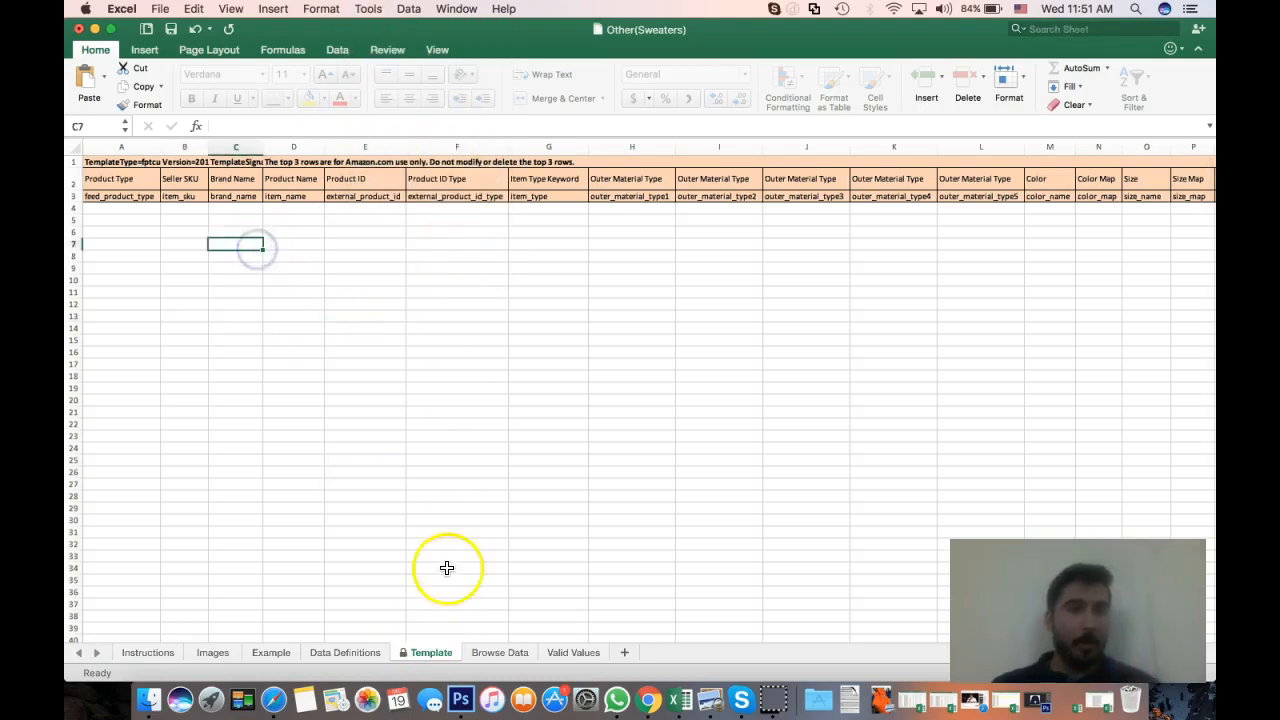
pyautogui.click(368, 9)
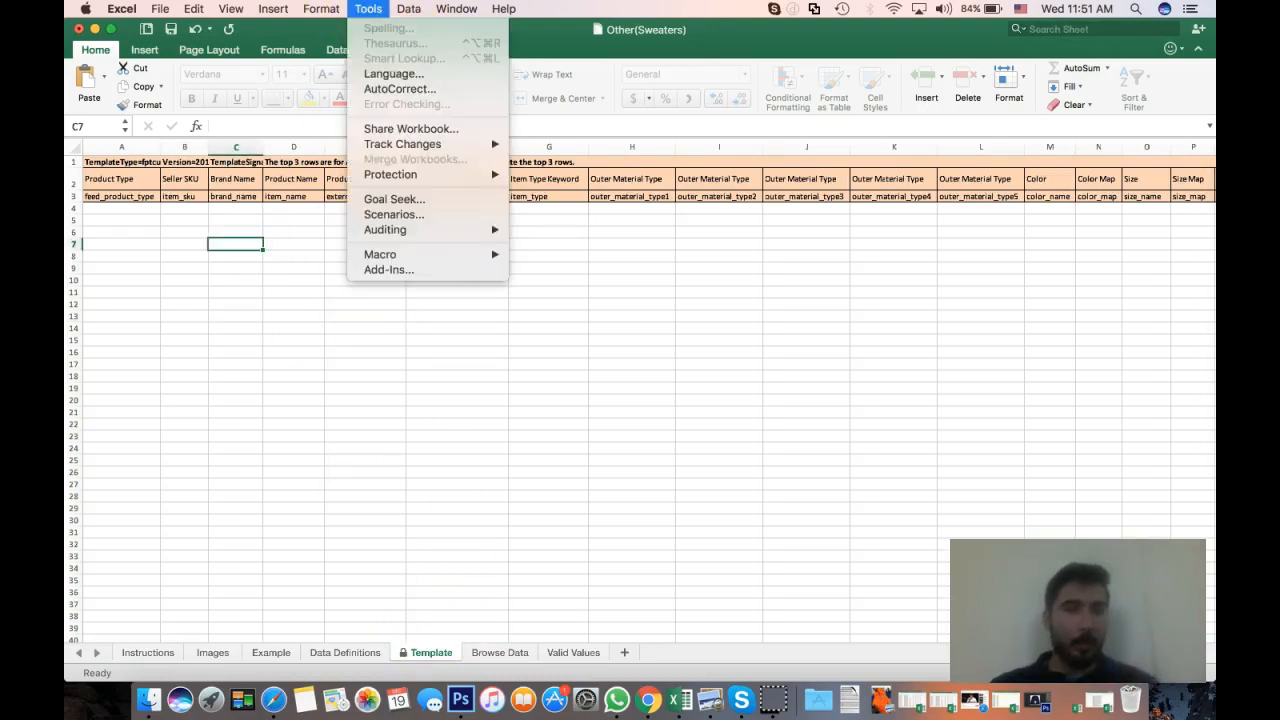
pyautogui.moveTo(465, 174)
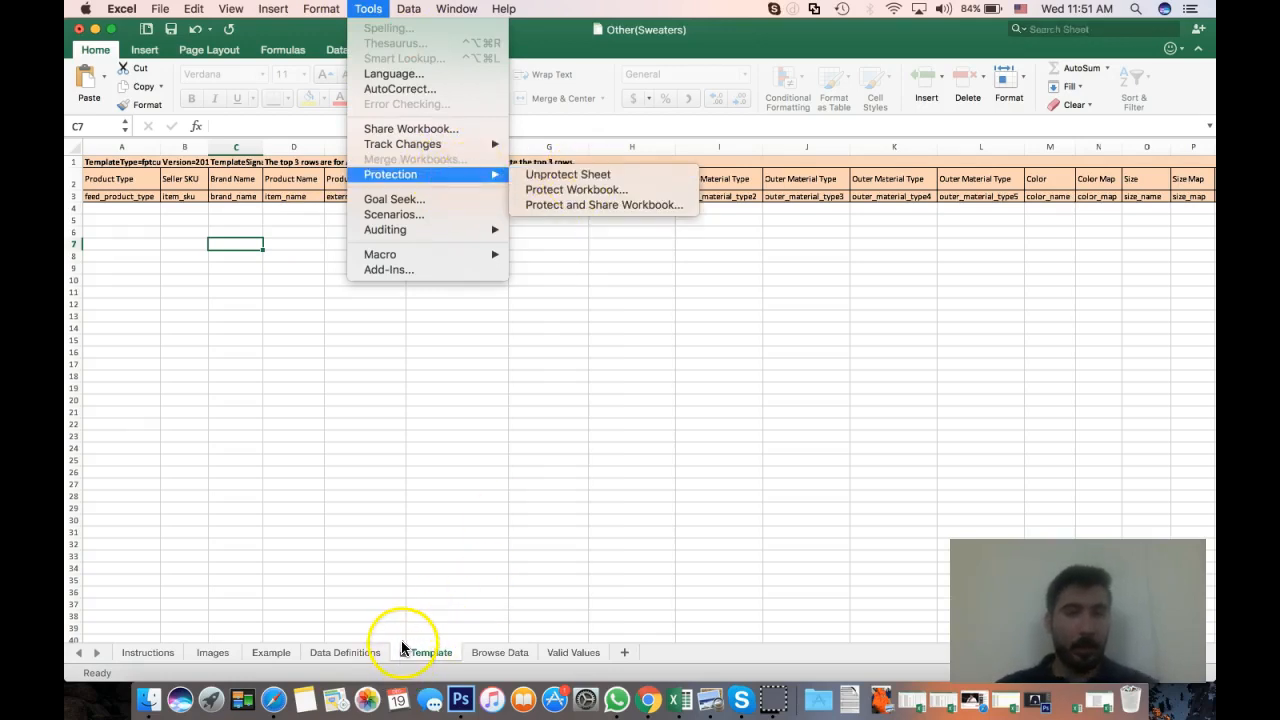
pyautogui.click(559, 175)
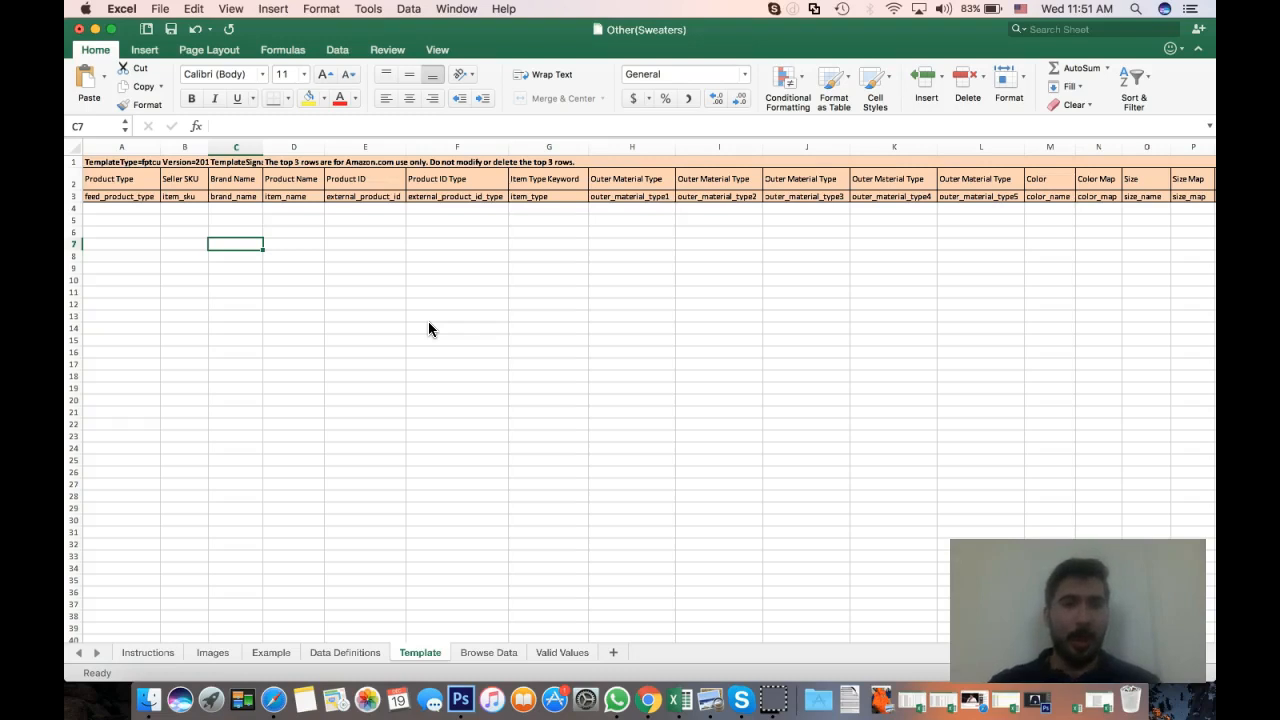
# Set the Product Type in cell A4 to sweater from the allowed values
pyautogui.click(133, 243)
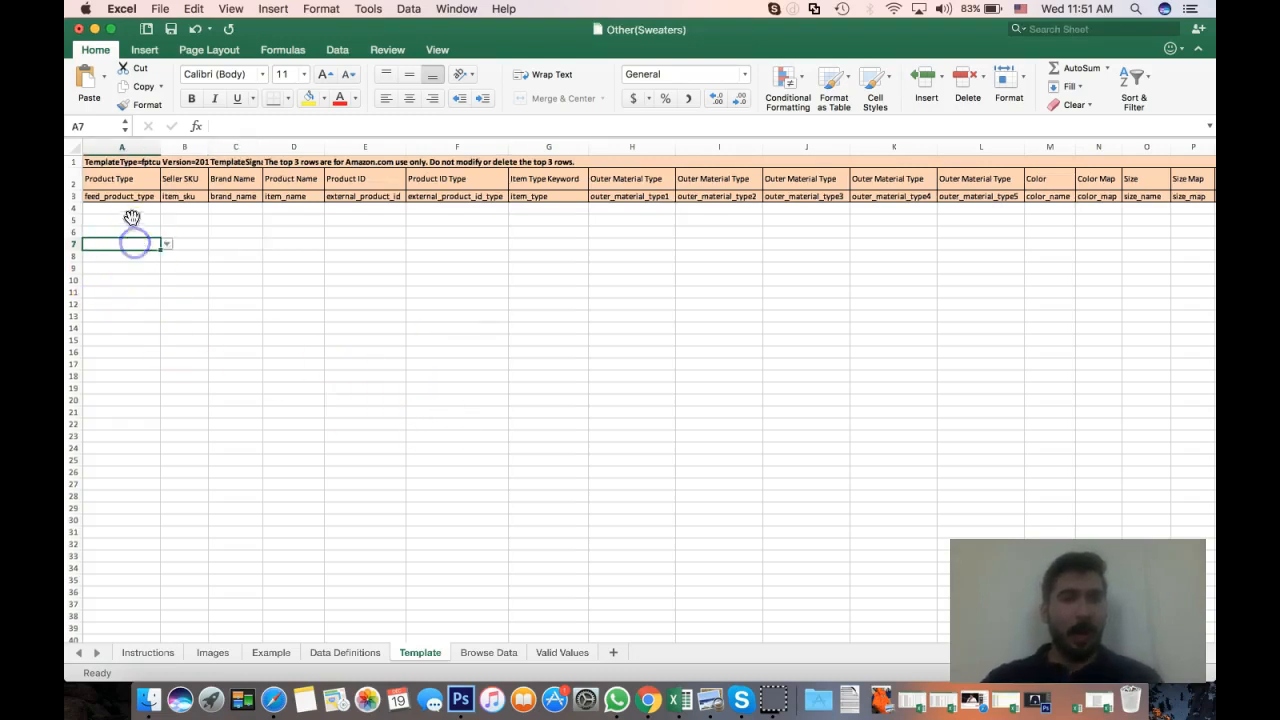
pyautogui.click(205, 296)
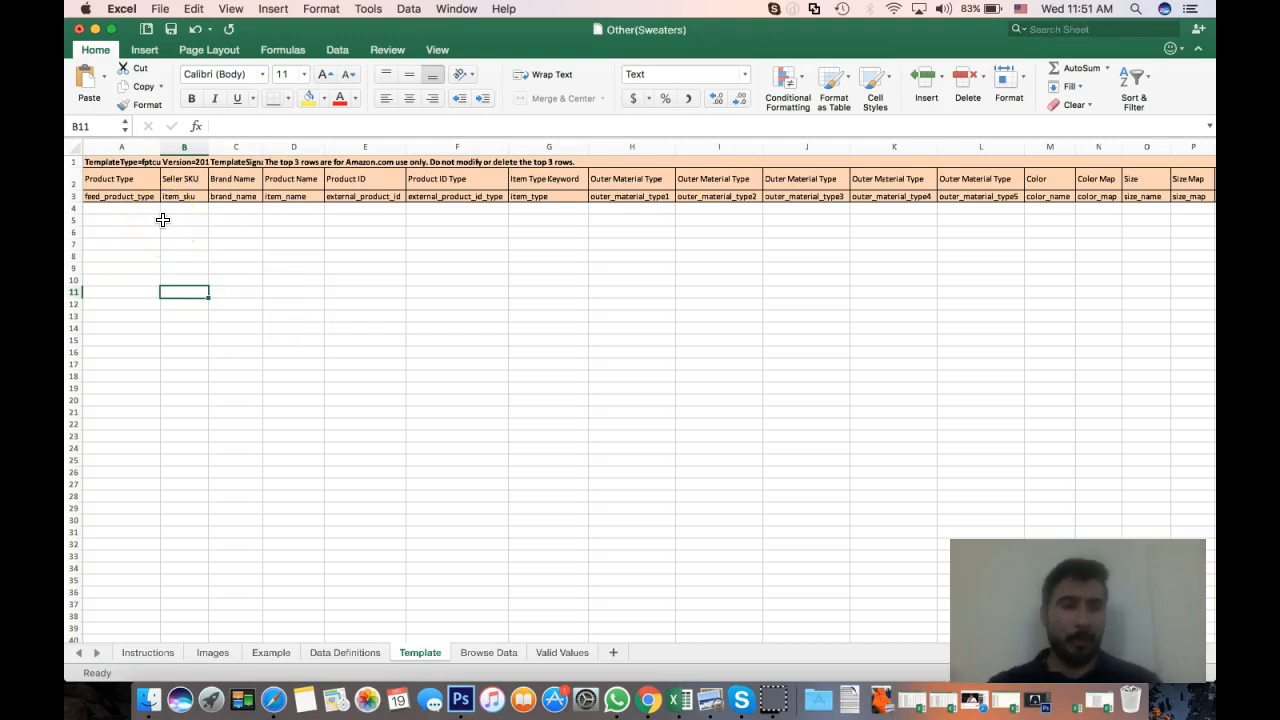
pyautogui.click(145, 209)
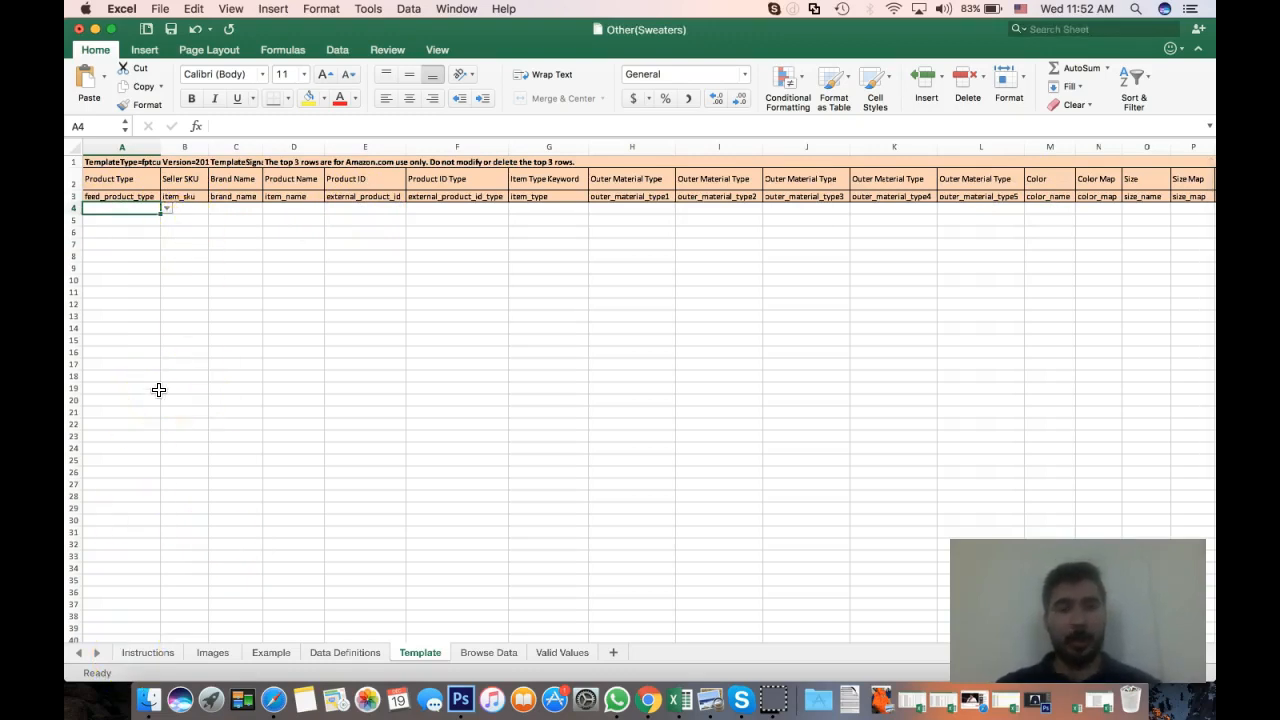
pyautogui.click(134, 247)
pyautogui.click(122, 212)
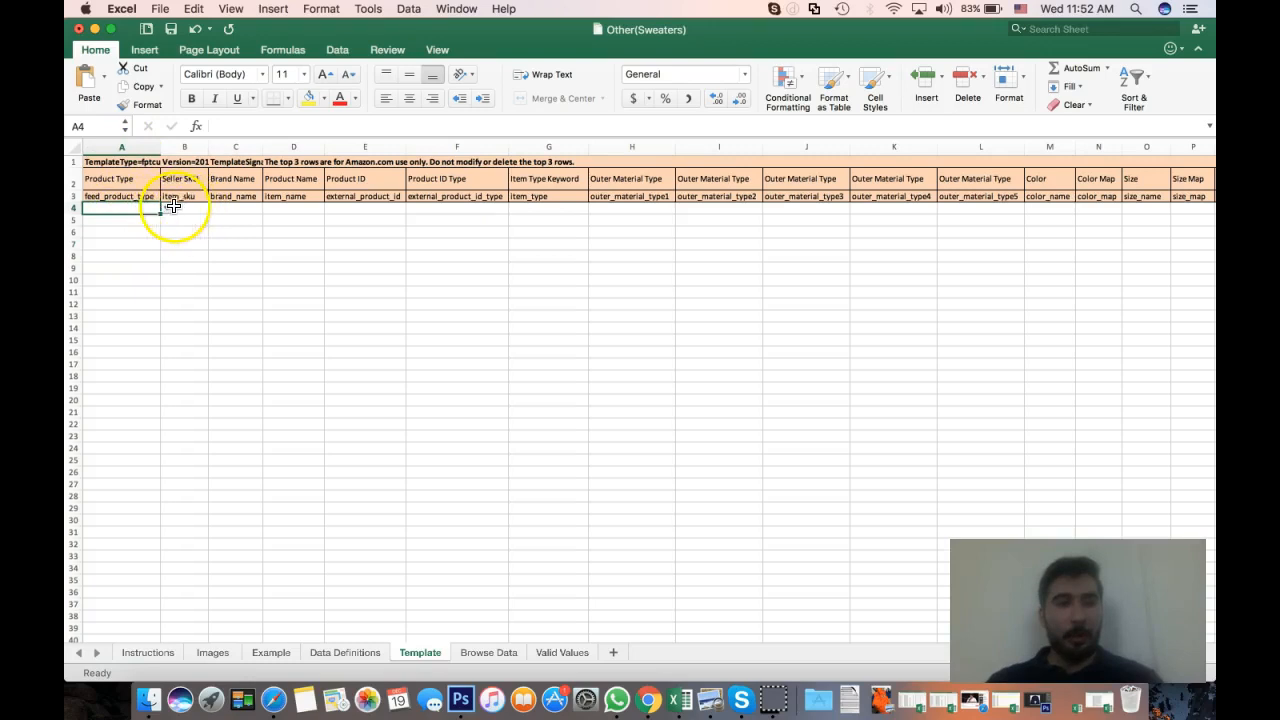
pyautogui.click(169, 208)
pyautogui.click(117, 225)
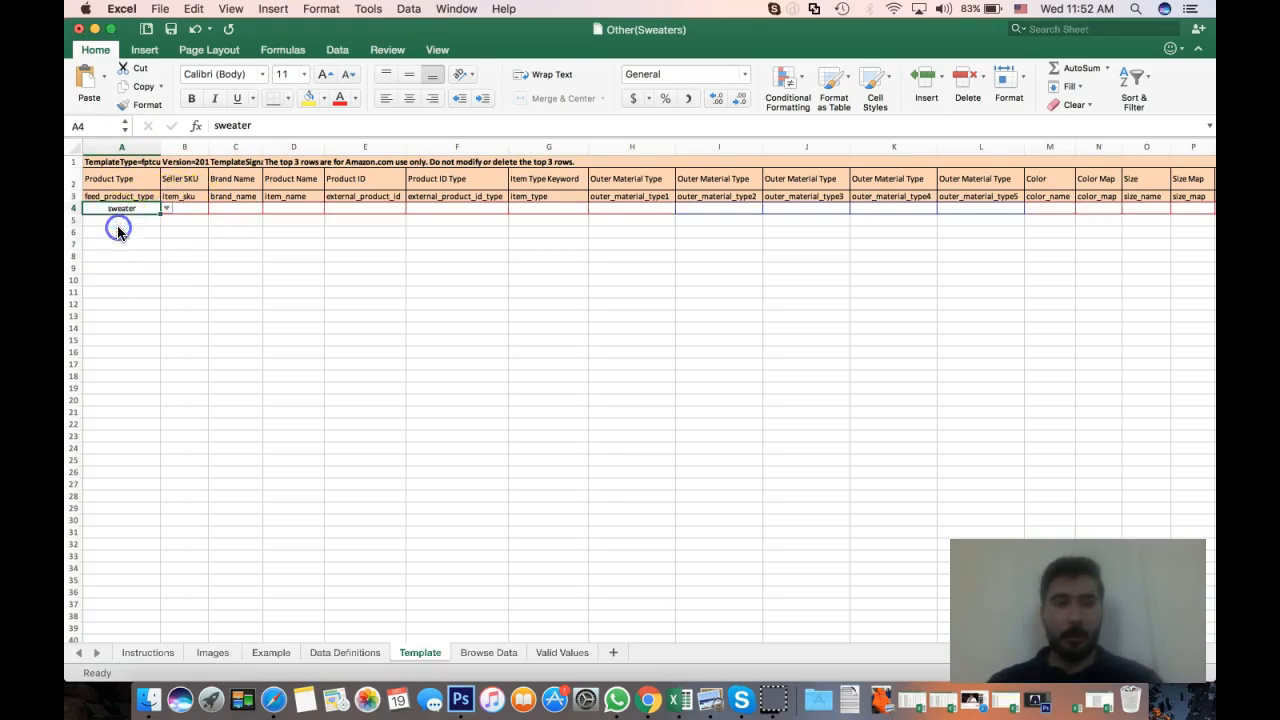
# Copy the sweater product type from A4 down the Product Type column through row 19
pyautogui.click(166, 266)
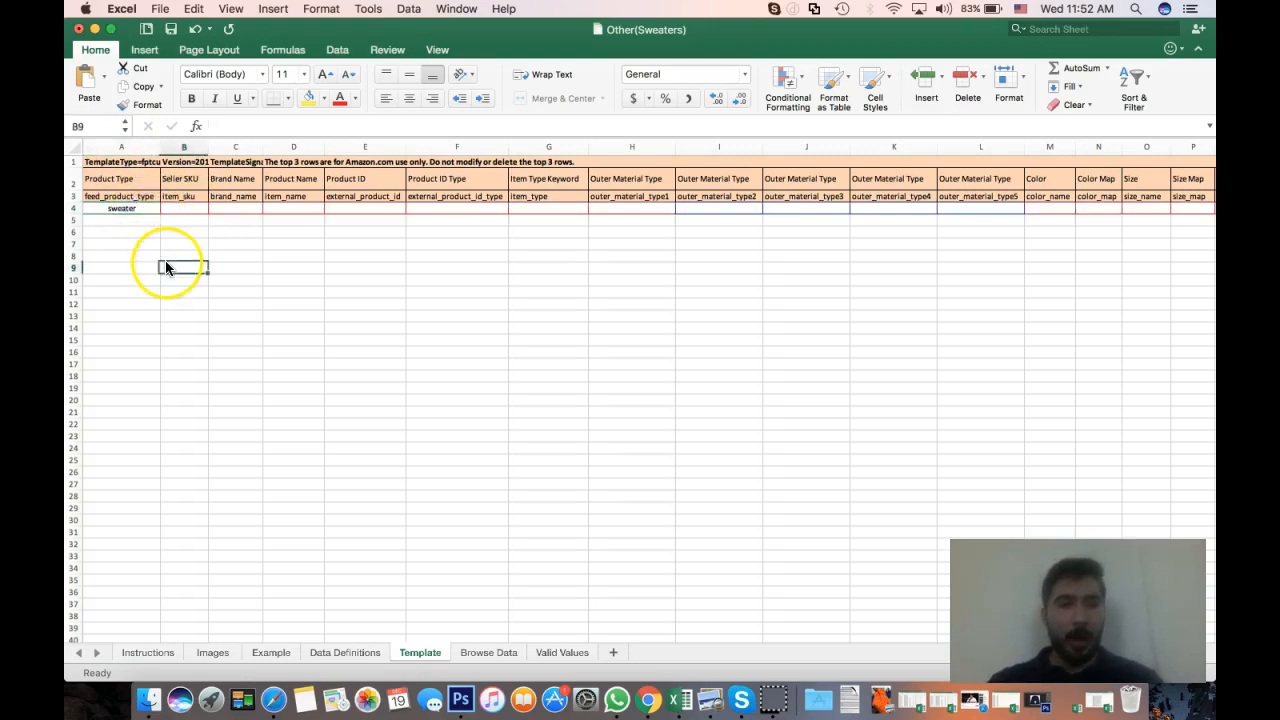
pyautogui.click(121, 208)
pyautogui.press('super+c')
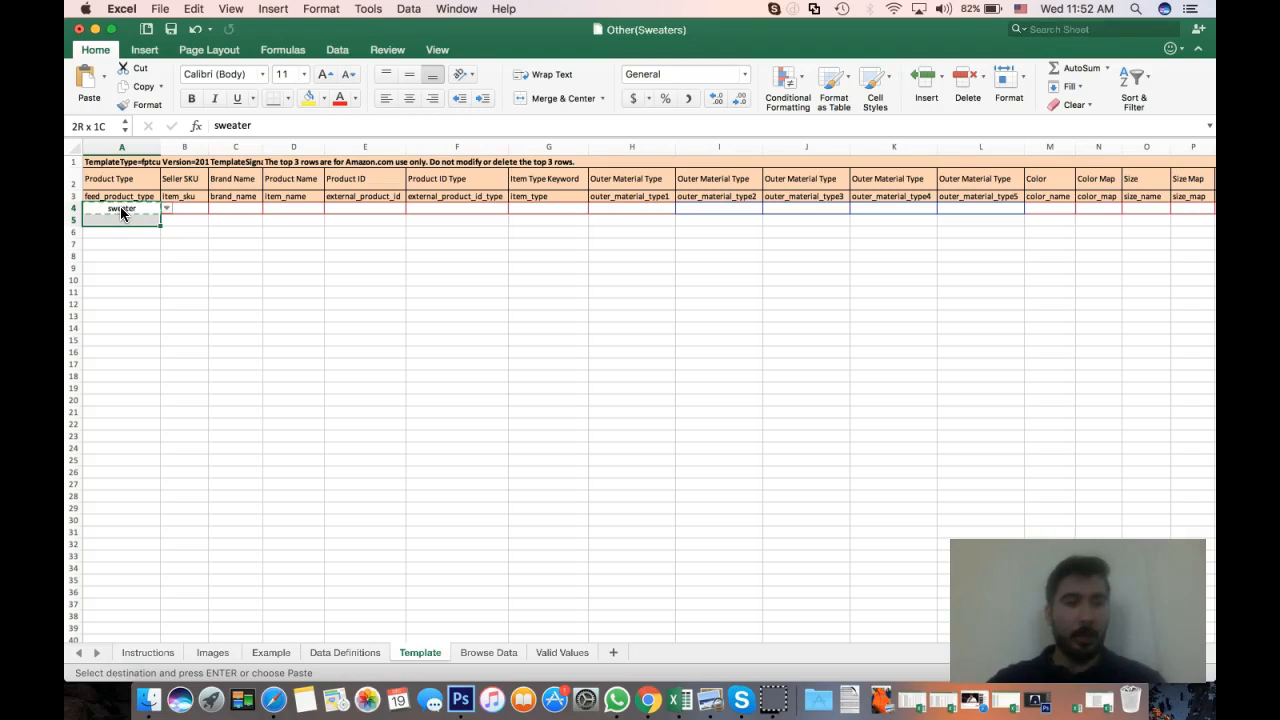
pyautogui.moveTo(121, 211); pyautogui.dragTo(110, 388)
pyautogui.press('super+v')
pyautogui.press('Right')
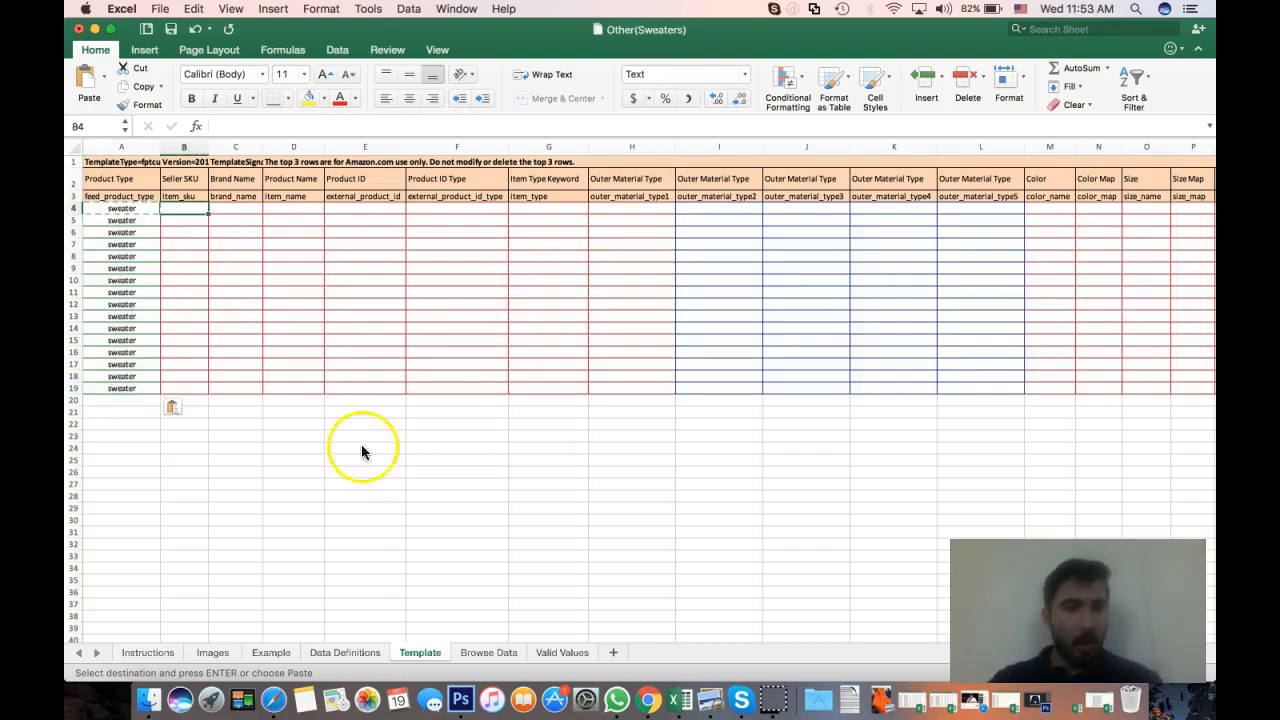
pyautogui.hscroll(2, 723, 437)
pyautogui.hscroll(-2, 531, 437)
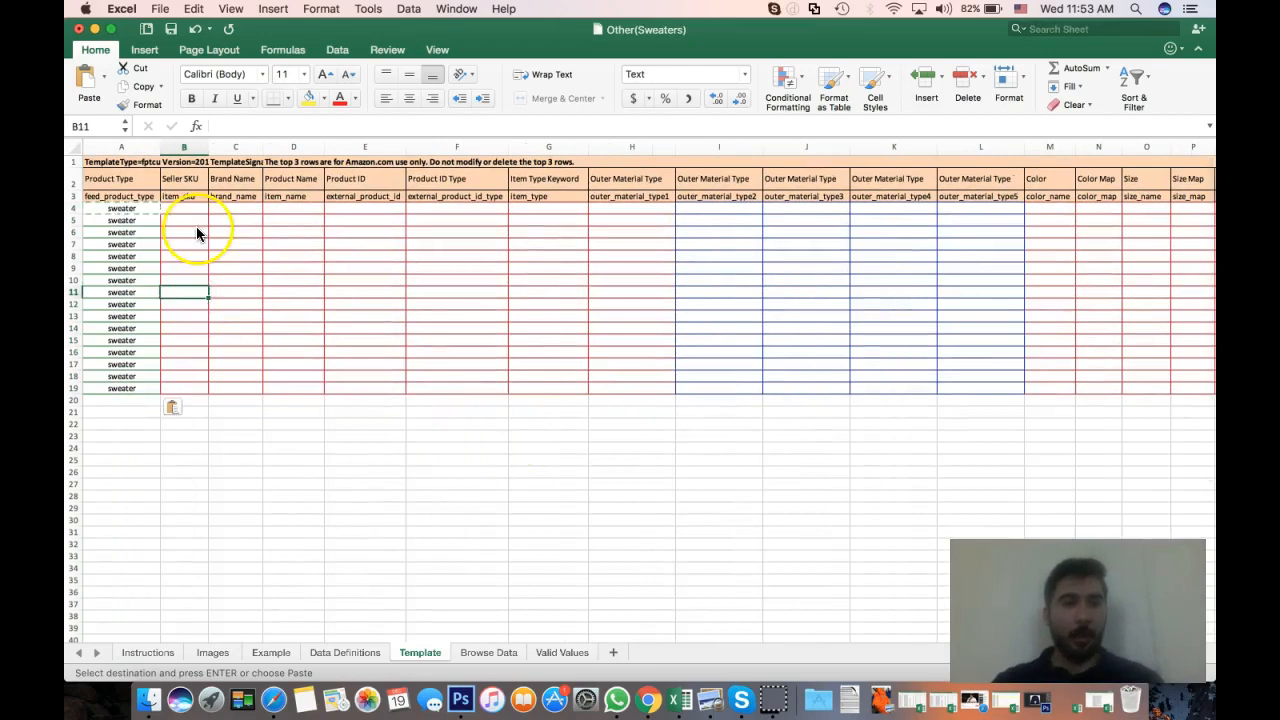
pyautogui.click(180, 220)
pyautogui.click(186, 207)
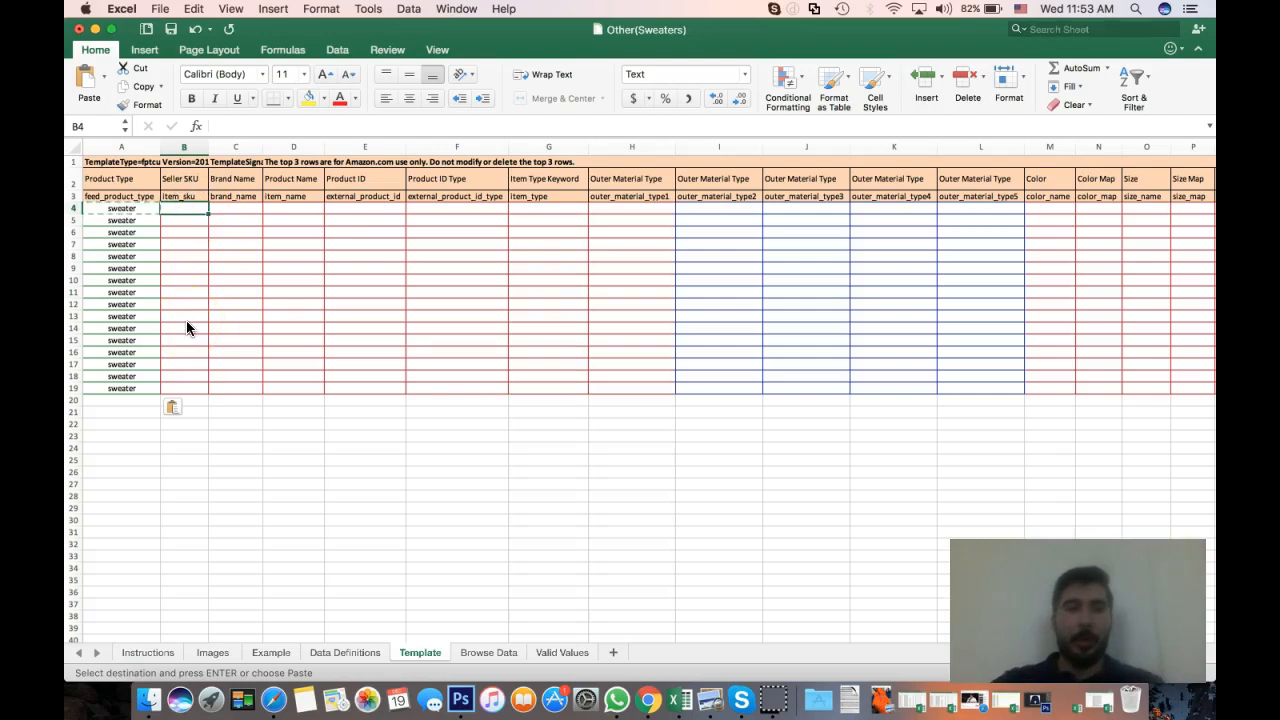
pyautogui.click(258, 448)
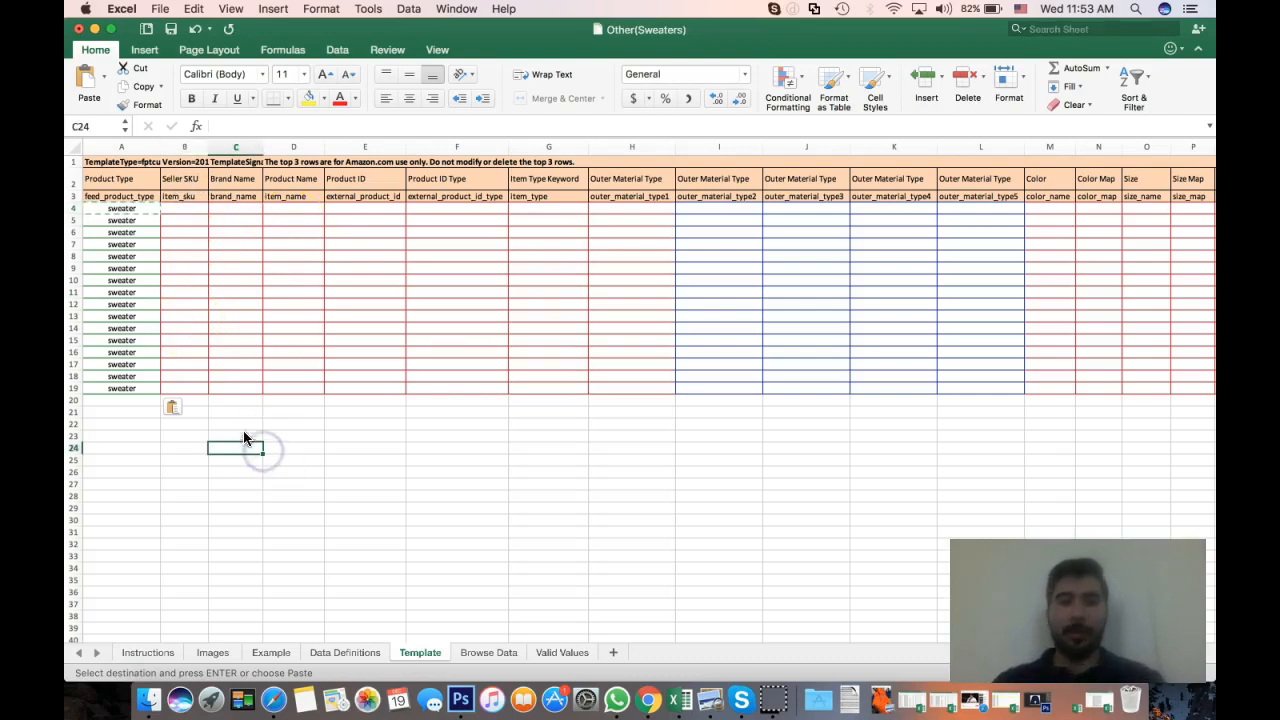
# Enter Men_Sweater_PAR as the parent product's Seller SKU in cell B4
pyautogui.click(179, 207)
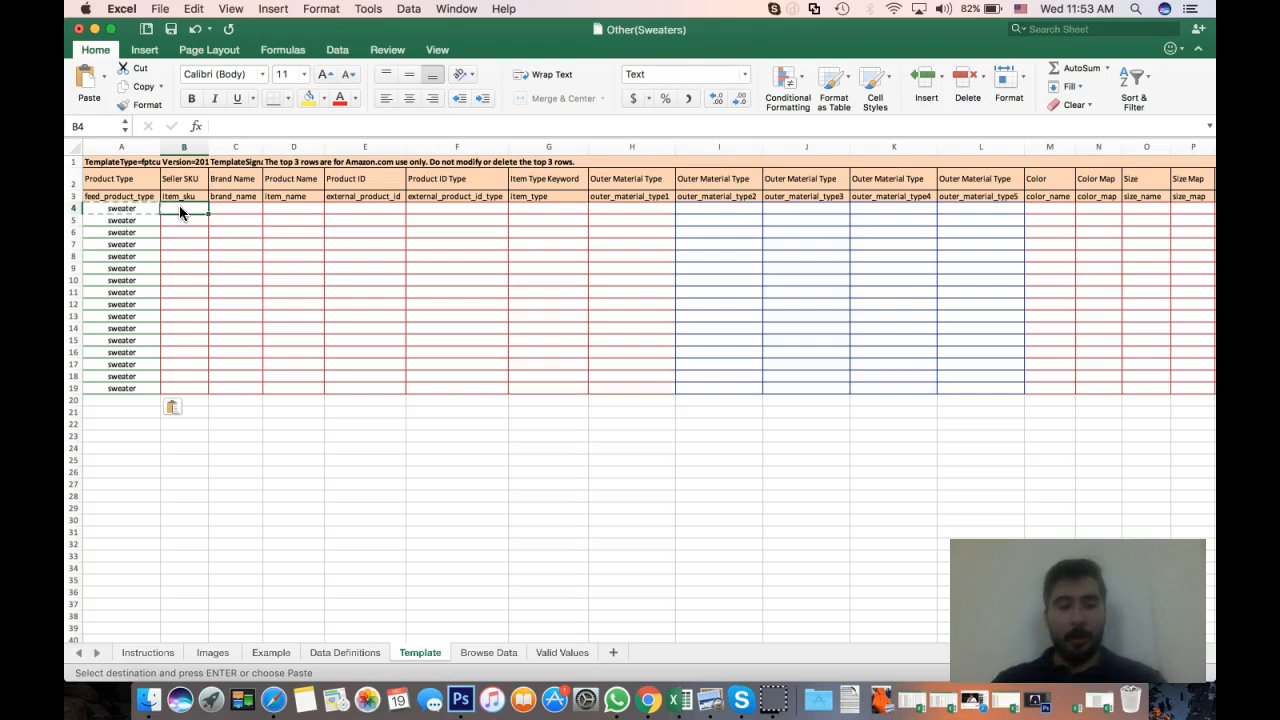
pyautogui.press('Escape')
pyautogui.write('M')
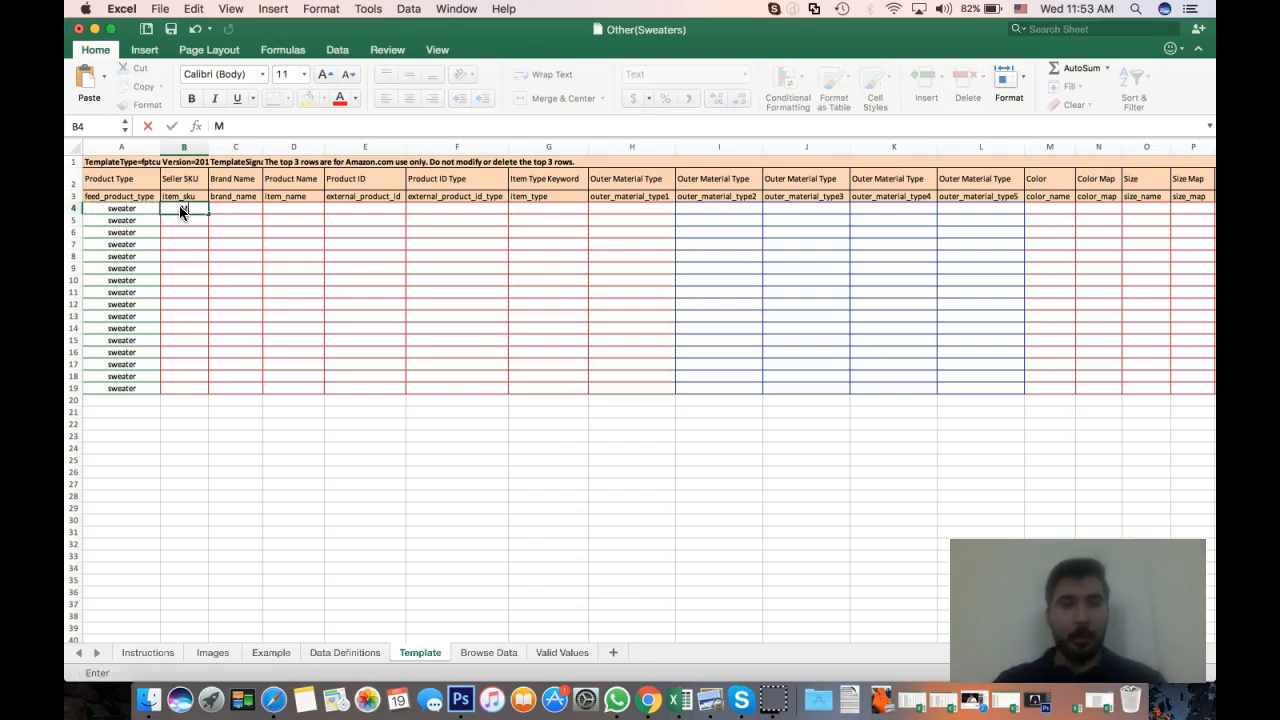
pyautogui.write('e')
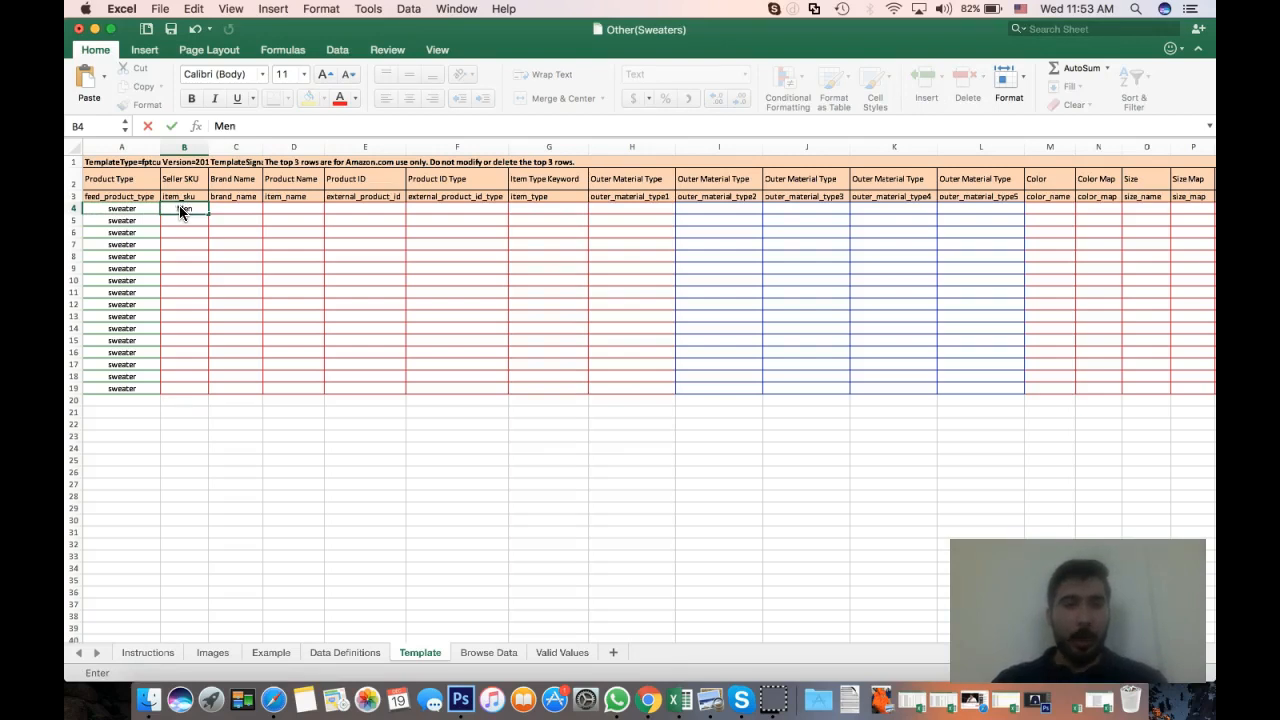
pyautogui.write('n_Sweater')
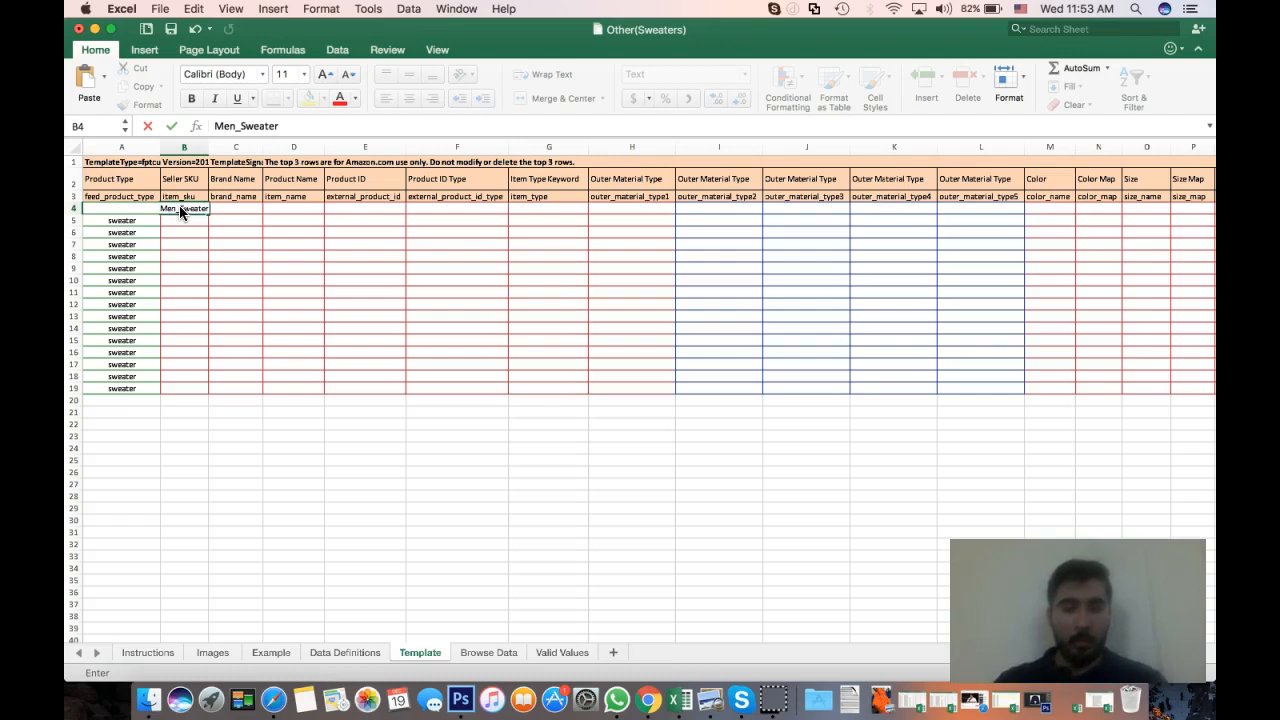
pyautogui.write('_Pa')
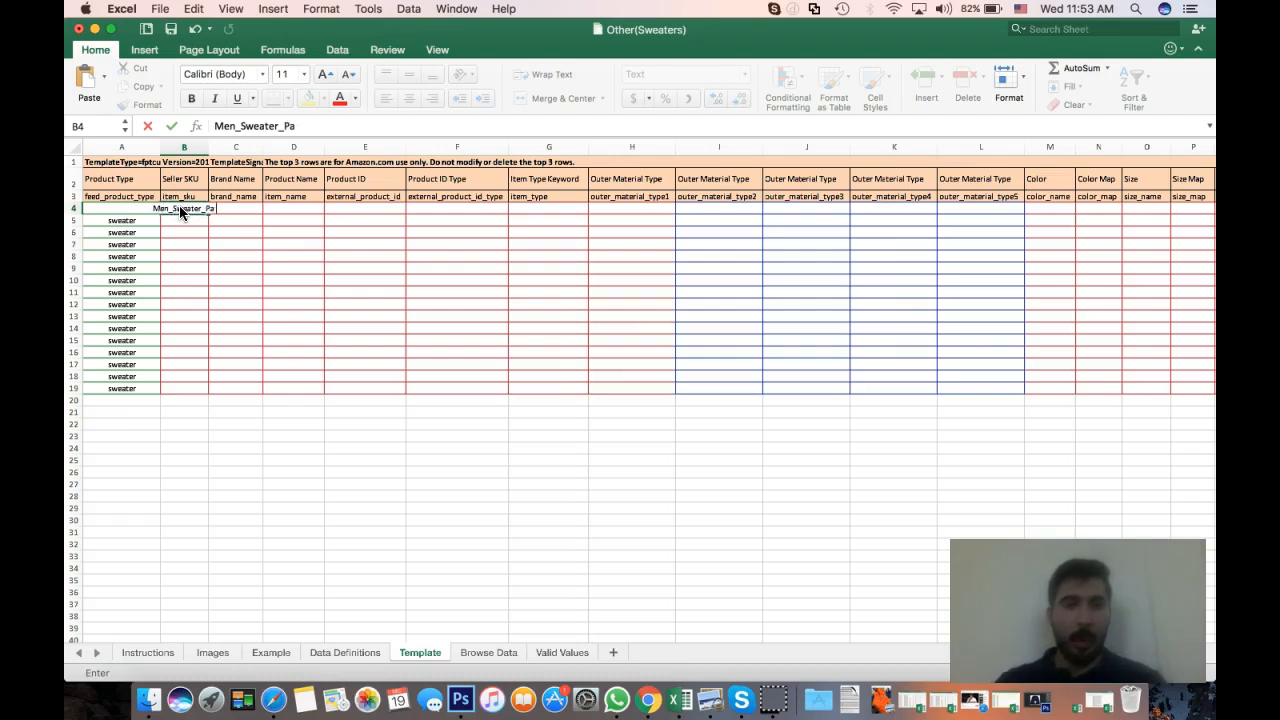
pyautogui.write('rAR')
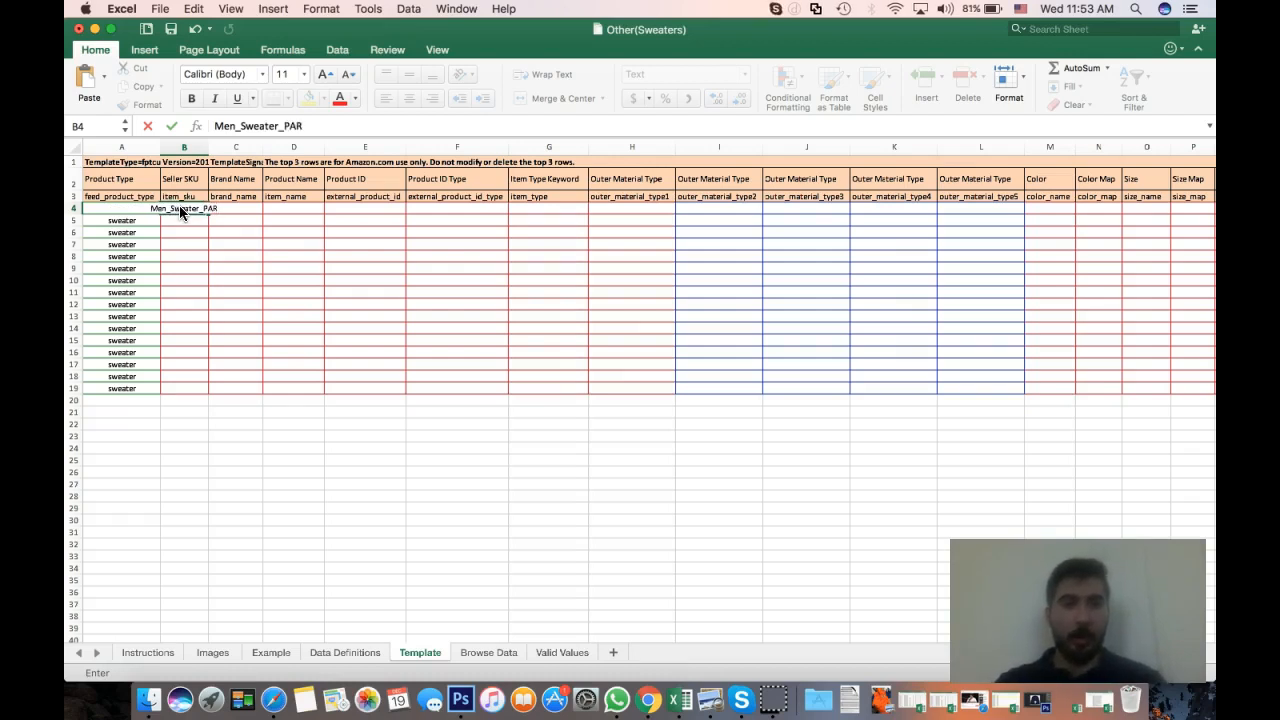
pyautogui.press('Return')
# Copy the parent SKU into cell B5 and change it to Men_Sweater_01
pyautogui.click(184, 208)
pyautogui.press('cmd+c')
pyautogui.press('Down')
pyautogui.press('cmd+v')
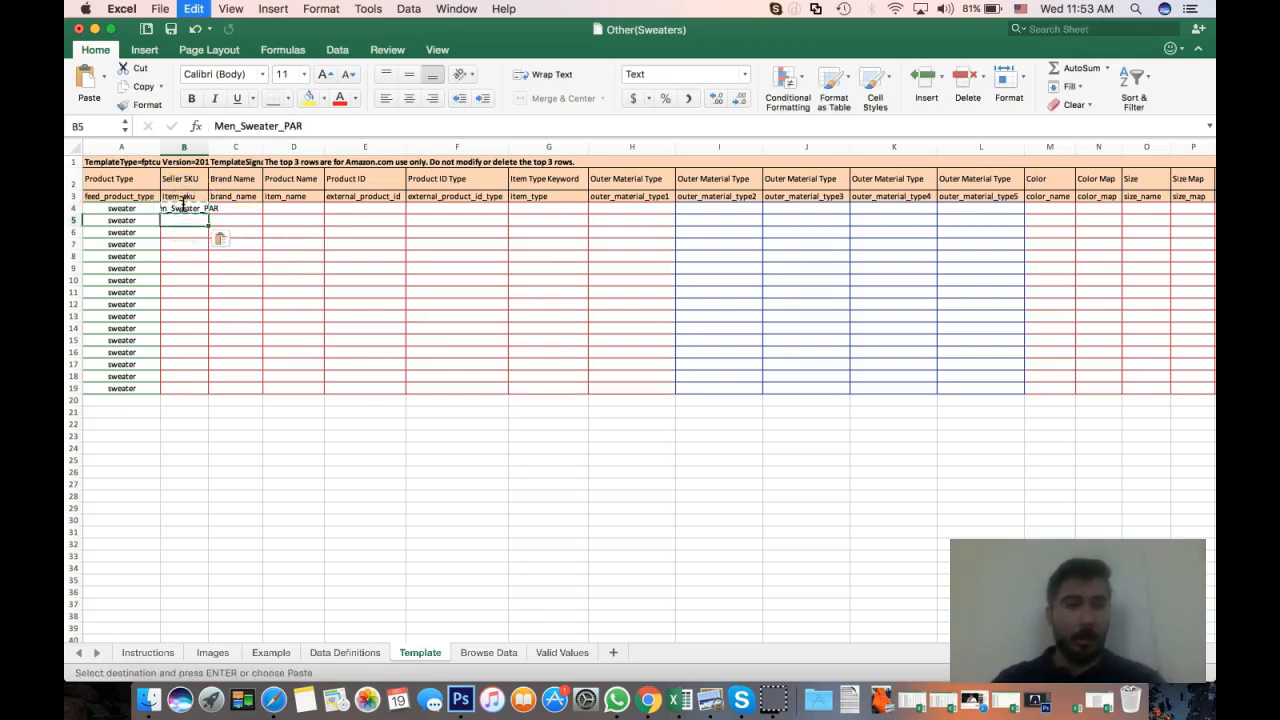
pyautogui.doubleClick(190, 221)
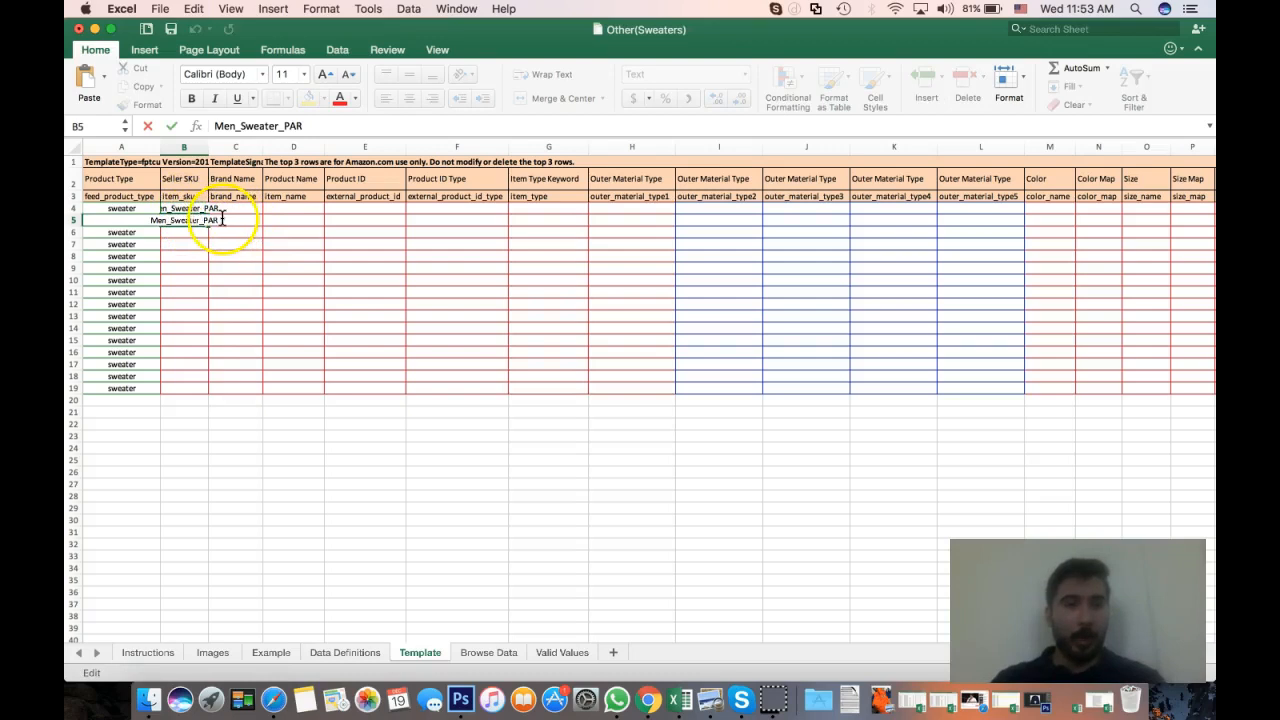
pyautogui.press('BackSpace')
pyautogui.press('BackSpace')
pyautogui.write('01')
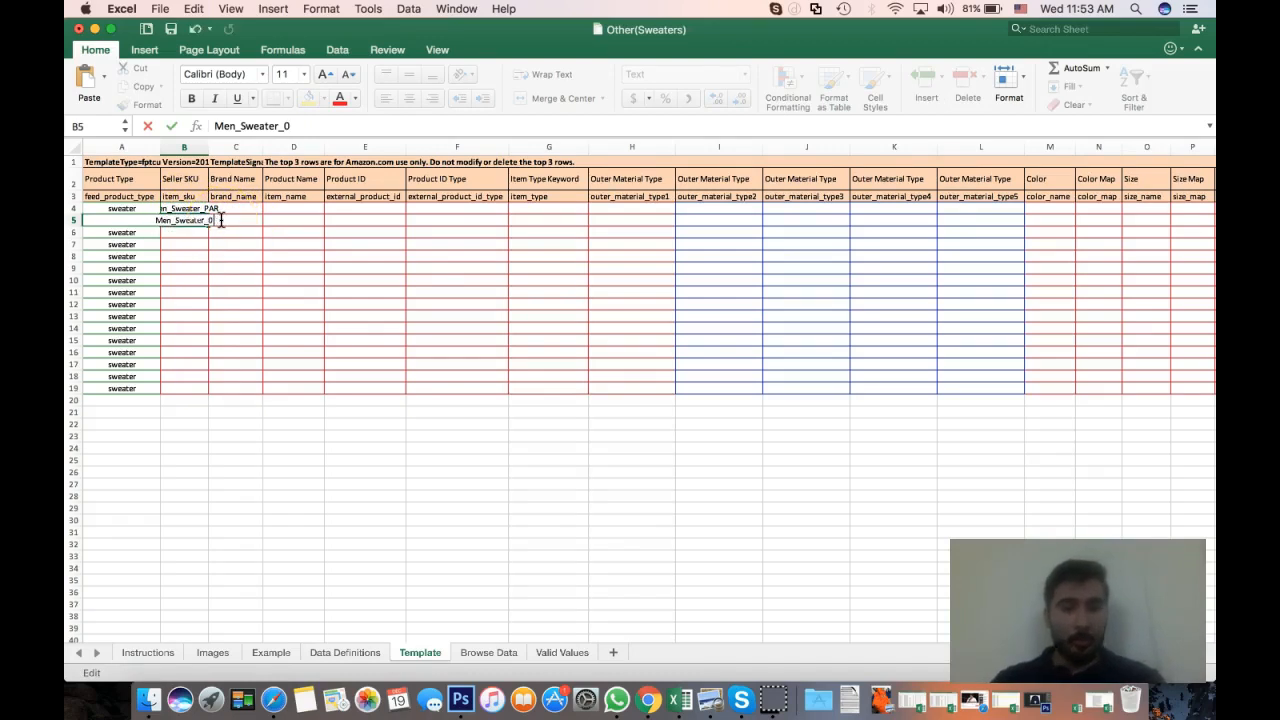
pyautogui.press('BackSpace')
pyautogui.press('BackSpace')
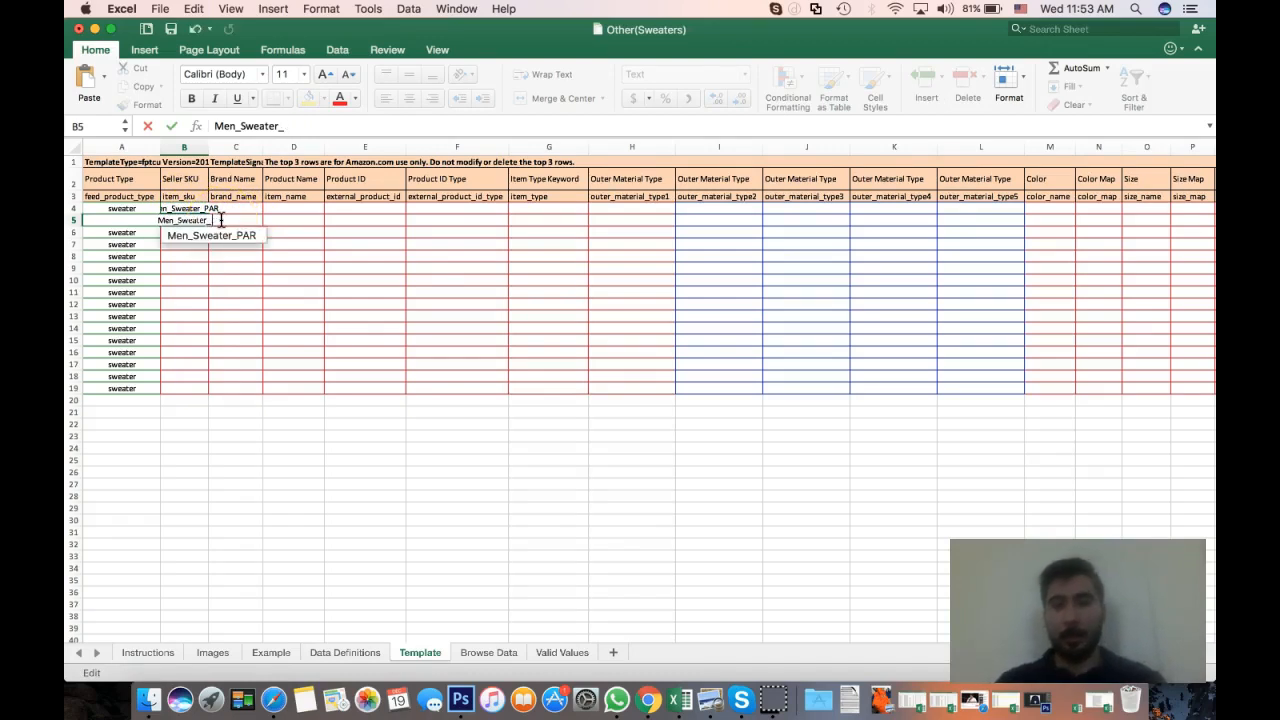
pyautogui.click(212, 235)
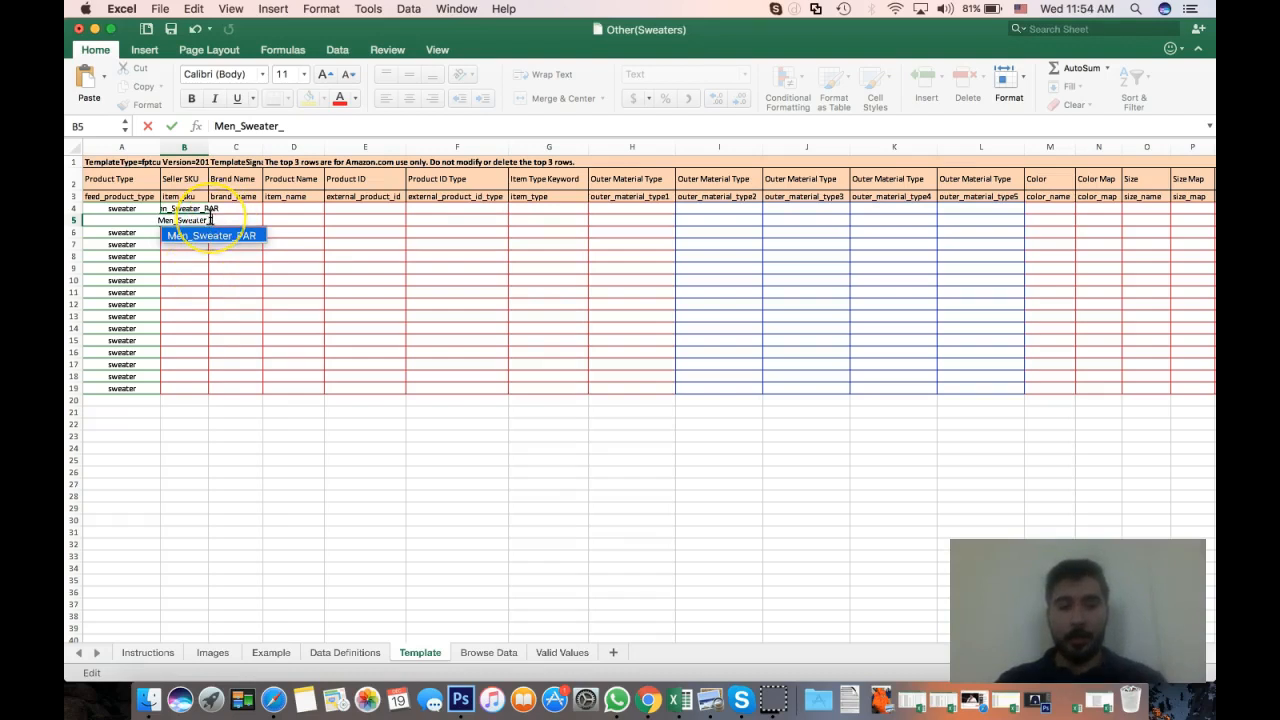
pyautogui.write('01')
pyautogui.click(185, 222)
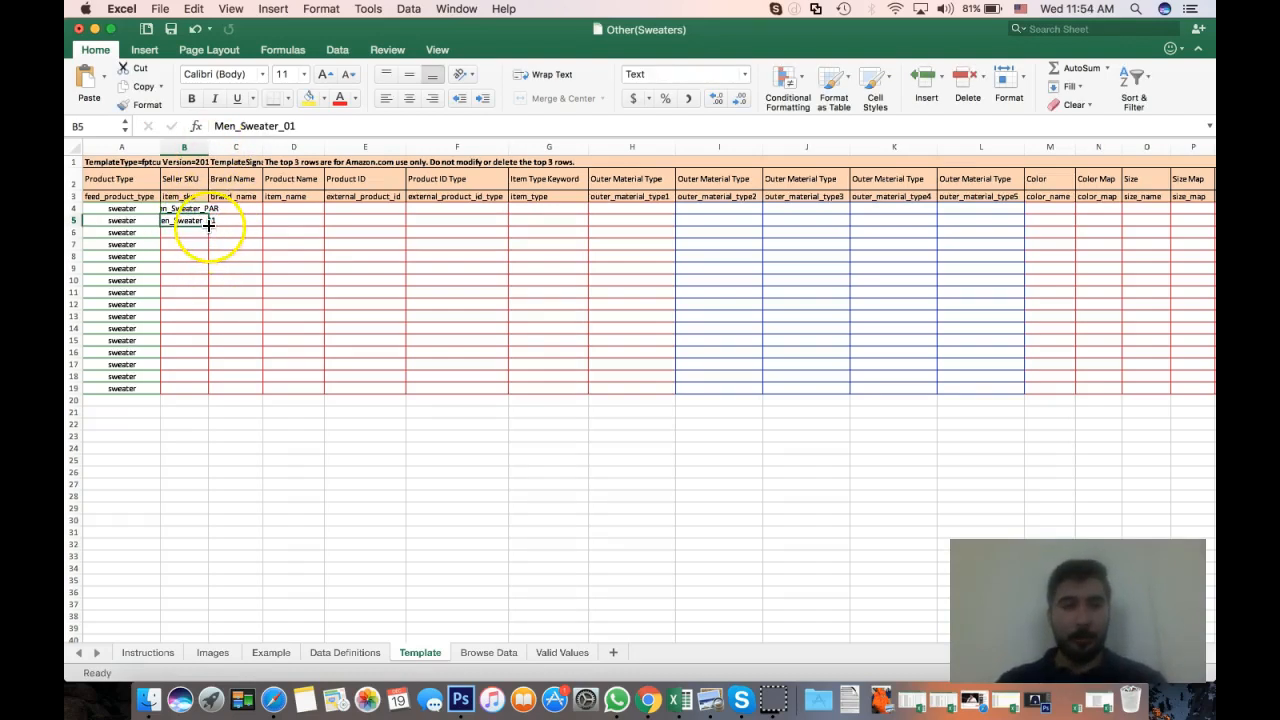
# Copy the first variation's SKU into cell B6 and change it to Men_Sweater_02
pyautogui.press('super+c')
pyautogui.click(190, 232)
pyautogui.press('super+v')
pyautogui.click(308, 127)
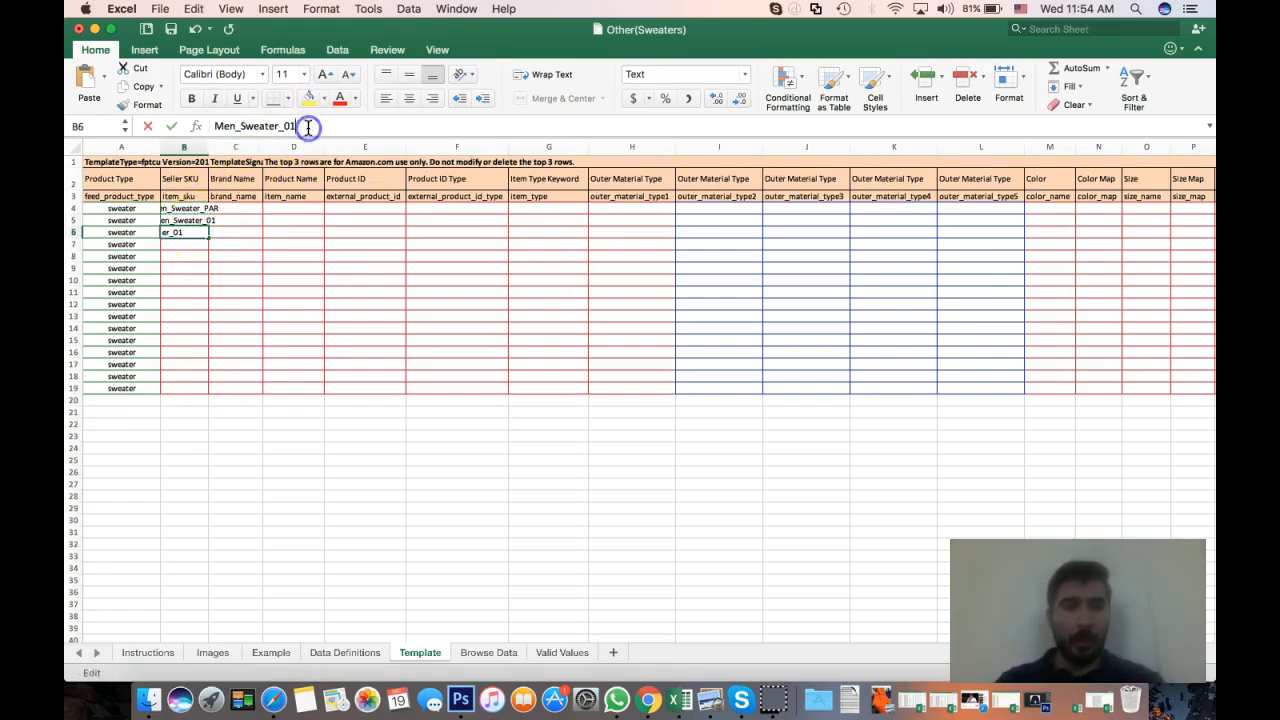
pyautogui.press('BackSpace')
pyautogui.write('2')
pyautogui.press('Return')
# Extend the SKU series from B5:B6 down to row 19, numbering the variations through Men_Sweater_15
pyautogui.press('Up')
pyautogui.press('Up')
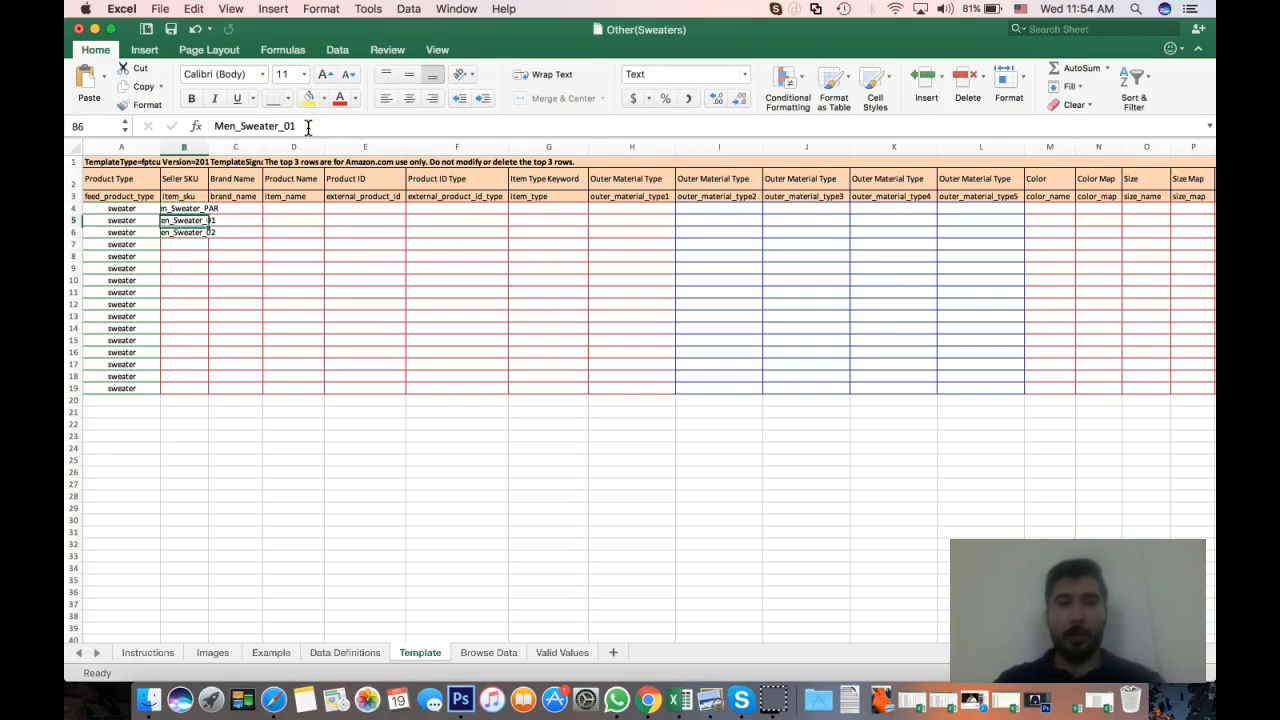
pyautogui.press('Up')
pyautogui.hotkey('shift', 'Down')
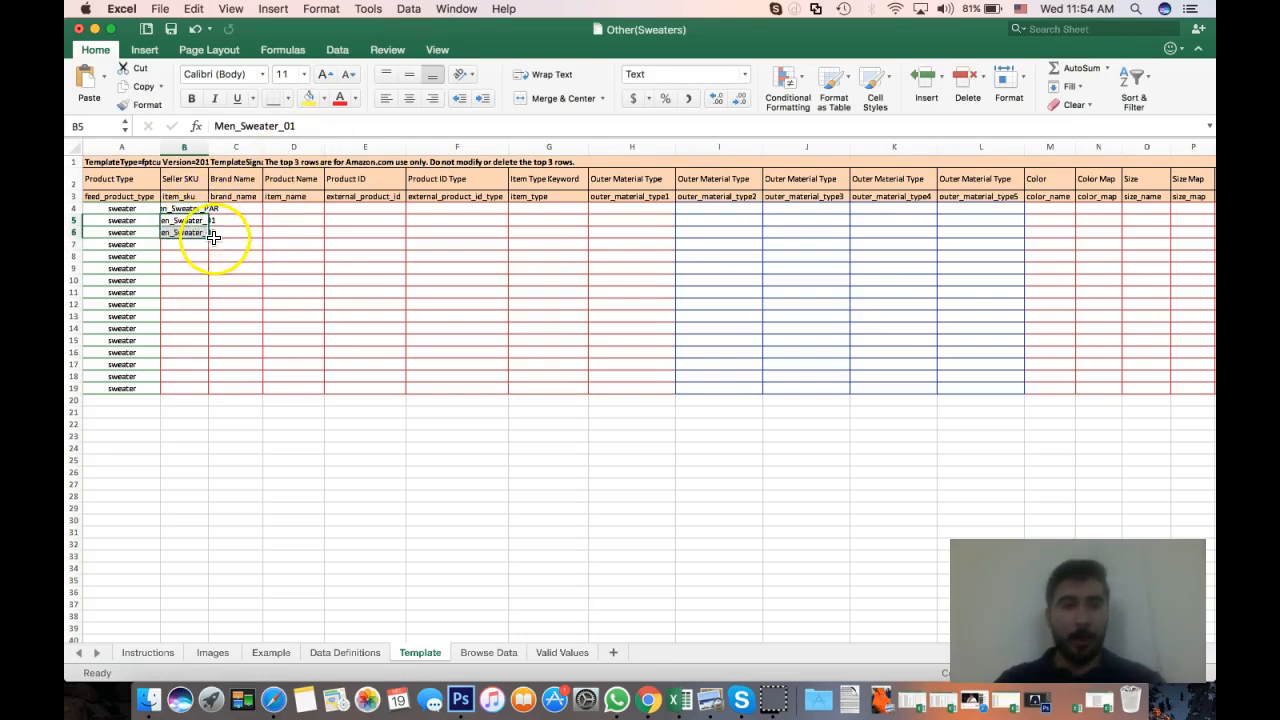
pyautogui.moveTo(209, 238); pyautogui.dragTo(196, 395)
pyautogui.click(188, 328)
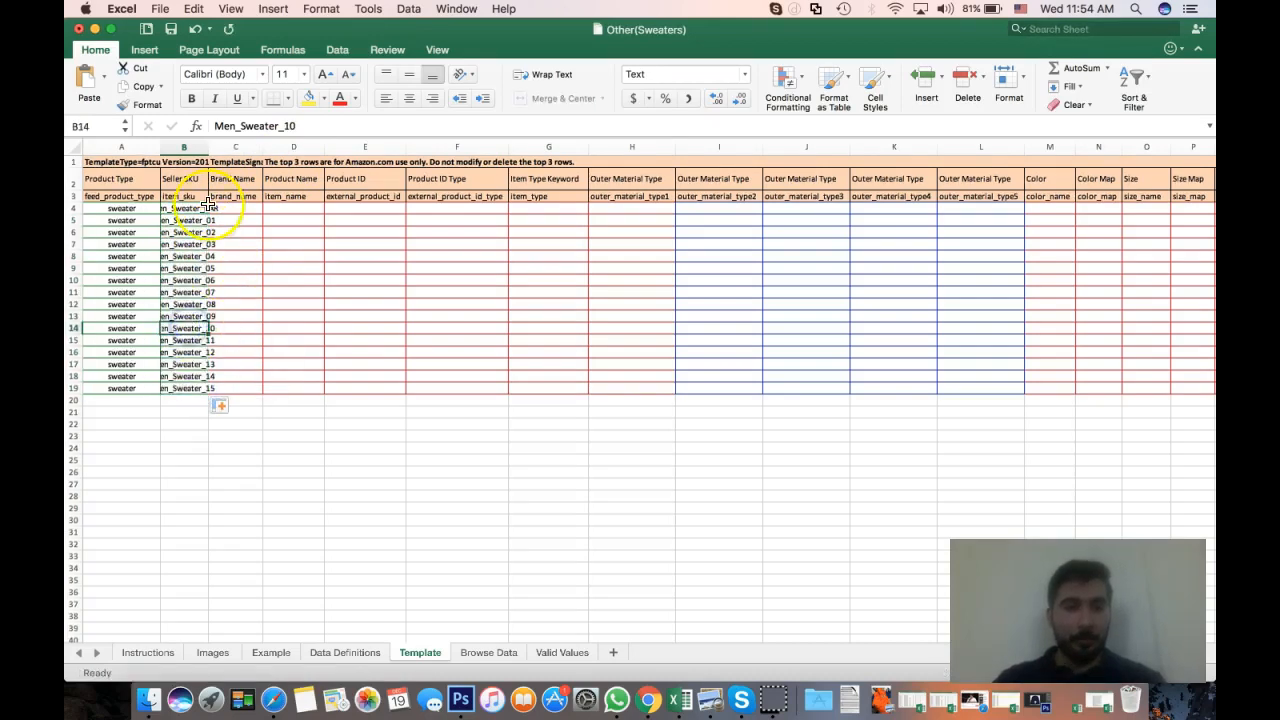
# Fit the Seller SKU column's width to its contents so the SKUs can be read in full
pyautogui.doubleClick(208, 148)
pyautogui.click(206, 211)
pyautogui.click(224, 222)
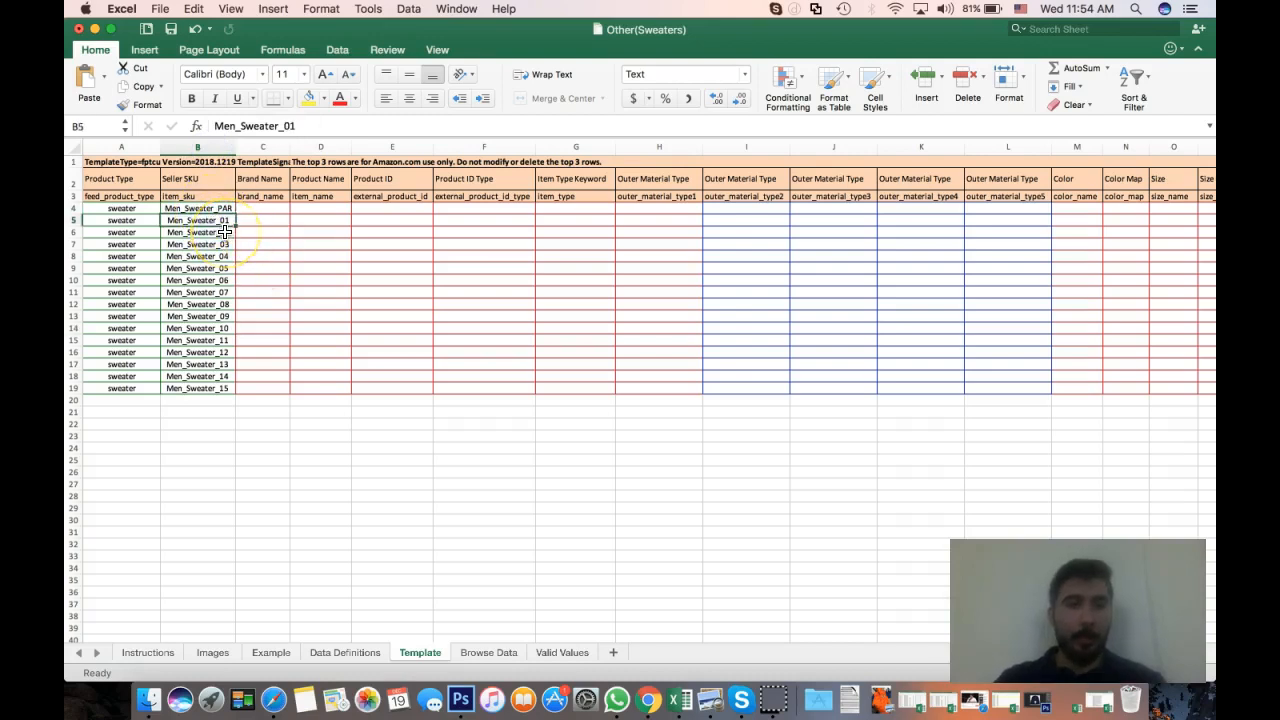
# Select the variation SKUs in B5:B19 to review the numbered series
pyautogui.hotkey('shift', 'Down')
pyautogui.hotkey('shift', 'Down')
pyautogui.hotkey('shift', 'Down')
pyautogui.hotkey('shift', 'Down')
pyautogui.hotkey('shift', 'Down')
pyautogui.hotkey('shift', 'Down')
pyautogui.hotkey('shift', 'Down')
pyautogui.hotkey('shift', 'Down')
pyautogui.hotkey('shift', 'Down')
pyautogui.hotkey('shift', 'Down')
pyautogui.hotkey('shift', 'Down')
pyautogui.hotkey('shift', 'Down')
pyautogui.hotkey('shift', 'Down')
pyautogui.hotkey('shift', 'Down')
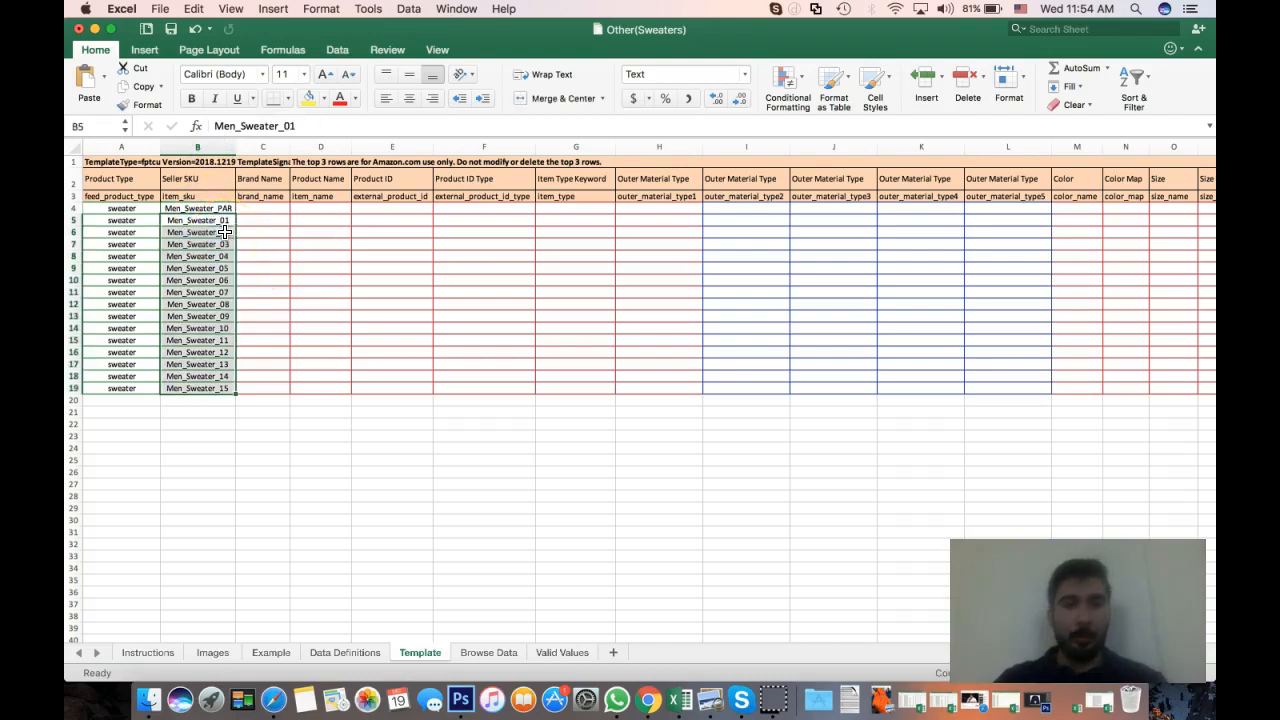
pyautogui.click(266, 324)
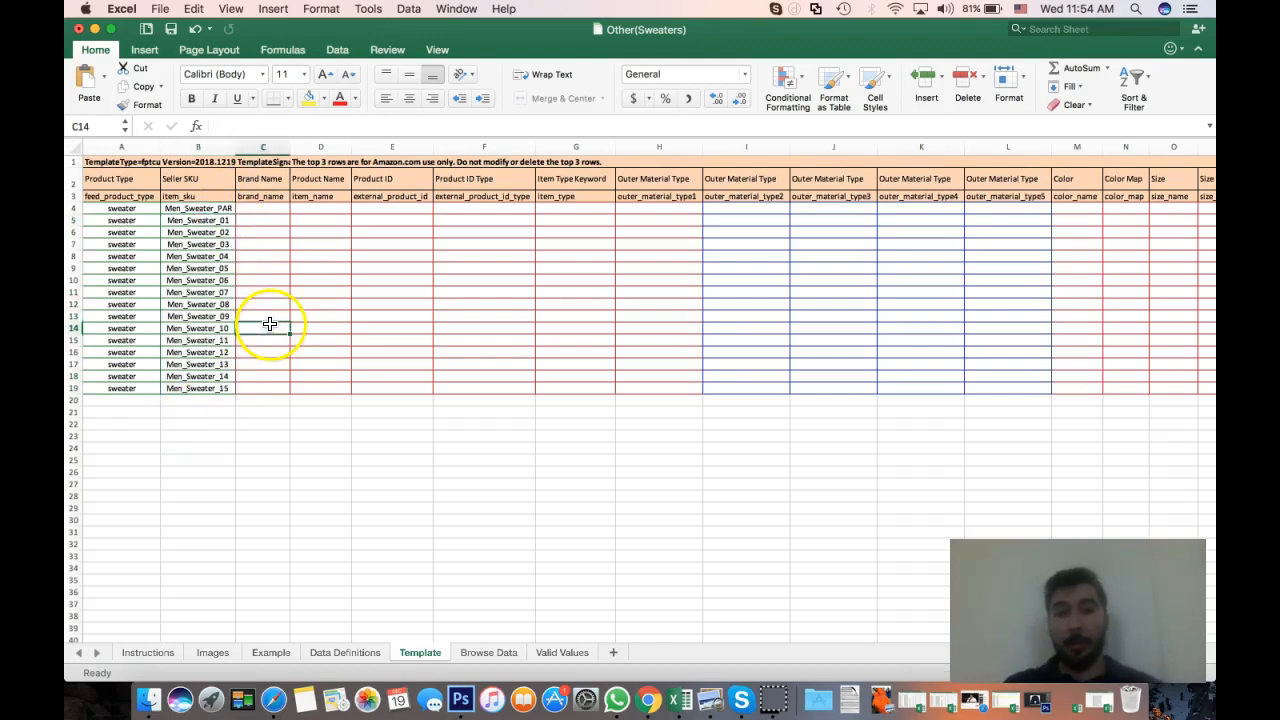
# Enter ABC Store as the brand name of the parent row in C4
pyautogui.click(268, 214)
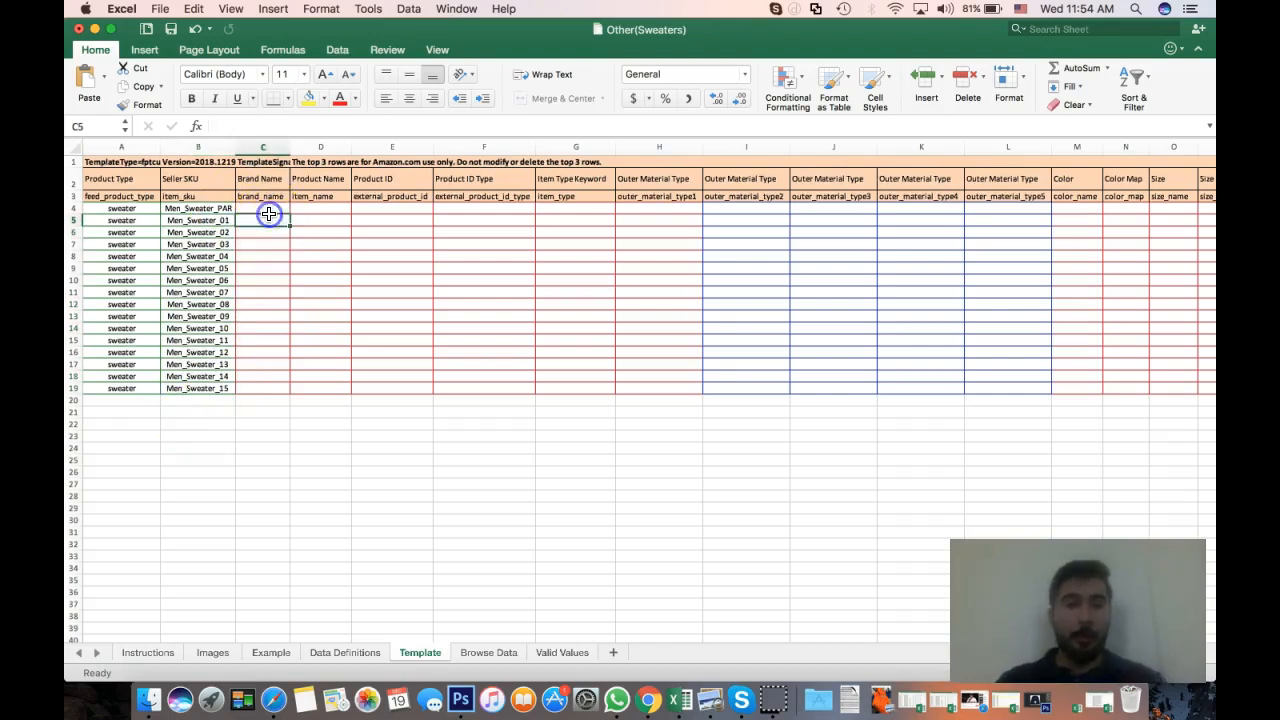
pyautogui.click(266, 237)
pyautogui.click(266, 210)
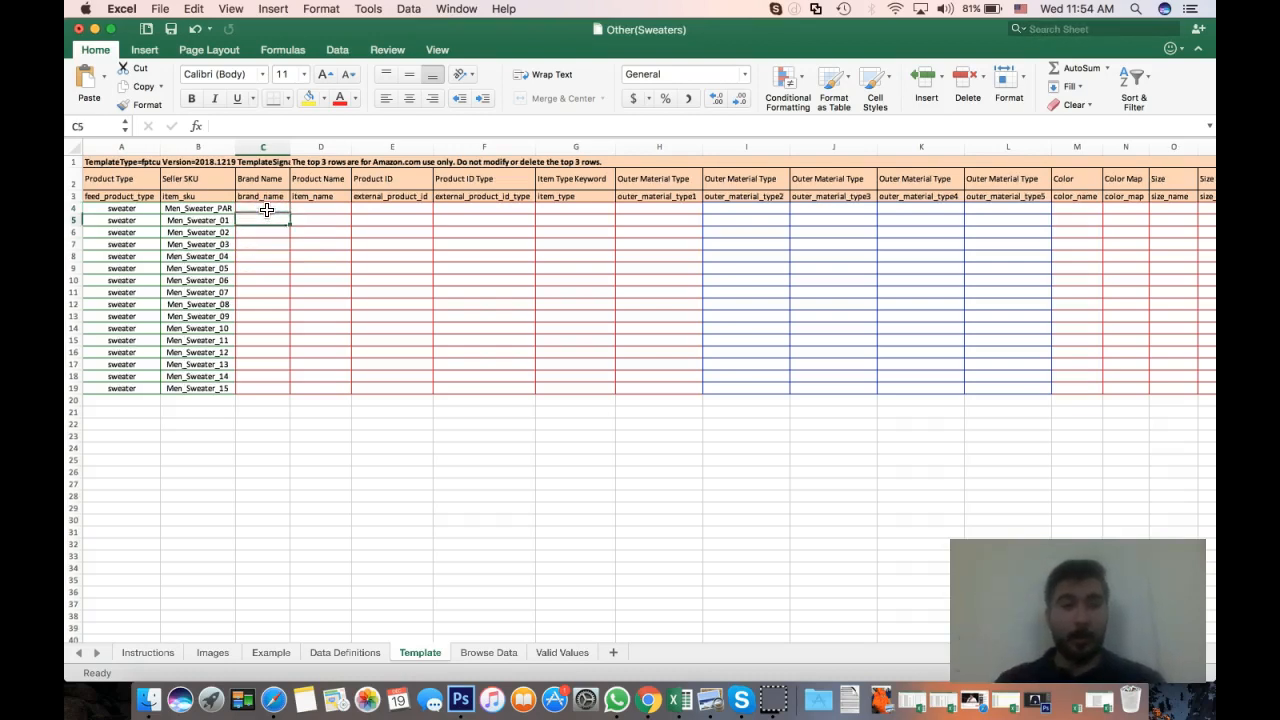
pyautogui.write('ABC Store')
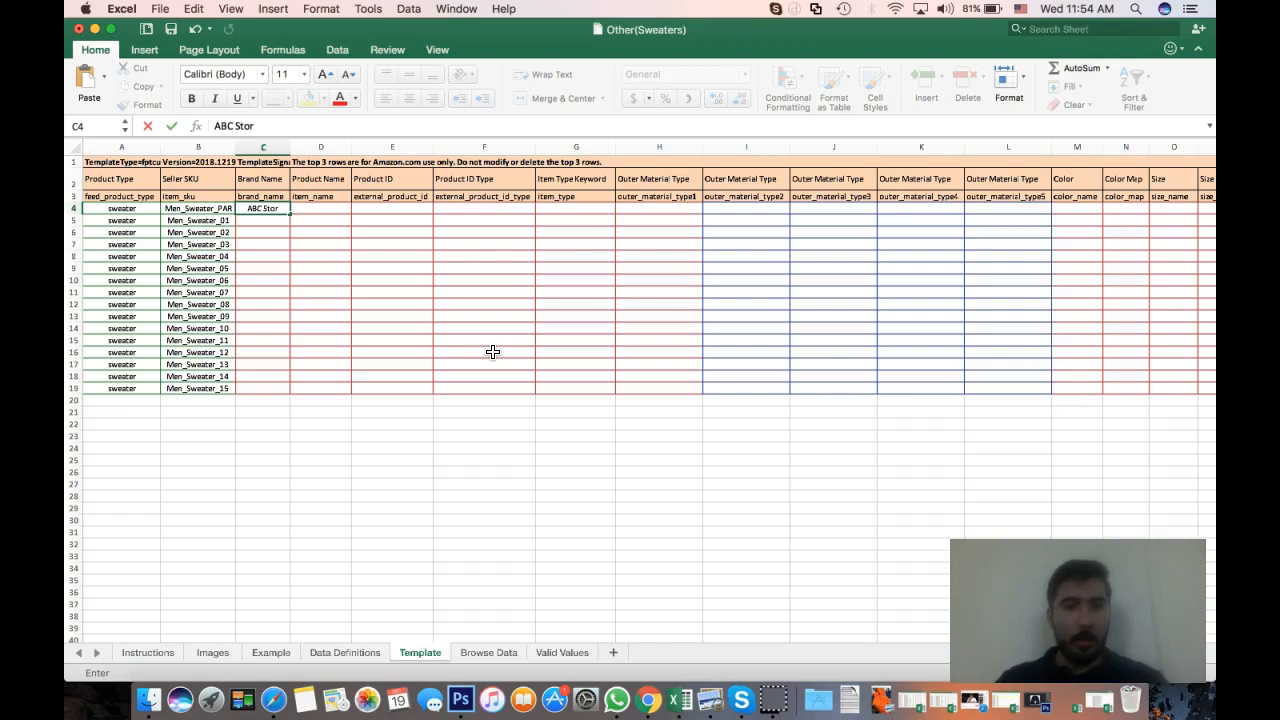
pyautogui.press('Return')
# Copy the brand name from C4 down the Brand Name column through row 19
pyautogui.press('Up')
pyautogui.press('super+c')
pyautogui.hotkey('shift', 'Down')
pyautogui.hotkey('shift', 'Down')
pyautogui.hotkey('shift', 'Down')
pyautogui.hotkey('shift', 'Down')
pyautogui.hotkey('shift', 'Down')
pyautogui.hotkey('shift', 'Down')
pyautogui.hotkey('shift', 'Down')
pyautogui.hotkey('shift', 'Down')
pyautogui.hotkey('shift', 'Down')
pyautogui.hotkey('shift', 'Down')
pyautogui.hotkey('shift', 'Down')
pyautogui.hotkey('shift', 'Down')
pyautogui.hotkey('shift', 'Down')
pyautogui.hotkey('shift', 'Down')
pyautogui.hotkey('shift', 'Down')
pyautogui.press('super+v')
# Enter Mens Sweater Winter Warm Zipper as the parent's product name in D4
pyautogui.press('Right')
pyautogui.press('Left')
pyautogui.press('Down')
pyautogui.press('Up')
pyautogui.press('Right')
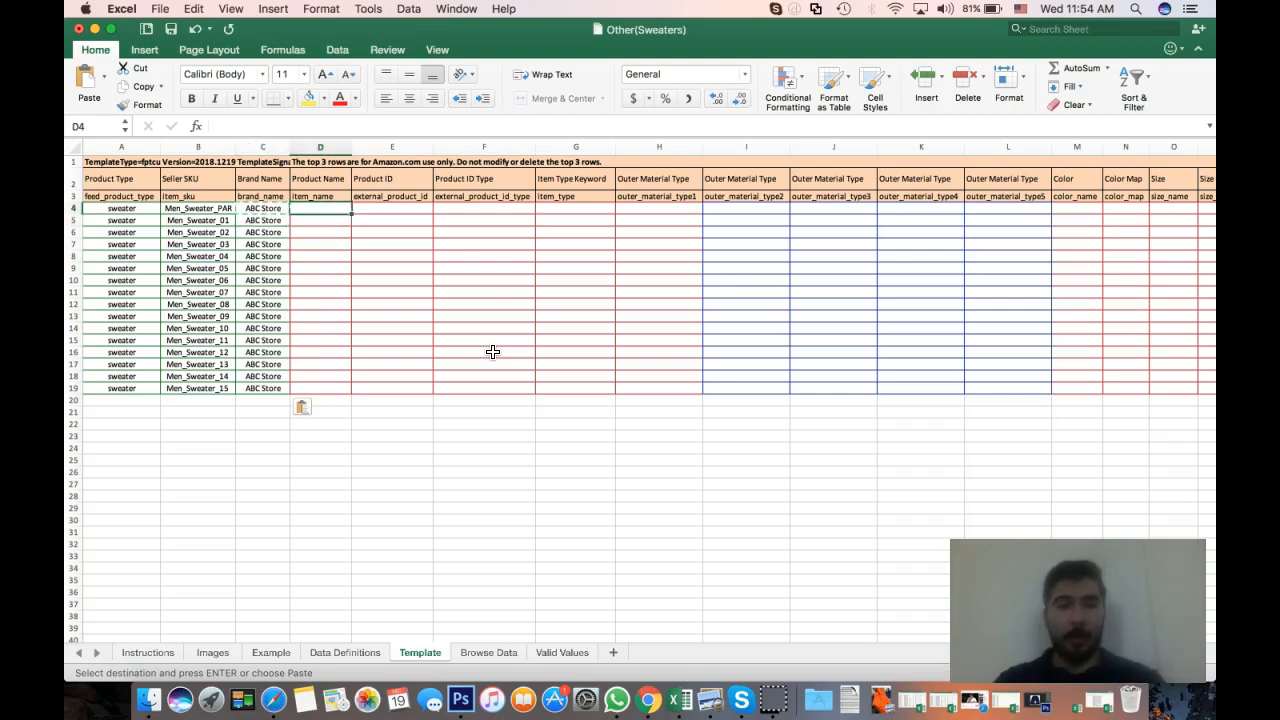
pyautogui.click(325, 220)
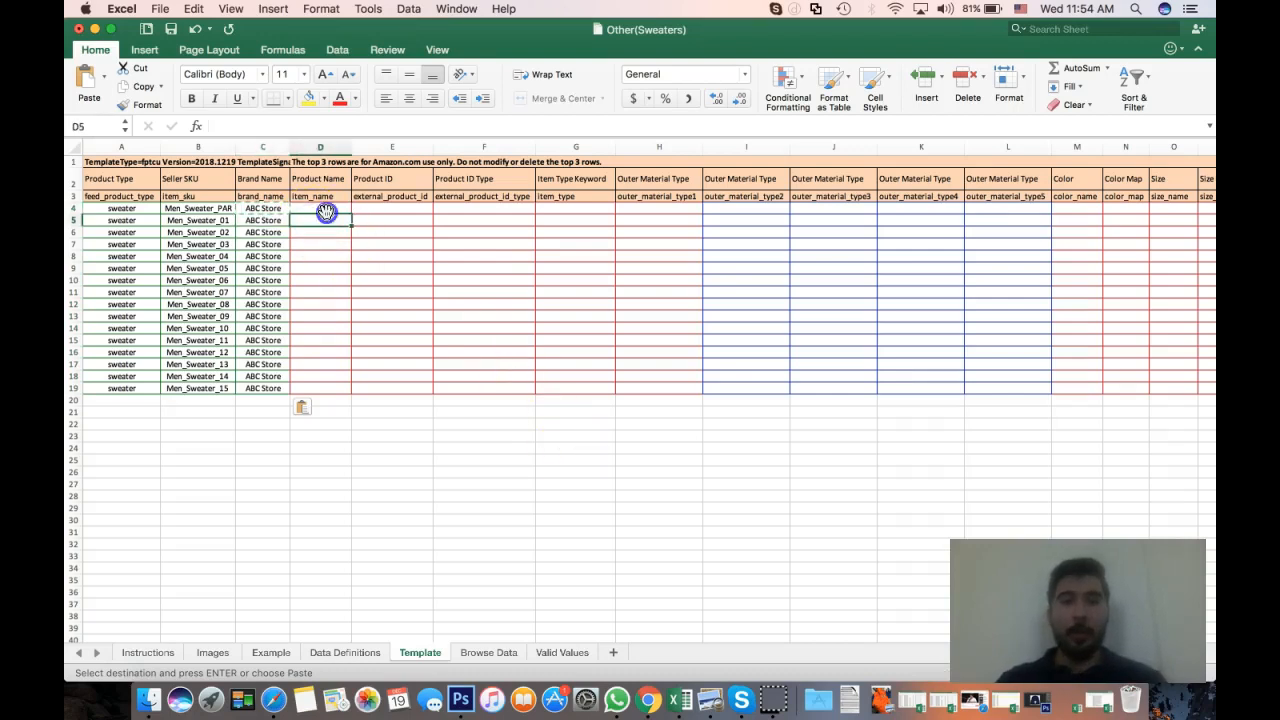
pyautogui.click(309, 207)
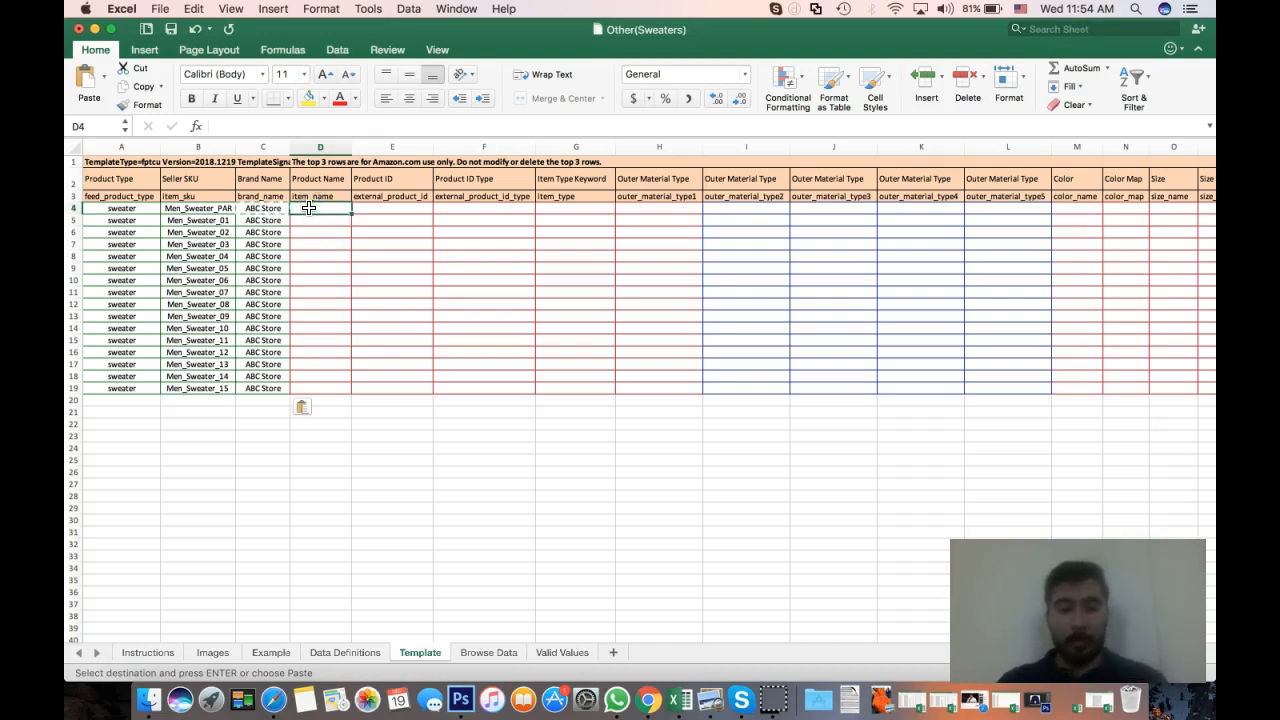
pyautogui.write('Mens Sweater Winter')
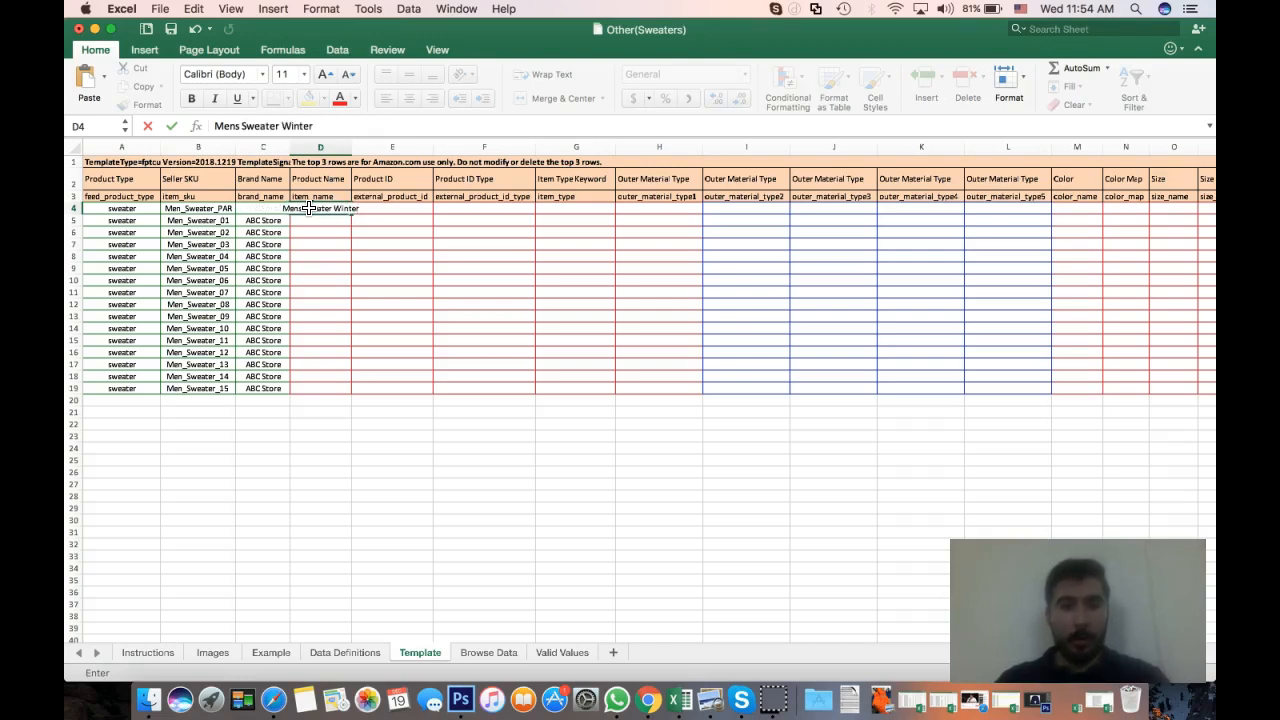
pyautogui.write(' Warm')
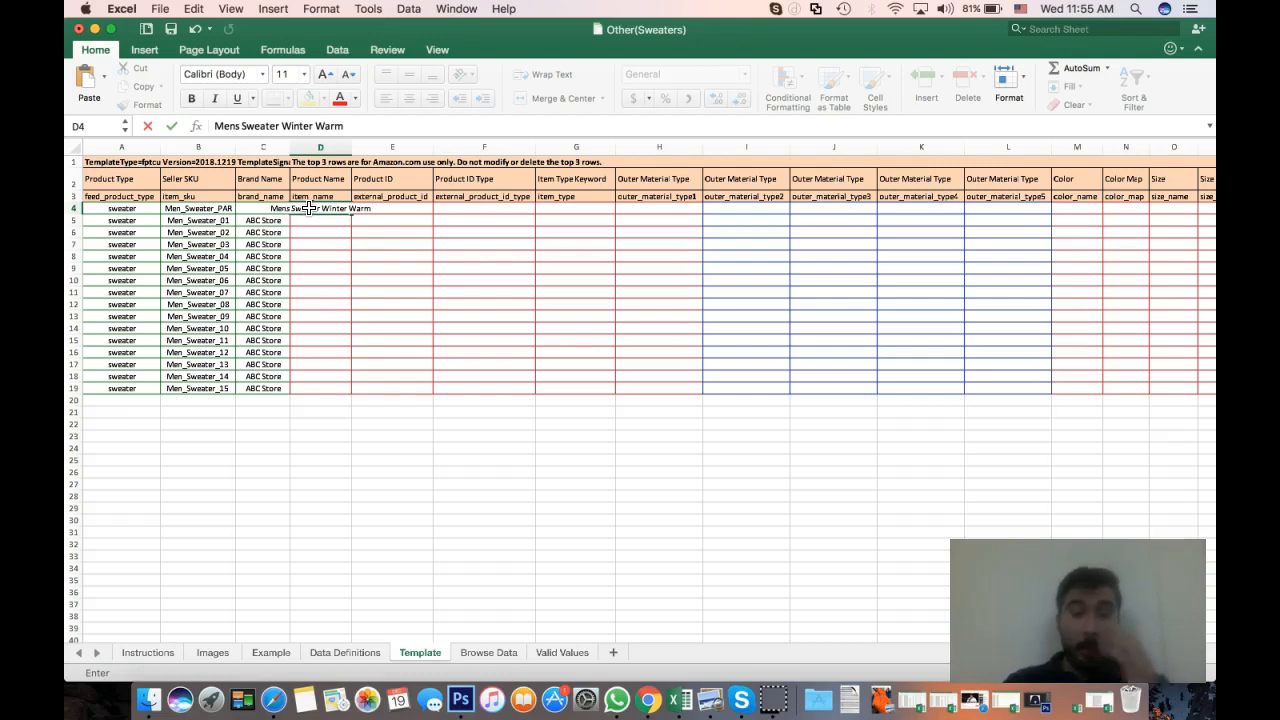
pyautogui.write(' Zipper')
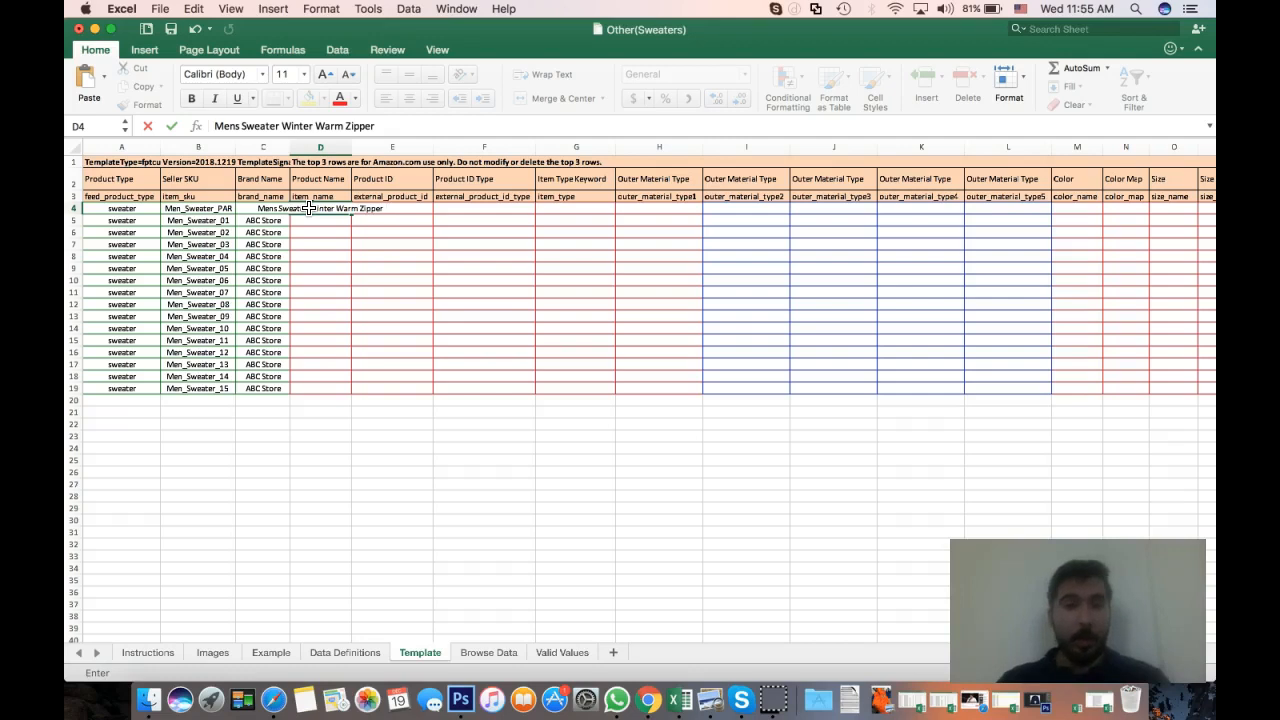
pyautogui.write(' Fa')
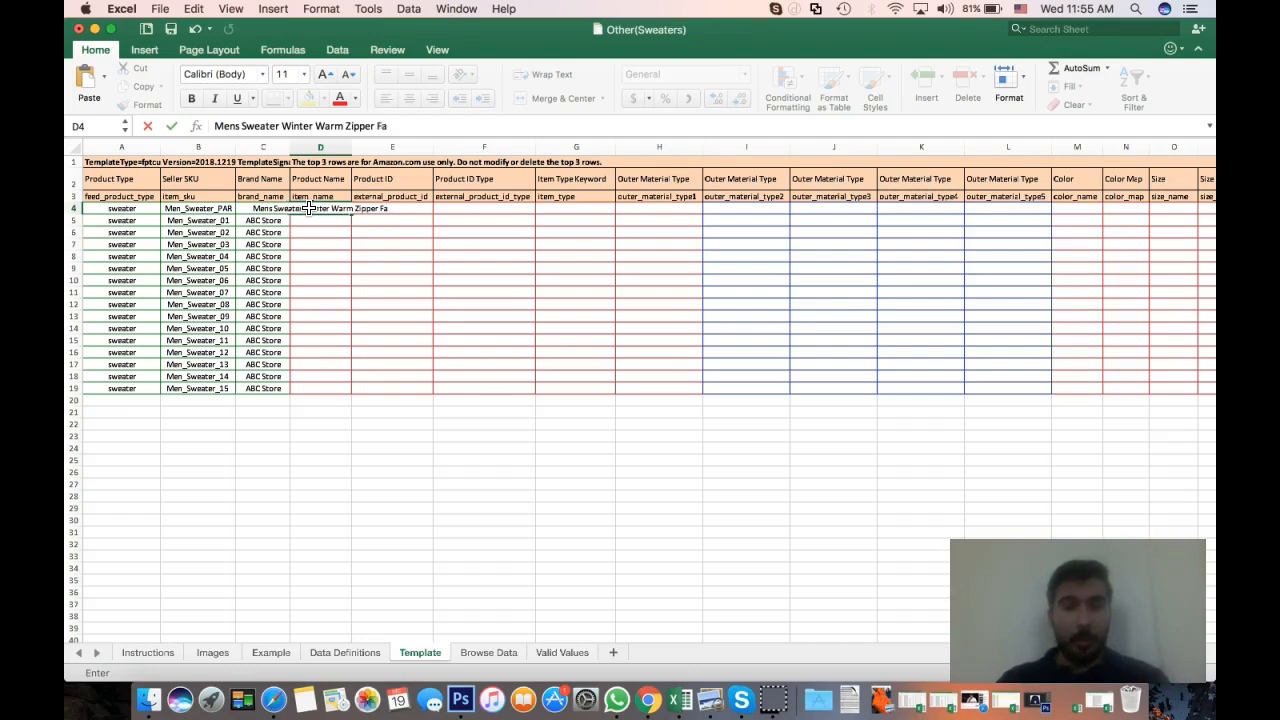
pyautogui.press('BackSpace')
pyautogui.press('BackSpace')
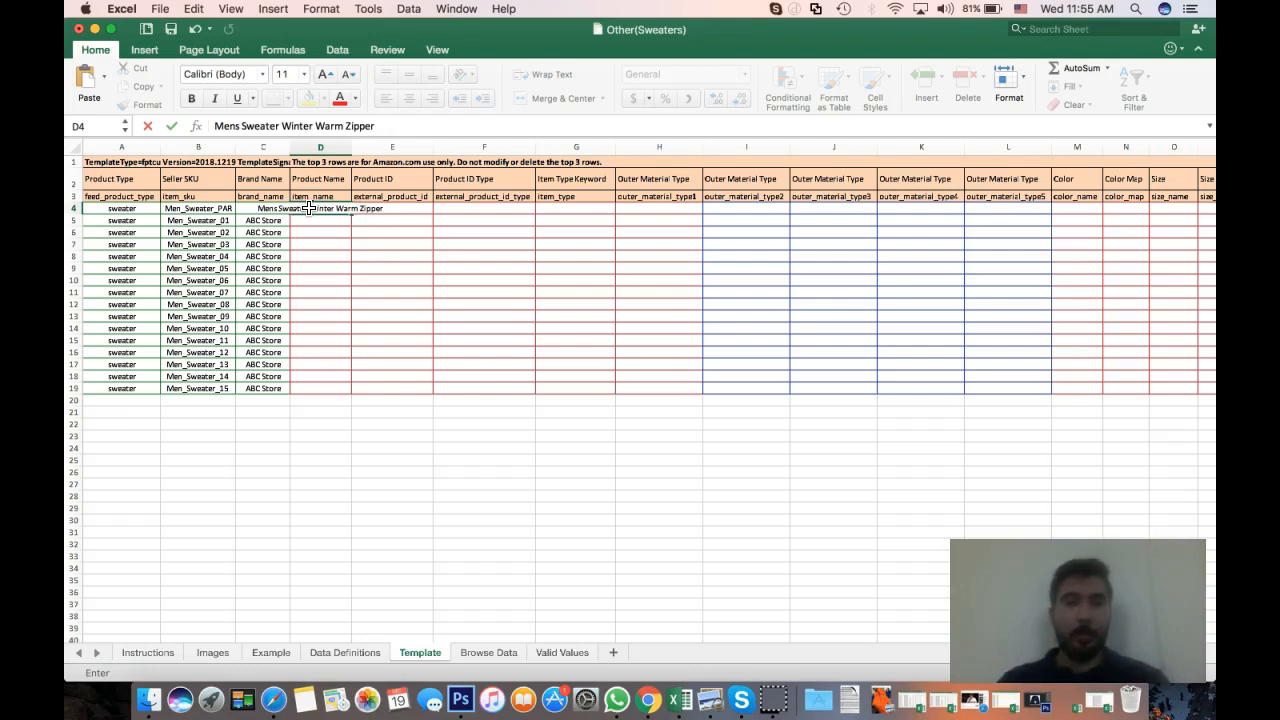
pyautogui.press('Return')
pyautogui.click(341, 235)
pyautogui.click(330, 207)
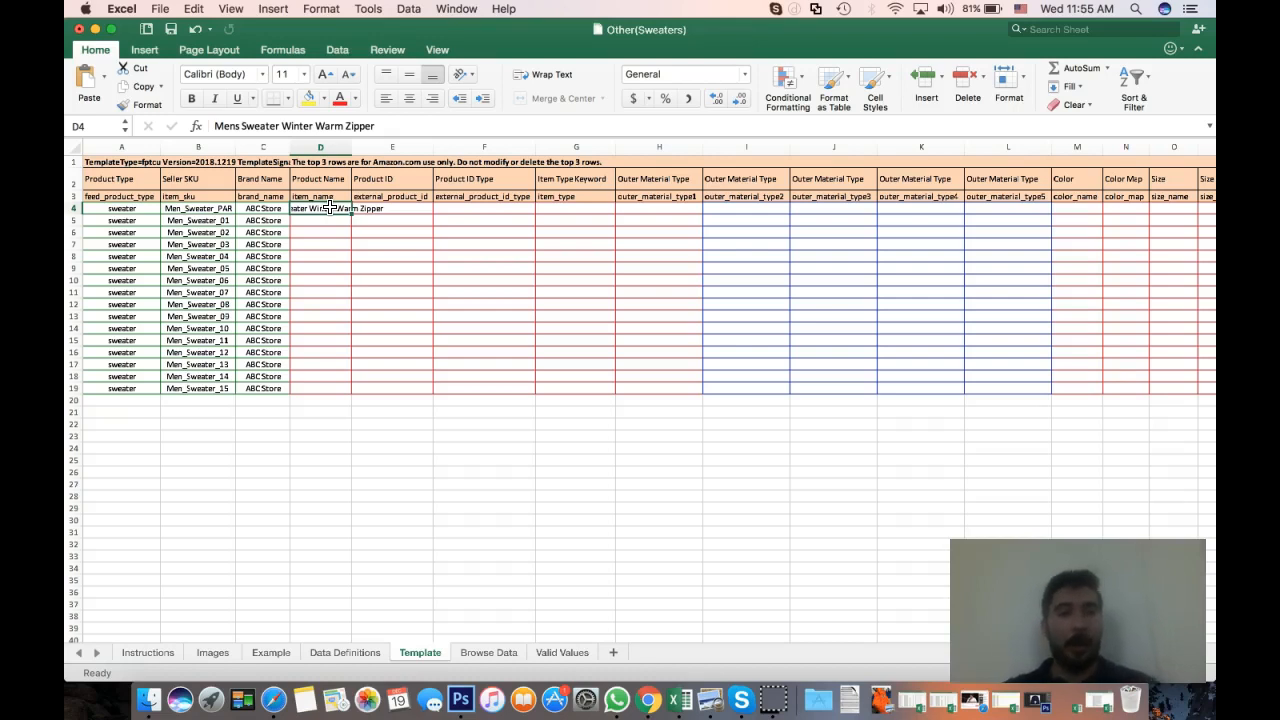
pyautogui.press('Return')
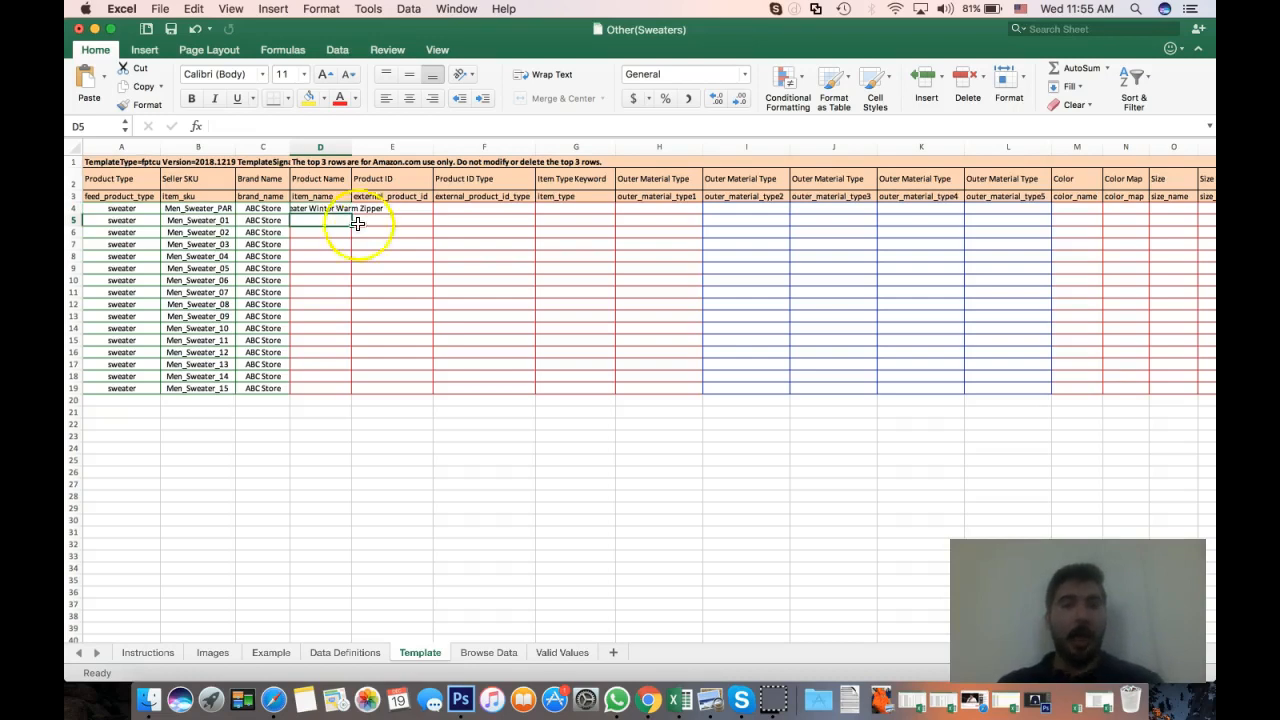
pyautogui.click(330, 208)
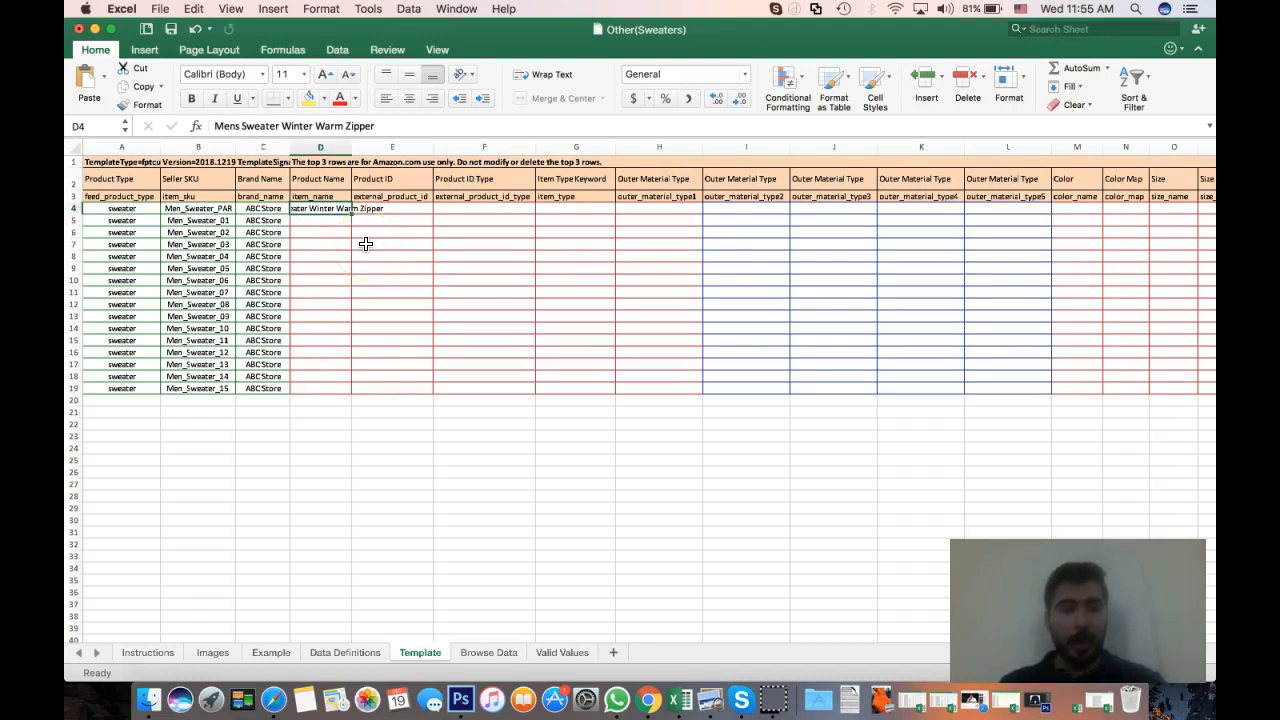
pyautogui.click(499, 337)
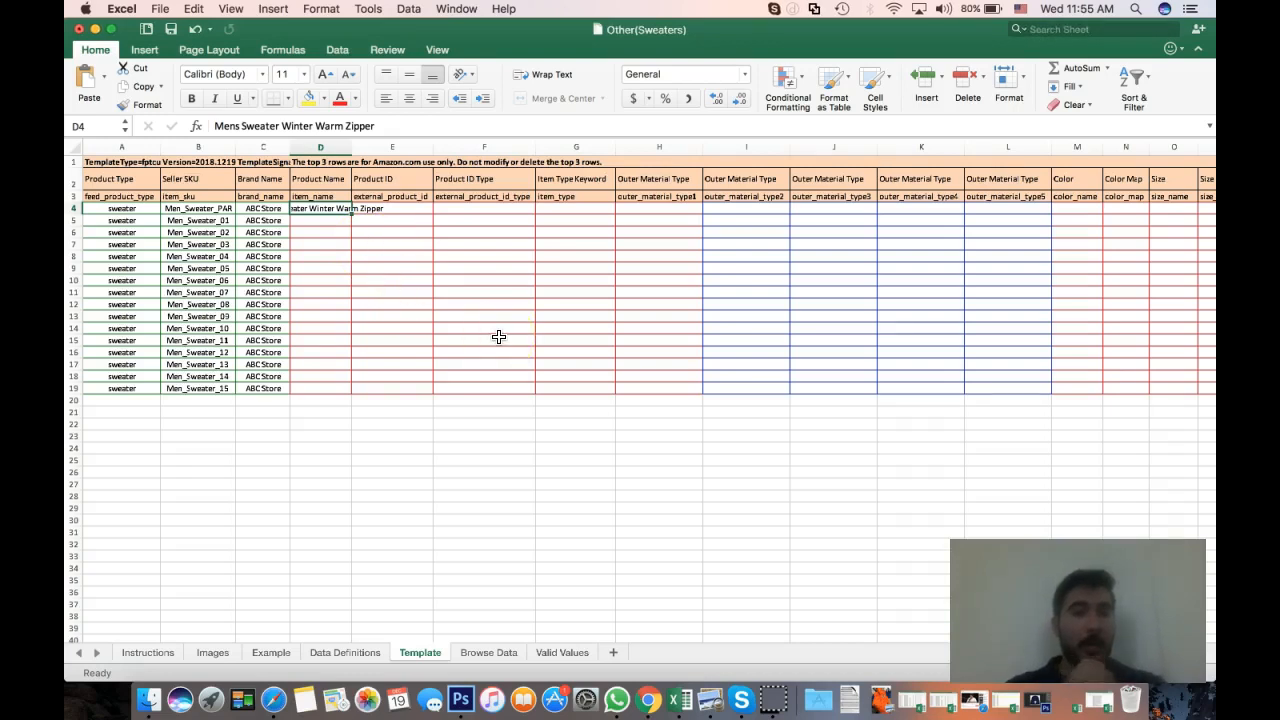
pyautogui.press('Return')
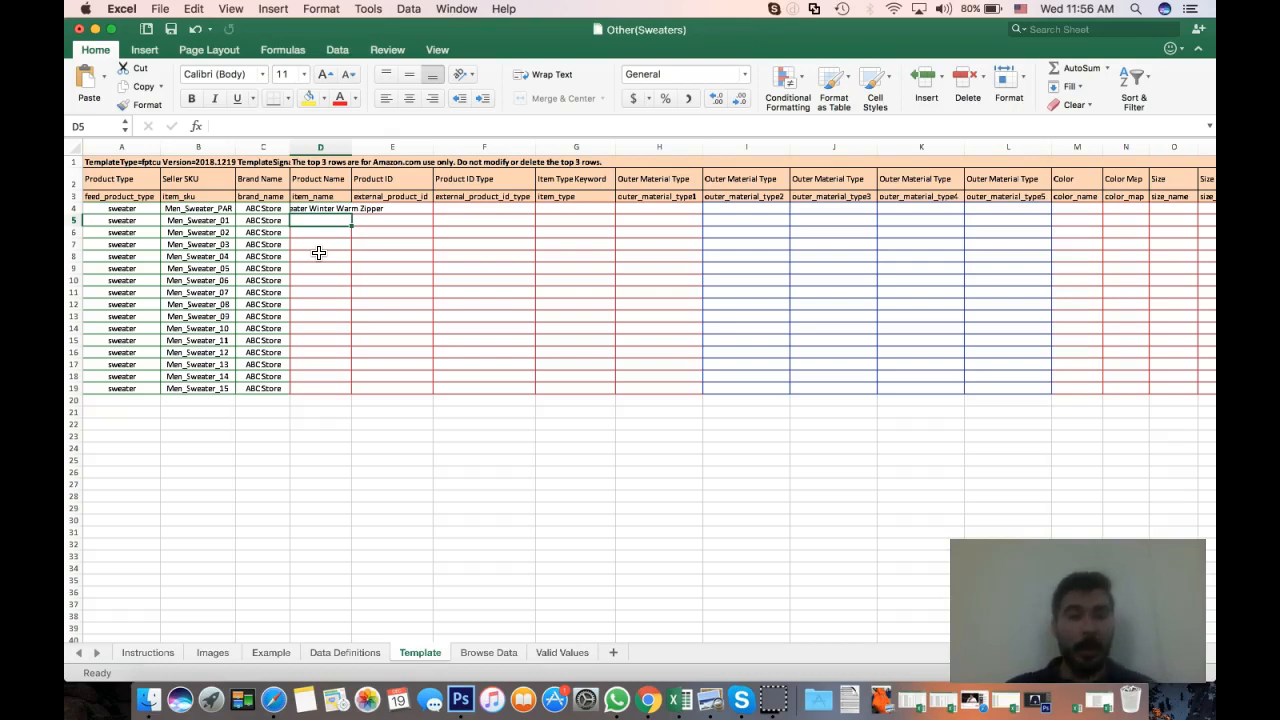
pyautogui.click(461, 249)
pyautogui.click(321, 220)
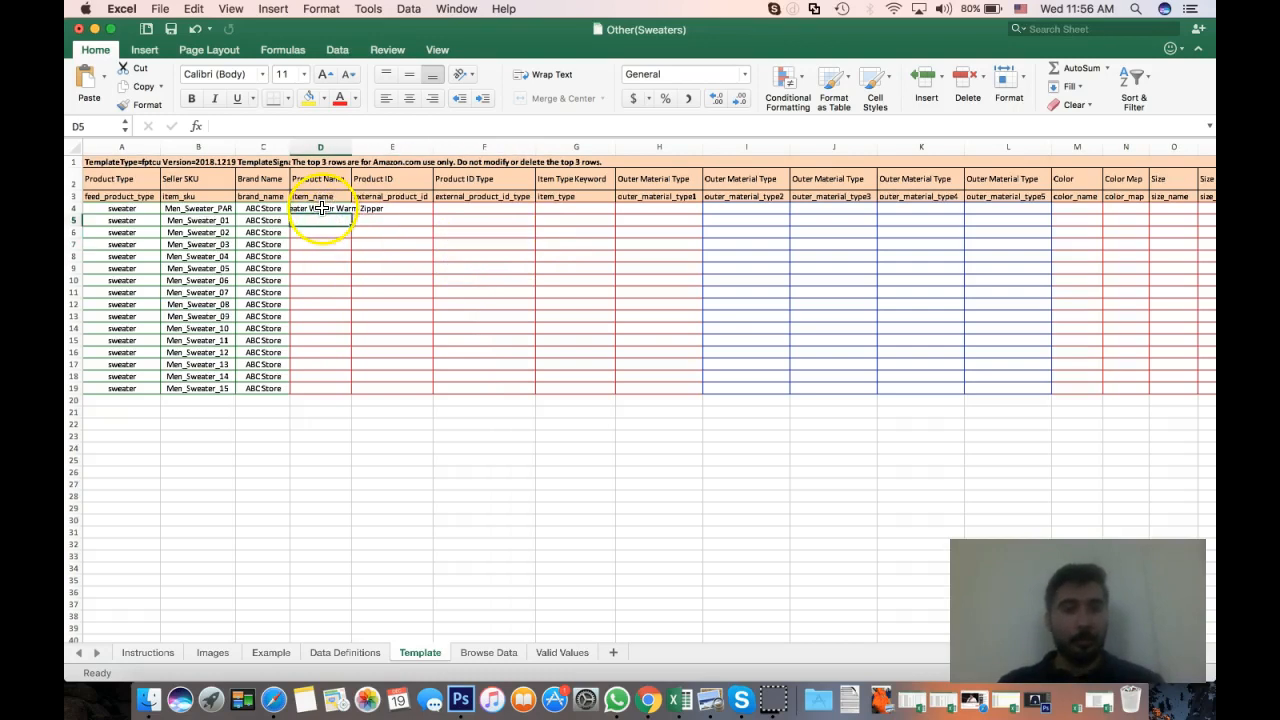
# Copy the parent's full product name text from D4 into D5 for the first variation
pyautogui.doubleClick(315, 208)
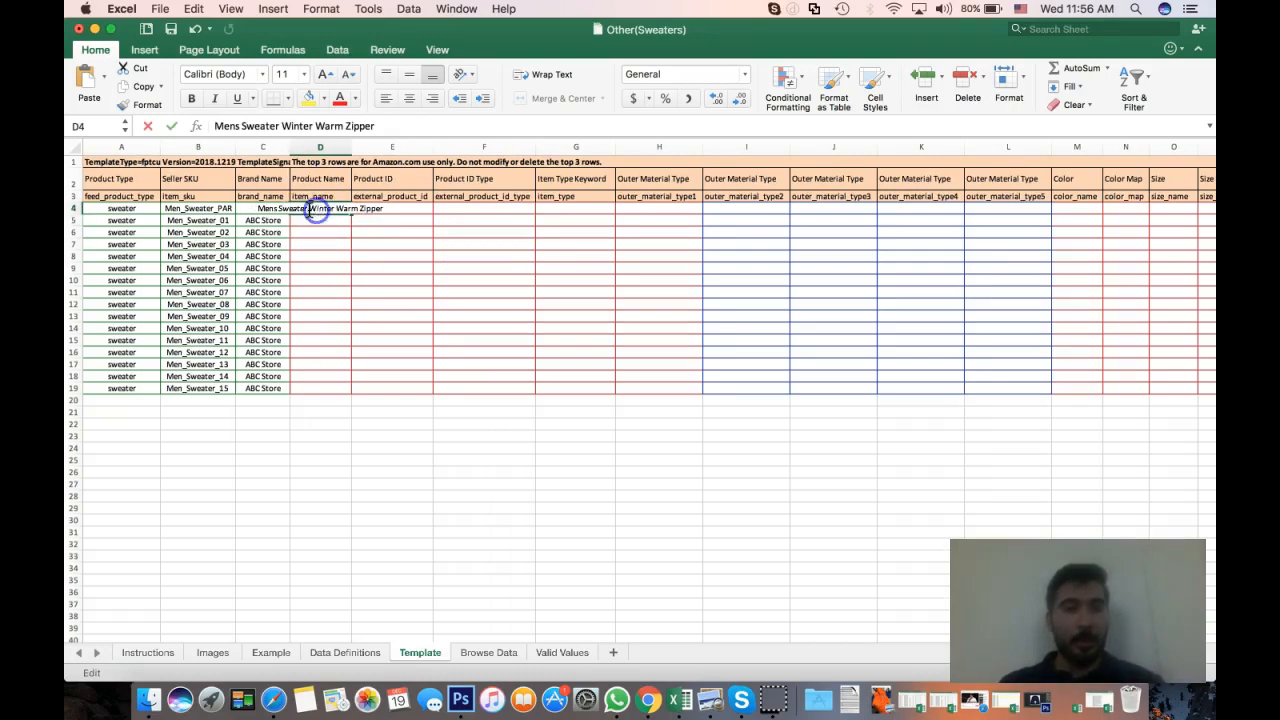
pyautogui.doubleClick(310, 210)
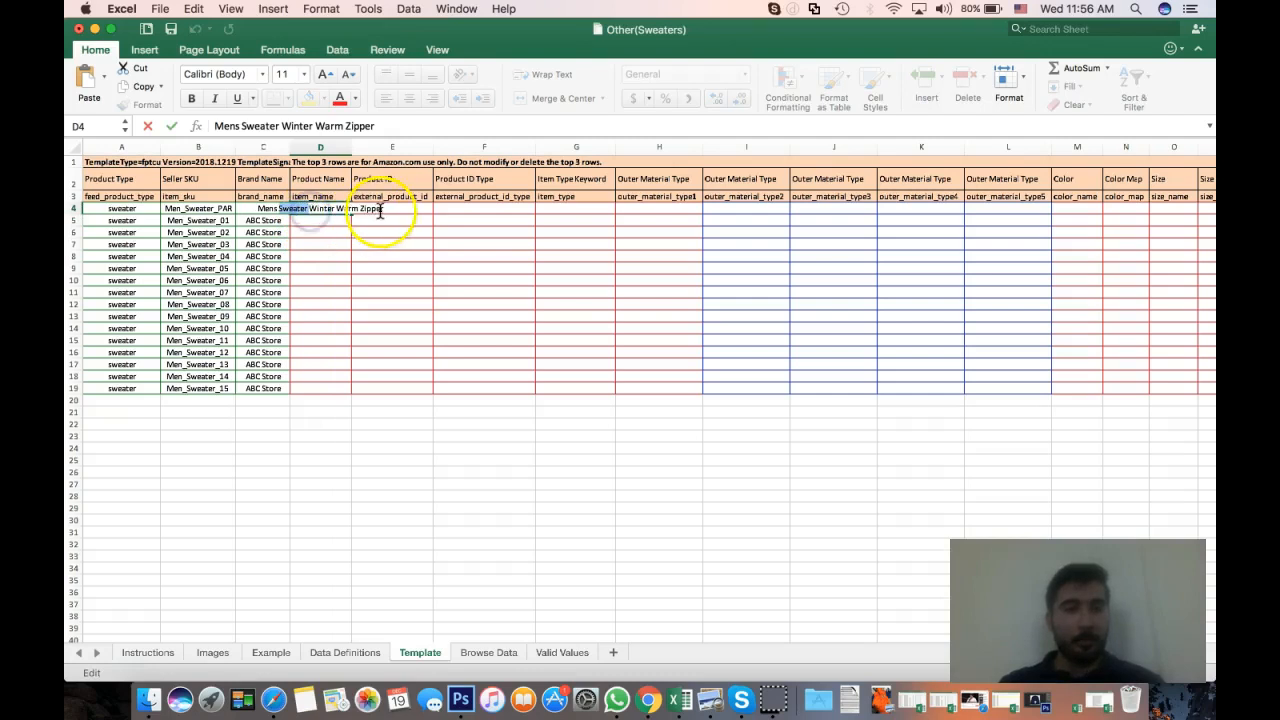
pyautogui.moveTo(375, 208); pyautogui.dragTo(256, 210)
pyautogui.press('super+c')
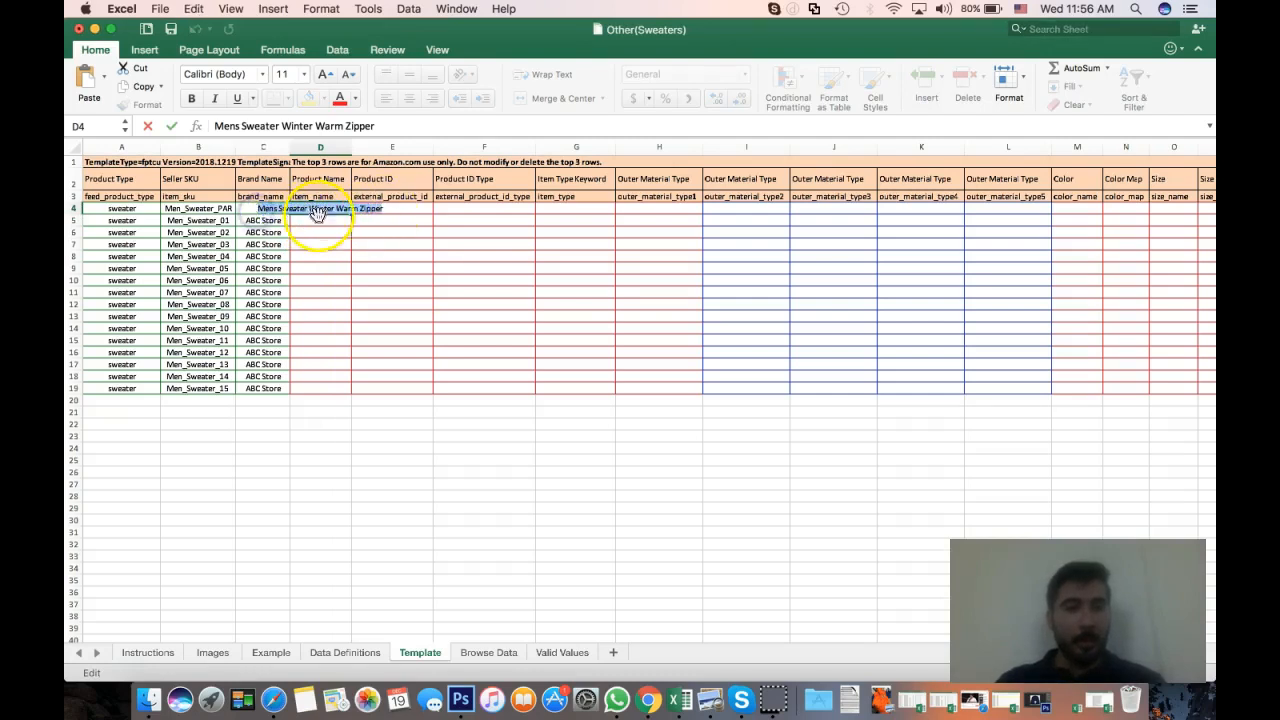
pyautogui.click(313, 220)
pyautogui.press('super+v')
# Append Black (S) to the first variation's product name in D5
pyautogui.doubleClick(312, 221)
pyautogui.press('BackSpace')
pyautogui.write('r')
pyautogui.press('BackSpace')
pyautogui.write('er')
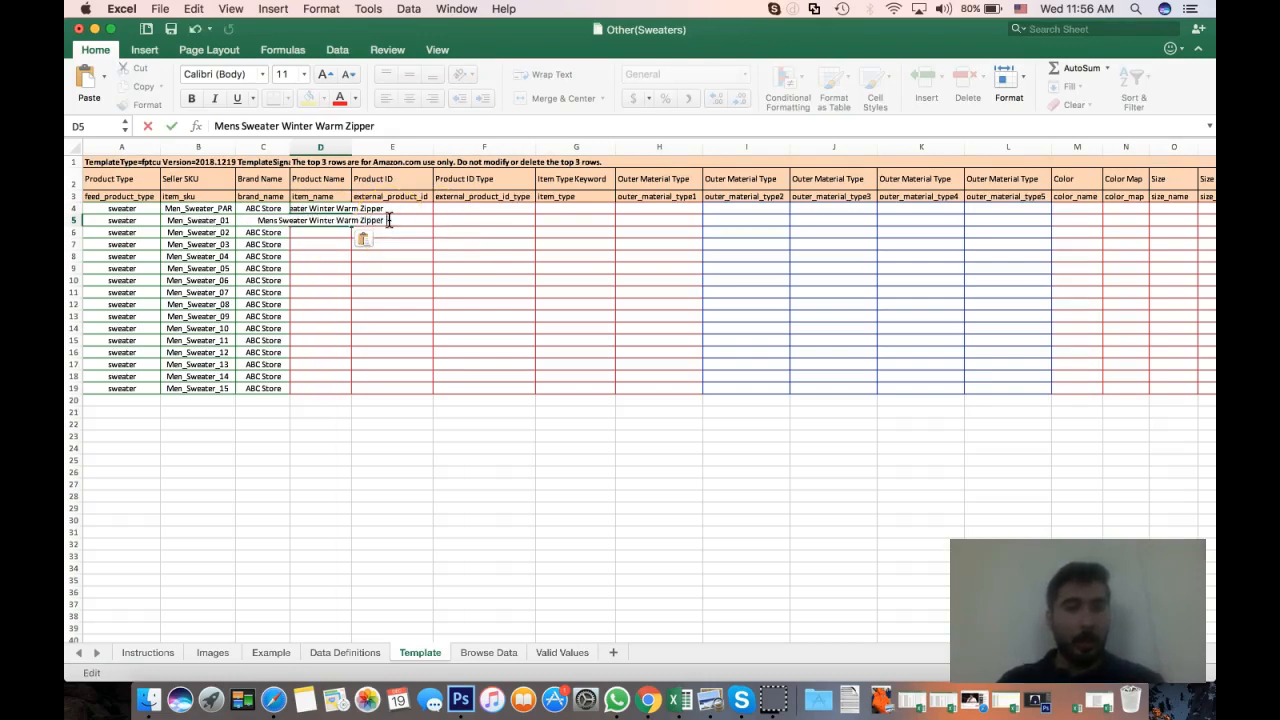
pyautogui.write(' Black S')
pyautogui.press('BackSpace')
pyautogui.write('(S)')
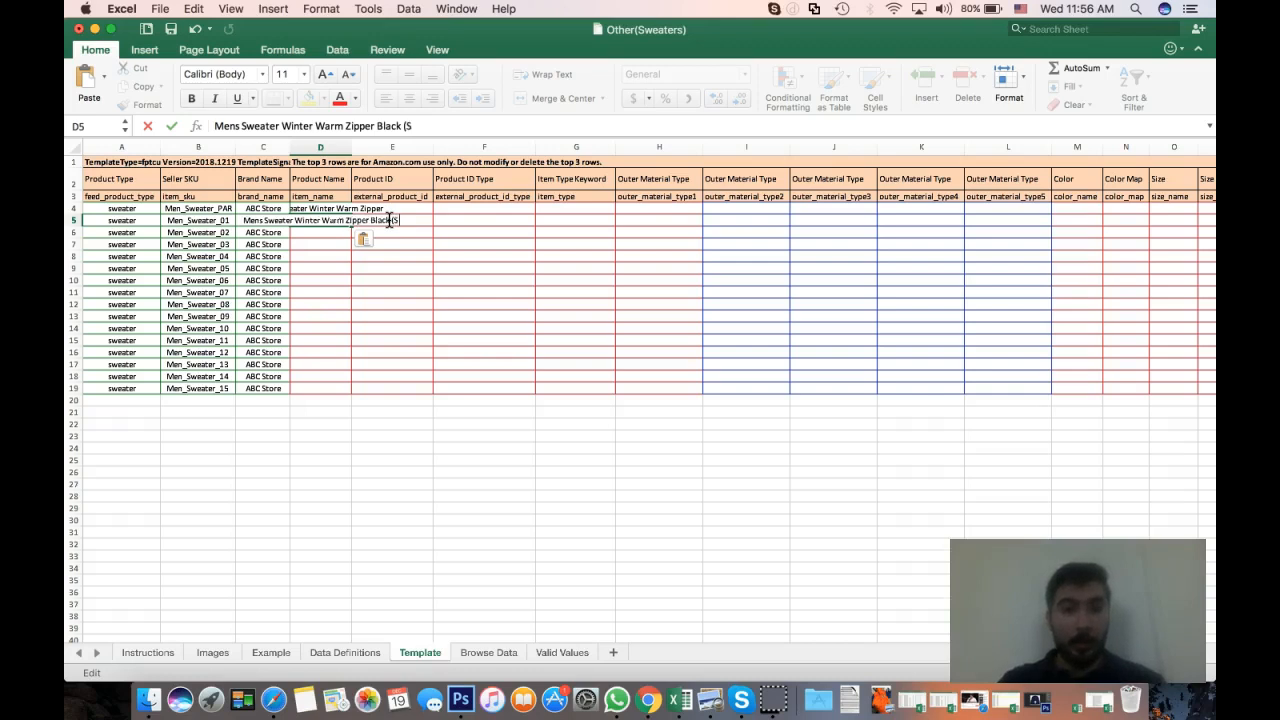
pyautogui.press('Return')
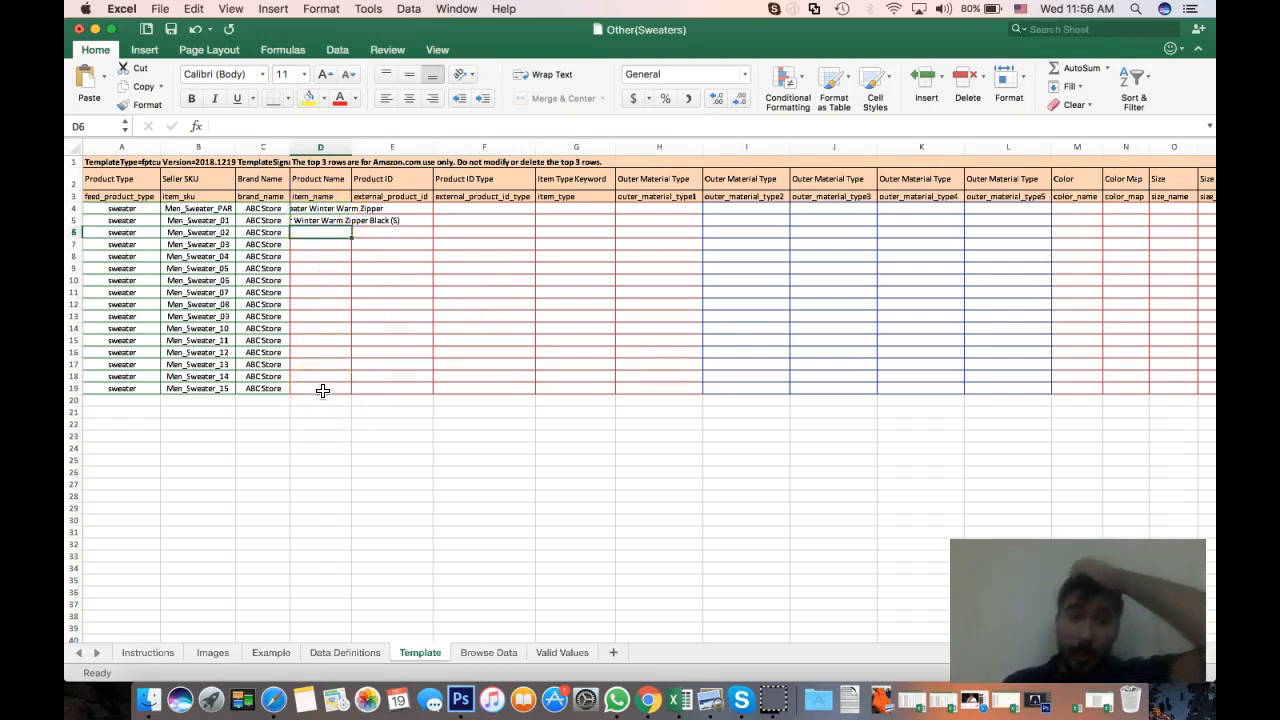
pyautogui.click(320, 222)
pyautogui.click(474, 267)
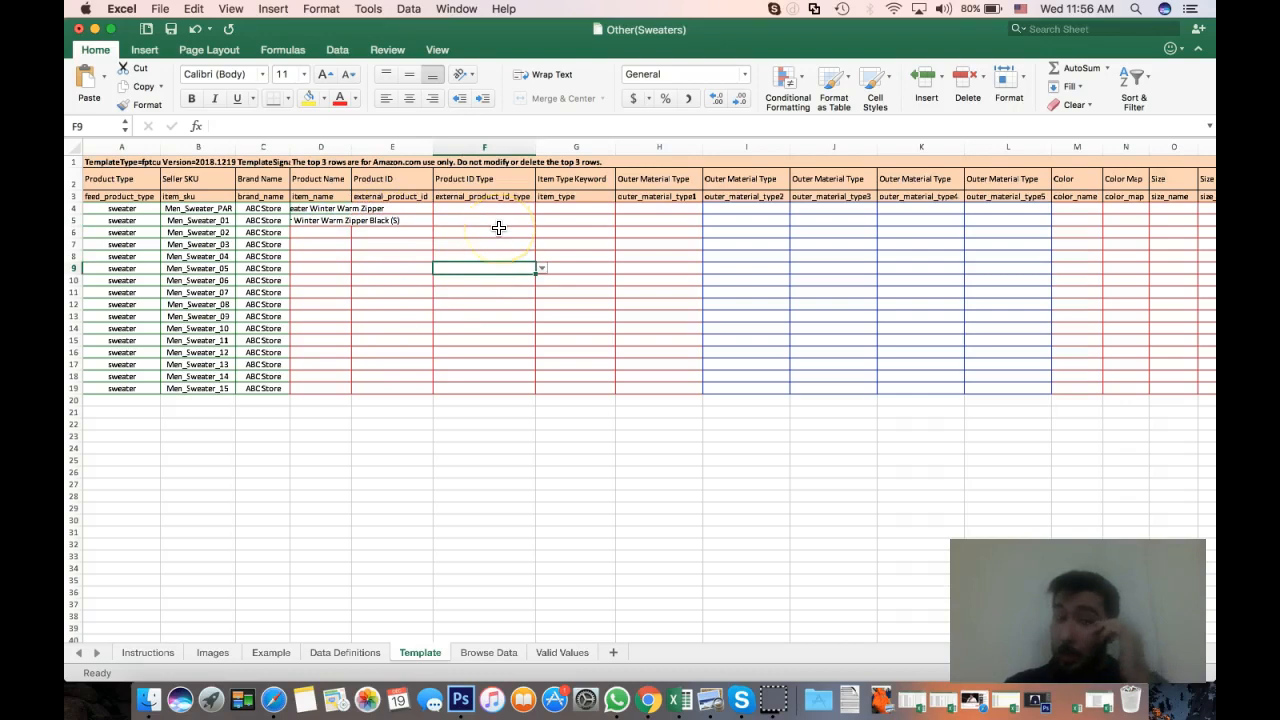
pyautogui.click(466, 293)
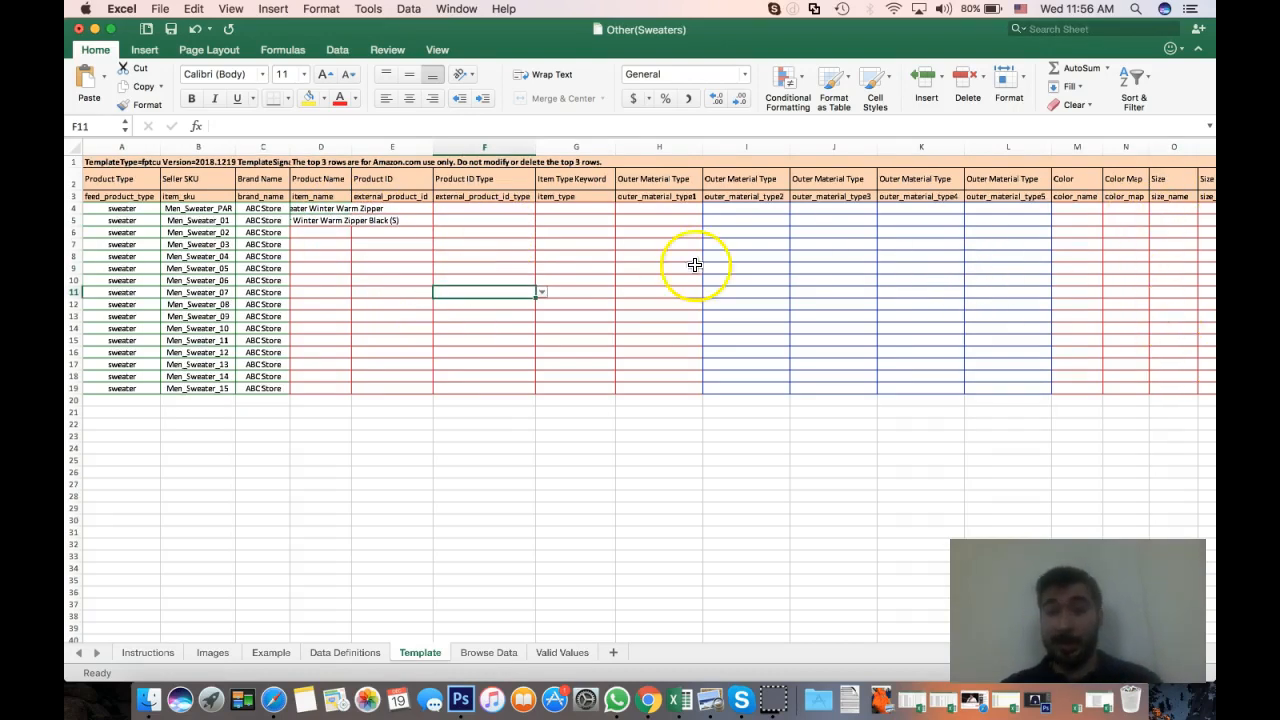
pyautogui.click(418, 256)
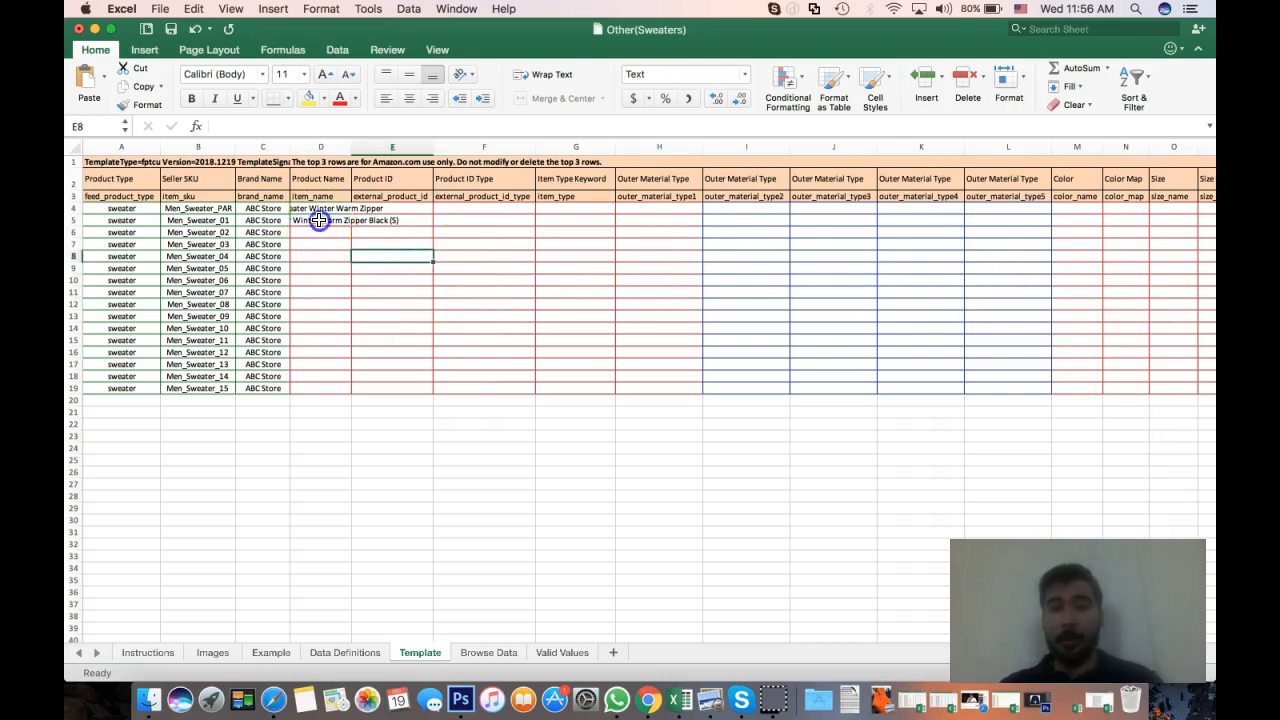
pyautogui.click(318, 220)
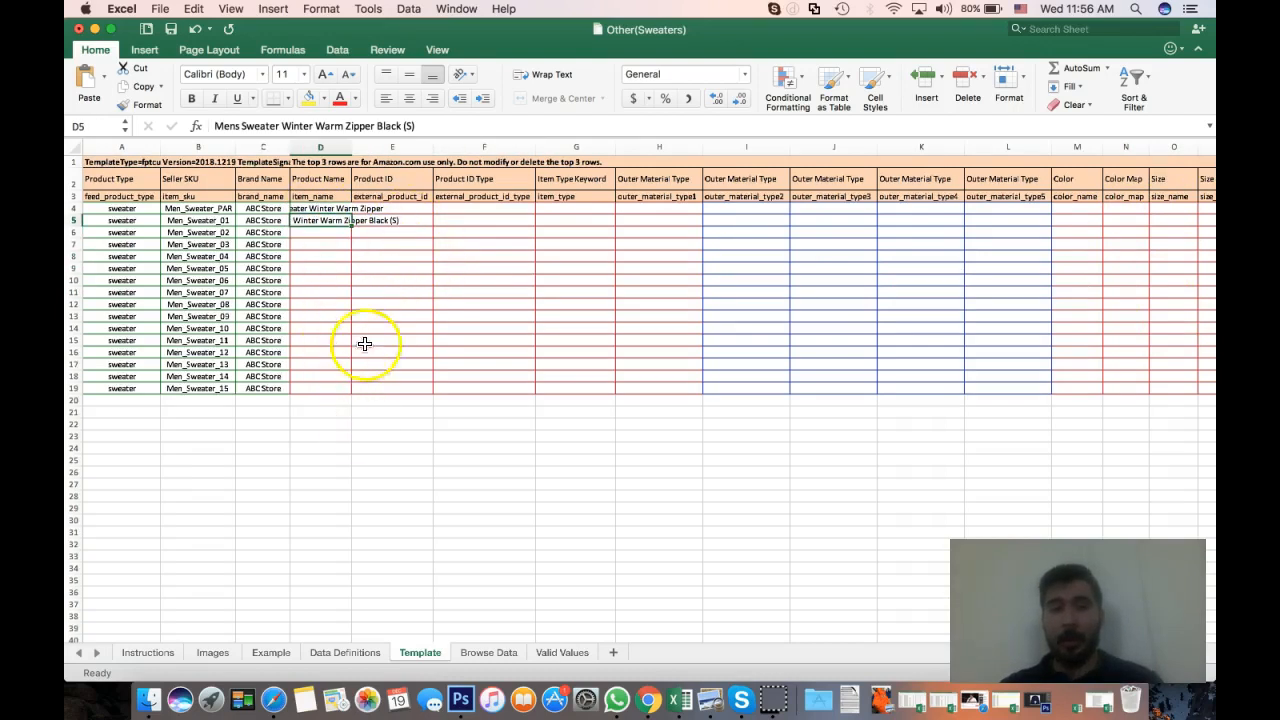
pyautogui.click(421, 256)
pyautogui.click(417, 221)
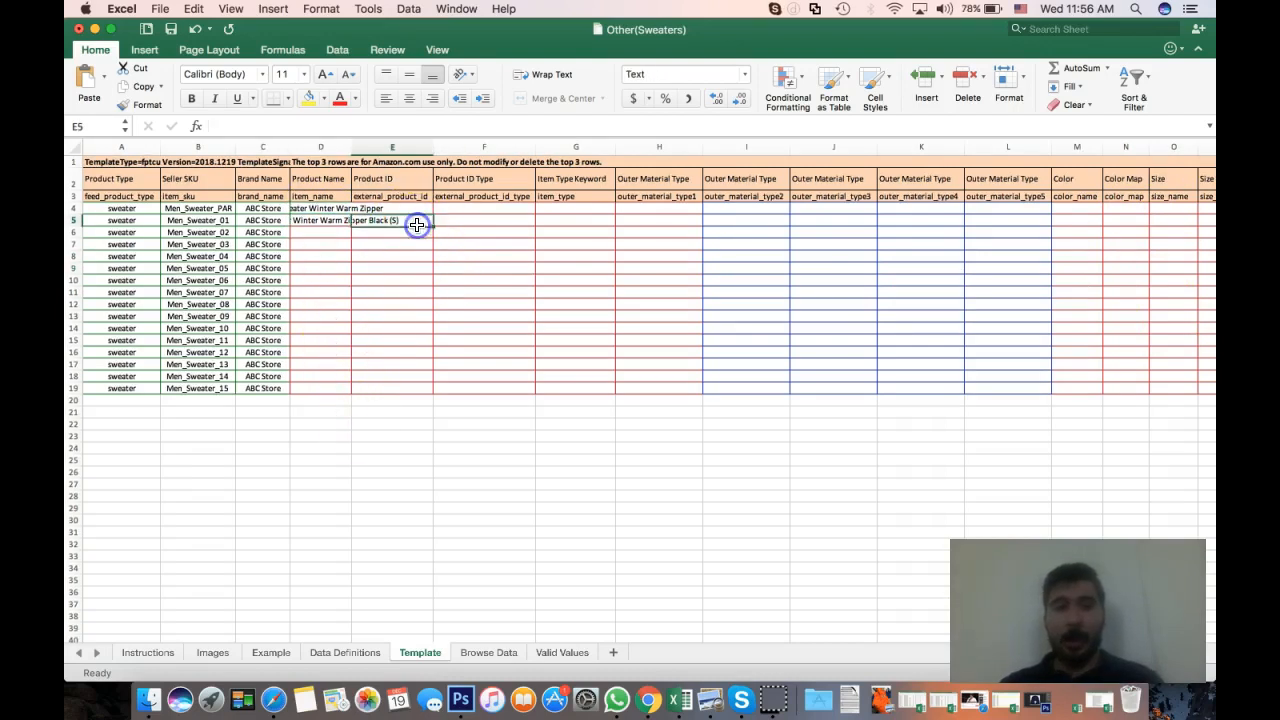
pyautogui.click(338, 220)
pyautogui.press('super+c')
pyautogui.press('Right')
pyautogui.press('Left')
pyautogui.press('Down')
pyautogui.press('Down')
pyautogui.press('Down')
pyautogui.press('Down')
pyautogui.press('Down')
pyautogui.press('Down')
pyautogui.press('Down')
pyautogui.press('Down')
pyautogui.press('Down')
pyautogui.press('Down')
pyautogui.press('Down')
pyautogui.press('Down')
pyautogui.press('Down')
pyautogui.press('Down')
pyautogui.press('Up')
pyautogui.press('Up')
pyautogui.press('Up')
pyautogui.press('Up')
pyautogui.press('Up')
pyautogui.press('Up')
pyautogui.press('Up')
pyautogui.press('Up')
pyautogui.press('Up')
pyautogui.press('Up')
pyautogui.press('Up')
pyautogui.press('Up')
pyautogui.press('Up')
pyautogui.press('Up')
pyautogui.press('Right')
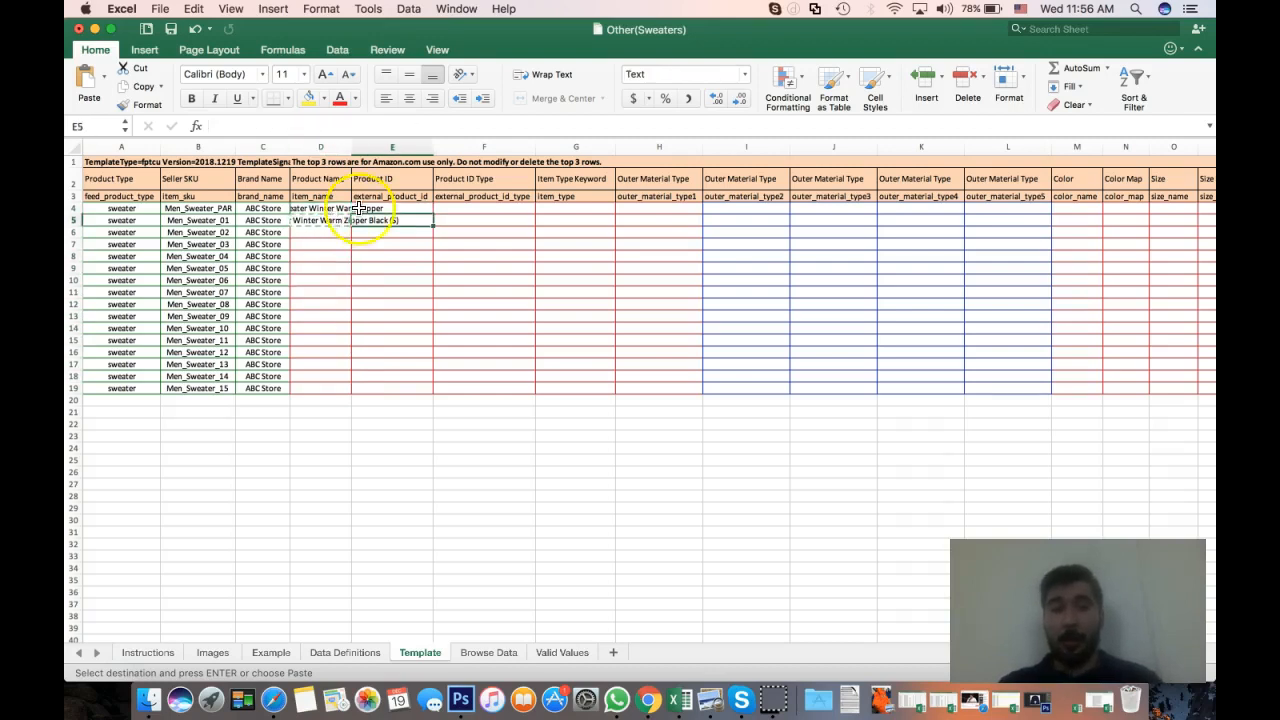
# Check the Product ID column's header note for the accepted identifier types
pyautogui.click(400, 196)
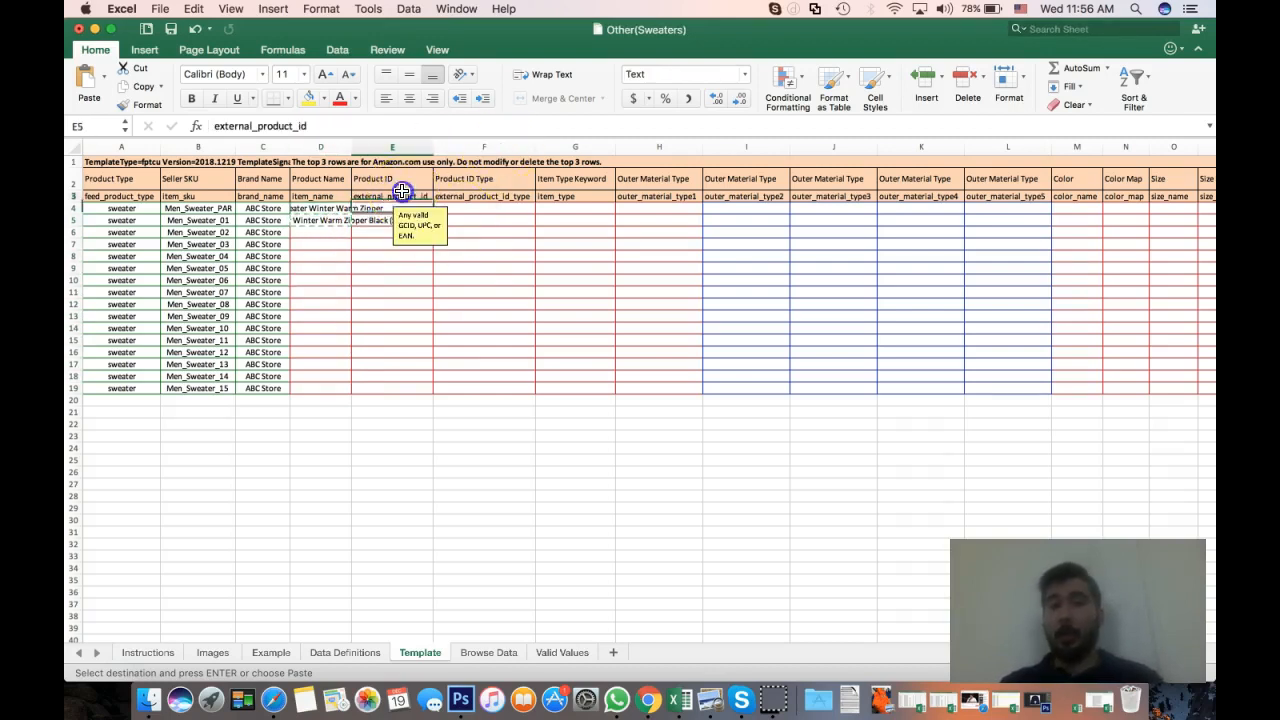
pyautogui.click(416, 179)
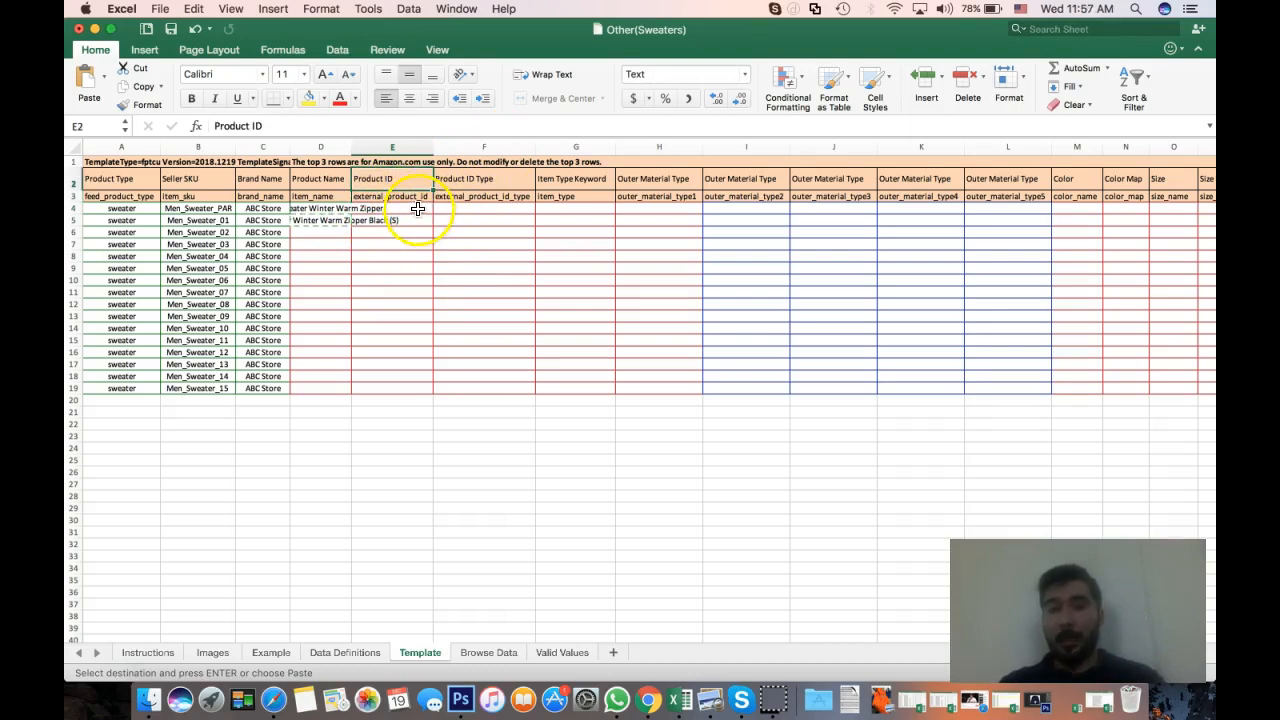
pyautogui.click(416, 208)
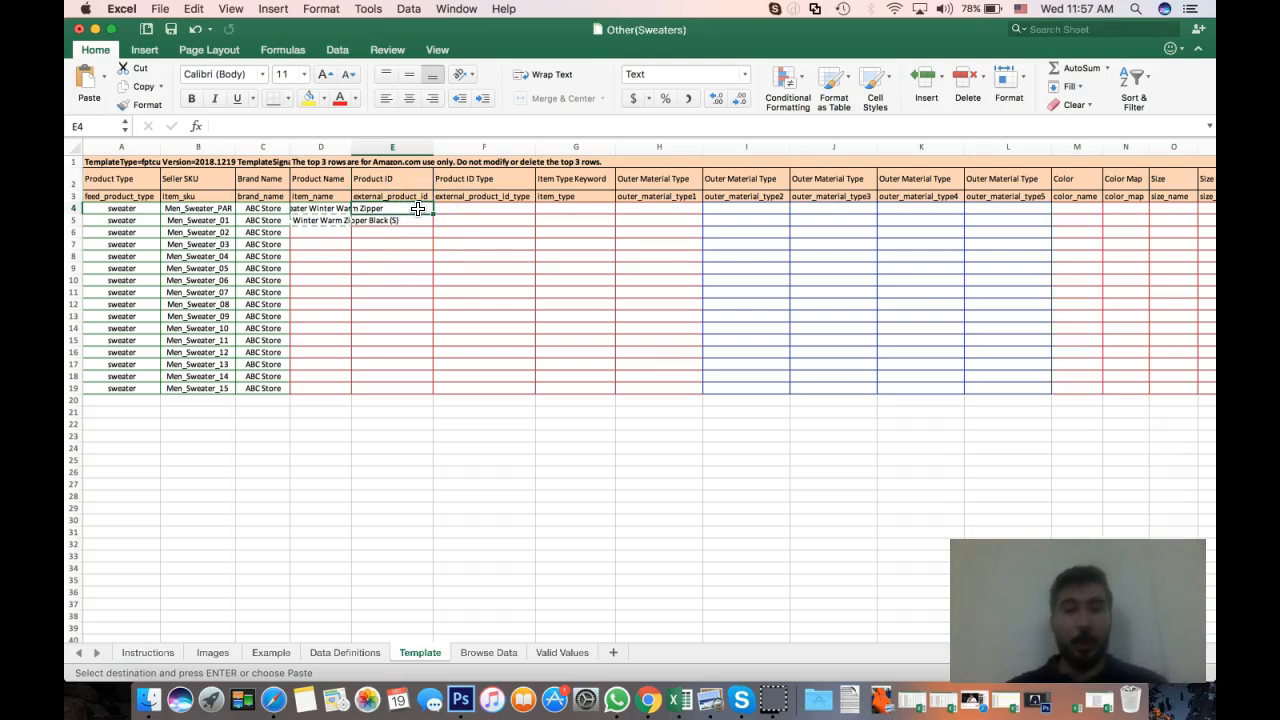
pyautogui.press('Down')
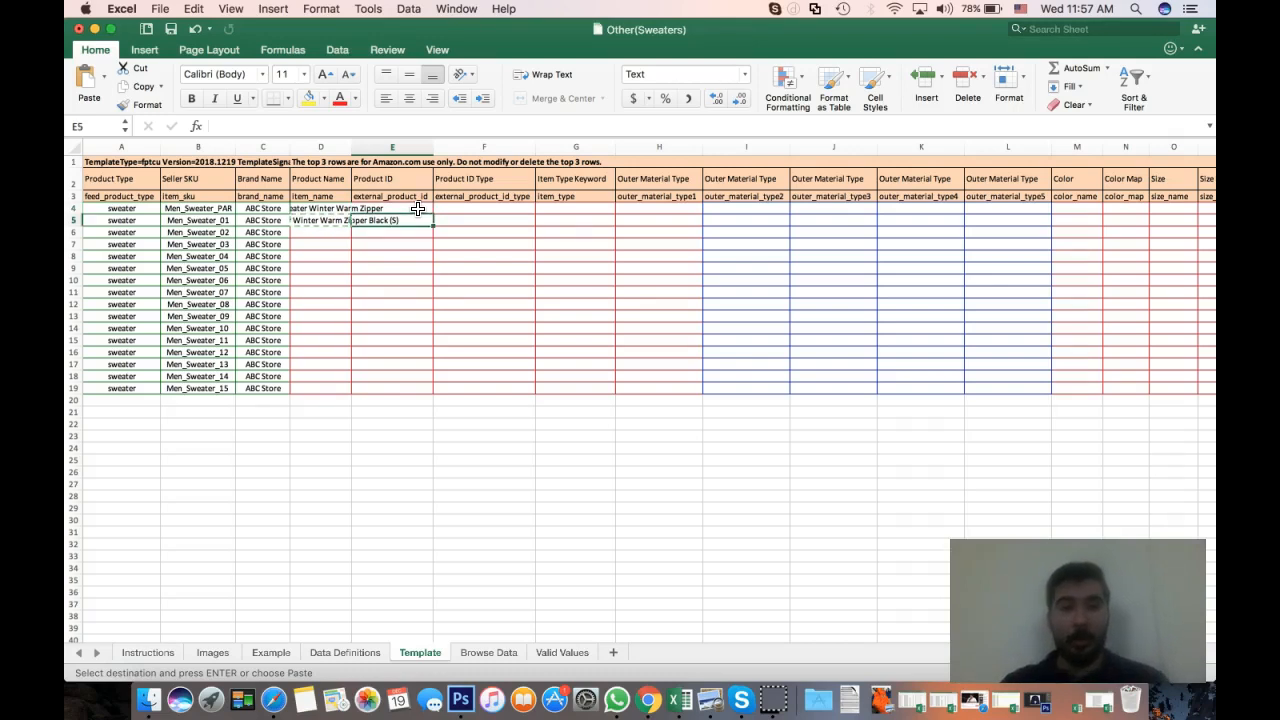
# Enter 1234 as the first variation's product ID in E5
pyautogui.hotkey('shift', 'Down')
pyautogui.hotkey('shift', 'Down')
pyautogui.hotkey('shift', 'Down')
pyautogui.hotkey('shift', 'Down')
pyautogui.hotkey('shift', 'Down')
pyautogui.hotkey('shift', 'Down')
pyautogui.hotkey('shift', 'Down')
pyautogui.hotkey('shift', 'Down')
pyautogui.hotkey('shift', 'Down')
pyautogui.hotkey('shift', 'Down')
pyautogui.hotkey('shift', 'Down')
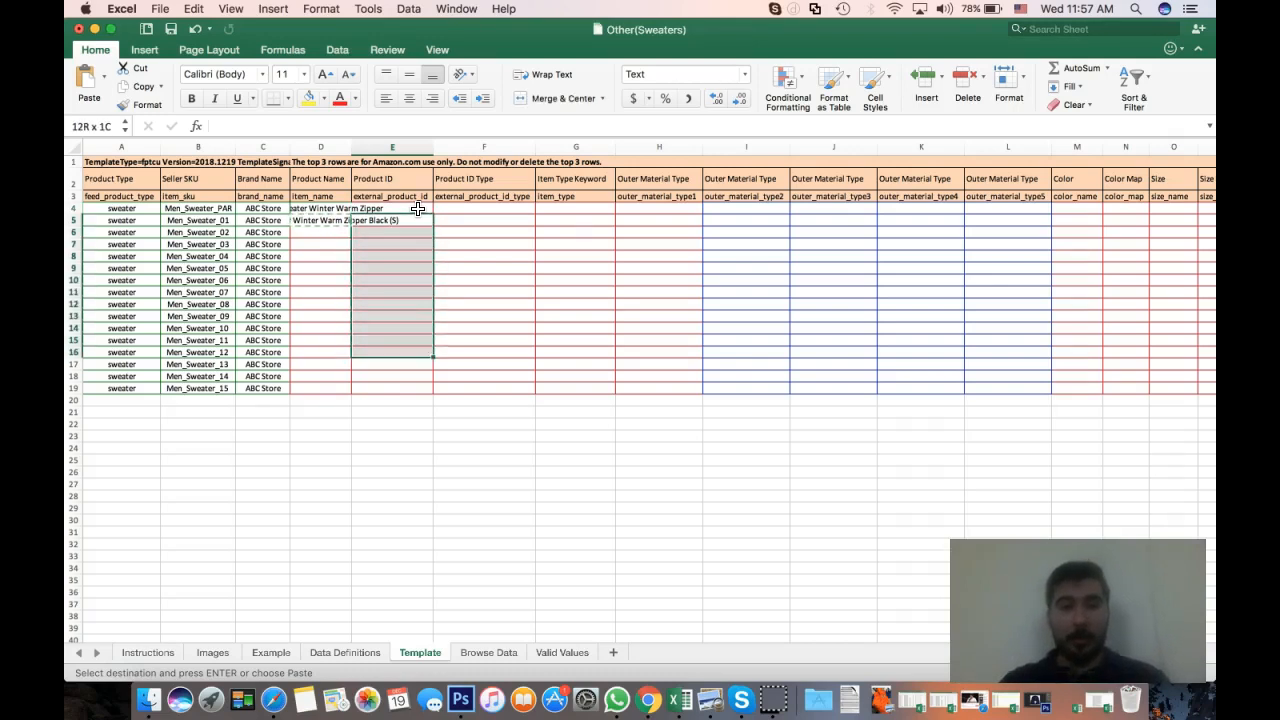
pyautogui.write('1234')
pyautogui.press('Return')
pyautogui.press('Up')
# Copy the product ID 1234 from E5 down to all remaining variation rows through E19
pyautogui.press('super+c')
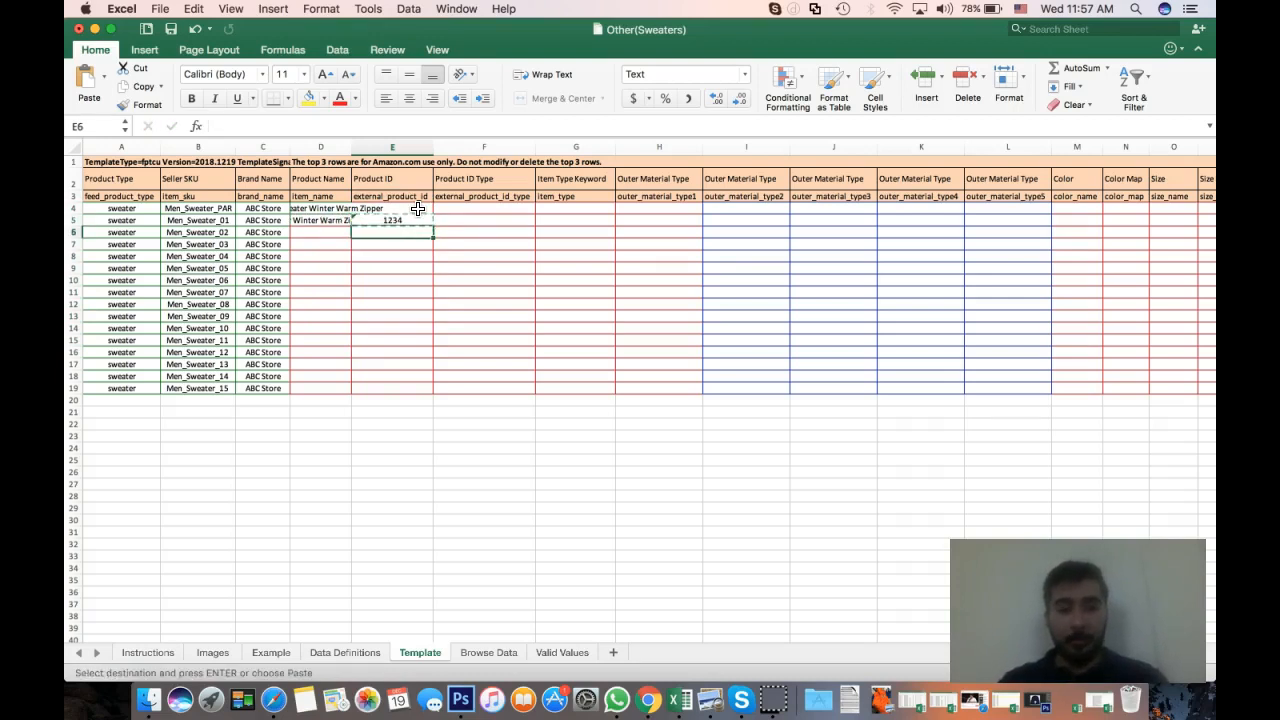
pyautogui.hotkey('shift', 'Down')
pyautogui.hotkey('shift', 'Down')
pyautogui.hotkey('shift', 'Down')
pyautogui.hotkey('shift', 'Down')
pyautogui.hotkey('shift', 'Down')
pyautogui.hotkey('shift', 'Down')
pyautogui.hotkey('shift', 'Down')
pyautogui.hotkey('shift', 'Down')
pyautogui.hotkey('shift', 'Down')
pyautogui.hotkey('shift', 'Down')
pyautogui.hotkey('shift', 'Down')
pyautogui.hotkey('shift', 'Down')
pyautogui.hotkey('shift', 'Down')
pyautogui.hotkey('shift', 'Down')
pyautogui.press('super+v')
pyautogui.click(417, 208)
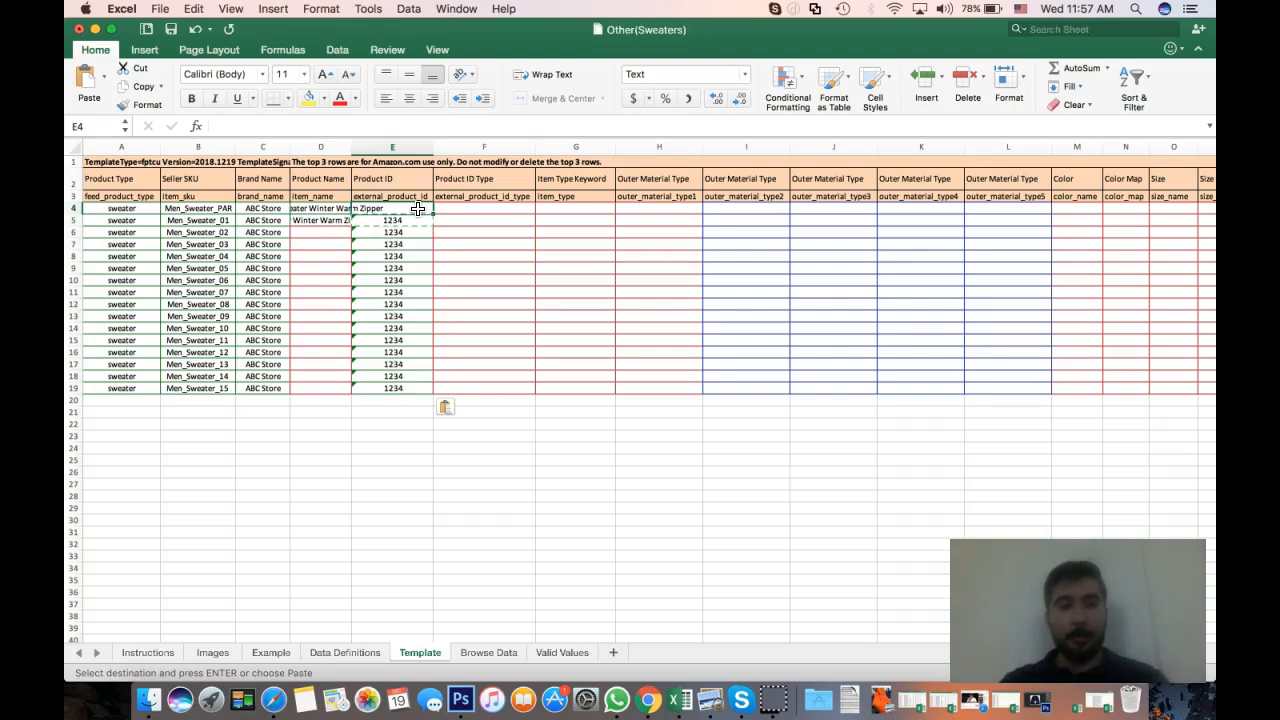
# Set the first variation's product ID type in F5 to UPC, one of the allowed values
pyautogui.press('Down')
pyautogui.press('Right')
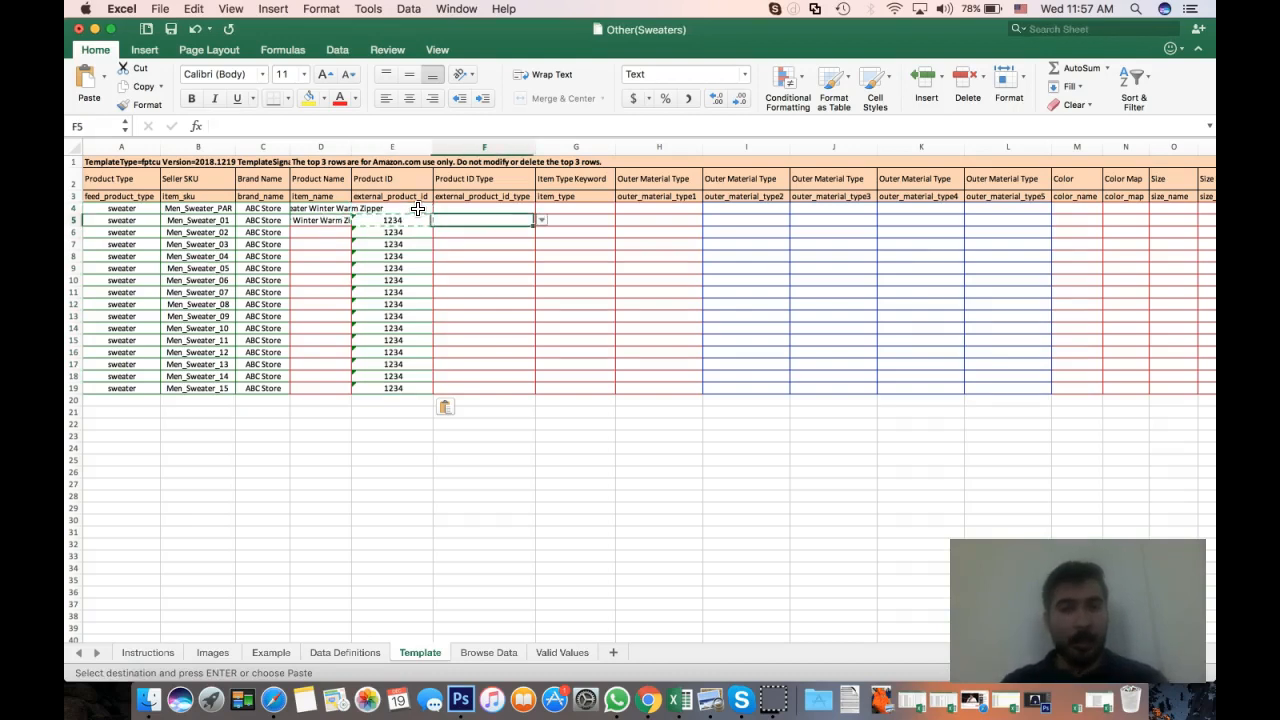
pyautogui.write('UPC')
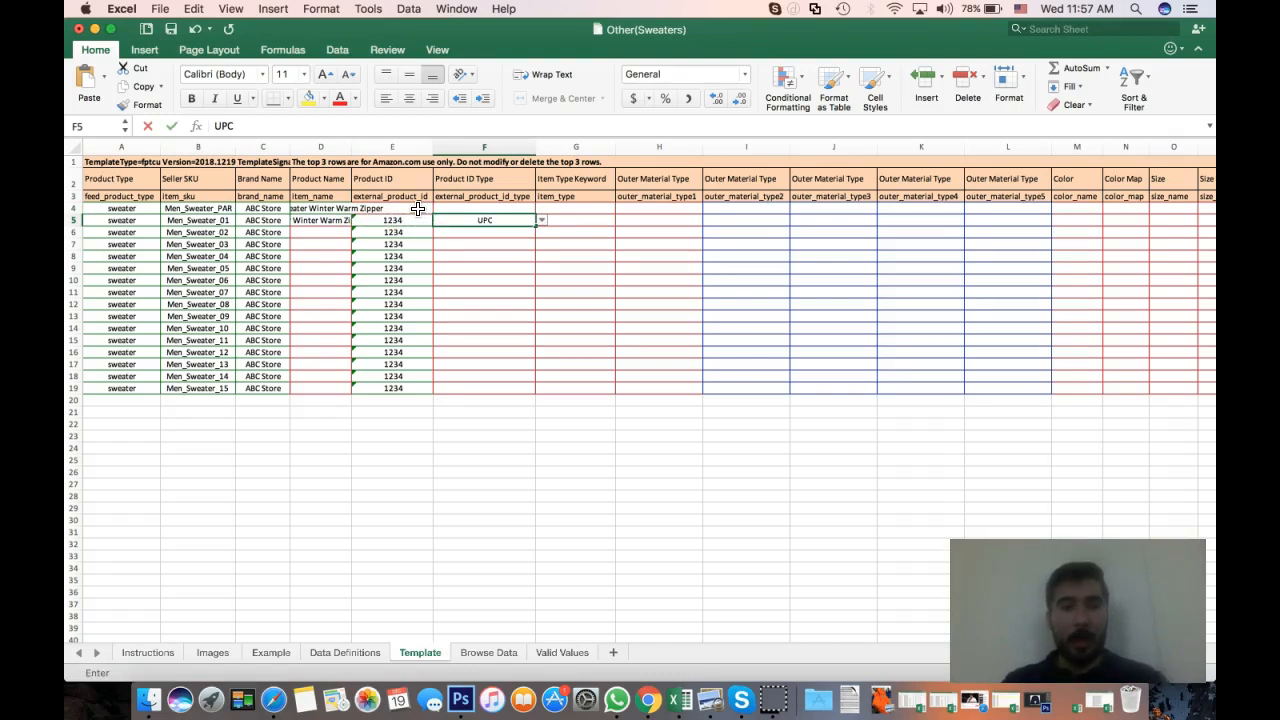
pyautogui.press('Return')
pyautogui.click(517, 221)
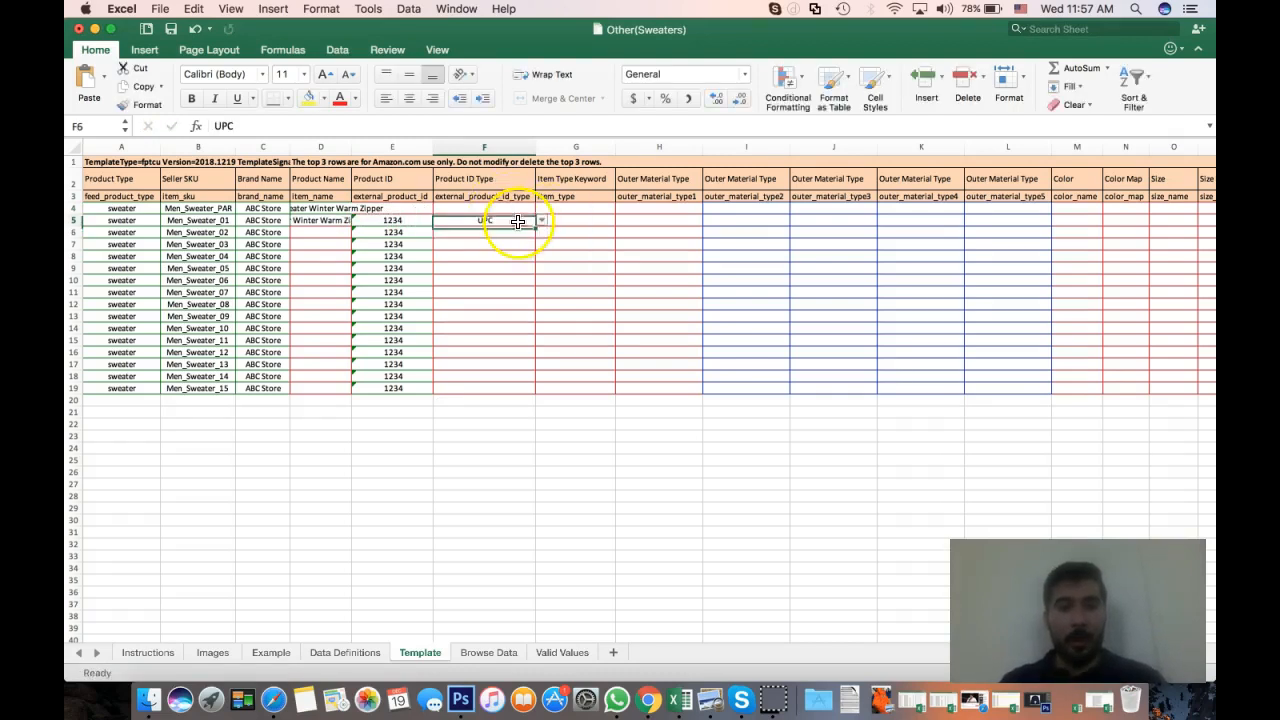
pyautogui.click(540, 221)
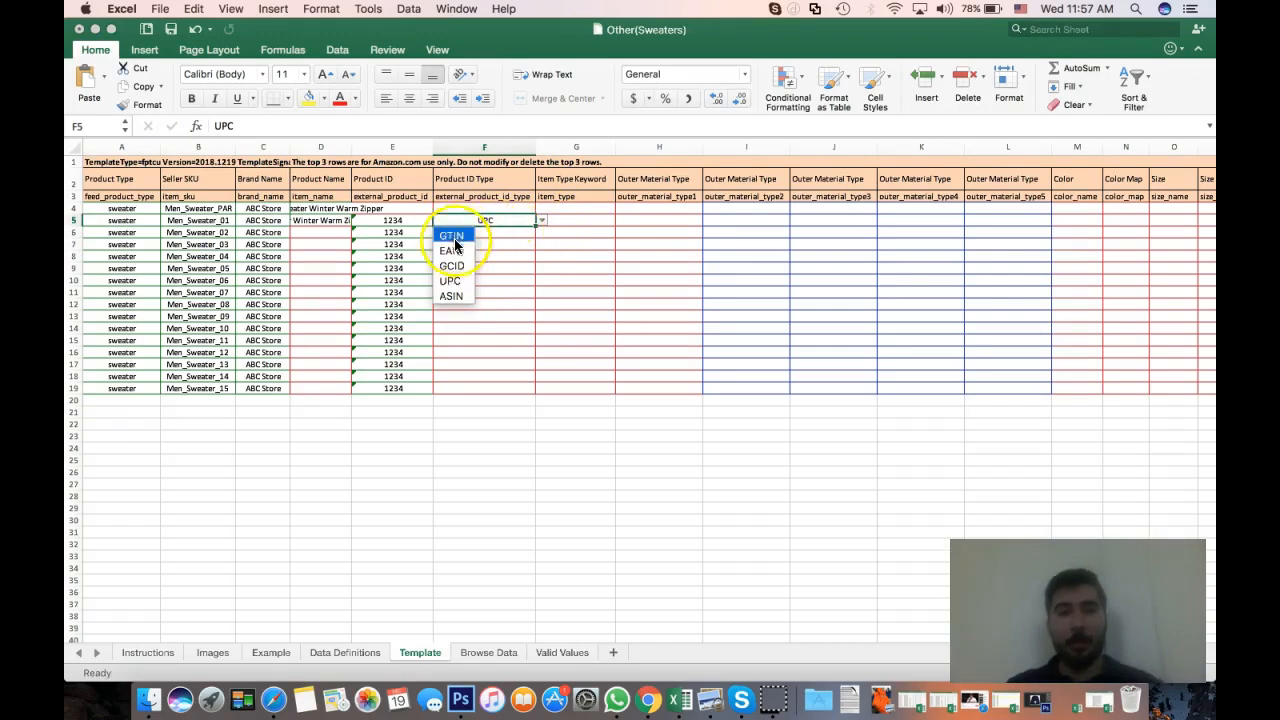
pyautogui.click(459, 283)
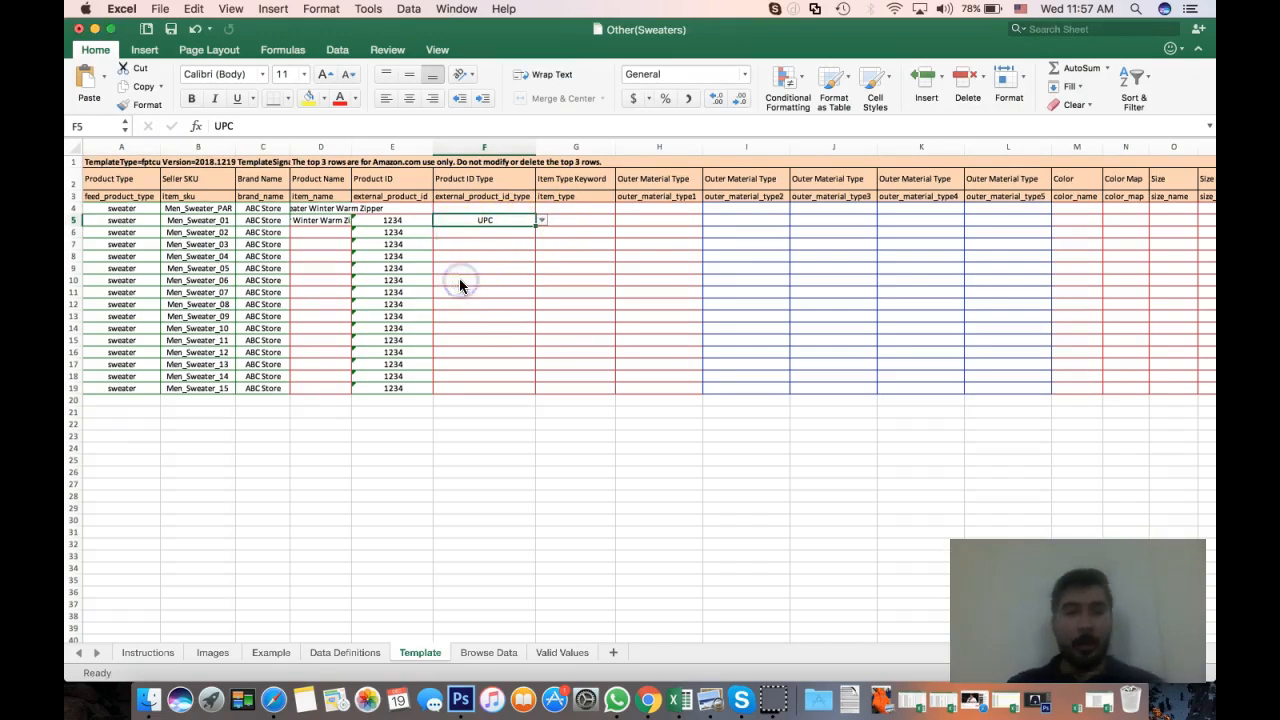
# Copy the UPC product ID type from F5 down to the other variation rows through F19
pyautogui.press('super+c')
pyautogui.hotkey('shift', 'Down')
pyautogui.hotkey('shift', 'Down')
pyautogui.hotkey('shift', 'Down')
pyautogui.hotkey('shift', 'Down')
pyautogui.hotkey('shift', 'Down')
pyautogui.hotkey('shift', 'Down')
pyautogui.hotkey('shift', 'Down')
pyautogui.hotkey('shift', 'Down')
pyautogui.hotkey('shift', 'Down')
pyautogui.hotkey('shift', 'Down')
pyautogui.hotkey('shift', 'Down')
pyautogui.hotkey('shift', 'Down')
pyautogui.hotkey('shift', 'Down')
pyautogui.hotkey('shift', 'Down')
pyautogui.press('super+v')
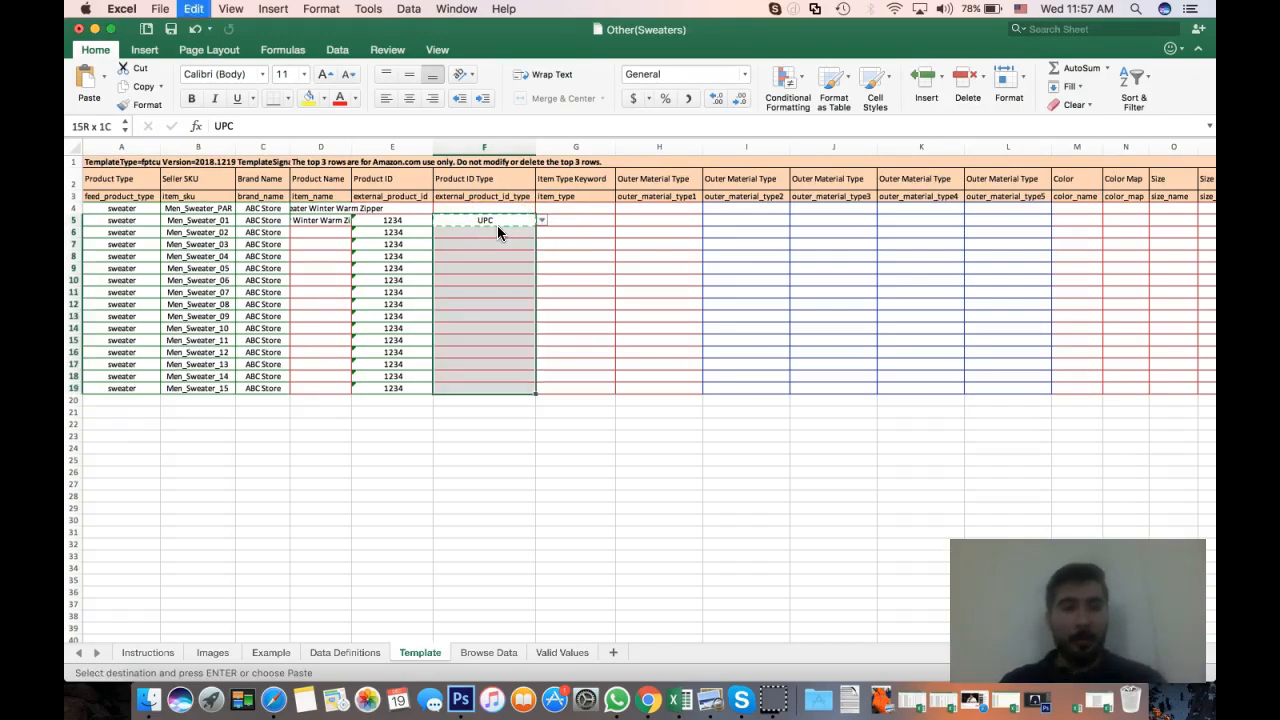
pyautogui.press('Right')
pyautogui.click(492, 224)
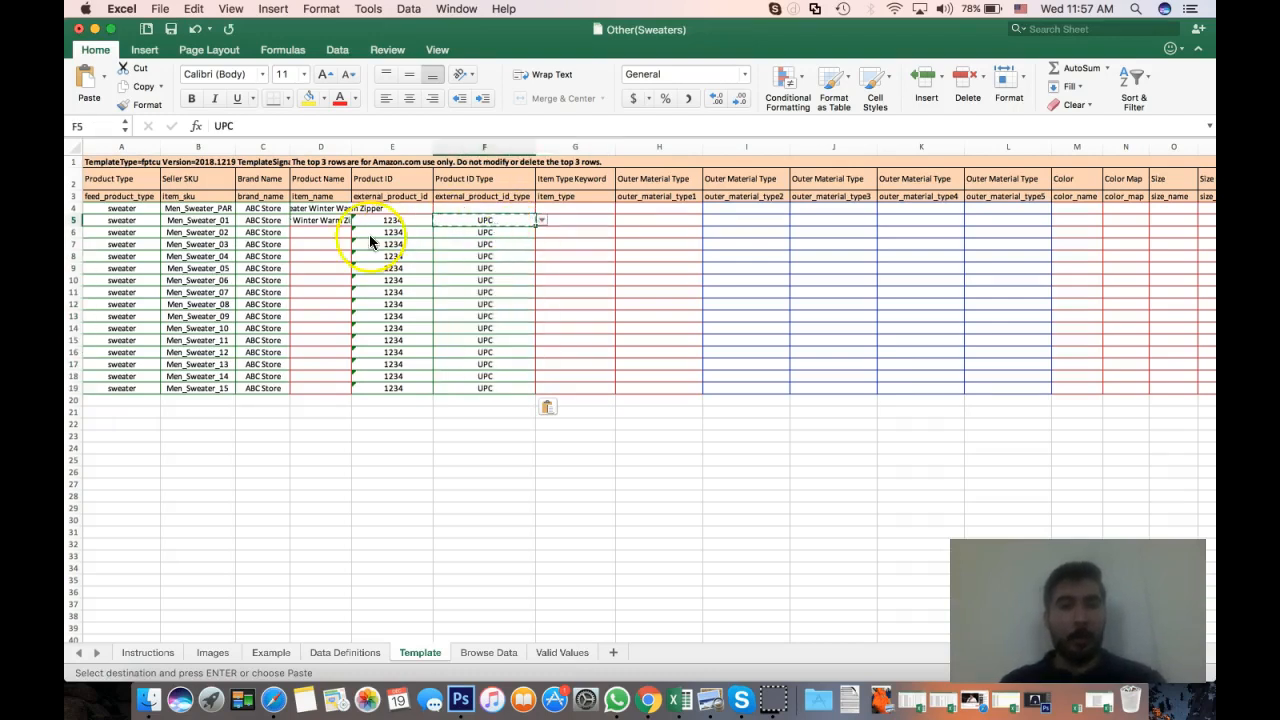
# Choose sweaters as the parent's item type keyword in G4
pyautogui.click(586, 219)
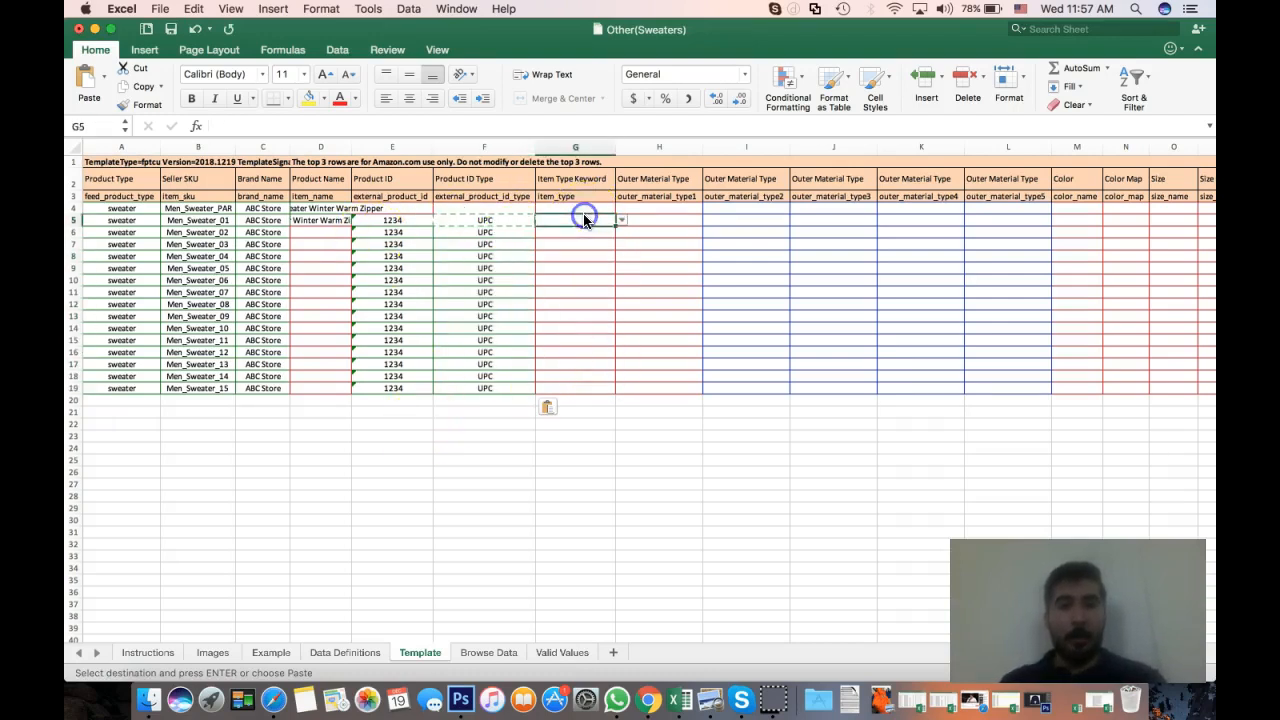
pyautogui.click(586, 246)
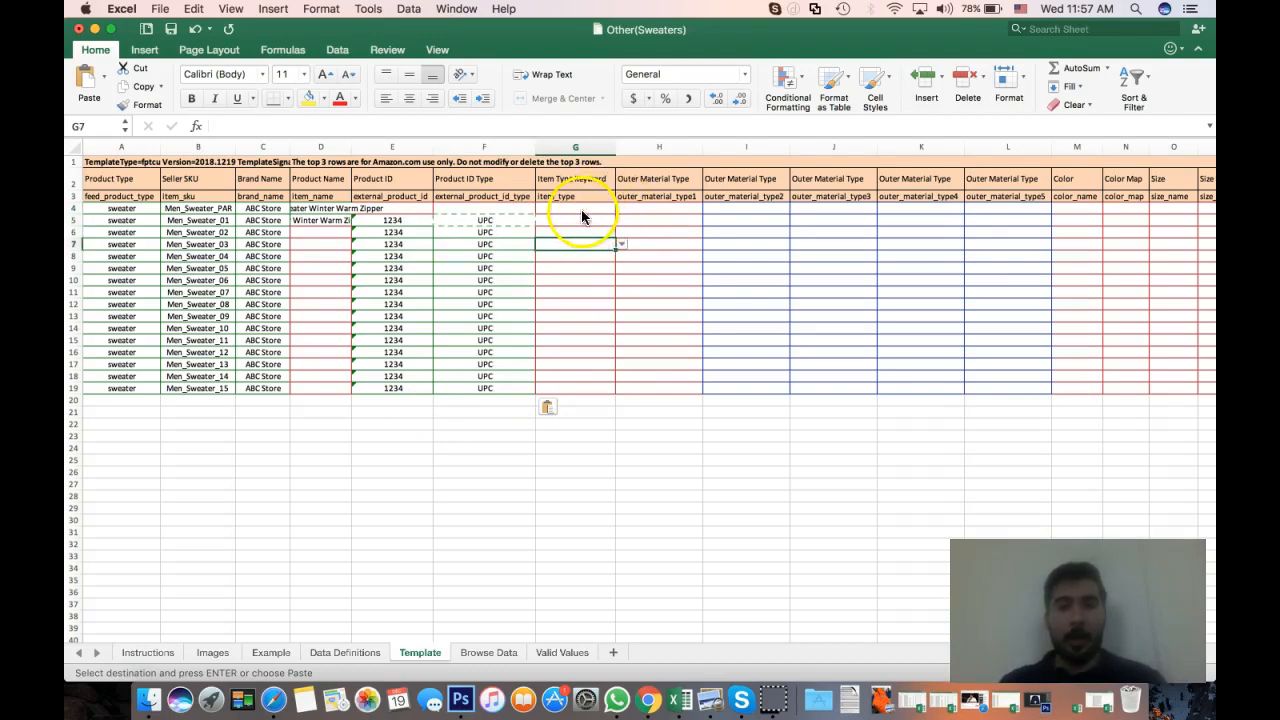
pyautogui.click(563, 208)
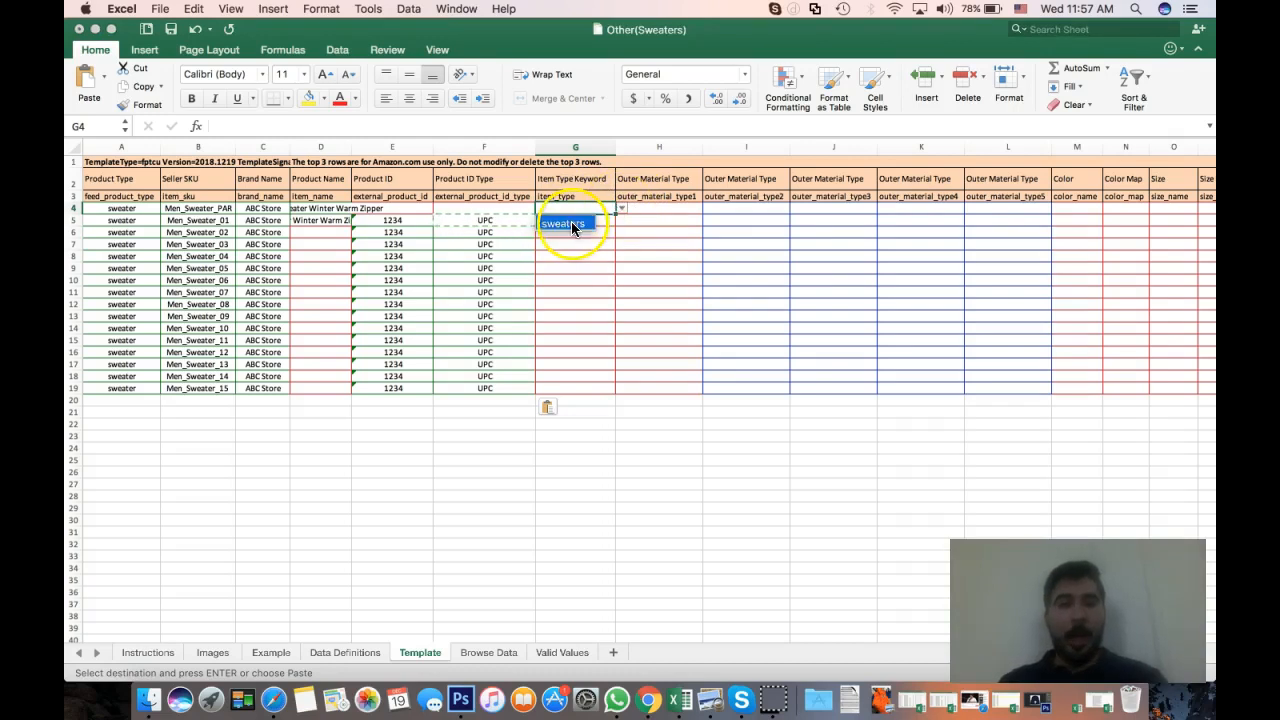
pyautogui.click(573, 222)
pyautogui.click(575, 254)
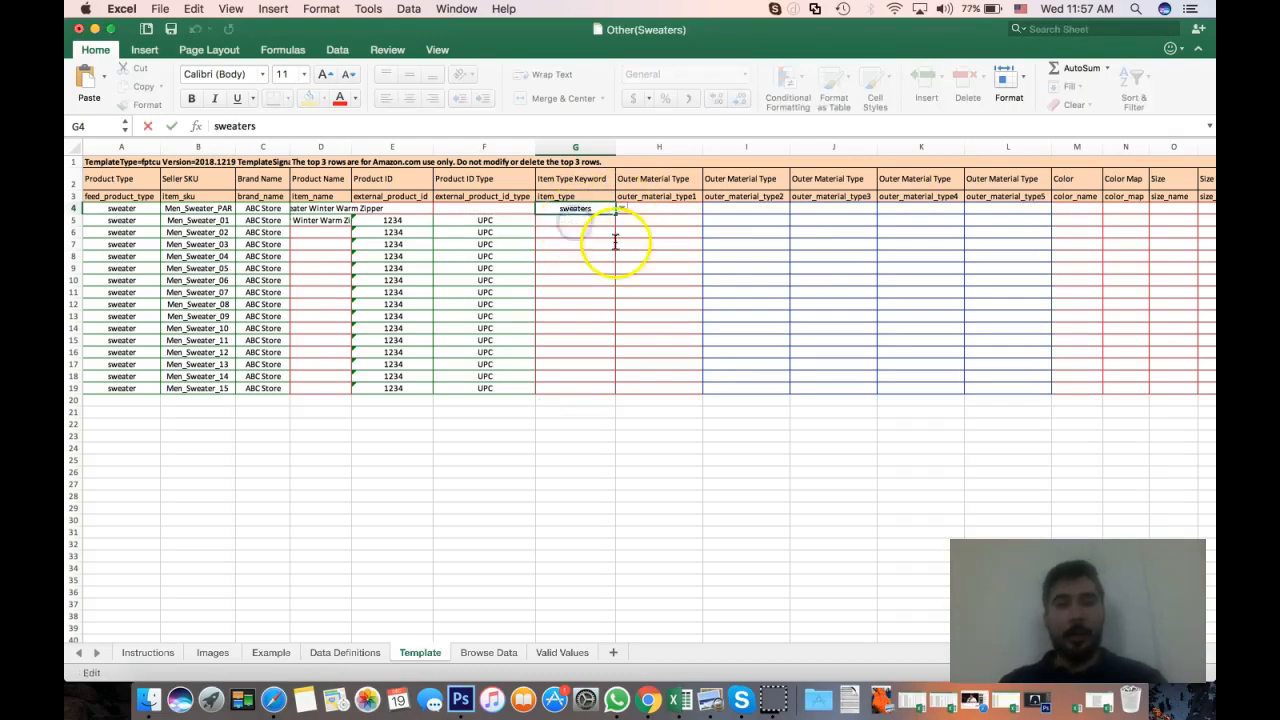
# Copy the sweaters item type keyword from G4 down to every variation row through G19
pyautogui.press('Up')
pyautogui.press('Up')
pyautogui.press('Up')
pyautogui.press('Up')
pyautogui.press('super+c')
pyautogui.hotkey('shift', 'Down')
pyautogui.hotkey('shift', 'Down')
pyautogui.hotkey('shift', 'Down')
pyautogui.hotkey('shift', 'Down')
pyautogui.hotkey('shift', 'Down')
pyautogui.hotkey('shift', 'Down')
pyautogui.hotkey('shift', 'Down')
pyautogui.hotkey('shift', 'Down')
pyautogui.hotkey('shift', 'Down')
pyautogui.hotkey('shift', 'Down')
pyautogui.hotkey('shift', 'Down')
pyautogui.hotkey('shift', 'Down')
pyautogui.hotkey('shift', 'Down')
pyautogui.hotkey('shift', 'Down')
pyautogui.hotkey('shift', 'Down')
pyautogui.press('super+v')
pyautogui.press('Right')
pyautogui.press('Left')
pyautogui.press('Left')
pyautogui.press('Left')
pyautogui.press('Right')
pyautogui.press('Right')
pyautogui.press('Left')
pyautogui.press('Left')
pyautogui.press('Right')
pyautogui.press('Left')
pyautogui.press('Right')
pyautogui.press('Right')
pyautogui.press('Right')
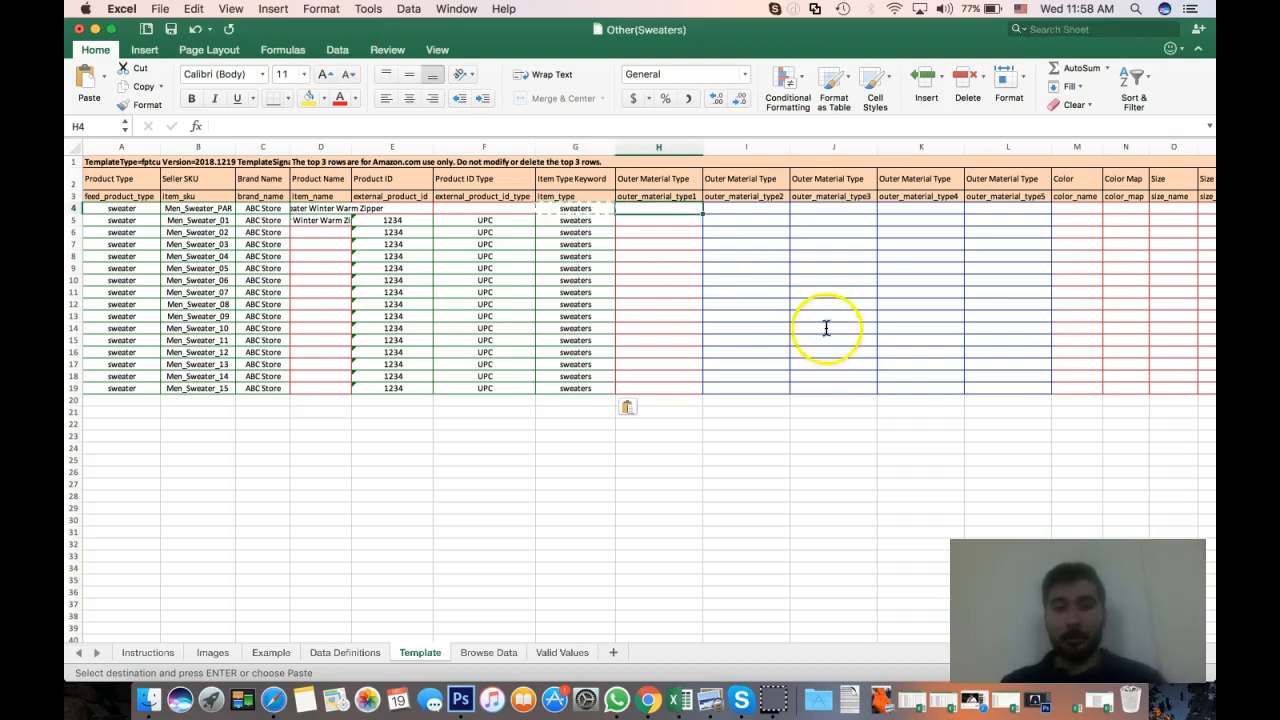
pyautogui.click(728, 284)
pyautogui.click(666, 232)
pyautogui.click(875, 249)
pyautogui.click(941, 285)
pyautogui.click(1013, 314)
pyautogui.click(908, 306)
pyautogui.click(835, 280)
pyautogui.click(763, 265)
pyautogui.click(680, 244)
# Hide the five Outer Material Type columns, H through L
pyautogui.click(655, 150)
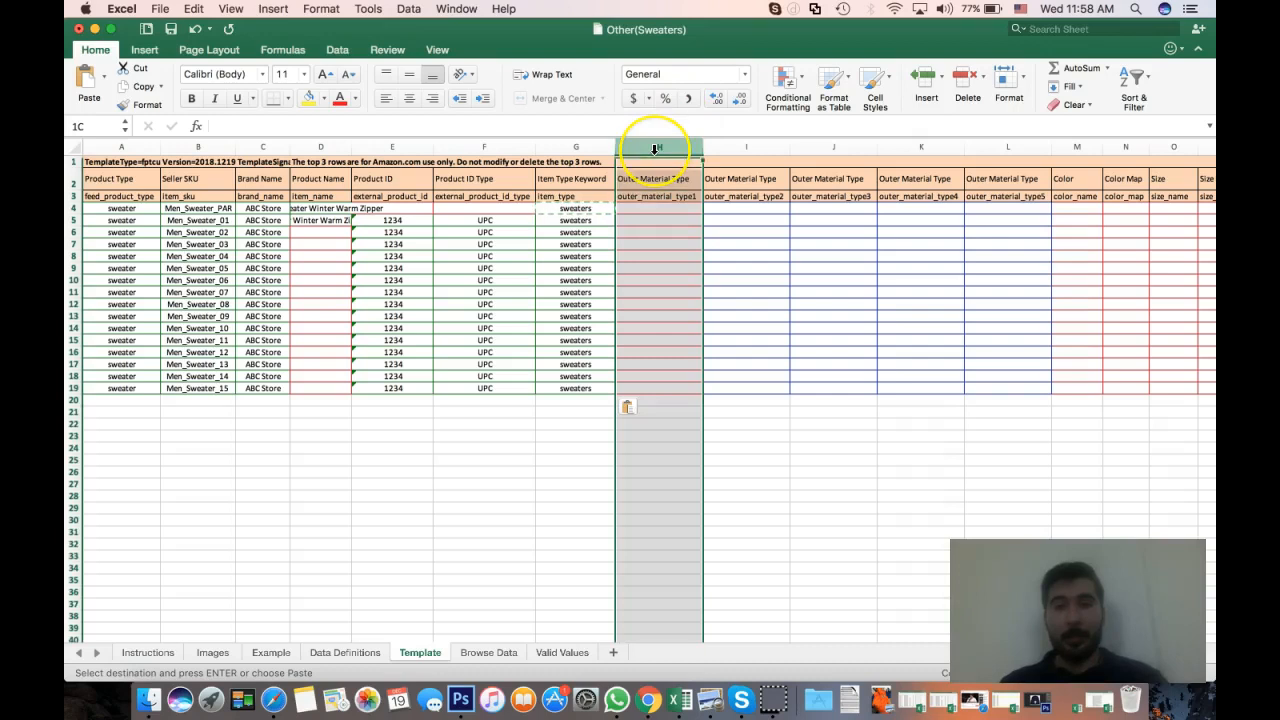
pyautogui.hotkey('shift', 'Right')
pyautogui.hotkey('shift', 'Right')
pyautogui.hotkey('shift', 'Right')
pyautogui.hotkey('shift', 'Right')
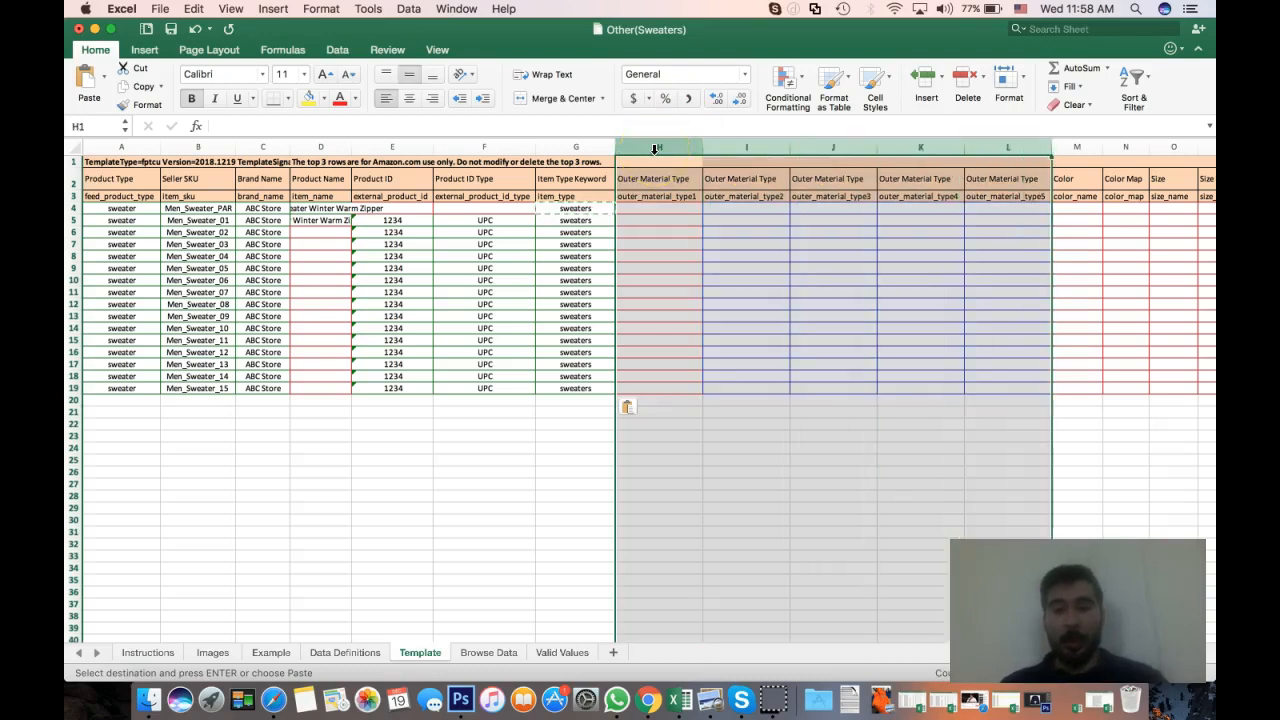
pyautogui.hotkey('ctrl', '0')
pyautogui.click(699, 222)
pyautogui.click(637, 228)
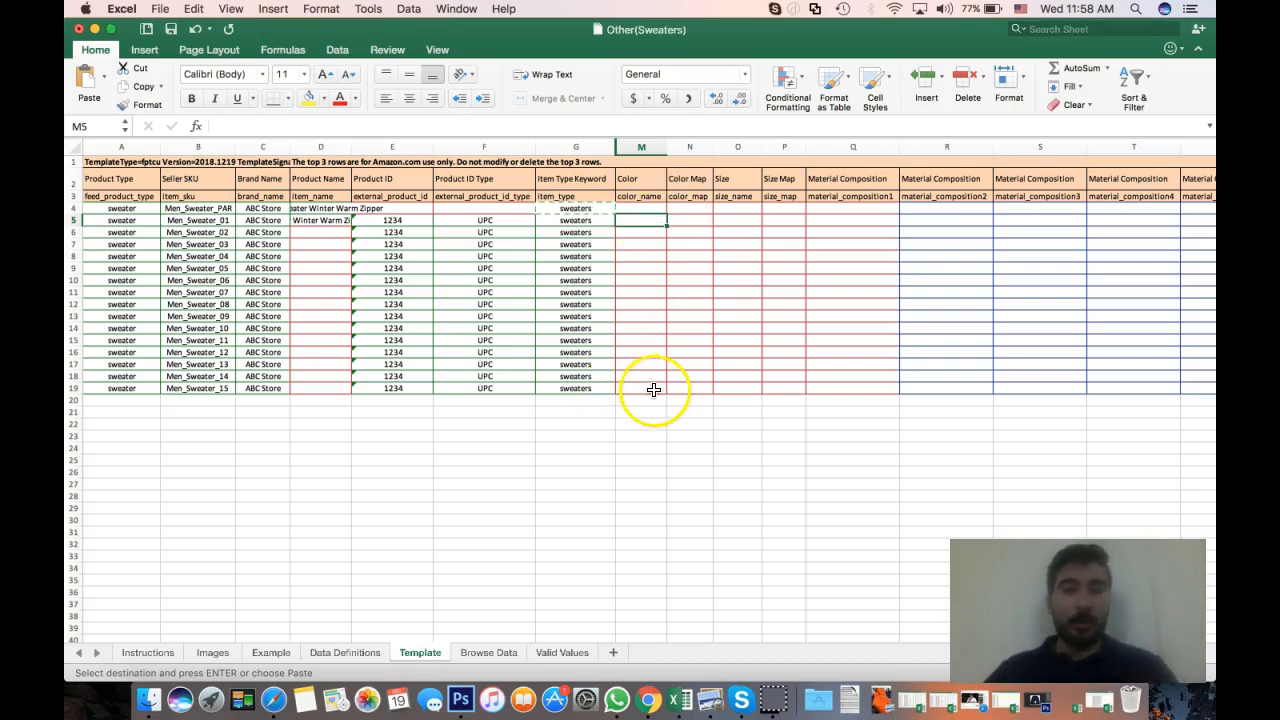
# Check the color_name header's note for the format the Color column accepts
pyautogui.click(641, 196)
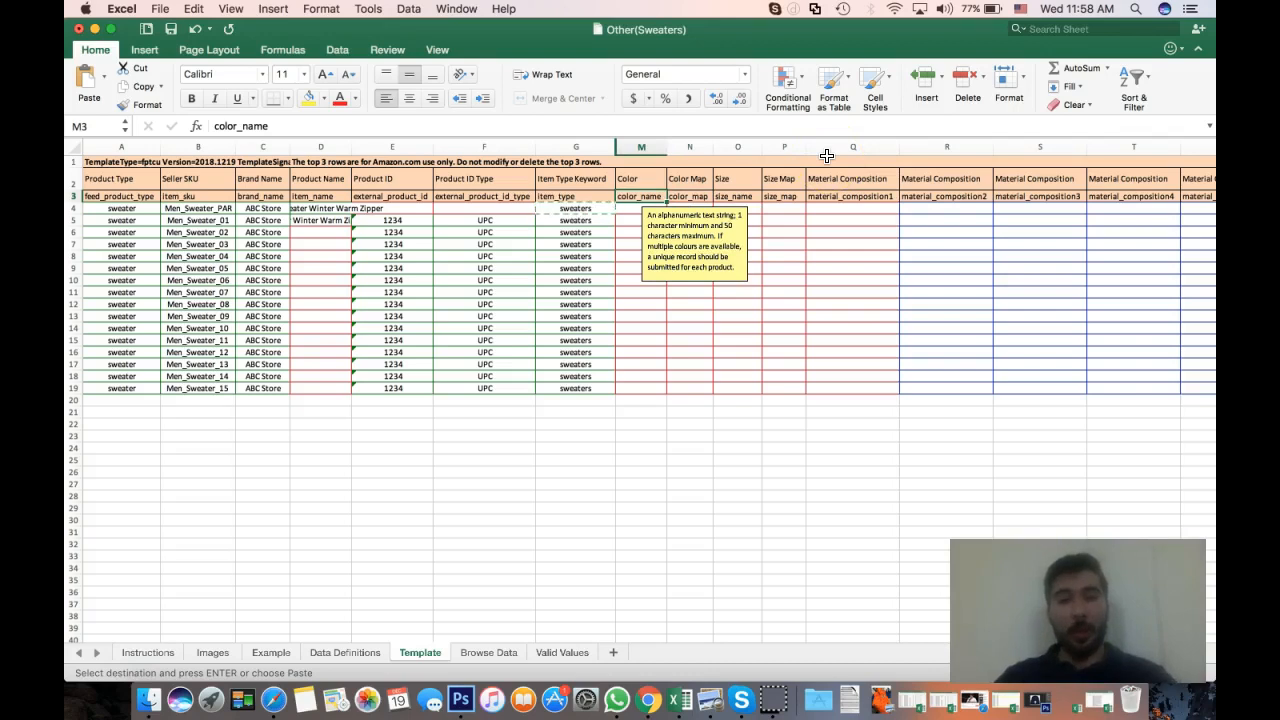
pyautogui.press('Down')
pyautogui.press('Escape')
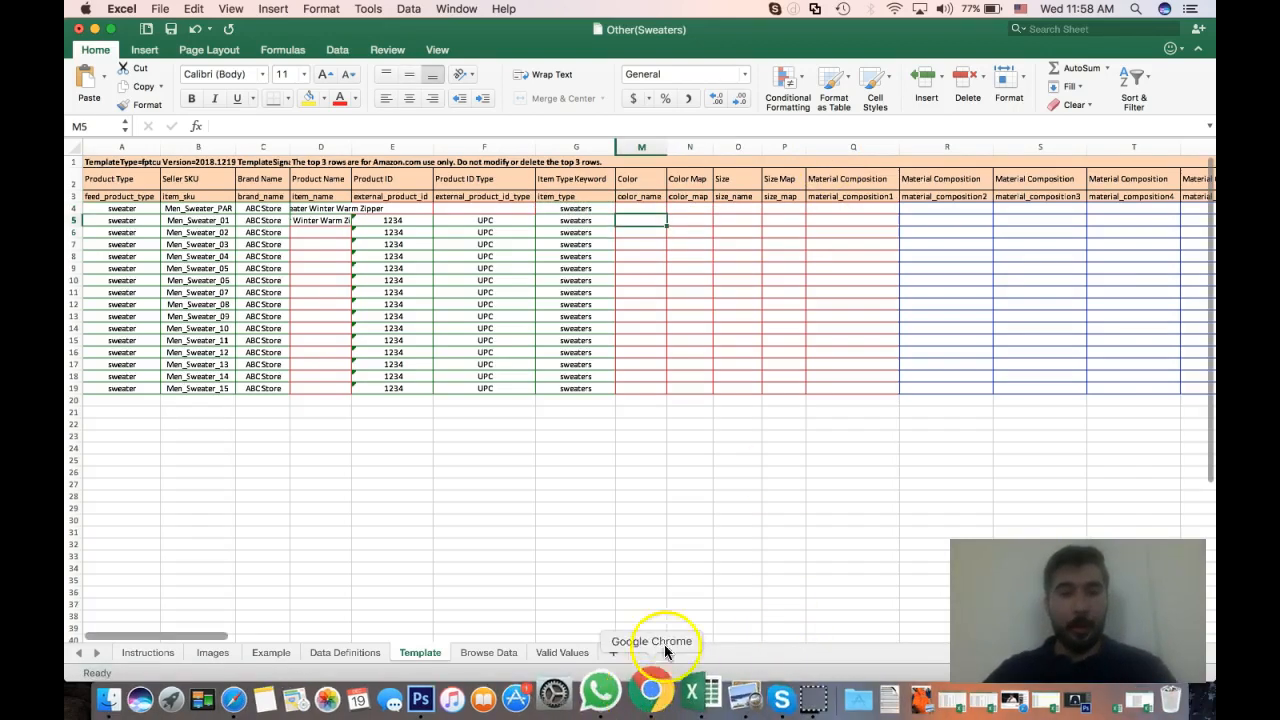
# Check which values the Color Map cell N5 offers for the first variation
pyautogui.click(678, 220)
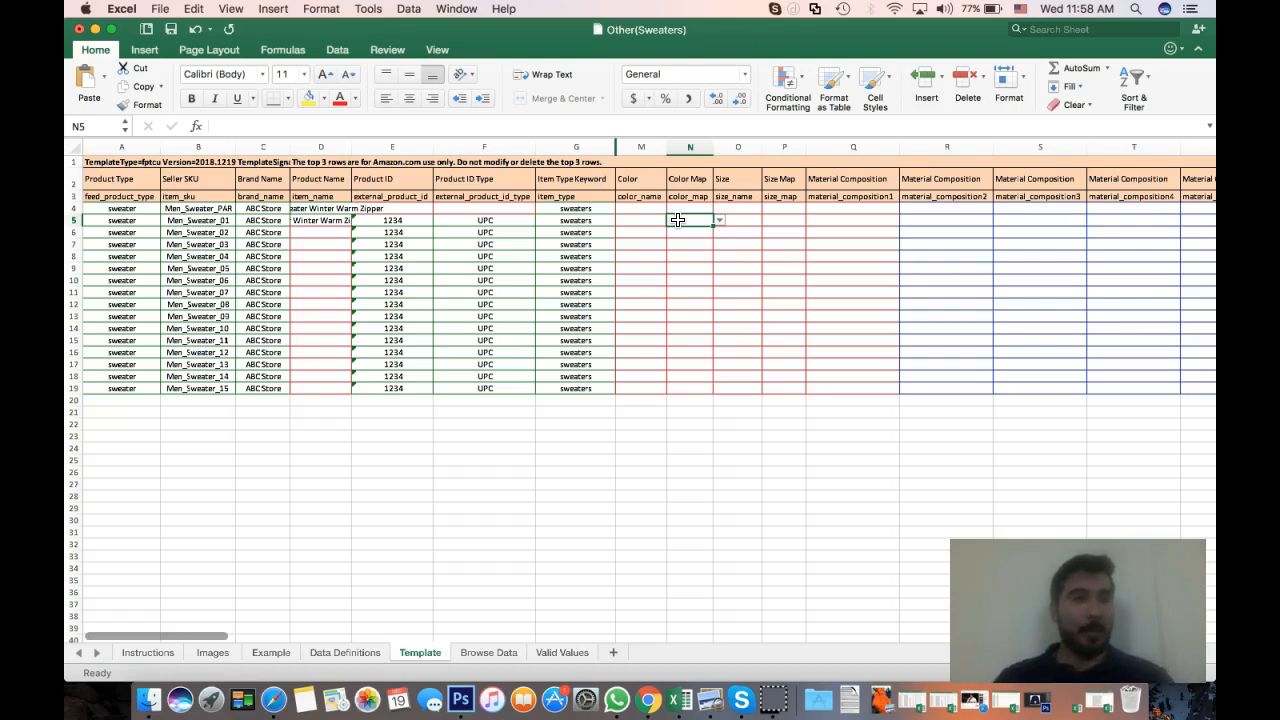
pyautogui.press('Left')
pyautogui.click(678, 220)
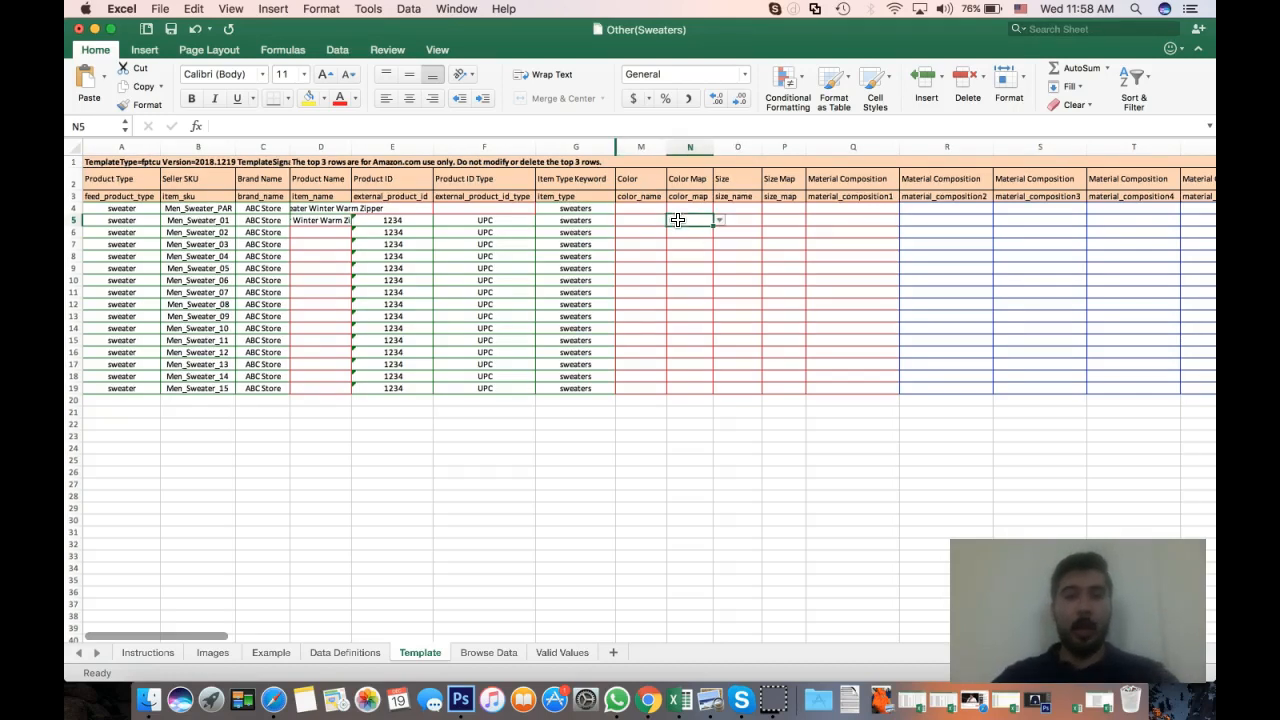
pyautogui.click(720, 221)
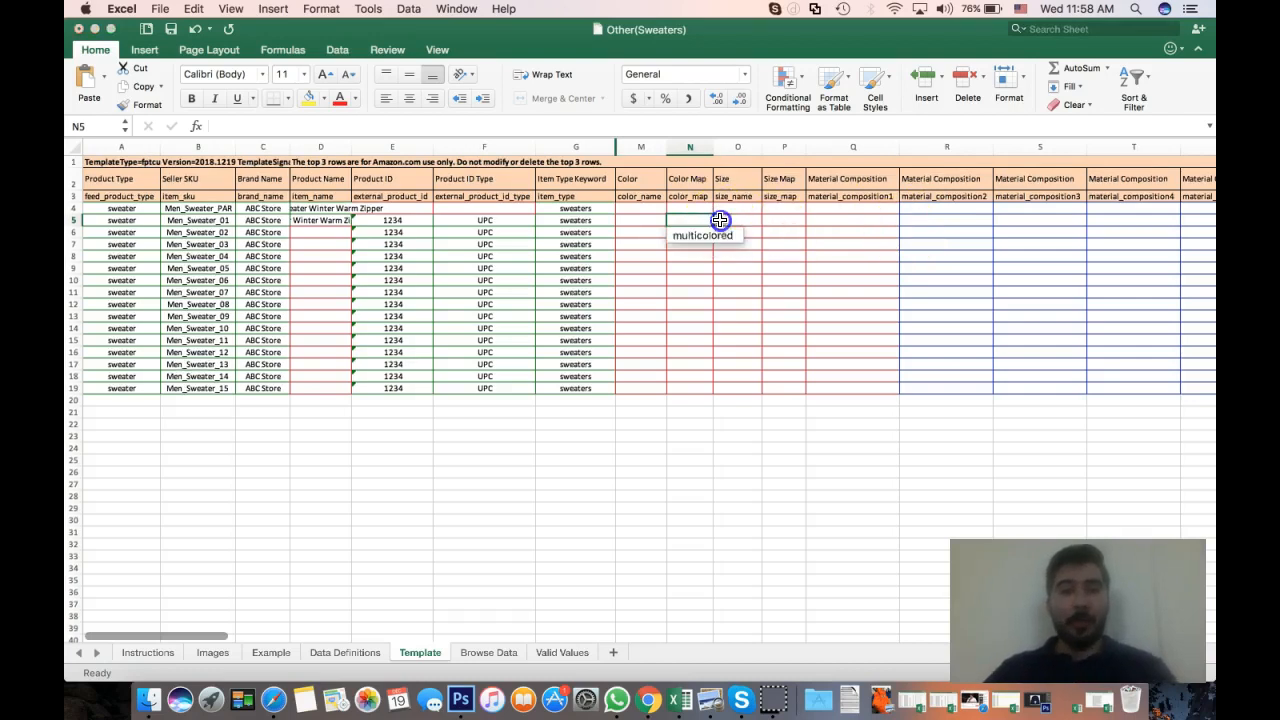
pyautogui.click(720, 222)
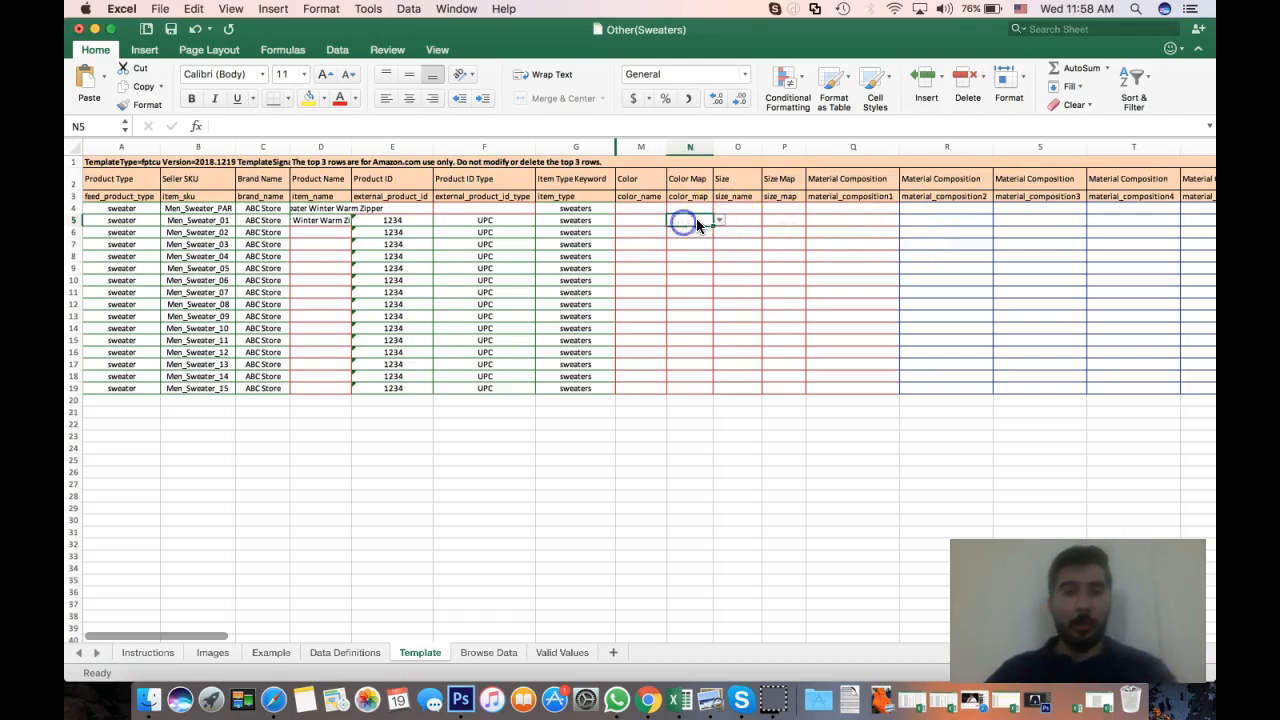
pyautogui.click(719, 220)
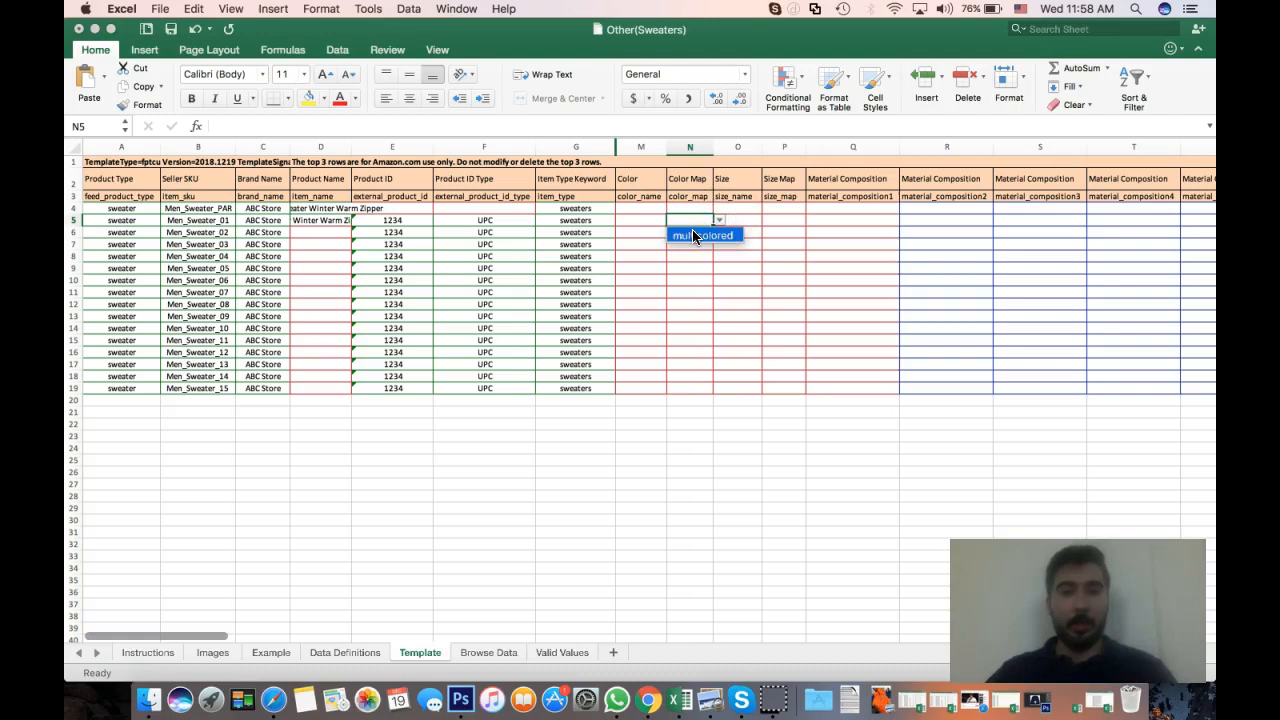
pyautogui.click(719, 220)
pyautogui.click(648, 221)
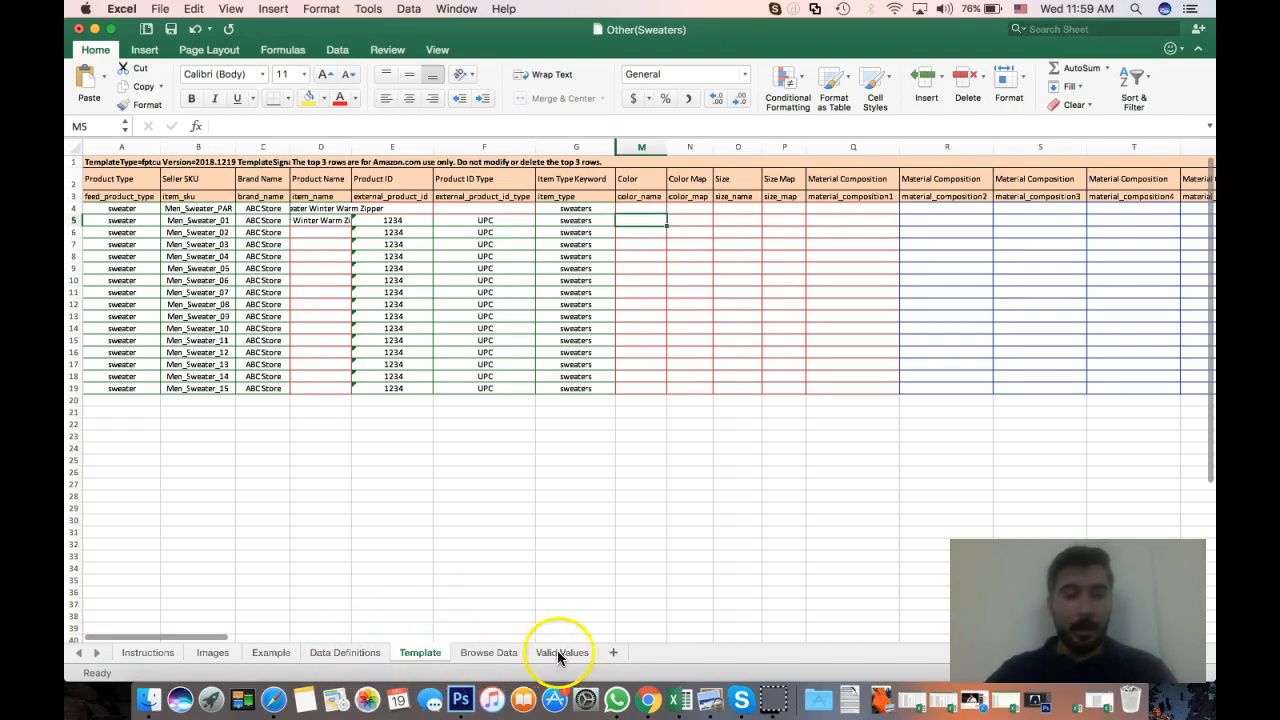
# Read the color_map definition on the Data Definitions sheet and return to the Template sheet
pyautogui.click(330, 652)
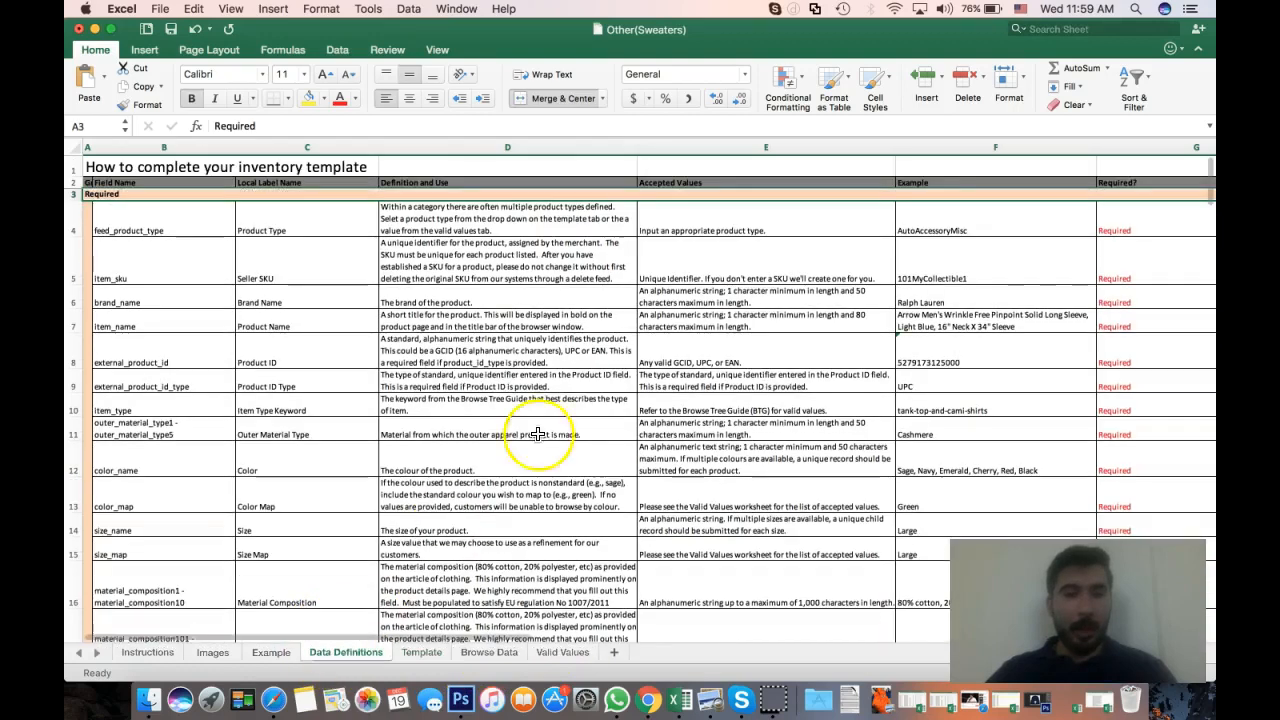
pyautogui.scroll(-4, 366, 410)
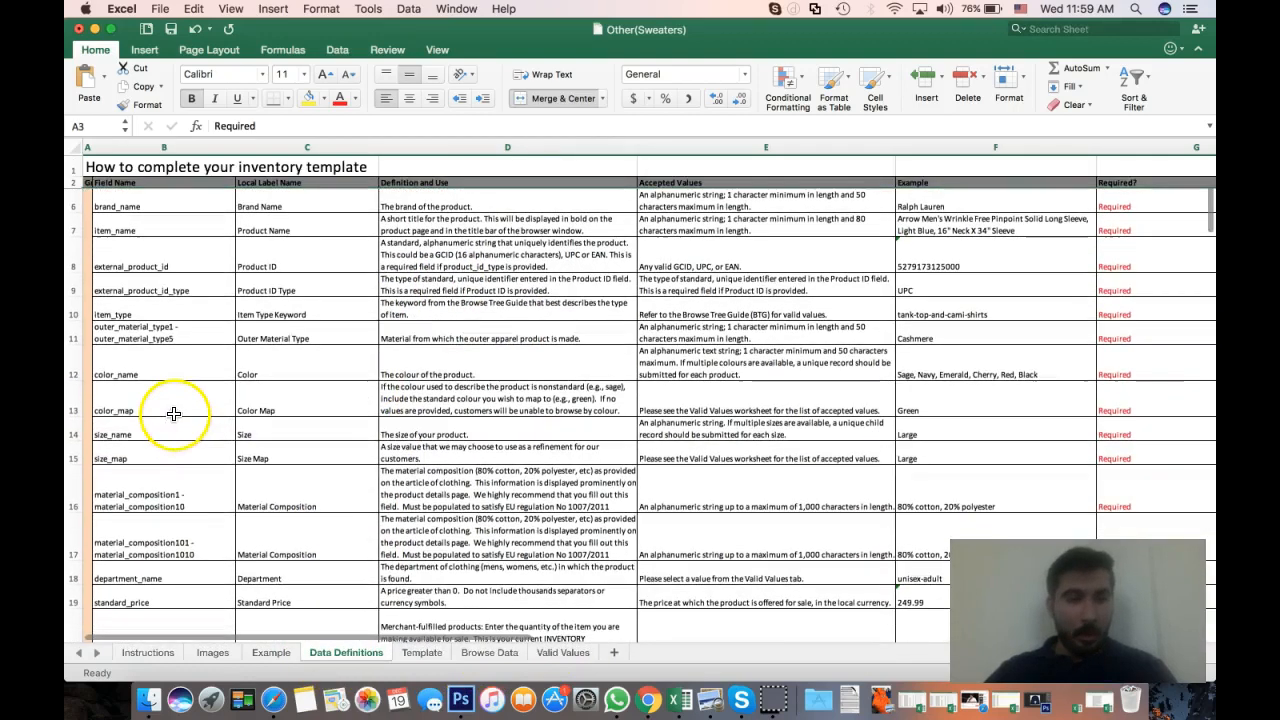
pyautogui.click(171, 412)
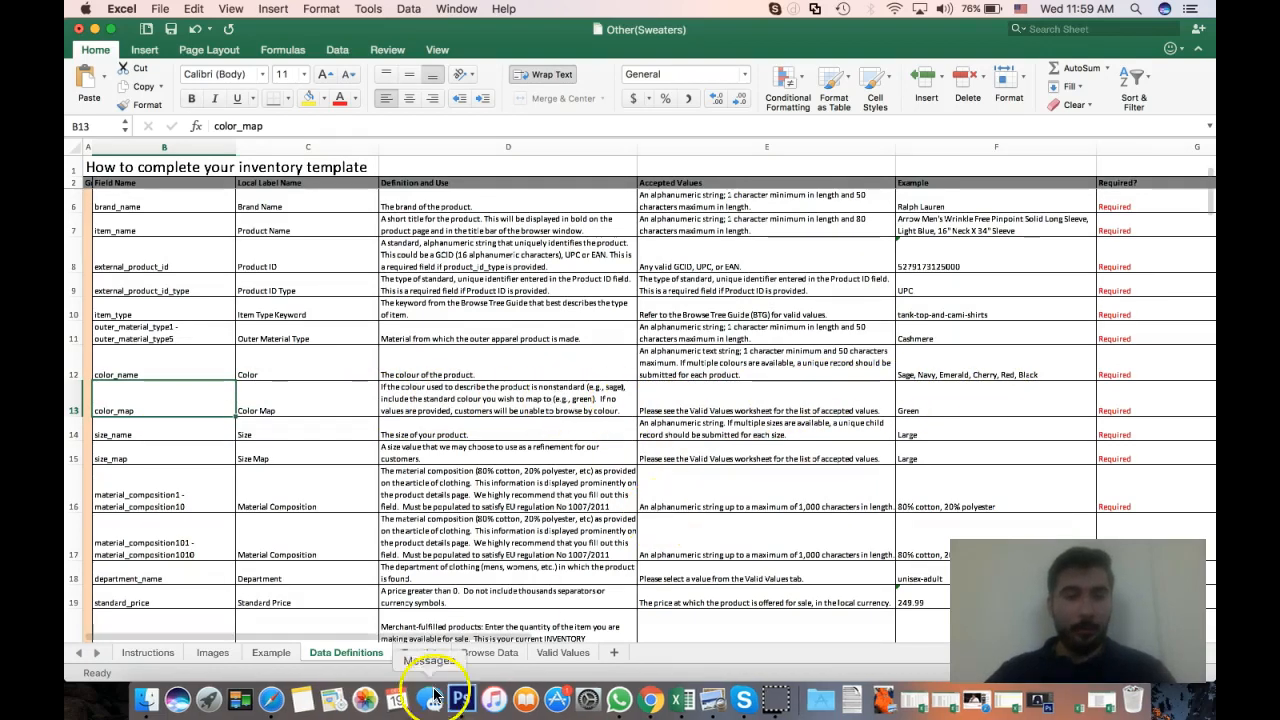
pyautogui.click(424, 652)
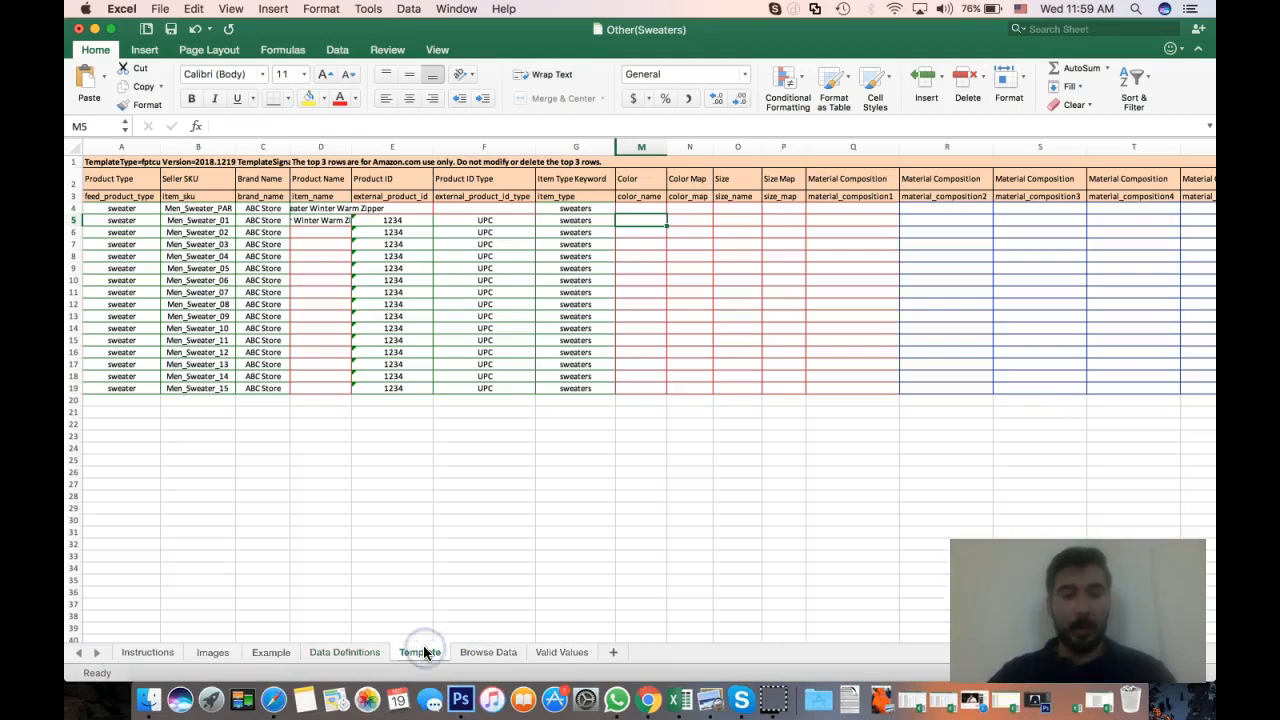
# Enter Black as both the color in M5 and the color map in N5 for the first variation
pyautogui.click(681, 221)
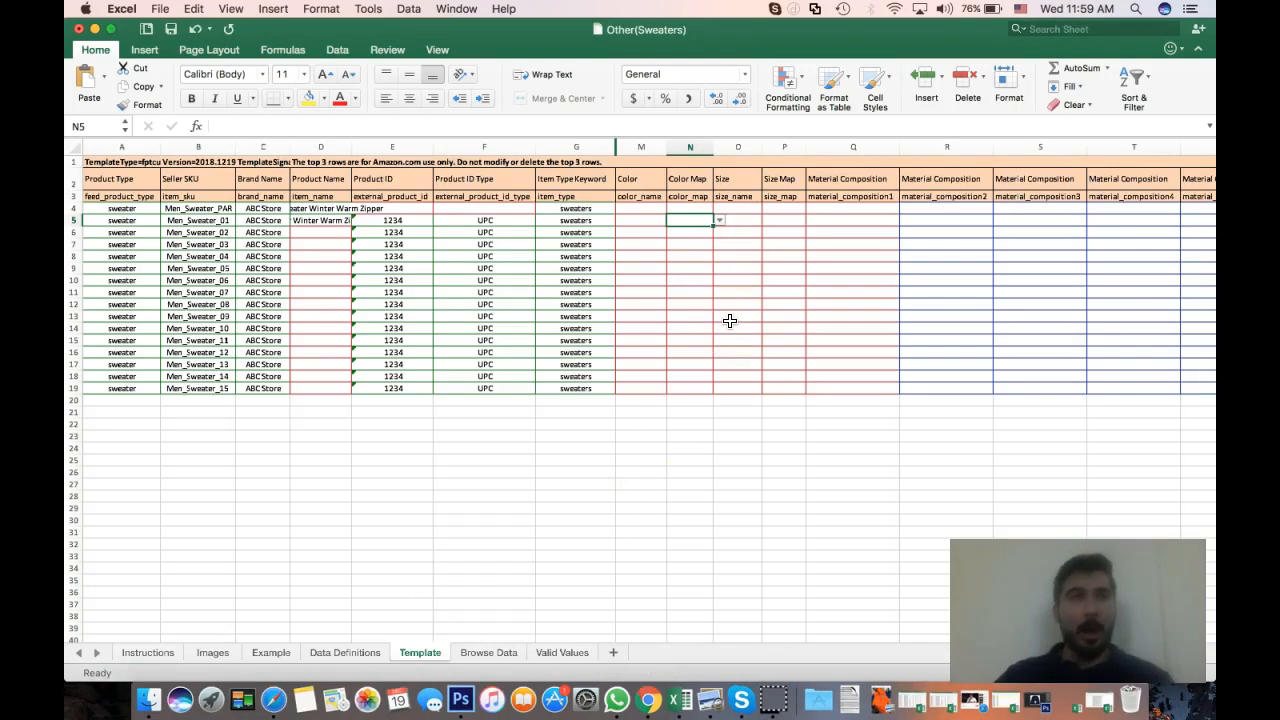
pyautogui.click(641, 218)
pyautogui.write('Bla')
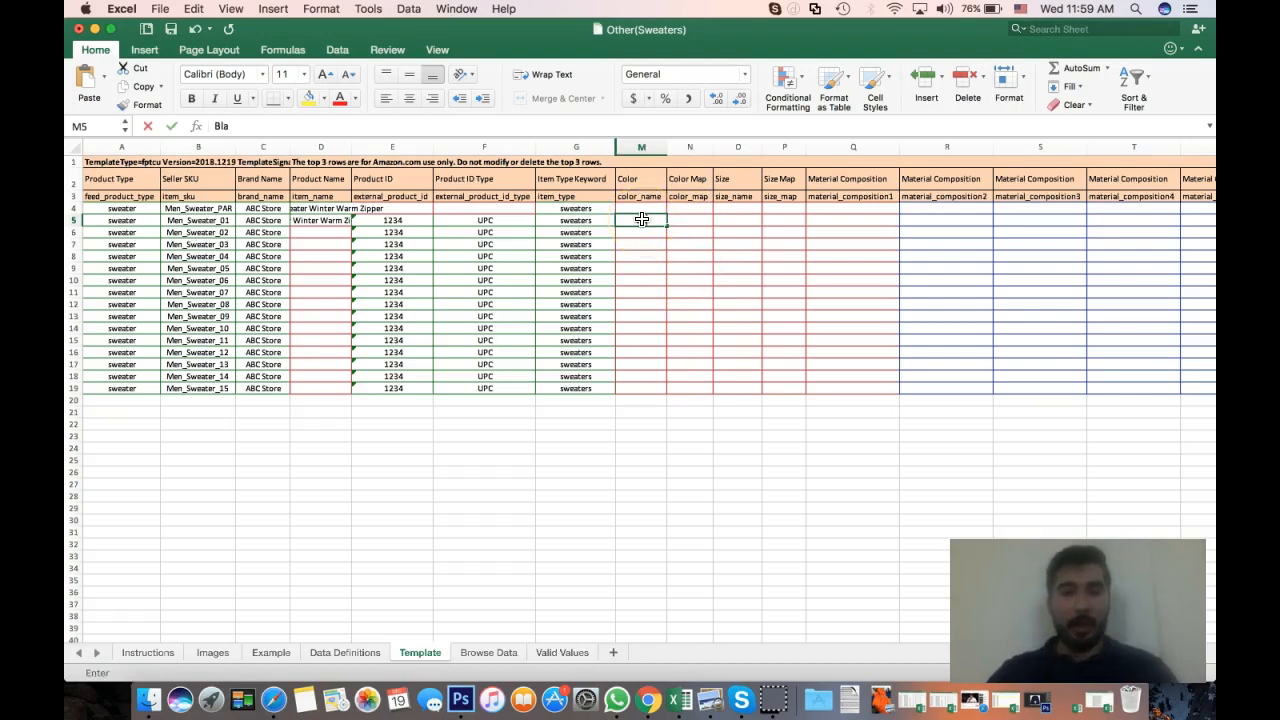
pyautogui.write('ck')
pyautogui.click(690, 221)
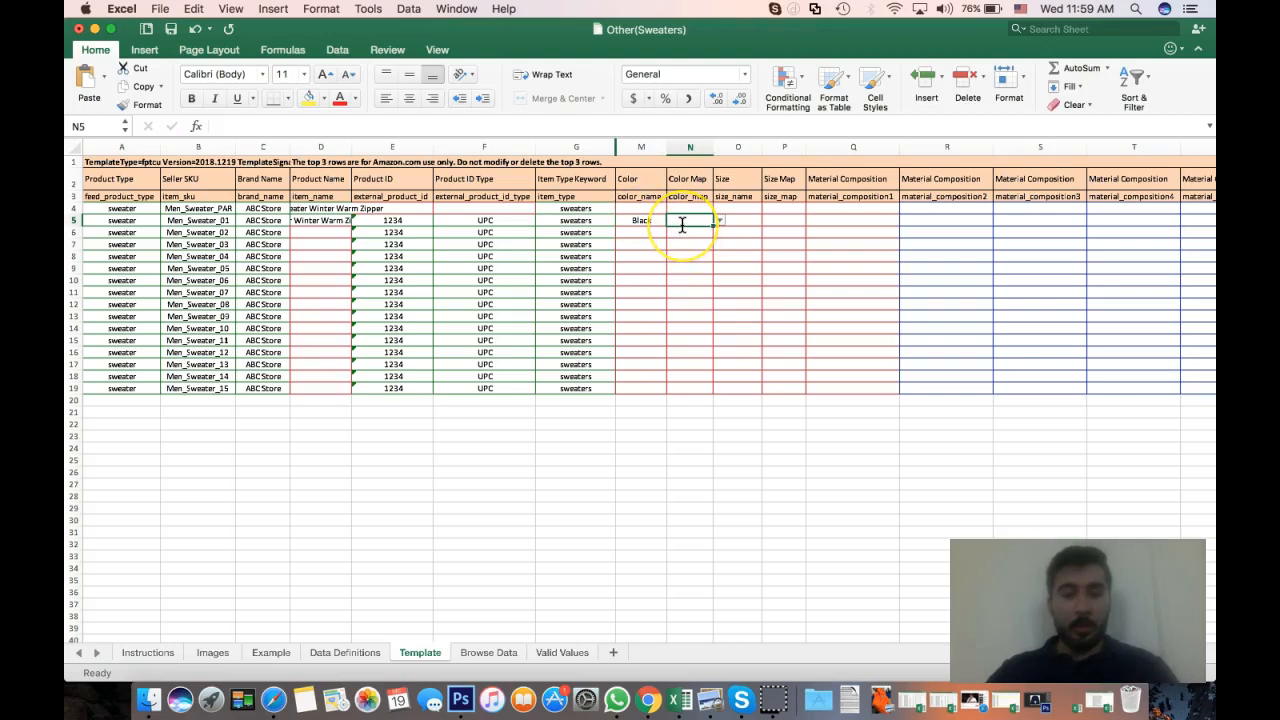
pyautogui.press('Return')
pyautogui.press('Left')
pyautogui.press('Up')
pyautogui.press('Right')
pyautogui.keyDown('shift'); pyautogui.click(683, 226); pyautogui.keyUp('shift')
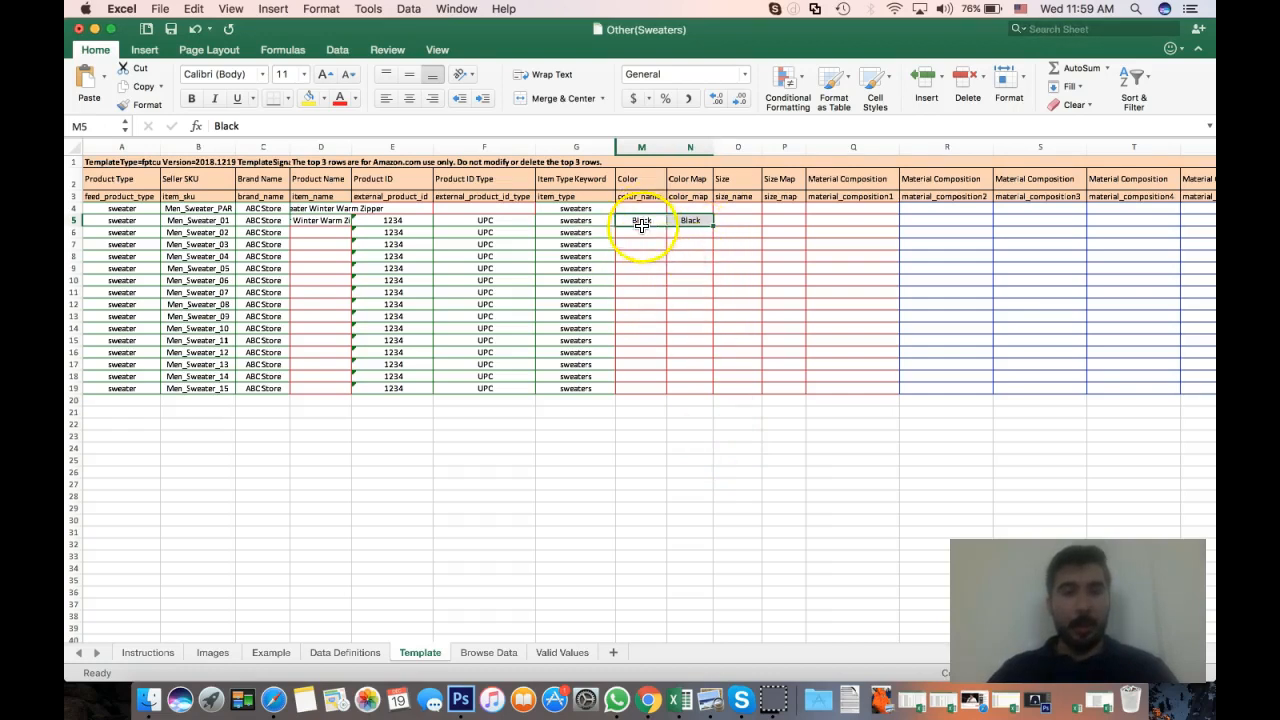
pyautogui.click(641, 224)
pyautogui.press('Tab')
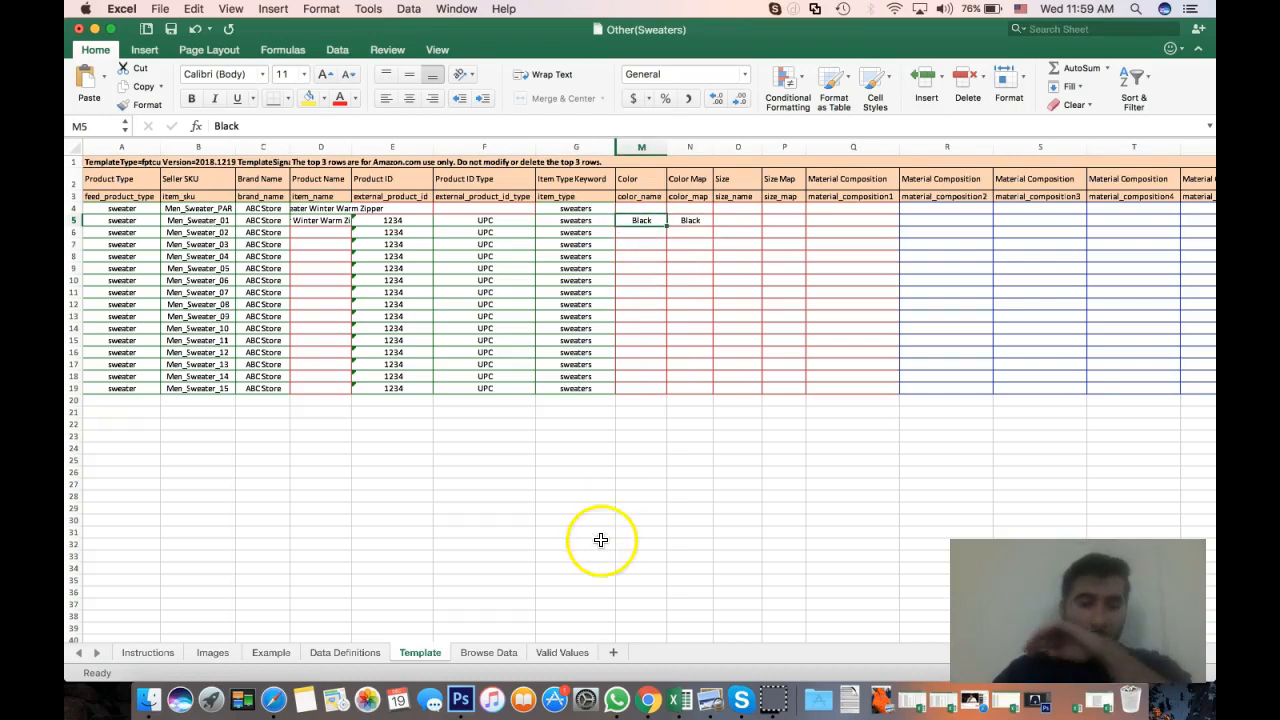
# Switch to Chrome and check the color options of the knitted pullover on its AliExpress listing
pyautogui.click(660, 694)
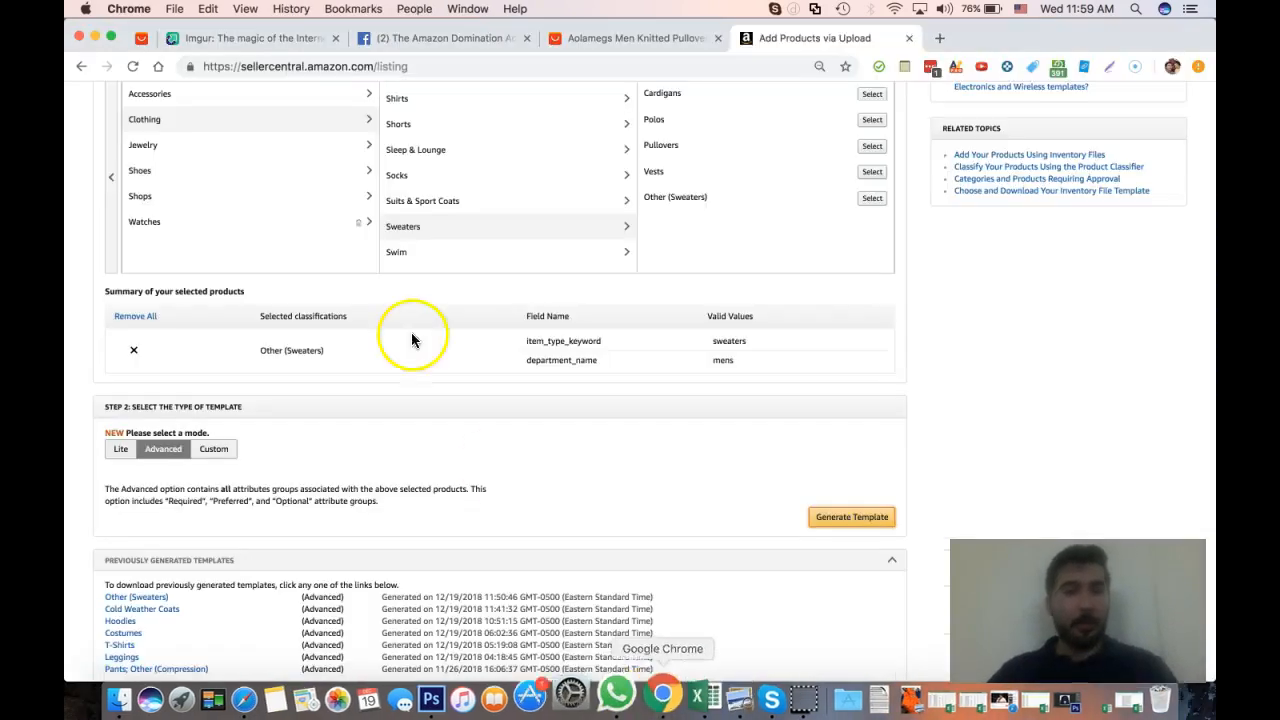
pyautogui.scroll(5, 171, 309)
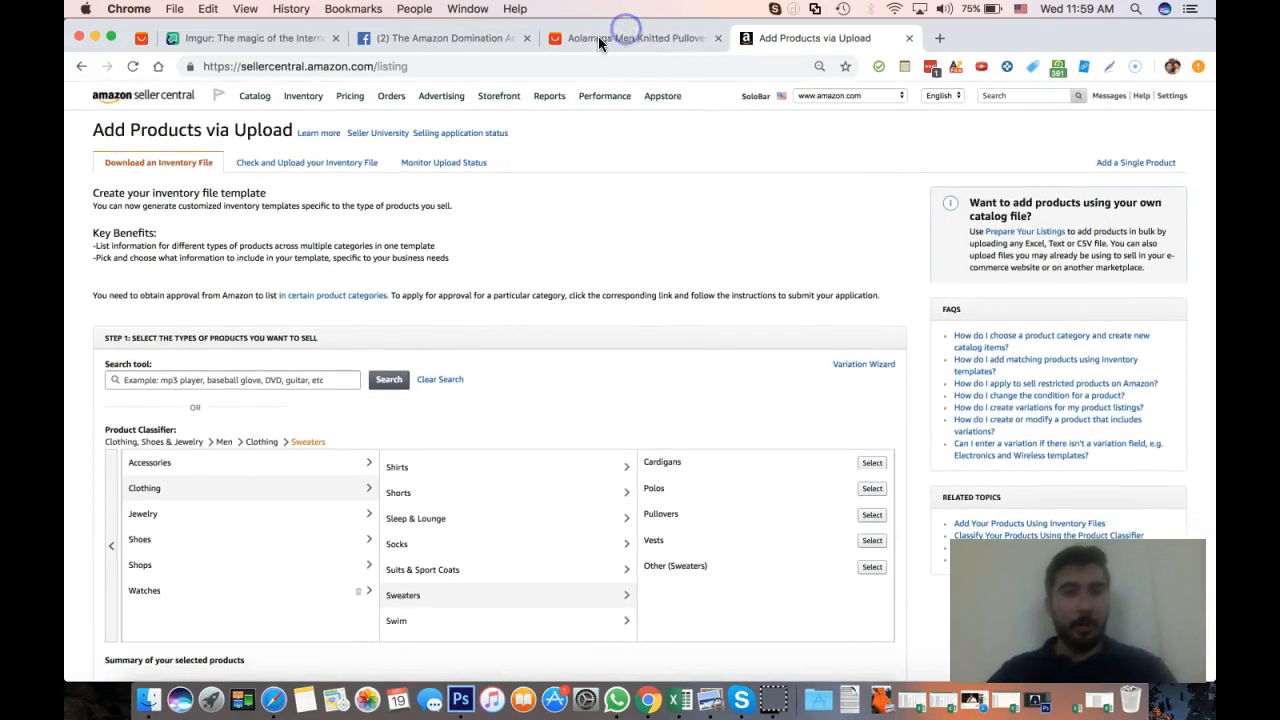
pyautogui.click(620, 37)
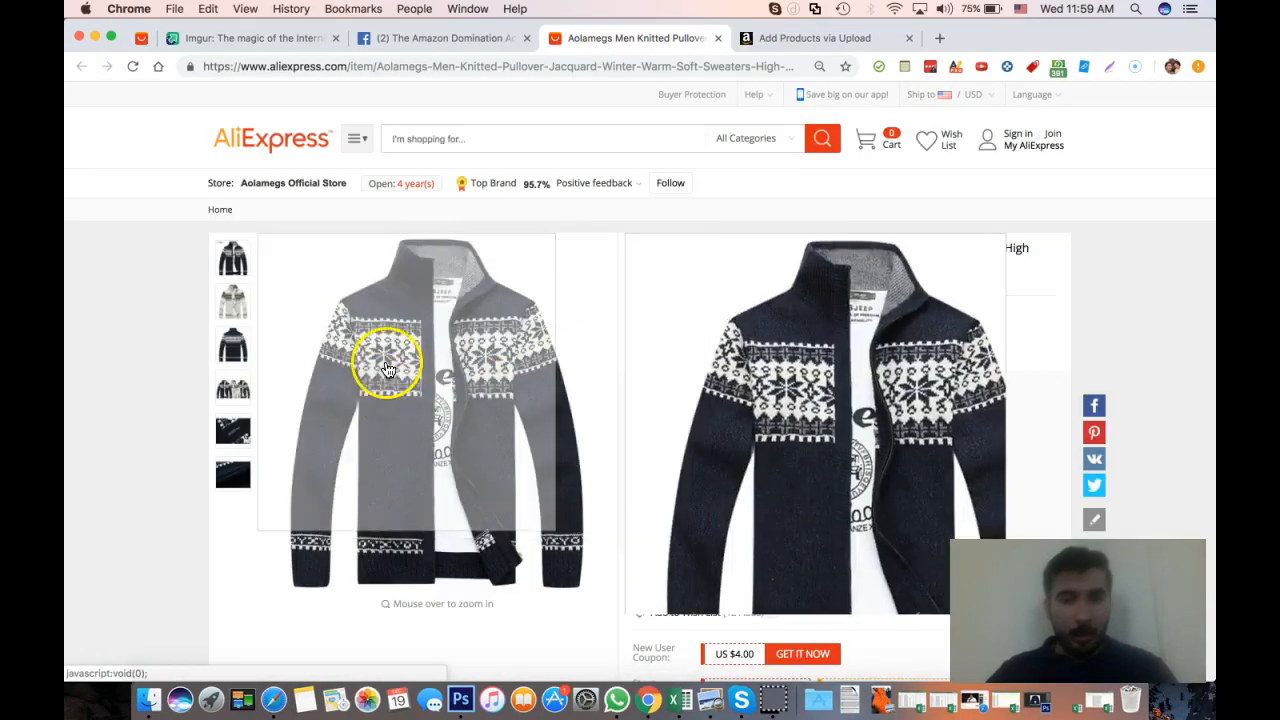
pyautogui.click(390, 370)
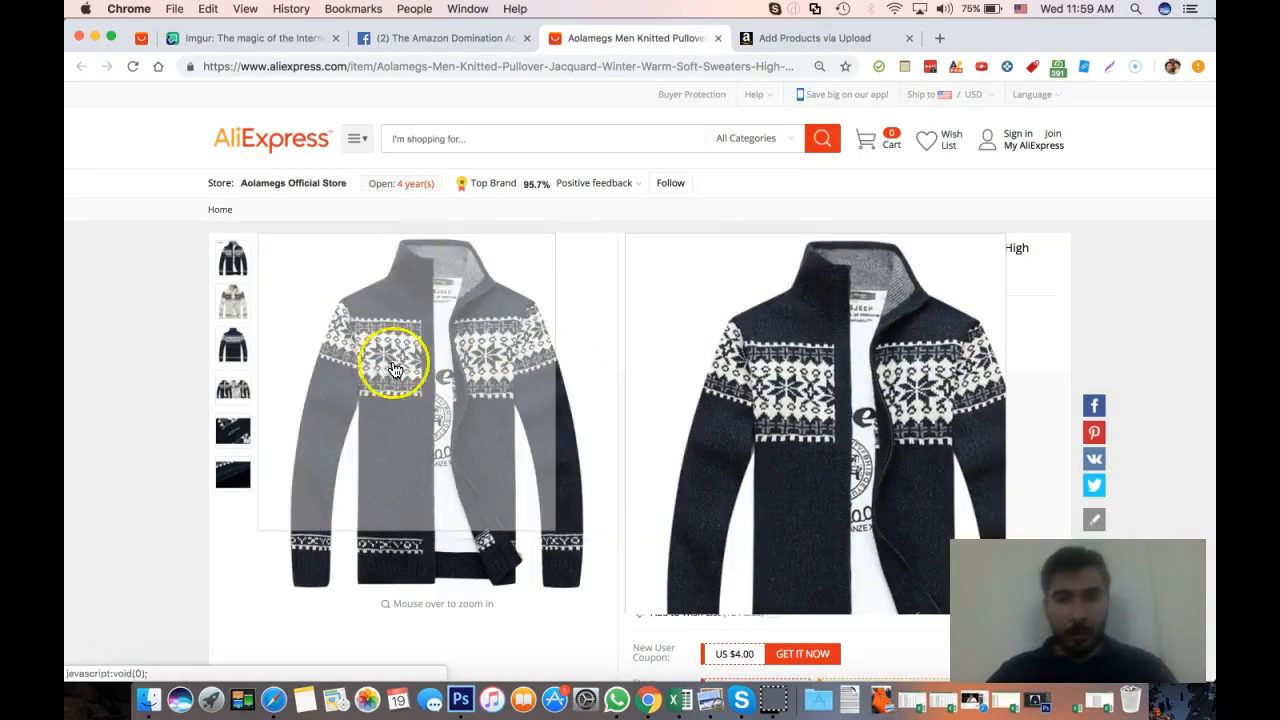
pyautogui.click(742, 395)
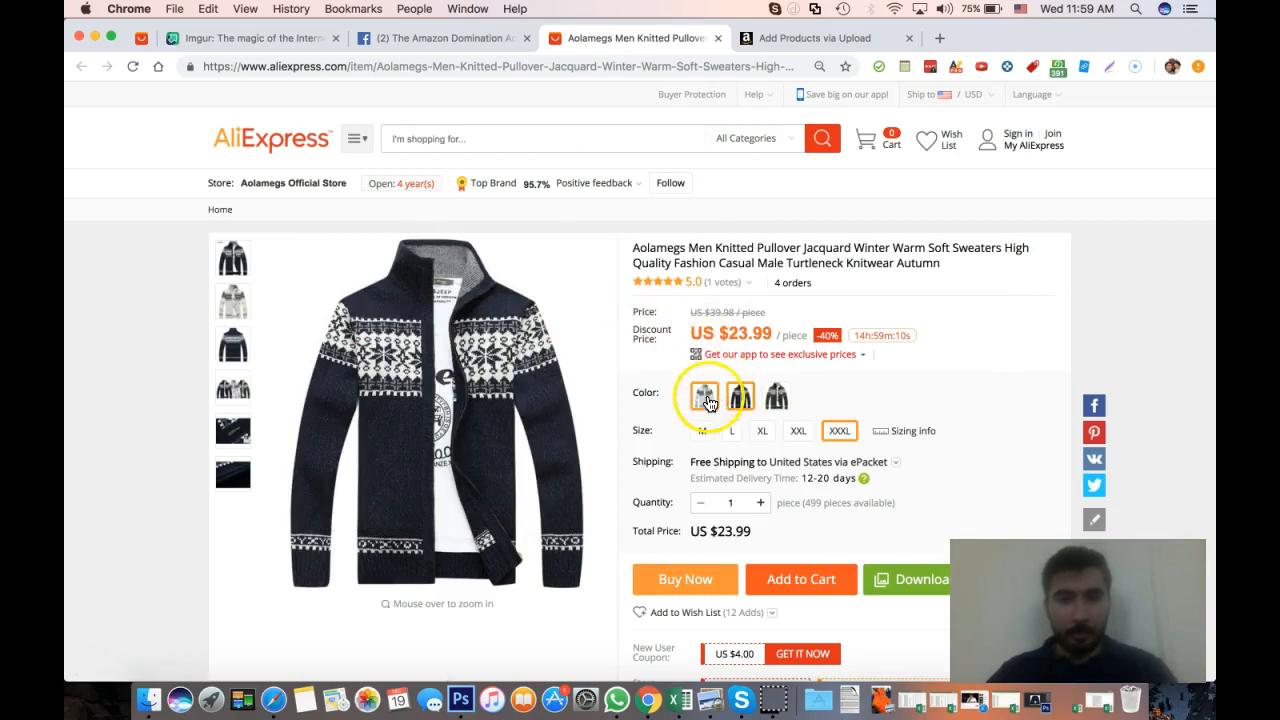
pyautogui.click(788, 400)
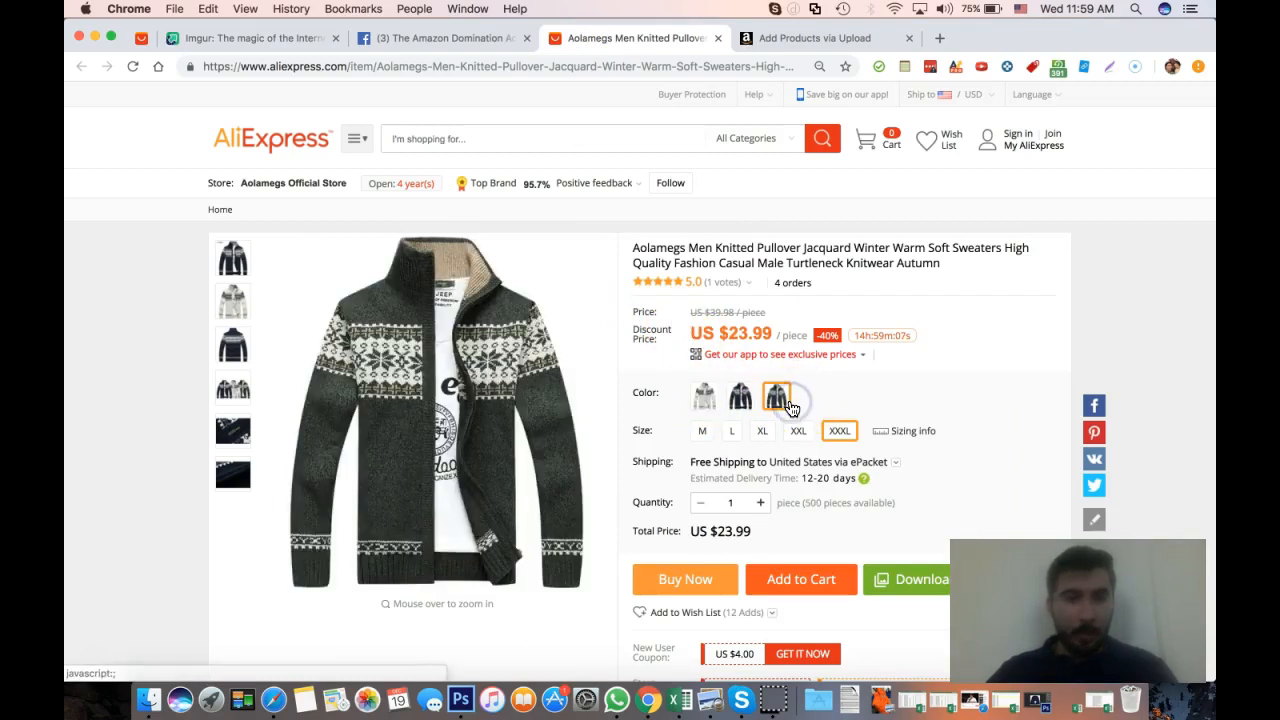
# Return to the Excel template and re-enter Black as the color in M5
pyautogui.click(686, 694)
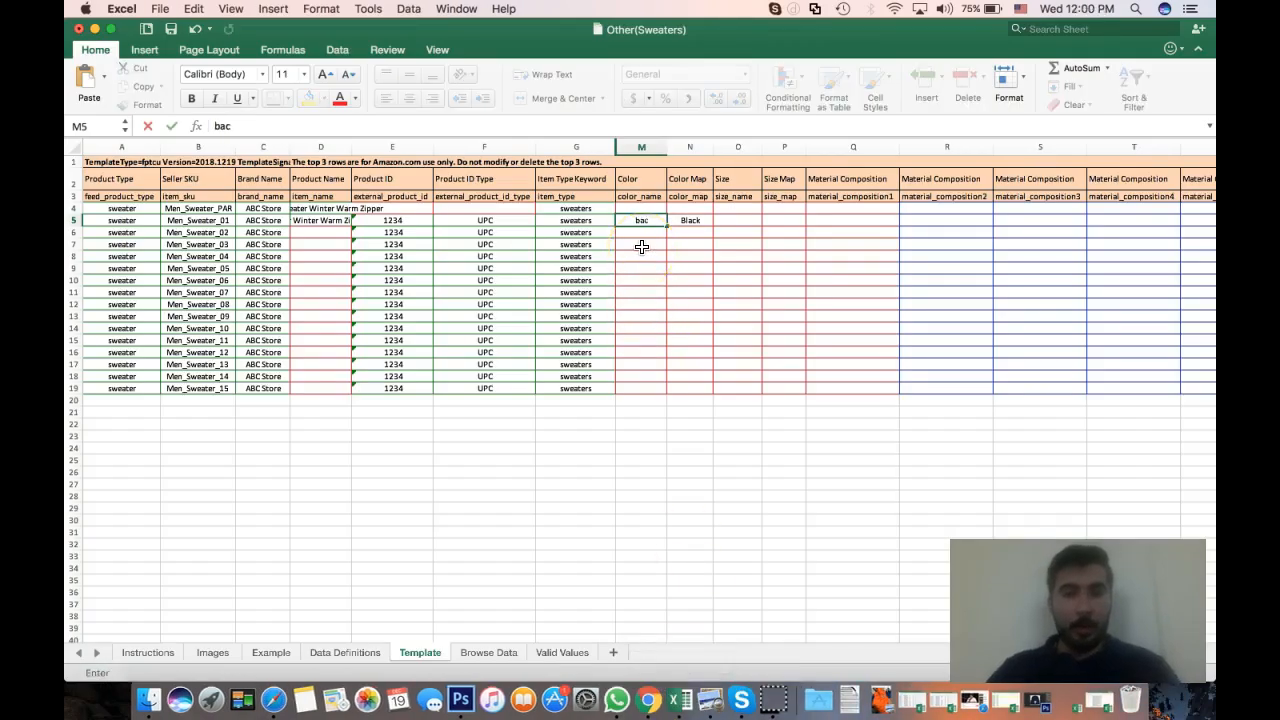
pyautogui.press('Tab')
pyautogui.hotkey('shift', 'Tab')
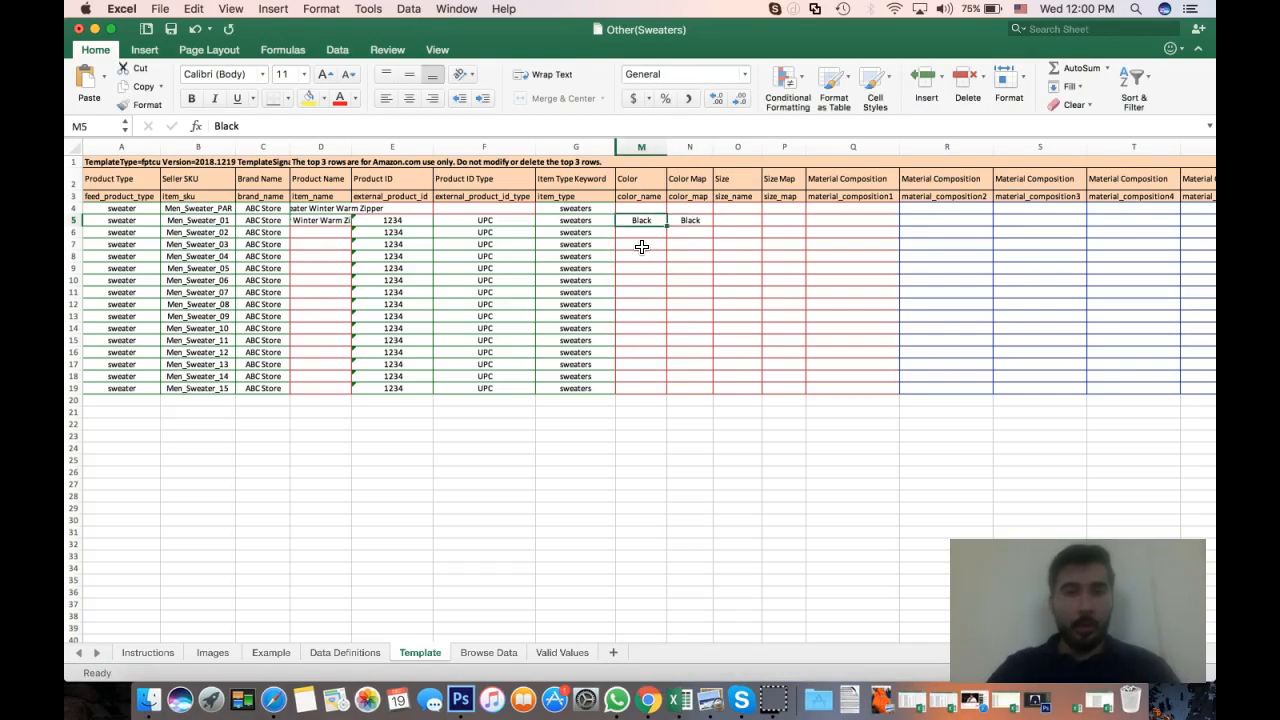
# Minimize the Chrome window and copy Black from M5:N5 down through row 9
pyautogui.click(647, 706)
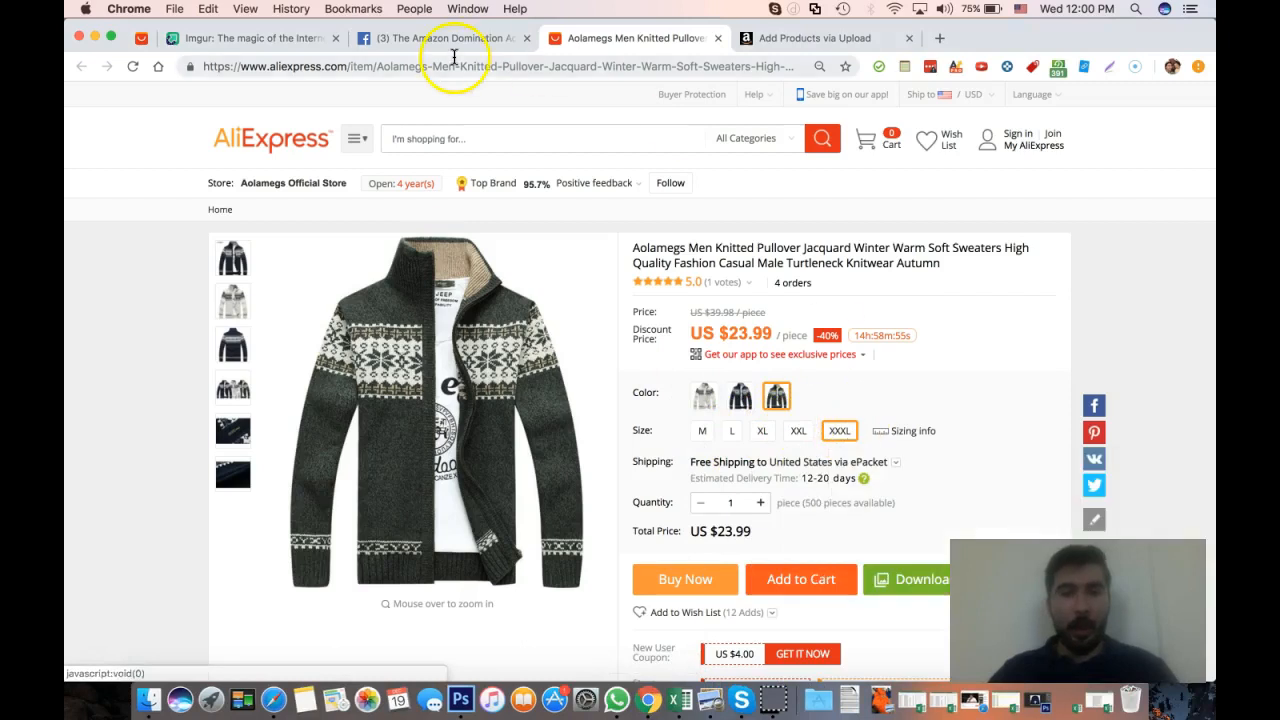
pyautogui.click(95, 37)
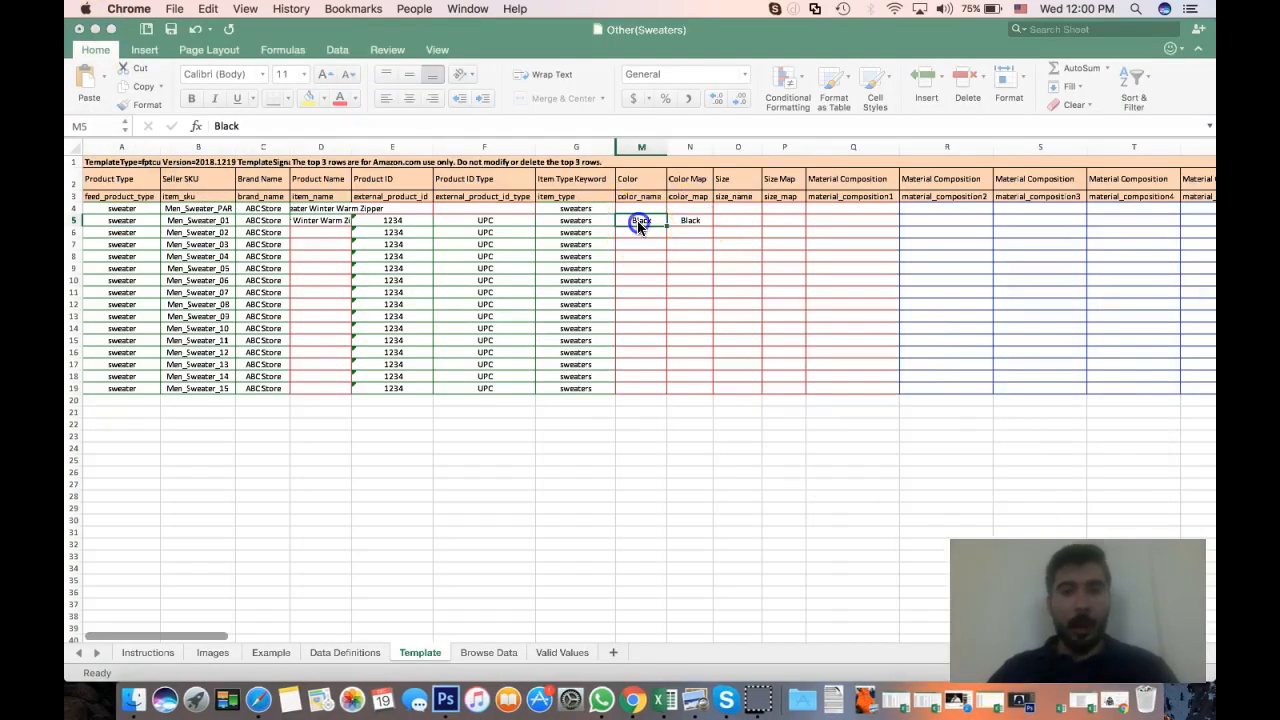
pyautogui.click(637, 220)
pyautogui.hotkey('shift', 'Right')
pyautogui.hotkey('shift', 'Down')
pyautogui.press('super+c')
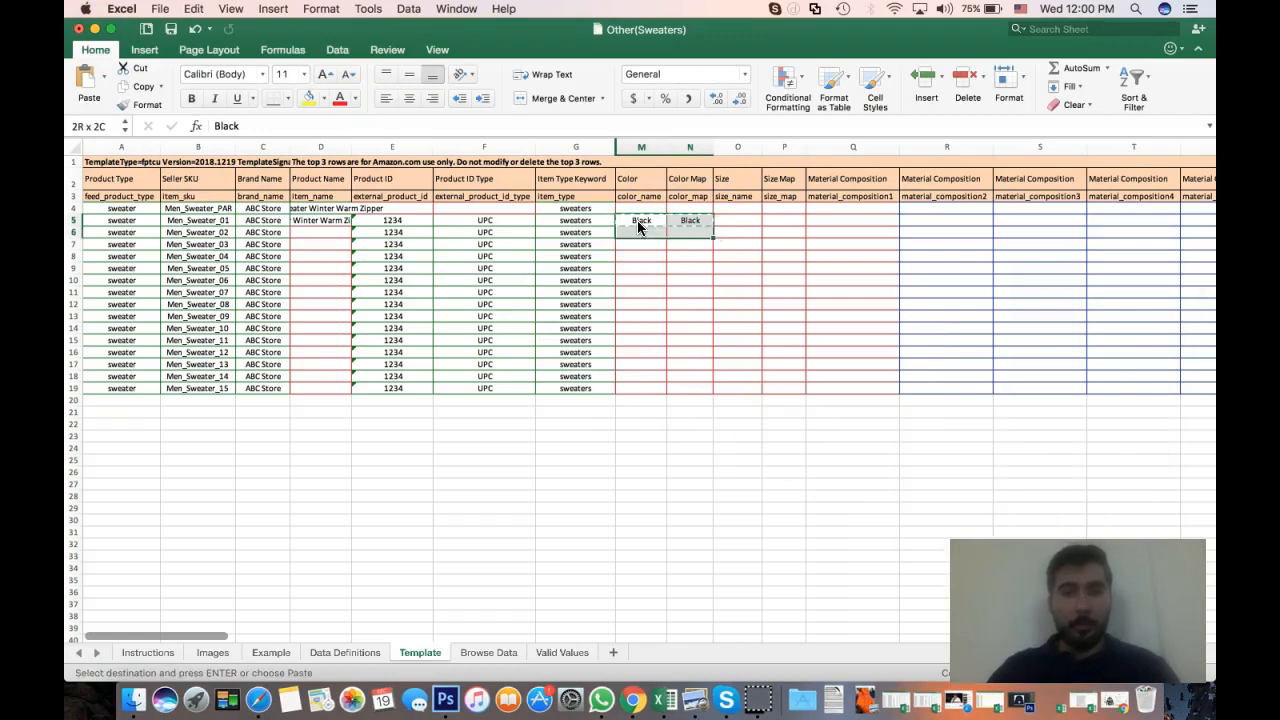
pyautogui.hotkey('shift', 'Down')
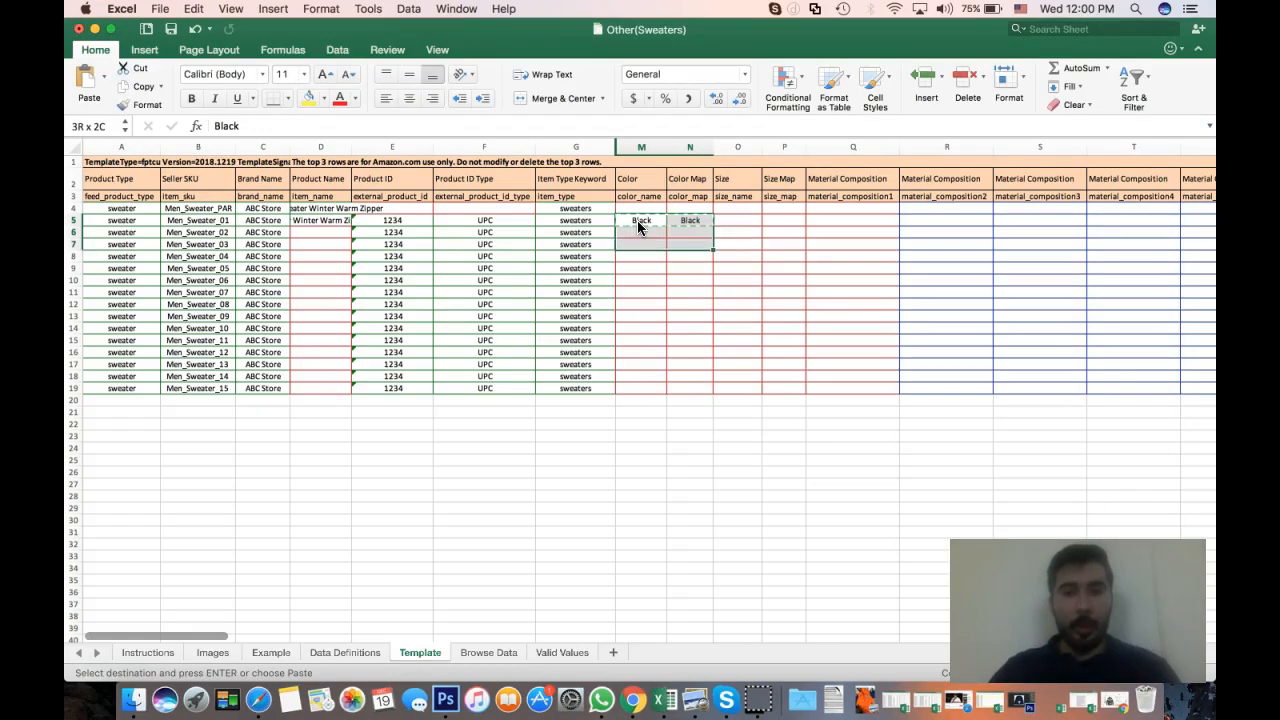
pyautogui.hotkey('shift', 'Down')
pyautogui.press('super+v')
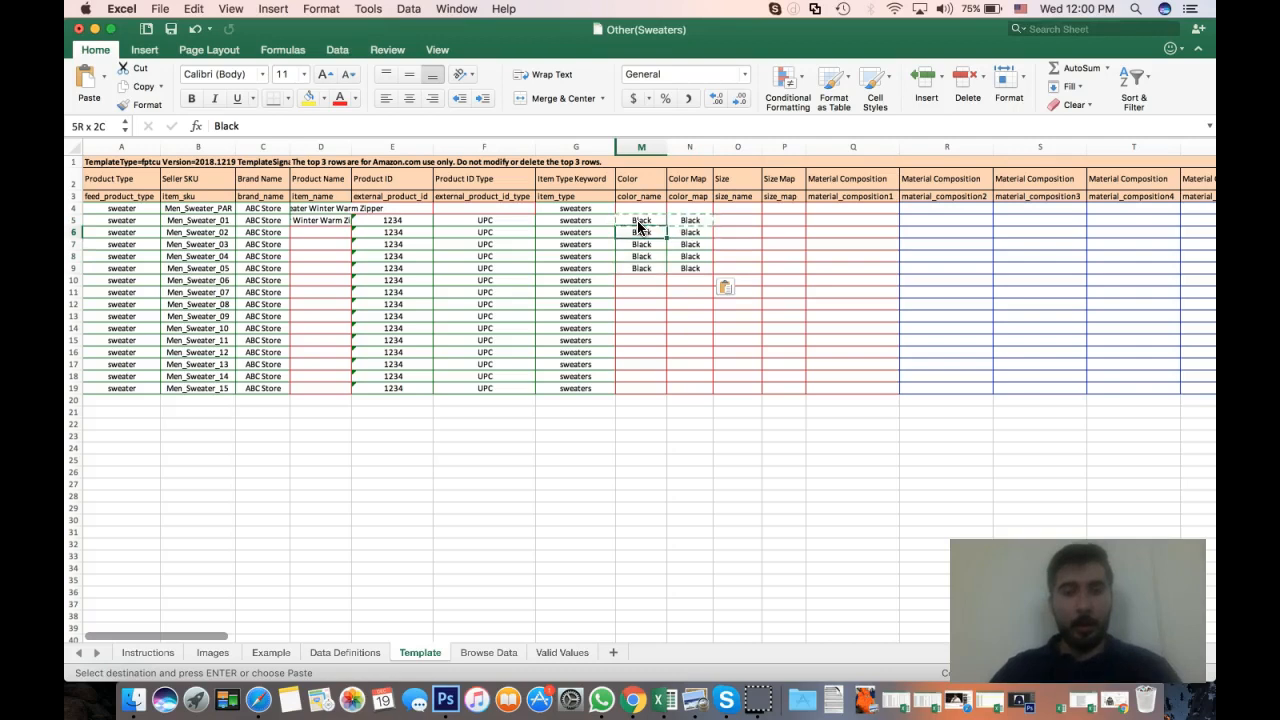
# Enter White as both the color in M10 and the color map in N10
pyautogui.press('Down')
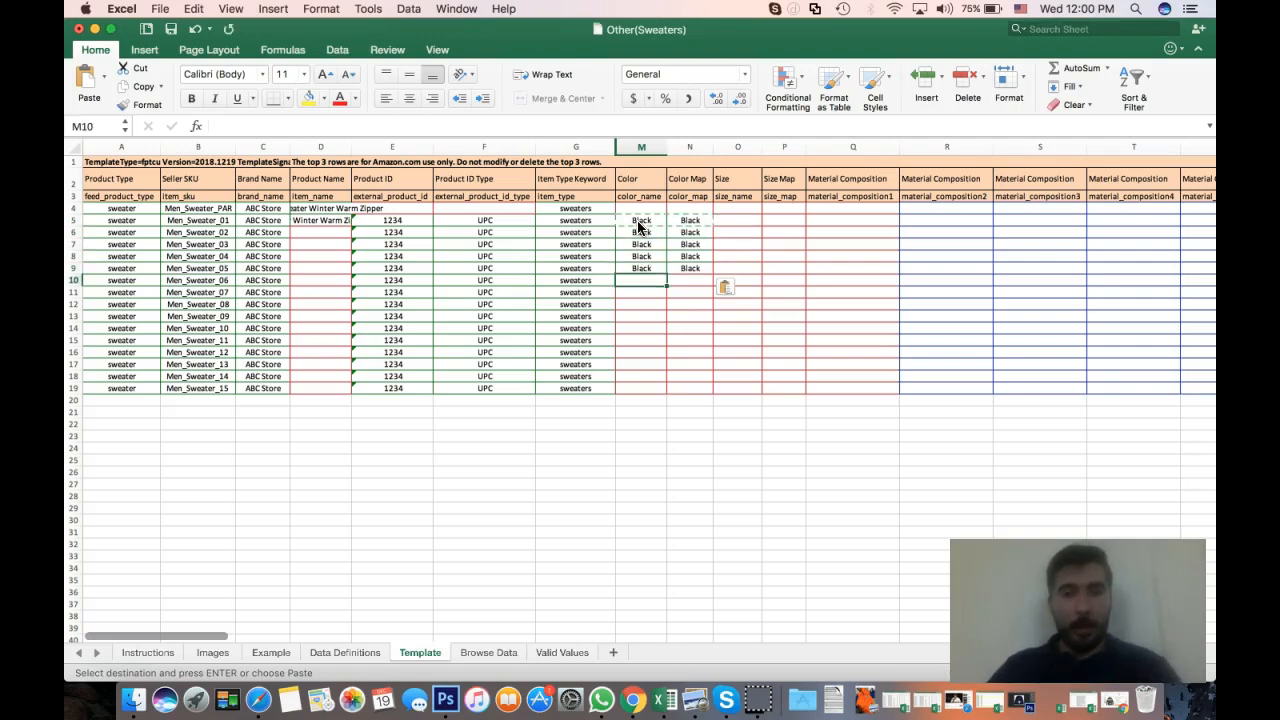
pyautogui.write('White')
pyautogui.press('Tab')
pyautogui.write('White')
pyautogui.press('Return')
# Copy White from M10:N10 down both color columns through row 15
pyautogui.press('Left')
pyautogui.press('Up')
pyautogui.press('Right')
pyautogui.hotkey('shift', 'Right')
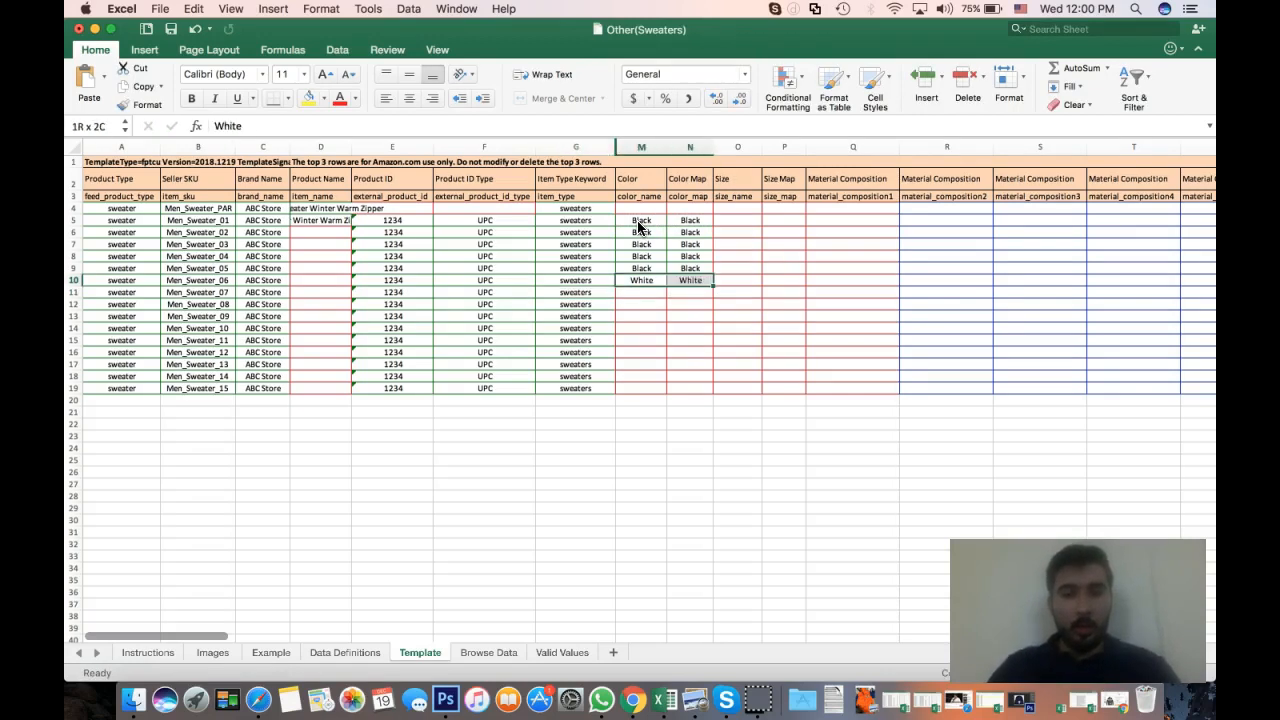
pyautogui.press('super+c')
pyautogui.hotkey('shift', 'Down')
pyautogui.hotkey('shift', 'Down')
pyautogui.hotkey('shift', 'Down')
pyautogui.hotkey('shift', 'Down')
pyautogui.hotkey('shift', 'Down')
pyautogui.press('super+v')
pyautogui.press('Down')
# Clear the extra White entries from M15:N15
pyautogui.press('Up')
pyautogui.press('Up')
pyautogui.press('Up')
pyautogui.press('Up')
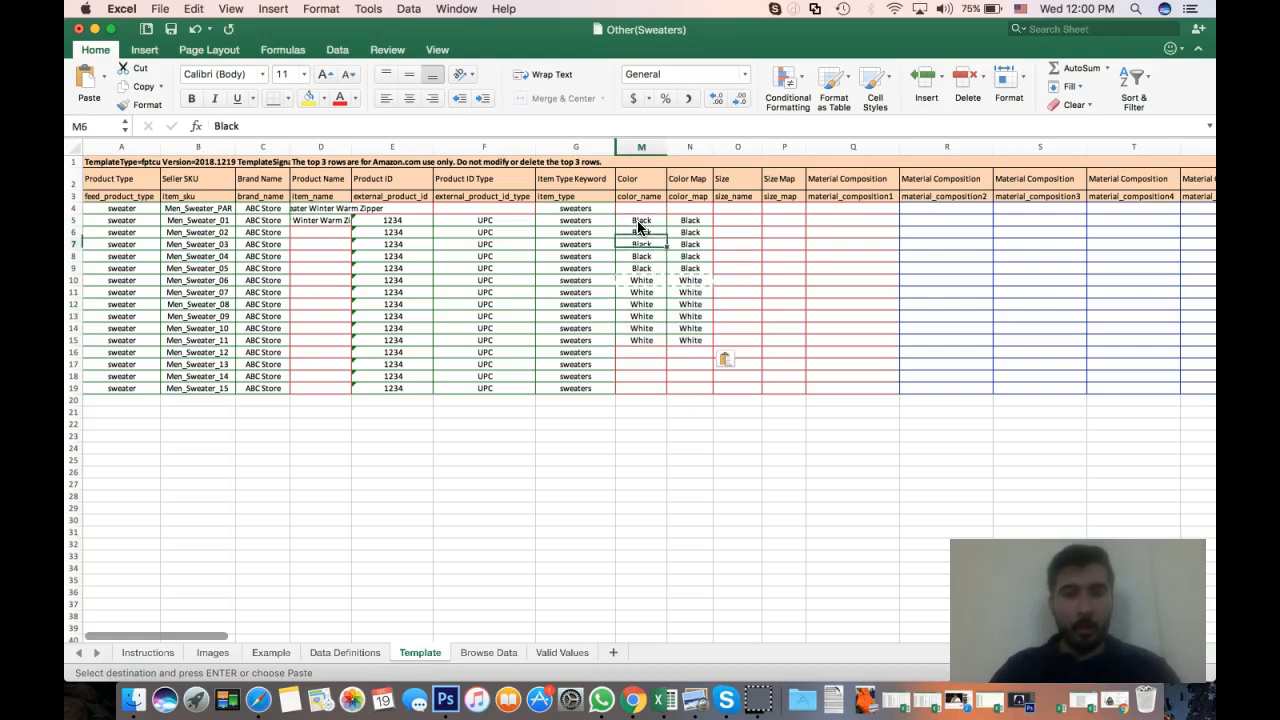
pyautogui.press('Down')
pyautogui.press('Down')
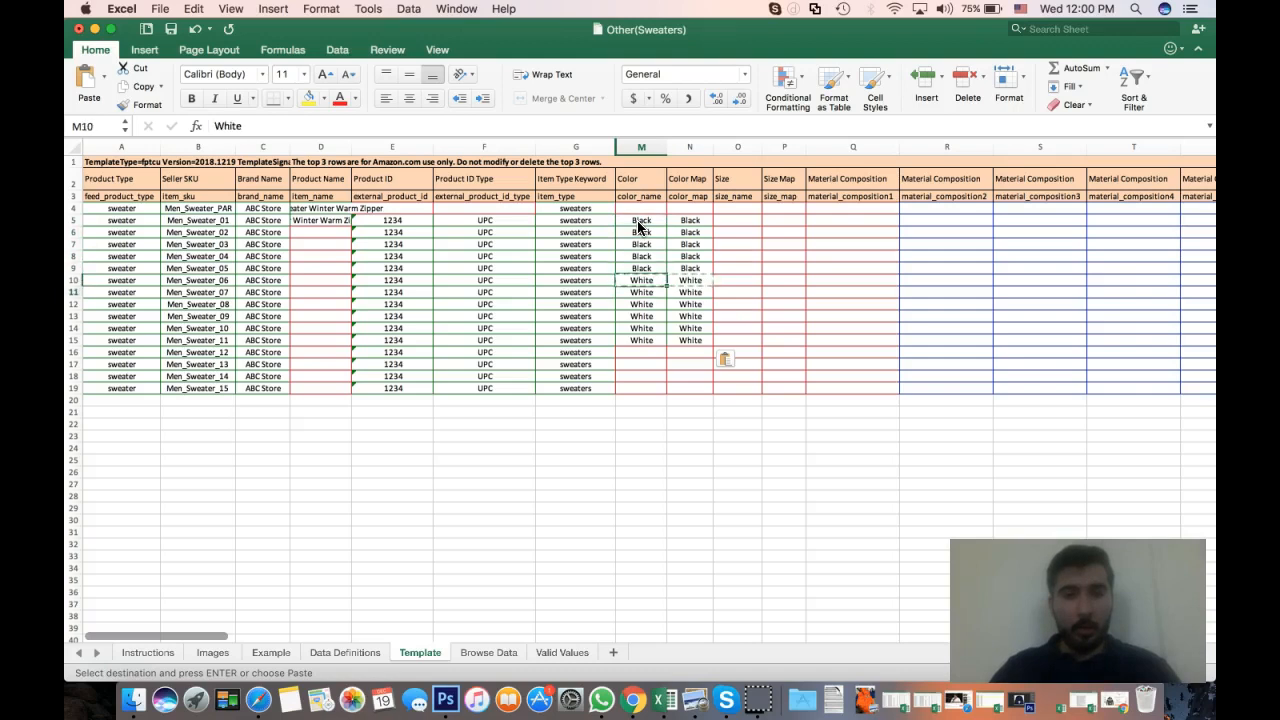
pyautogui.press('Down')
pyautogui.press('Down')
pyautogui.hotkey('shift', 'Right')
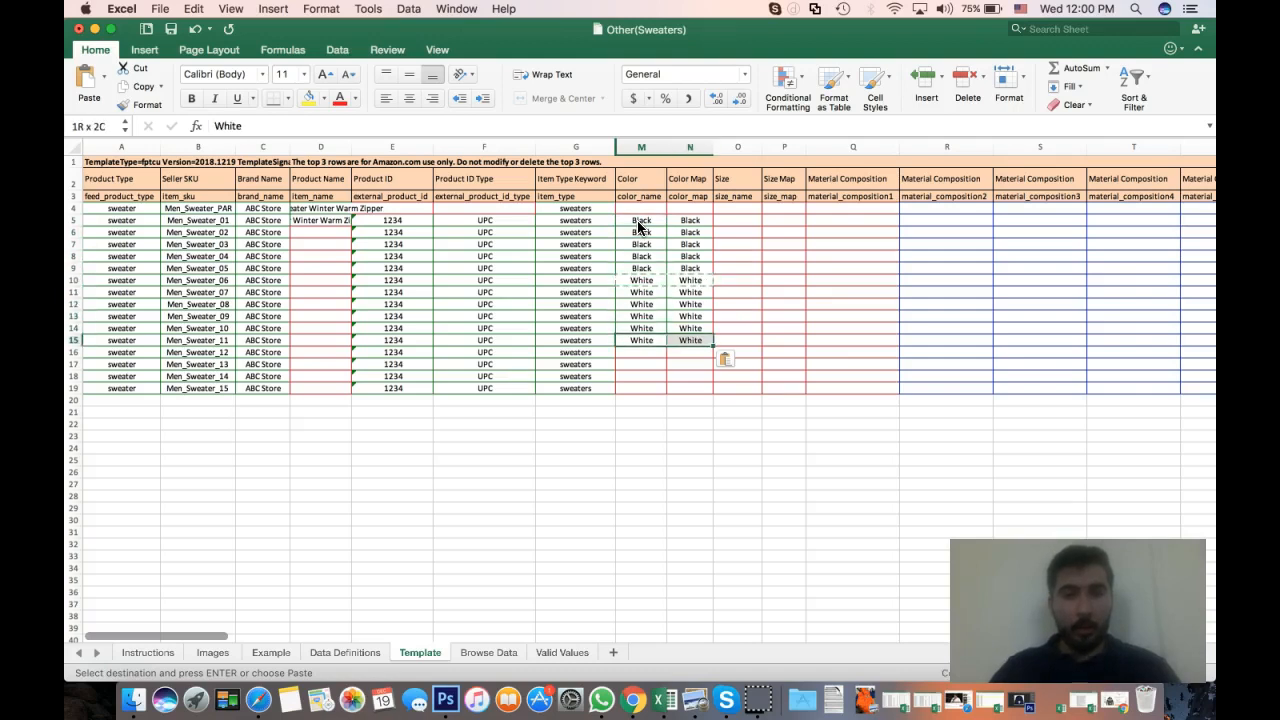
pyautogui.press('Delete')
# Enter Gray as both the color in M15 and the color map in N15
pyautogui.press('Down')
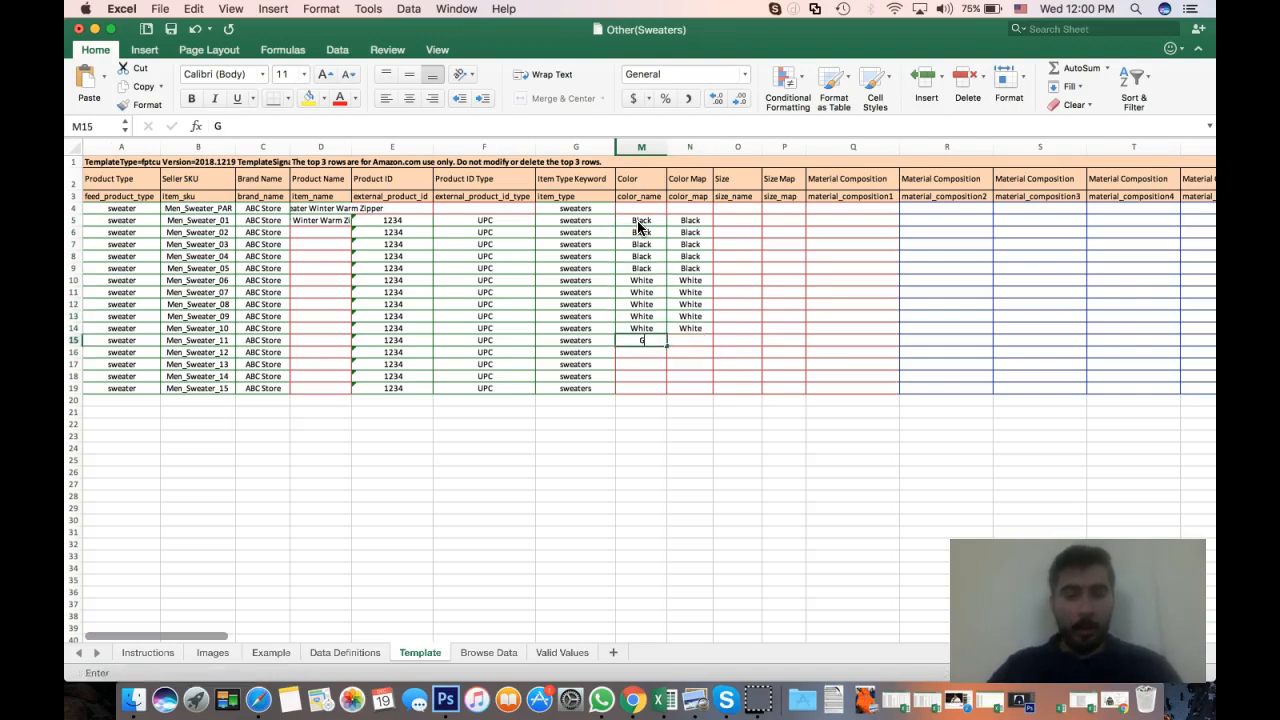
pyautogui.press('Tab')
pyautogui.write('Gray')
pyautogui.press('Return')
# Copy Gray from M15:N15 down both color columns through row 19
pyautogui.press('Left')
pyautogui.press('Up')
pyautogui.press('Right')
pyautogui.hotkey('shift', 'Right')
pyautogui.press('super+c')
pyautogui.hotkey('shift', 'Down')
pyautogui.hotkey('shift', 'Down')
pyautogui.hotkey('shift', 'Down')
pyautogui.hotkey('shift', 'Down')
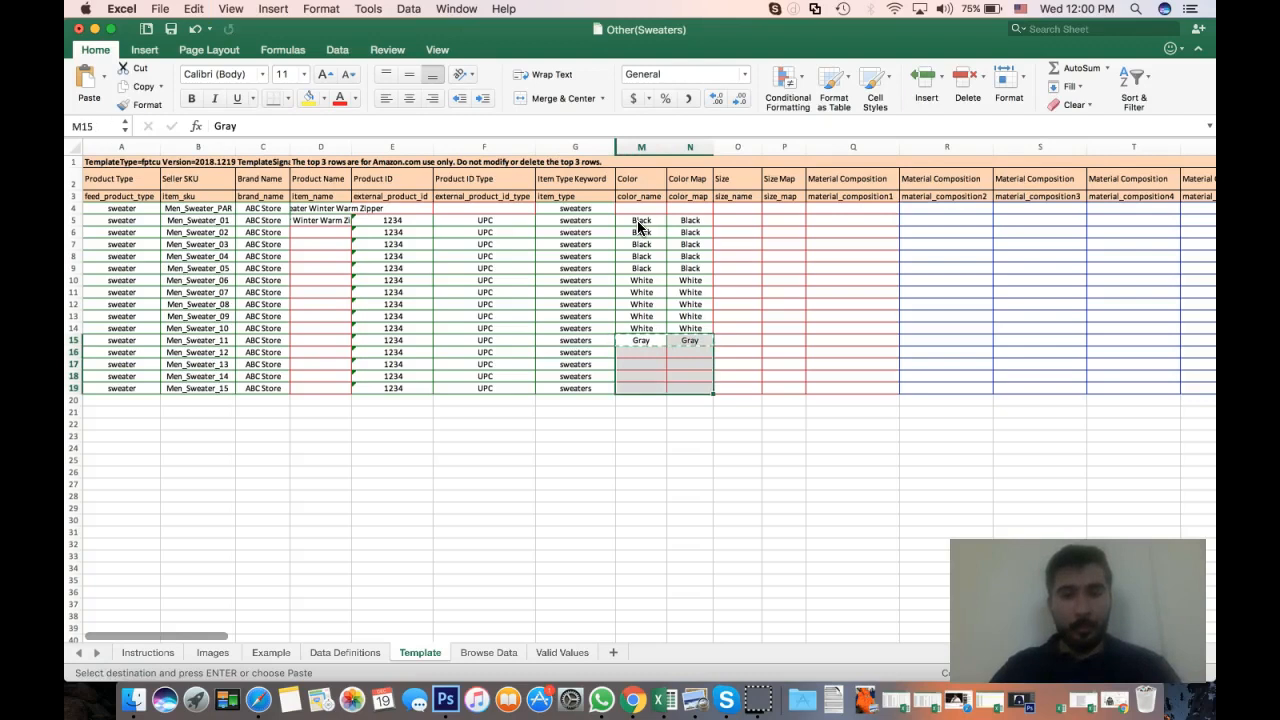
pyautogui.press('super+v')
# Enter sizes S and M for the first two Black variations in O5 and O6
pyautogui.press('Right')
pyautogui.press('Right')
pyautogui.press('Up')
pyautogui.press('Up')
pyautogui.press('Up')
pyautogui.press('Up')
pyautogui.press('Up')
pyautogui.press('Up')
pyautogui.press('Up')
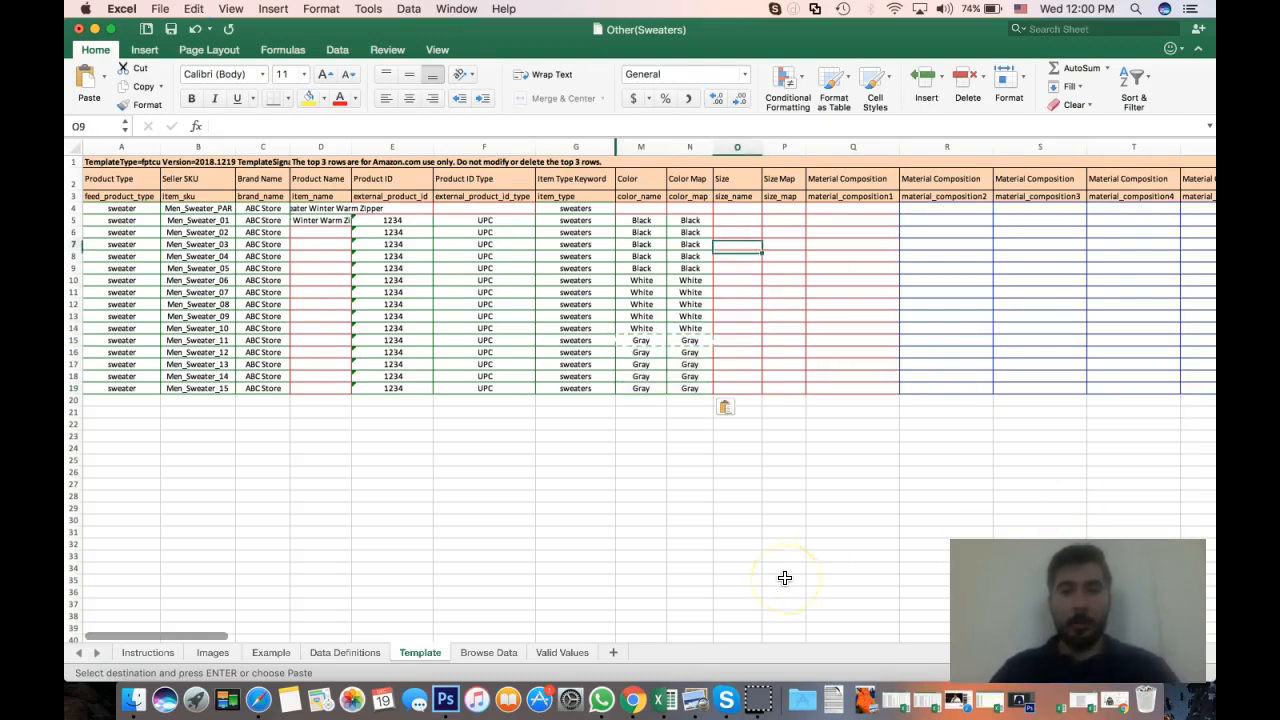
pyautogui.press('Down')
pyautogui.write('5')
pyautogui.press('Return')
pyautogui.write('M')
pyautogui.press('Return')
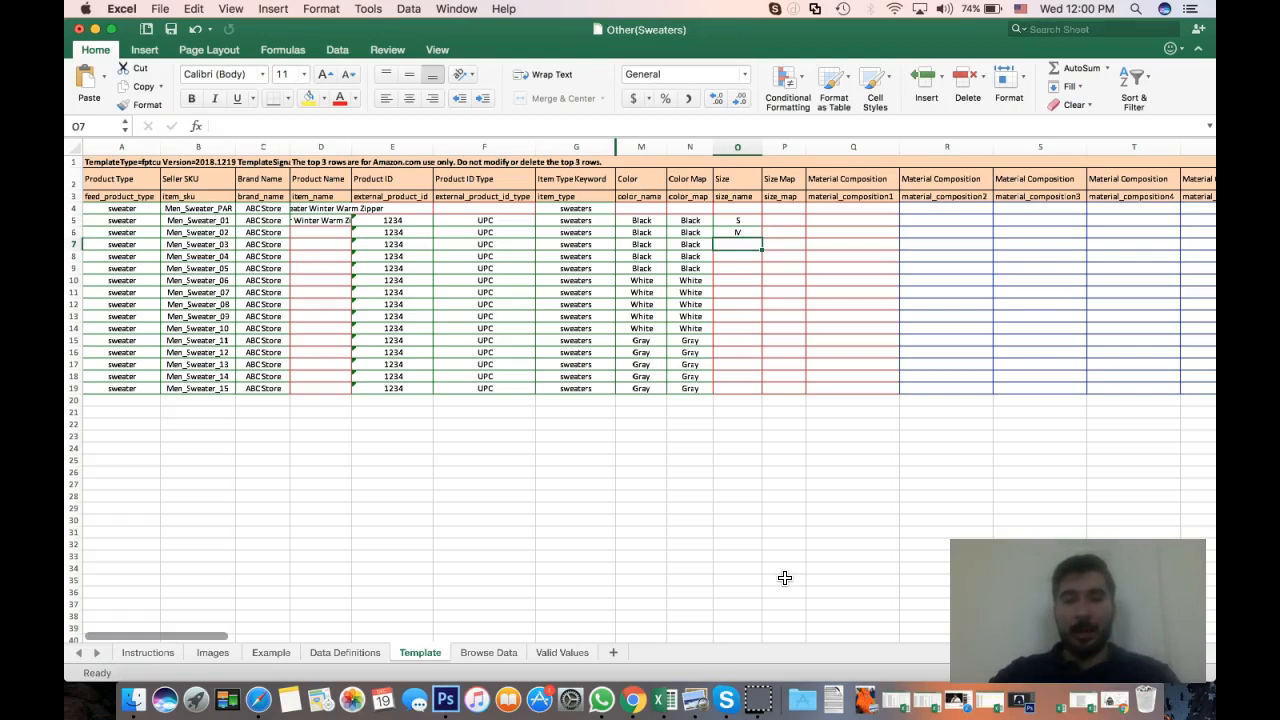
# Enter sizes L, XL and XXL for the remaining Black variations in O7:O9
pyautogui.click(731, 224)
pyautogui.click(789, 224)
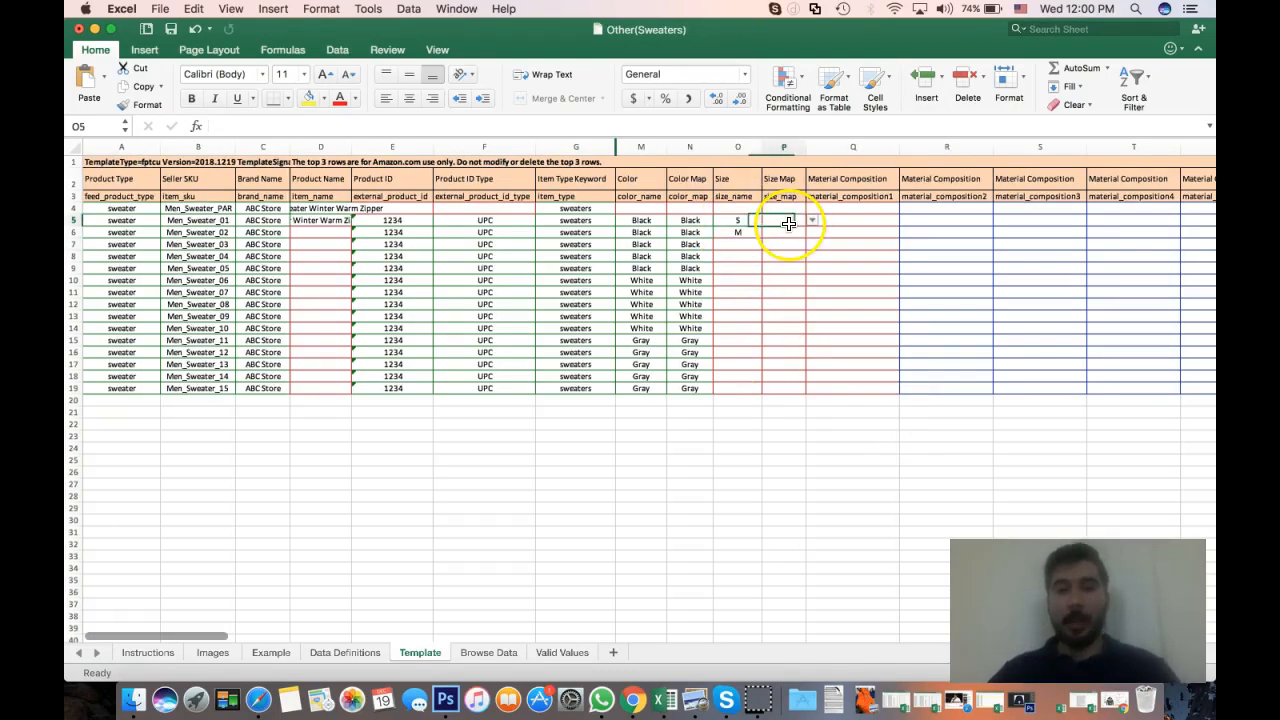
pyautogui.press('Left')
pyautogui.press('Down')
pyautogui.press('Down')
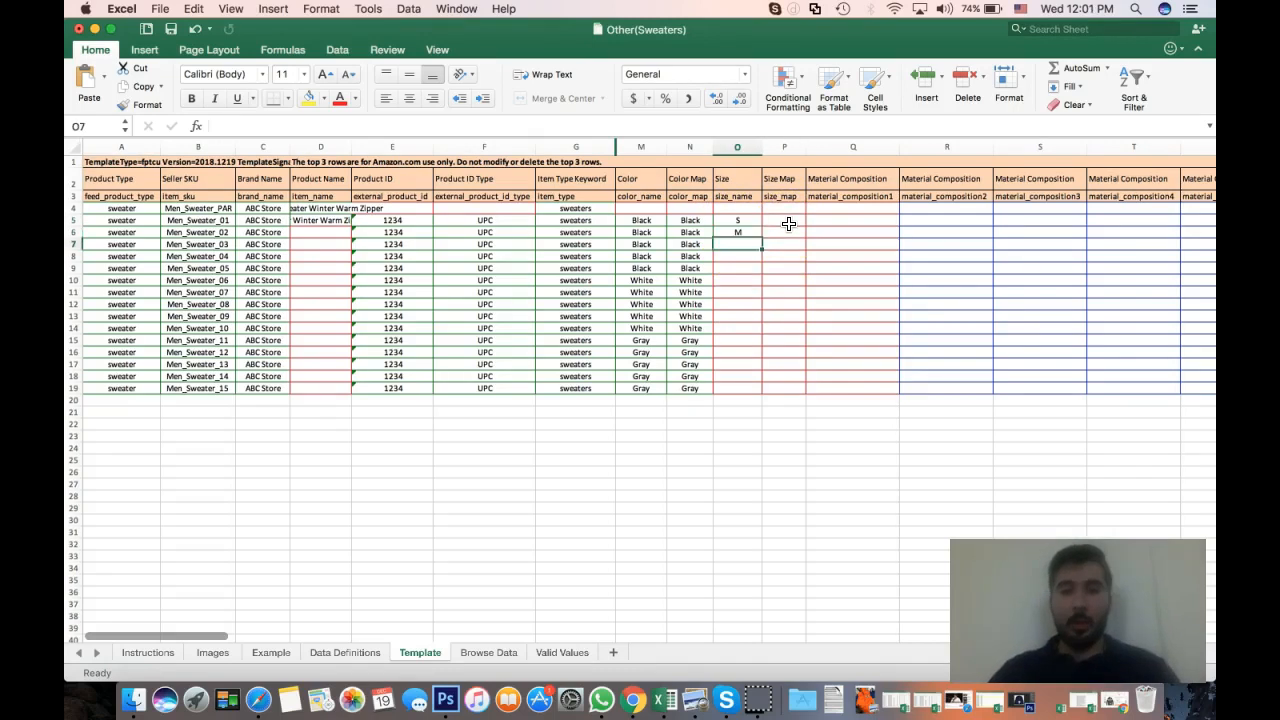
pyautogui.press('Return')
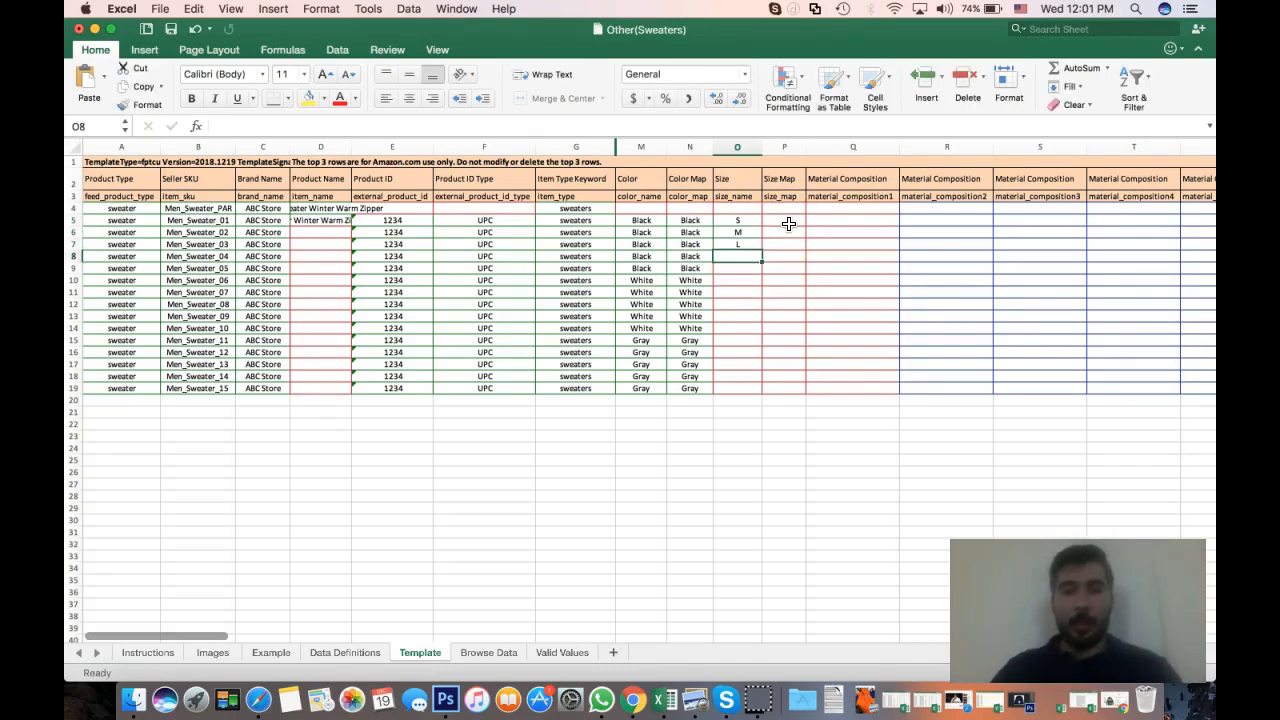
pyautogui.press('Return')
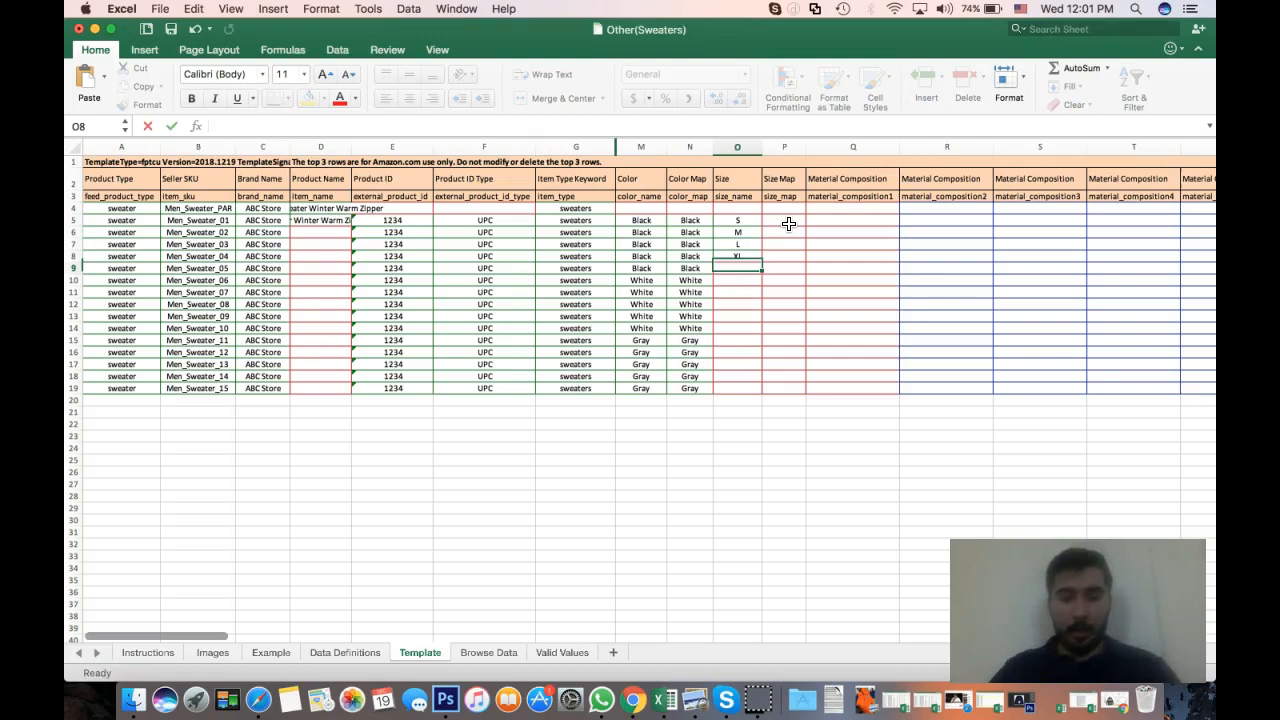
pyautogui.press('Return')
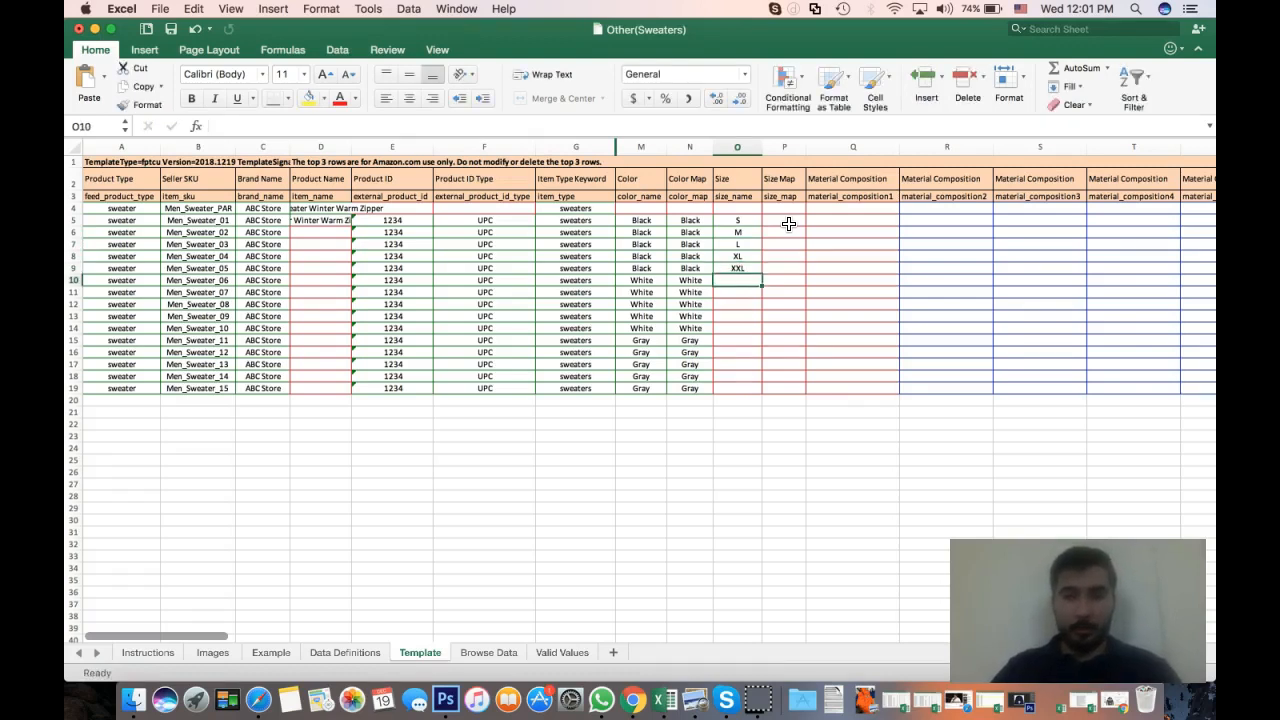
# Check the available sizes on the AliExpress listing in Chrome and minimize its window again
pyautogui.press('Up')
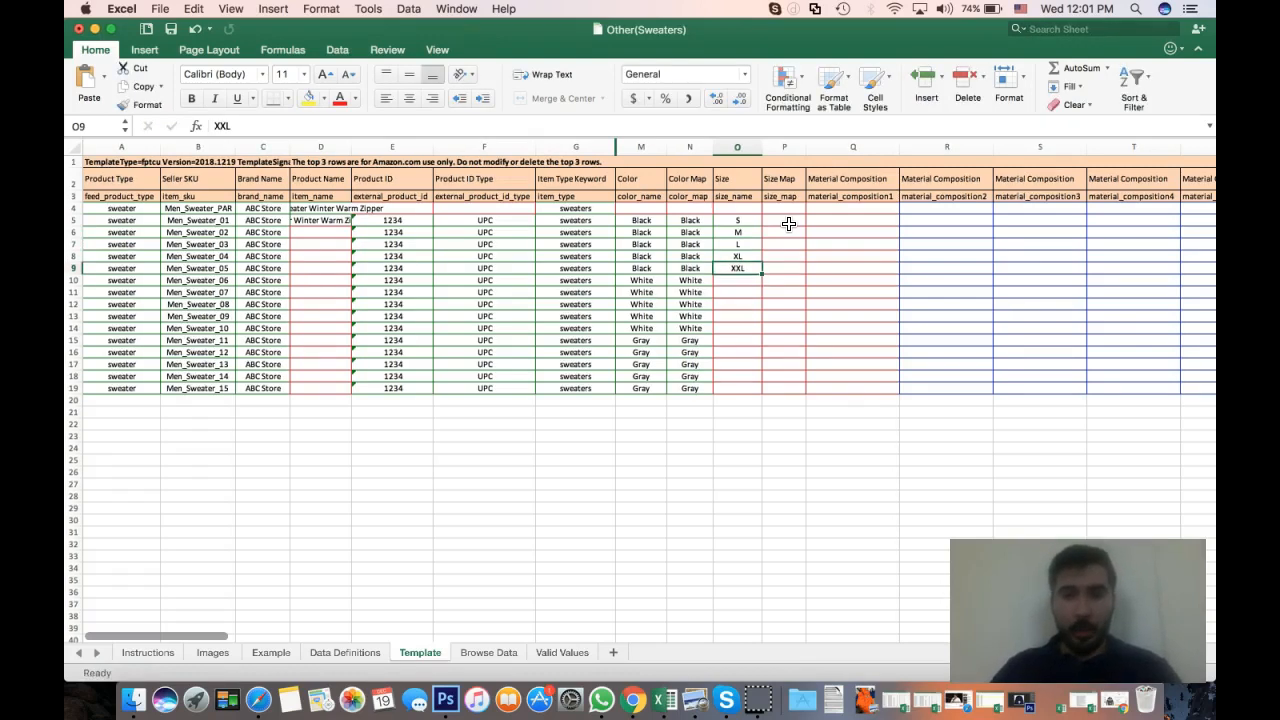
pyautogui.click(646, 698)
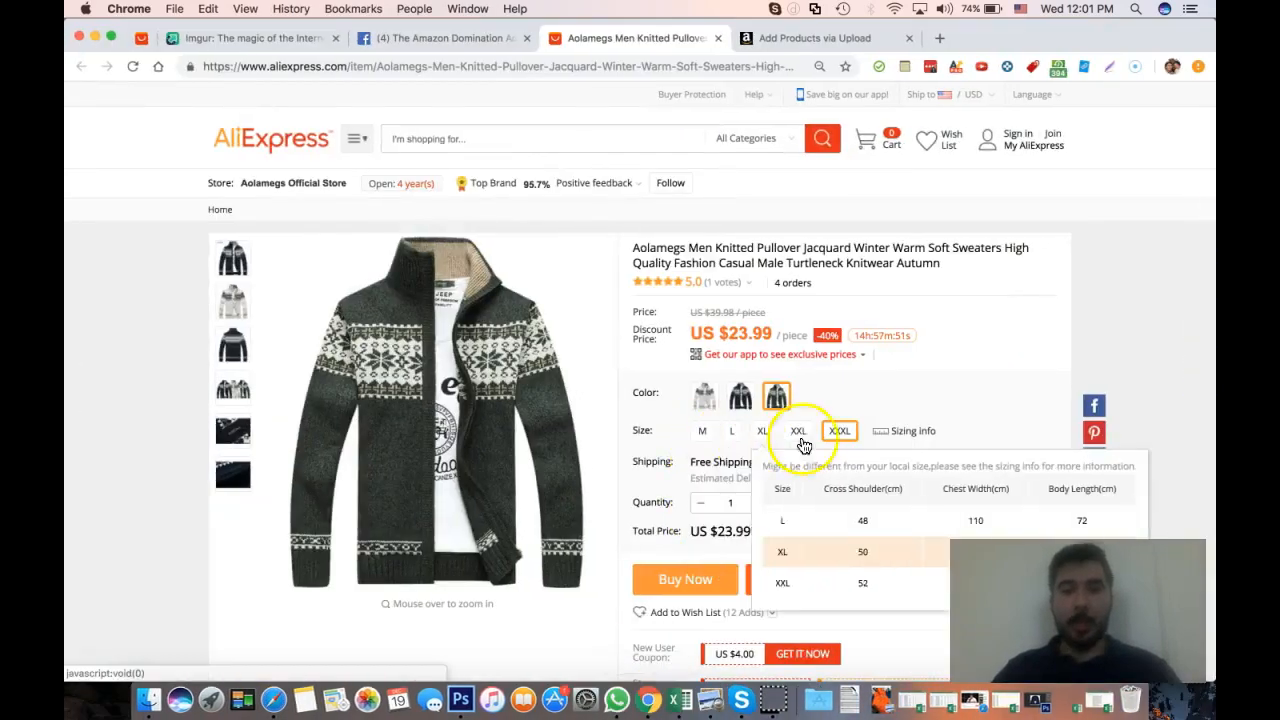
pyautogui.click(95, 37)
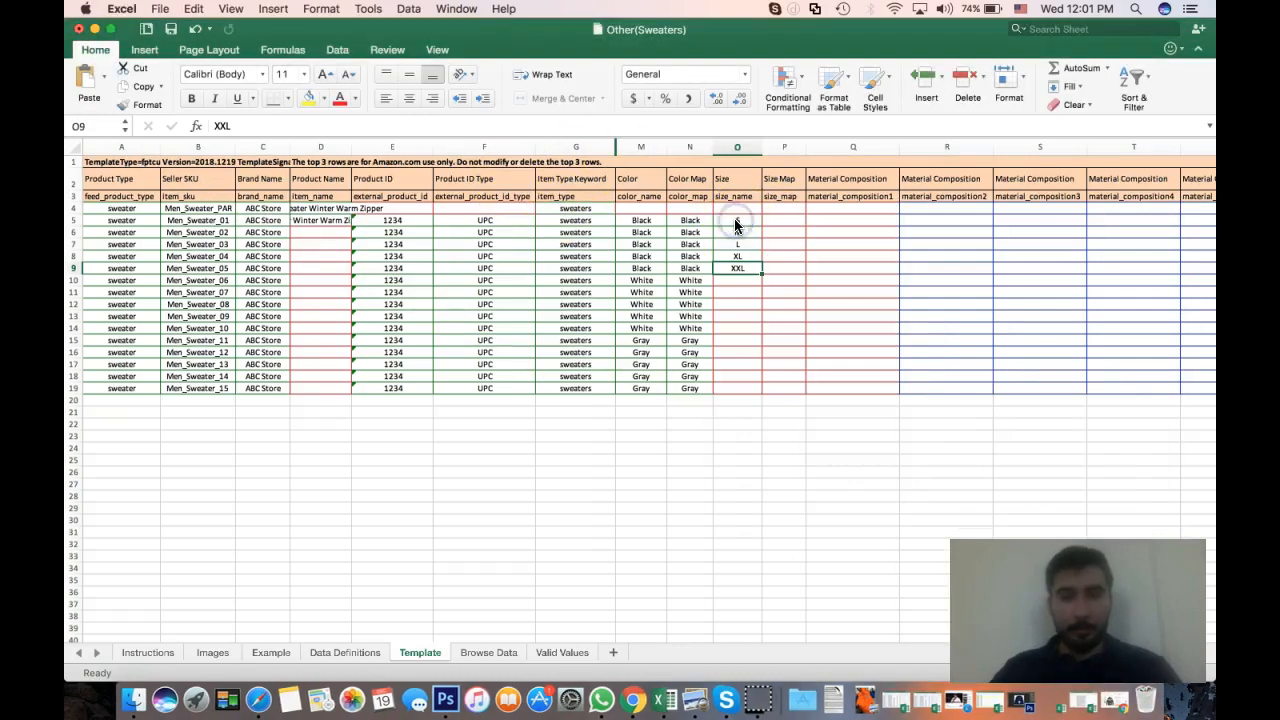
# Replace the Black variations' sizes in O5:O9 with M, L, XL, XXL and XXXL
pyautogui.click(736, 222)
pyautogui.doubleClick(736, 222)
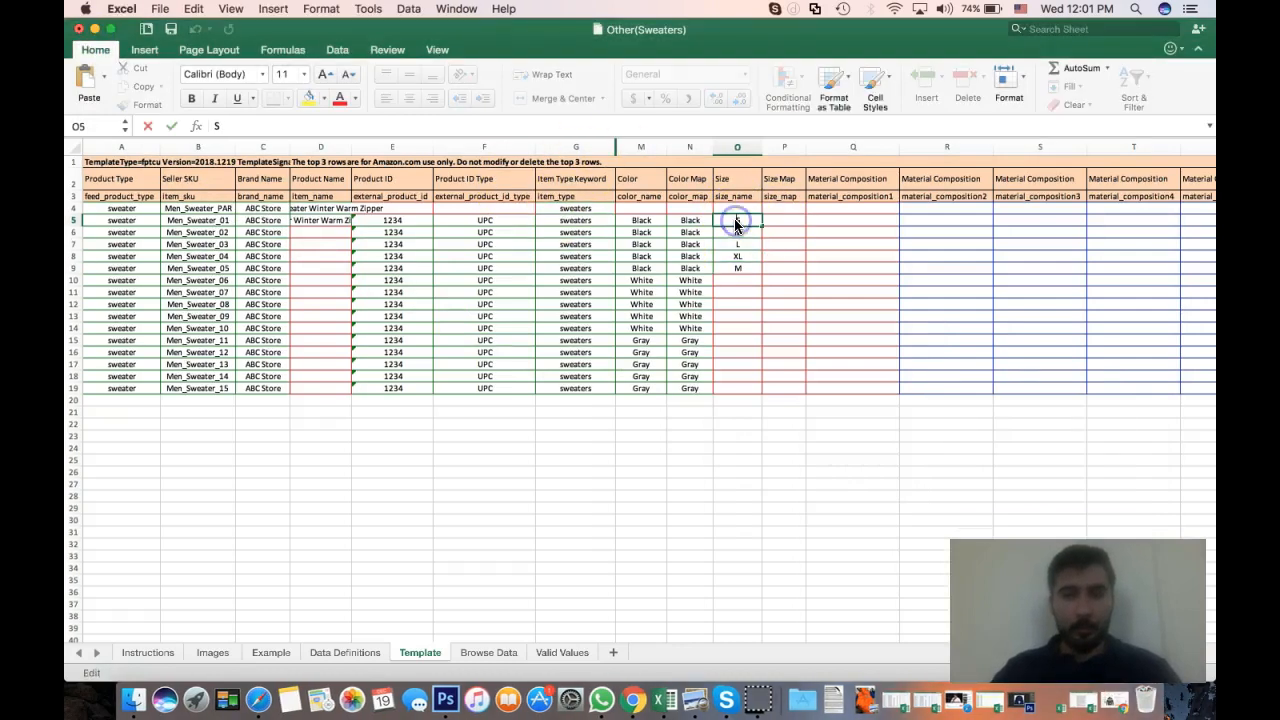
pyautogui.write('M')
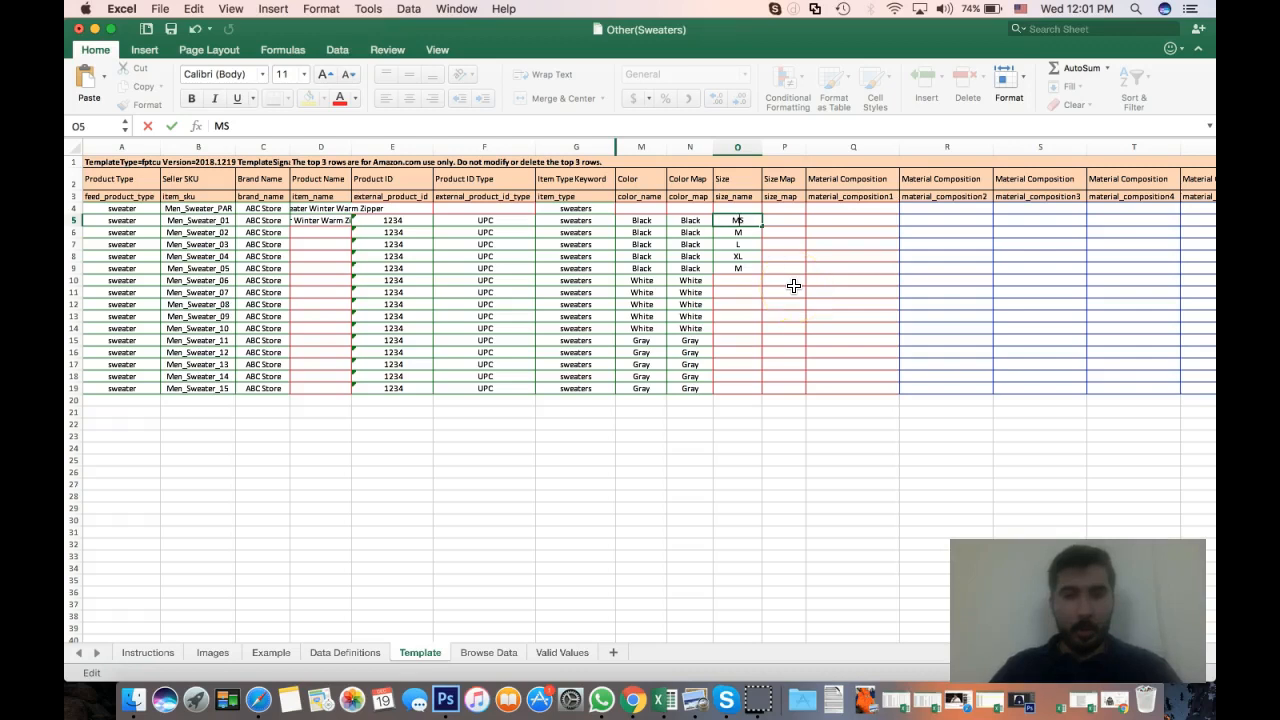
pyautogui.press('Return')
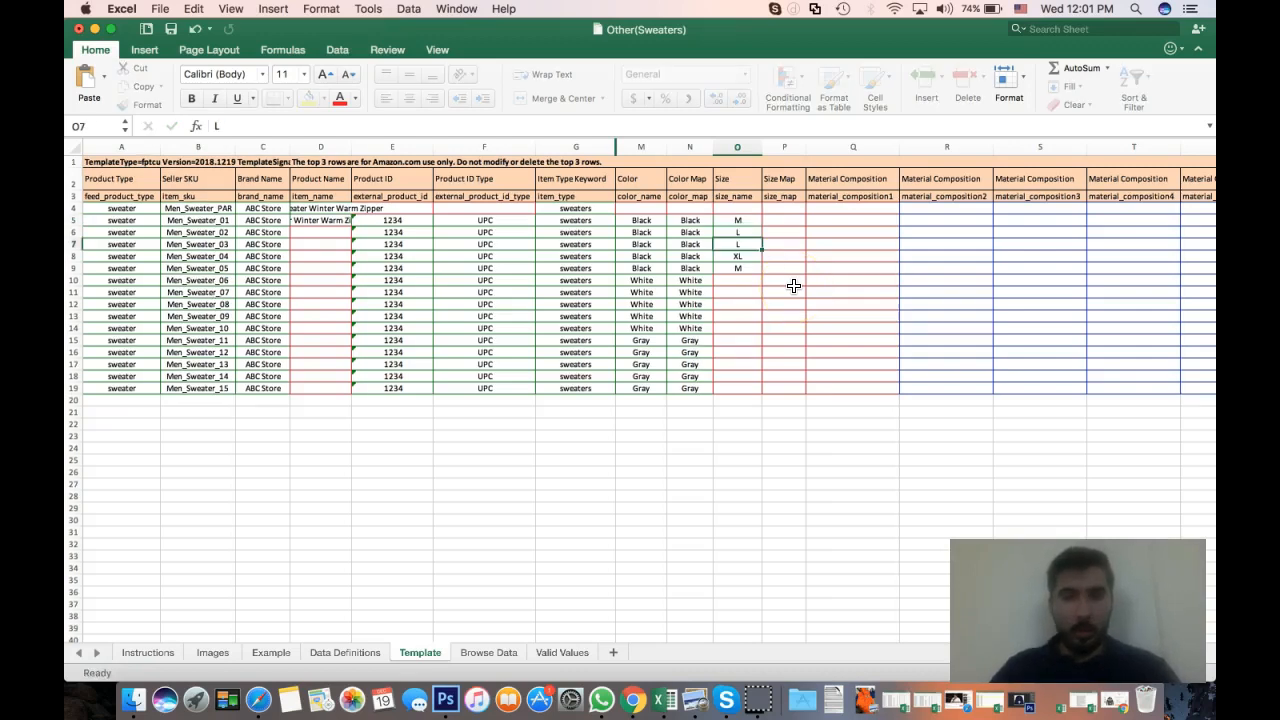
pyautogui.press('Return')
pyautogui.write('XL')
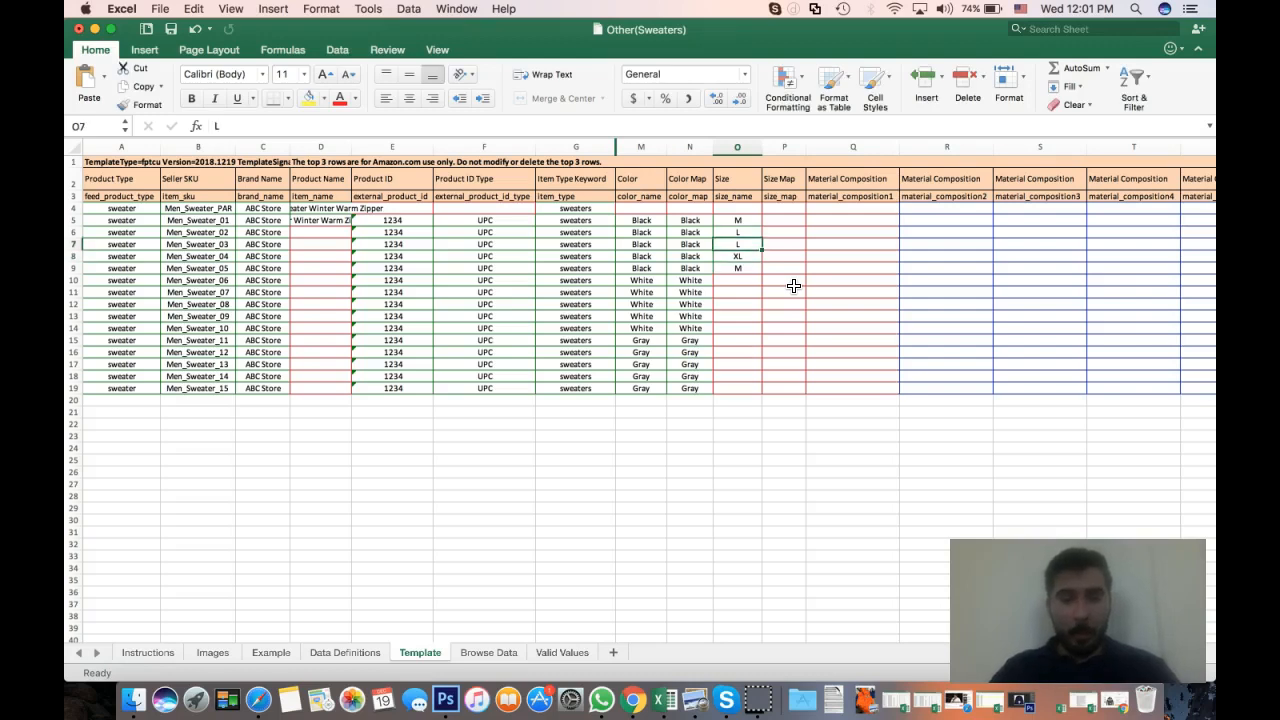
pyautogui.press('Return')
pyautogui.write('XLX')
pyautogui.press('BackSpace')
pyautogui.press('BackSpace')
pyautogui.write('XL')
pyautogui.press('Return')
pyautogui.write('XXXL')
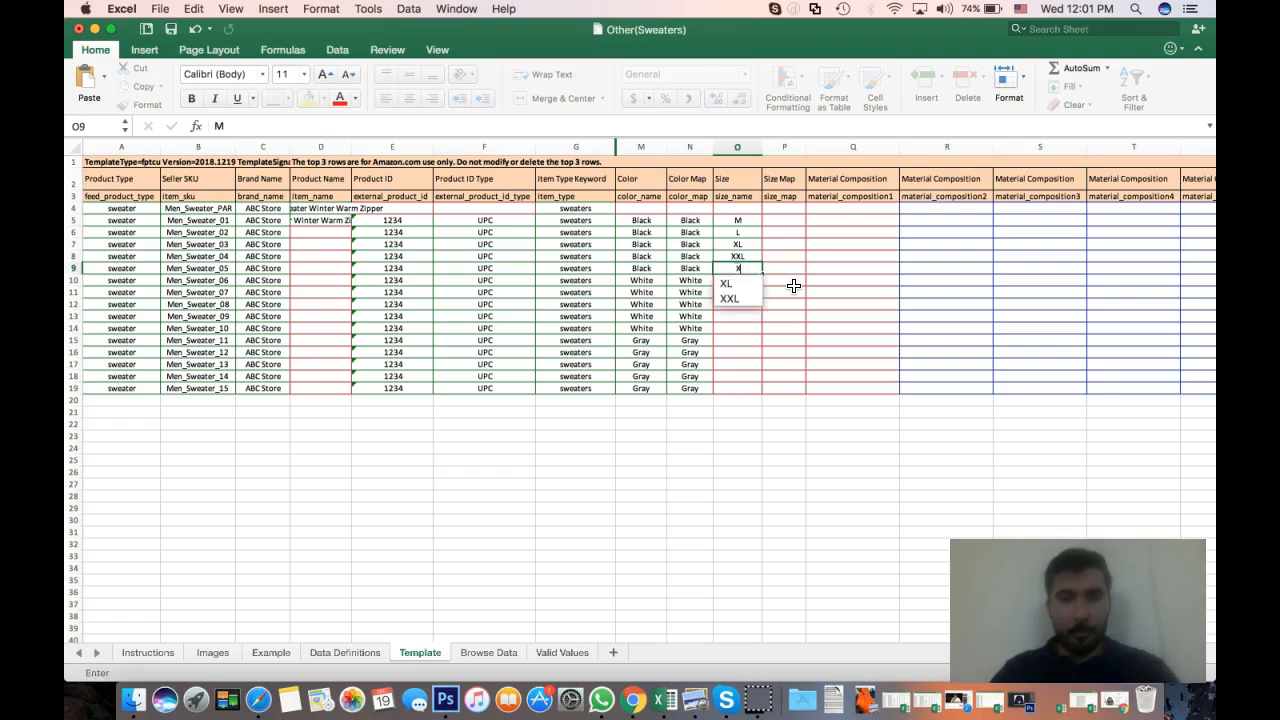
pyautogui.press('Return')
# Set the size map to Medium in P5 and Large in P6
pyautogui.press('Up')
pyautogui.press('Up')
pyautogui.press('Up')
pyautogui.press('Up')
pyautogui.press('Up')
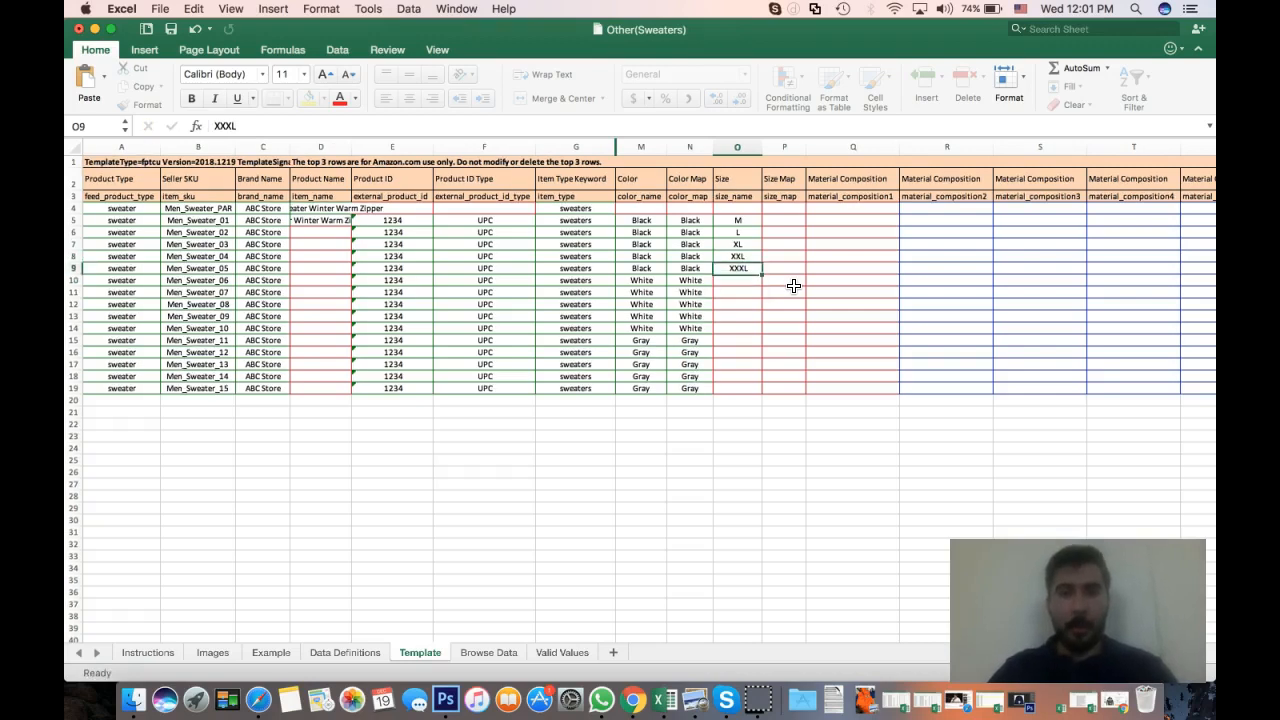
pyautogui.press('Right')
pyautogui.write('Med')
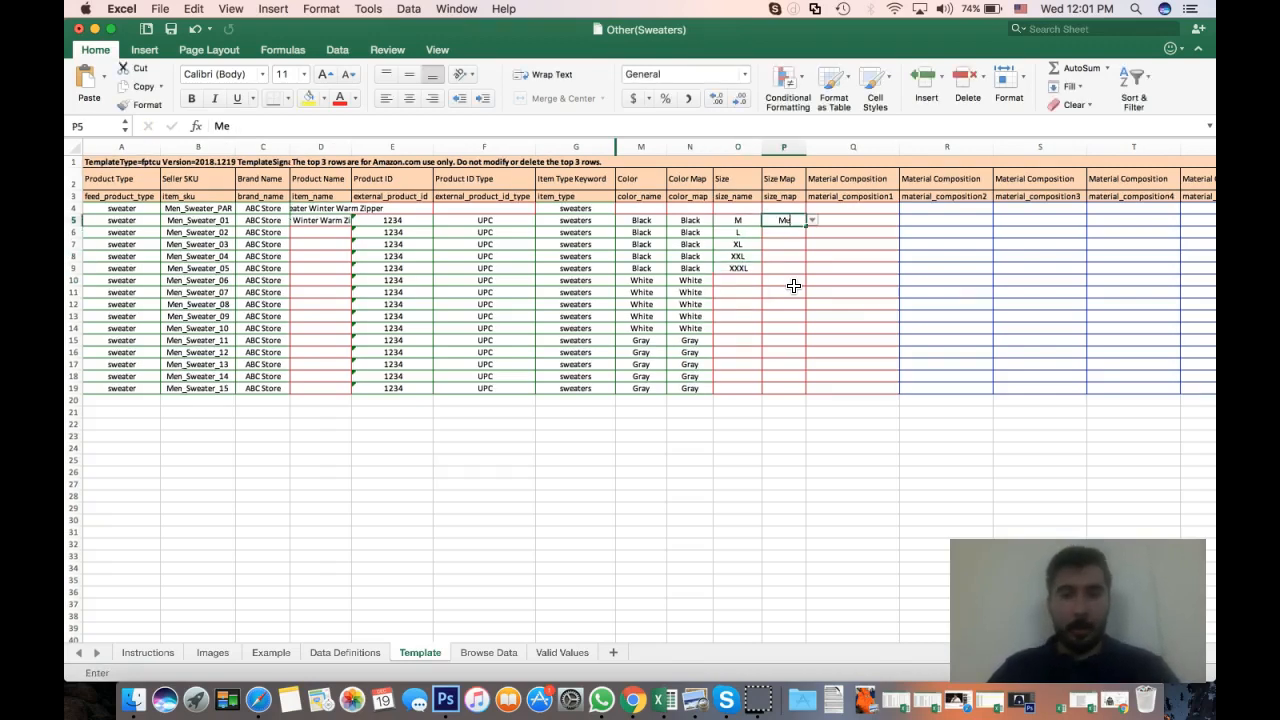
pyautogui.press('Escape')
pyautogui.click(812, 220)
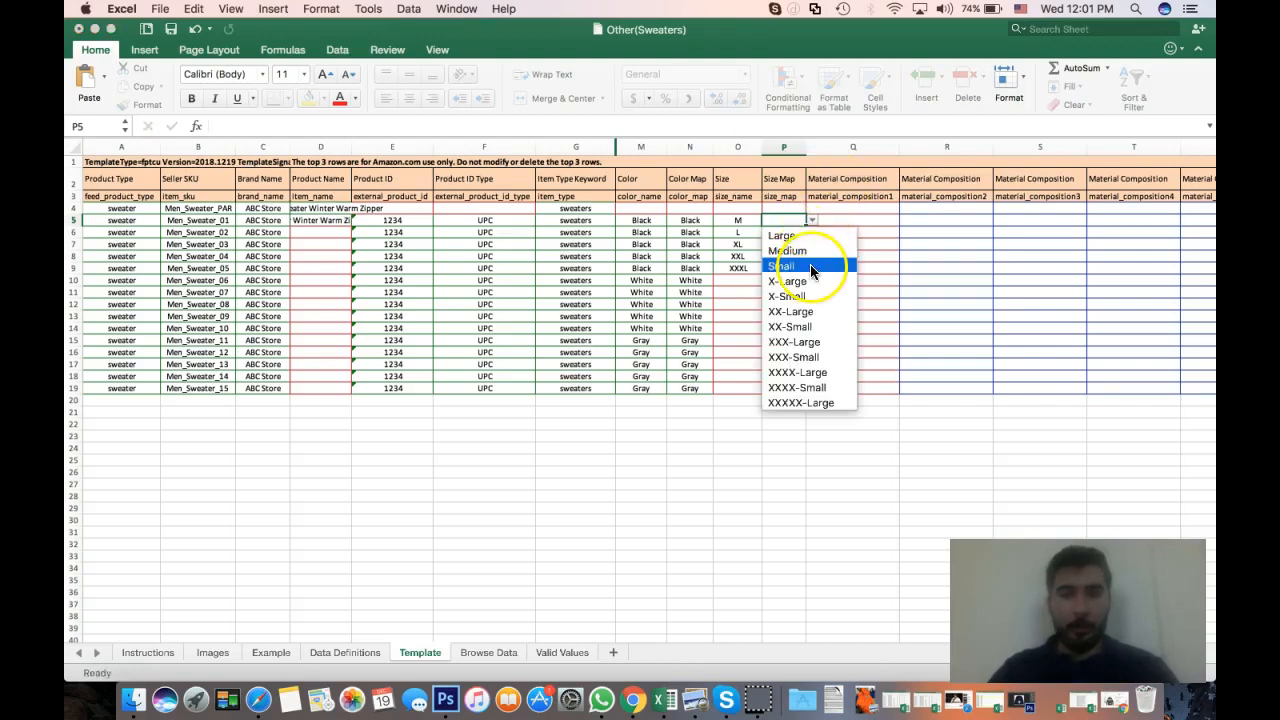
pyautogui.click(806, 250)
pyautogui.click(776, 232)
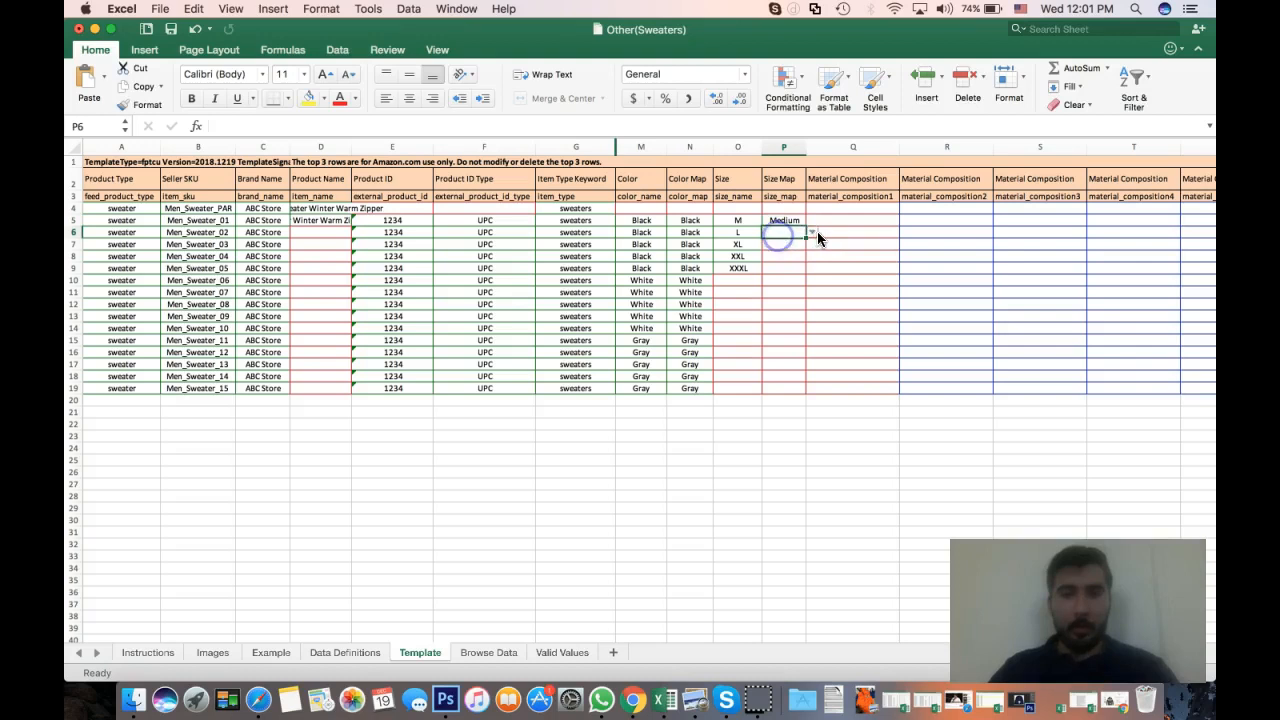
pyautogui.click(811, 232)
pyautogui.click(800, 246)
# Set the size map for P7:P9 to X-Large, XX-Large and XXX-Large
pyautogui.click(783, 246)
pyautogui.click(811, 244)
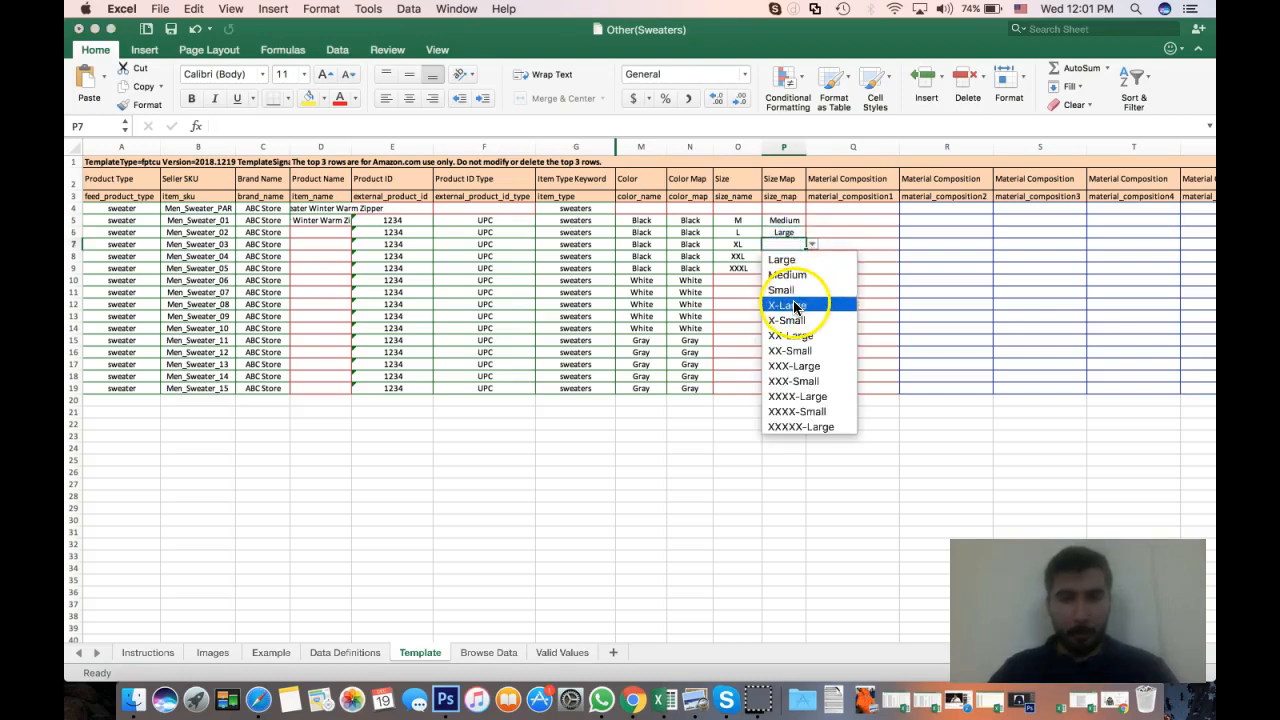
pyautogui.click(795, 306)
pyautogui.click(785, 257)
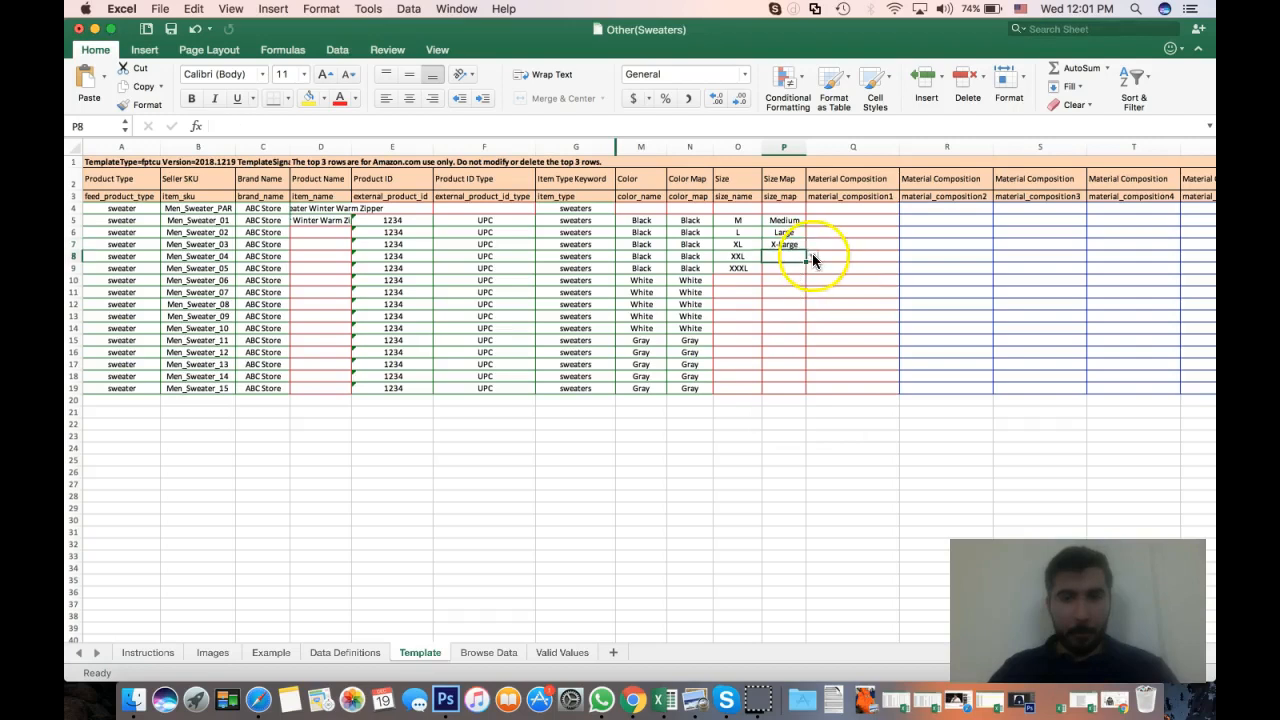
pyautogui.click(811, 256)
pyautogui.click(810, 348)
pyautogui.click(798, 268)
pyautogui.click(811, 268)
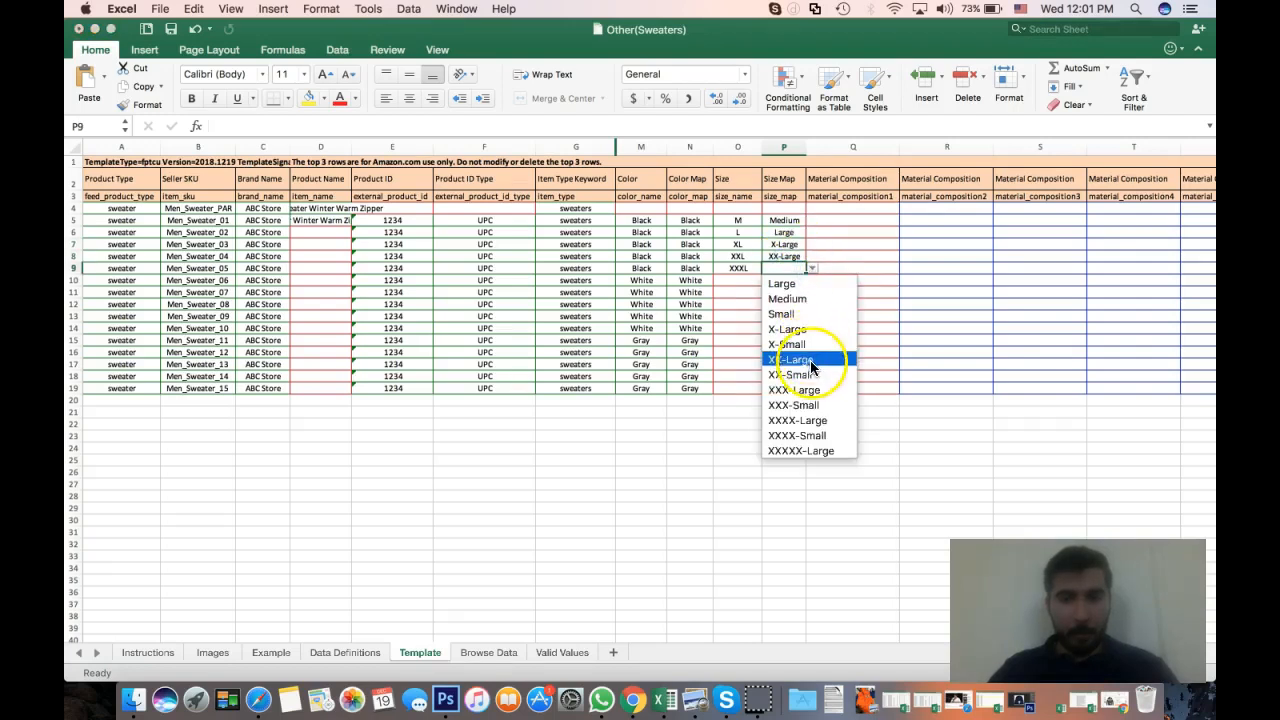
pyautogui.click(814, 390)
pyautogui.click(796, 324)
# Copy the sizes and size maps from O5:P9 to the White rows 10–14 and the Gray rows 15–19
pyautogui.click(740, 282)
pyautogui.press('Up')
pyautogui.press('Up')
pyautogui.press('Up')
pyautogui.press('Up')
pyautogui.press('Up')
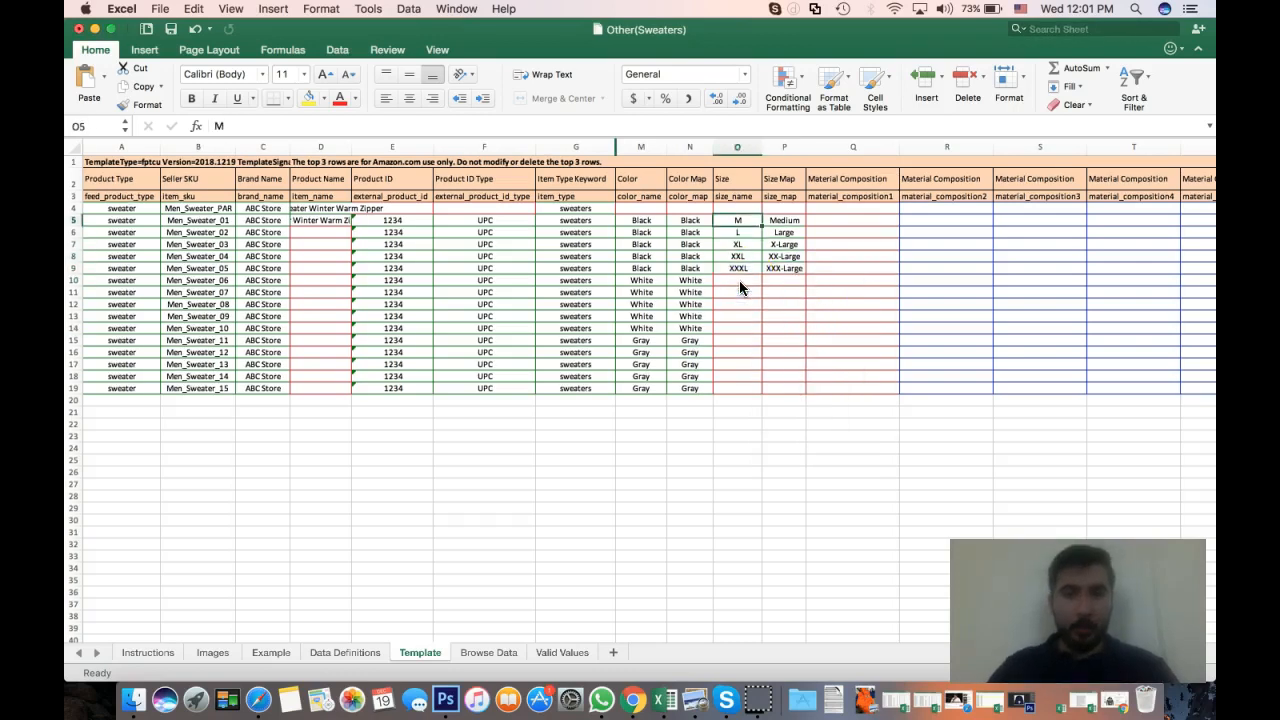
pyautogui.hotkey('shift', 'Right')
pyautogui.hotkey('shift', 'Down')
pyautogui.hotkey('shift', 'Down')
pyautogui.hotkey('shift', 'Down')
pyautogui.hotkey('shift', 'Down')
pyautogui.press('super+c')
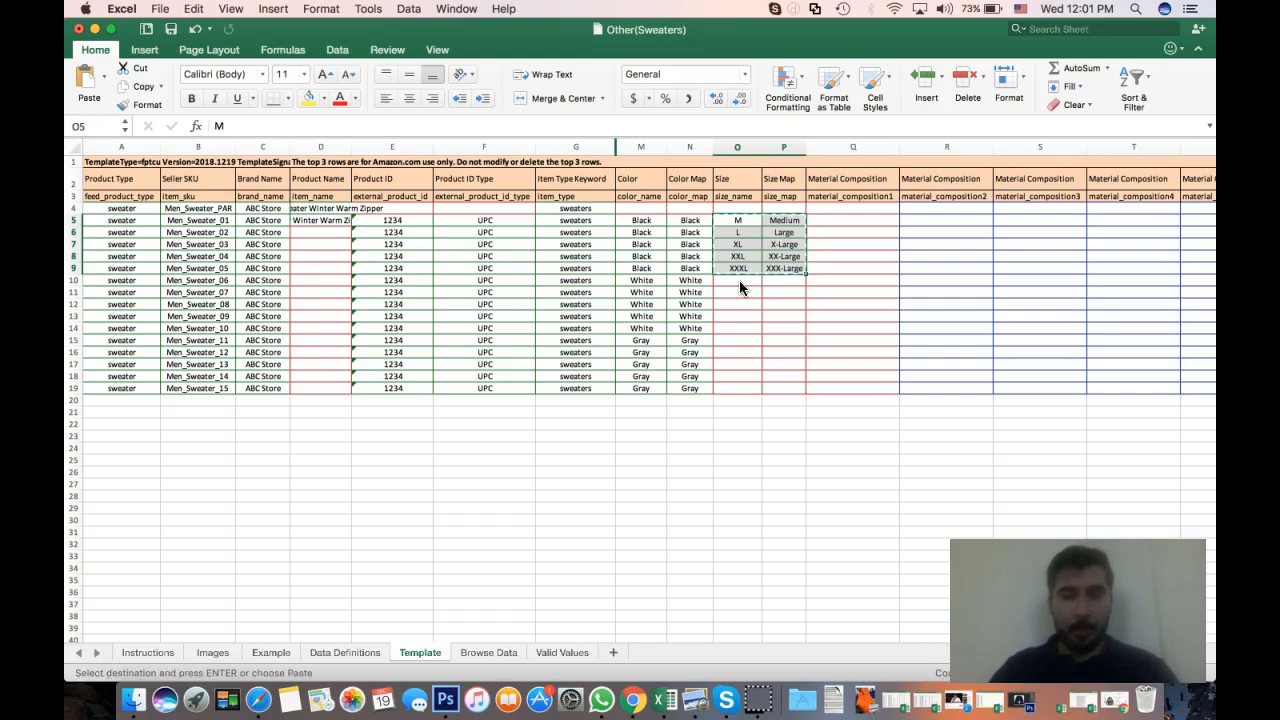
pyautogui.click(739, 280)
pyautogui.press('super+v')
pyautogui.press('Down')
pyautogui.press('Down')
pyautogui.press('Down')
pyautogui.press('Down')
pyautogui.press('Down')
pyautogui.press('super+v')
pyautogui.press('Right')
pyautogui.press('Right')
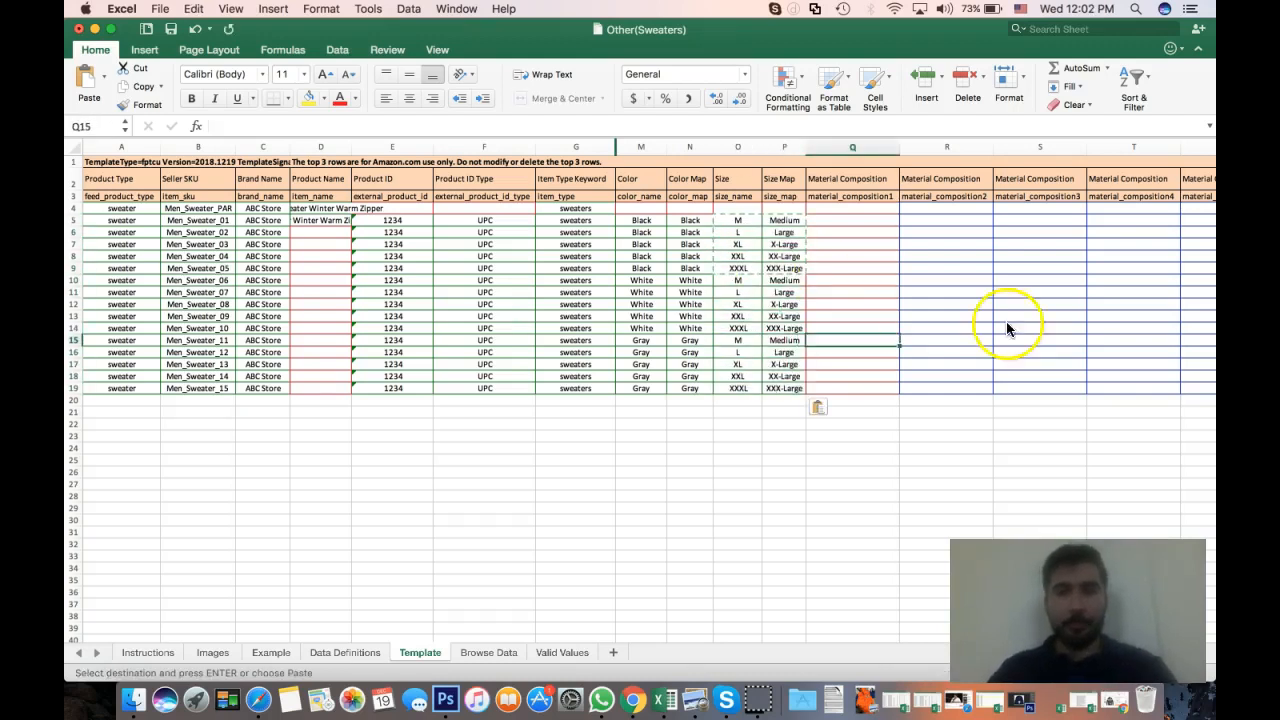
# Hide the ten Material Composition columns, Q through Z
pyautogui.hscroll(5, 1063, 366)
pyautogui.click(640, 148)
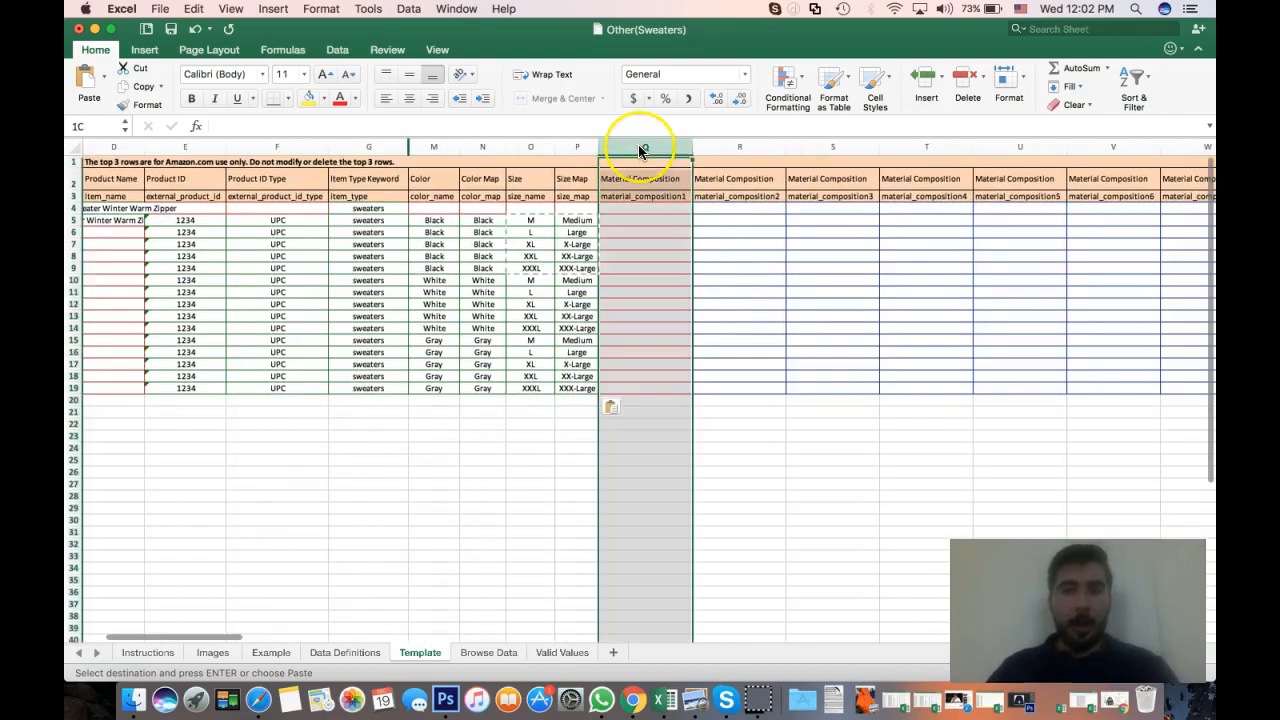
pyautogui.hotkey('shift', 'Right')
pyautogui.hotkey('shift', 'Right')
pyautogui.hotkey('shift', 'Right')
pyautogui.hotkey('shift', 'Right')
pyautogui.hotkey('shift', 'Right')
pyautogui.hotkey('shift', 'Right')
pyautogui.hotkey('shift', 'Right')
pyautogui.hotkey('shift', 'Right')
pyautogui.hotkey('shift', 'Right')
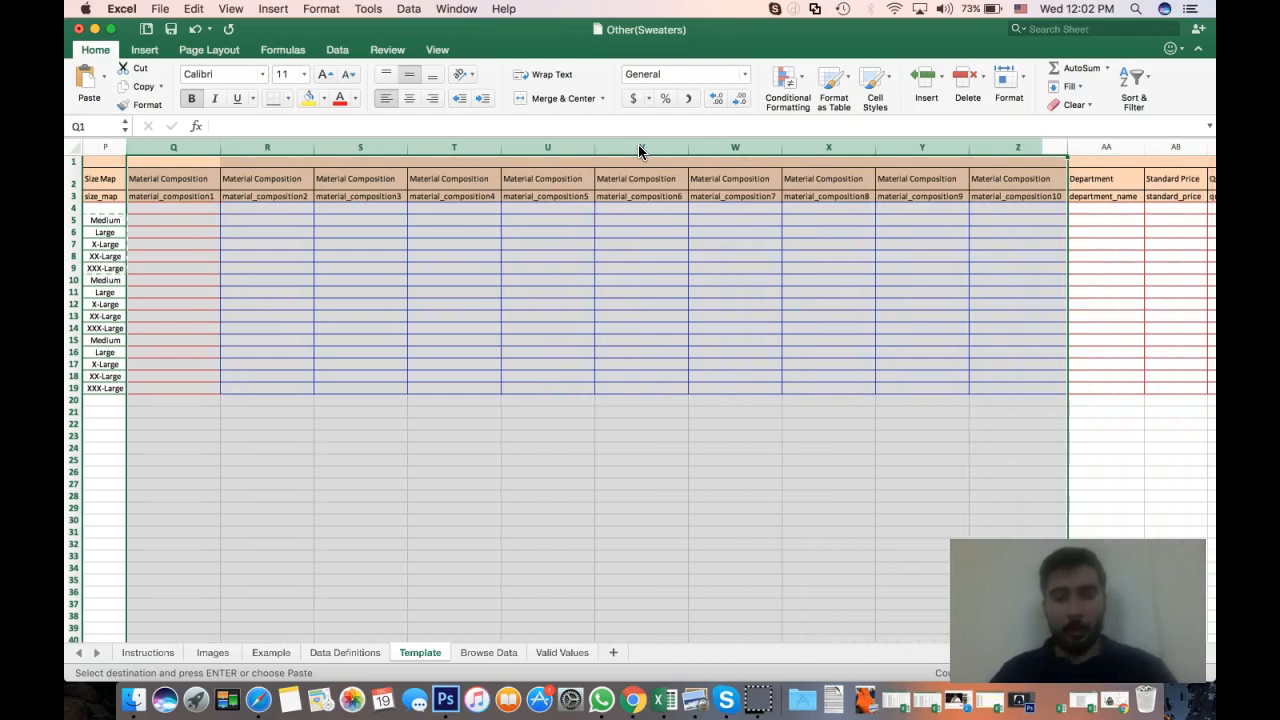
pyautogui.hotkey('ctrl', '0')
pyautogui.hscroll(-10, 369, 225)
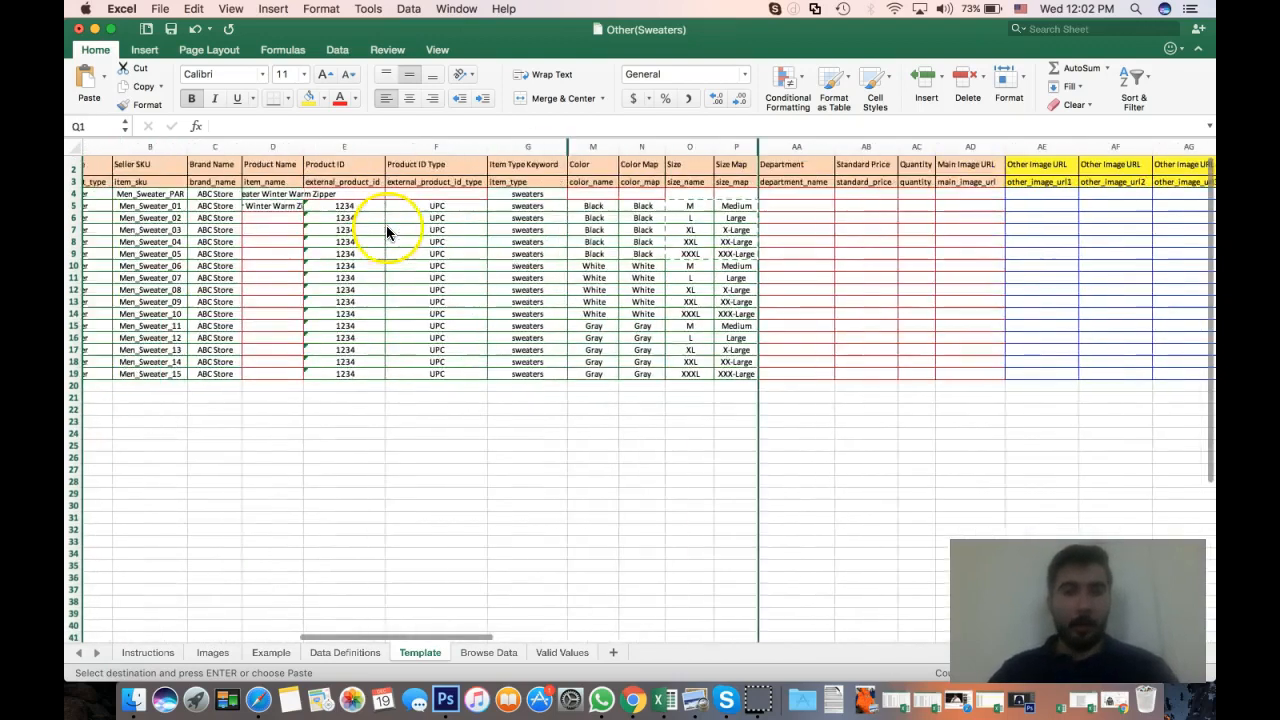
# Set the department of the parent row in AA4 to mens
pyautogui.click(770, 242)
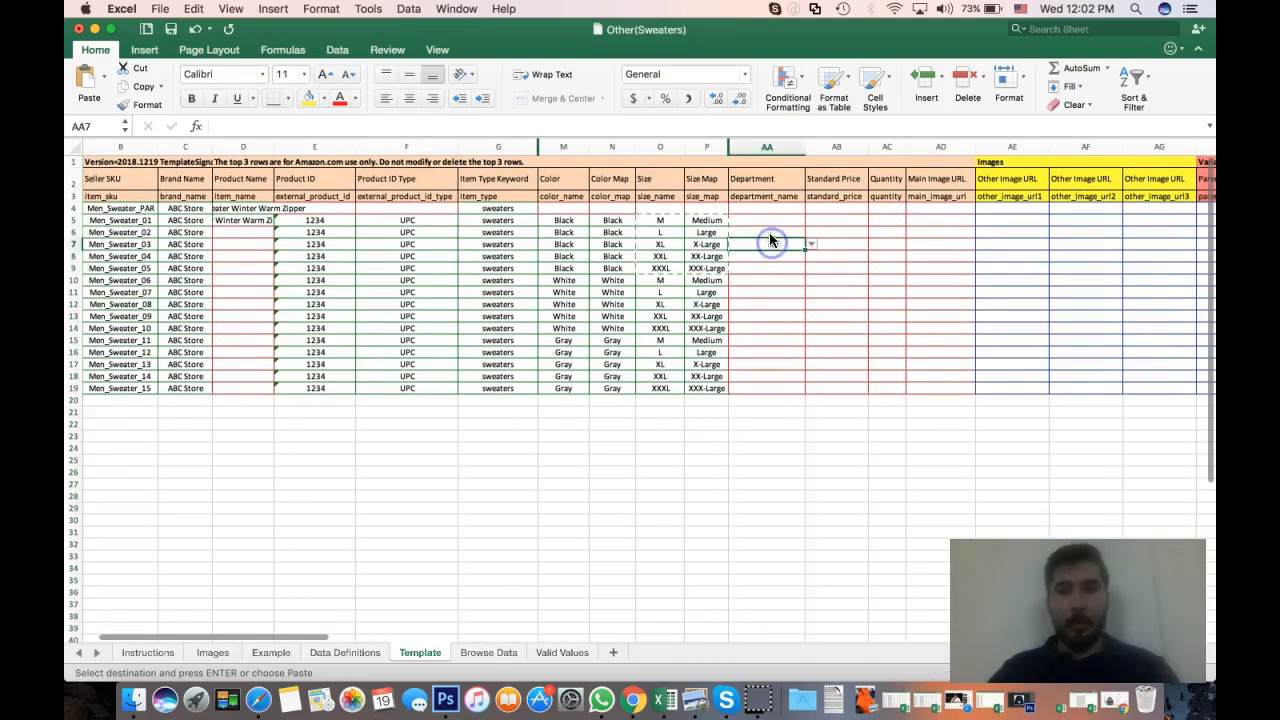
pyautogui.click(755, 213)
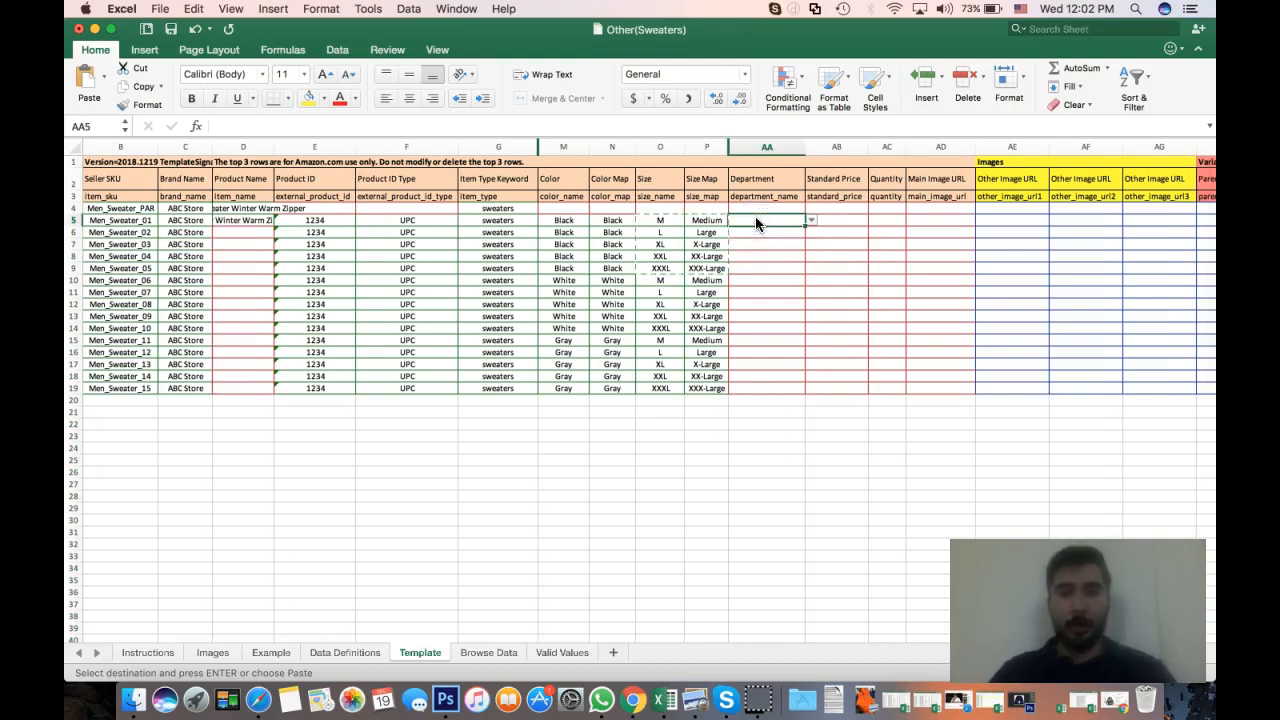
pyautogui.click(475, 256)
pyautogui.click(573, 222)
pyautogui.click(766, 210)
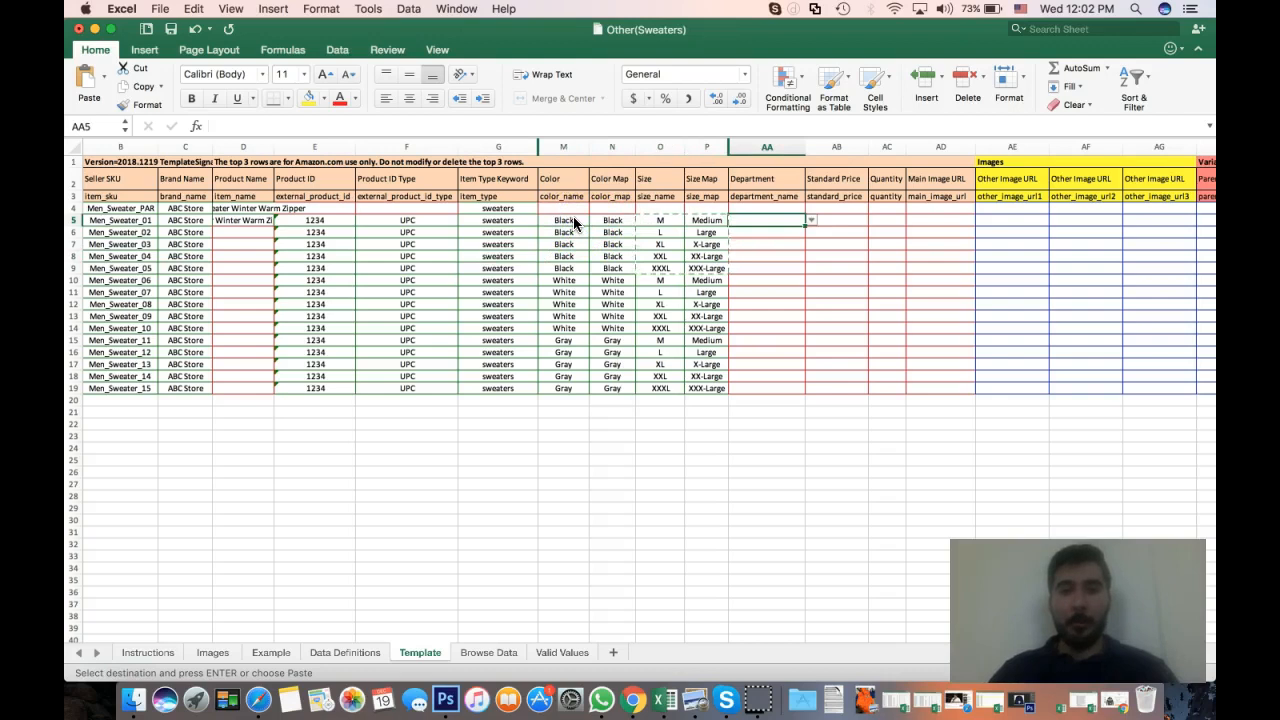
pyautogui.click(811, 207)
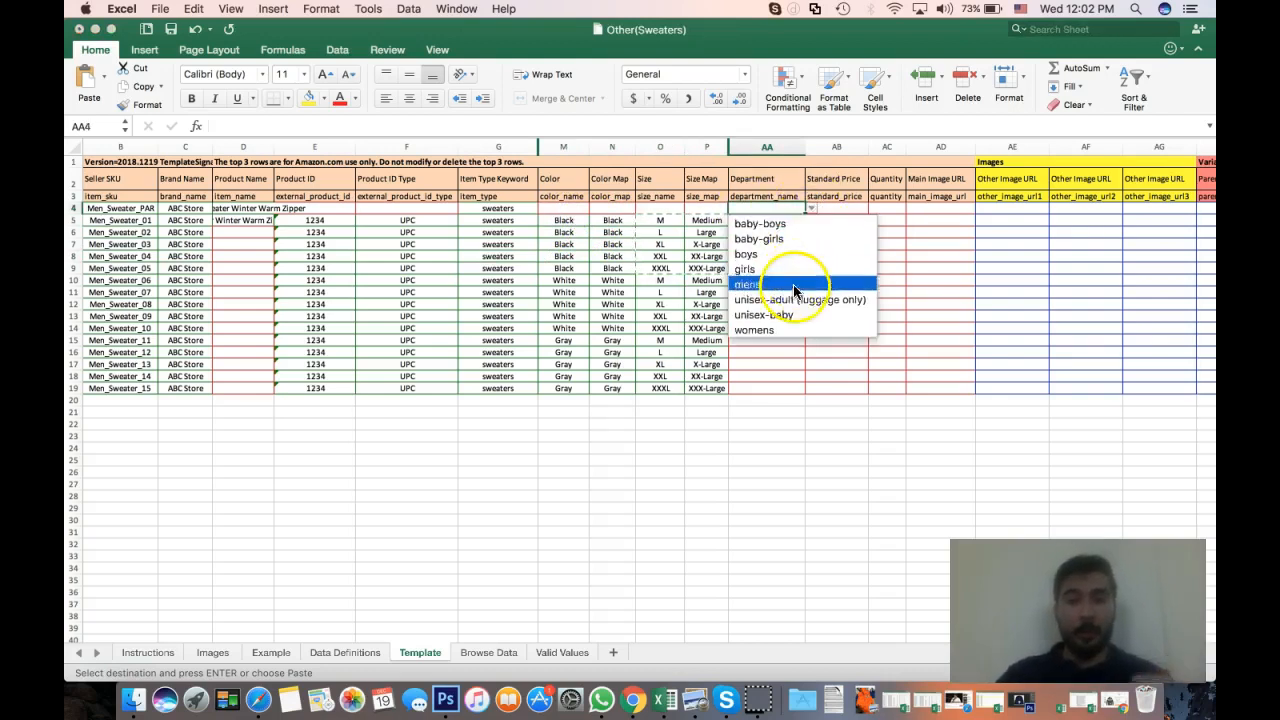
pyautogui.click(816, 207)
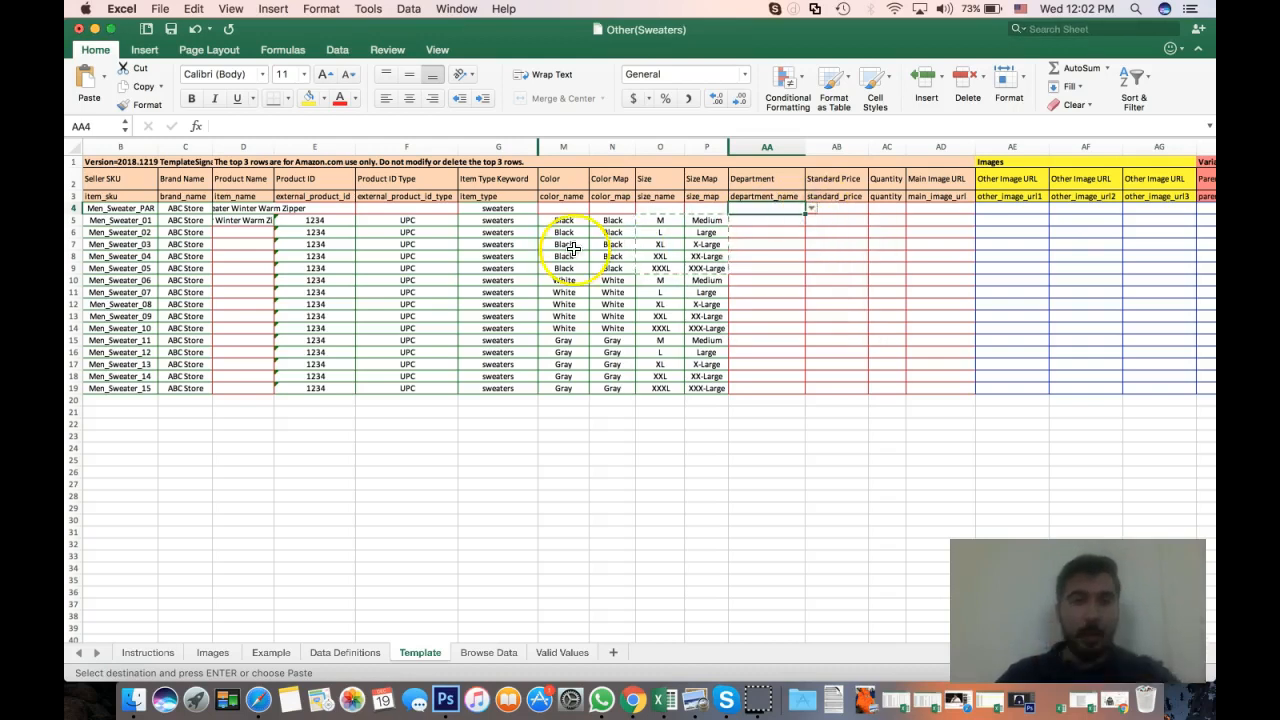
pyautogui.hscroll(-2, 458, 253)
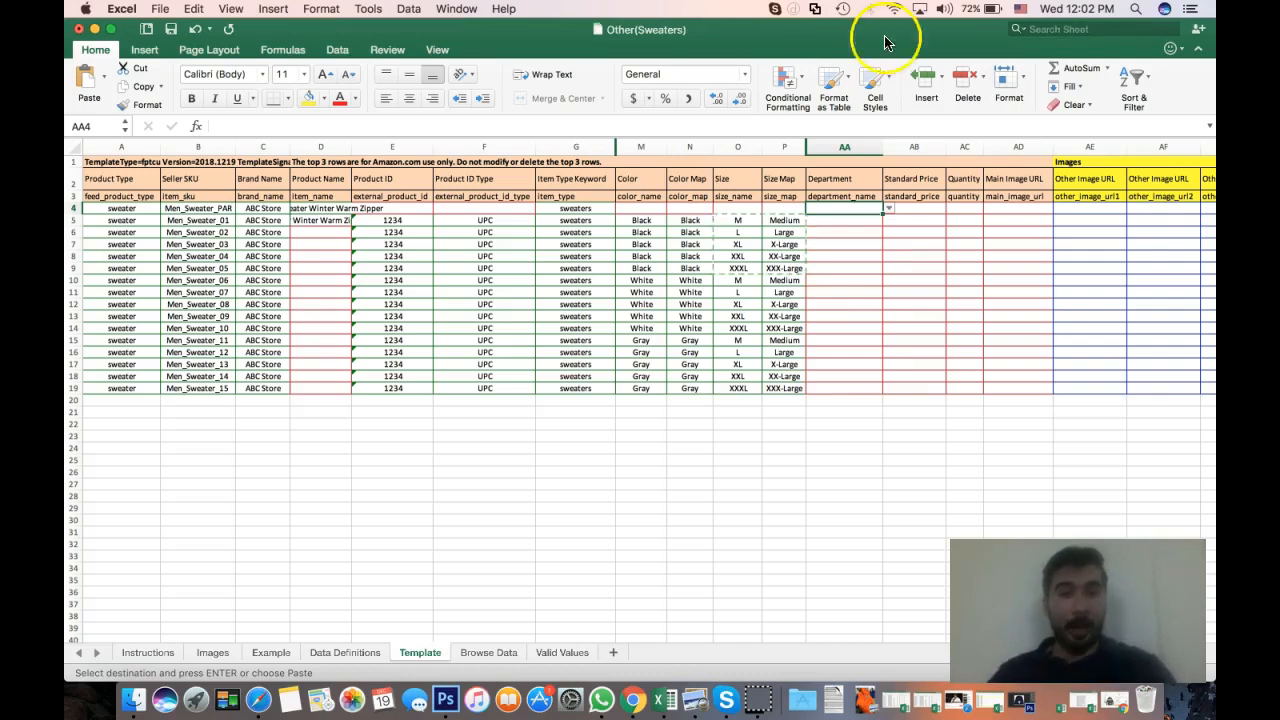
pyautogui.click(888, 210)
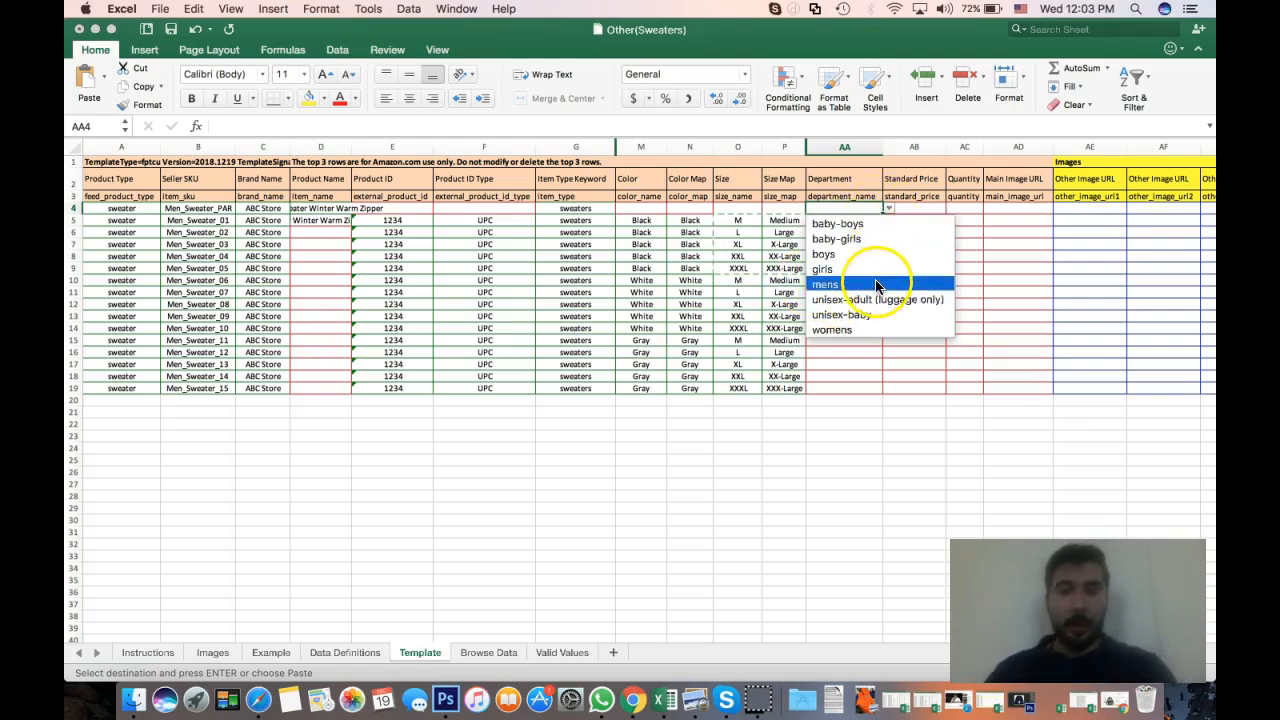
pyautogui.click(876, 287)
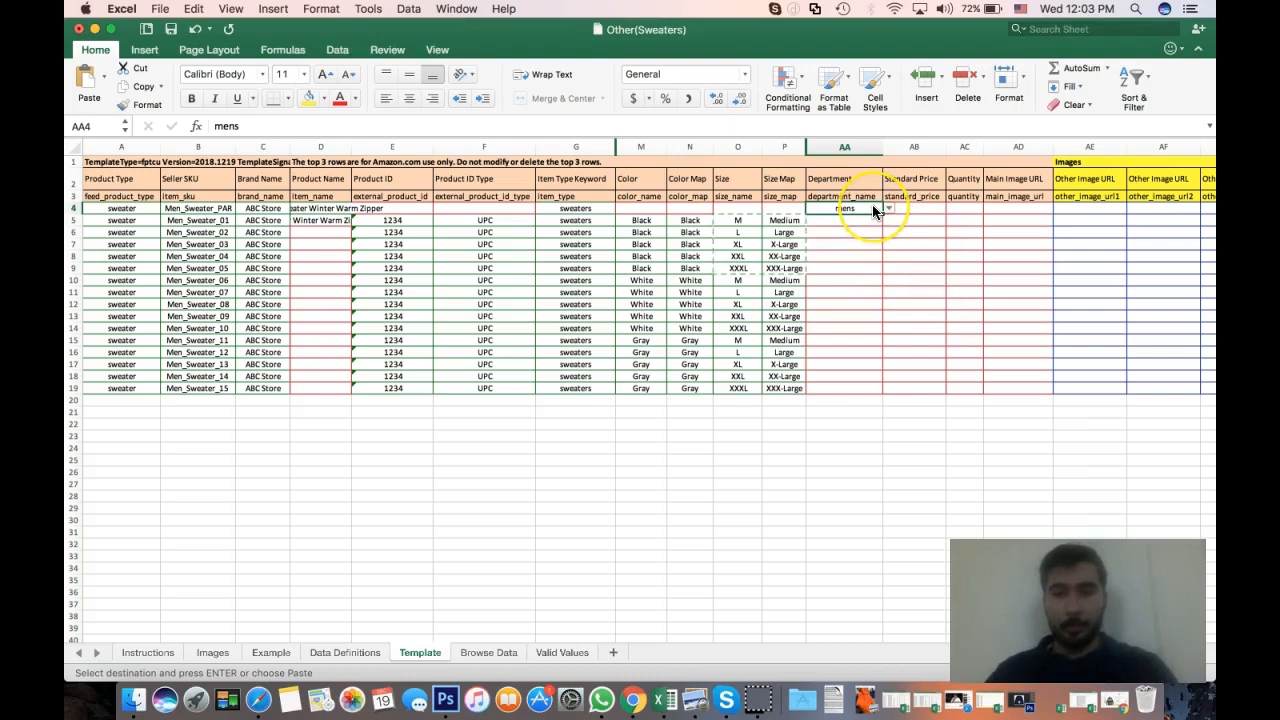
# Copy the mens department from AA4 down to all variation rows through AA19
pyautogui.press('super+c')
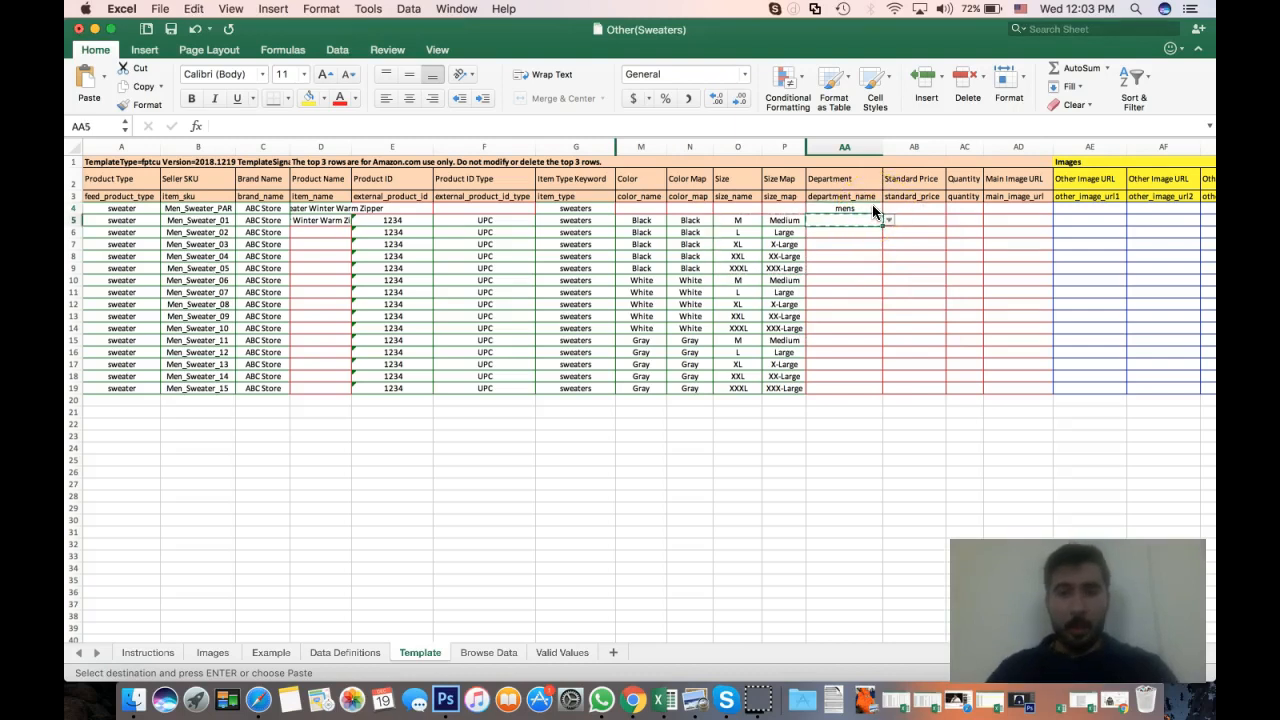
pyautogui.hotkey('shift', 'Down')
pyautogui.hotkey('shift', 'Down')
pyautogui.hotkey('shift', 'Down')
pyautogui.hotkey('shift', 'Down')
pyautogui.hotkey('shift', 'Down')
pyautogui.hotkey('shift', 'Down')
pyautogui.hotkey('shift', 'Down')
pyautogui.hotkey('shift', 'Down')
pyautogui.hotkey('shift', 'Down')
pyautogui.hotkey('shift', 'Down')
pyautogui.hotkey('shift', 'Down')
pyautogui.hotkey('shift', 'Down')
pyautogui.hotkey('shift', 'Down')
pyautogui.hotkey('shift', 'Down')
pyautogui.hotkey('shift', 'Down')
pyautogui.press('super+v')
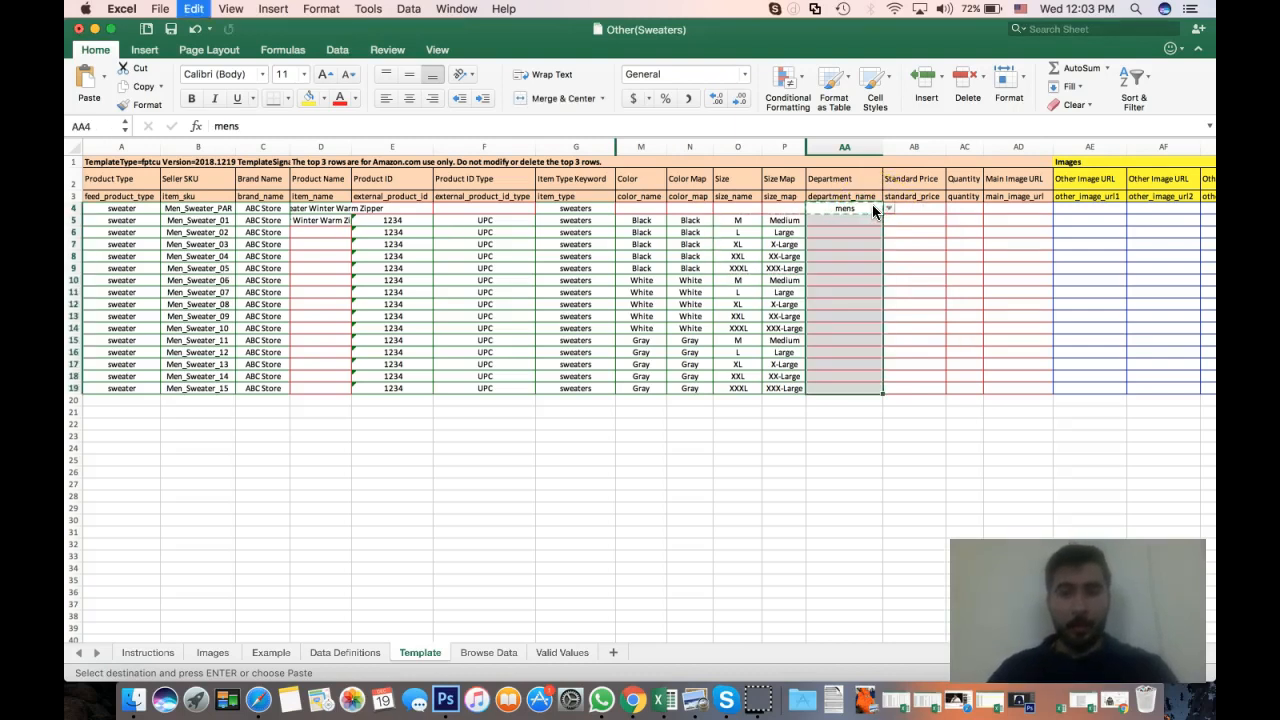
# Check the sweater's price on the AliExpress listing in Chrome and minimize its window again
pyautogui.click(900, 223)
pyautogui.click(988, 254)
pyautogui.click(922, 224)
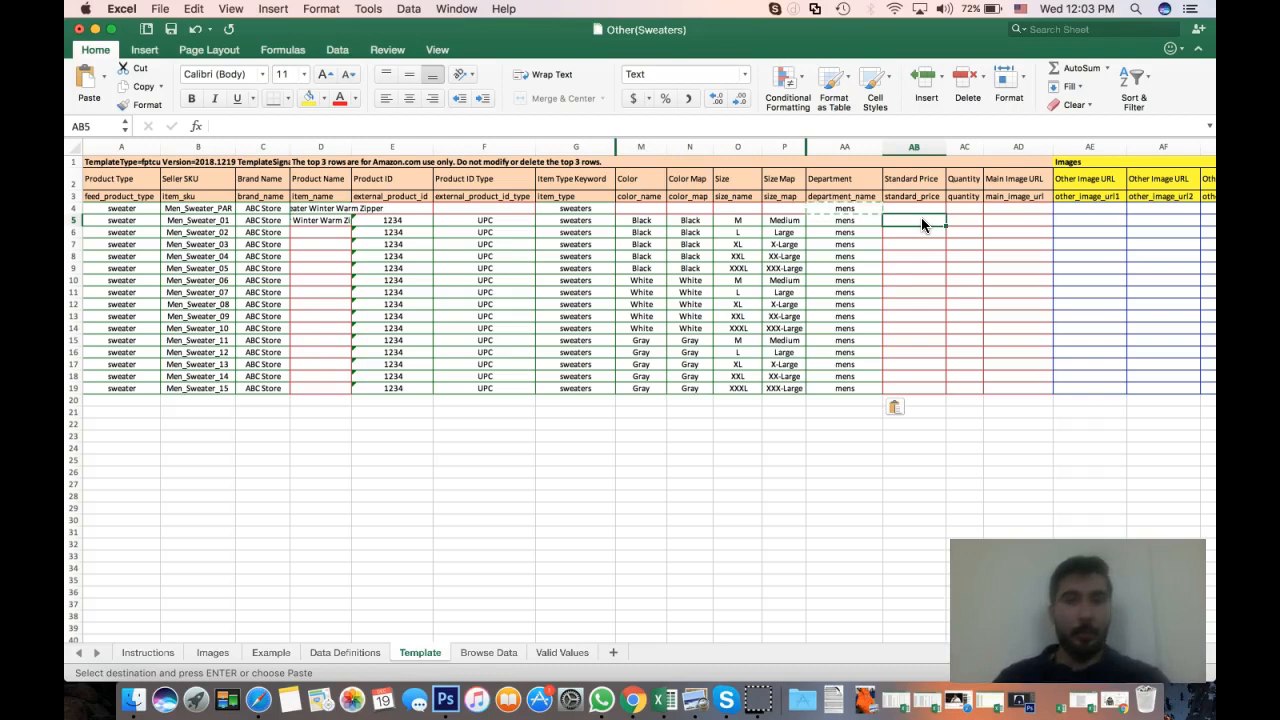
pyautogui.click(933, 224)
pyautogui.click(917, 221)
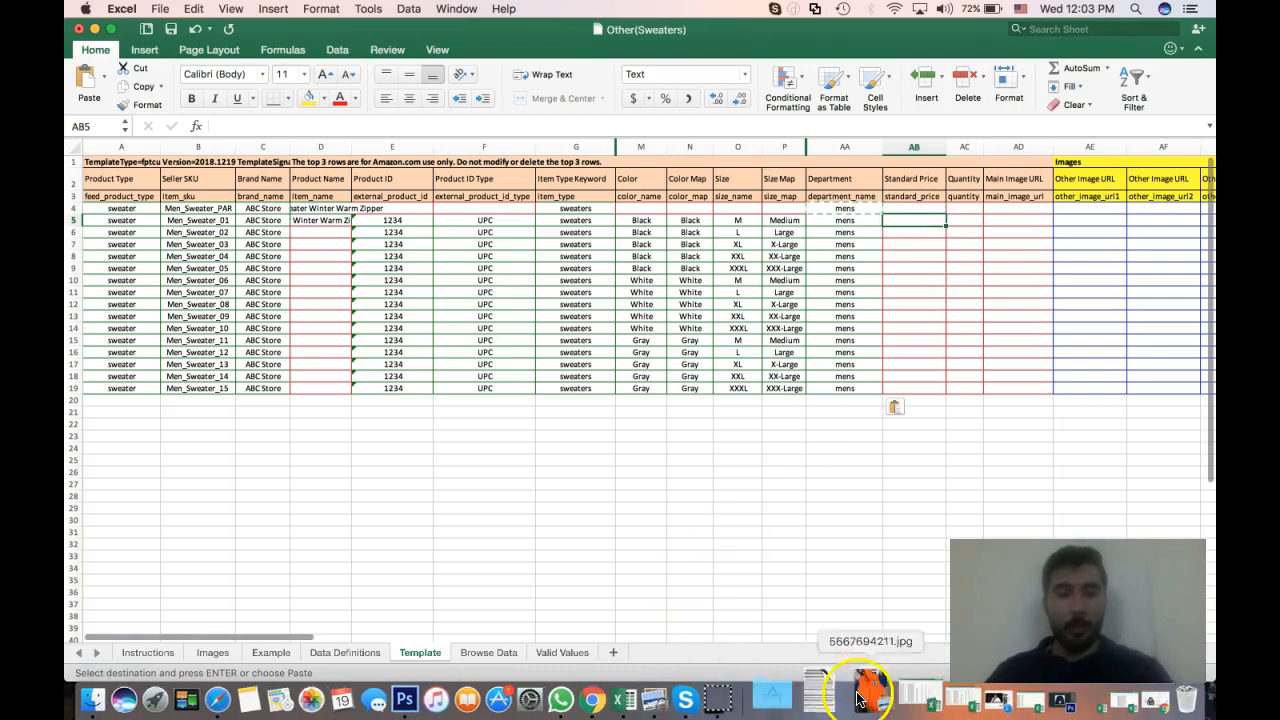
pyautogui.click(633, 700)
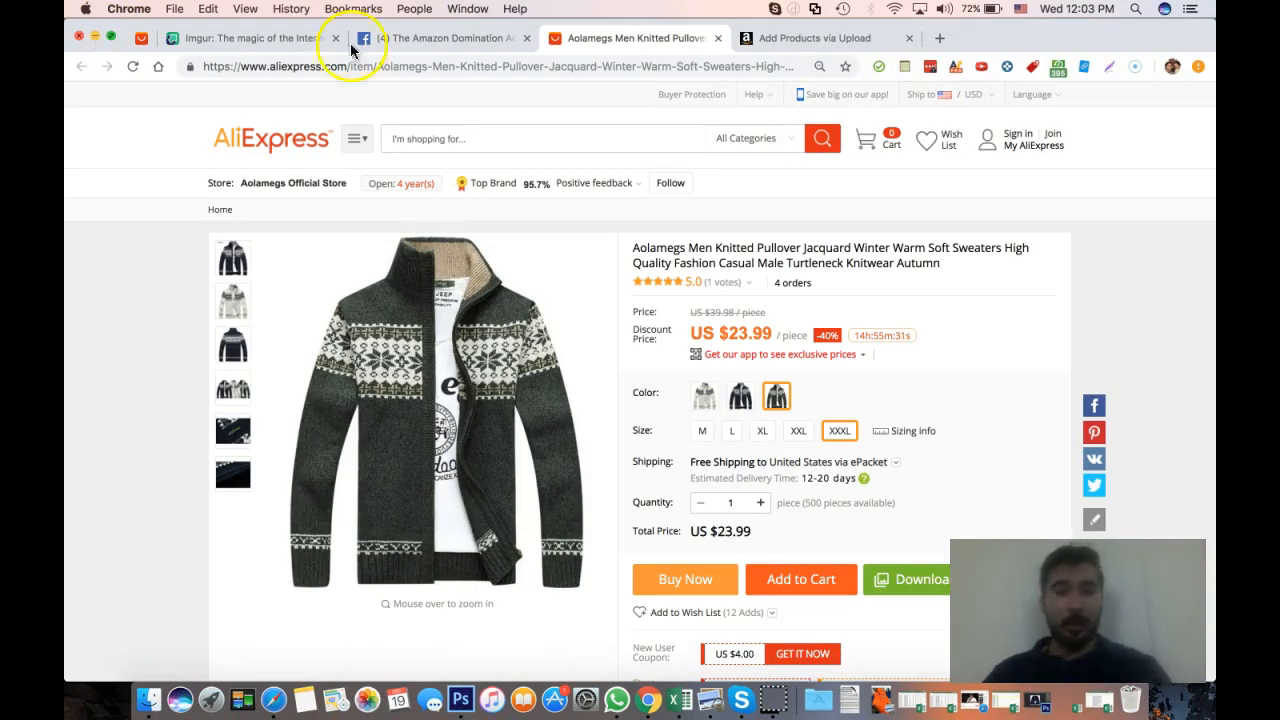
pyautogui.click(95, 37)
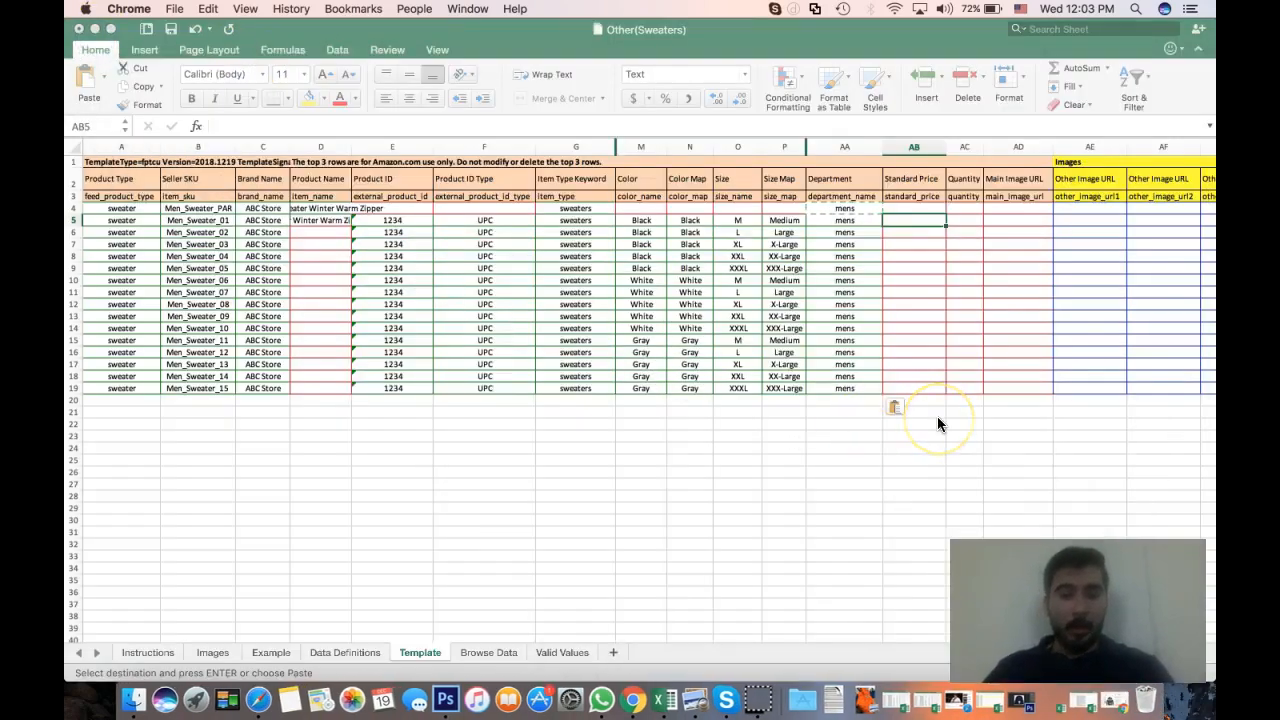
# Enter a standard price of 39.99 in AB5 and copy it down through AB19
pyautogui.click(910, 222)
pyautogui.write('39.')
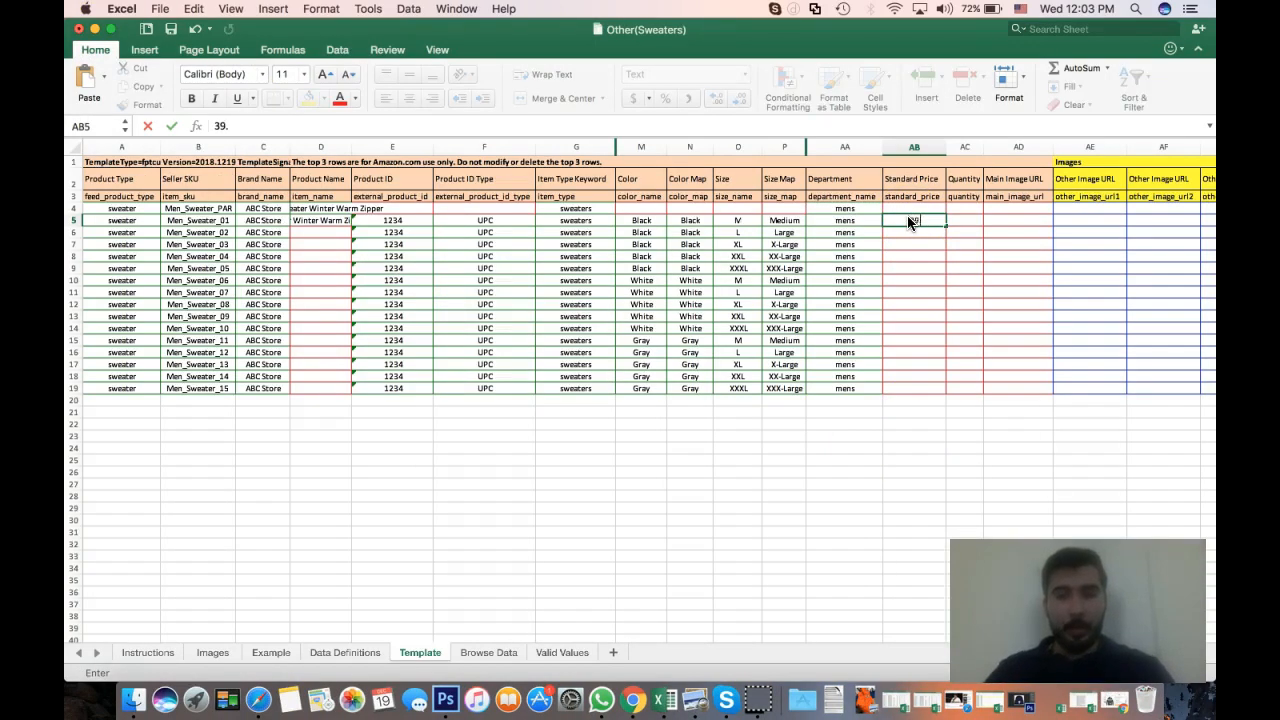
pyautogui.write('99')
pyautogui.press('Return')
pyautogui.press('Up')
pyautogui.press('super+c')
pyautogui.hotkey('shift', 'Down')
pyautogui.hotkey('shift', 'Down')
pyautogui.hotkey('shift', 'Down')
pyautogui.hotkey('shift', 'Down')
pyautogui.hotkey('shift', 'Down')
pyautogui.hotkey('shift', 'Down')
pyautogui.hotkey('shift', 'Down')
pyautogui.hotkey('shift', 'Down')
pyautogui.hotkey('shift', 'Down')
pyautogui.hotkey('shift', 'Down')
pyautogui.hotkey('shift', 'Down')
pyautogui.hotkey('shift', 'Down')
pyautogui.hotkey('shift', 'Down')
pyautogui.hotkey('shift', 'Down')
pyautogui.press('super+v')
# Enter a quantity of 25 in AC5 and copy it down through AC19
pyautogui.press('Right')
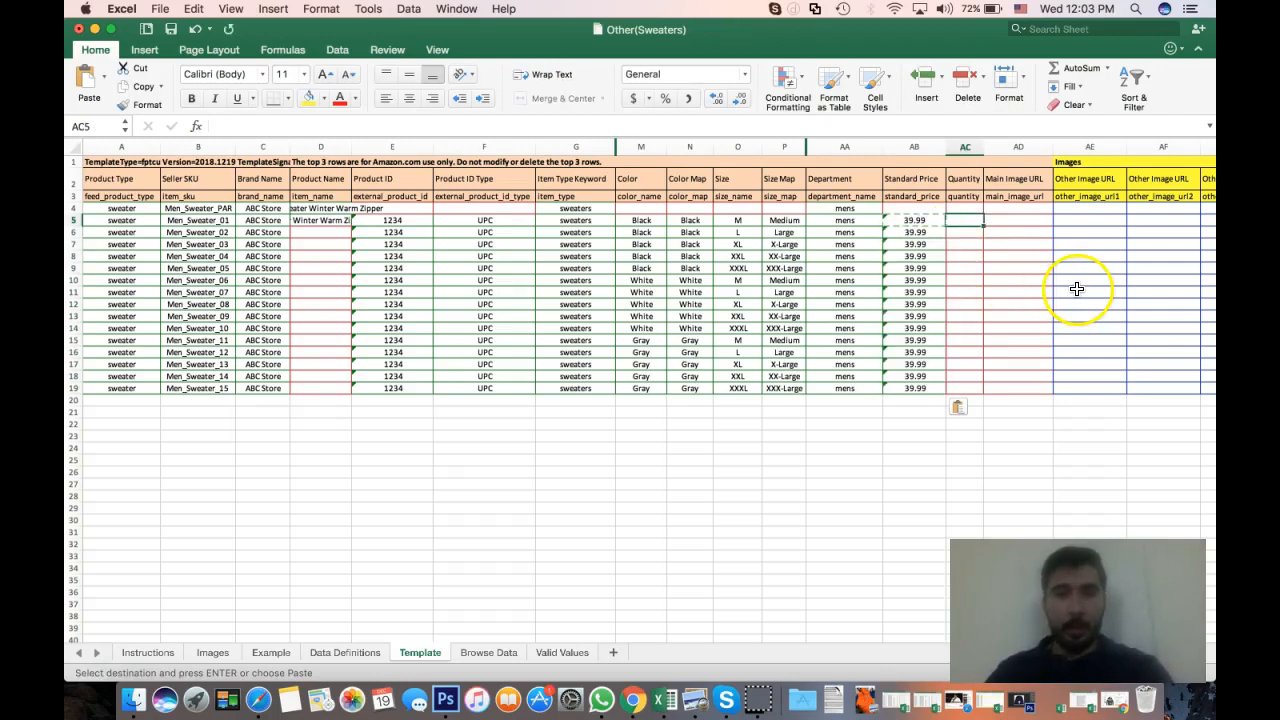
pyautogui.write('25')
pyautogui.press('Return')
pyautogui.press('Up')
pyautogui.press('super+c')
pyautogui.hotkey('shift', 'Down')
pyautogui.hotkey('shift', 'Down')
pyautogui.hotkey('shift', 'Down')
pyautogui.hotkey('shift', 'Down')
pyautogui.hotkey('shift', 'Down')
pyautogui.hotkey('shift', 'Down')
pyautogui.hotkey('shift', 'Down')
pyautogui.hotkey('shift', 'Down')
pyautogui.hotkey('shift', 'Down')
pyautogui.hotkey('shift', 'Down')
pyautogui.hotkey('shift', 'Down')
pyautogui.hotkey('shift', 'Down')
pyautogui.hotkey('shift', 'Down')
pyautogui.hotkey('shift', 'Down')
pyautogui.press('super+v')
pyautogui.press('Right')
pyautogui.click(1022, 235)
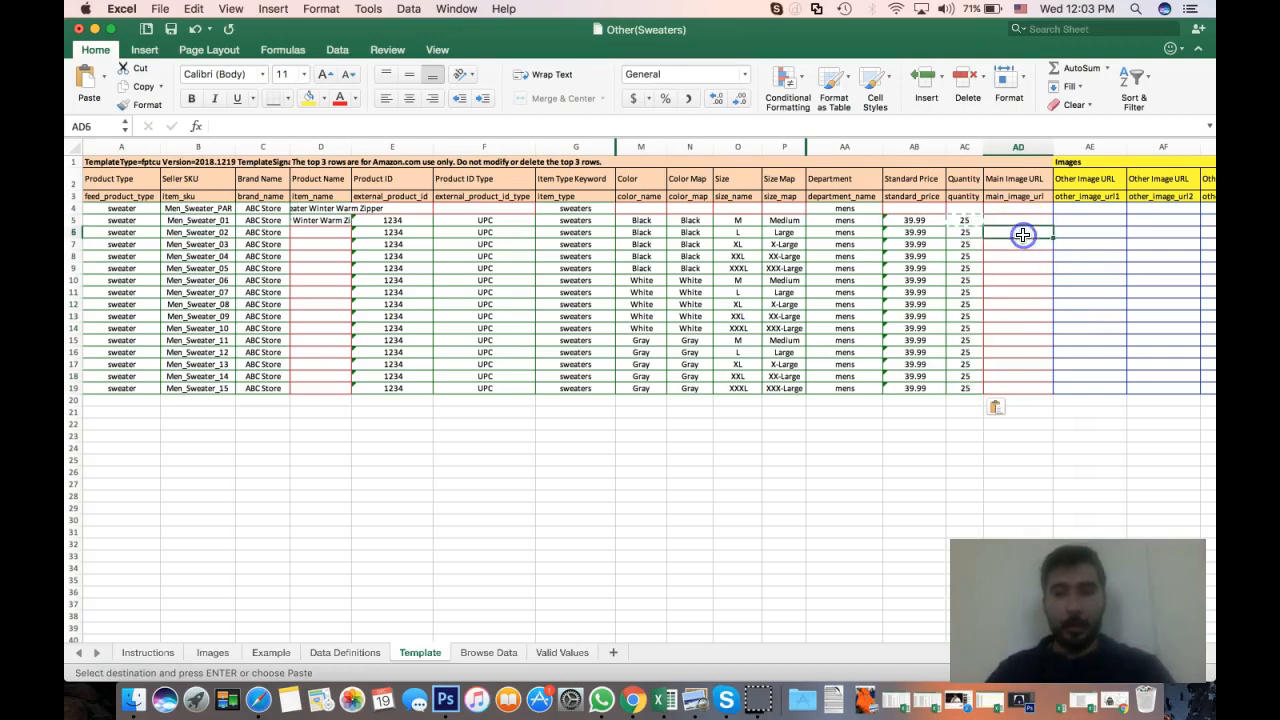
pyautogui.click(964, 220)
pyautogui.hscroll(5, 1028, 250)
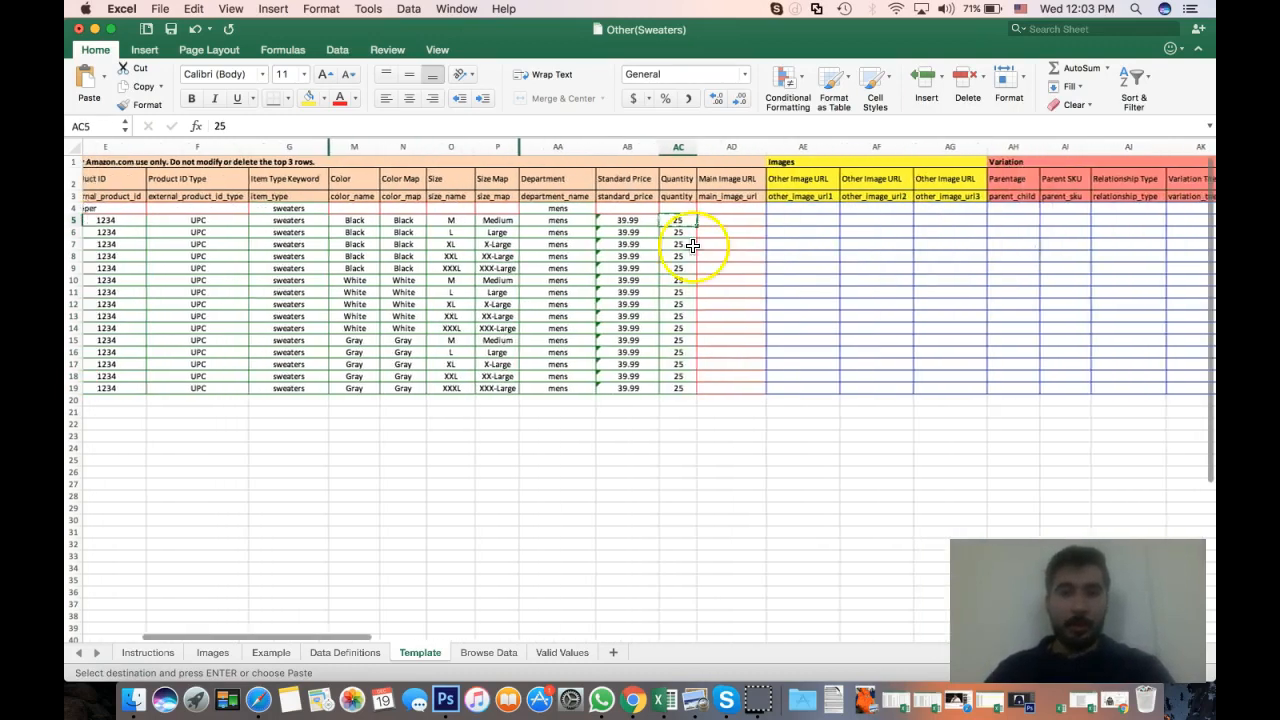
pyautogui.hscroll(-5, 690, 246)
pyautogui.hscroll(4, 1031, 251)
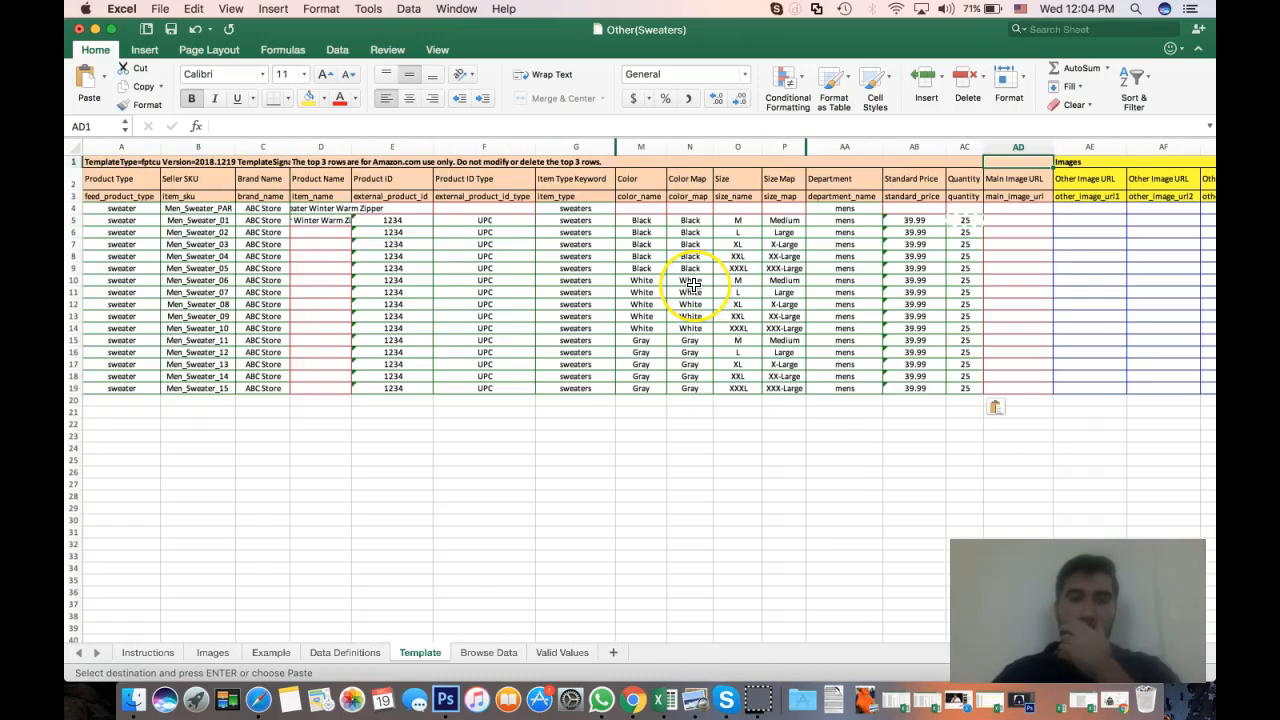
# Replace the product name in D5 with the formula =$D$4 & ", " &M5 & " (" &O5 & ")"
pyautogui.click(314, 221)
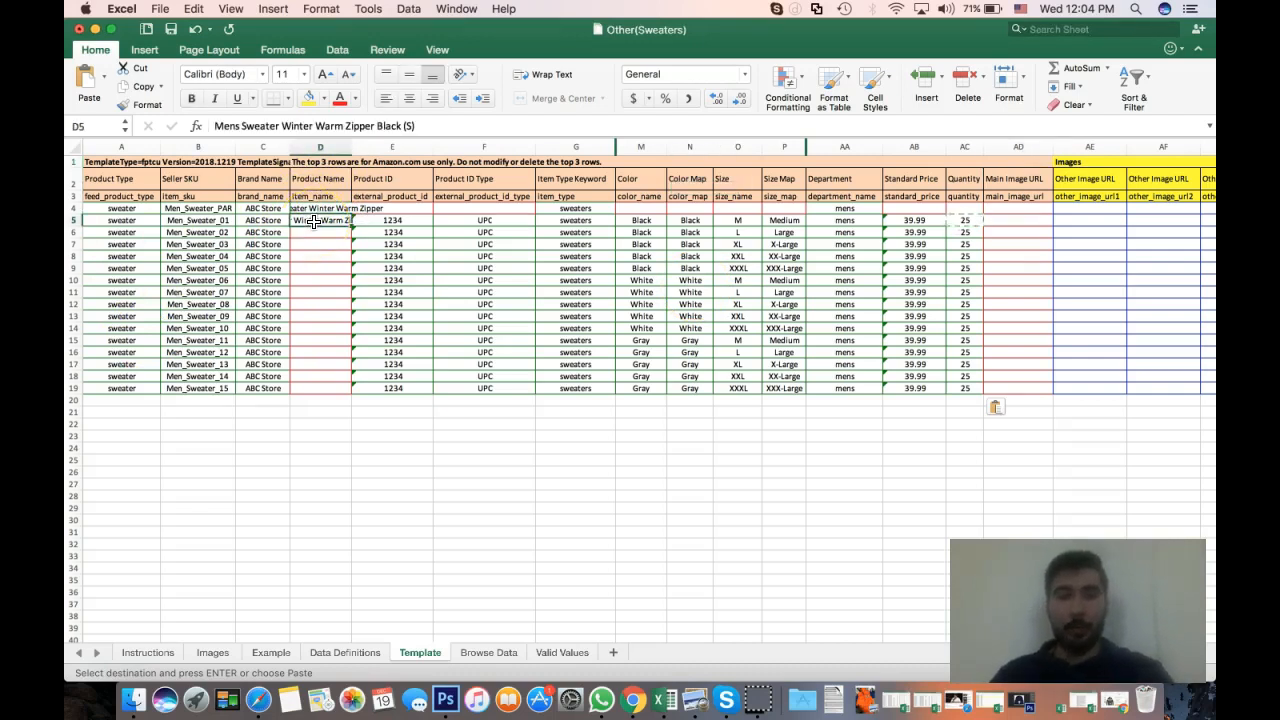
pyautogui.press('Escape')
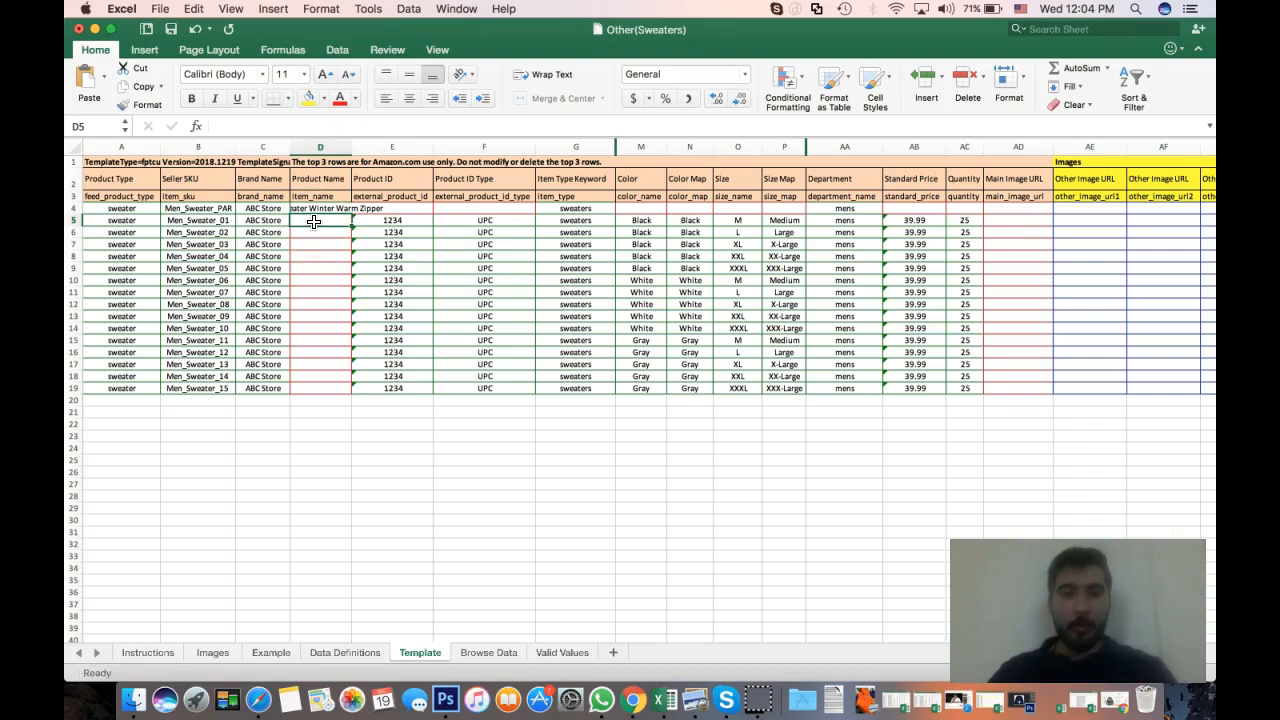
pyautogui.write('=')
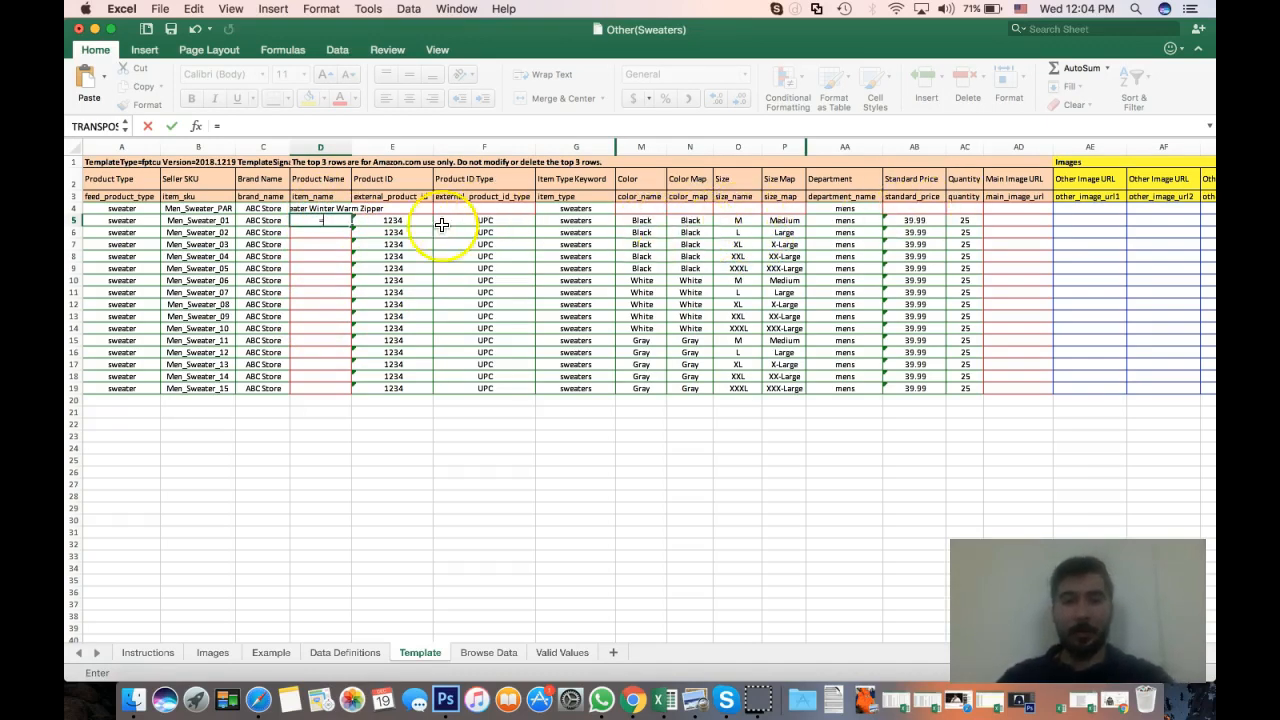
pyautogui.click(315, 207)
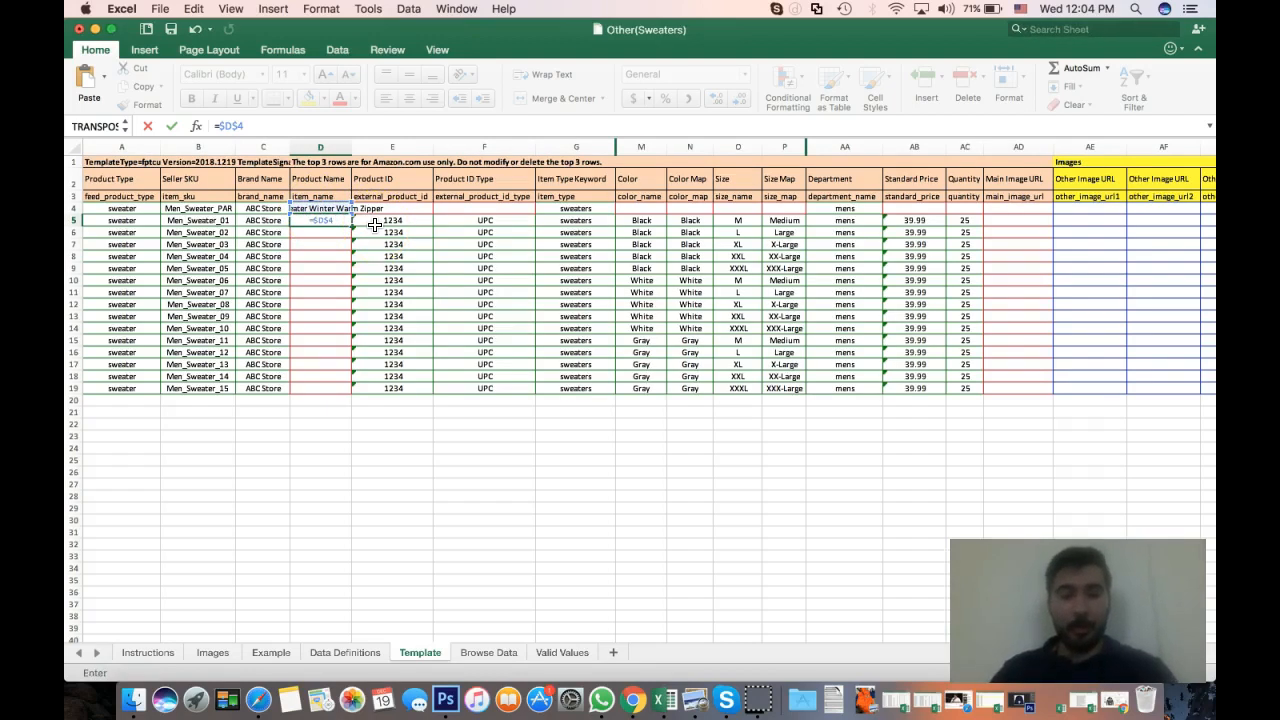
pyautogui.write('& ", " &')
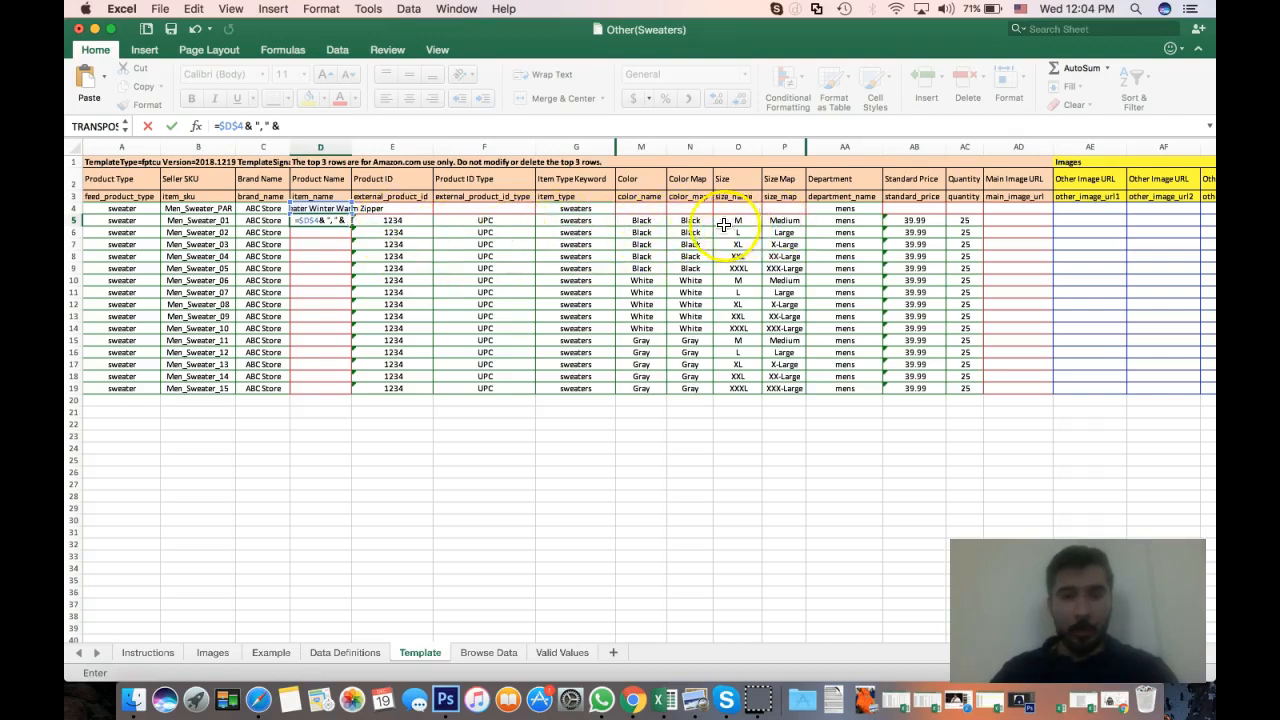
pyautogui.click(647, 220)
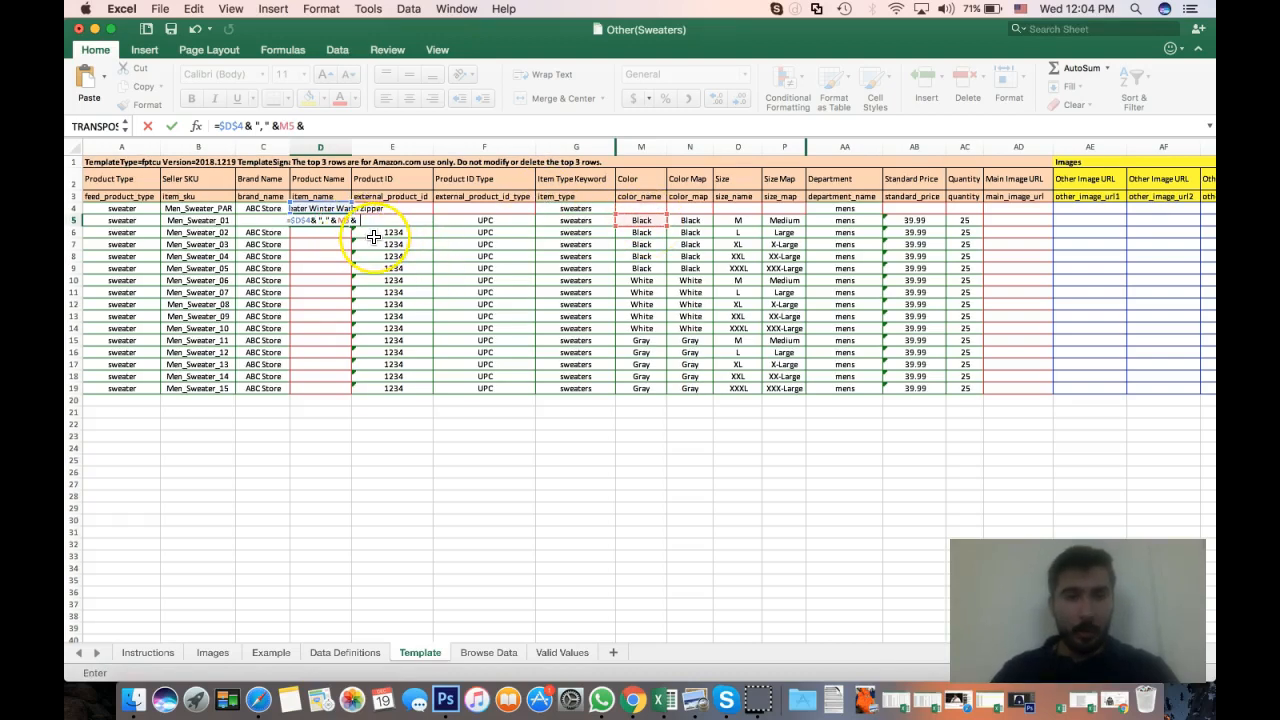
pyautogui.write('& ",')
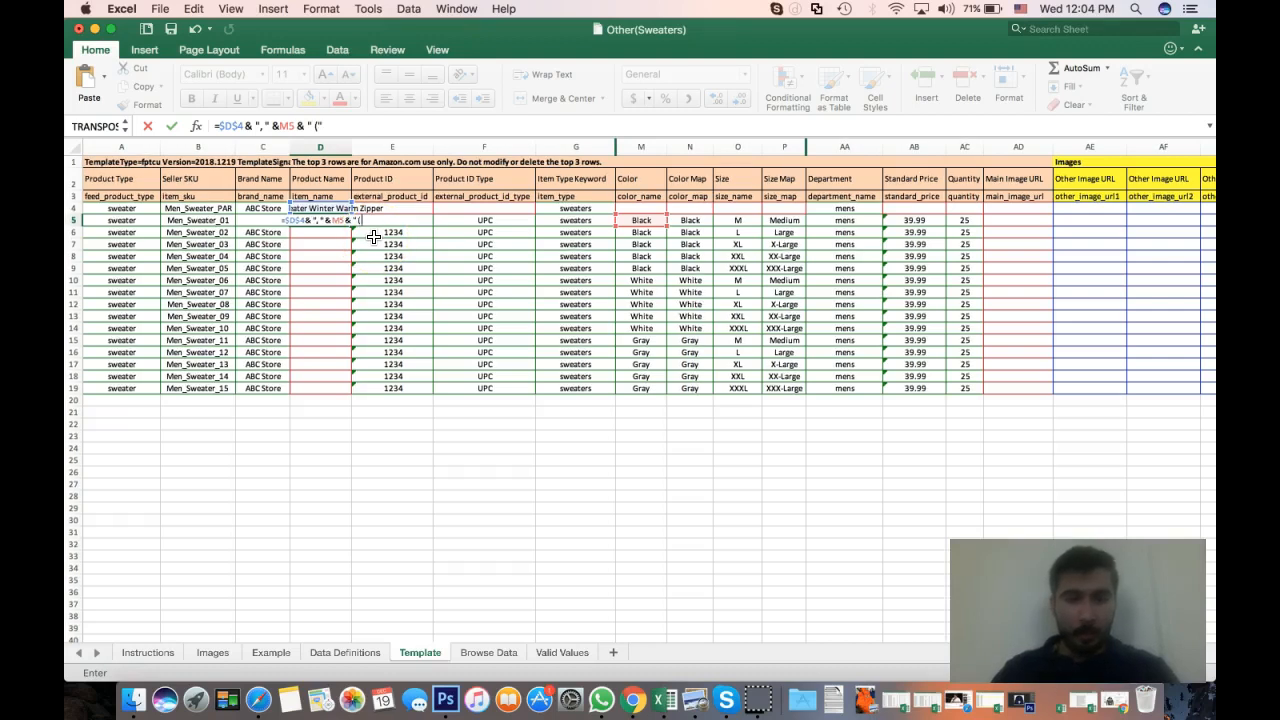
pyautogui.write(' " &')
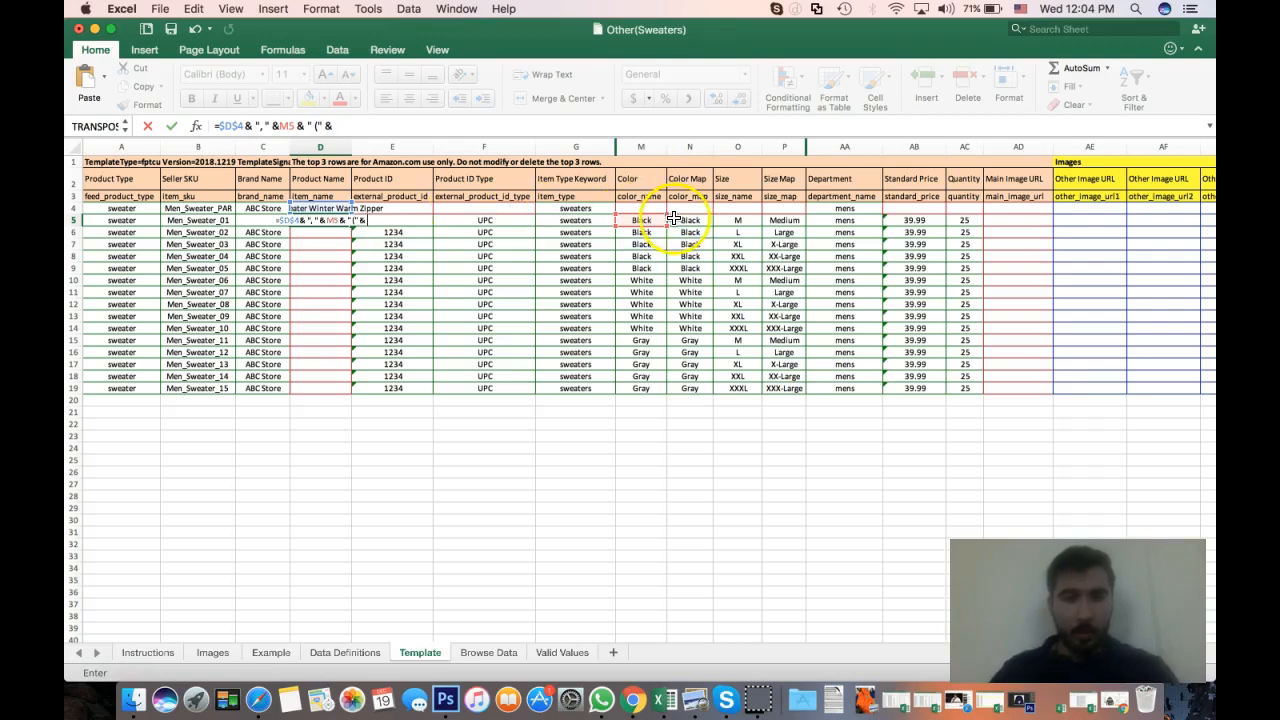
pyautogui.click(738, 220)
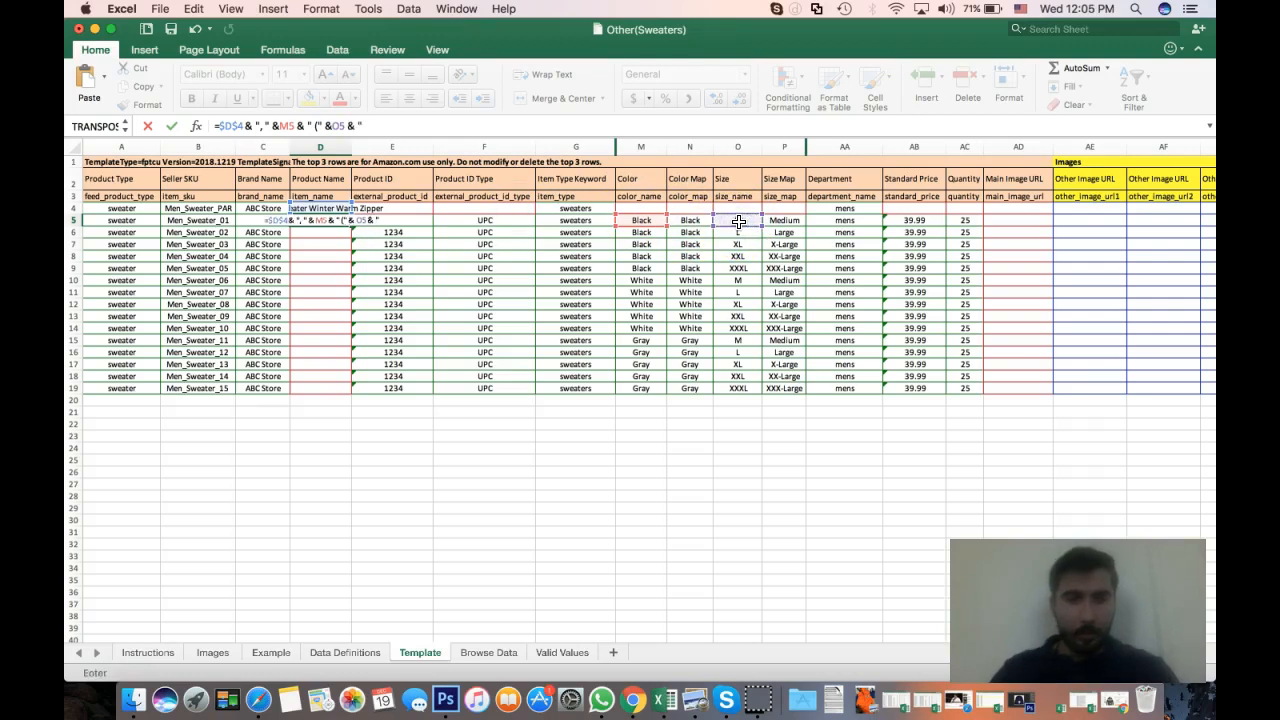
pyautogui.write('& ")"')
pyautogui.press('Return')
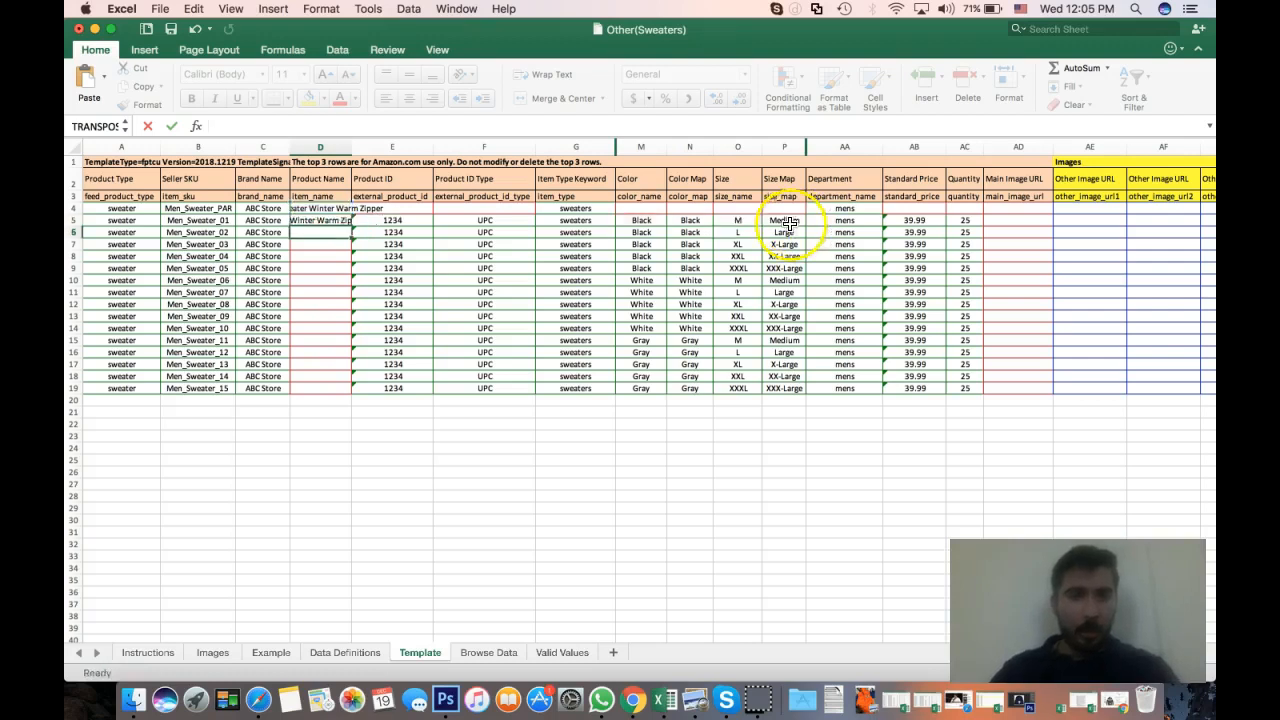
# Copy the D5 name formula down through D19 and convert the formulas in D5:D19 to plain values
pyautogui.click(341, 220)
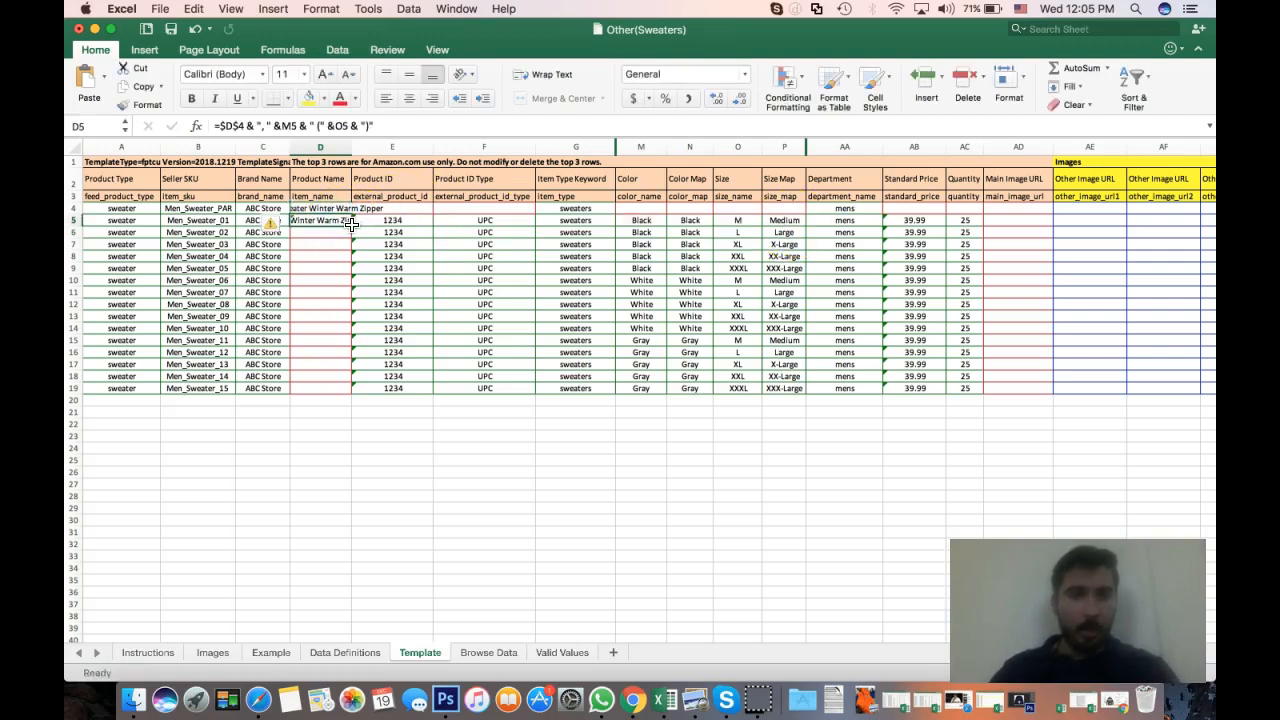
pyautogui.moveTo(352, 246); pyautogui.dragTo(350, 396)
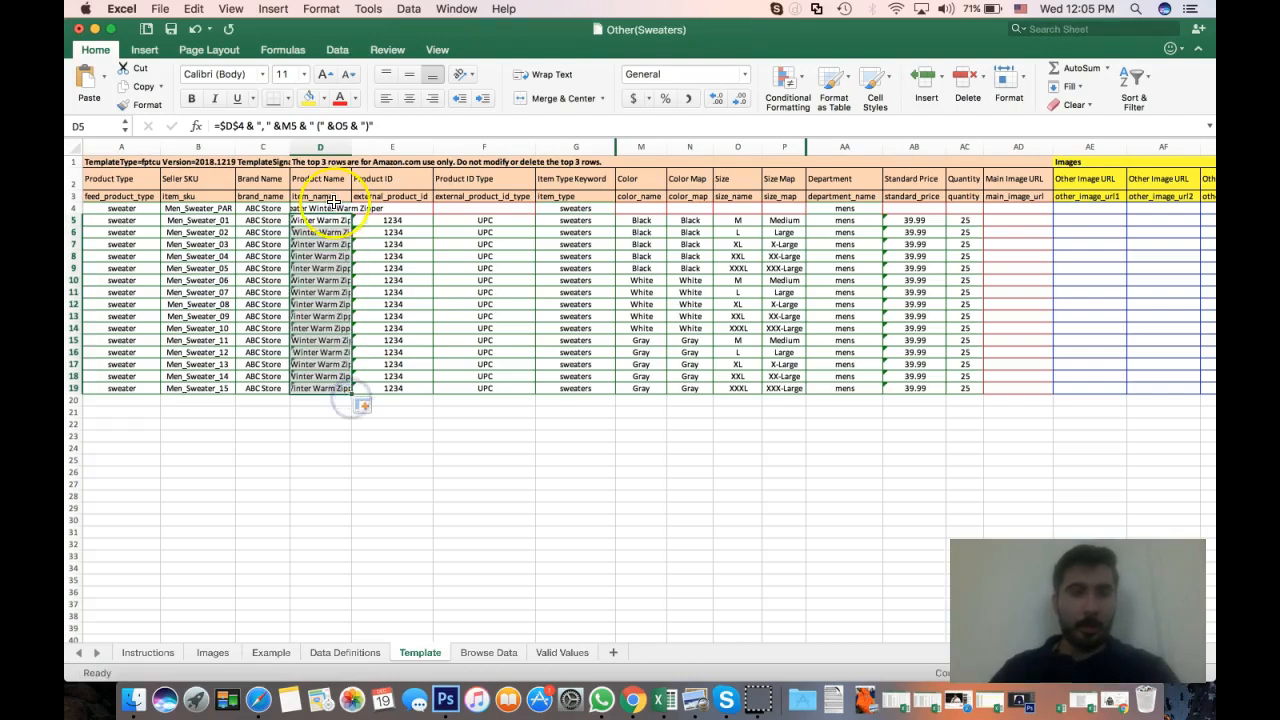
pyautogui.press('super+c')
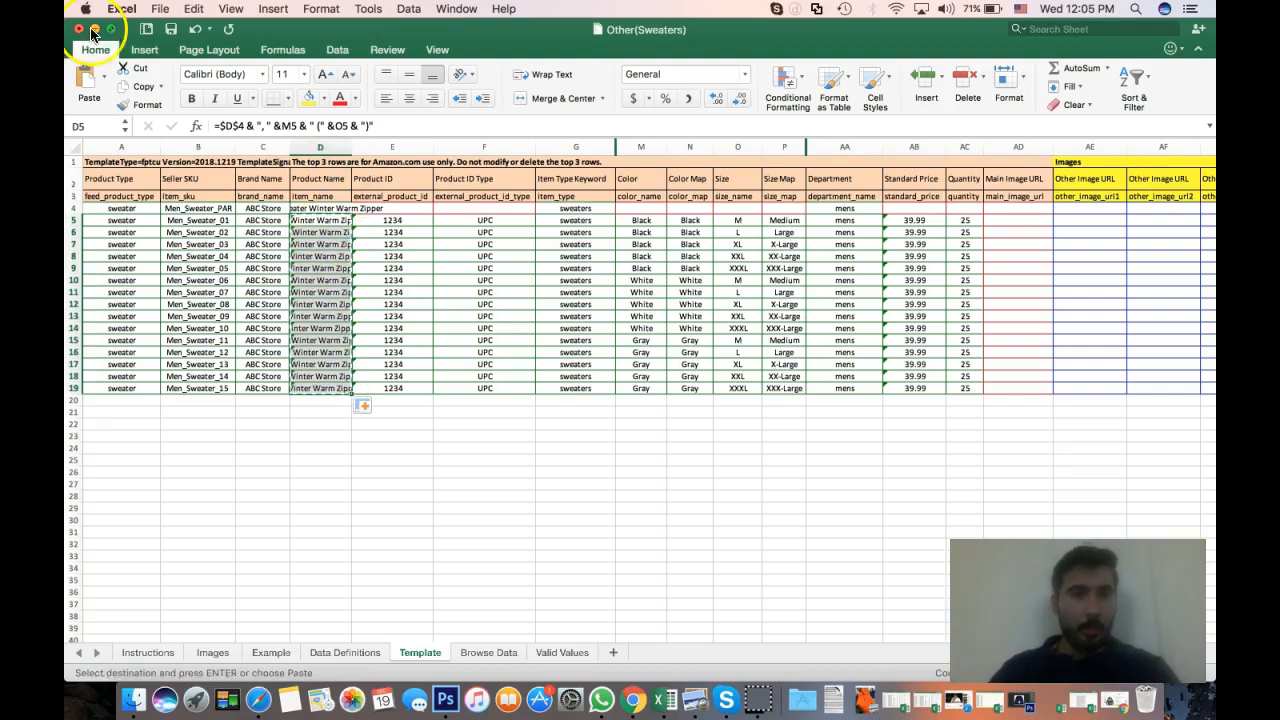
pyautogui.click(106, 76)
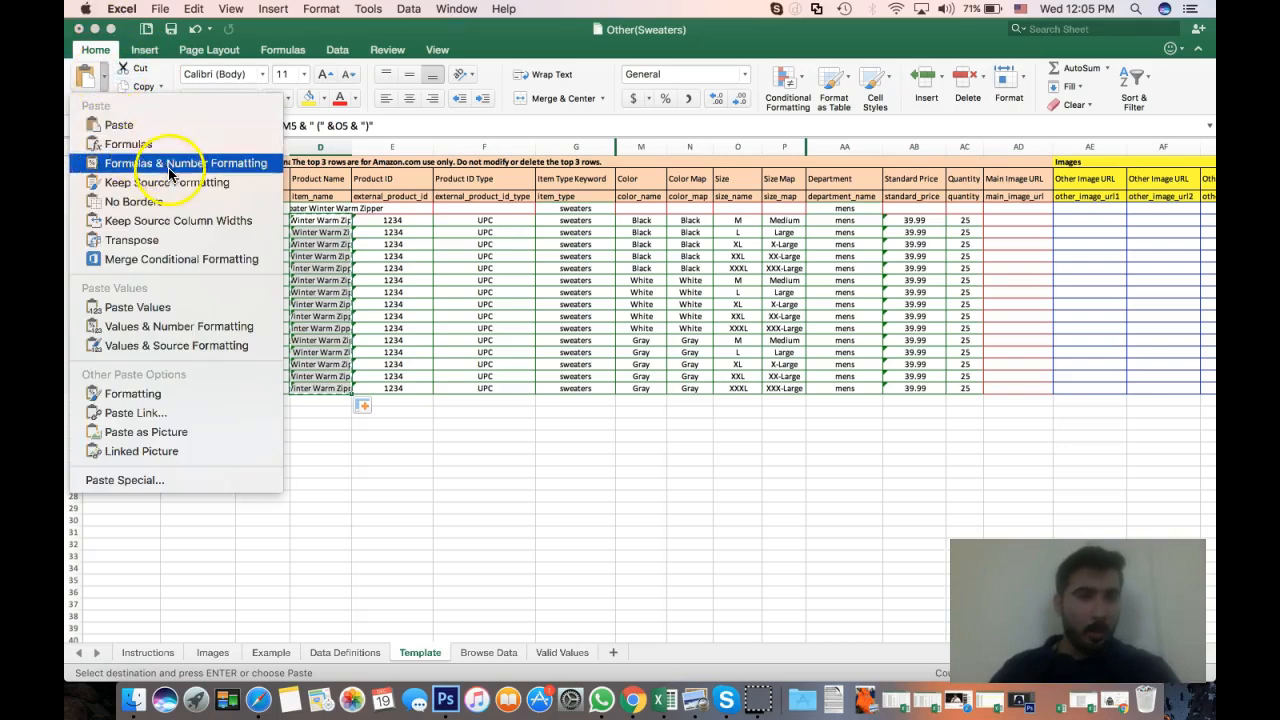
pyautogui.click(172, 307)
# Auto-fit the width of the Product Name column D to its contents
pyautogui.click(338, 233)
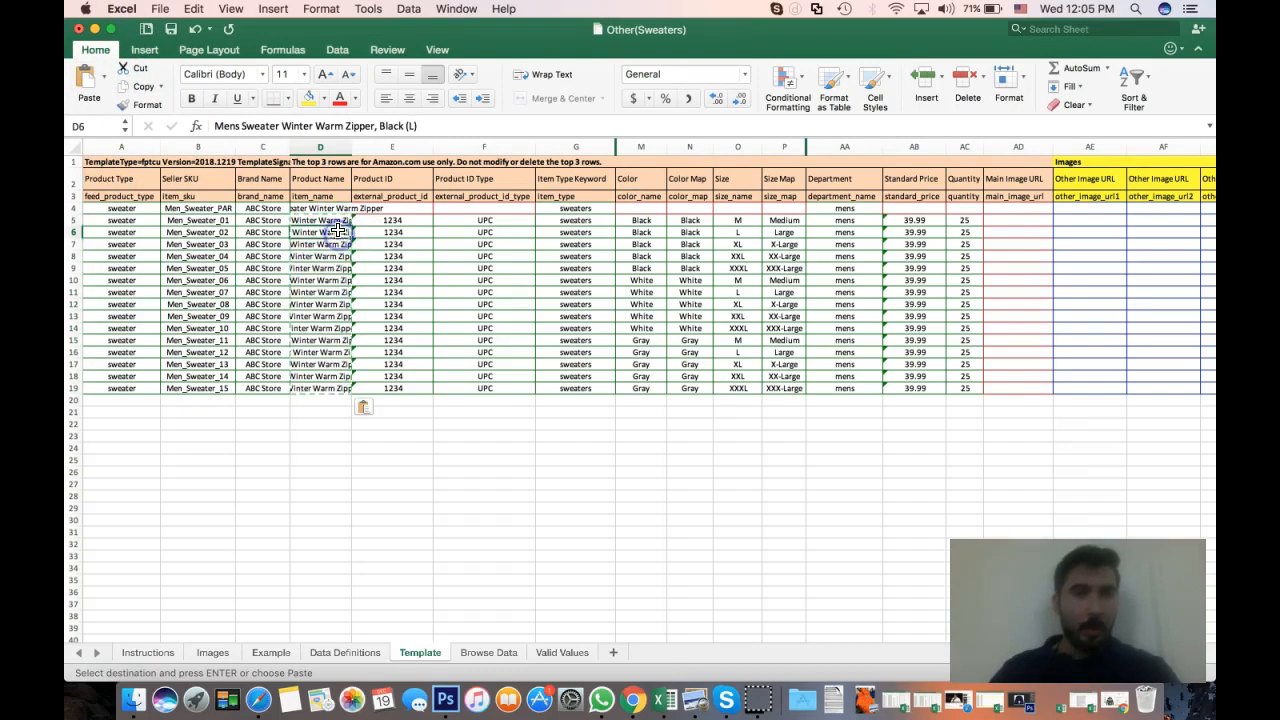
pyautogui.moveTo(349, 145); pyautogui.dragTo(349, 145)
pyautogui.doubleClick(349, 145)
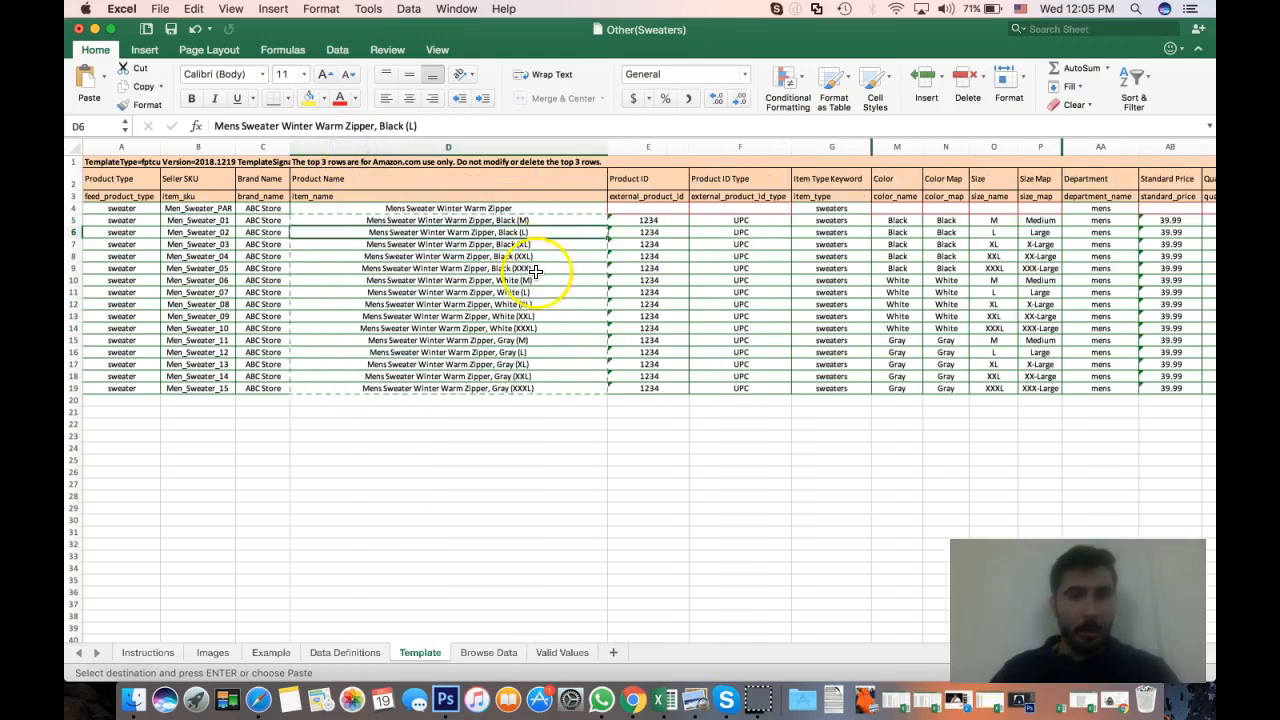
pyautogui.click(536, 423)
# Compare the parent product name in D4 with the variation names in the rows below it
pyautogui.click(471, 206)
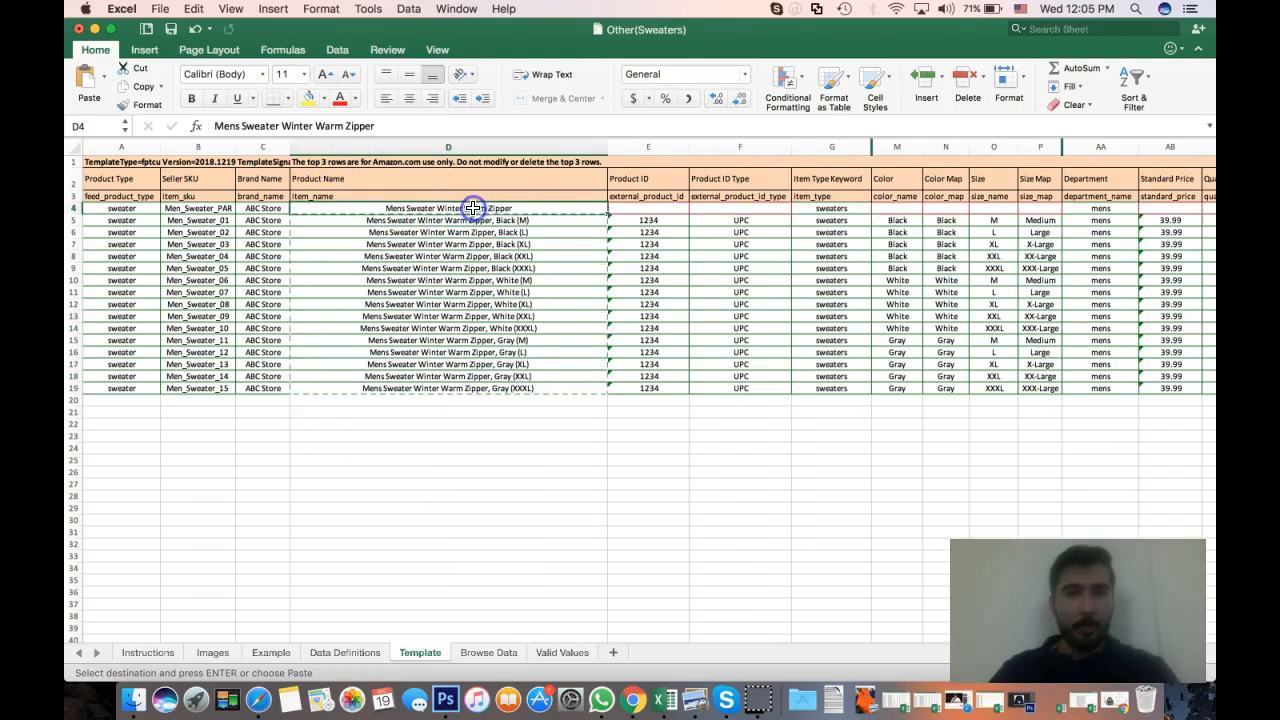
pyautogui.doubleClick(475, 208)
pyautogui.click(525, 209)
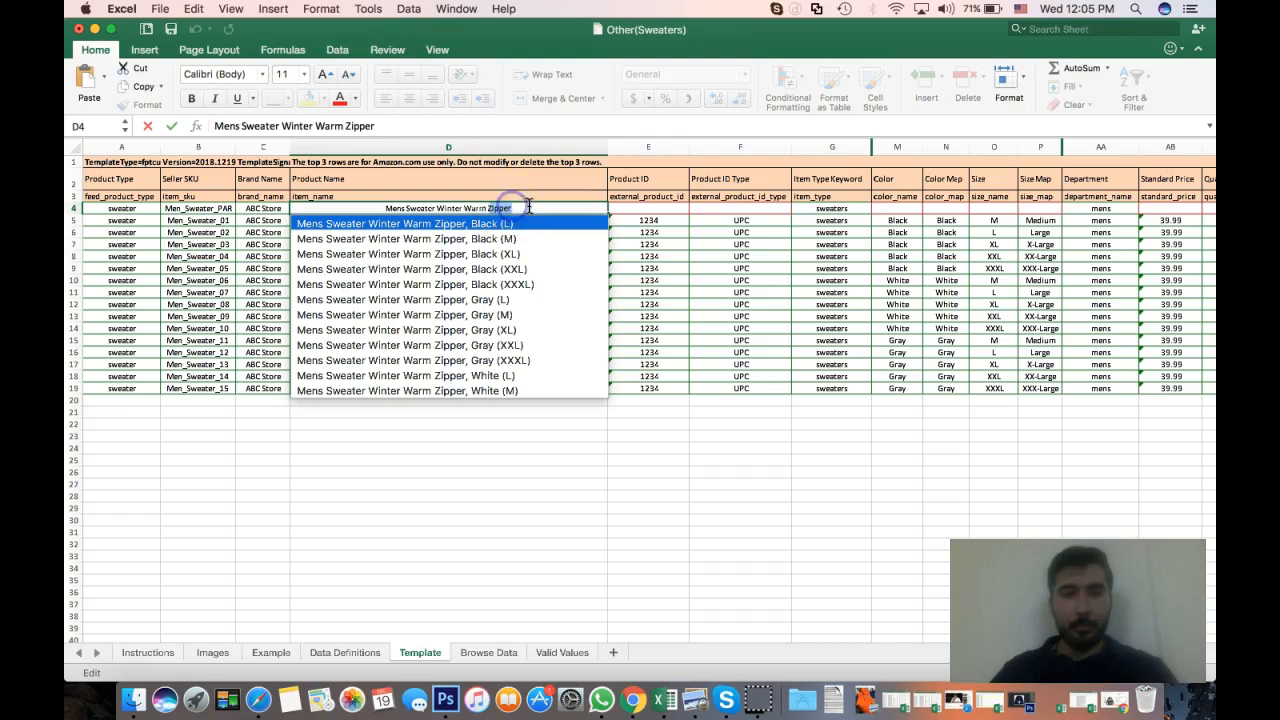
pyautogui.click(591, 544)
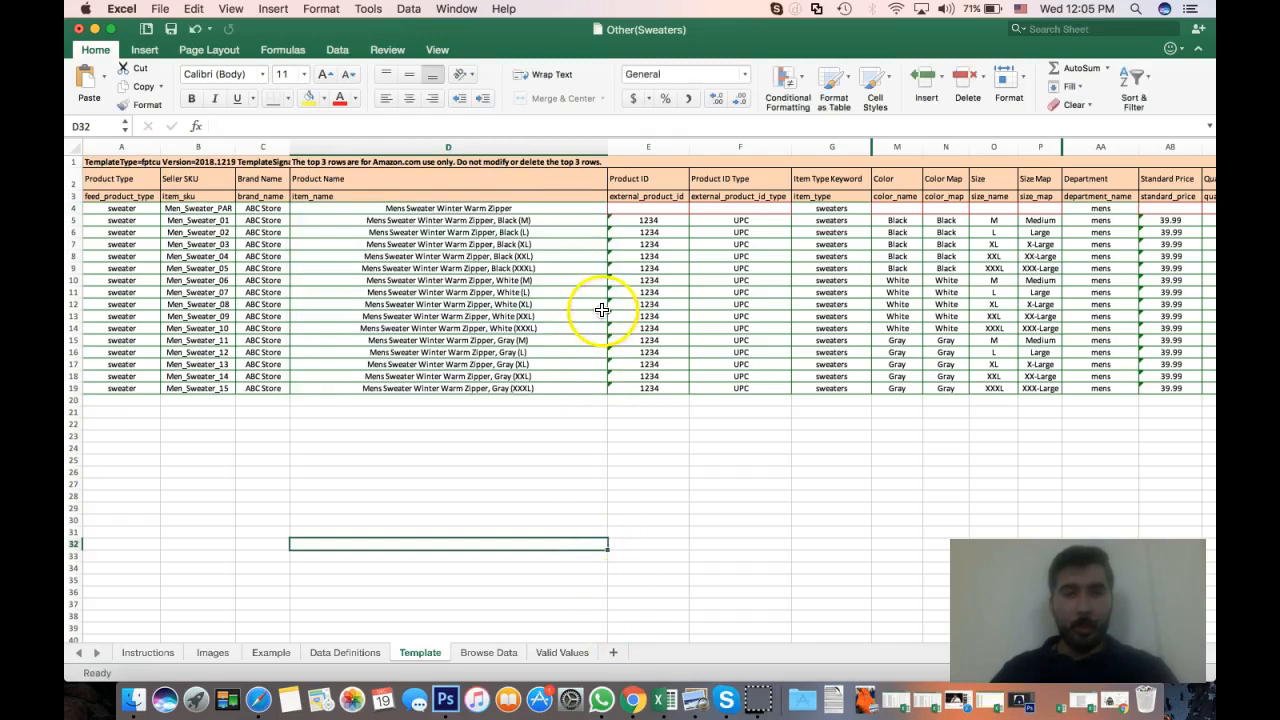
pyautogui.click(526, 232)
pyautogui.press('Up')
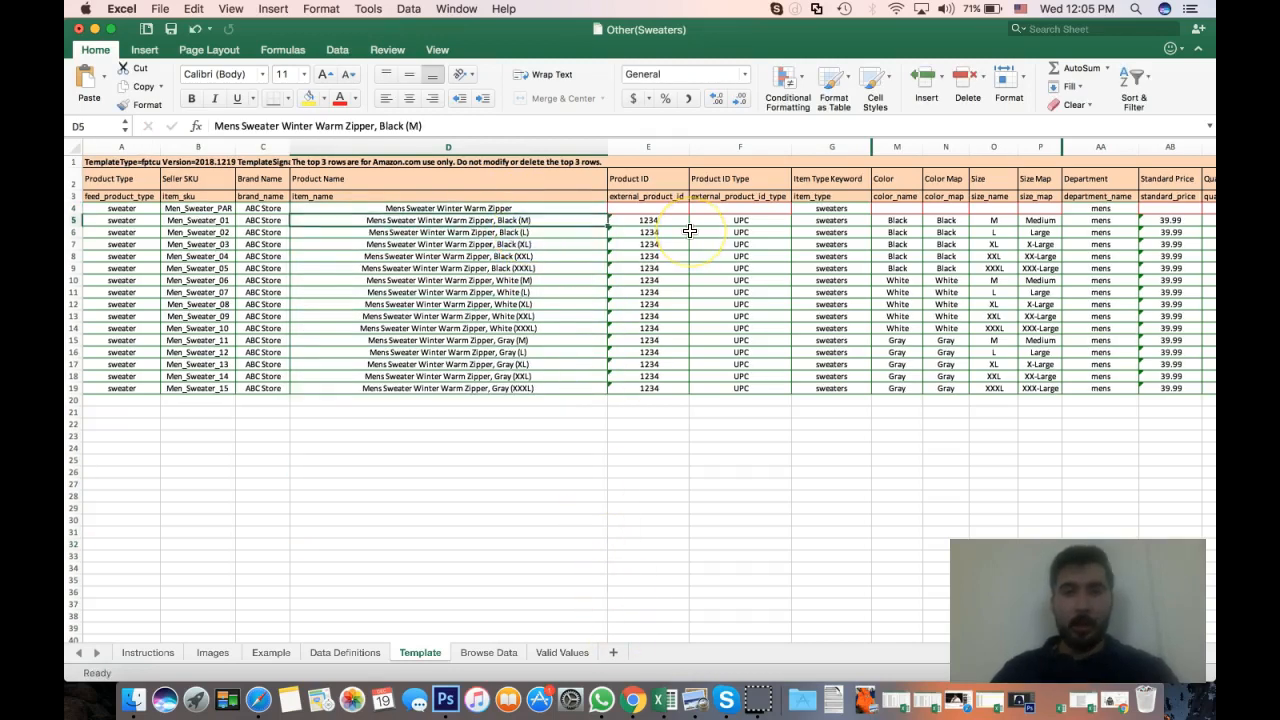
pyautogui.press('Down')
pyautogui.press('Down')
pyautogui.press('Down')
pyautogui.press('Down')
pyautogui.press('Down')
pyautogui.press('Down')
pyautogui.press('Down')
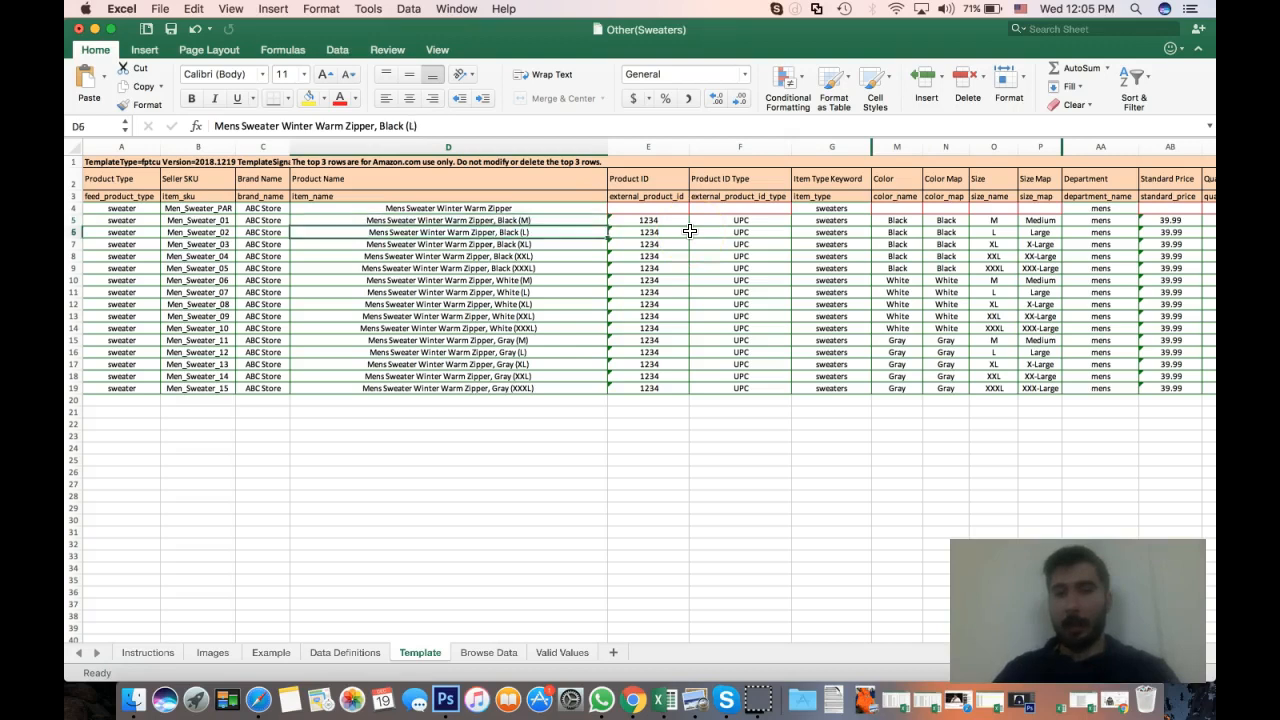
# Review the product names down the sweater rows and the template's columns across to the Images and Variation sections
pyautogui.press('Down')
pyautogui.press('Down')
pyautogui.press('Down')
pyautogui.press('Down')
pyautogui.press('Down')
pyautogui.press('Down')
pyautogui.press('Down')
pyautogui.press('Down')
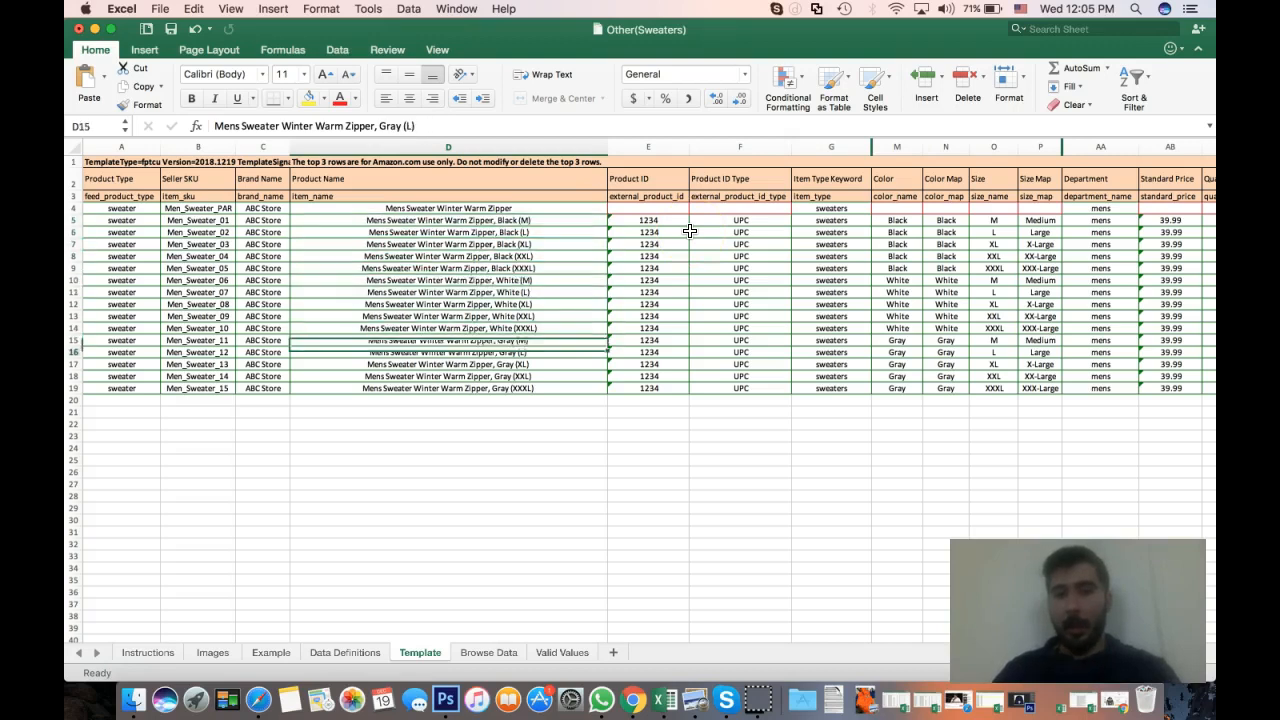
pyautogui.hscroll(3, 930, 328)
pyautogui.hscroll(6, 930, 328)
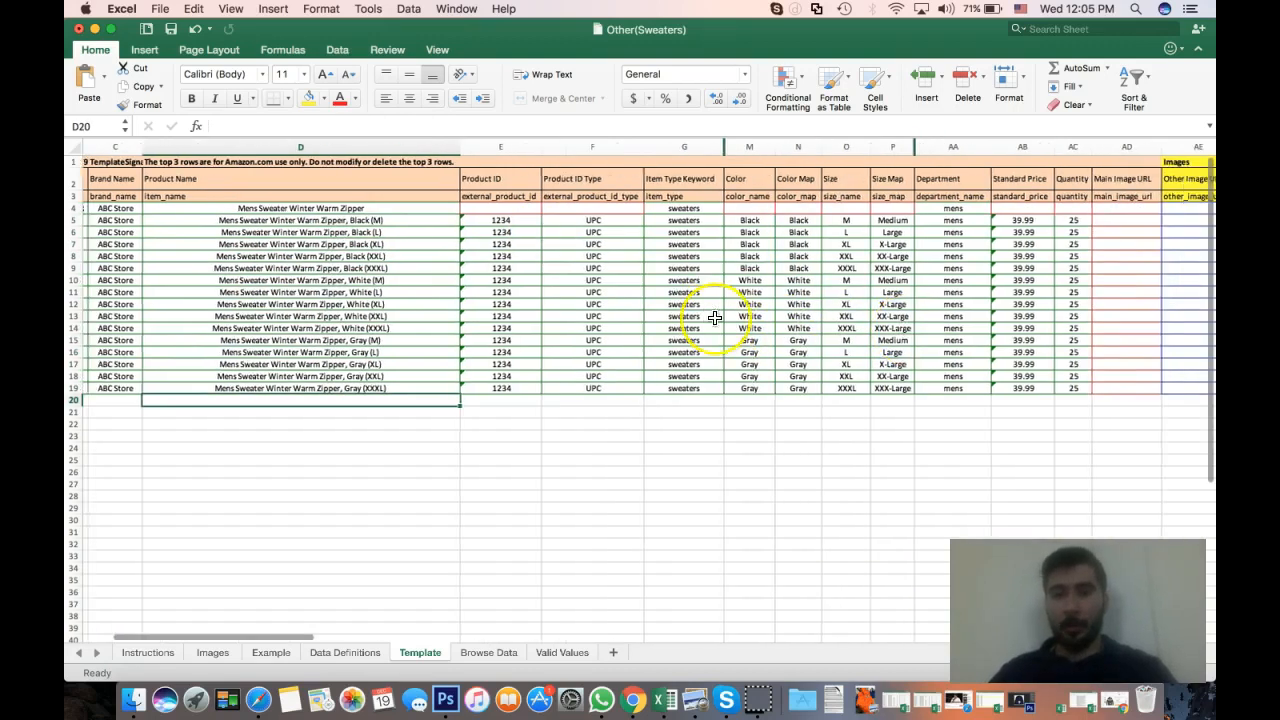
pyautogui.hscroll(-10, 714, 318)
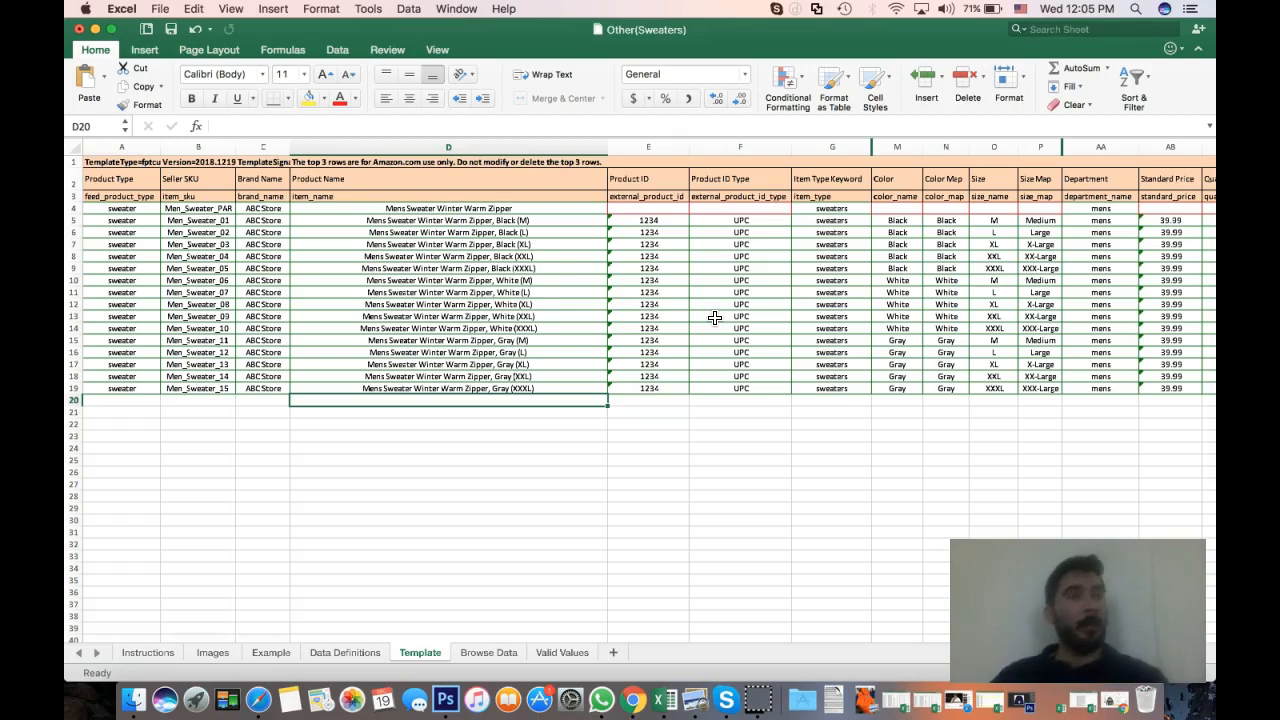
pyautogui.hscroll(10, 928, 343)
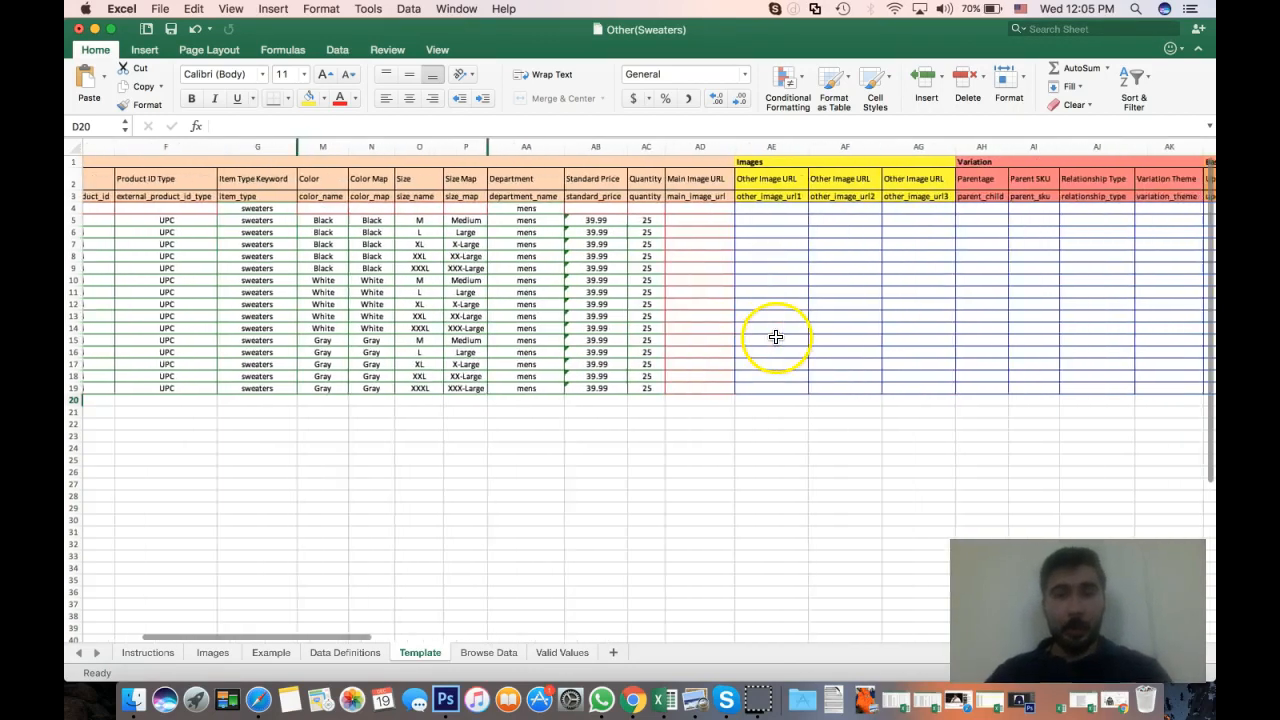
pyautogui.hscroll(5, 763, 337)
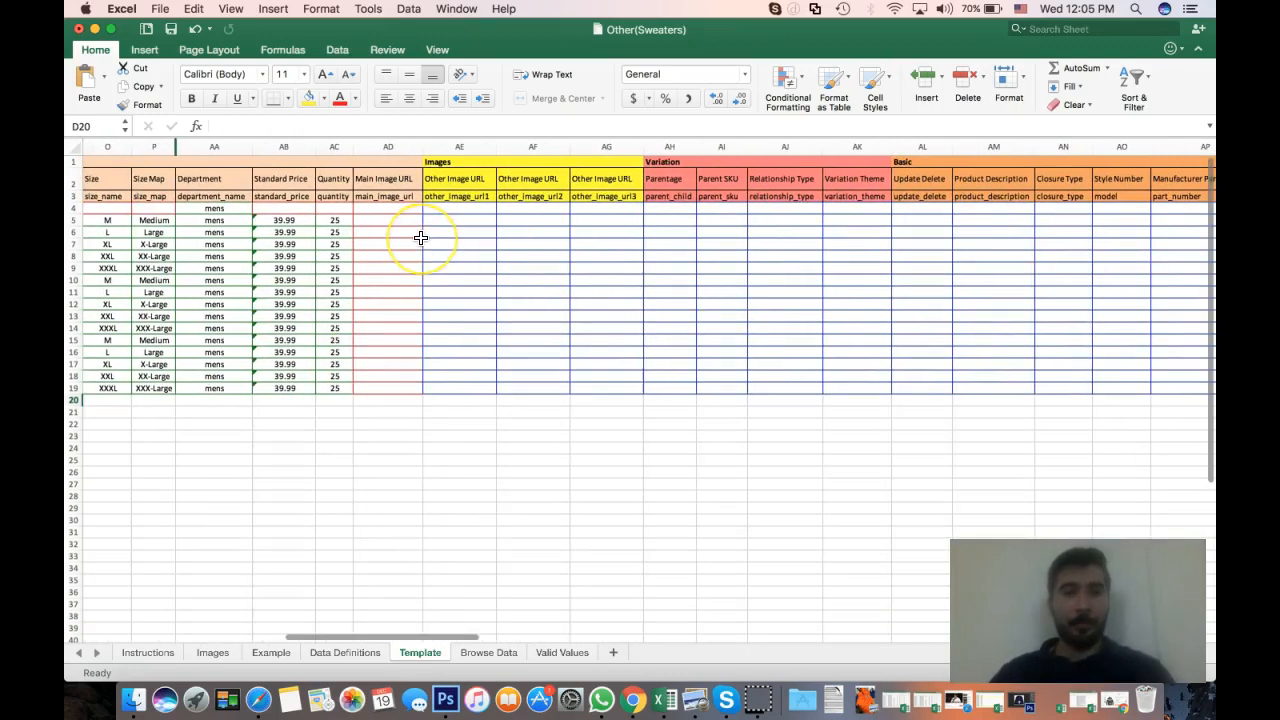
# Enter Parent as the Parentage of the parent sweater in cell AH4
pyautogui.click(665, 209)
pyautogui.hscroll(3, 686, 205)
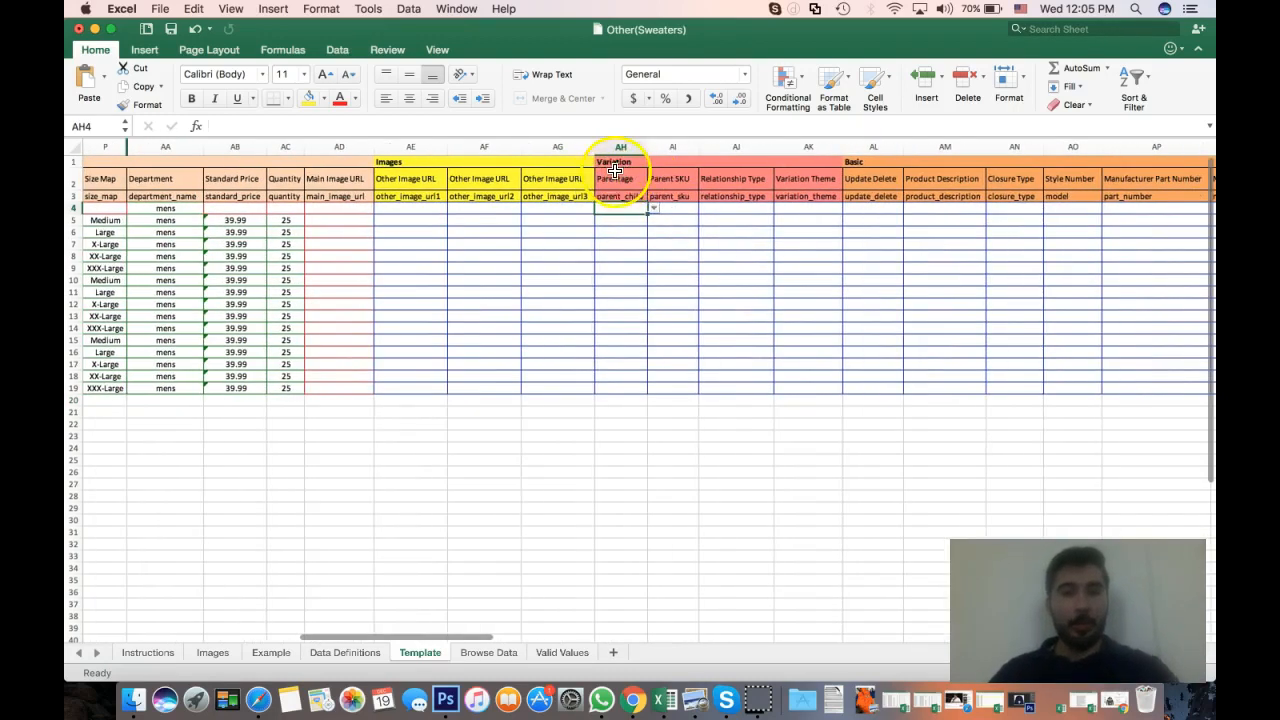
pyautogui.hscroll(2, 680, 300)
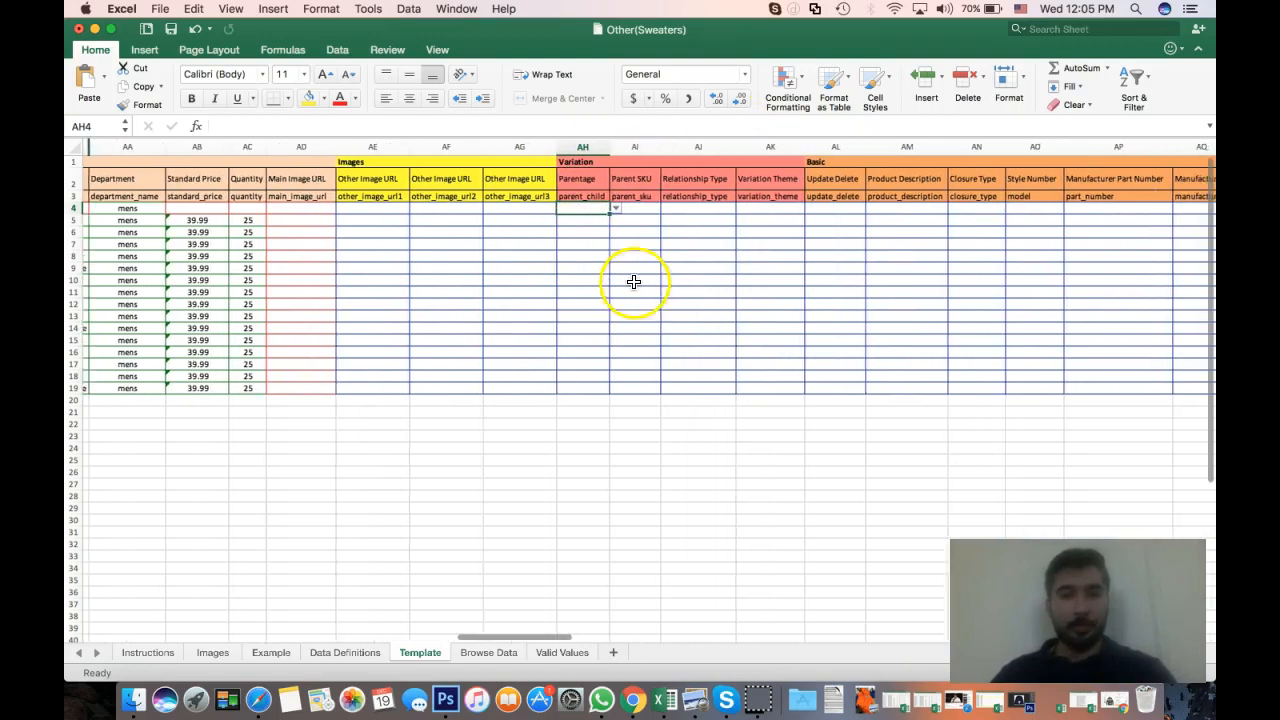
pyautogui.hscroll(-2, 631, 280)
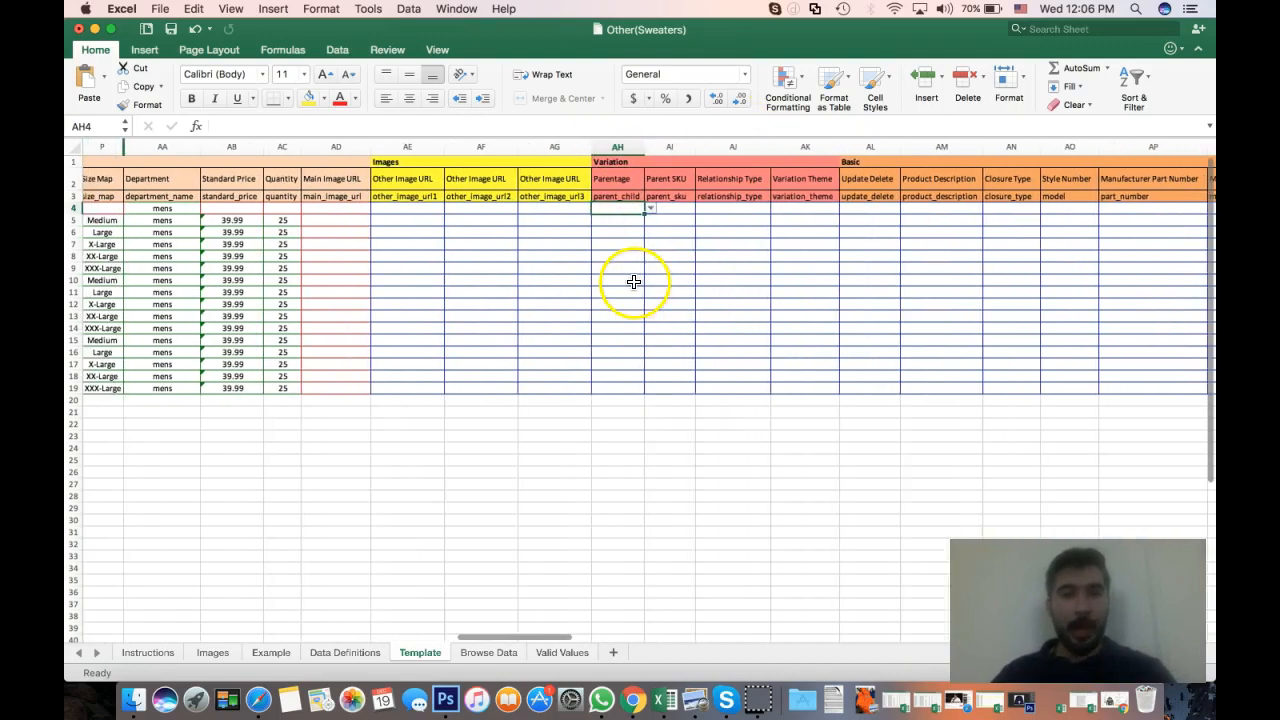
pyautogui.click(623, 141)
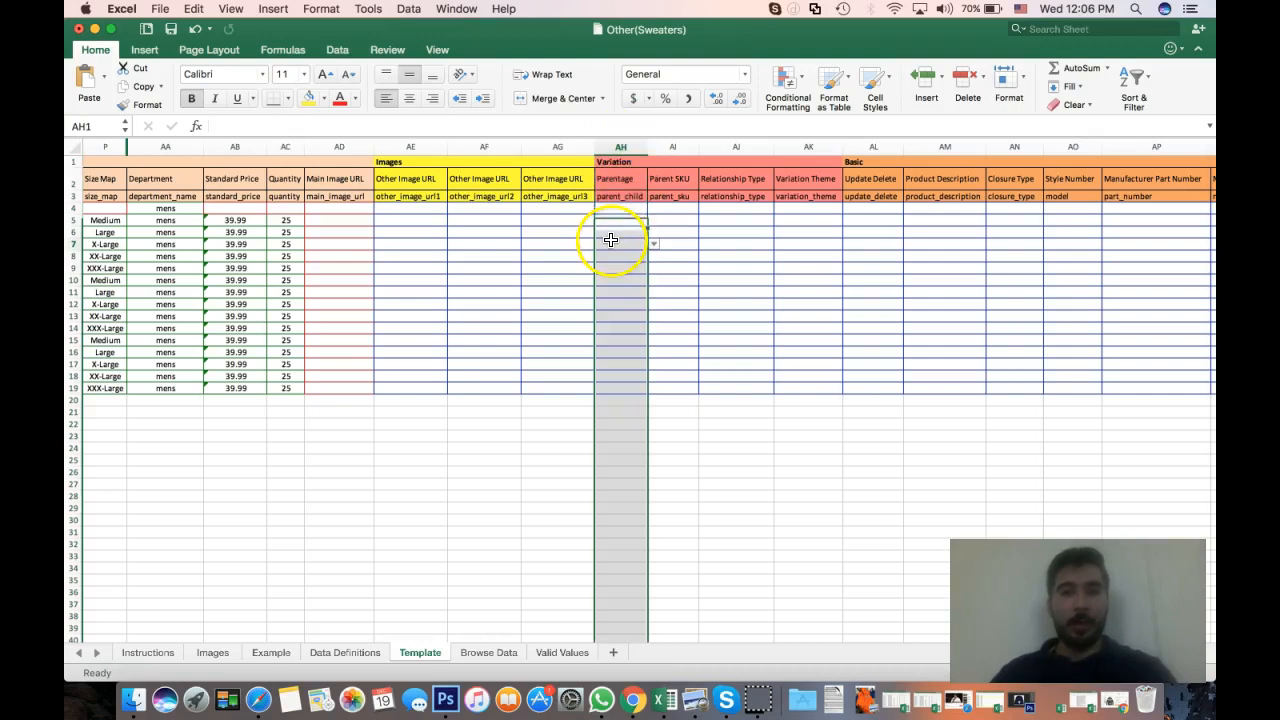
pyautogui.click(610, 242)
pyautogui.click(627, 204)
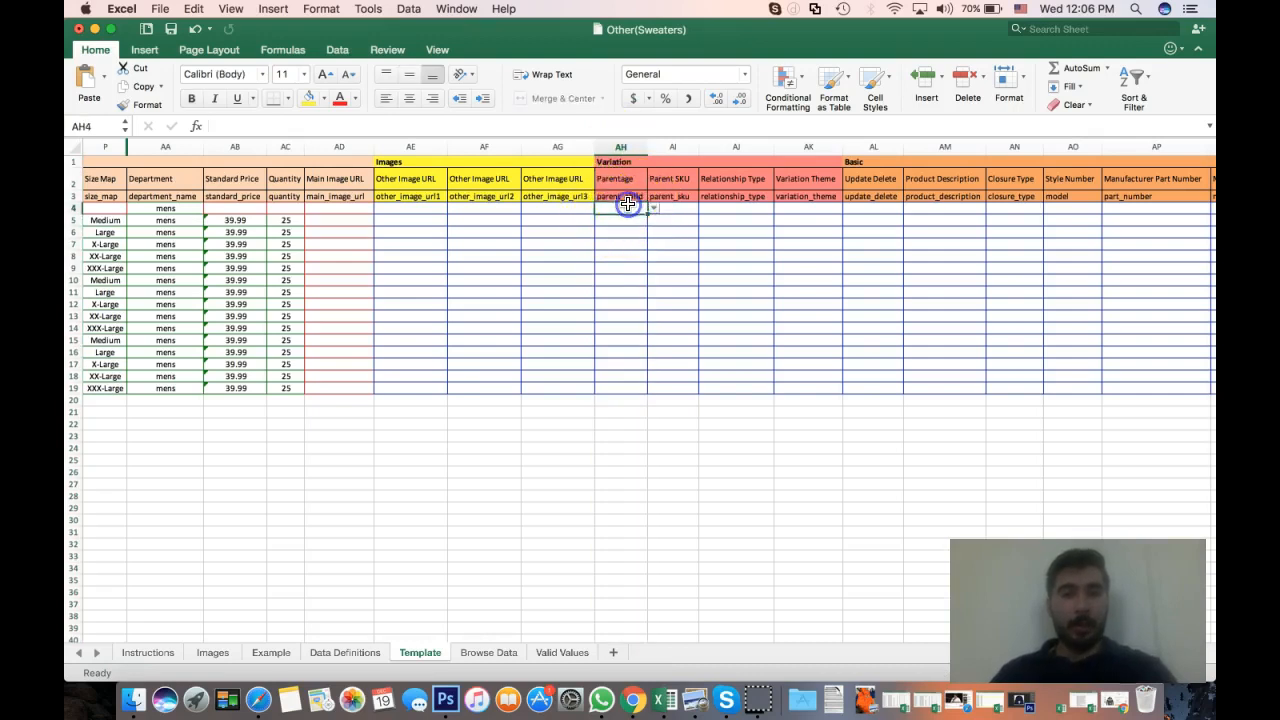
pyautogui.write('Paa')
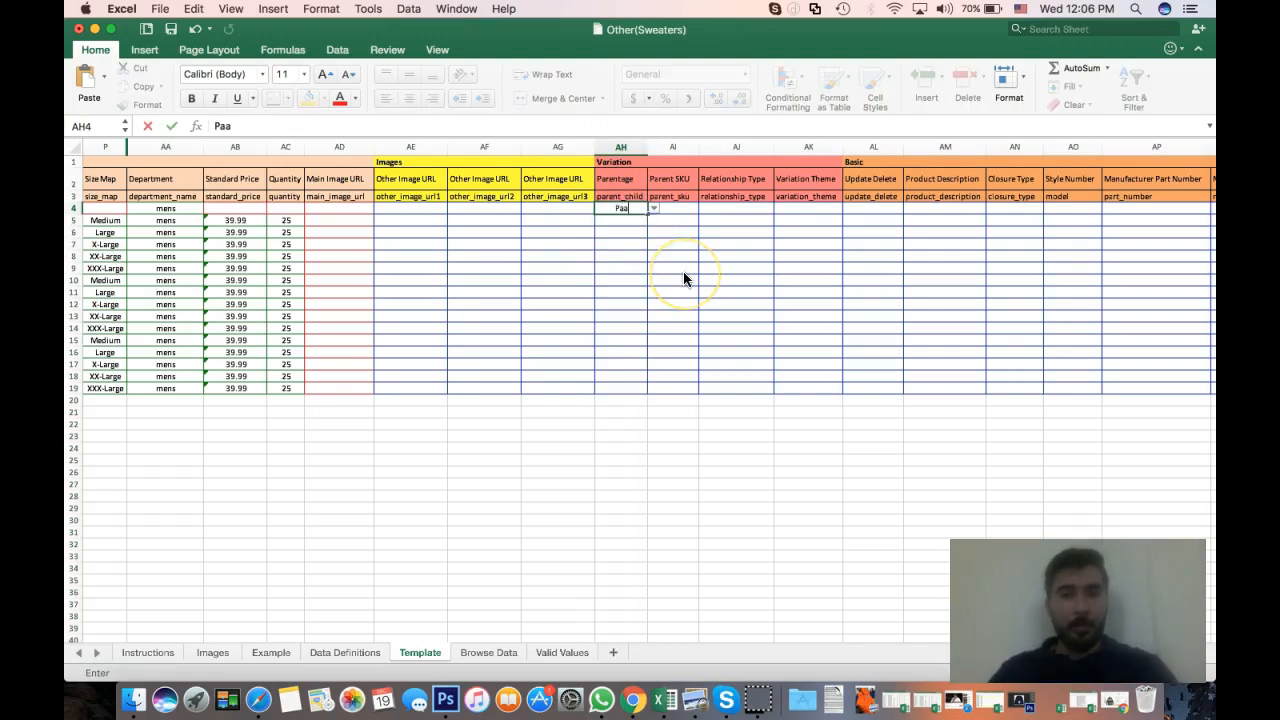
pyautogui.press('BackSpace')
pyautogui.write('rent')
pyautogui.press('Return')
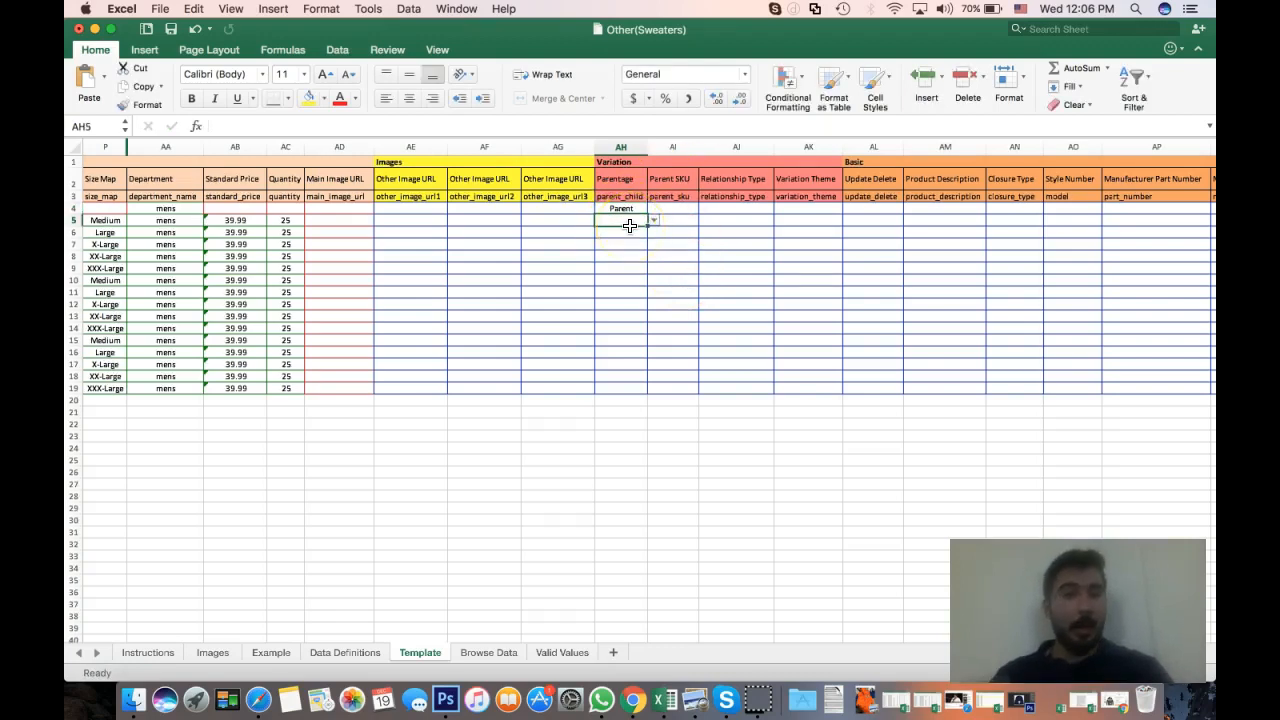
# Enter Child as the Parentage in AH5 and copy it down to every variation row through row 19
pyautogui.write('Chil')
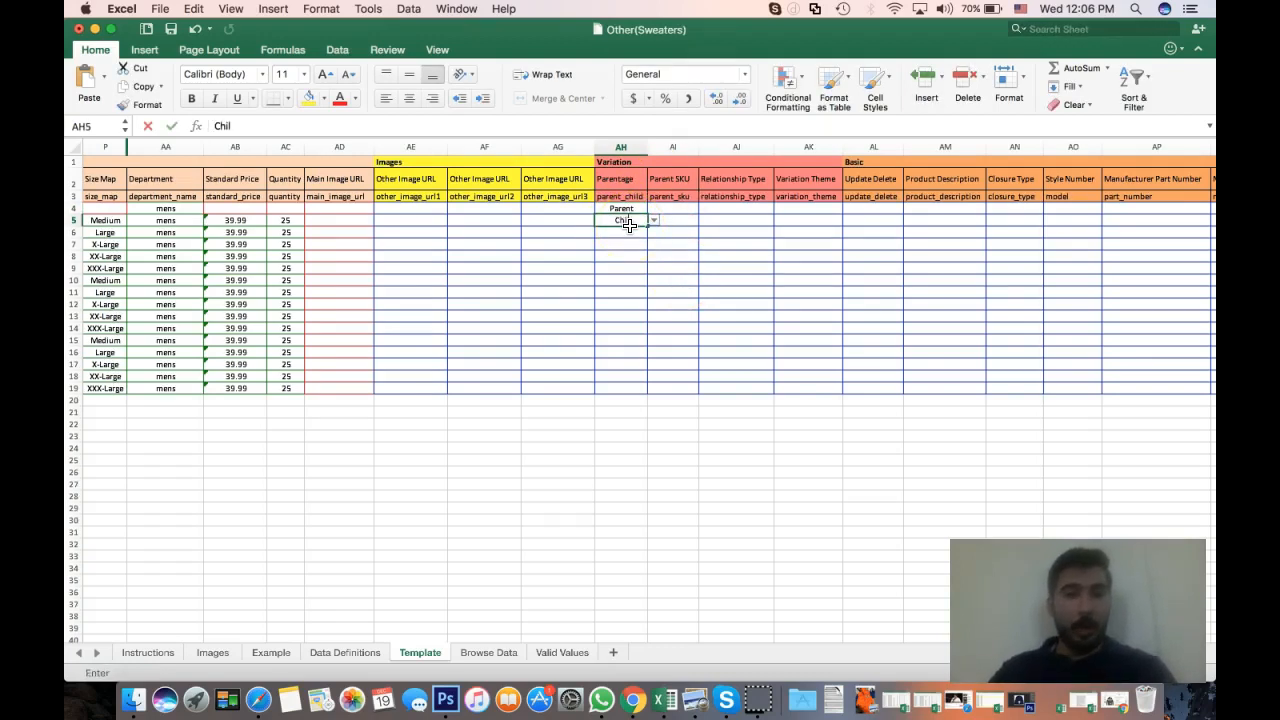
pyautogui.write('d')
pyautogui.press('Return')
pyautogui.press('Up')
pyautogui.press('super+c')
pyautogui.press('super+shift+Down')
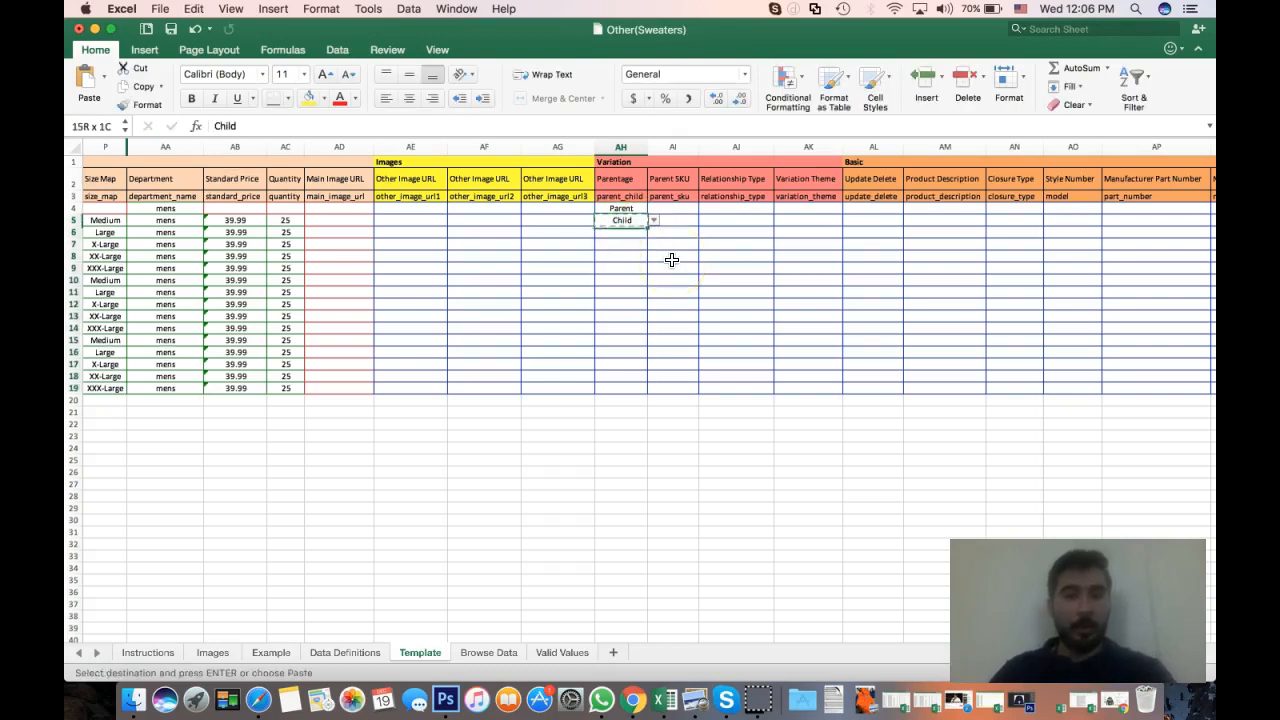
pyautogui.press('super+v')
pyautogui.press('Right')
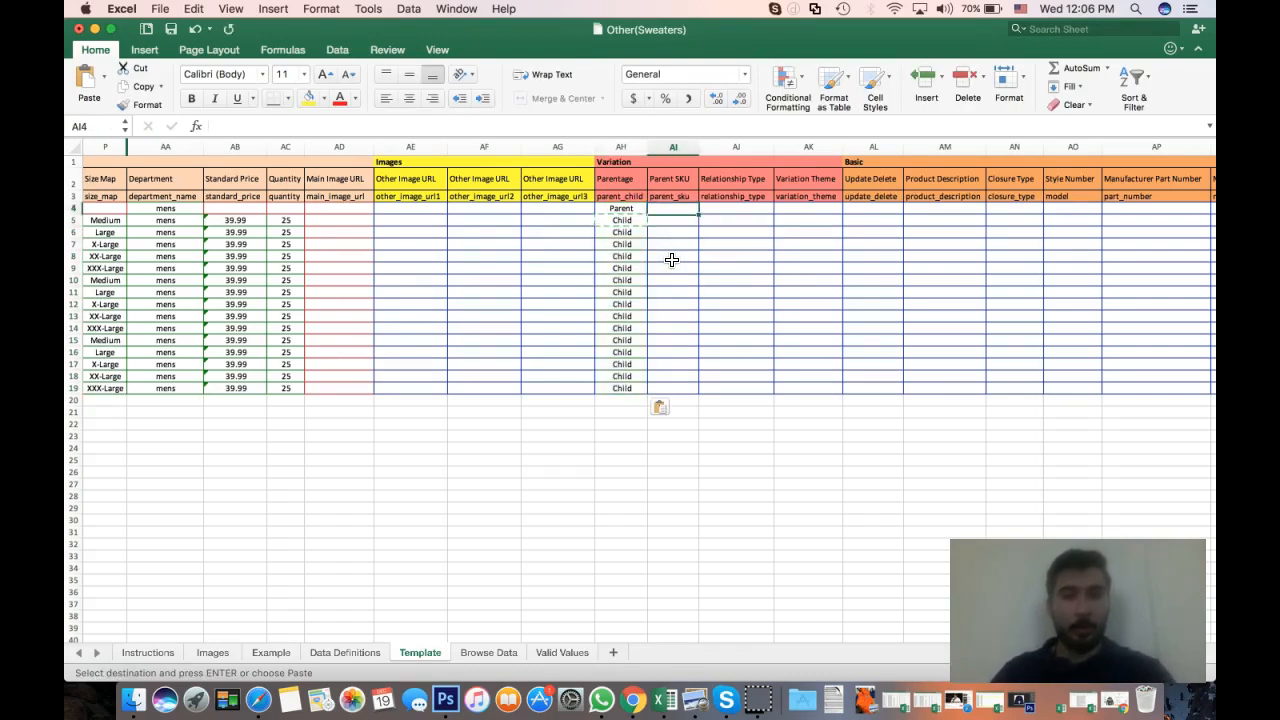
pyautogui.press('Left')
pyautogui.press('Right')
pyautogui.press('Down')
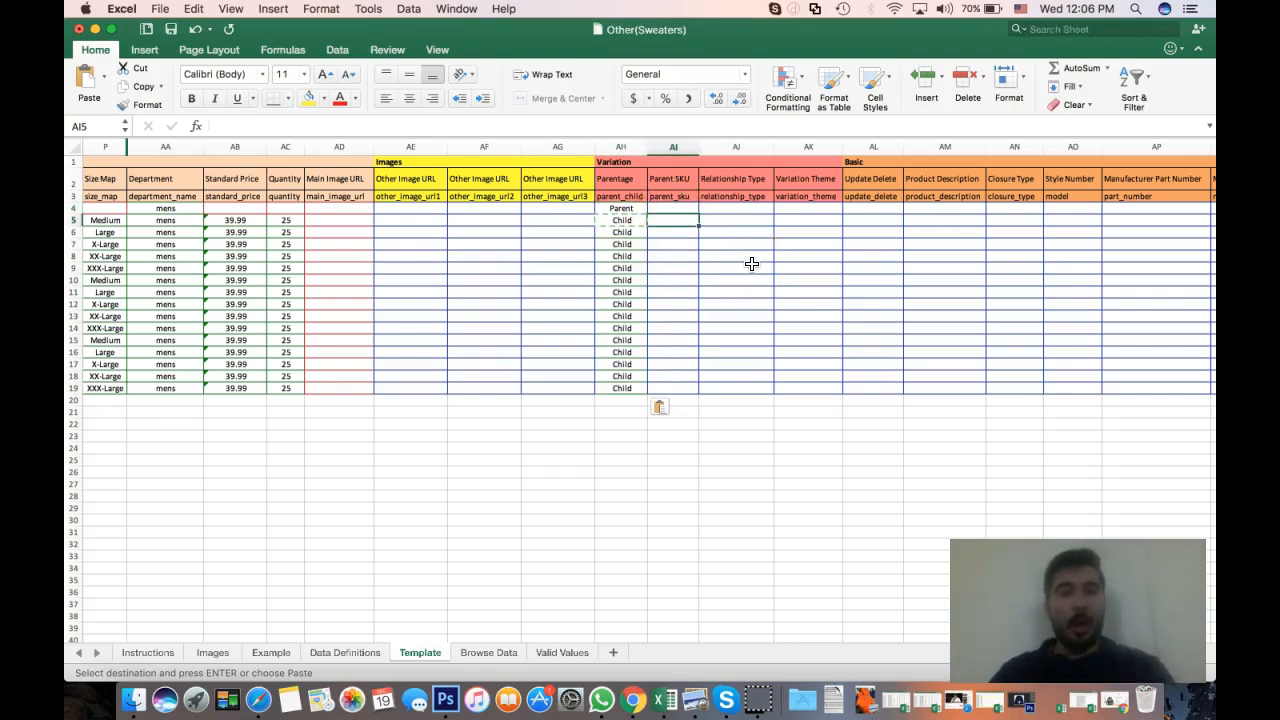
pyautogui.press('Left')
pyautogui.press('Left')
pyautogui.press('Right')
pyautogui.press('Right')
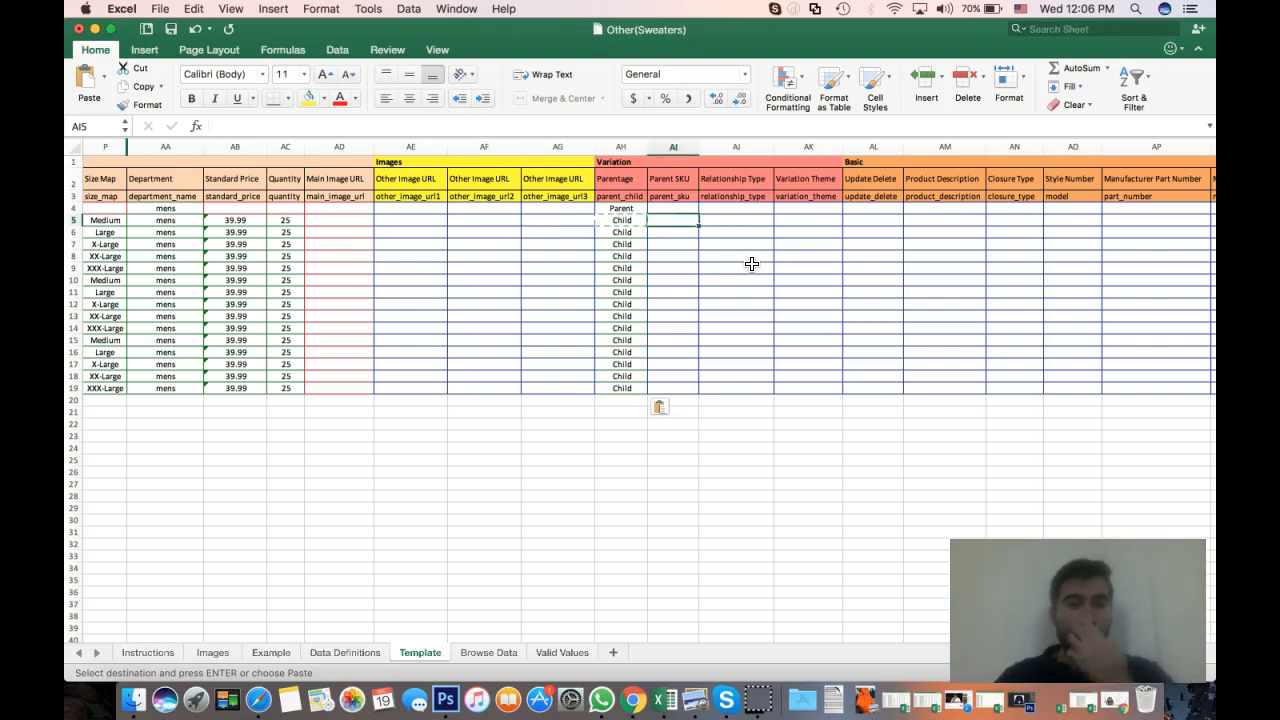
# Copy the parent's Seller SKU, Men_Sweater_PAR, from B4 into the Parent SKU cell of the first child row, AI5
pyautogui.hscroll(-15, 577, 310)
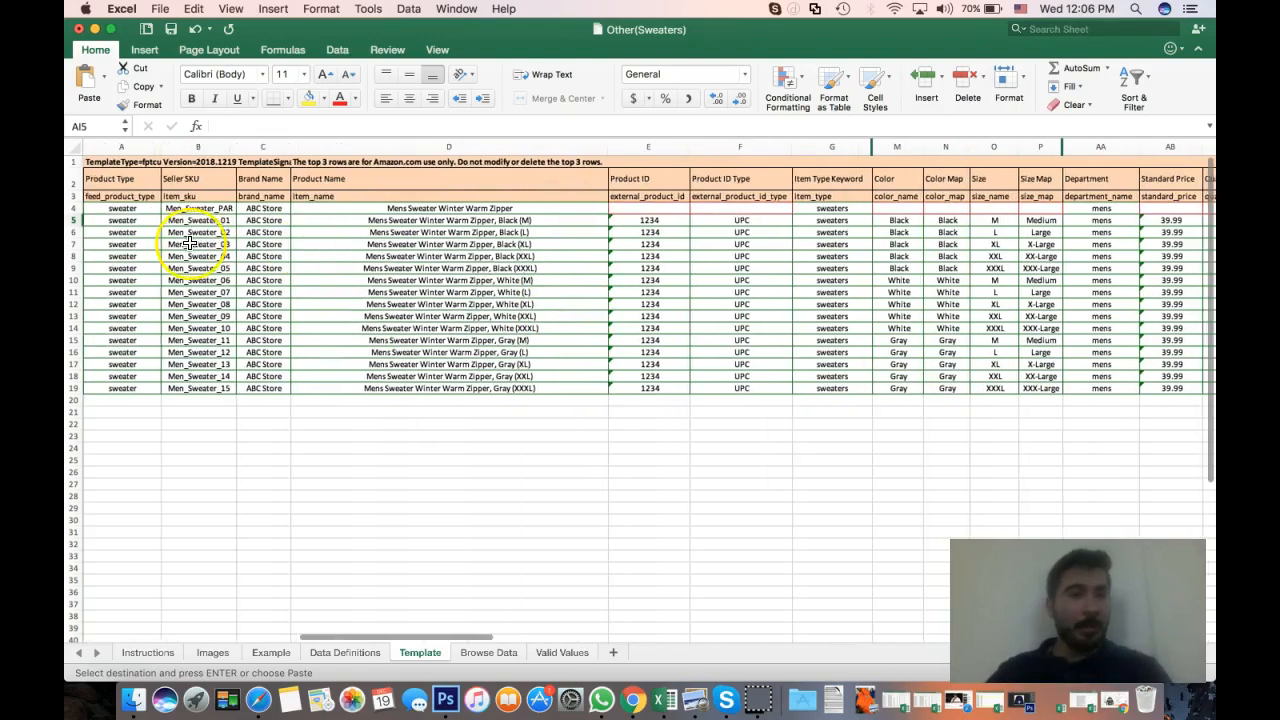
pyautogui.scroll(2, 195, 235)
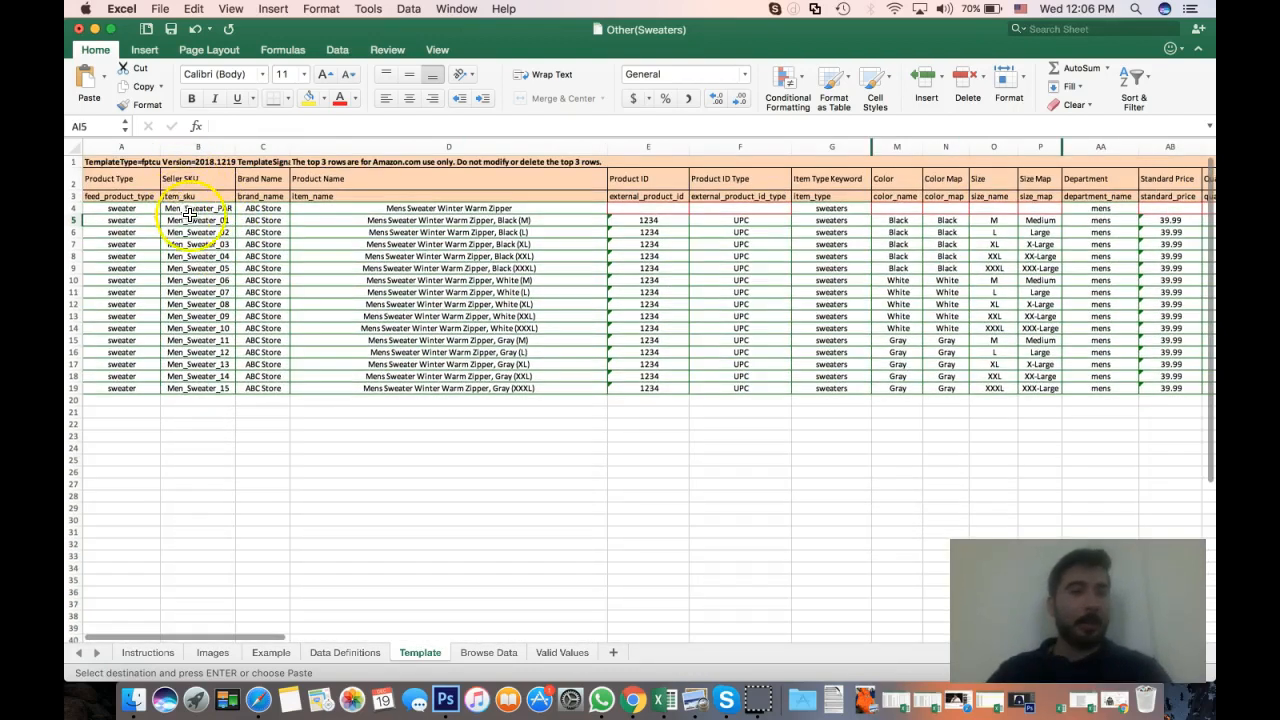
pyautogui.click(205, 208)
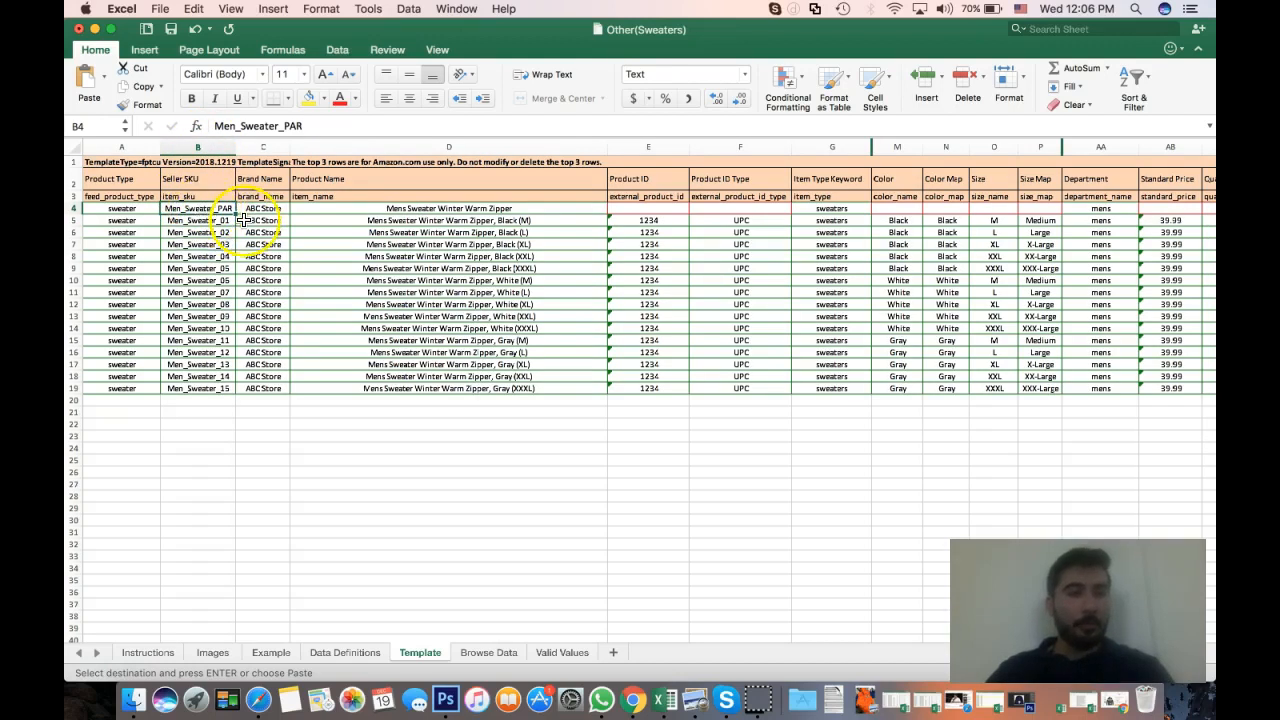
pyautogui.press('super+c')
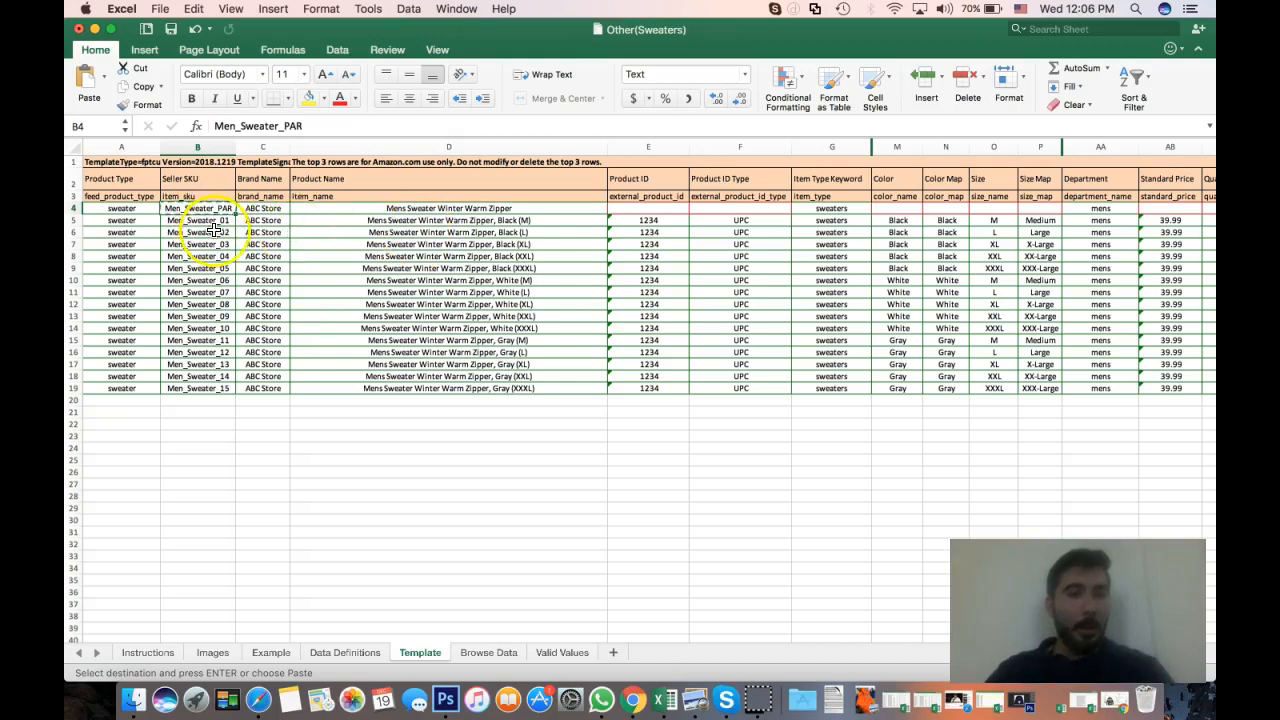
pyautogui.hscroll(10, 462, 238)
pyautogui.hscroll(10, 991, 214)
pyautogui.click(624, 221)
pyautogui.press('super+v')
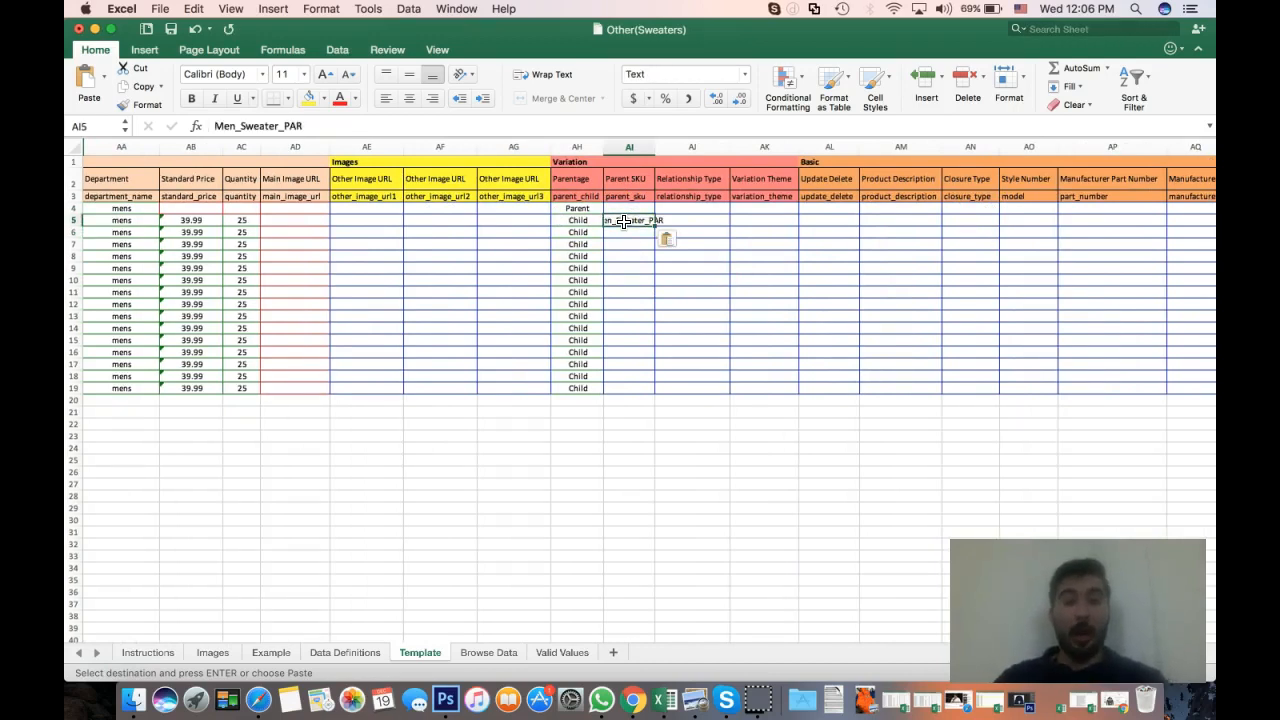
# Copy the Parent SKU Men_Sweater_PAR from AI5 down to all remaining child rows through row 19
pyautogui.press('Up')
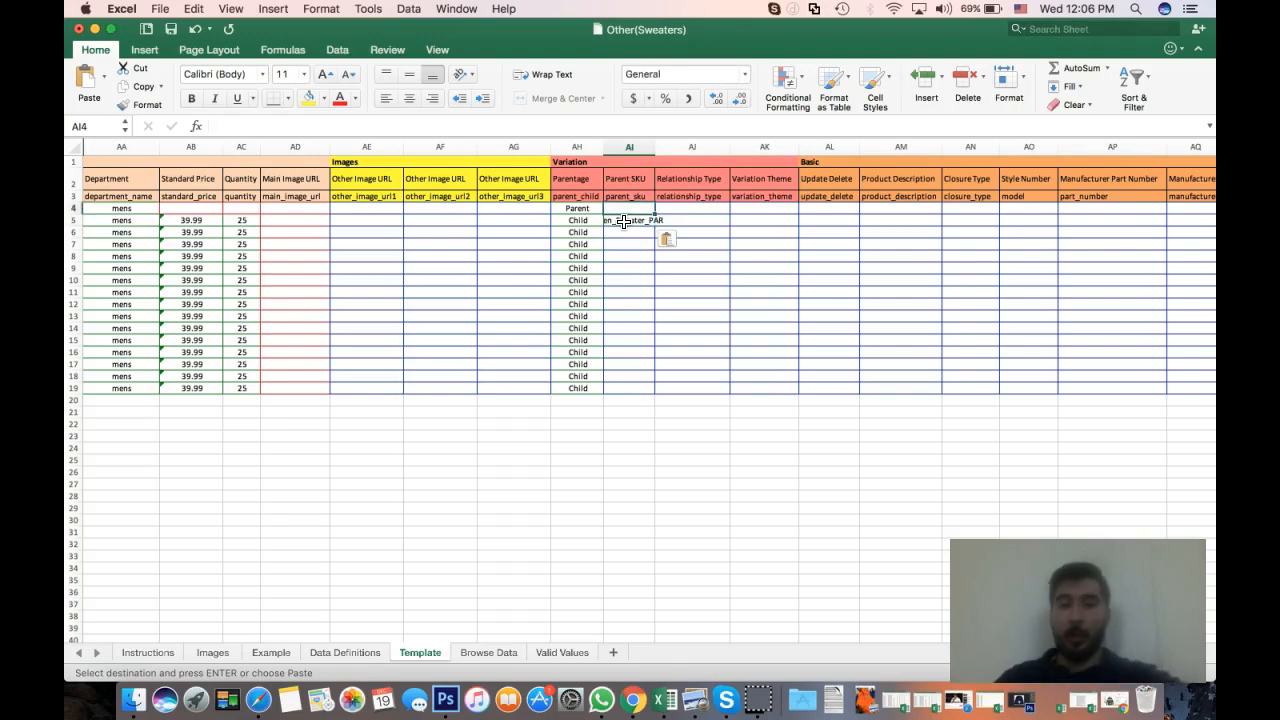
pyautogui.press('Down')
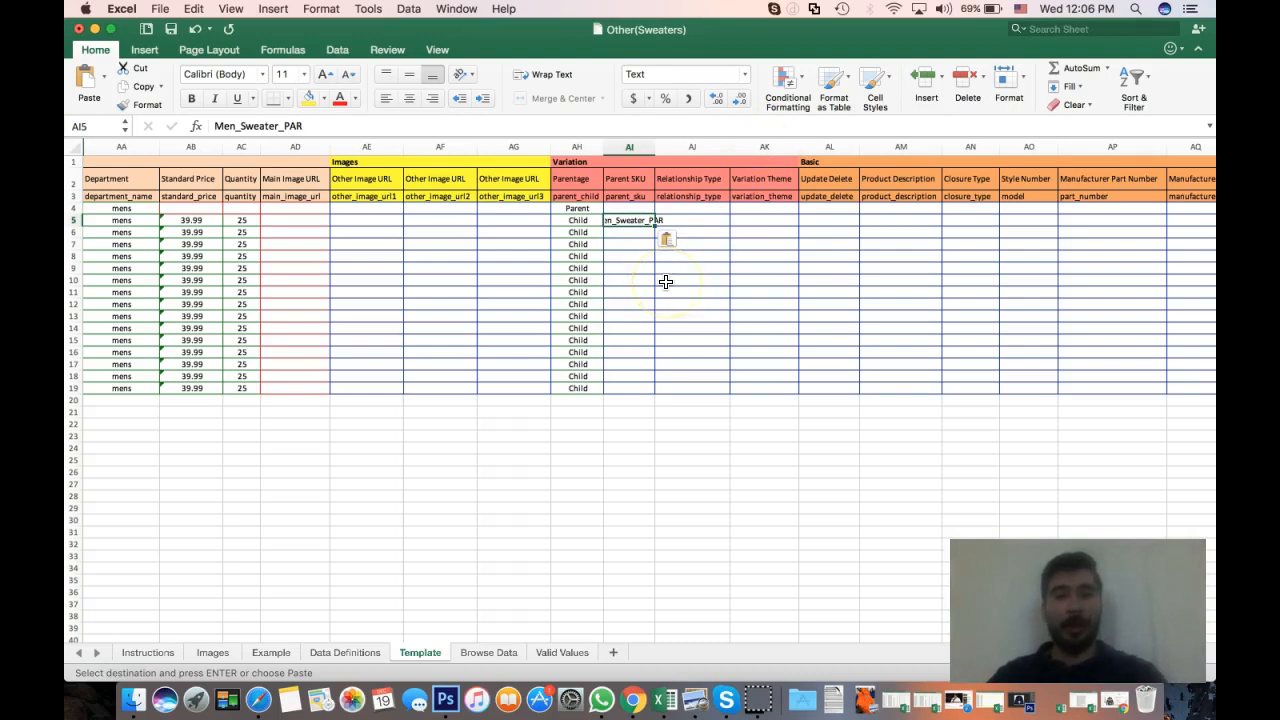
pyautogui.press('super+c')
pyautogui.hotkey('shift', 'Down')
pyautogui.hotkey('shift', 'Down')
pyautogui.hotkey('shift', 'Down')
pyautogui.hotkey('shift', 'Down')
pyautogui.hotkey('shift', 'Down')
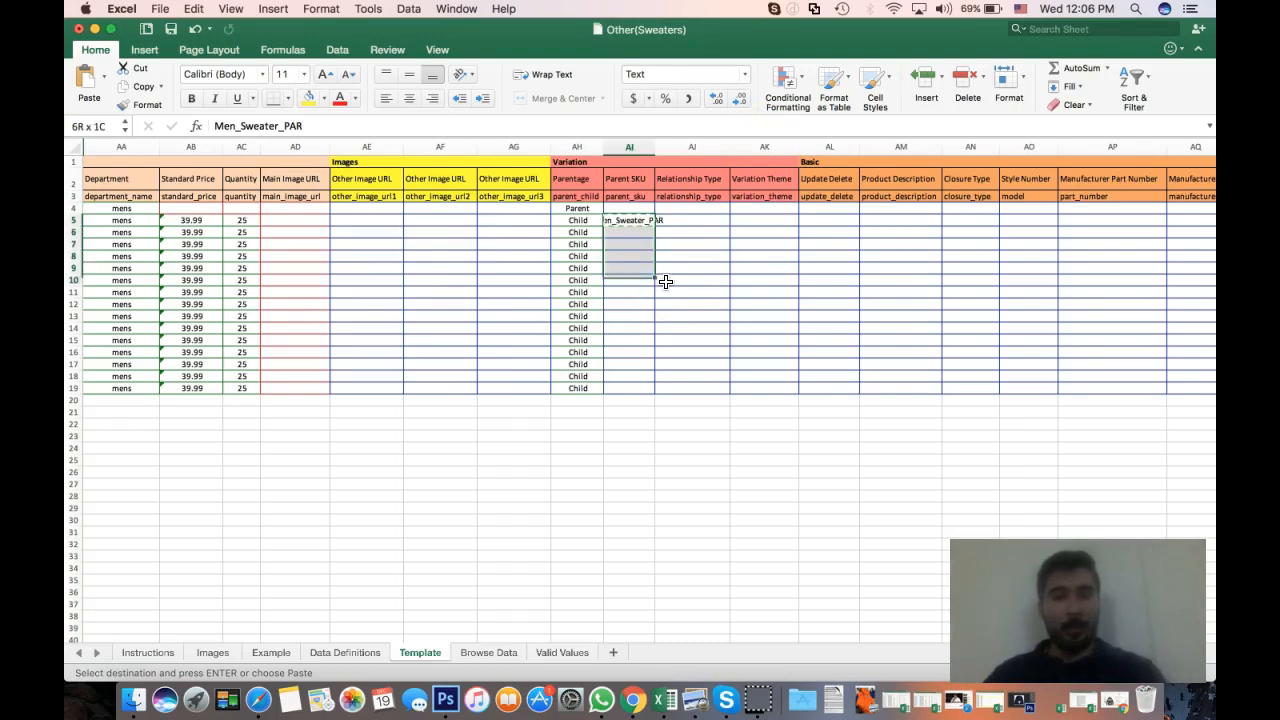
pyautogui.hotkey('shift', 'Down')
pyautogui.hotkey('shift', 'Down')
pyautogui.hotkey('shift', 'Down')
pyautogui.hotkey('shift', 'Down')
pyautogui.hotkey('shift', 'Down')
pyautogui.hotkey('shift', 'Down')
pyautogui.hotkey('shift', 'Down')
pyautogui.hotkey('shift', 'Down')
pyautogui.hotkey('shift', 'Down')
pyautogui.press('super+v')
# Set the Relationship Type of the first child row, AJ5, to Variation
pyautogui.press('Right')
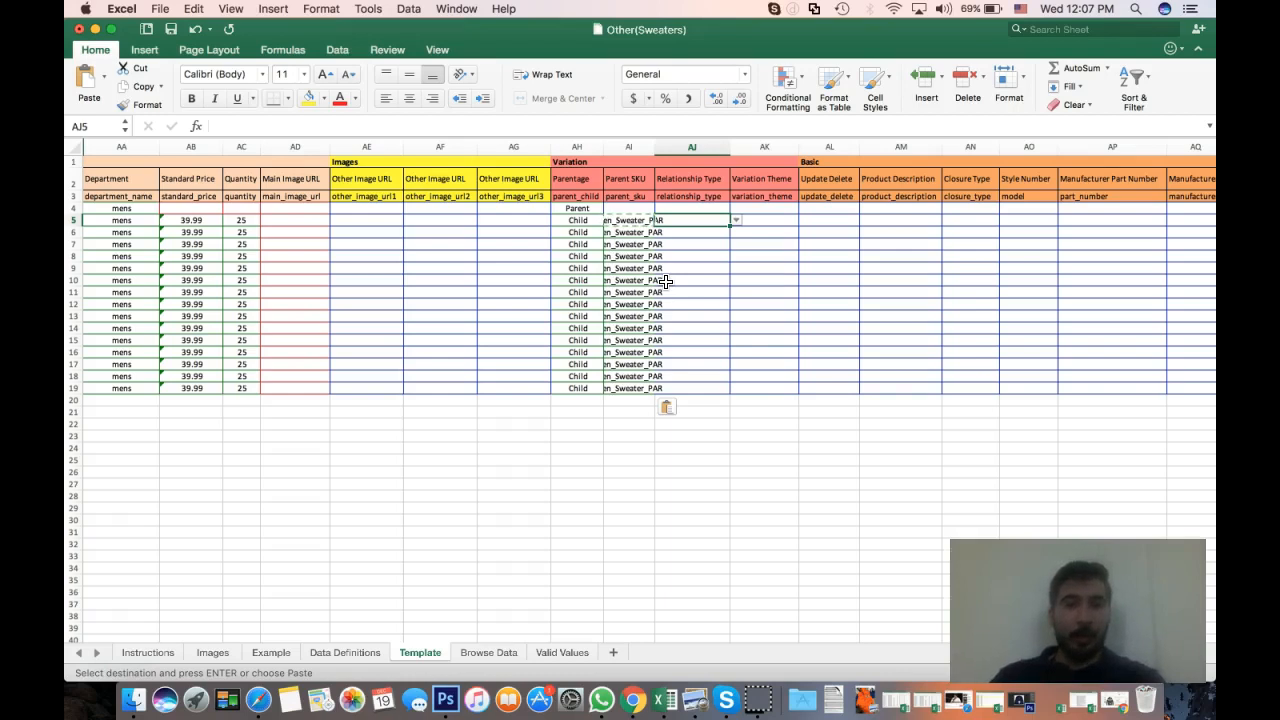
pyautogui.click(733, 221)
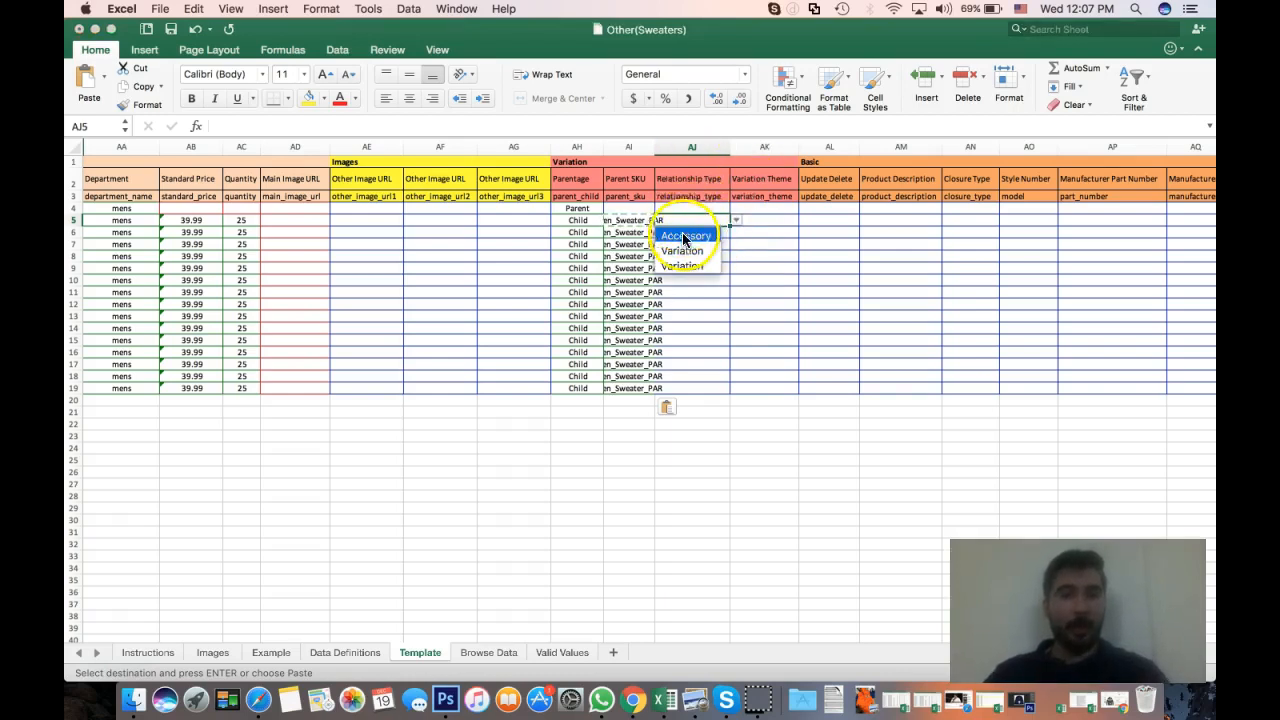
pyautogui.click(695, 250)
pyautogui.click(690, 220)
pyautogui.press('super+c')
pyautogui.press('Escape')
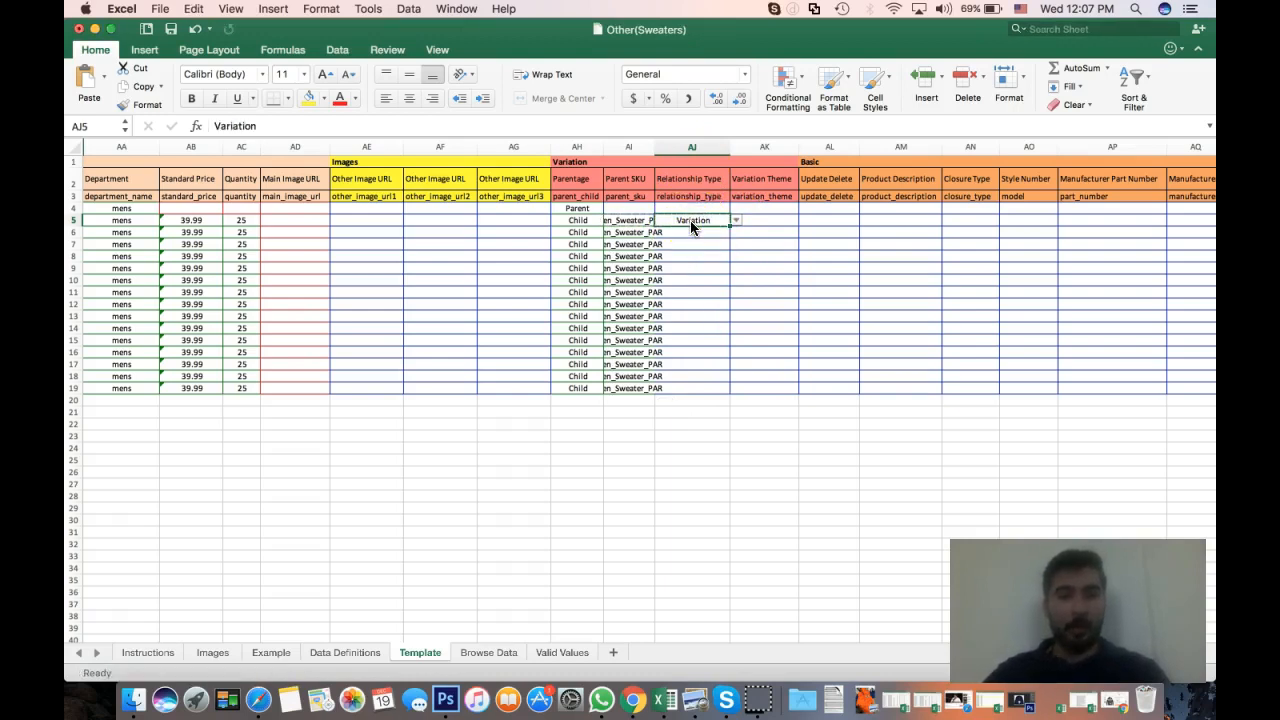
pyautogui.hotkey('shift', 'Down')
pyautogui.hotkey('shift', 'Down')
pyautogui.hotkey('shift', 'Down')
pyautogui.hotkey('shift', 'Down')
pyautogui.hotkey('shift', 'Down')
pyautogui.hotkey('shift', 'Down')
pyautogui.hotkey('shift', 'Down')
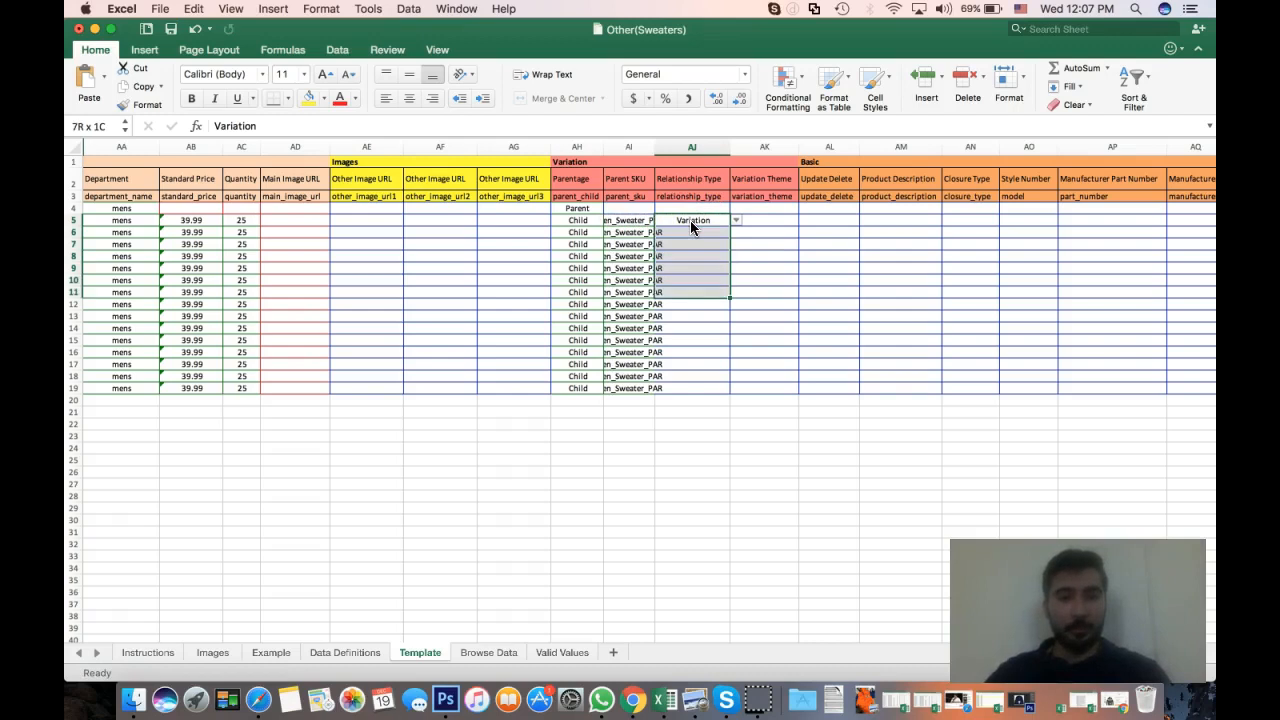
pyautogui.hotkey('shift', 'Down')
pyautogui.hotkey('shift', 'Down')
pyautogui.hotkey('shift', 'Down')
pyautogui.hotkey('shift', 'Down')
pyautogui.hotkey('shift', 'Down')
pyautogui.hotkey('shift', 'Down')
pyautogui.hotkey('shift', 'Down')
pyautogui.press('super+v')
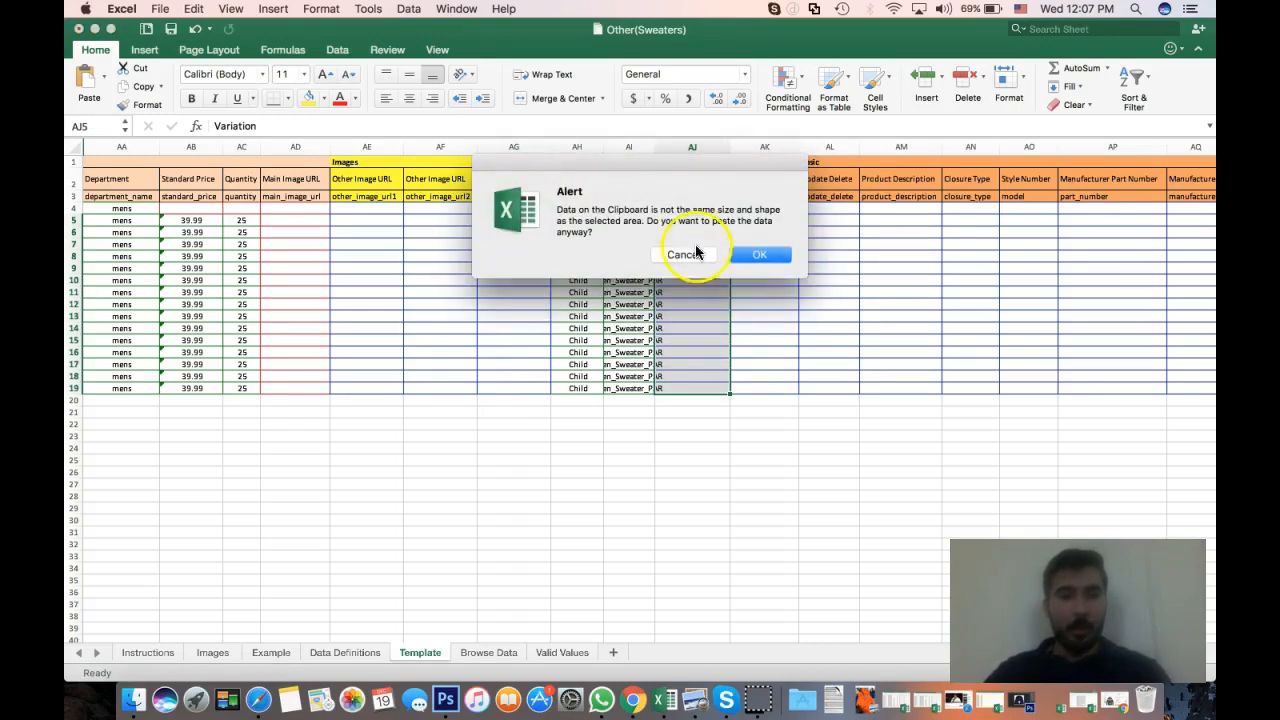
pyautogui.click(693, 254)
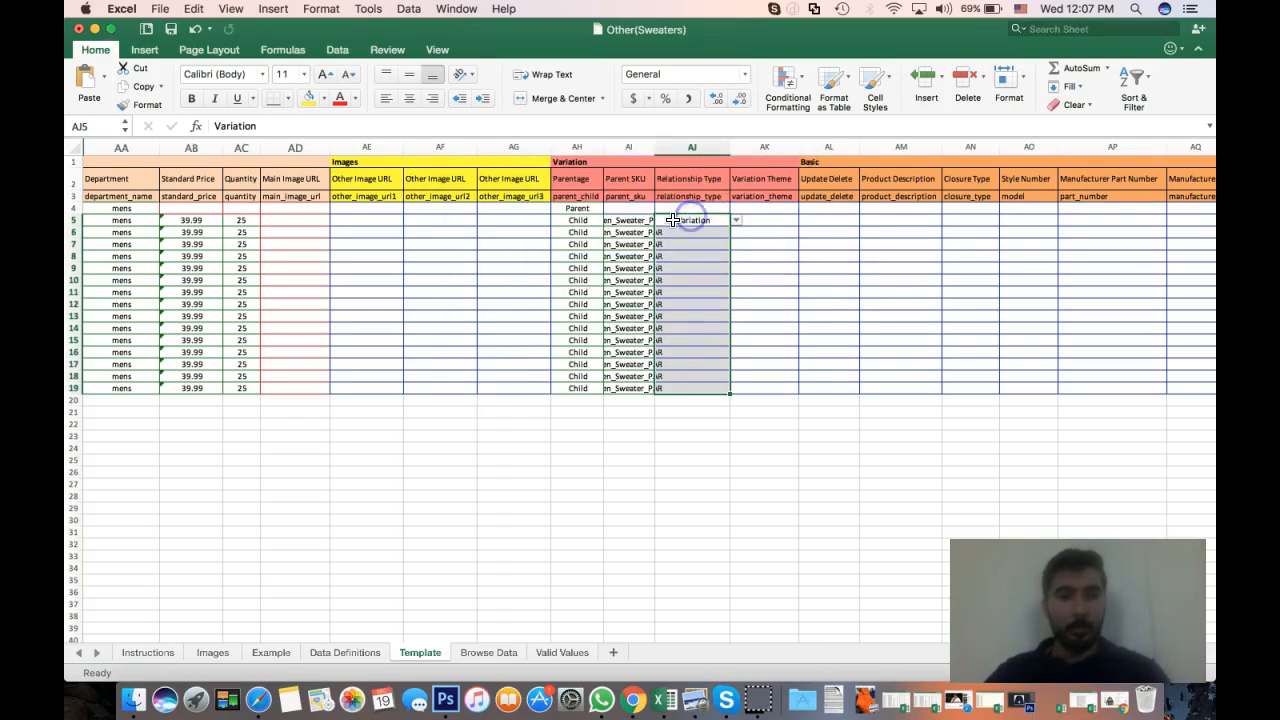
# Copy the Variation relationship type from AJ5 down to all child rows through row 19
pyautogui.click(709, 268)
pyautogui.click(677, 220)
pyautogui.press('super+c')
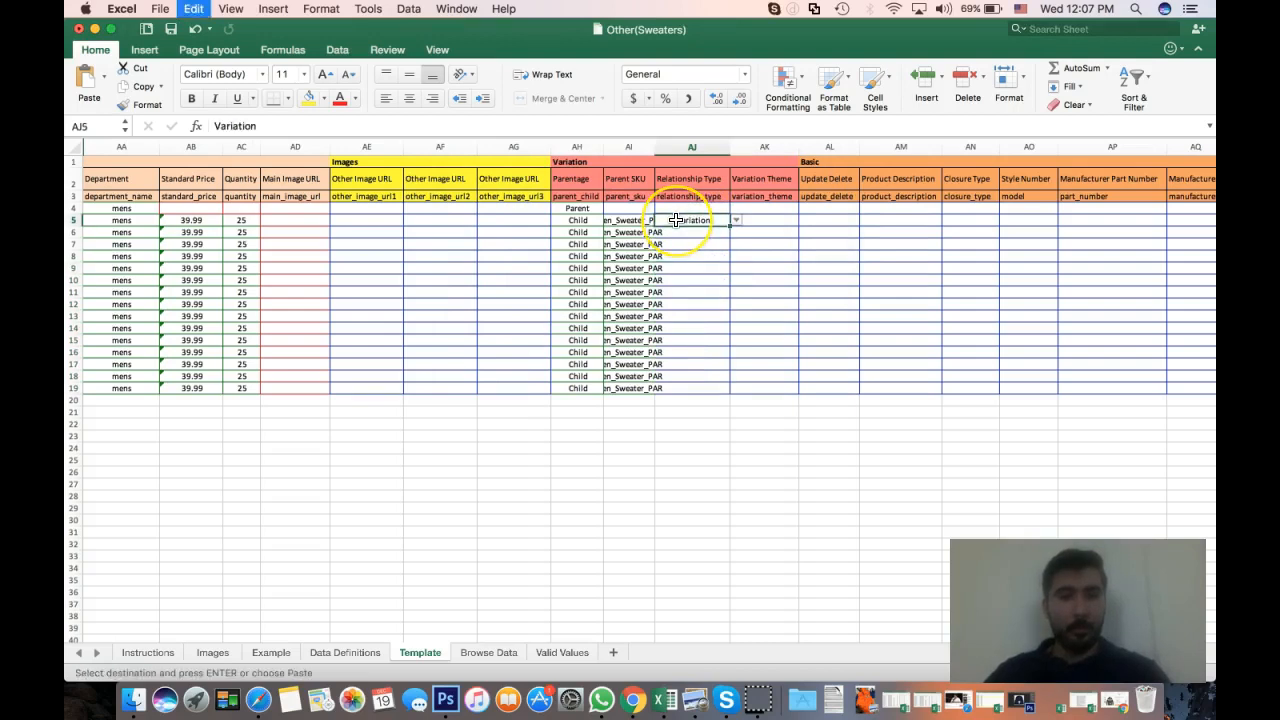
pyautogui.hotkey('shift', 'Down')
pyautogui.hotkey('shift', 'Down')
pyautogui.hotkey('shift', 'Down')
pyautogui.hotkey('shift', 'Down')
pyautogui.hotkey('shift', 'Down')
pyautogui.hotkey('shift', 'Down')
pyautogui.hotkey('shift', 'Down')
pyautogui.hotkey('shift', 'Down')
pyautogui.hotkey('shift', 'Down')
pyautogui.hotkey('shift', 'Down')
pyautogui.hotkey('shift', 'Down')
pyautogui.hotkey('shift', 'Down')
pyautogui.hotkey('shift', 'Down')
pyautogui.hotkey('shift', 'Down')
pyautogui.press('super+v')
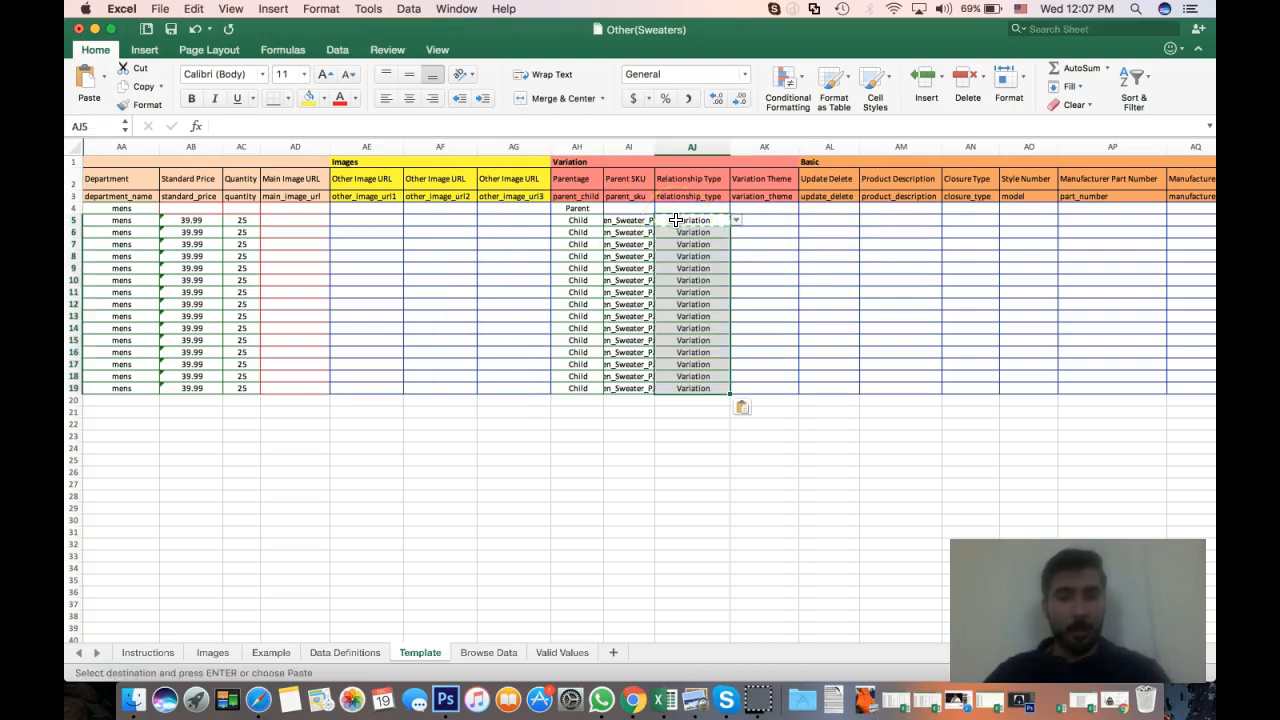
# Set the Variation Theme of the parent row, AK4, to sizecolor
pyautogui.press('Right')
pyautogui.press('Up')
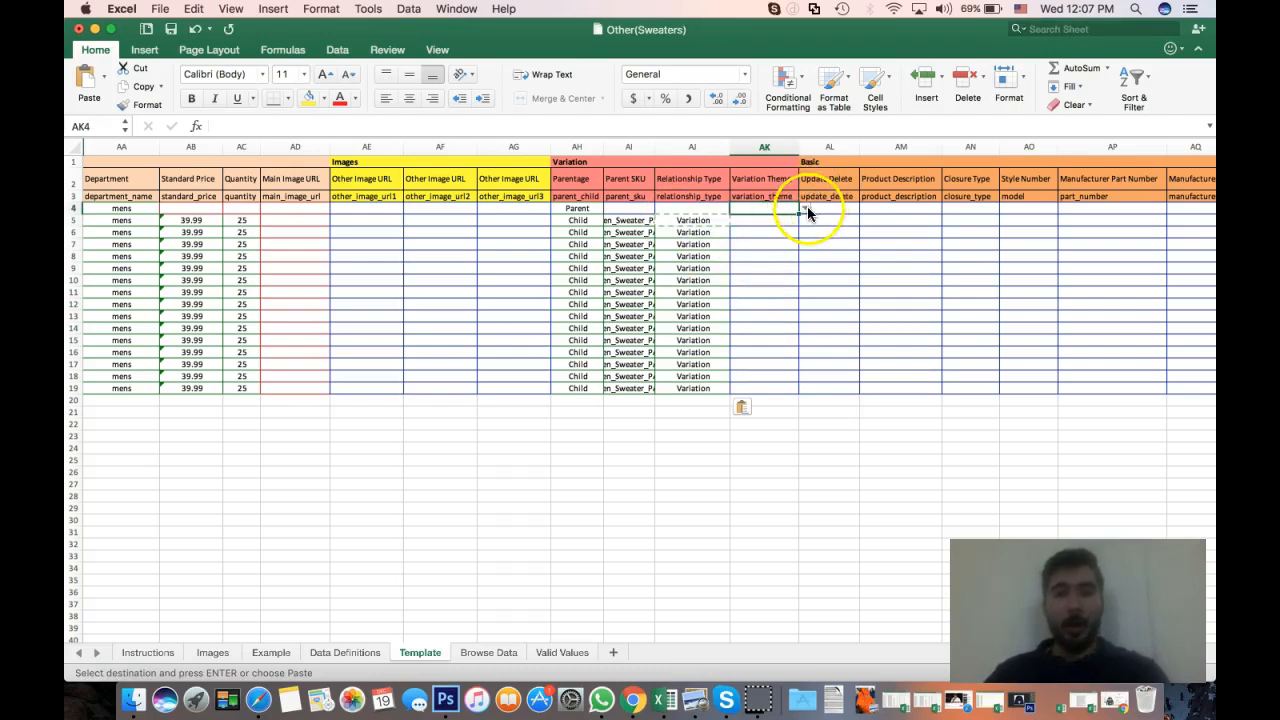
pyautogui.click(802, 207)
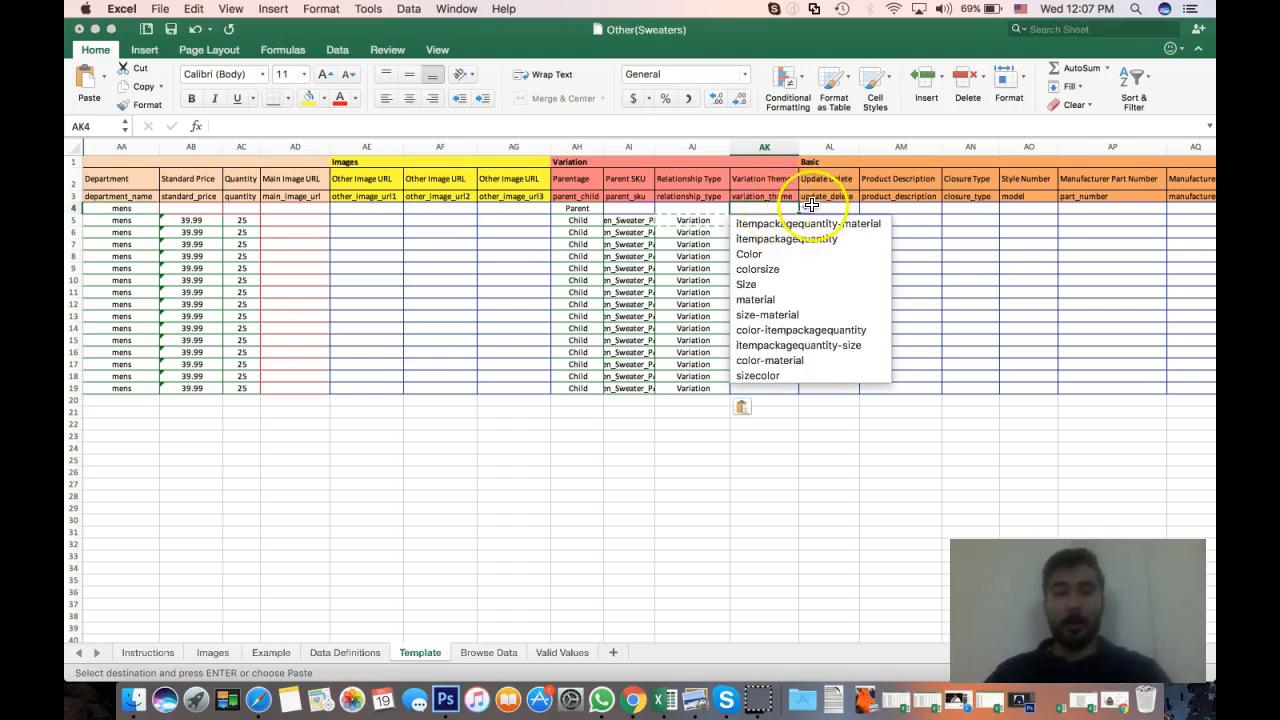
pyautogui.click(805, 207)
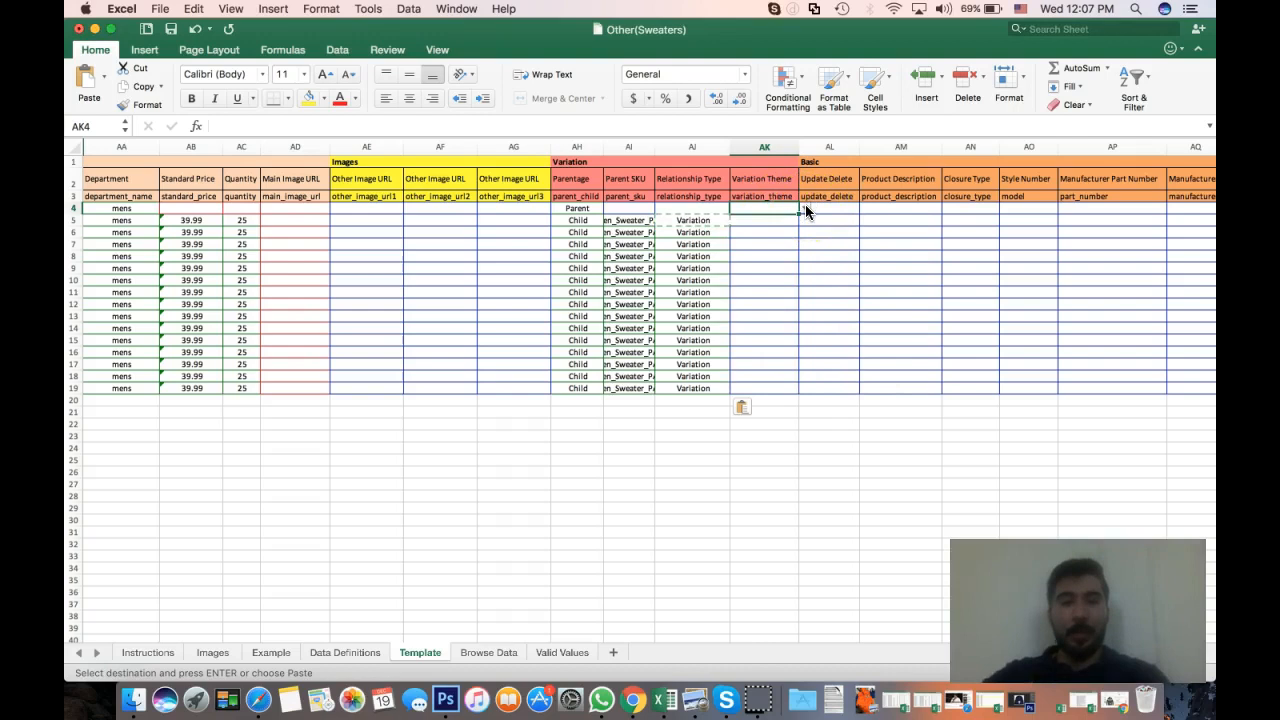
pyautogui.click(805, 205)
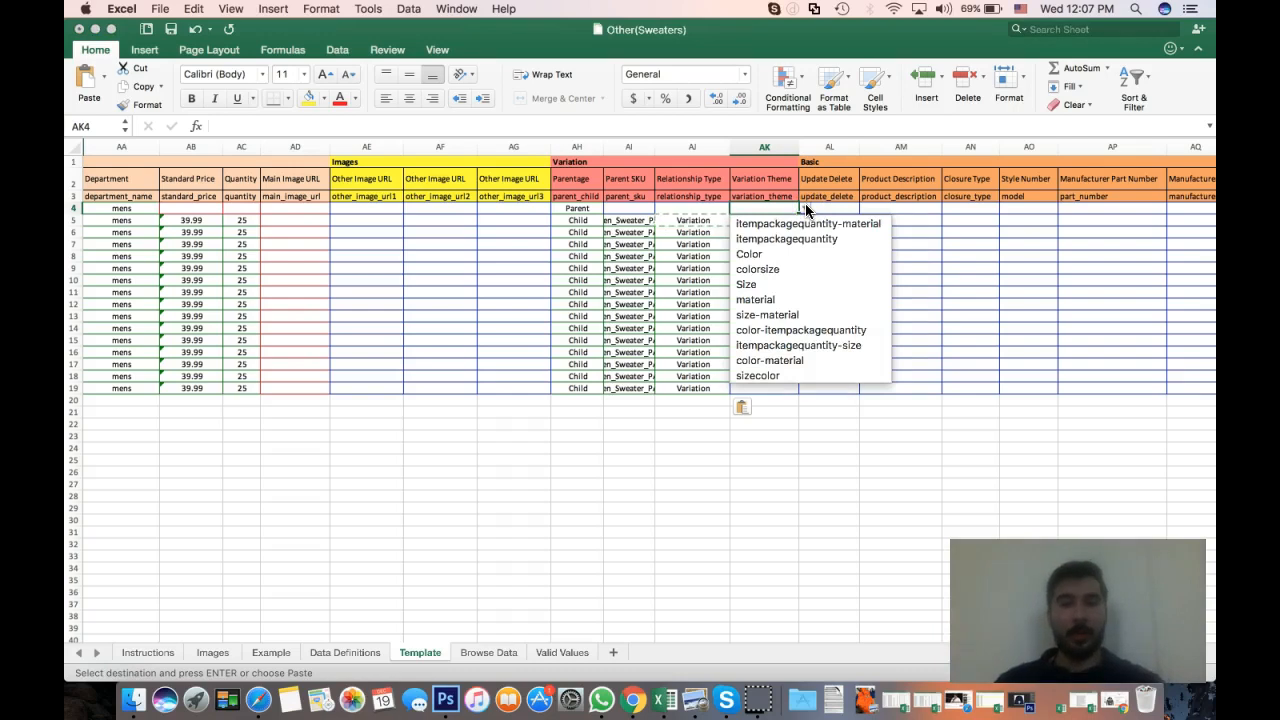
pyautogui.hscroll(-20, 549, 251)
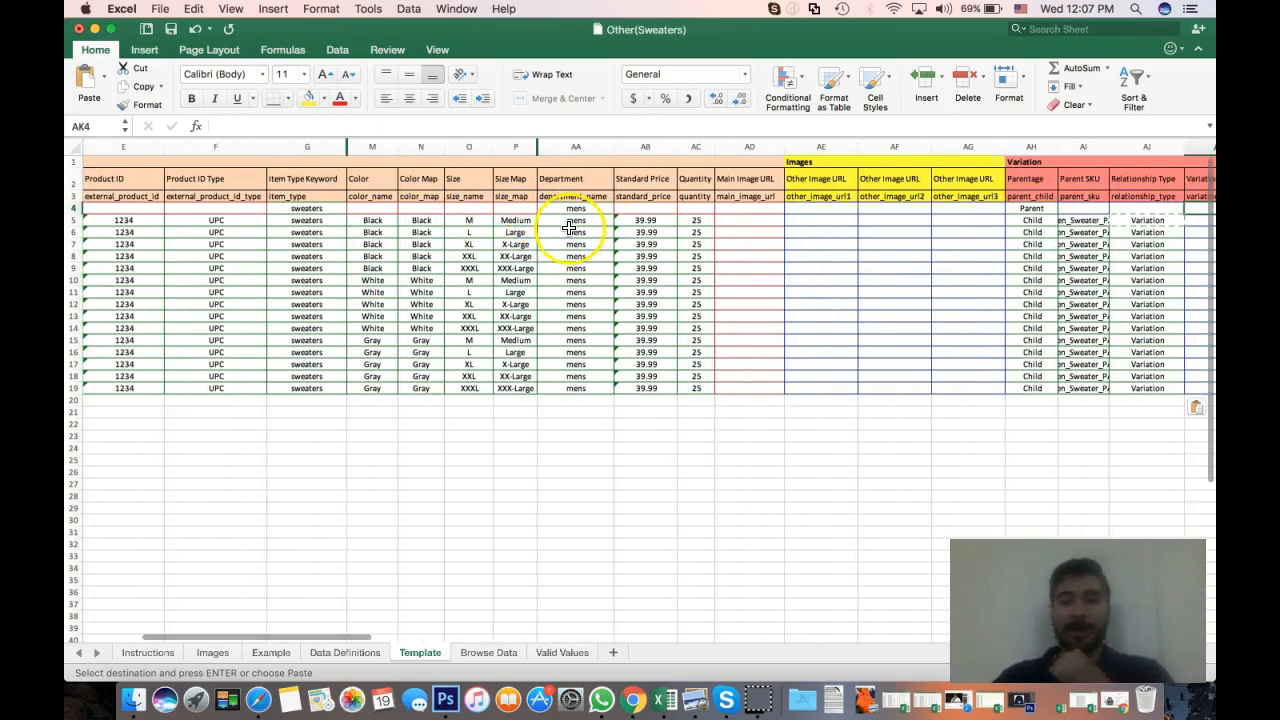
pyautogui.hscroll(10, 569, 228)
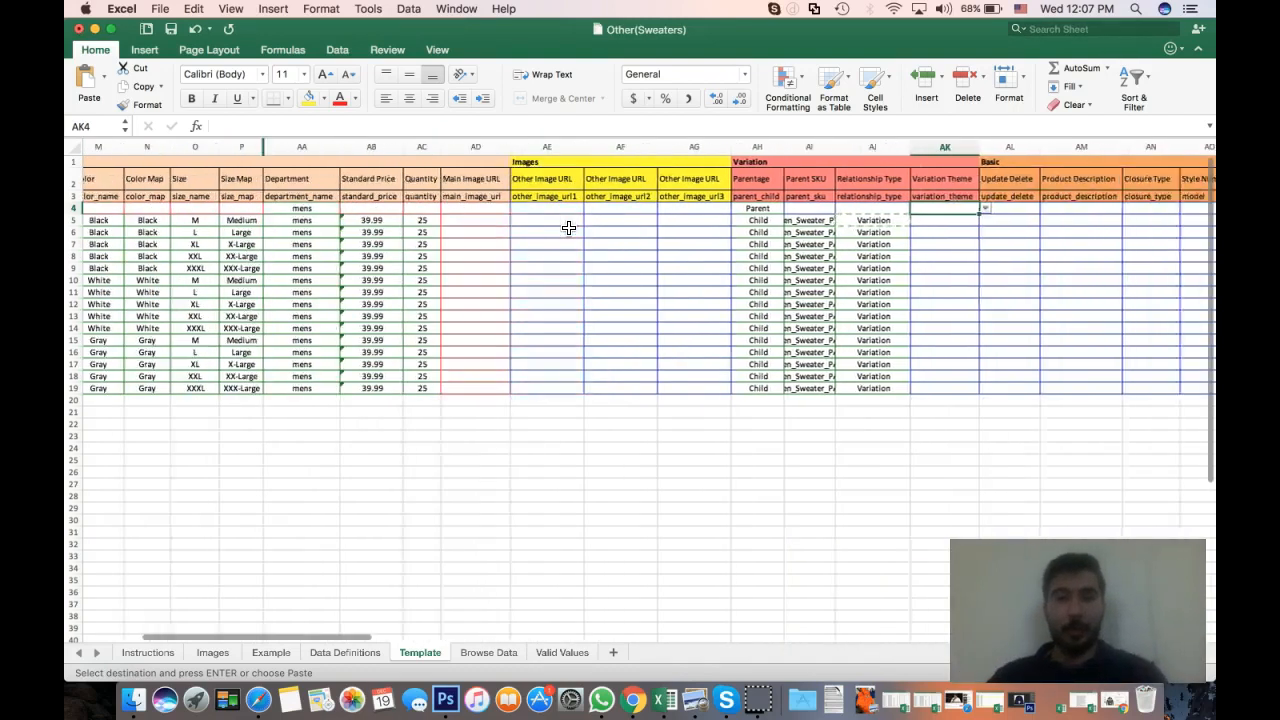
pyautogui.click(847, 208)
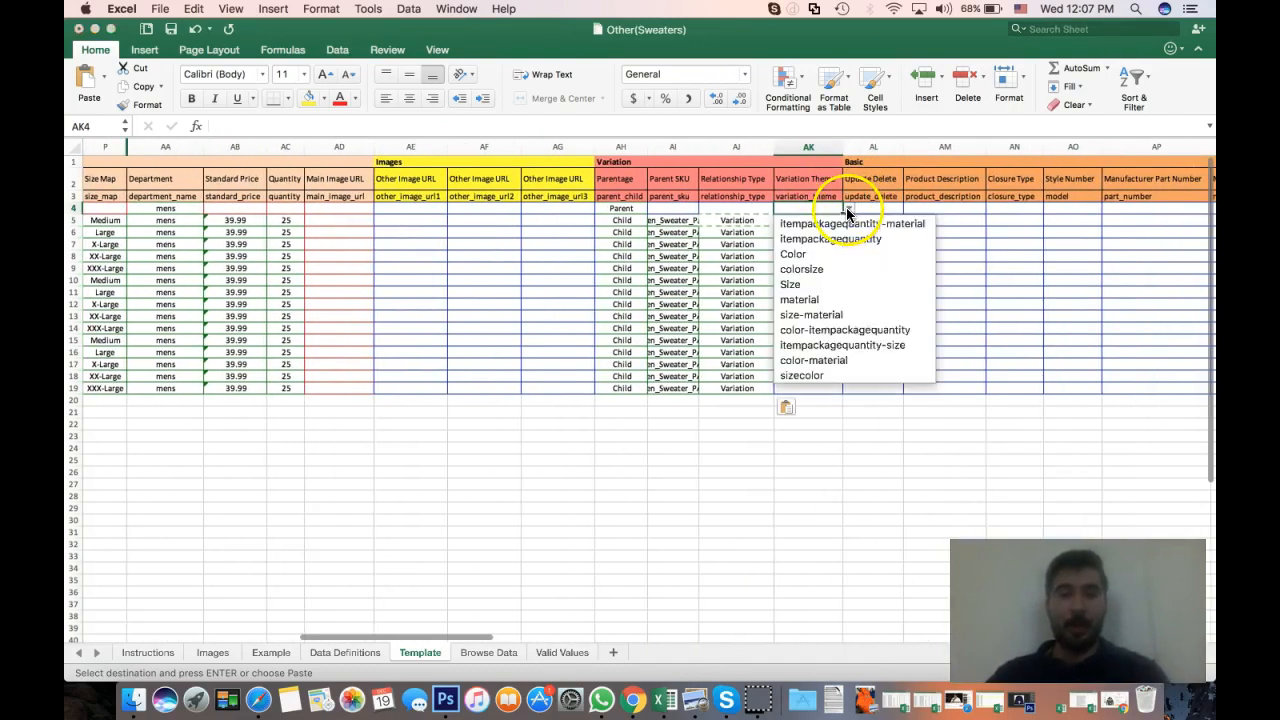
pyautogui.click(838, 378)
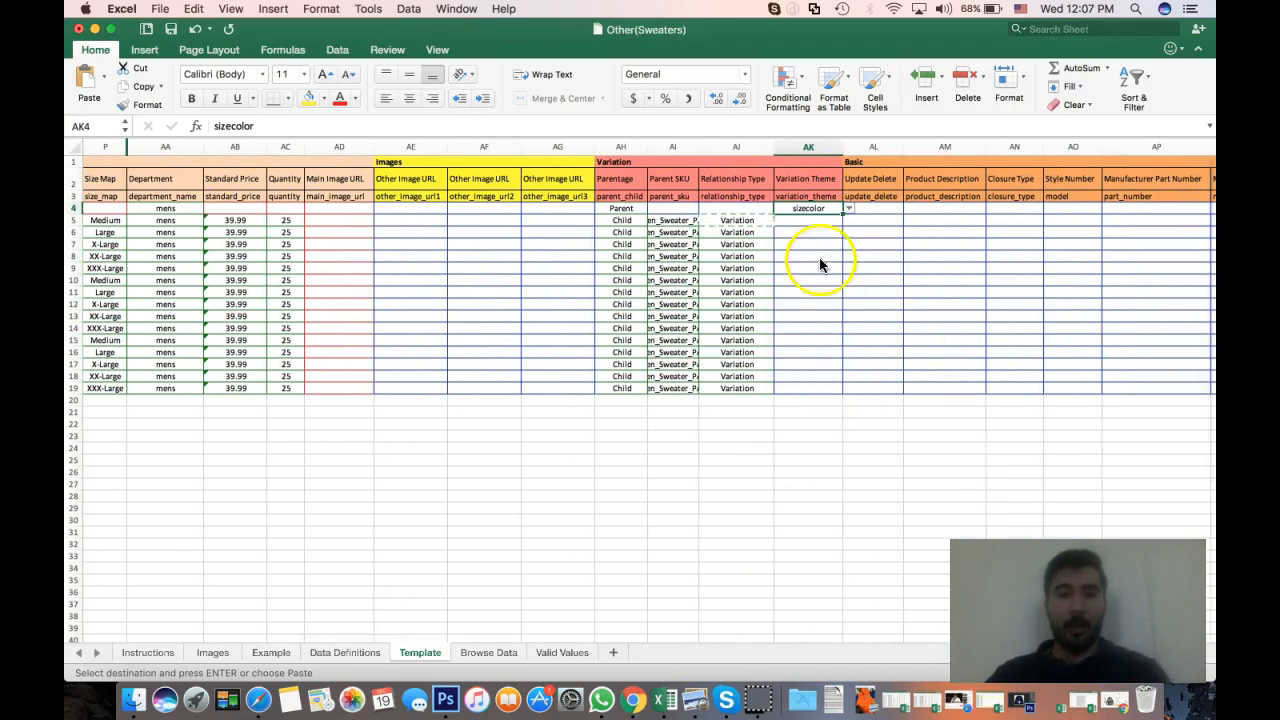
# Copy the sizecolor variation theme from AK4 down to all child rows through row 19
pyautogui.press('super+c')
pyautogui.hotkey('shift', 'Down')
pyautogui.hotkey('shift', 'Down')
pyautogui.hotkey('shift', 'Down')
pyautogui.hotkey('shift', 'Down')
pyautogui.hotkey('shift', 'Down')
pyautogui.hotkey('shift', 'Down')
pyautogui.hotkey('shift', 'Down')
pyautogui.hotkey('shift', 'Down')
pyautogui.hotkey('shift', 'Down')
pyautogui.hotkey('shift', 'Down')
pyautogui.hotkey('shift', 'Down')
pyautogui.hotkey('shift', 'Down')
pyautogui.hotkey('shift', 'Down')
pyautogui.hotkey('shift', 'Down')
pyautogui.hotkey('shift', 'Down')
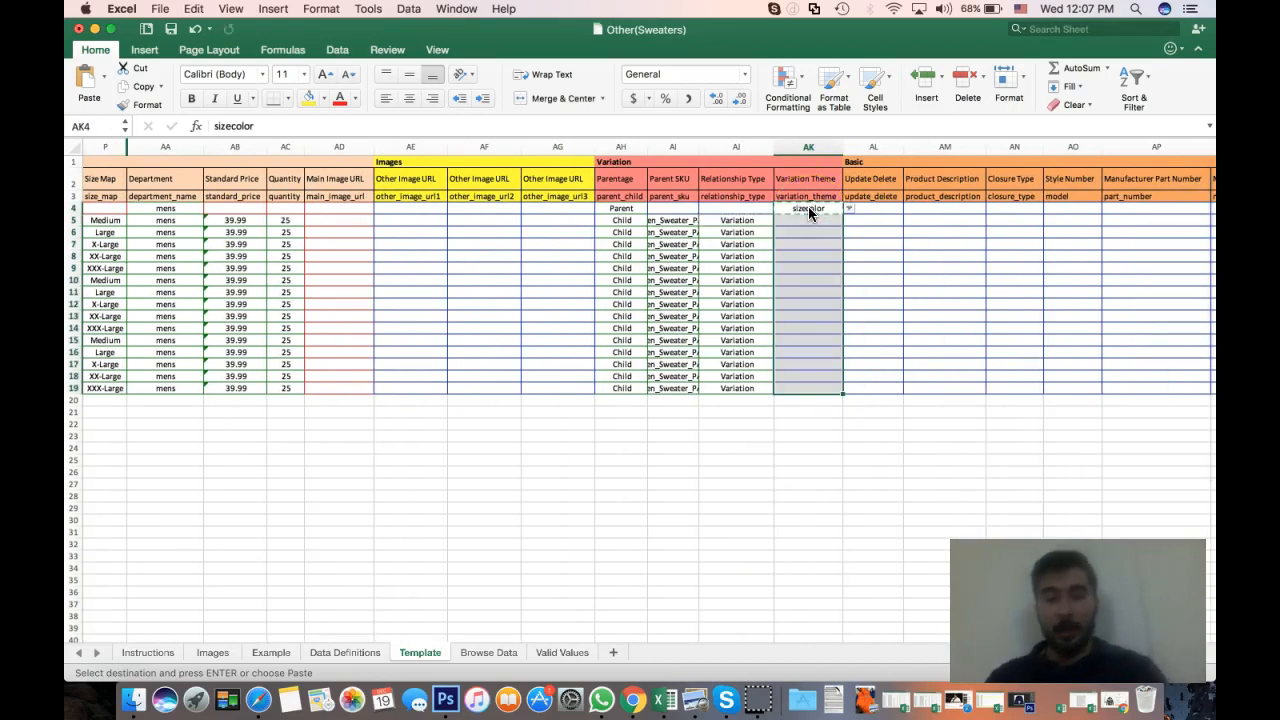
pyautogui.press('super+v')
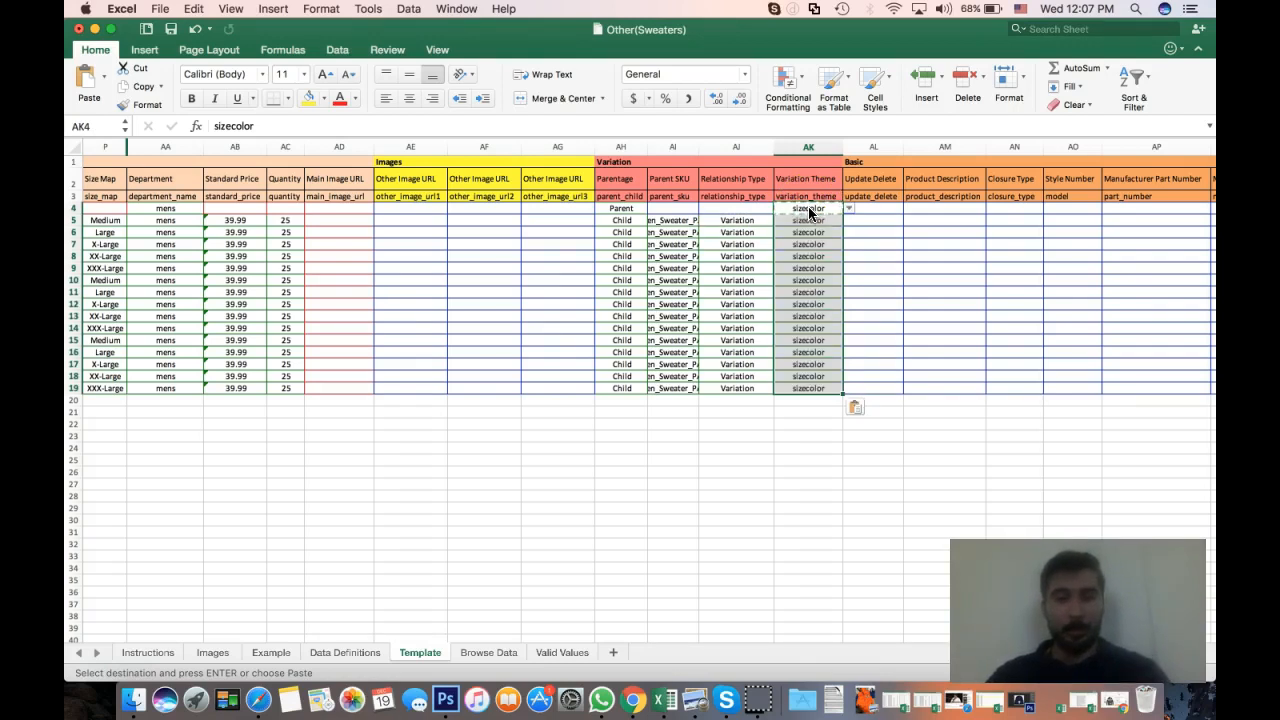
pyautogui.press('Down')
pyautogui.press('Right')
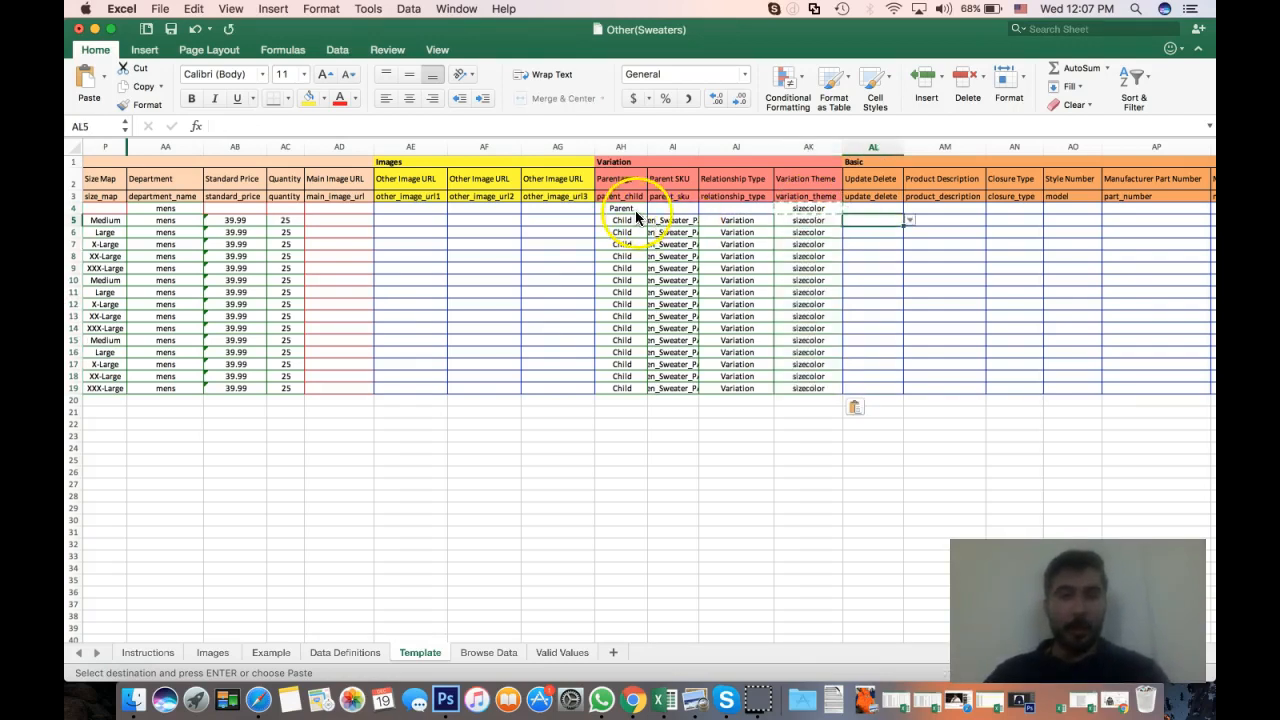
# Review the Parentage, Parent SKU and Relationship Type entries of the parent row and first child rows
pyautogui.click(620, 238)
pyautogui.click(621, 208)
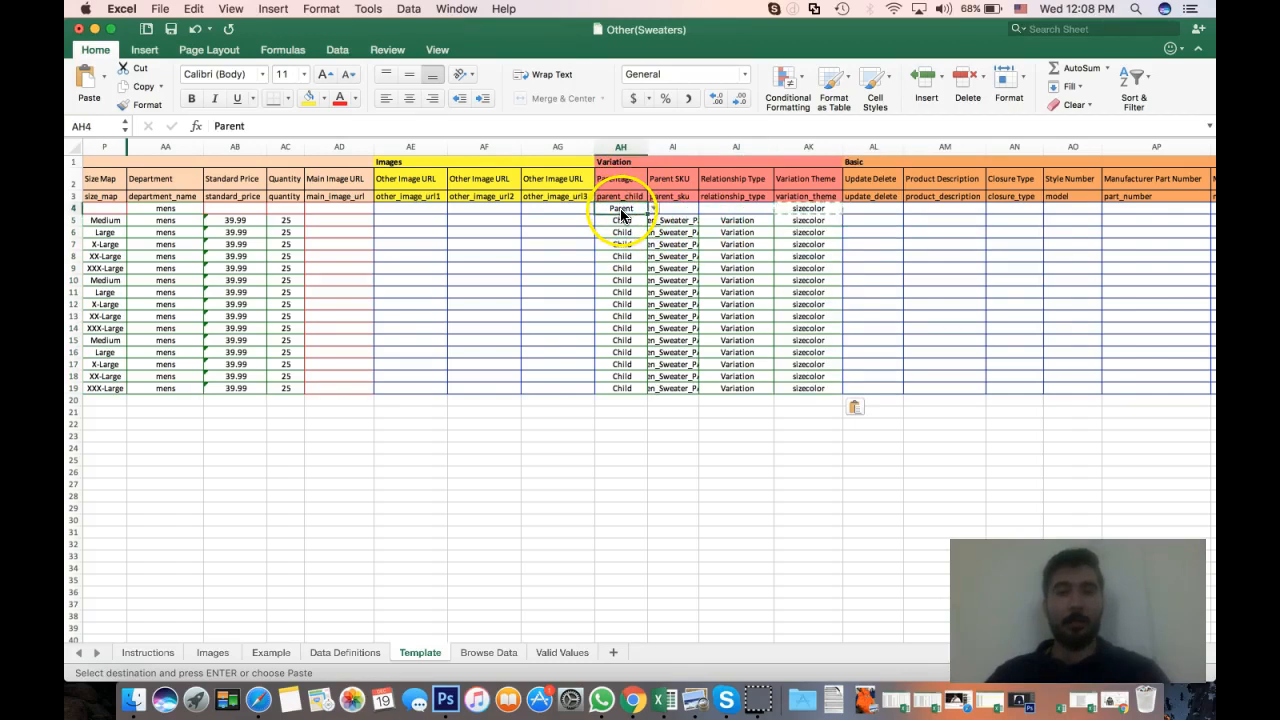
pyautogui.click(808, 220)
pyautogui.click(672, 222)
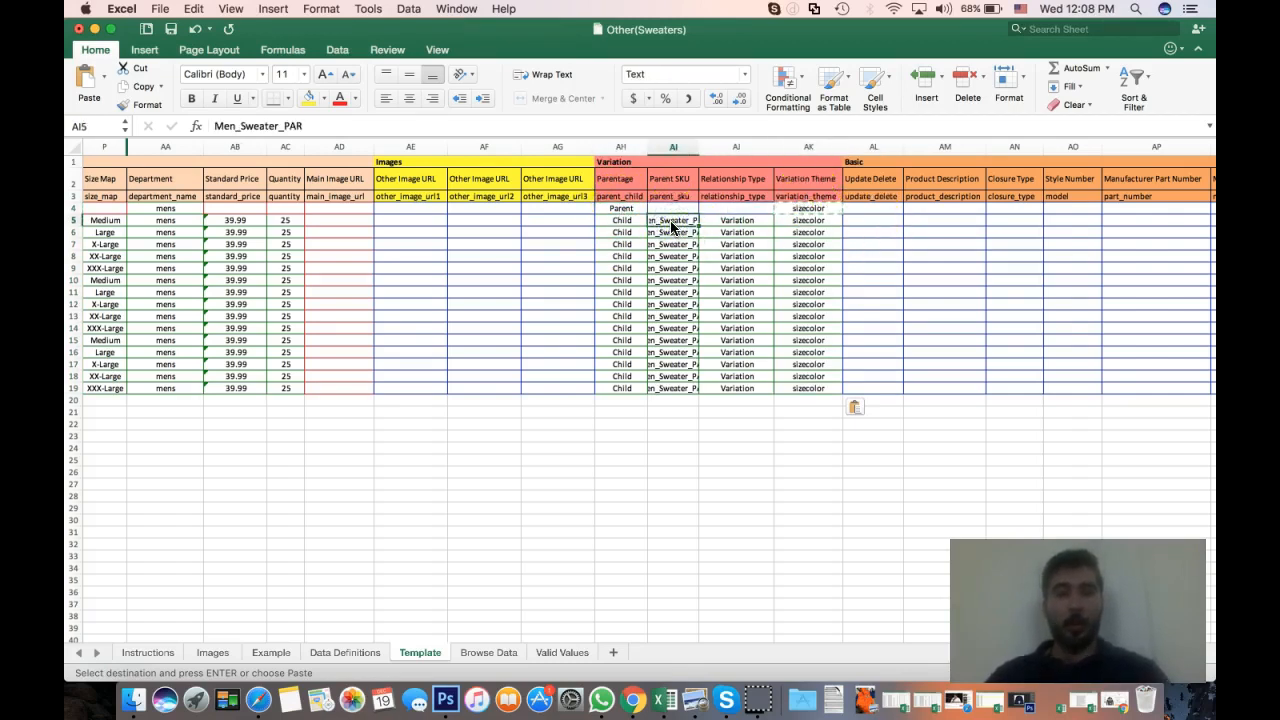
pyautogui.hotkey('shift', 'Right')
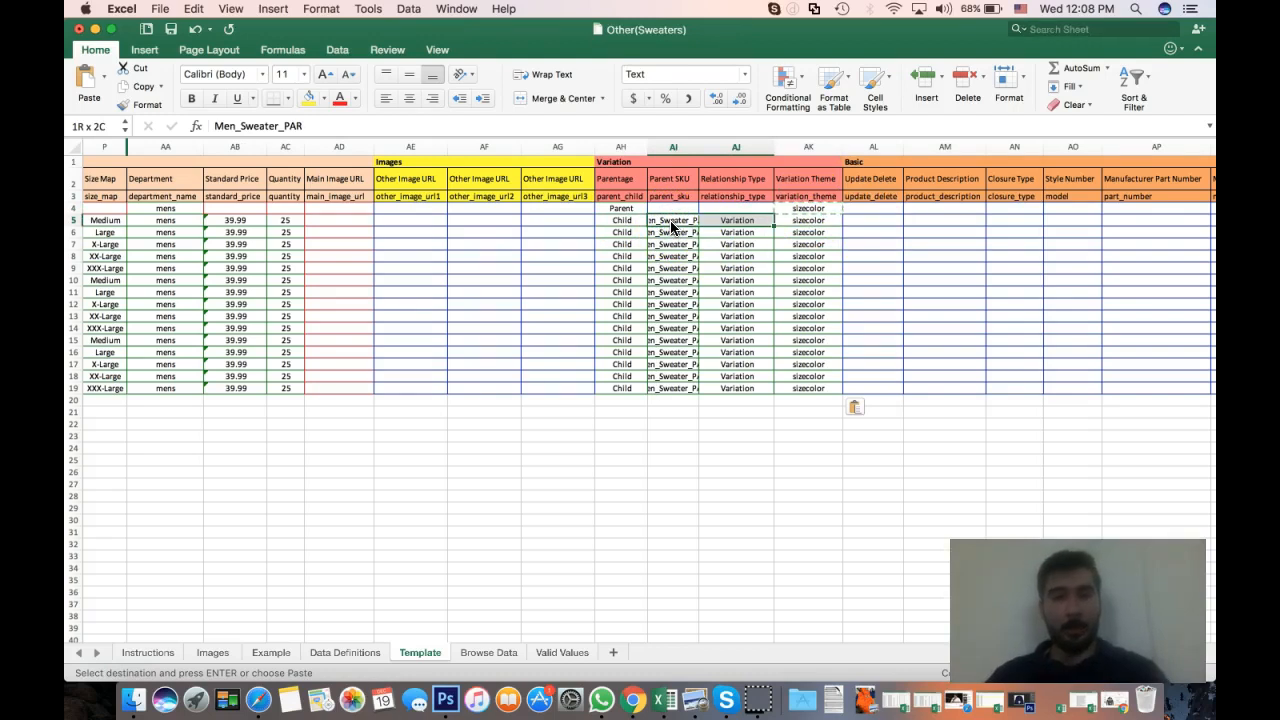
pyautogui.click(886, 231)
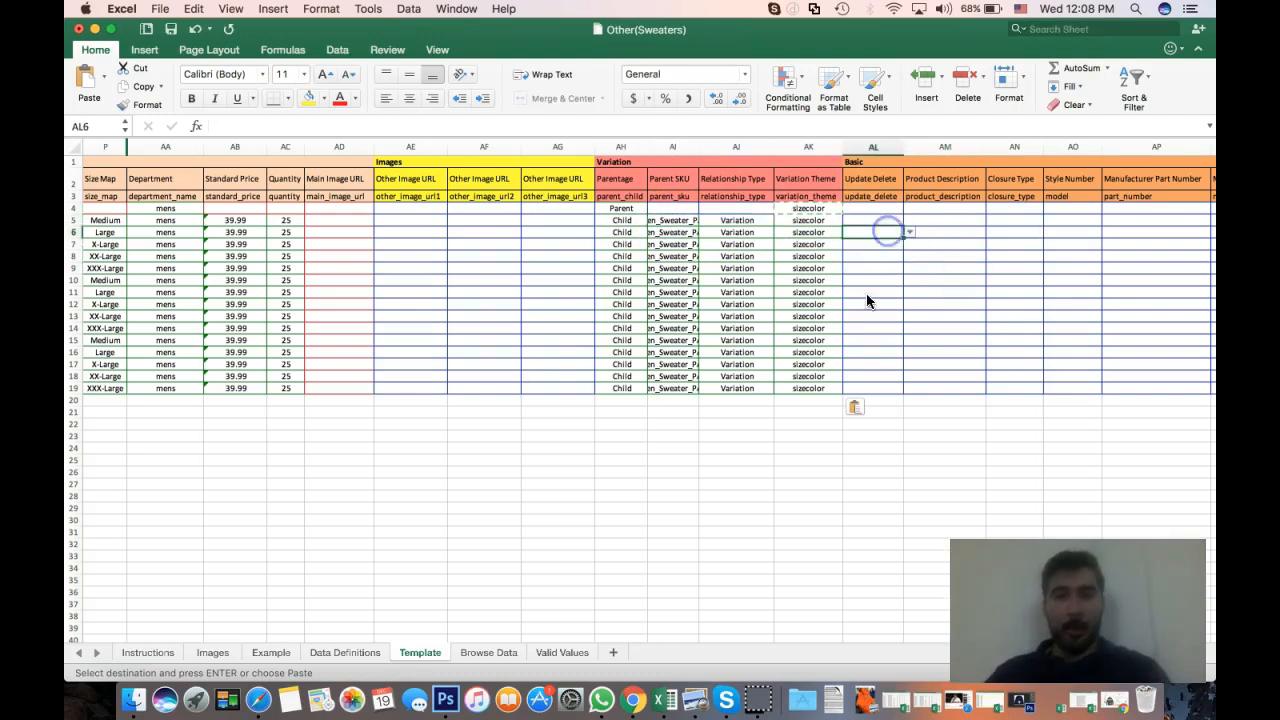
# Set the Update Delete value of the parent row, AL4, to Update
pyautogui.hscroll(1, 862, 310)
pyautogui.hscroll(2, 859, 314)
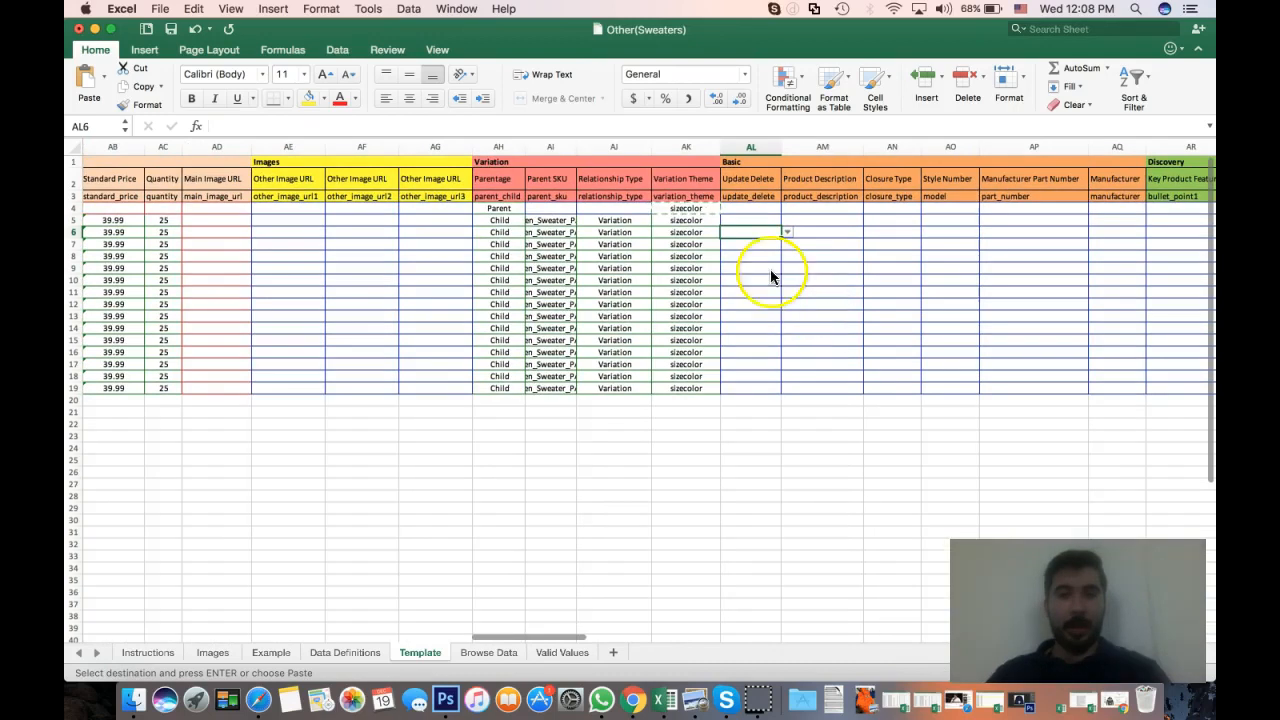
pyautogui.click(757, 208)
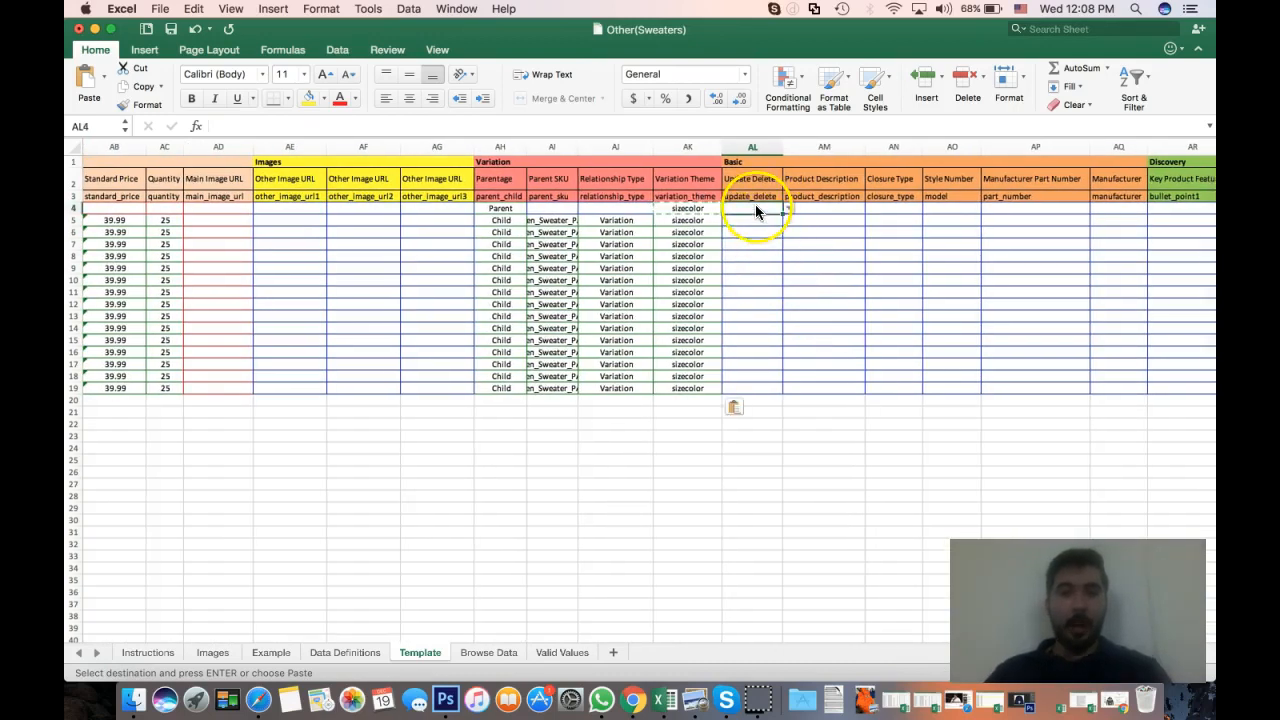
pyautogui.hscroll(1, 910, 304)
pyautogui.hscroll(5, 909, 300)
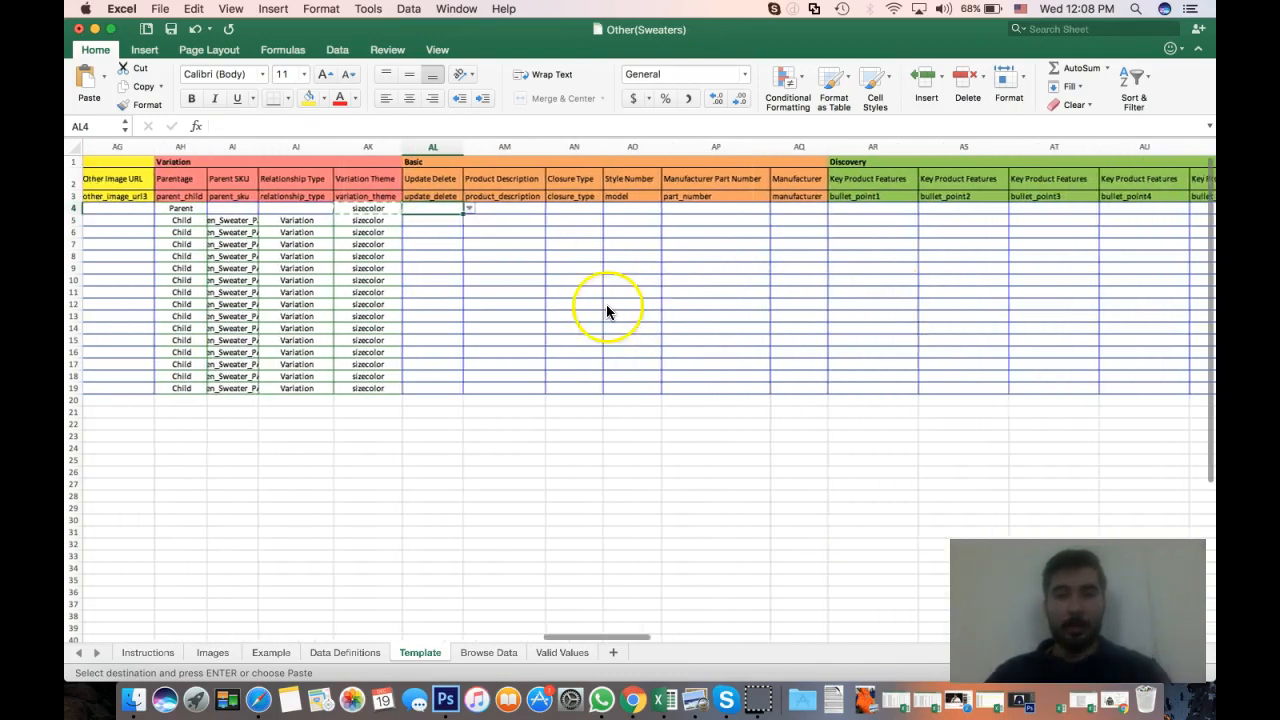
pyautogui.hscroll(-5, 606, 304)
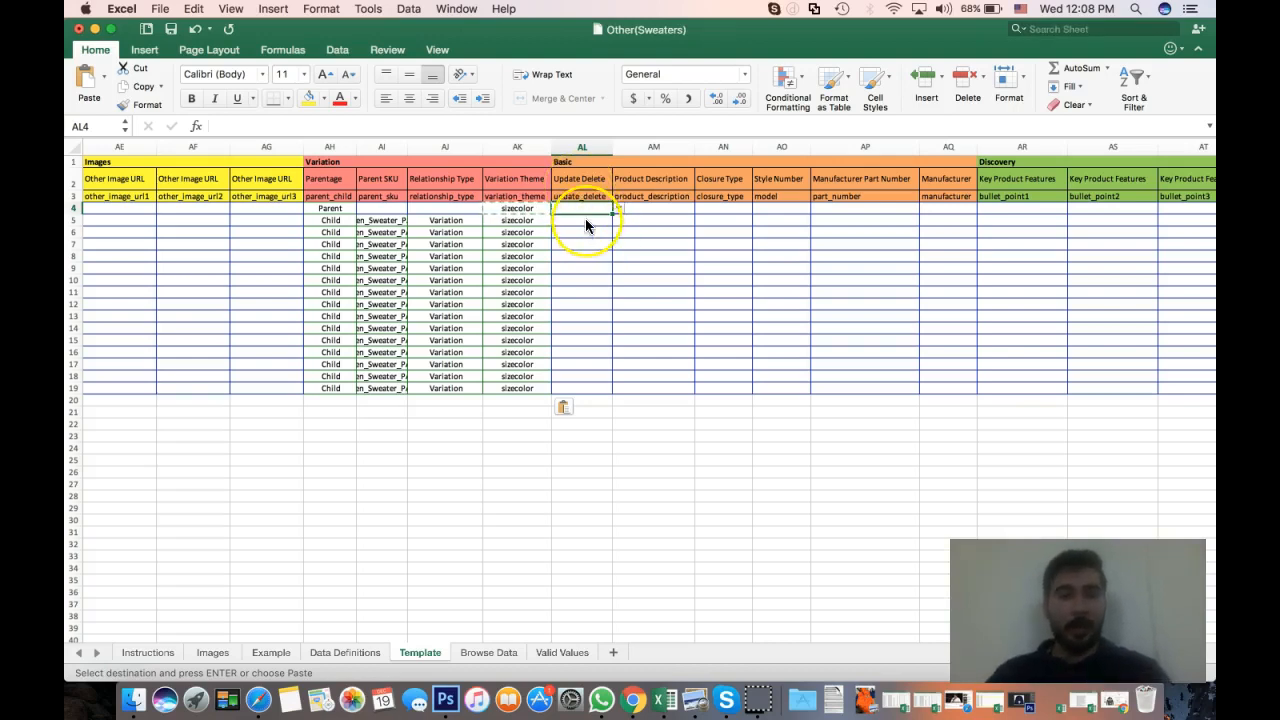
pyautogui.write('Update')
pyautogui.press('Return')
pyautogui.press('Up')
# Copy the Update value from AL4 down to all child rows through row 19
pyautogui.press('super+c')
pyautogui.hotkey('shift', 'Down')
pyautogui.hotkey('shift', 'Down')
pyautogui.hotkey('shift', 'Down')
pyautogui.hotkey('shift', 'Down')
pyautogui.hotkey('shift', 'Down')
pyautogui.hotkey('shift', 'Down')
pyautogui.hotkey('shift', 'Down')
pyautogui.hotkey('shift', 'Down')
pyautogui.hotkey('shift', 'Down')
pyautogui.hotkey('shift', 'Down')
pyautogui.hotkey('shift', 'Down')
pyautogui.hotkey('shift', 'Down')
pyautogui.hotkey('shift', 'Down')
pyautogui.hotkey('shift', 'Down')
pyautogui.hotkey('shift', 'Down')
pyautogui.press('super+v')
pyautogui.press('Down')
pyautogui.press('Right')
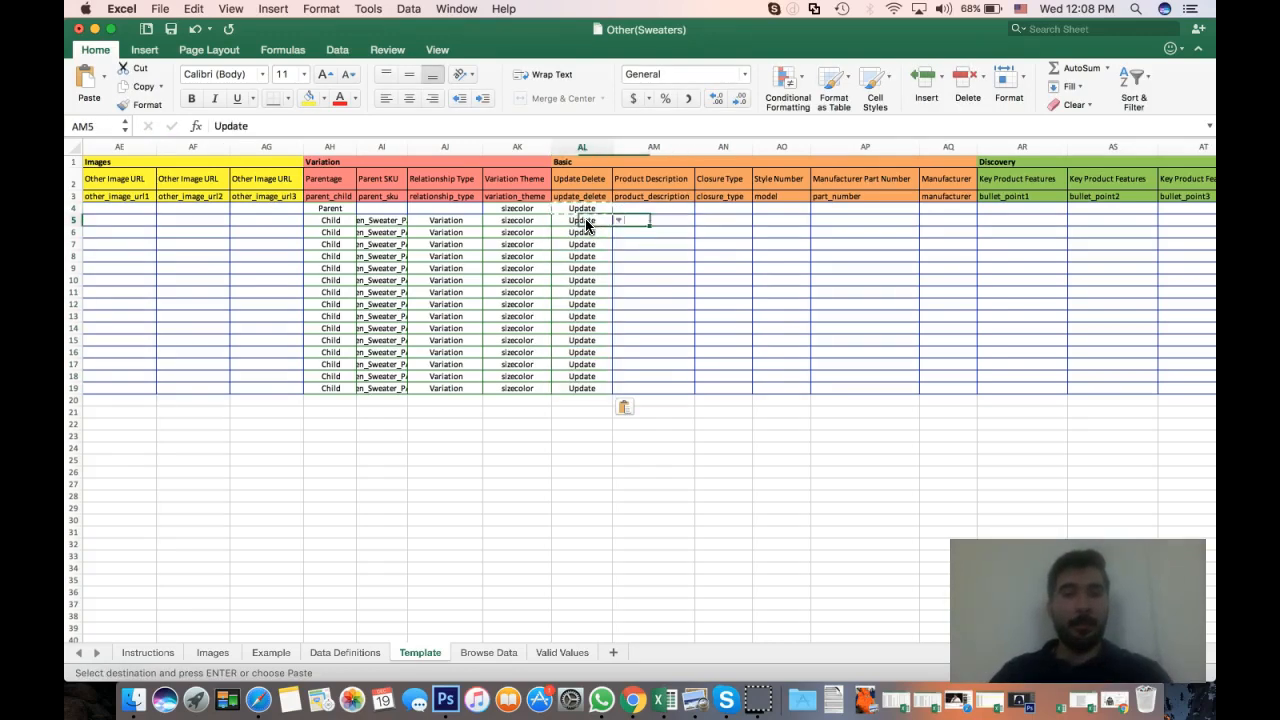
pyautogui.press('Left')
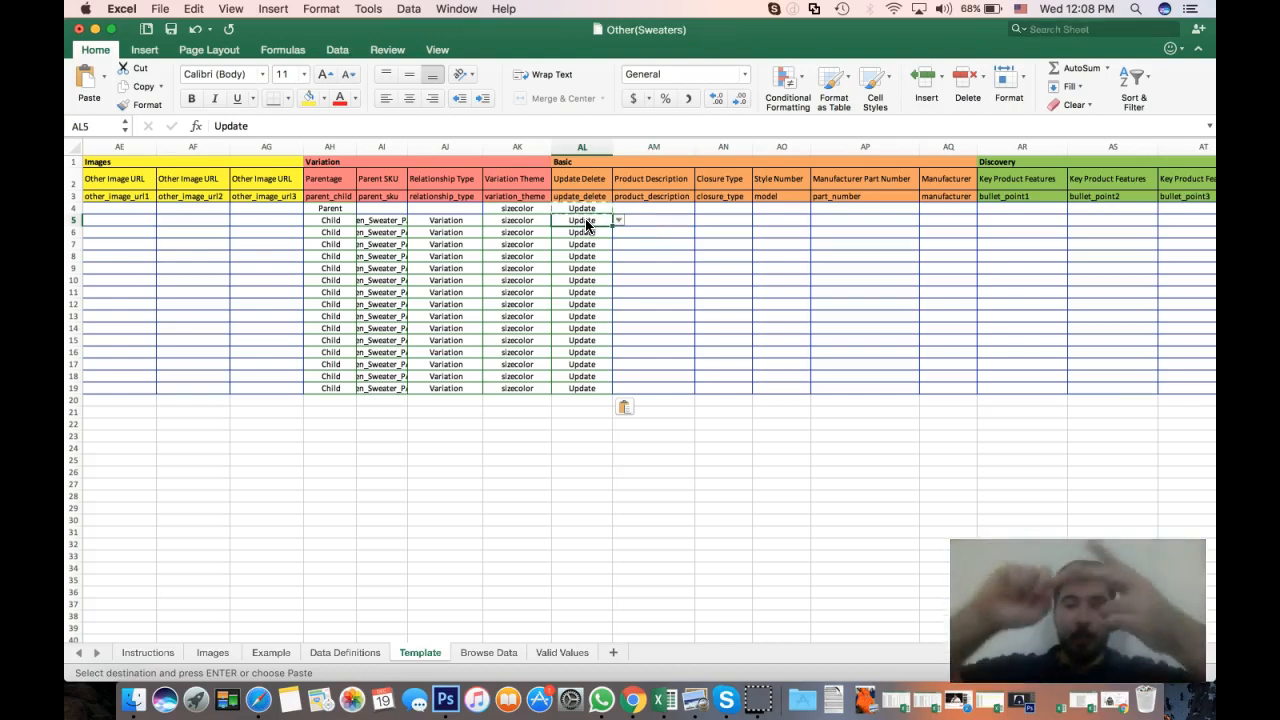
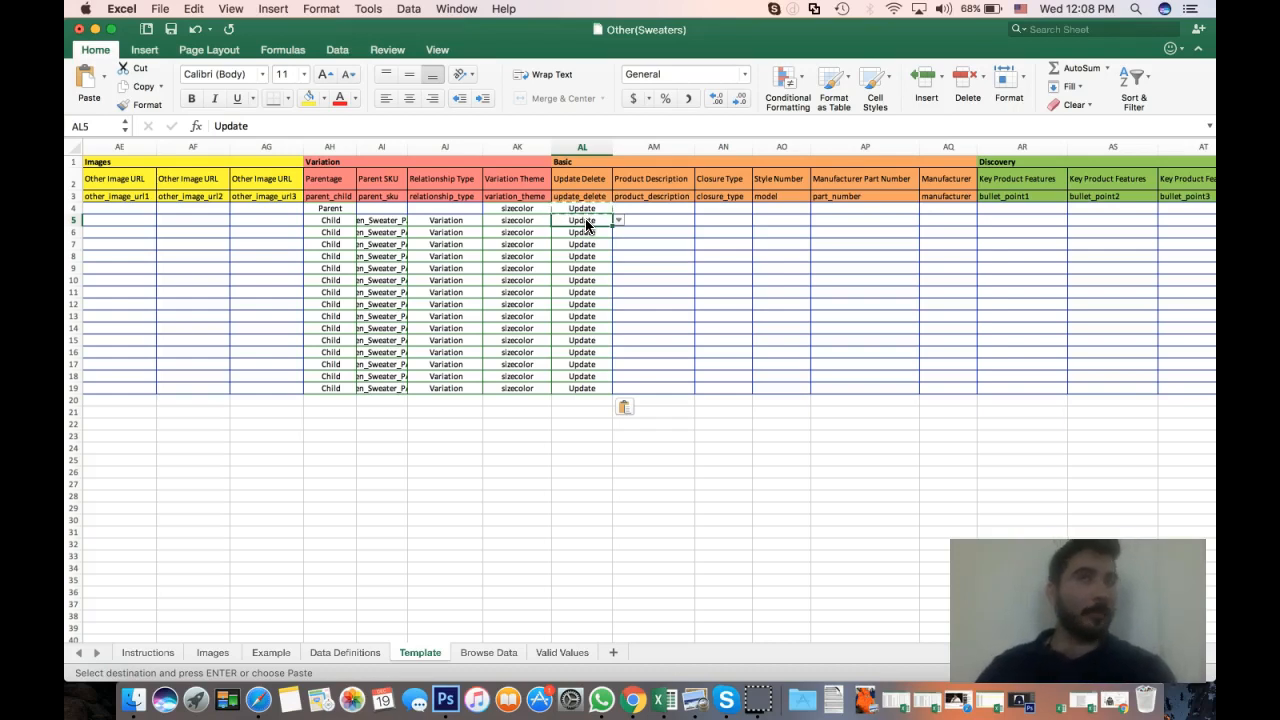
# Examine the filled template columns from Product Type to Update Delete, including the child rows' Standard Price and Quantity
pyautogui.hscroll(-15, 587, 226)
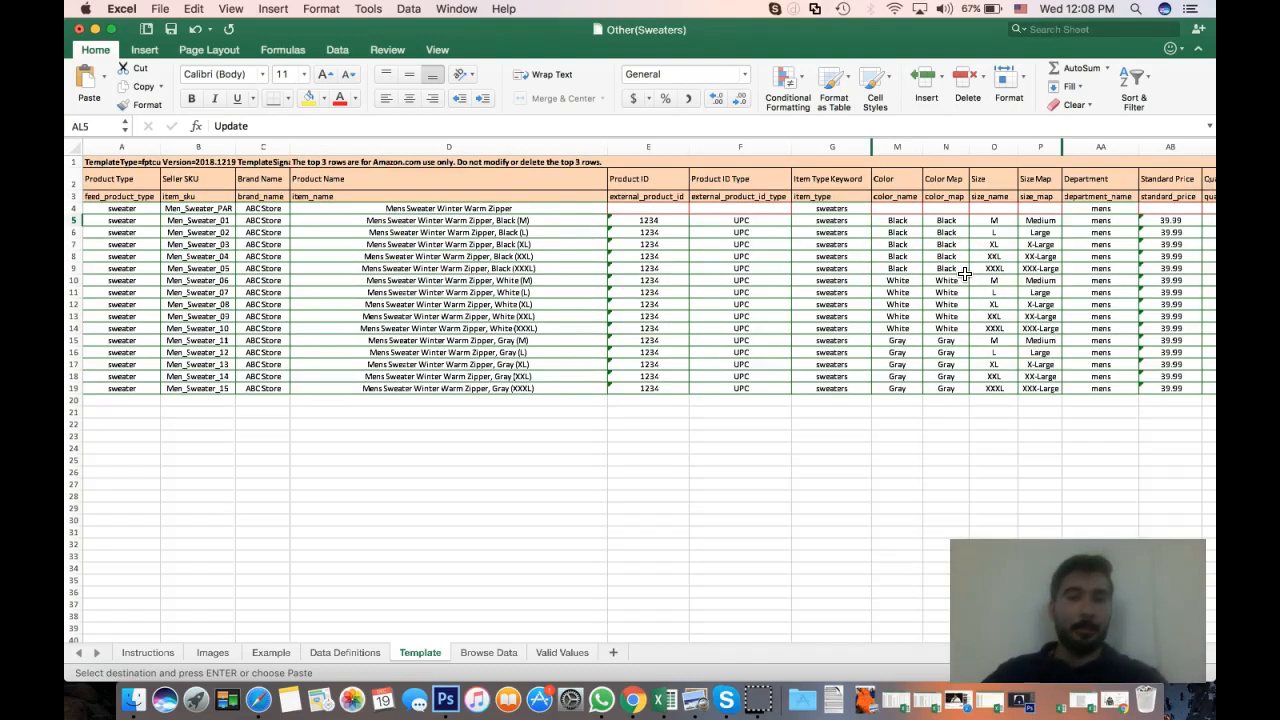
pyautogui.hscroll(10, 964, 273)
pyautogui.hscroll(2, 964, 273)
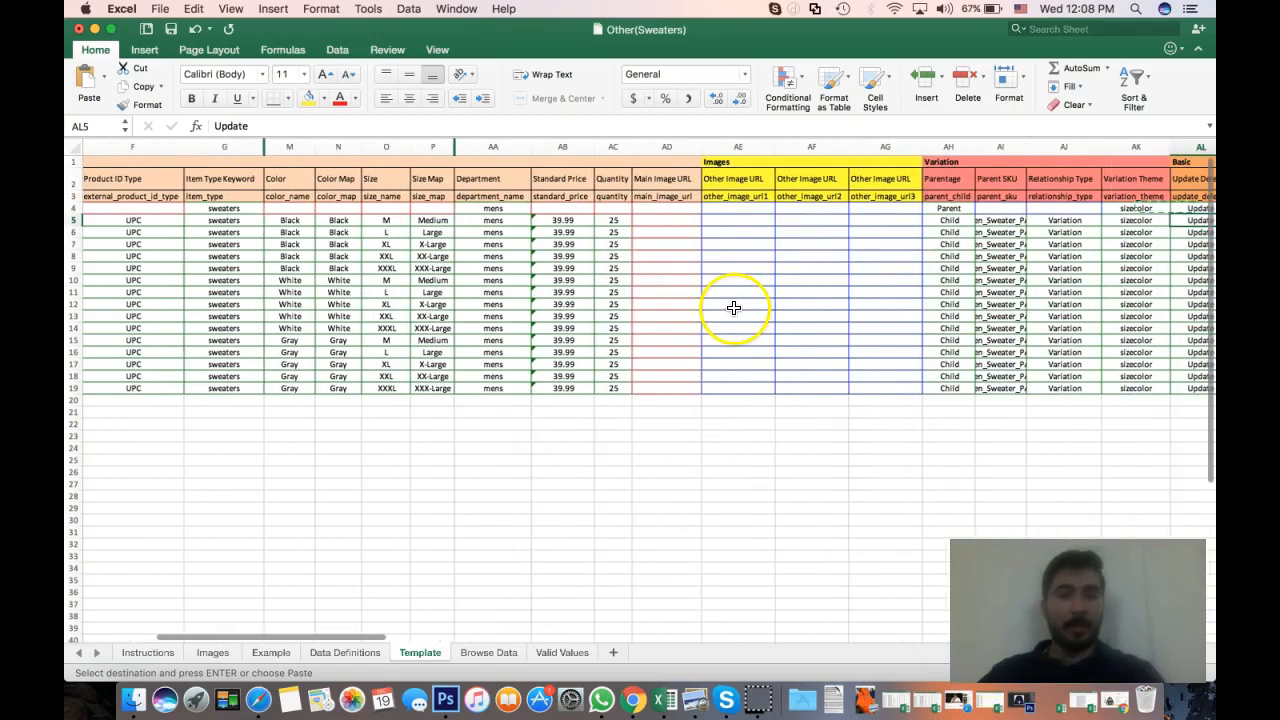
pyautogui.hscroll(5, 828, 317)
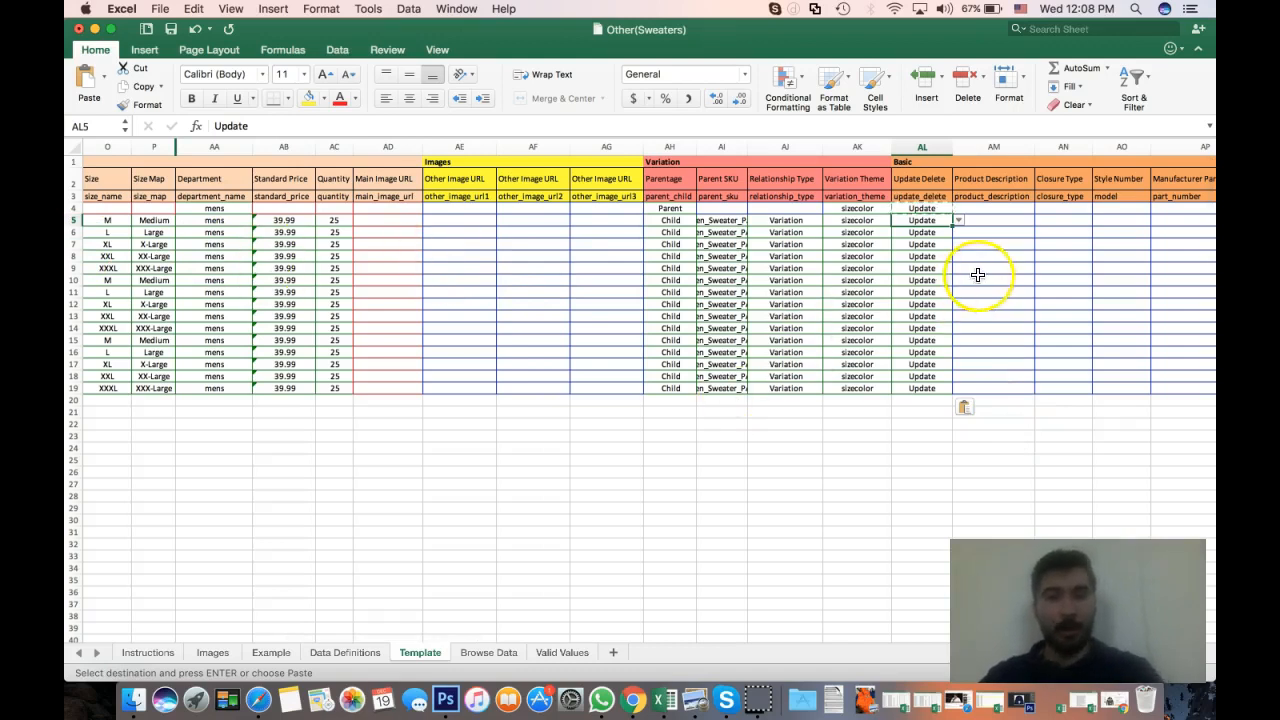
pyautogui.hscroll(-10, 386, 252)
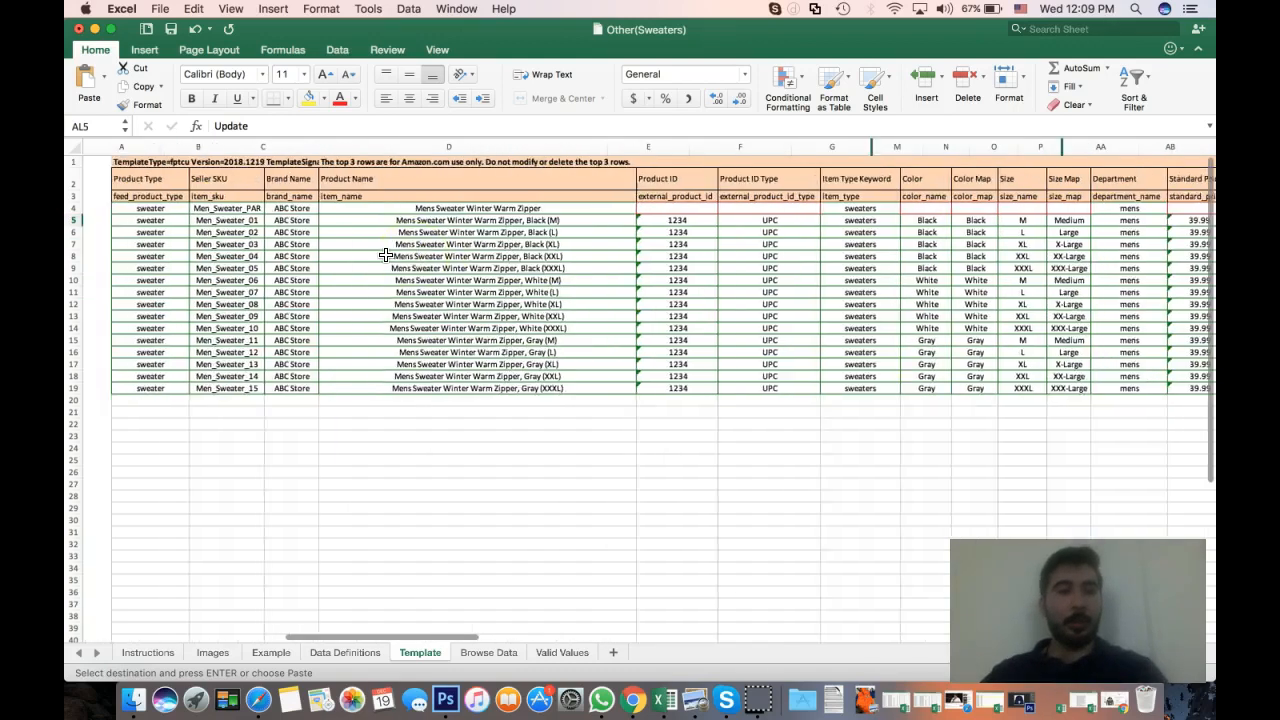
pyautogui.hscroll(6, 386, 255)
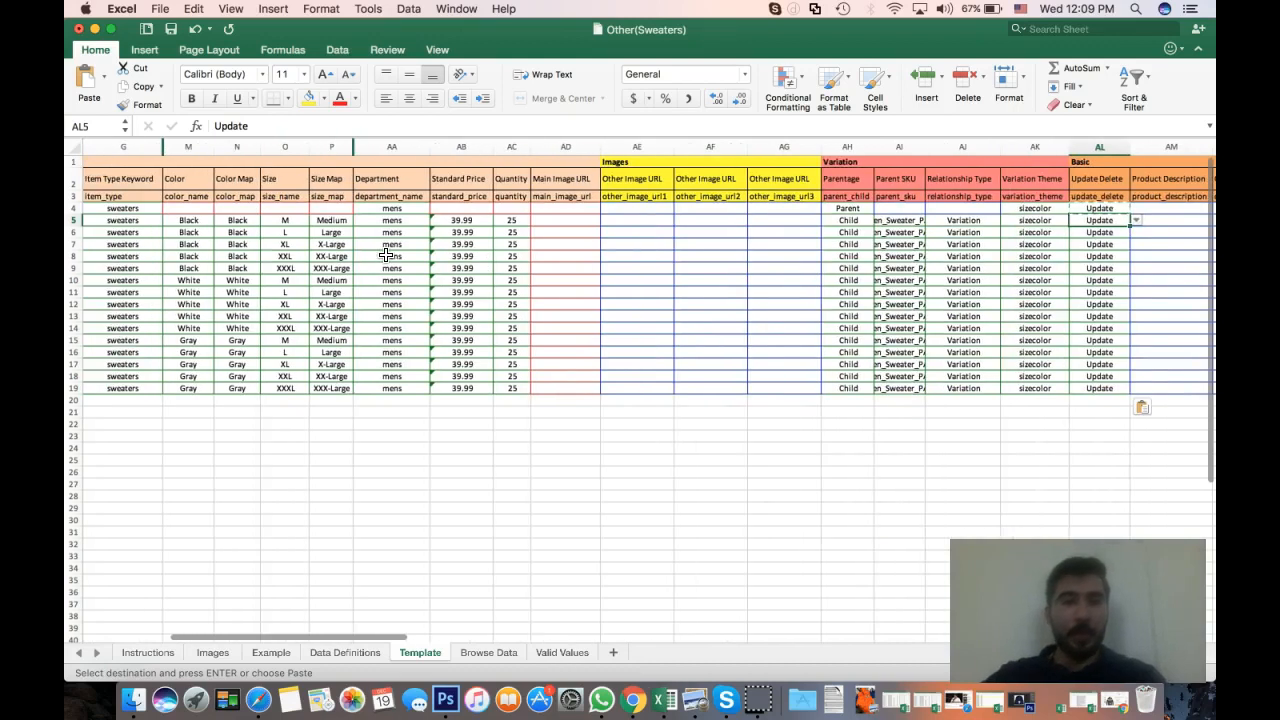
pyautogui.click(462, 219)
pyautogui.click(487, 394)
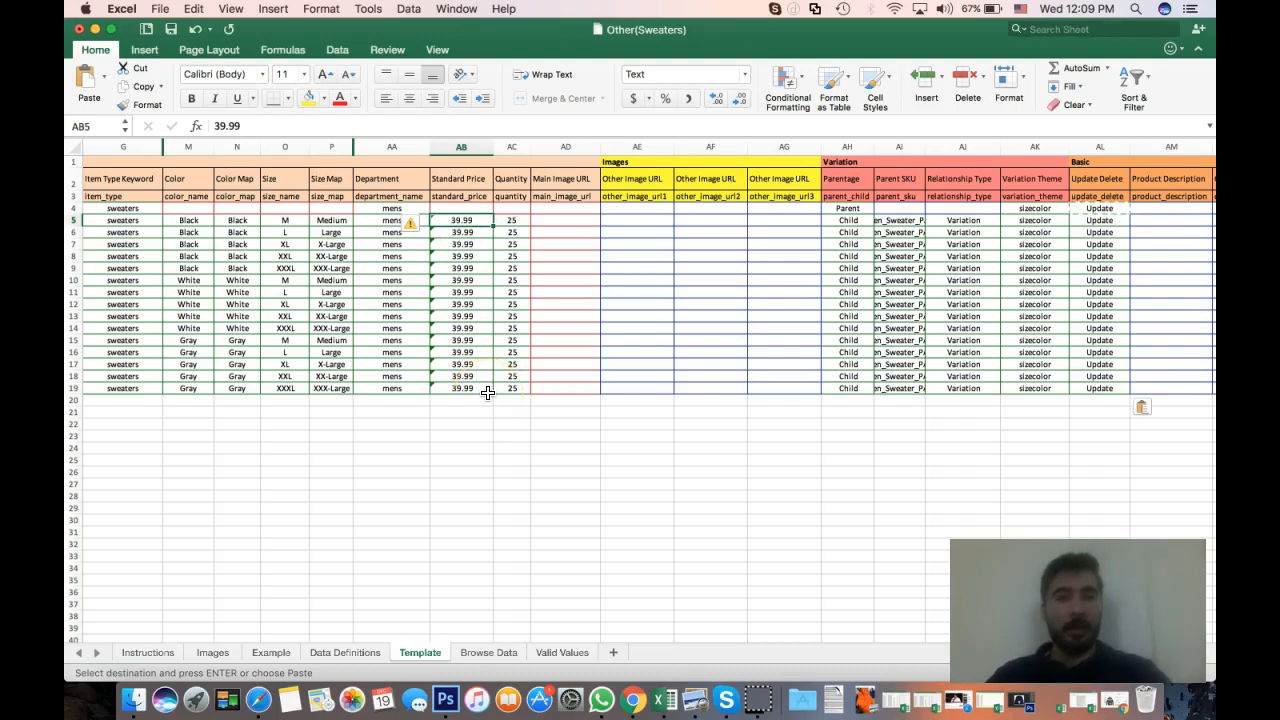
pyautogui.hscroll(2, 750, 328)
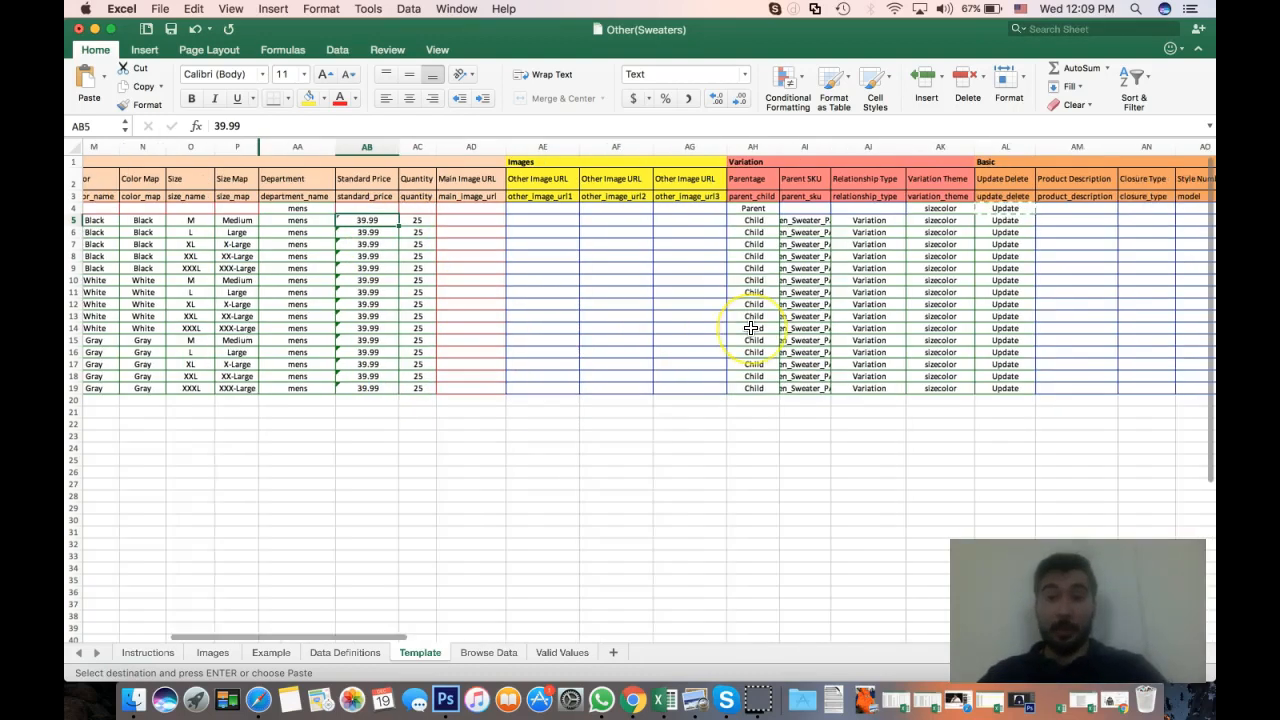
pyautogui.hscroll(-1, 750, 328)
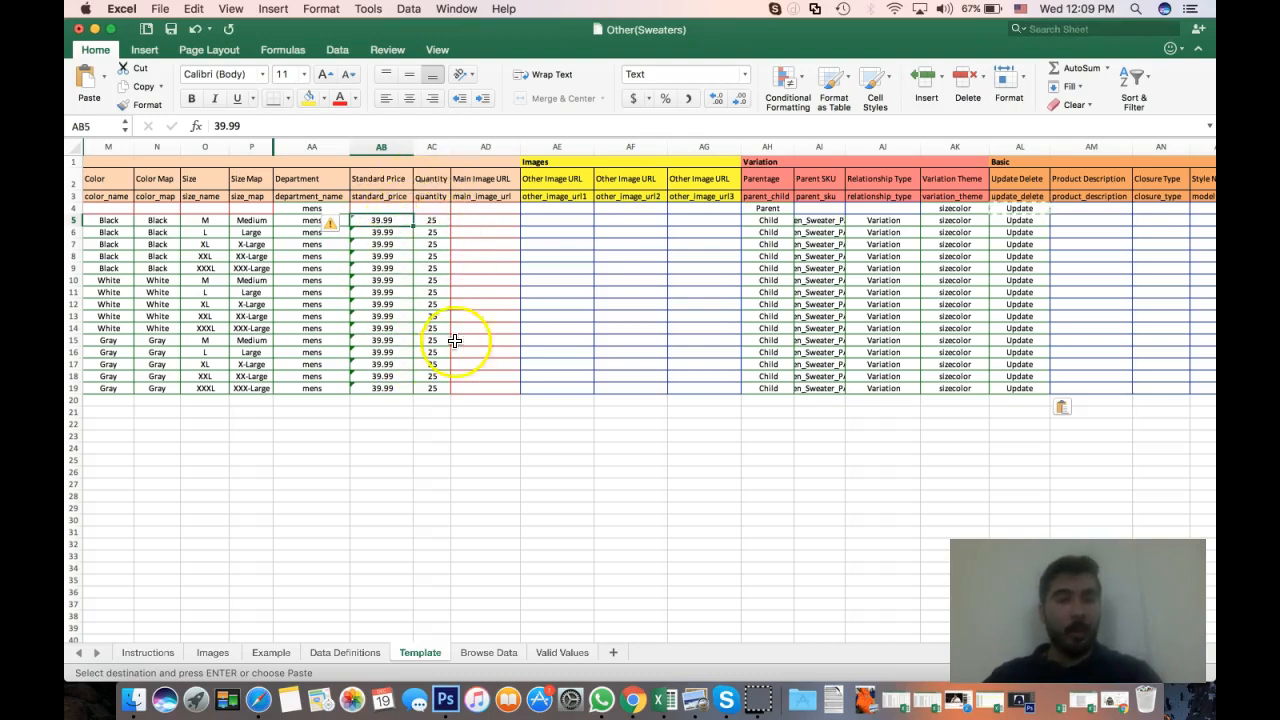
pyautogui.hscroll(-10, 451, 337)
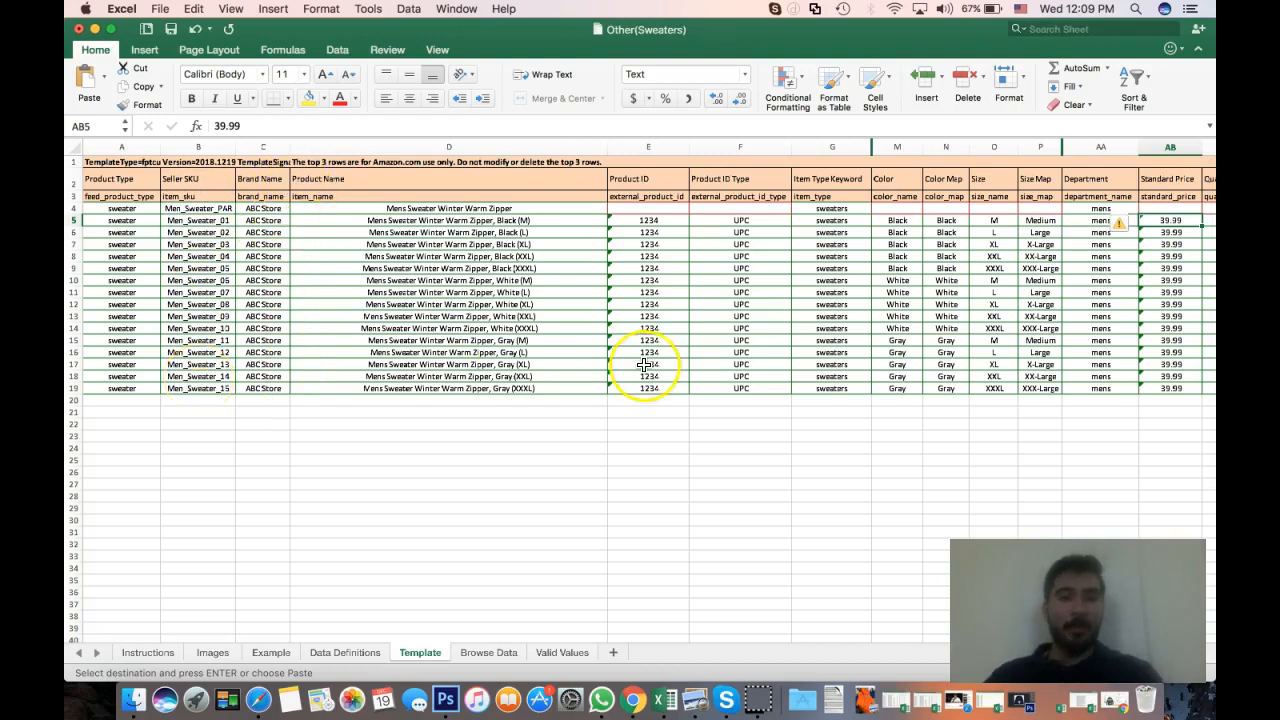
# Change the Update Delete value of the parent row, AL4, to PartialUpdate
pyautogui.hscroll(15, 644, 364)
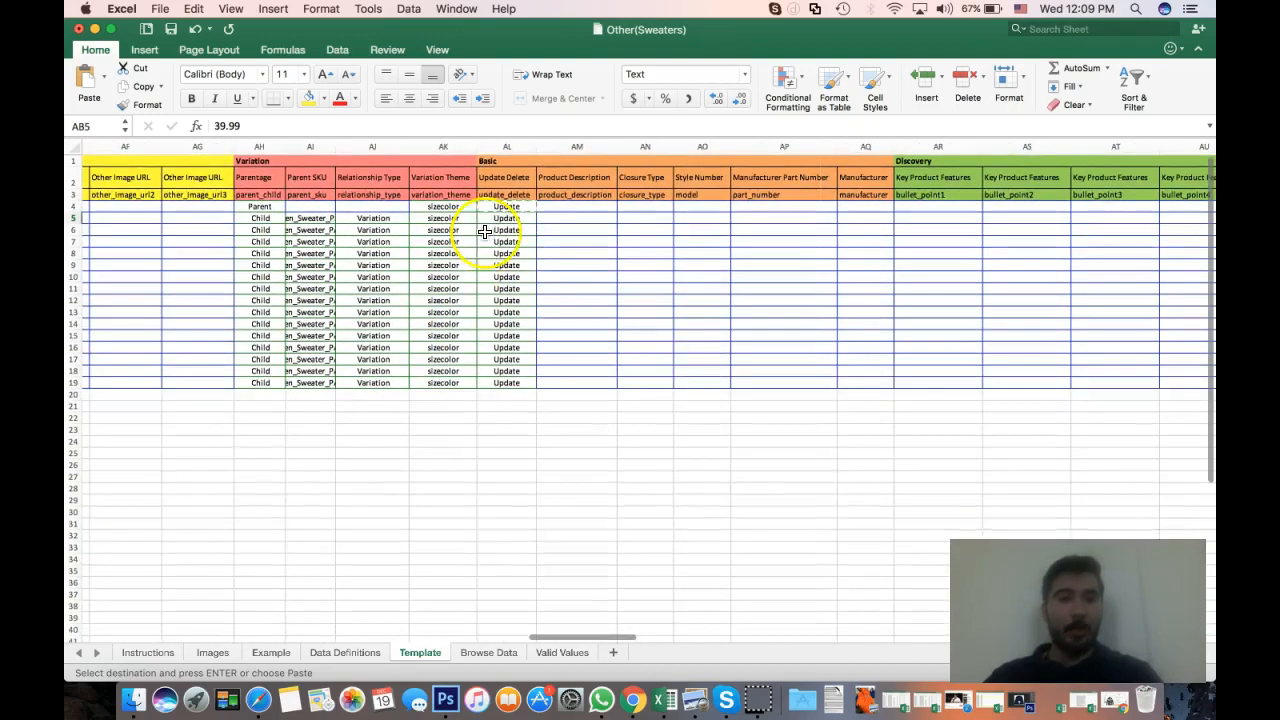
pyautogui.click(511, 208)
pyautogui.write('Pare')
pyautogui.press('BackSpace')
pyautogui.write('tial')
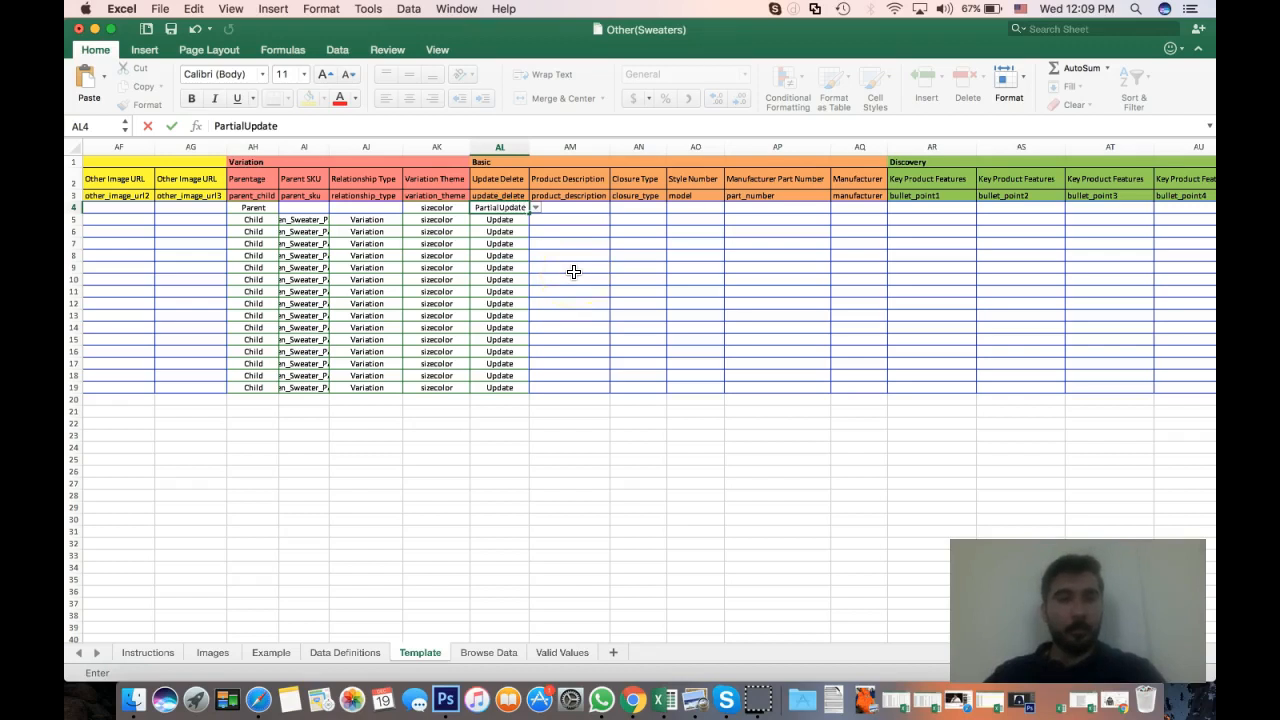
pyautogui.press('Return')
# Copy PartialUpdate from AL4 over the Update Delete values of all child rows through row 19
pyautogui.click(500, 207)
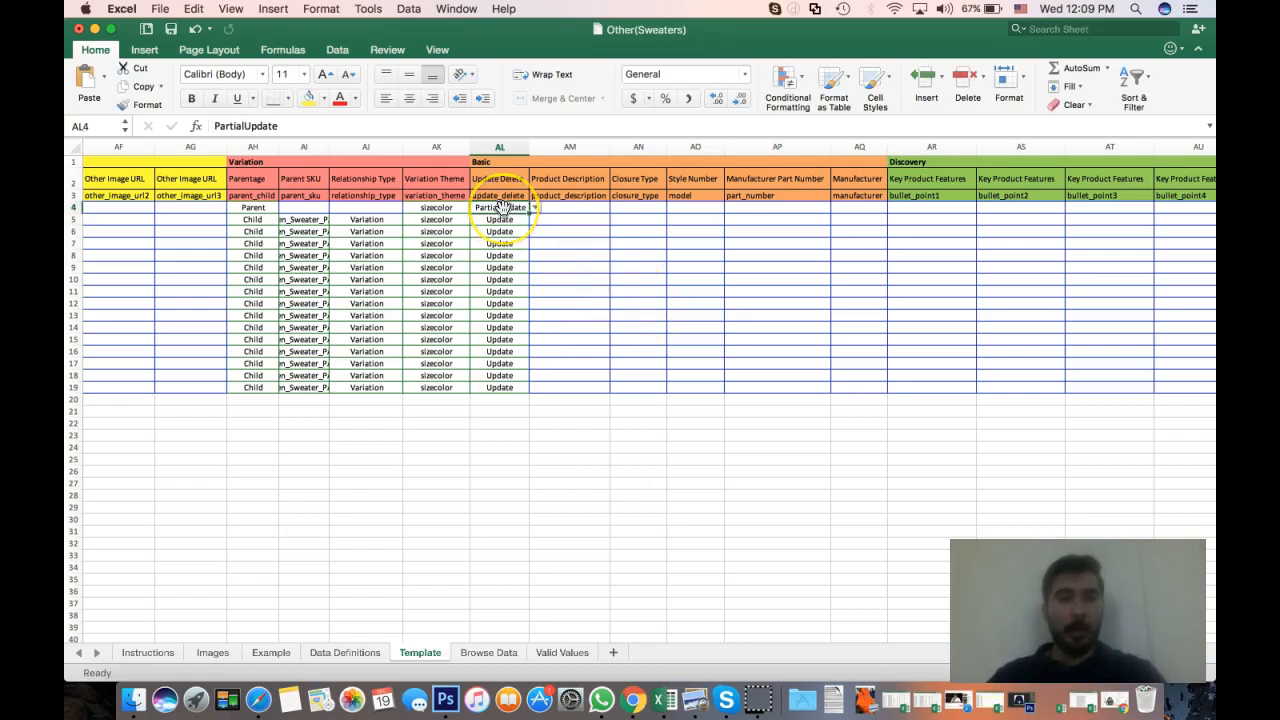
pyautogui.press('super+c')
pyautogui.press('Down')
pyautogui.press('shift+super+Down')
pyautogui.press('super+v')
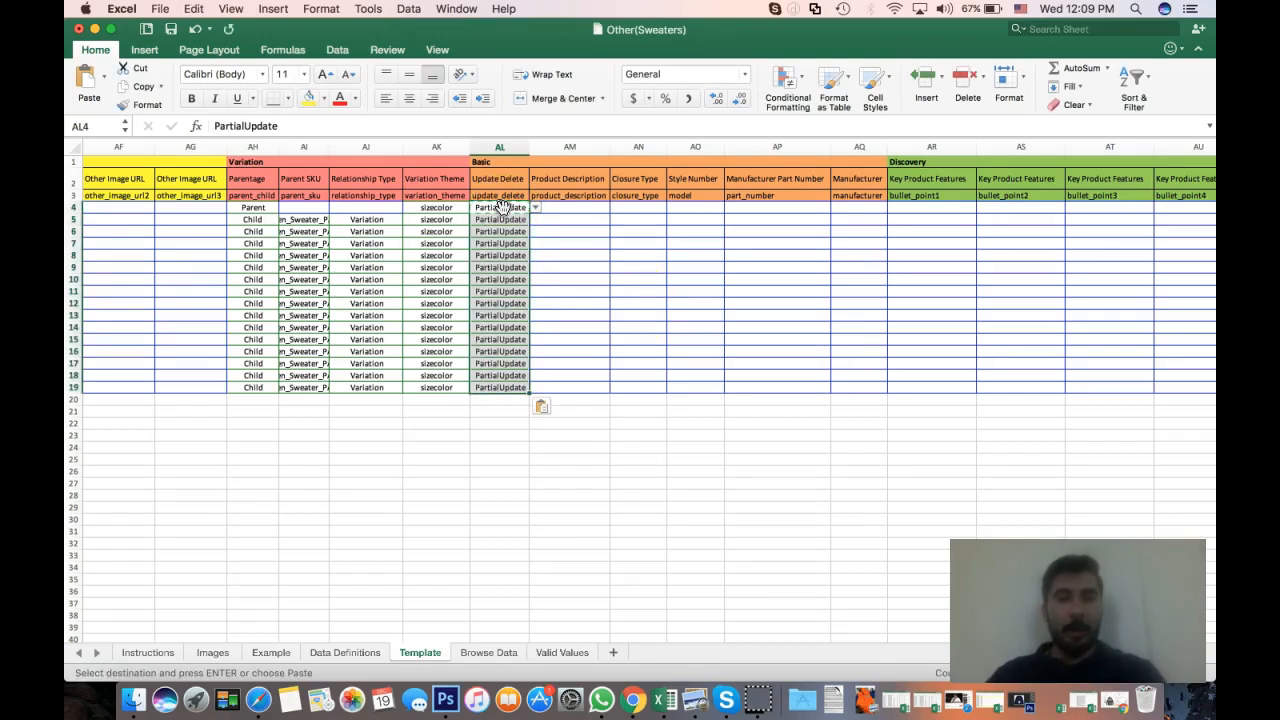
# Change the Update Delete value to Update for the parent row, AL4, and the first child row, AL5
pyautogui.write('Update')
pyautogui.press('Return')
pyautogui.write('Update')
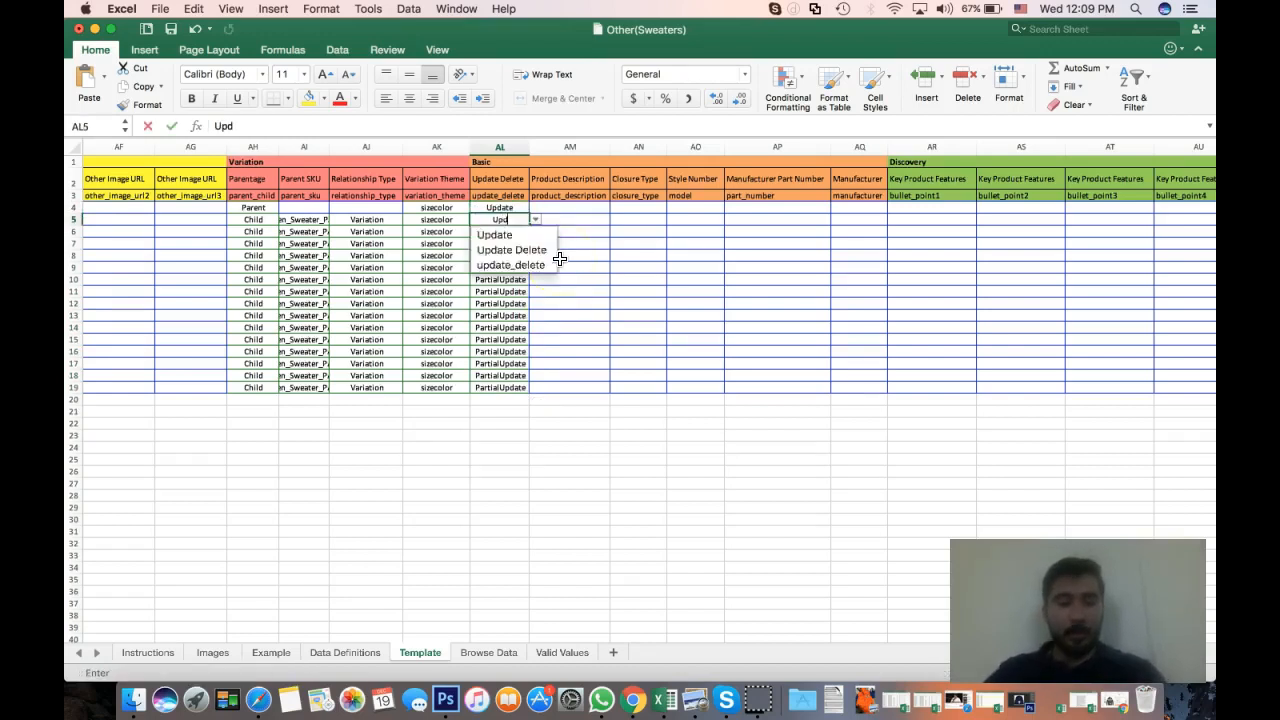
pyautogui.press('Return')
# Copy Update from AL5 over the Update Delete values of the remaining child rows through row 19
pyautogui.press('Up')
pyautogui.press('super+c')
pyautogui.press('shift+super+Down')
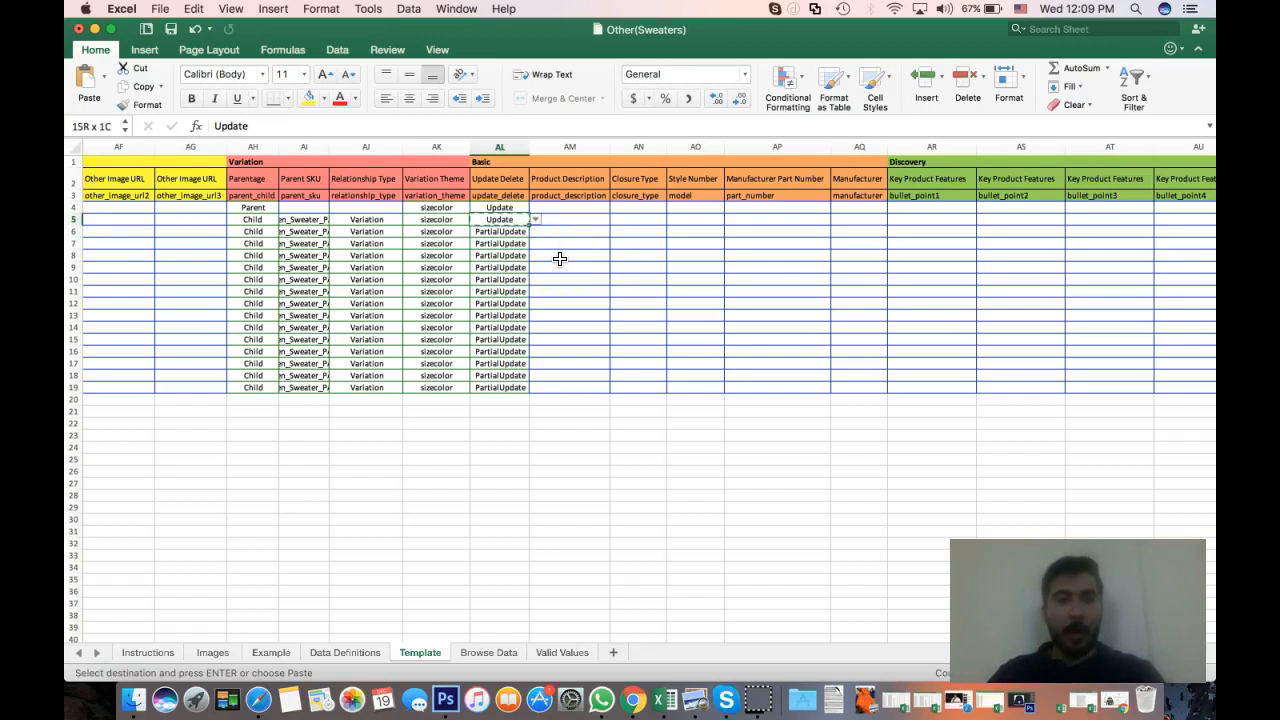
pyautogui.press('super+v')
pyautogui.press('Right')
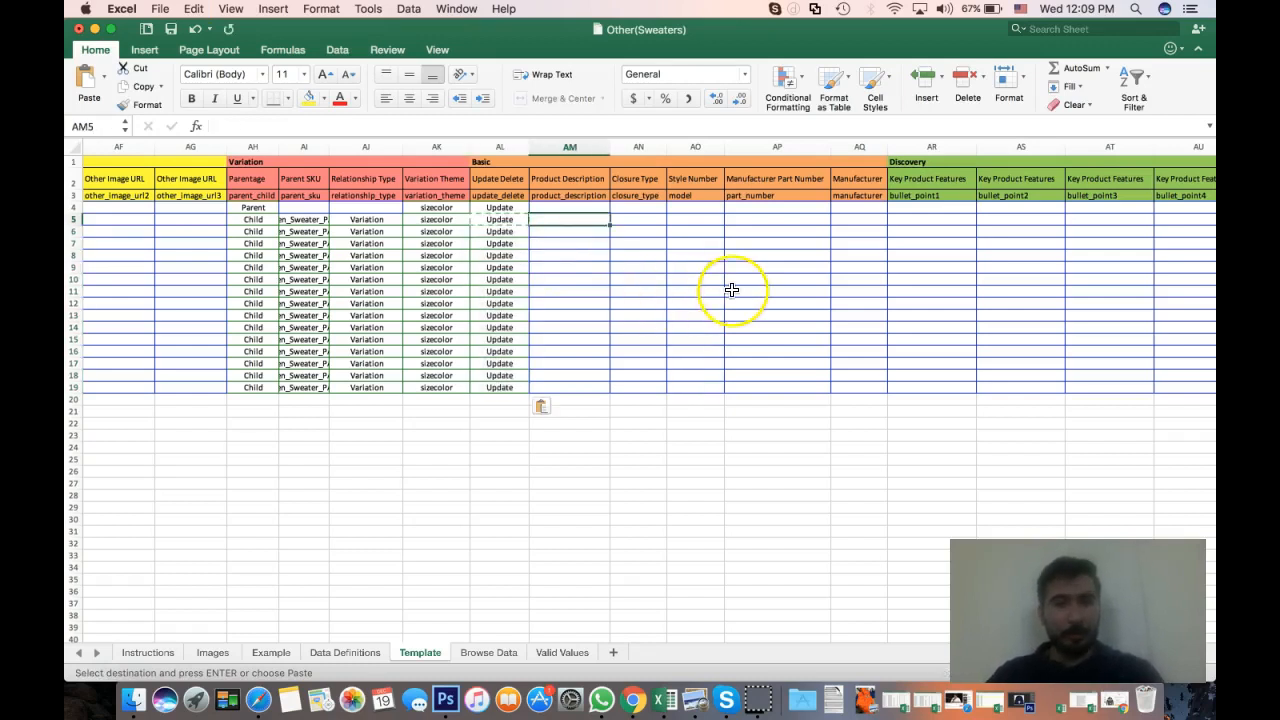
# Hide the unused columns AM to AV, from Product Description through the fifth Key Product Features column
pyautogui.hscroll(1, 732, 290)
pyautogui.hscroll(5, 732, 290)
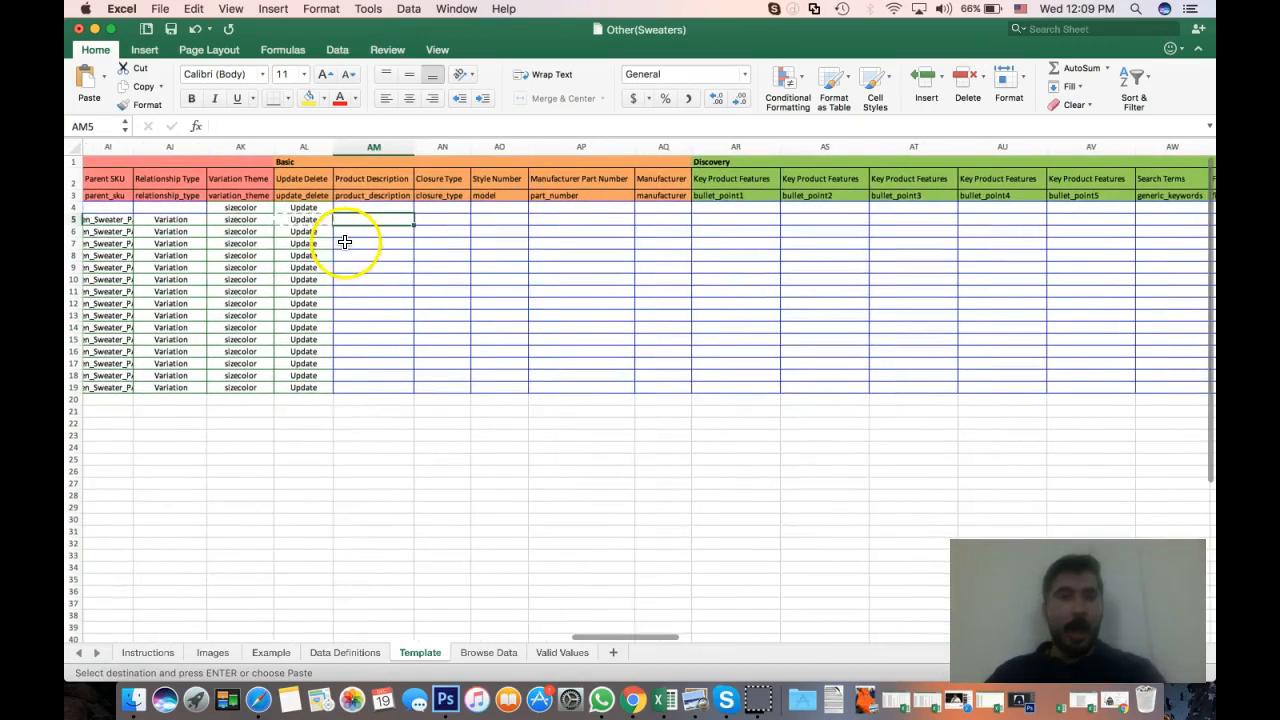
pyautogui.click(358, 148)
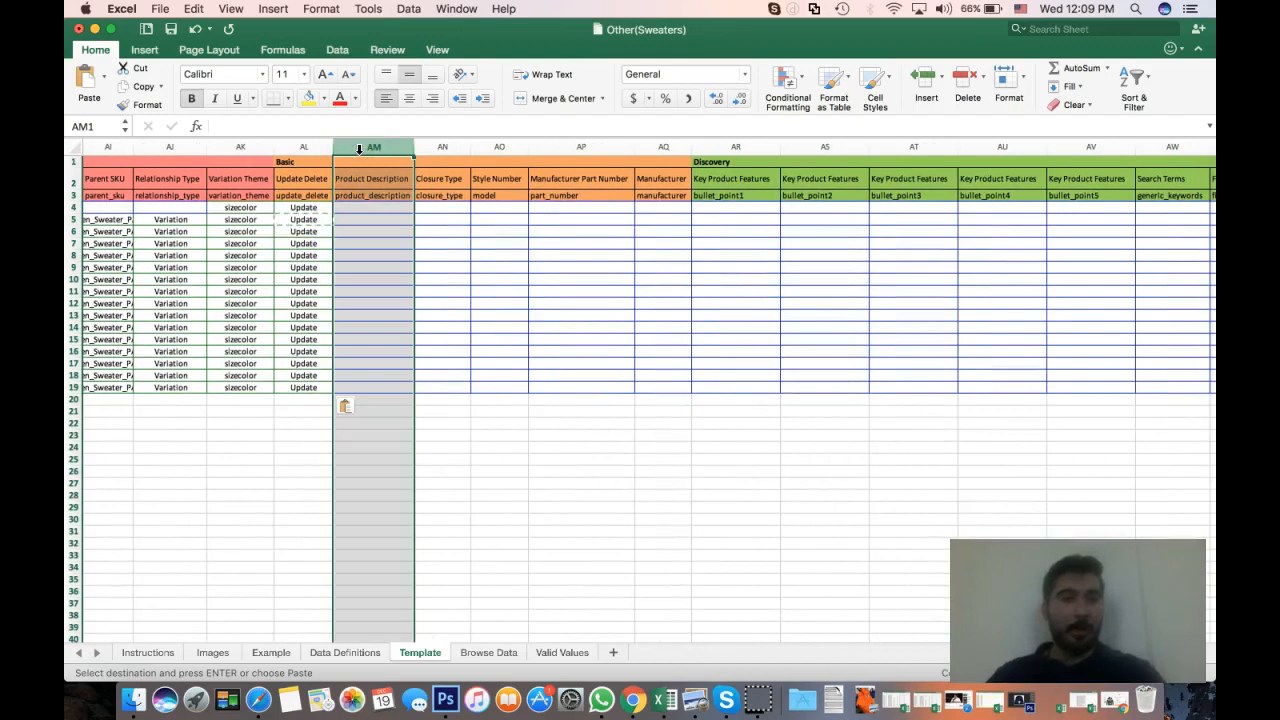
pyautogui.hotkey('shift', 'Right')
pyautogui.hotkey('shift', 'Right')
pyautogui.hotkey('shift', 'Right')
pyautogui.hotkey('shift', 'Right')
pyautogui.hotkey('shift', 'Right')
pyautogui.hotkey('shift', 'Right')
pyautogui.hotkey('shift', 'Right')
pyautogui.hotkey('shift', 'Left')
pyautogui.hotkey('shift', 'Left')
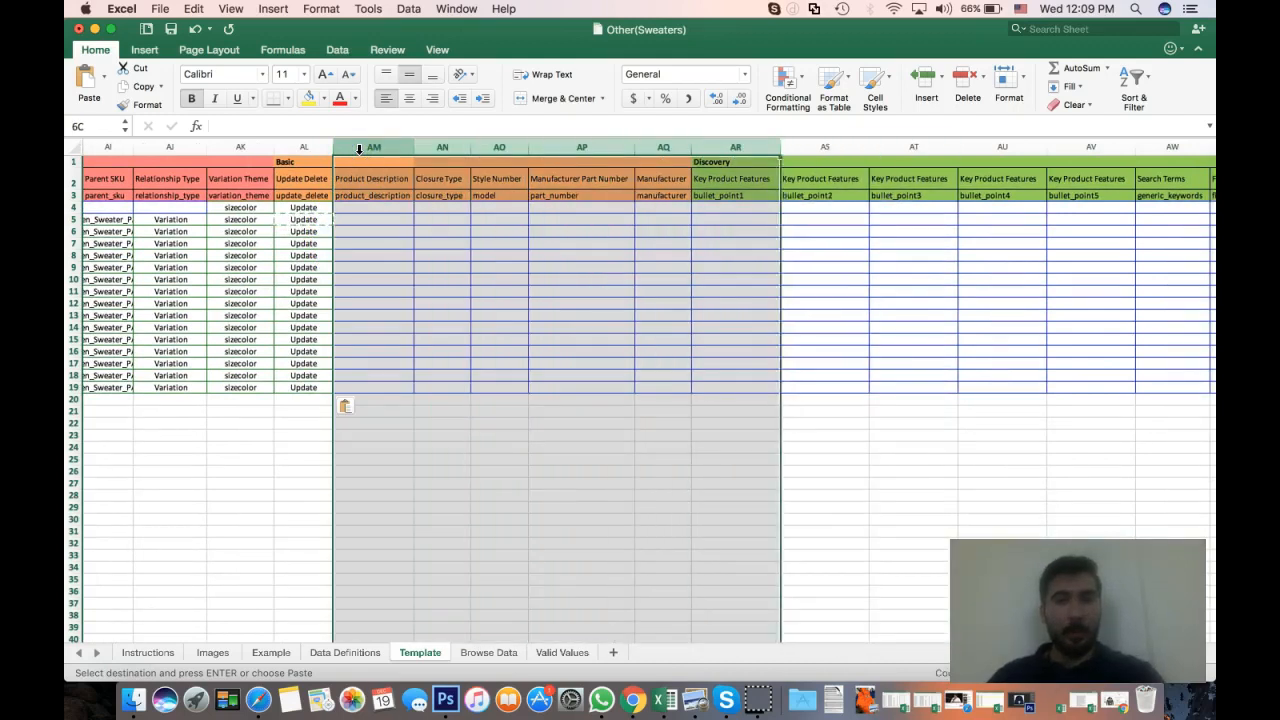
pyautogui.hotkey('shift', 'Right')
pyautogui.hotkey('shift', 'Right')
pyautogui.hotkey('shift', 'Right')
pyautogui.hotkey('shift', 'Right')
pyautogui.hotkey('shift', 'Right')
pyautogui.hotkey('shift', 'Right')
pyautogui.hotkey('shift', 'Right')
pyautogui.hotkey('shift', 'Left')
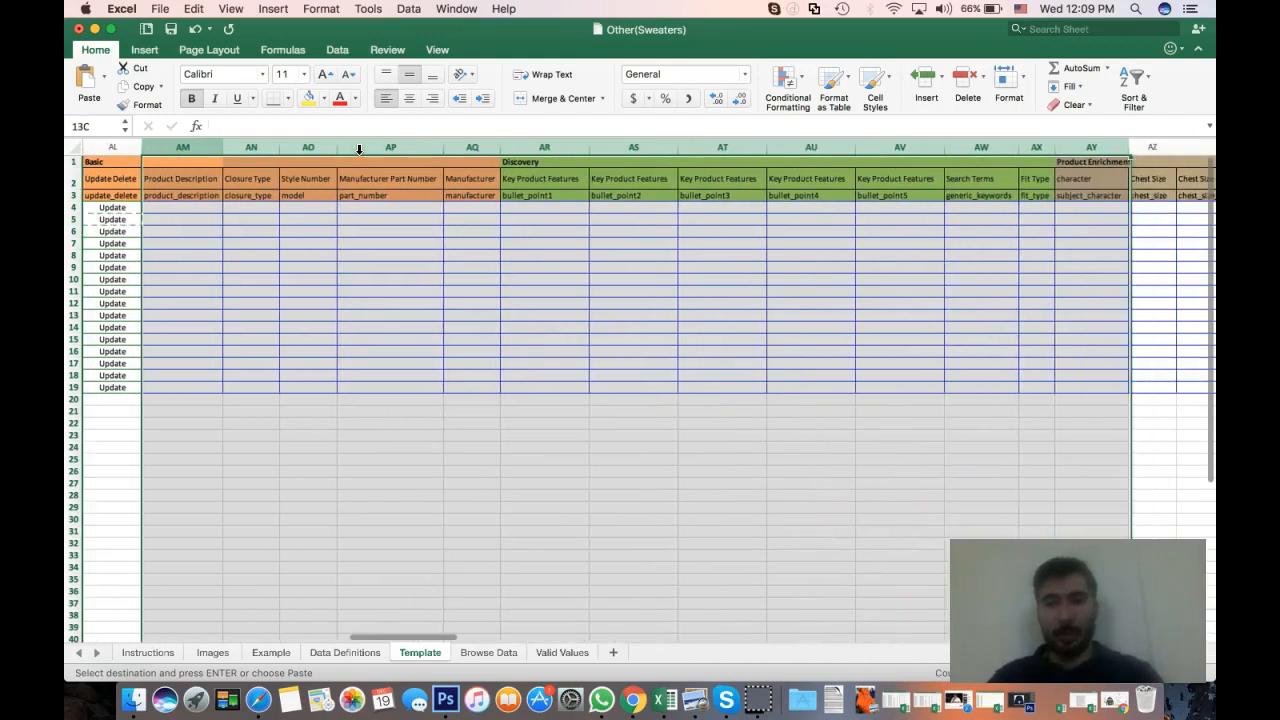
pyautogui.hotkey('shift', 'Left')
pyautogui.hotkey('shift', 'Left')
pyautogui.hscroll(5, 358, 148)
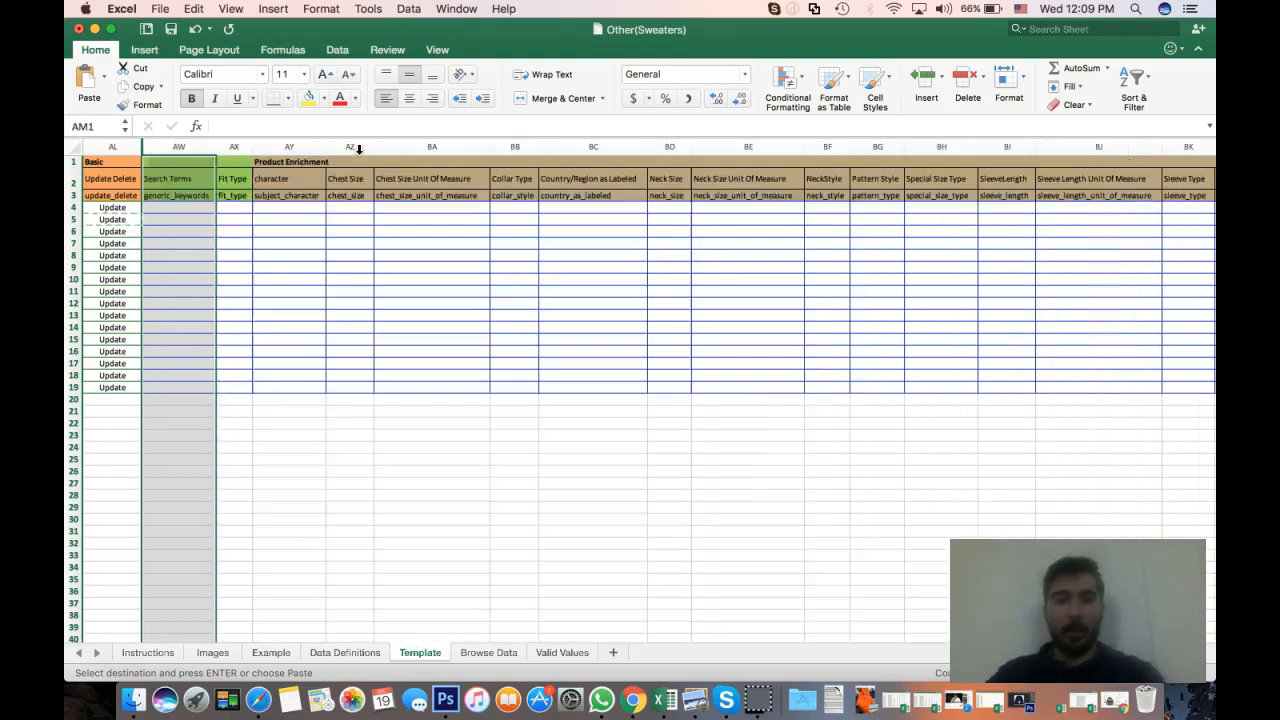
pyautogui.click(205, 179)
pyautogui.hscroll(-5, 205, 179)
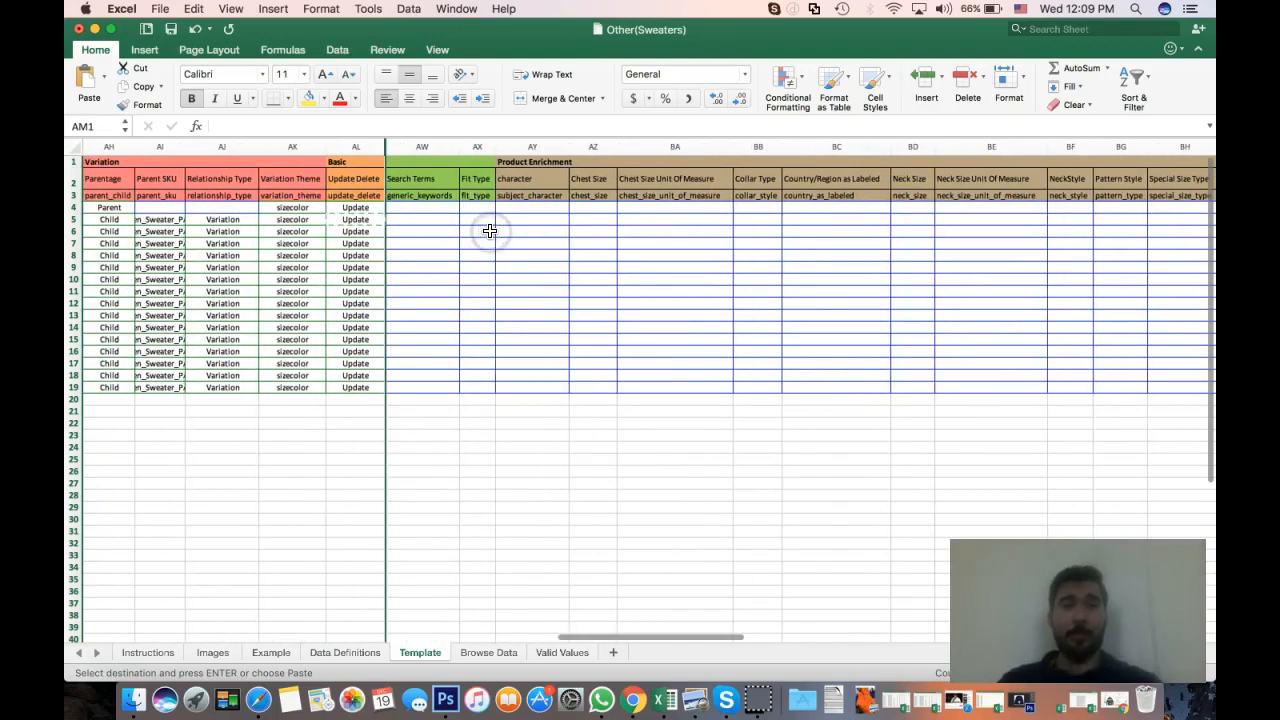
pyautogui.click(453, 229)
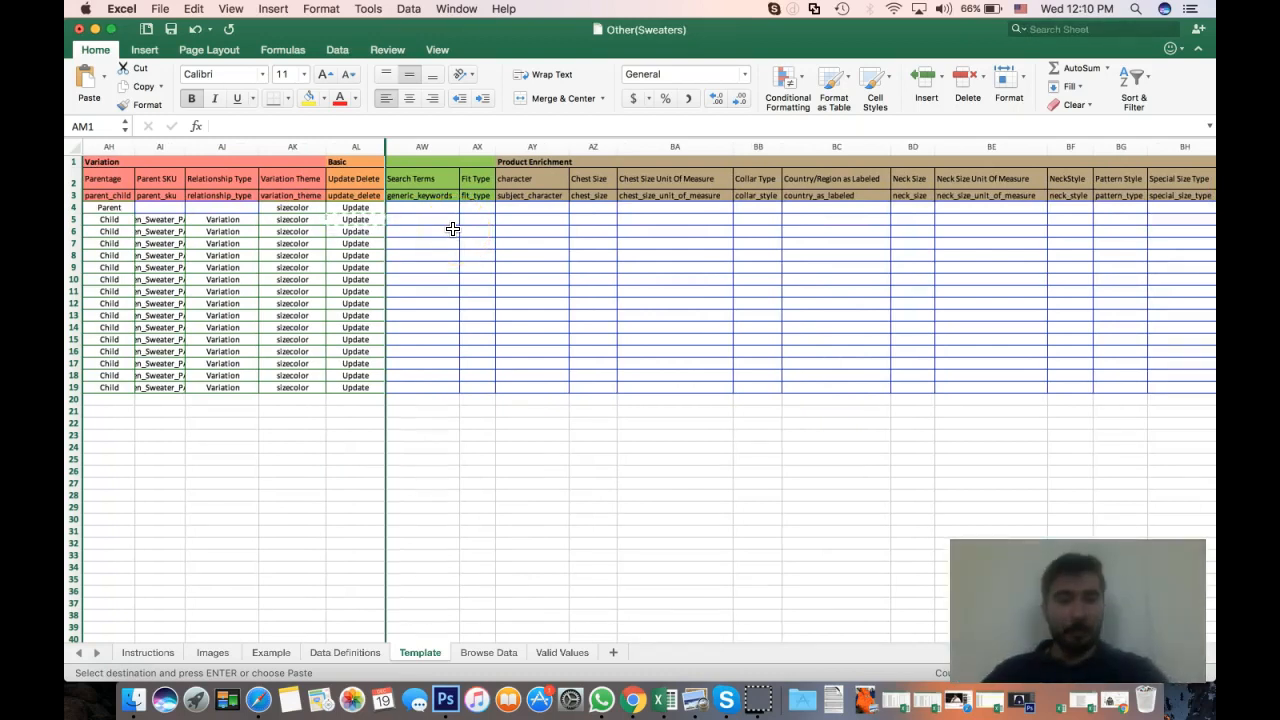
# Examine the remaining template columns from Search Terms through the Fulfillment, Compliance and Offer sections to Offering Release Date
pyautogui.click(418, 209)
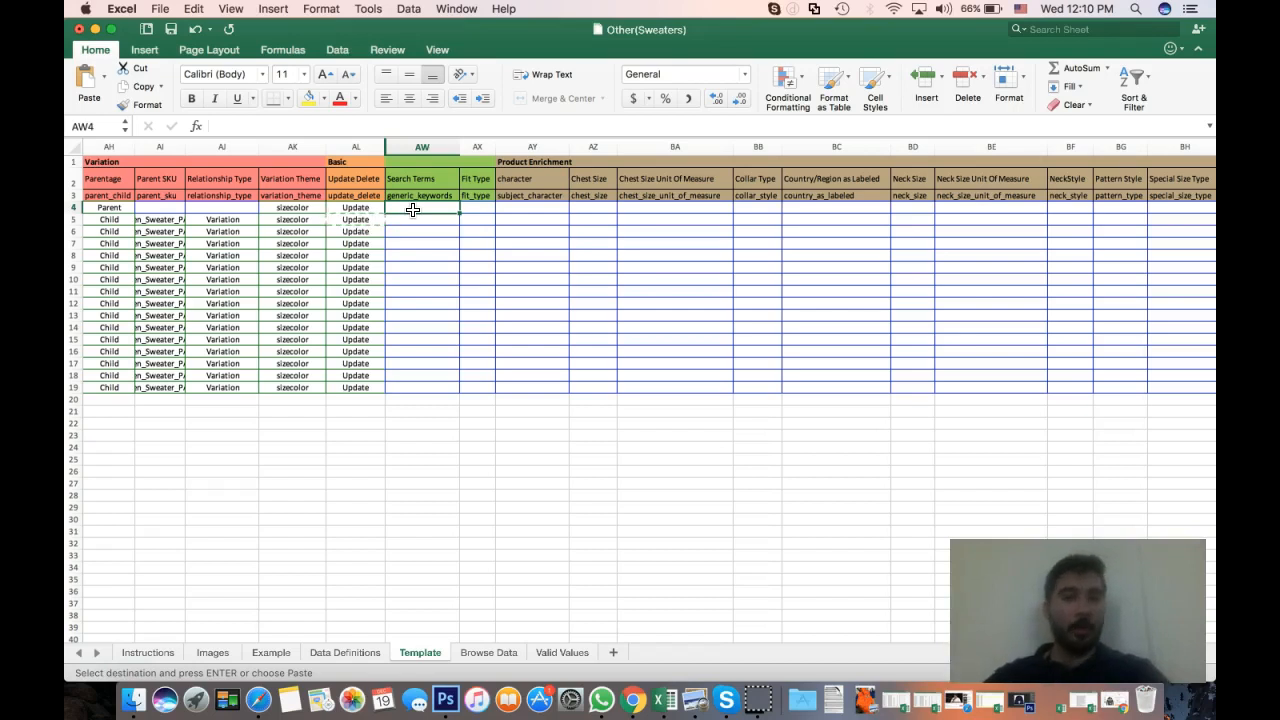
pyautogui.click(447, 243)
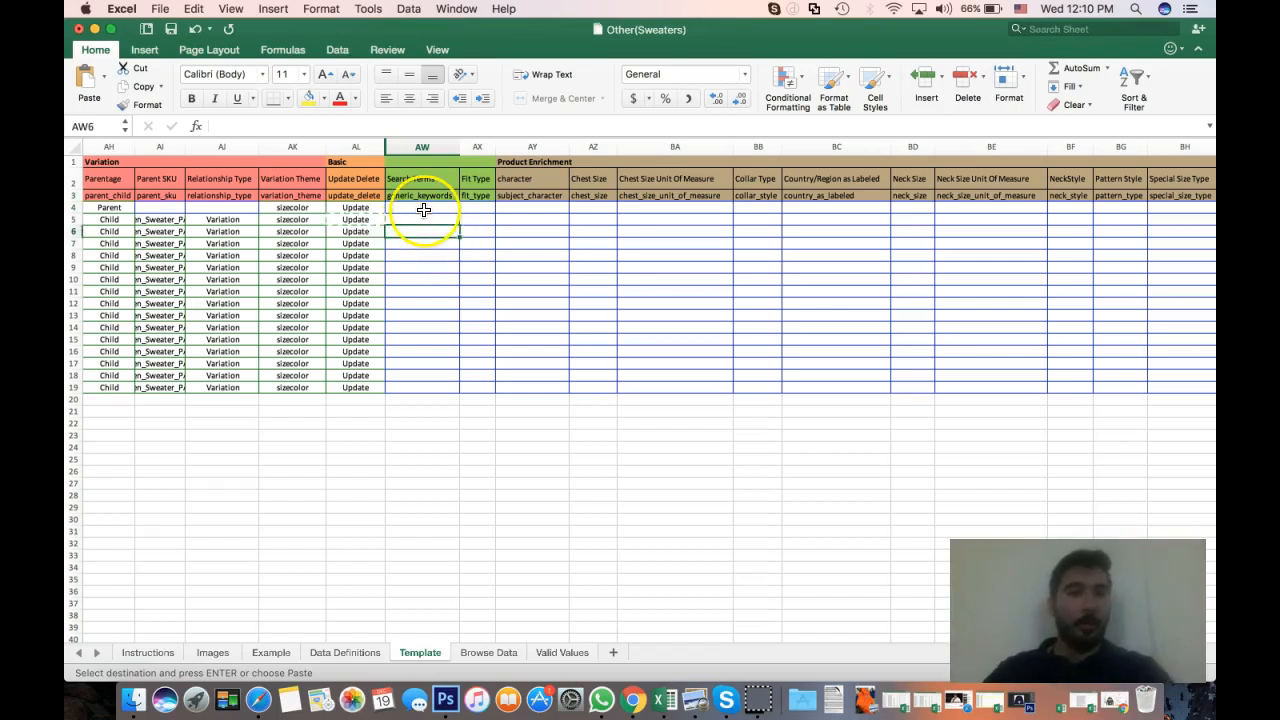
pyautogui.click(476, 253)
pyautogui.click(417, 214)
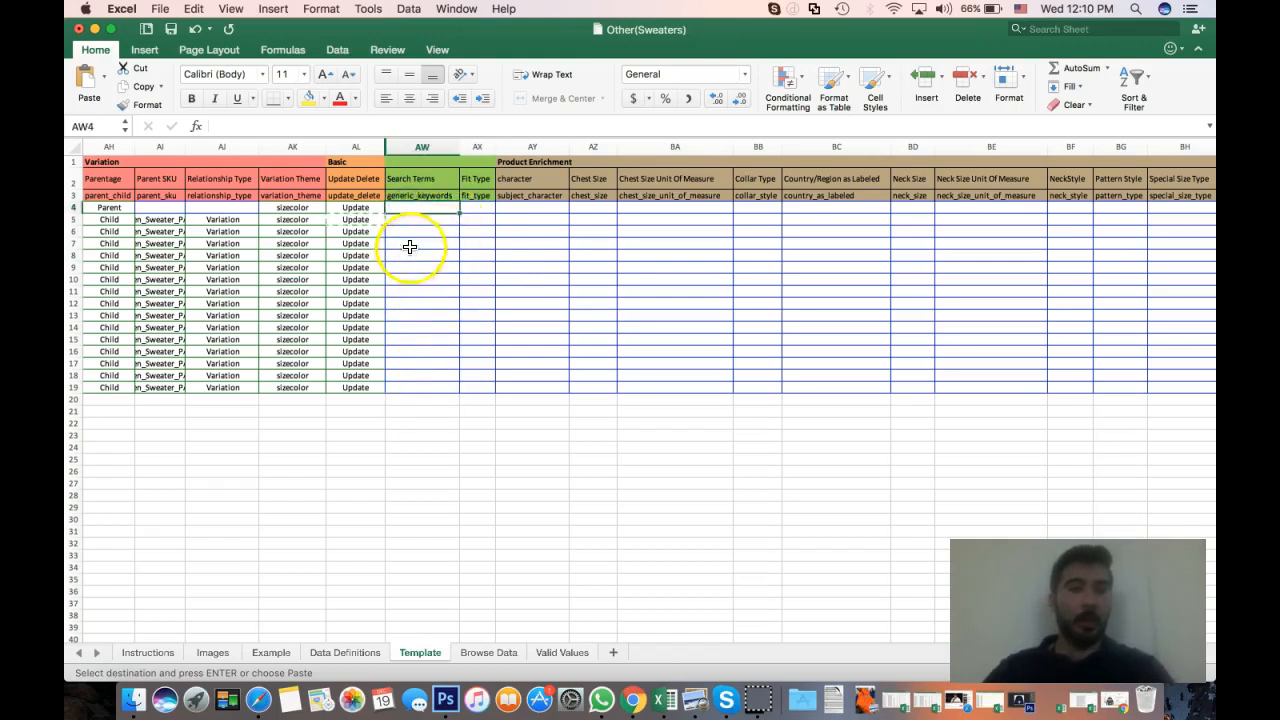
pyautogui.hscroll(1, 425, 230)
pyautogui.hscroll(10, 534, 215)
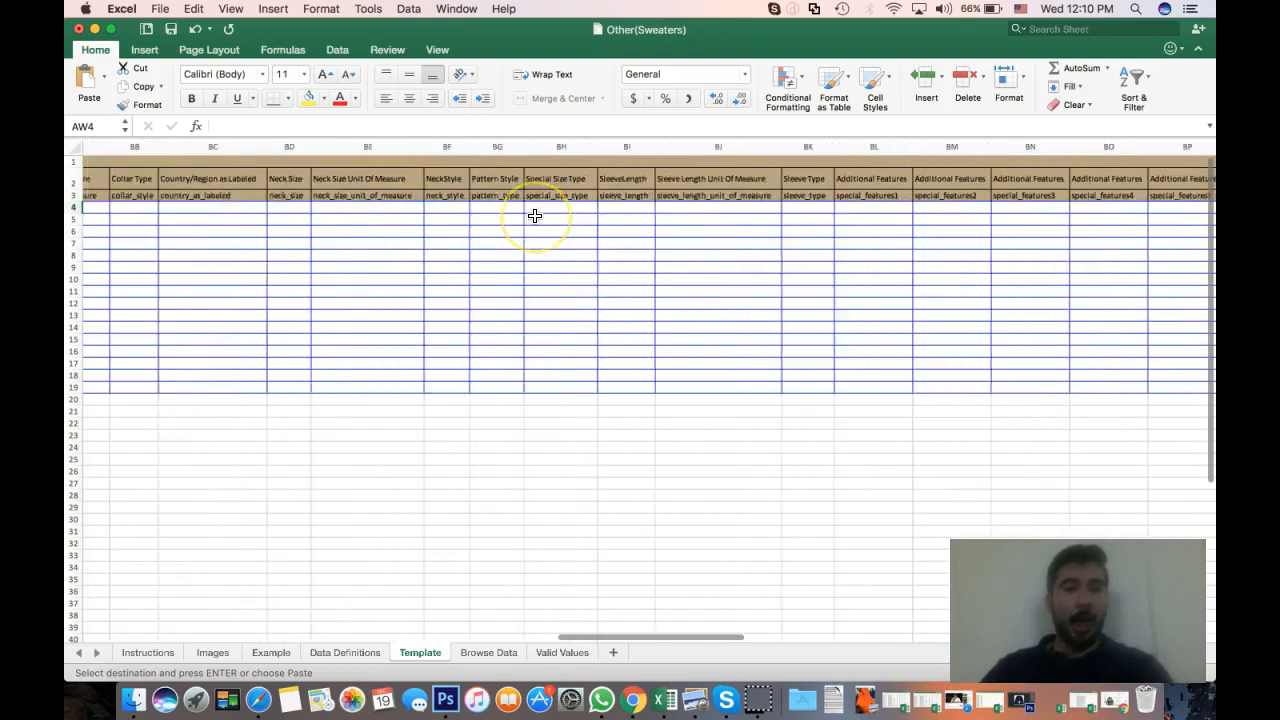
pyautogui.hscroll(10, 474, 209)
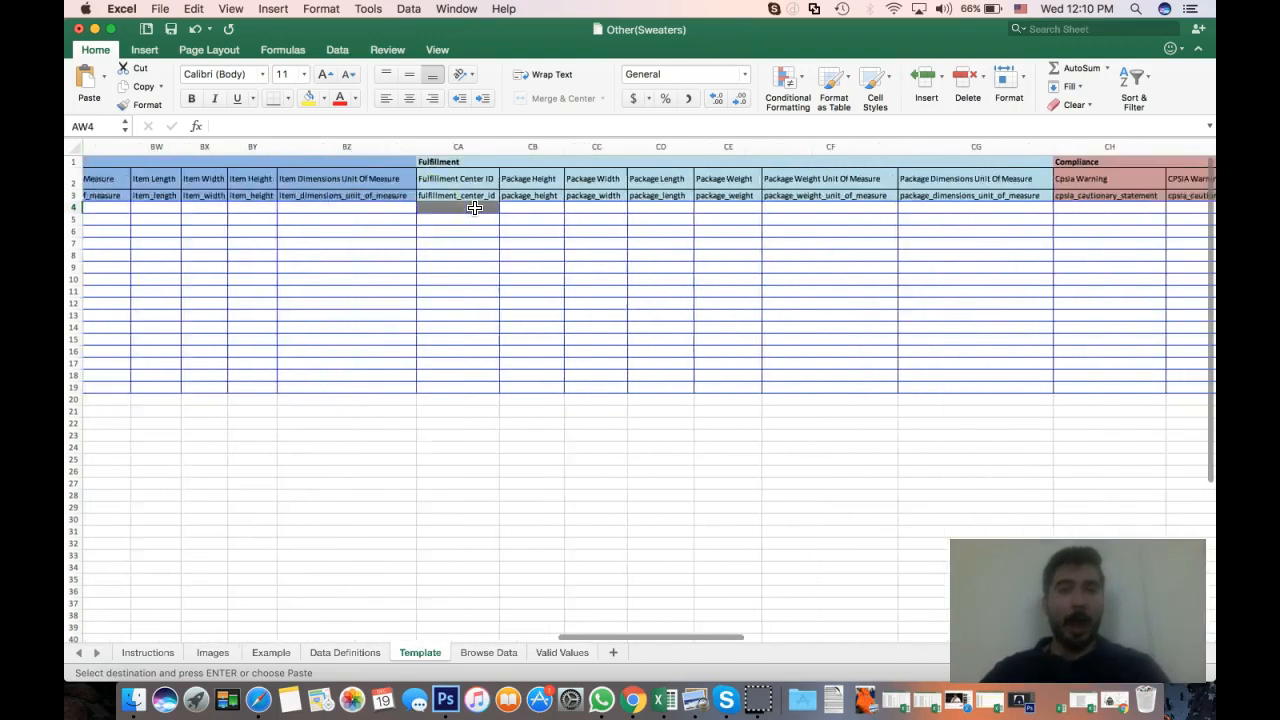
pyautogui.hscroll(-15, 474, 207)
pyautogui.hscroll(20, 474, 207)
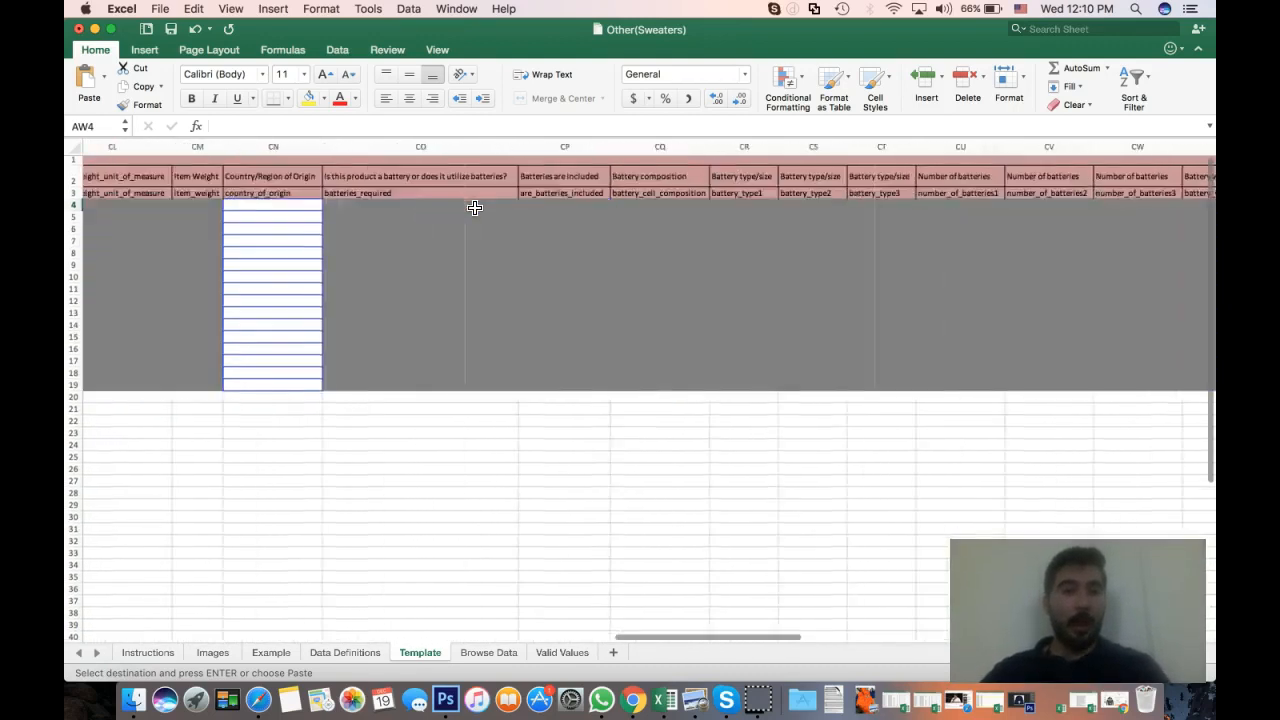
pyautogui.hscroll(20, 474, 207)
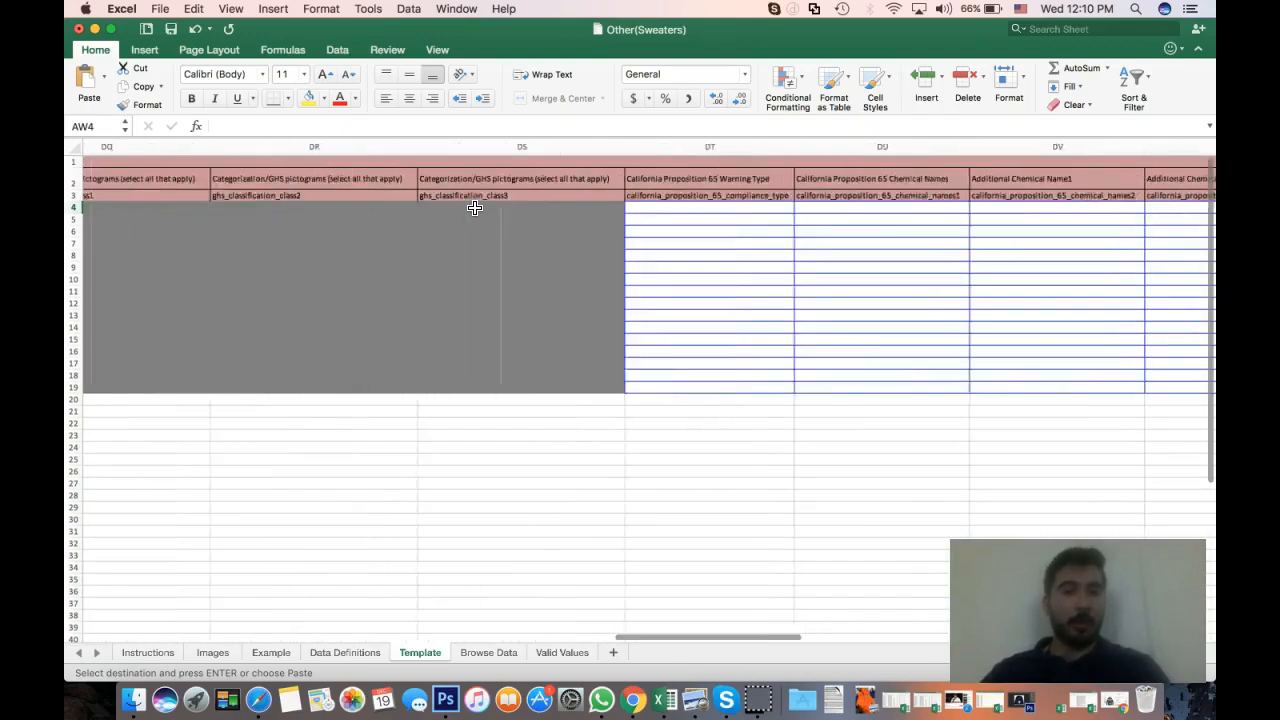
pyautogui.hscroll(15, 474, 207)
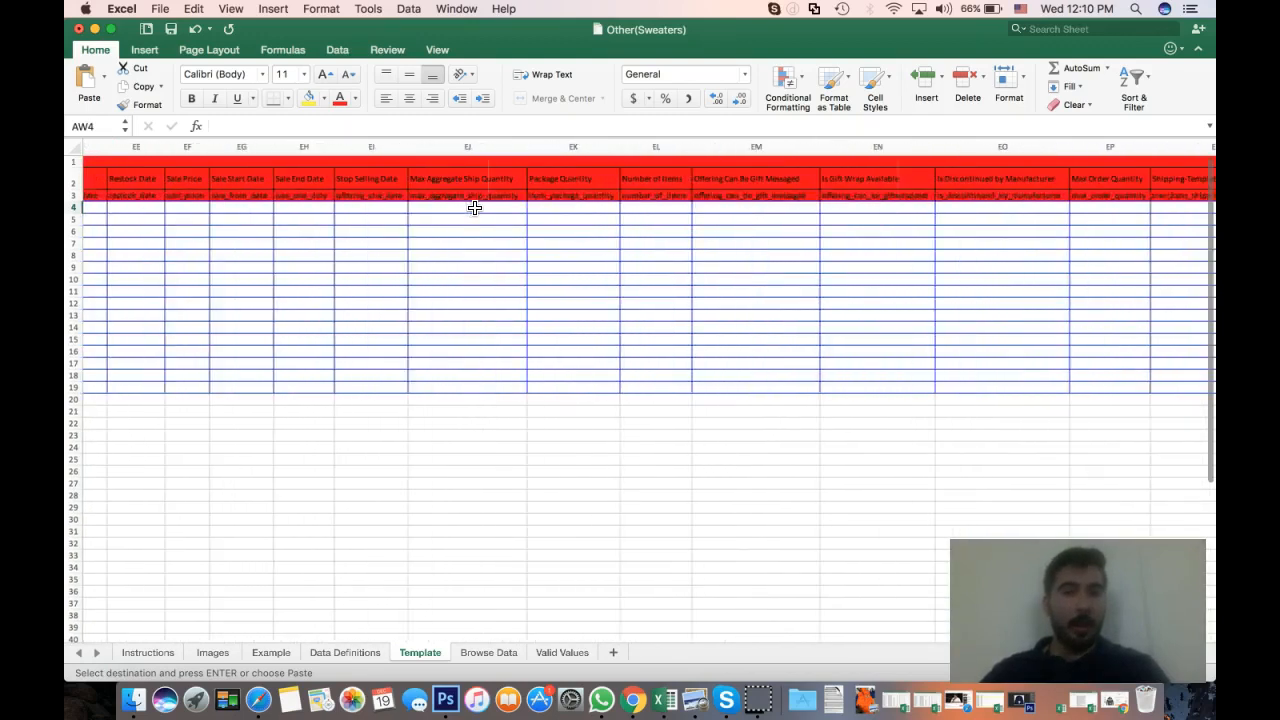
pyautogui.hscroll(5, 474, 207)
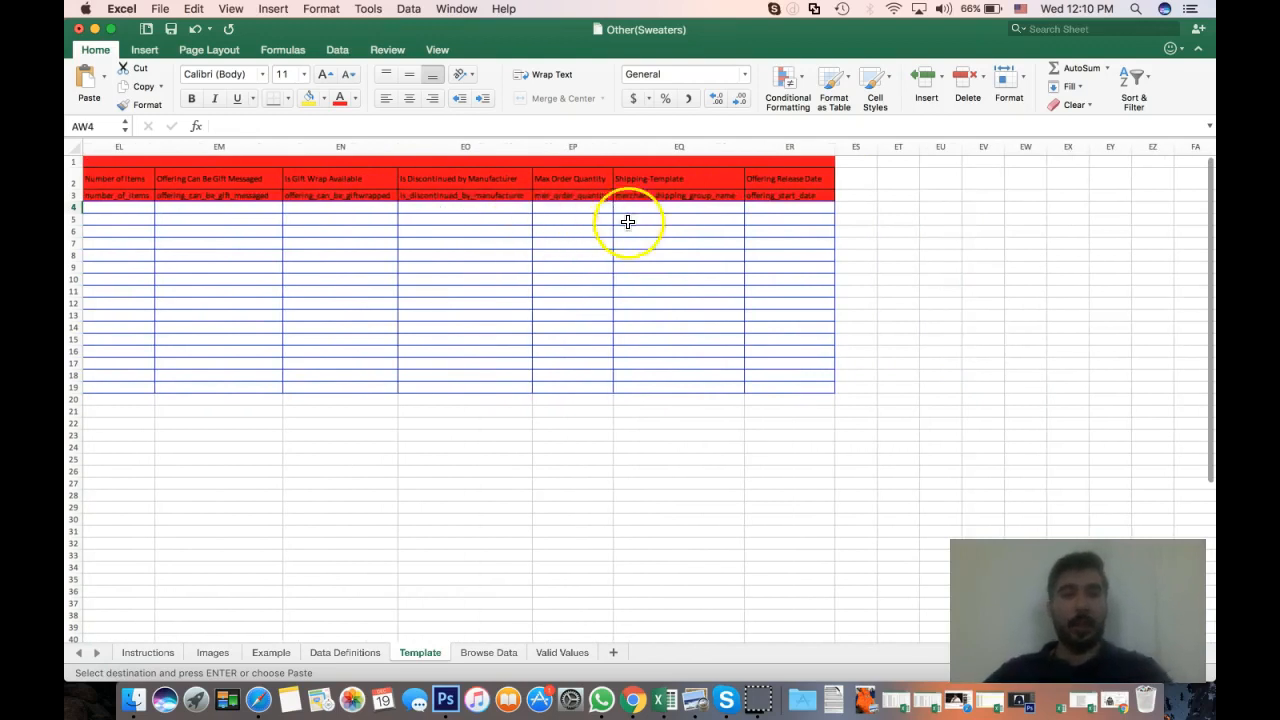
# Enter a Handling Time of 6 for the parent row, EB4, and the first child row, EB5
pyautogui.hscroll(-15, 549, 244)
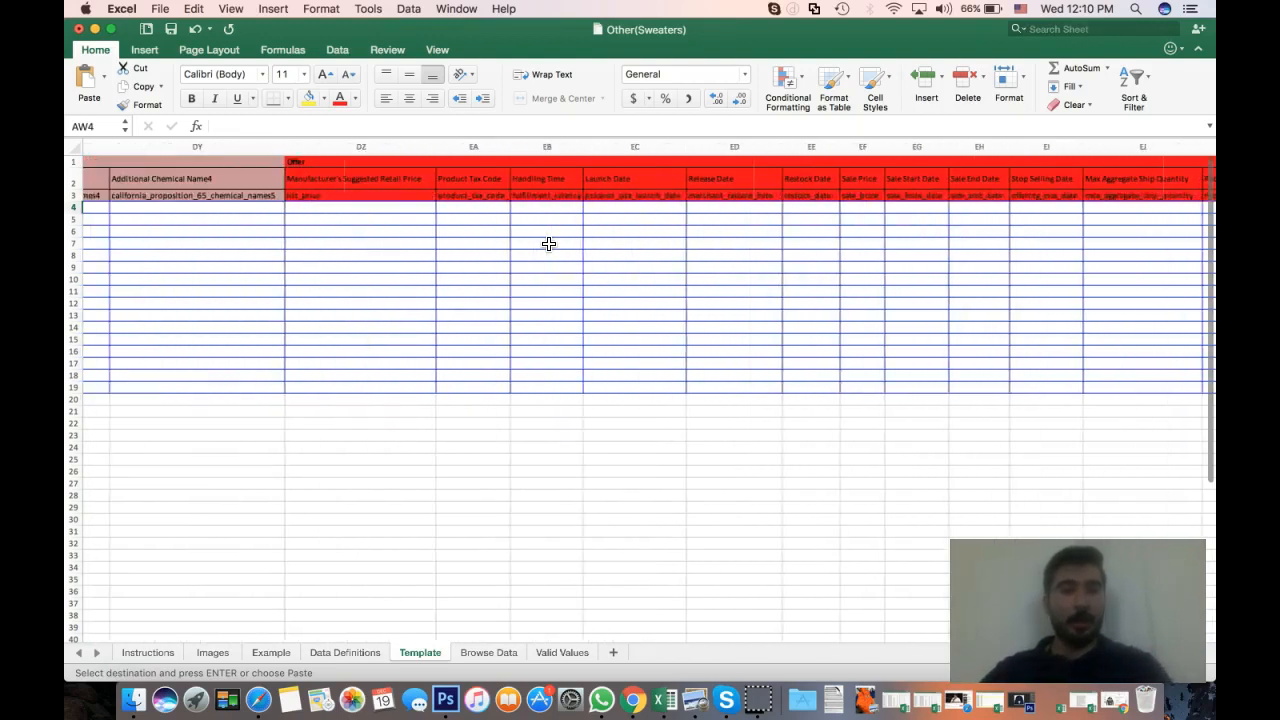
pyautogui.click(509, 223)
pyautogui.click(514, 178)
pyautogui.click(521, 209)
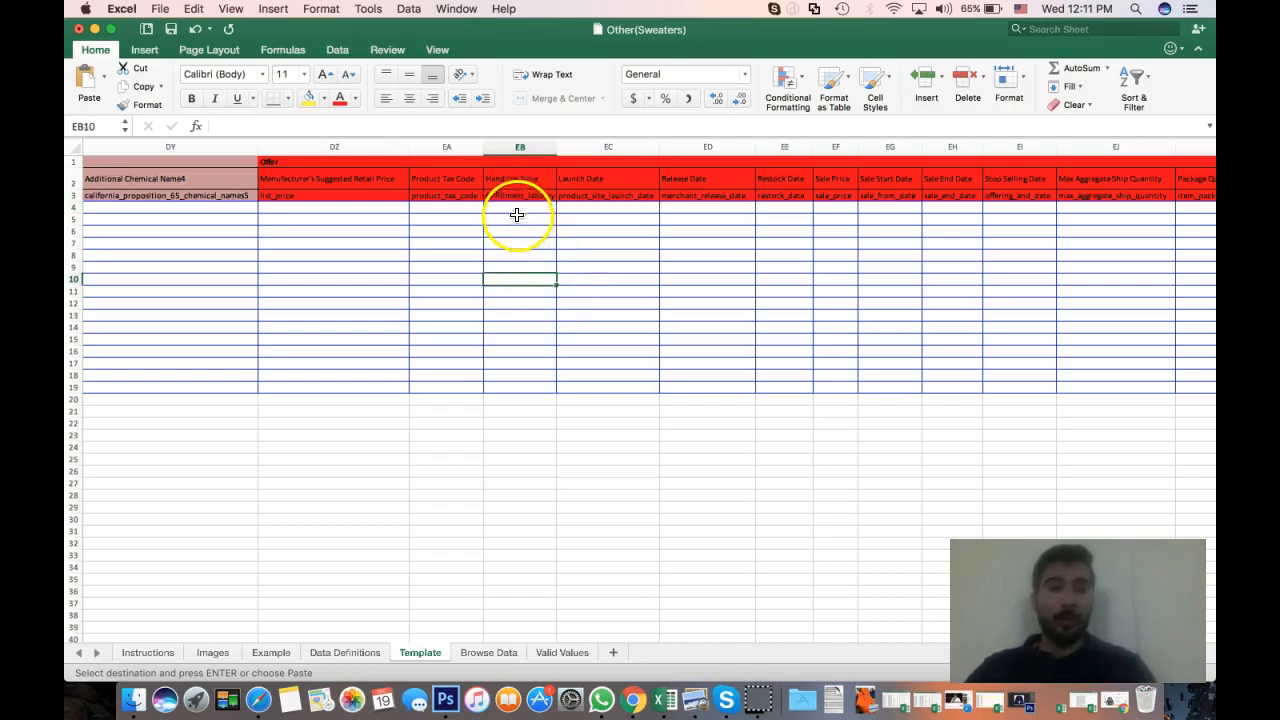
pyautogui.press('BackSpace')
pyautogui.press('Return')
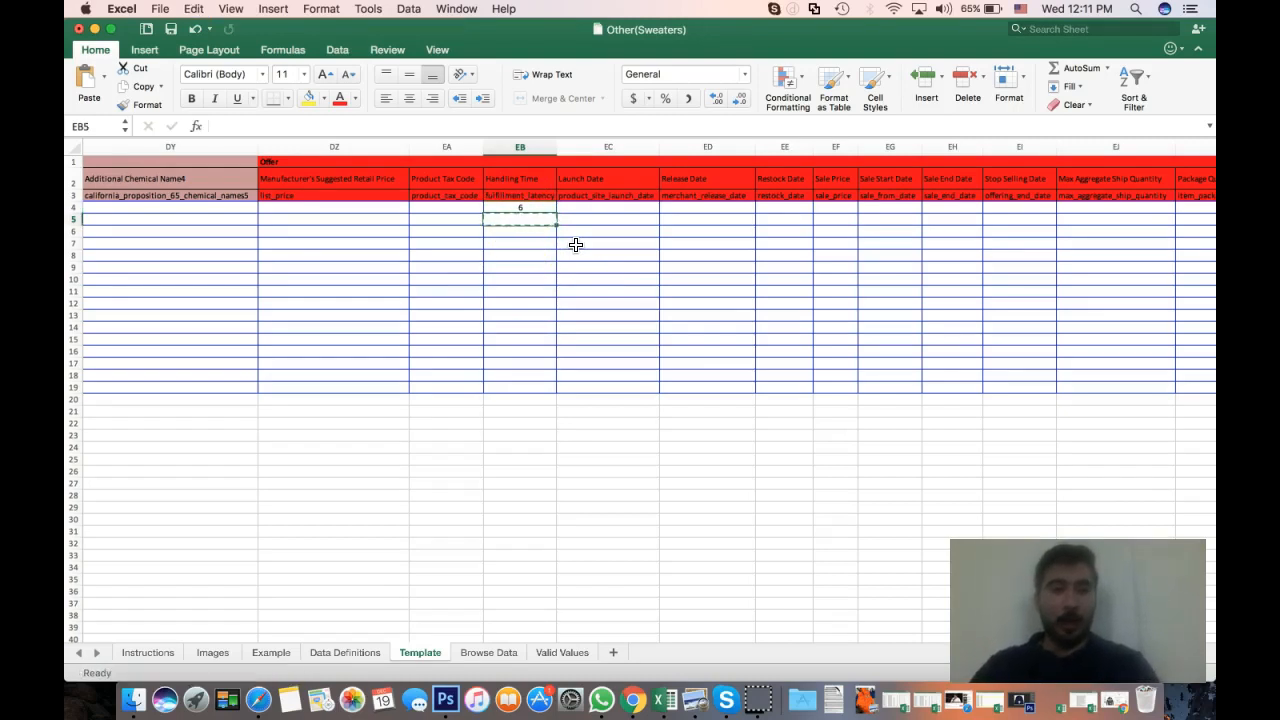
pyautogui.write('6')
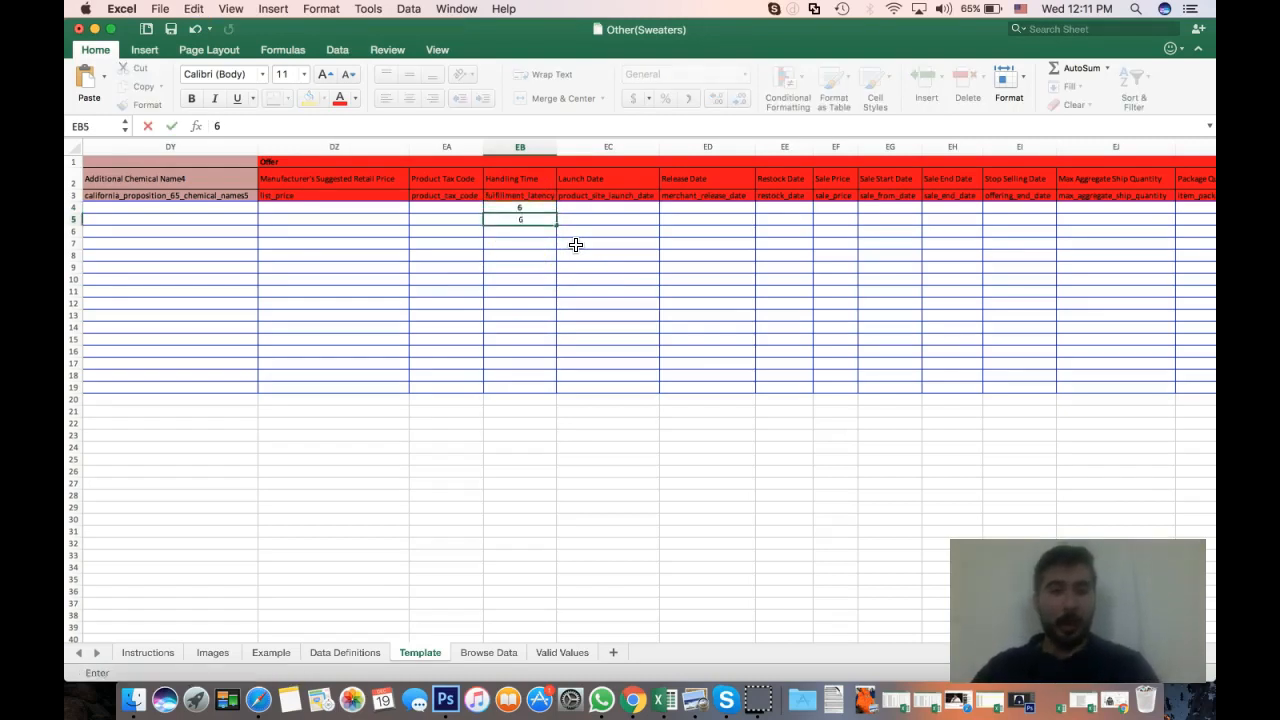
# Copy the Handling Time of 6 from EB5 down to the other child rows through row 19
pyautogui.press('super+c')
pyautogui.hotkey('shift', 'Down')
pyautogui.hotkey('shift', 'Down')
pyautogui.hotkey('shift', 'Down')
pyautogui.hotkey('shift', 'Down')
pyautogui.hotkey('shift', 'Down')
pyautogui.hotkey('shift', 'Down')
pyautogui.hotkey('shift', 'Down')
pyautogui.hotkey('shift', 'Down')
pyautogui.hotkey('shift', 'Down')
pyautogui.hotkey('shift', 'Down')
pyautogui.hotkey('shift', 'Down')
pyautogui.hotkey('shift', 'Down')
pyautogui.hotkey('shift', 'Down')
pyautogui.hotkey('shift', 'Down')
pyautogui.press('super+v')
pyautogui.press('Right')
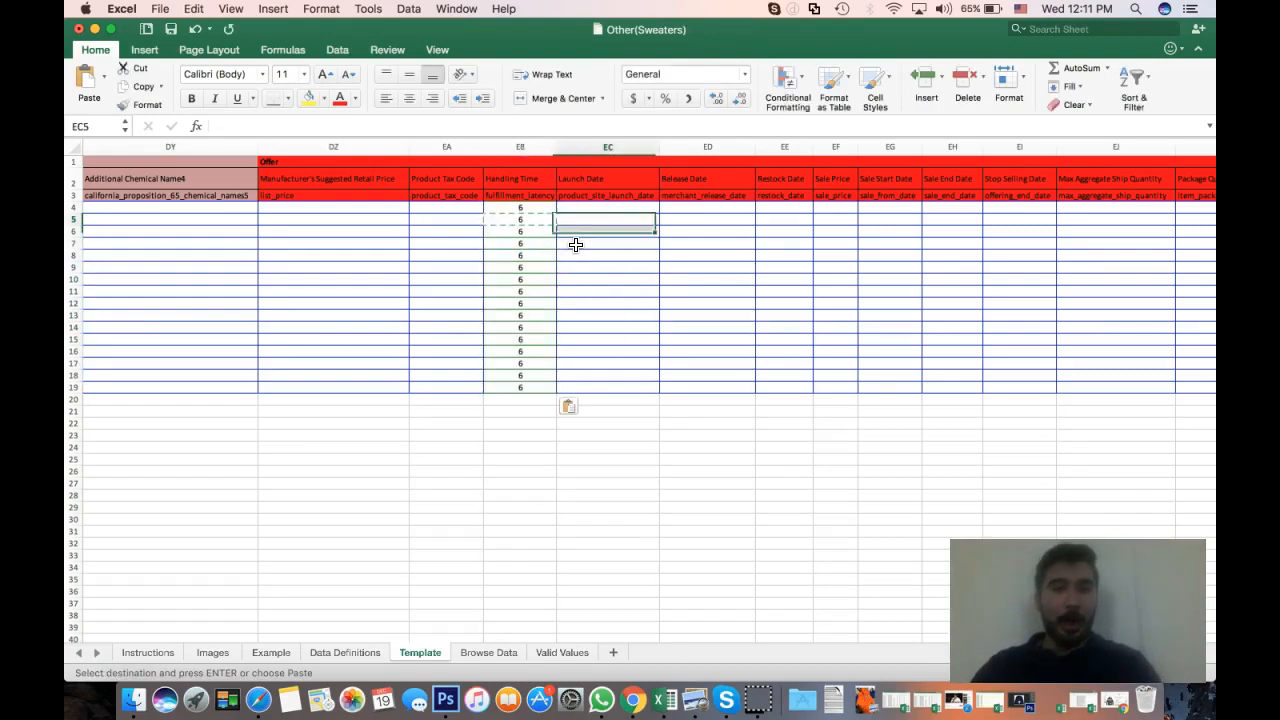
pyautogui.press('Left')
pyautogui.press('Right')
pyautogui.press('Right')
pyautogui.press('Left')
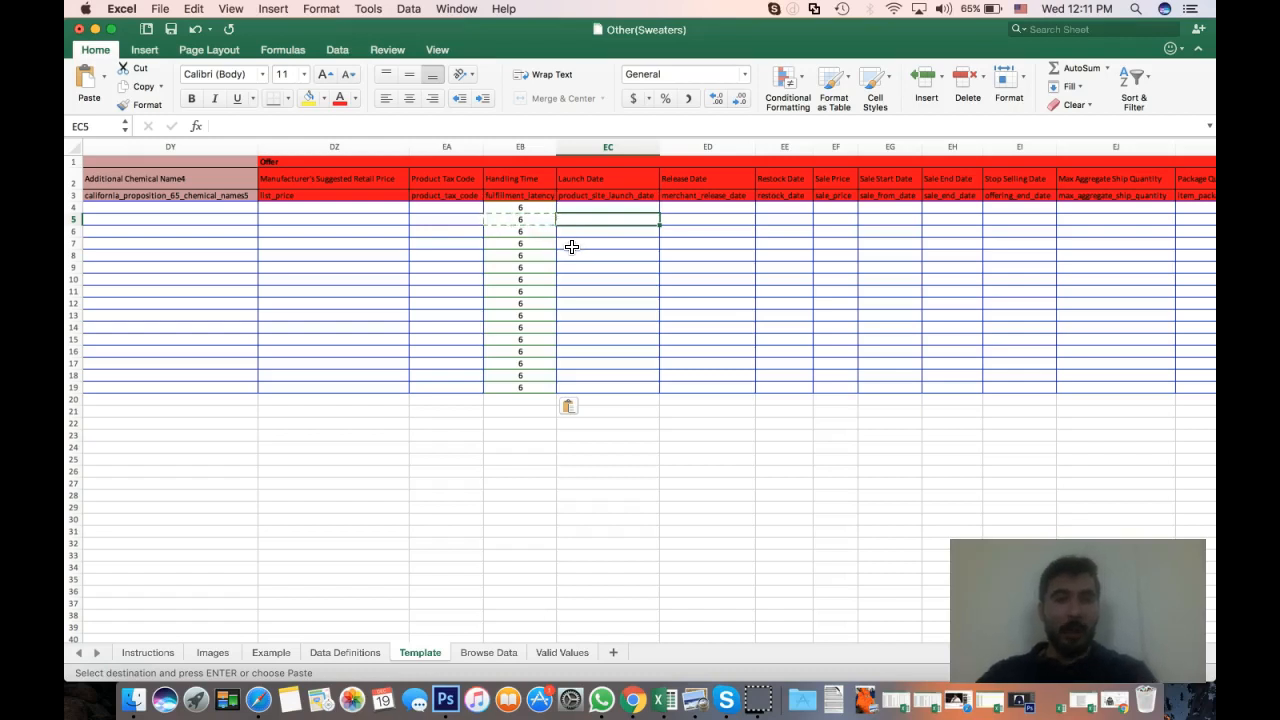
pyautogui.moveTo(517, 215); pyautogui.dragTo(455, 223)
pyautogui.click(614, 245)
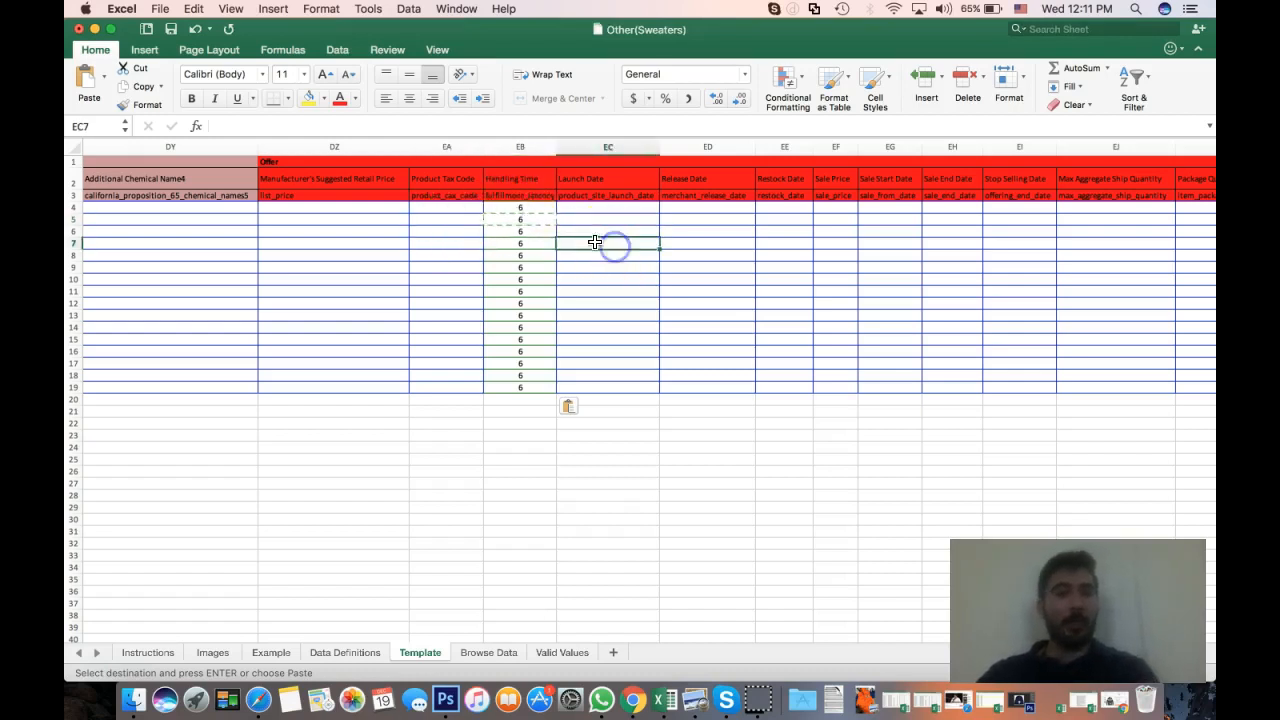
pyautogui.click(520, 211)
pyautogui.press('Right')
pyautogui.press('Right')
pyautogui.press('Left')
pyautogui.press('Left')
# Review the template from Product Type to Update Delete, including the empty Main Image URL and Other Image URL columns
pyautogui.press('Home')
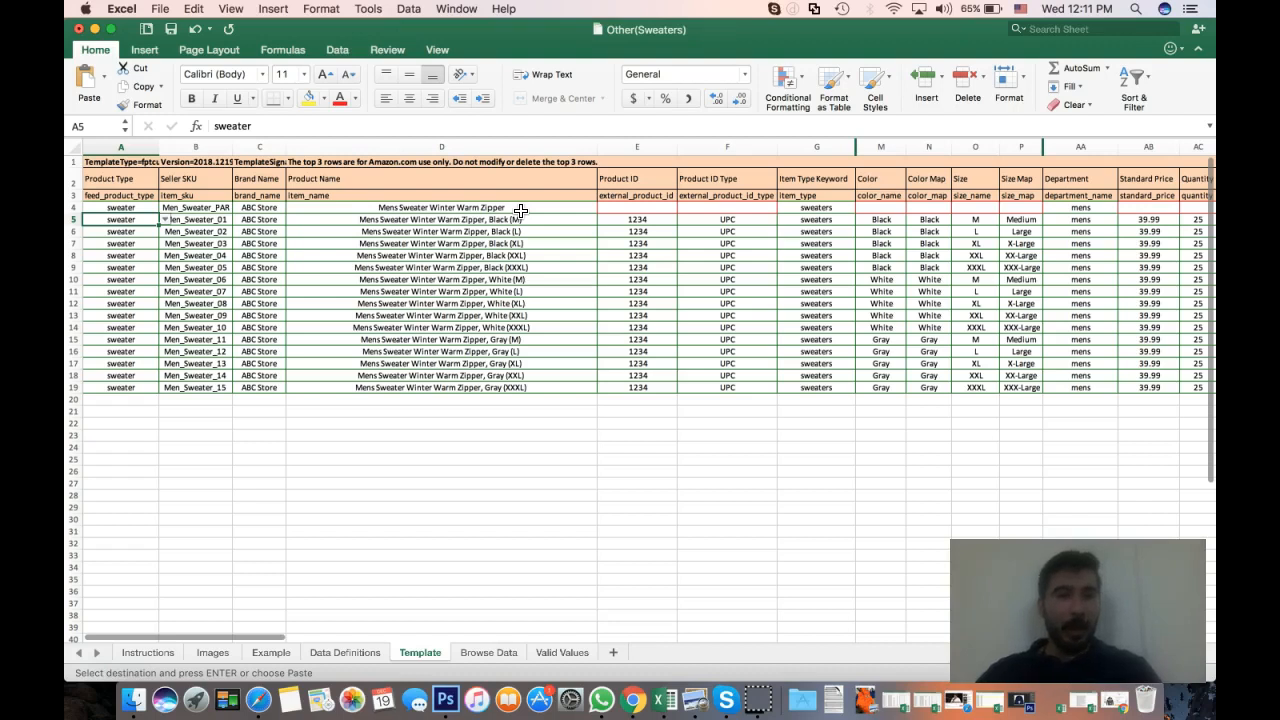
pyautogui.hscroll(10, 836, 306)
pyautogui.hscroll(-10, 836, 307)
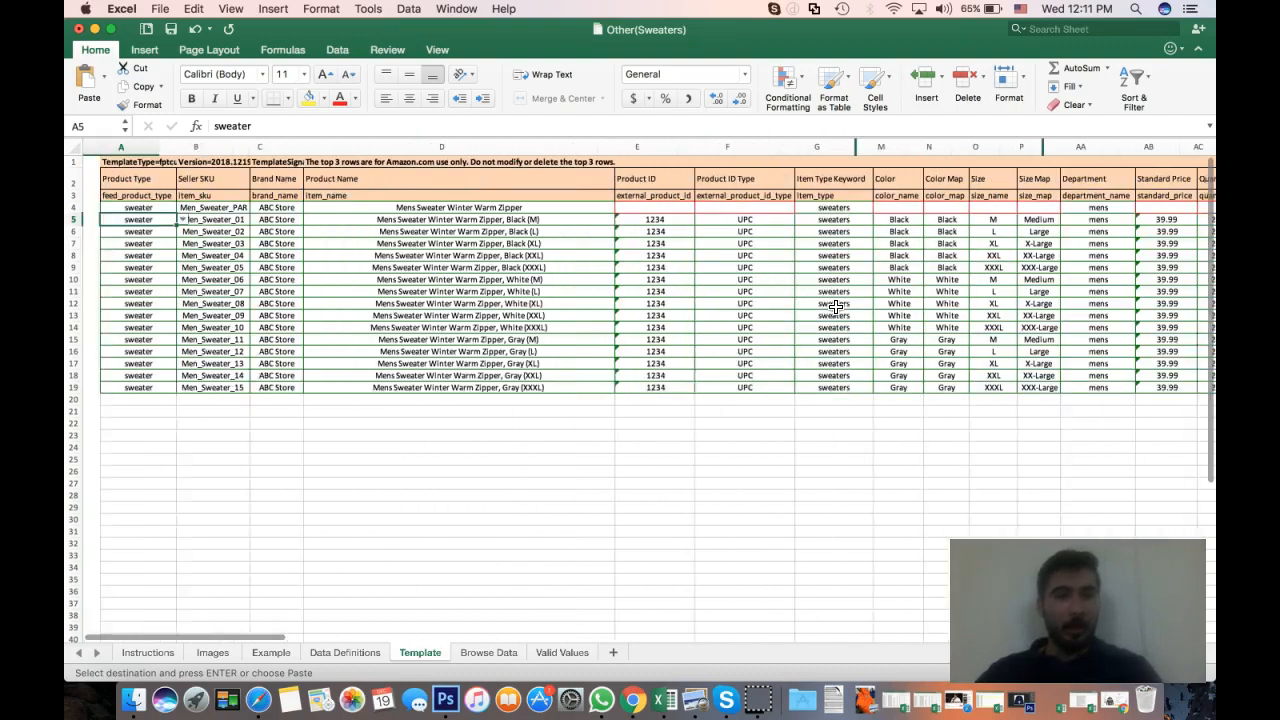
pyautogui.hscroll(1, 836, 306)
pyautogui.hscroll(5, 686, 318)
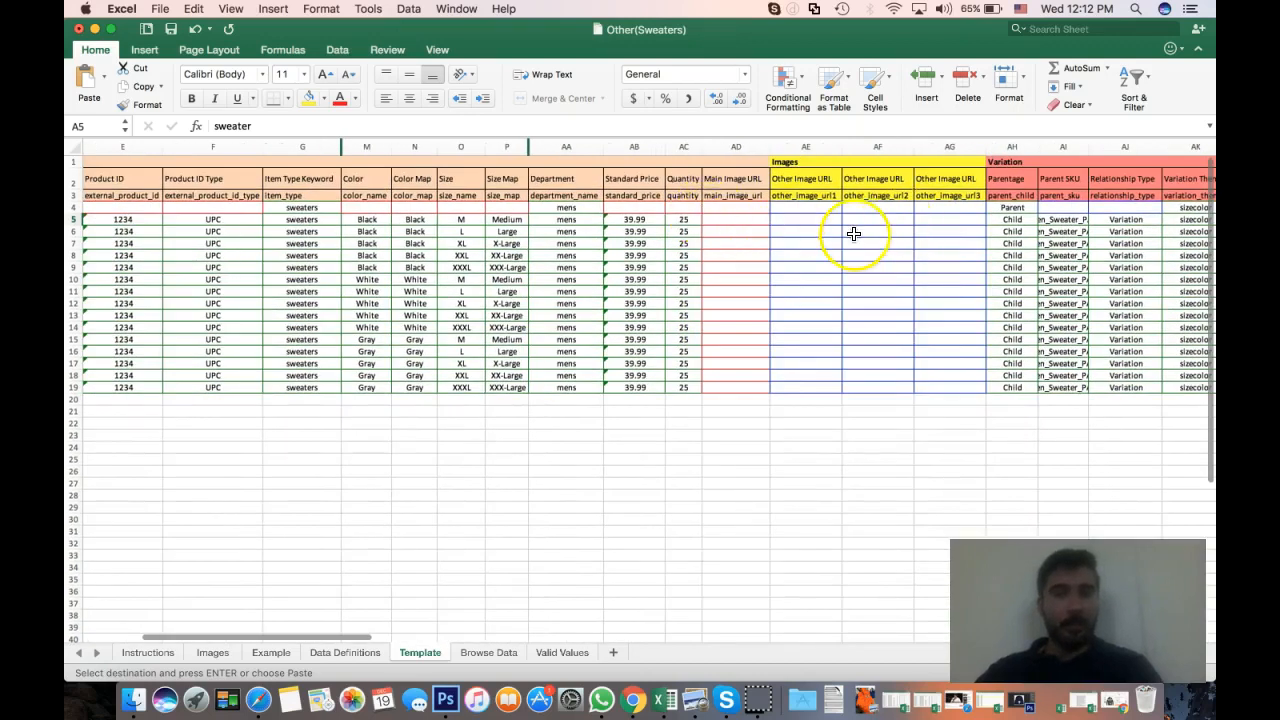
pyautogui.hscroll(3, 851, 234)
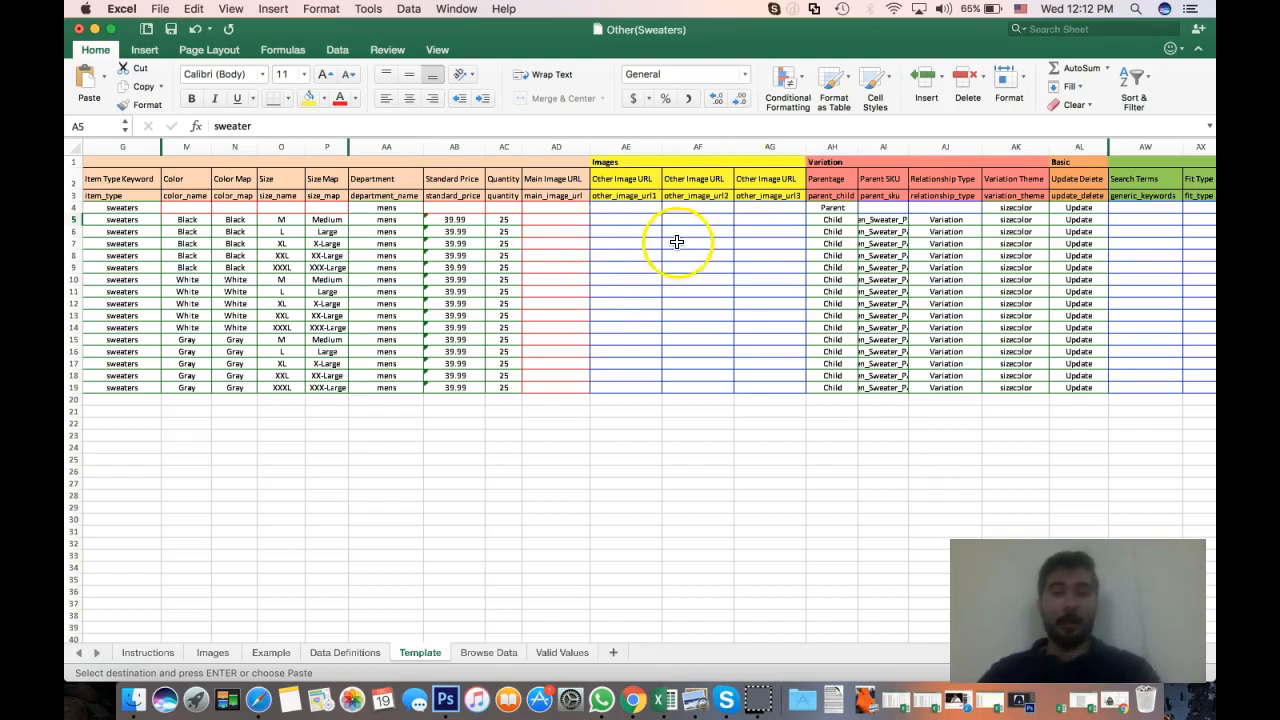
# Switch to Chrome and look through the AliExpress sweater listing for product photos of each color
pyautogui.click(628, 694)
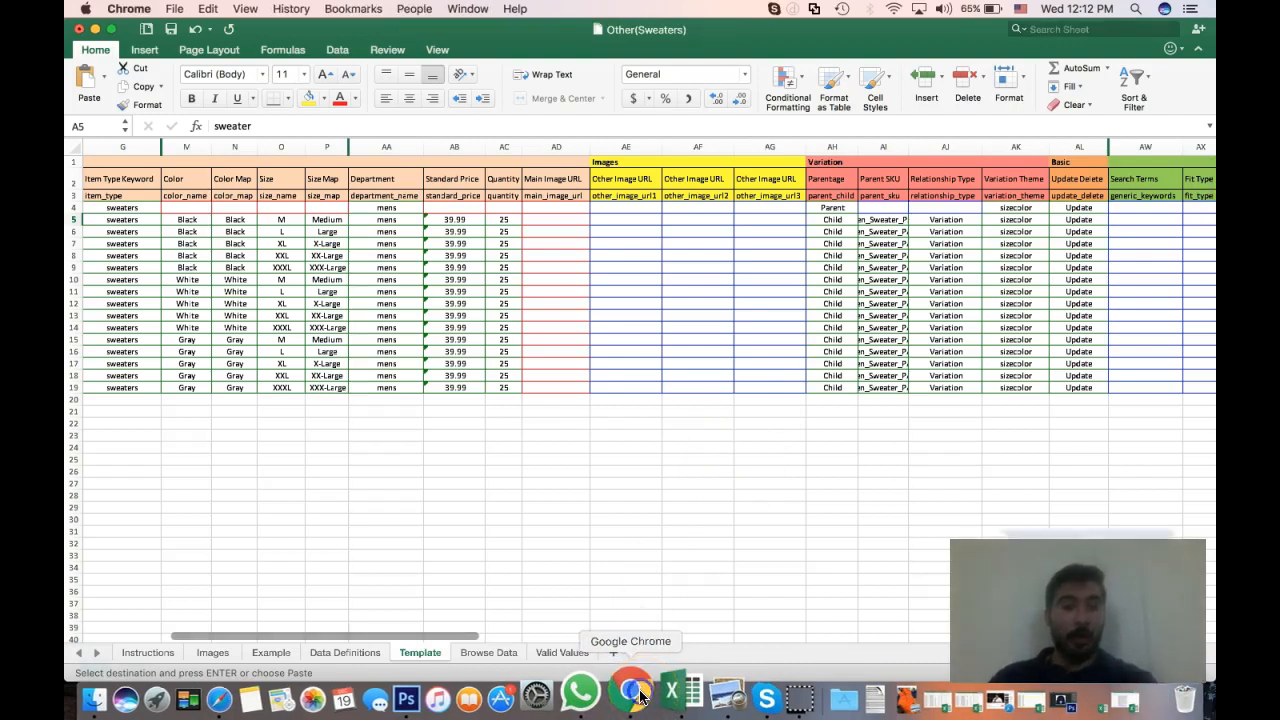
pyautogui.scroll(-1, 1161, 329)
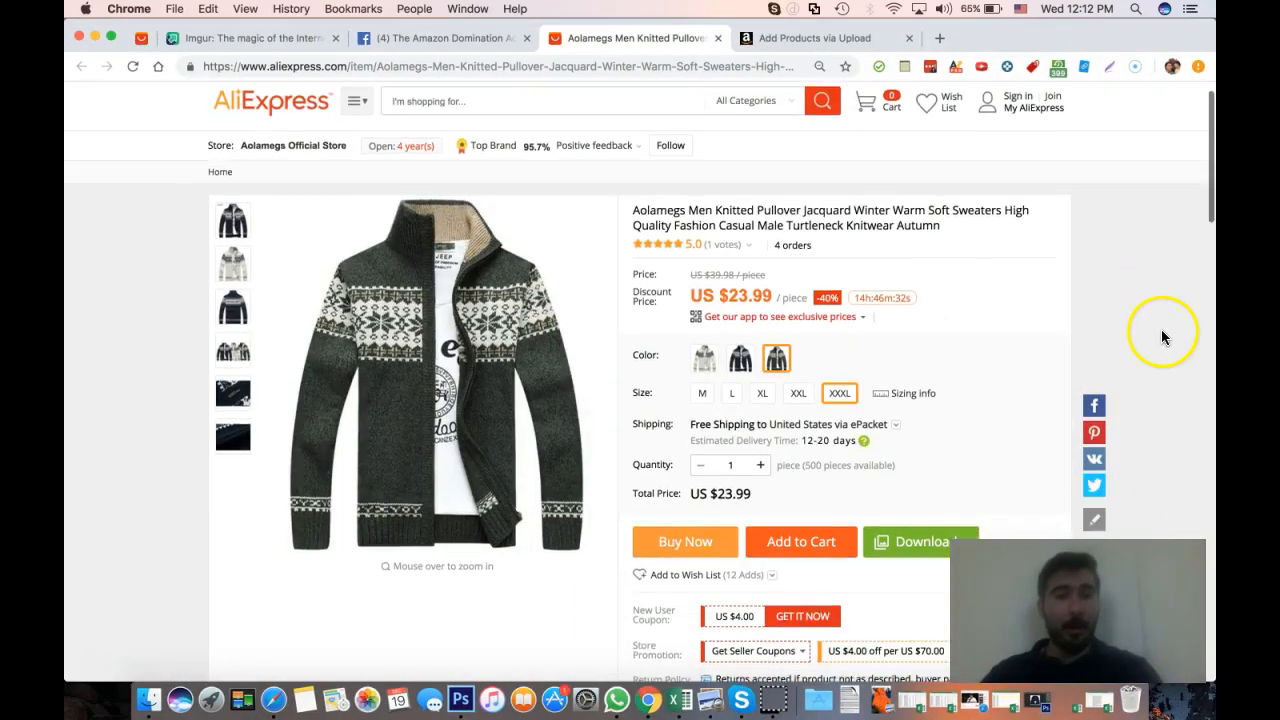
pyautogui.scroll(-15, 825, 318)
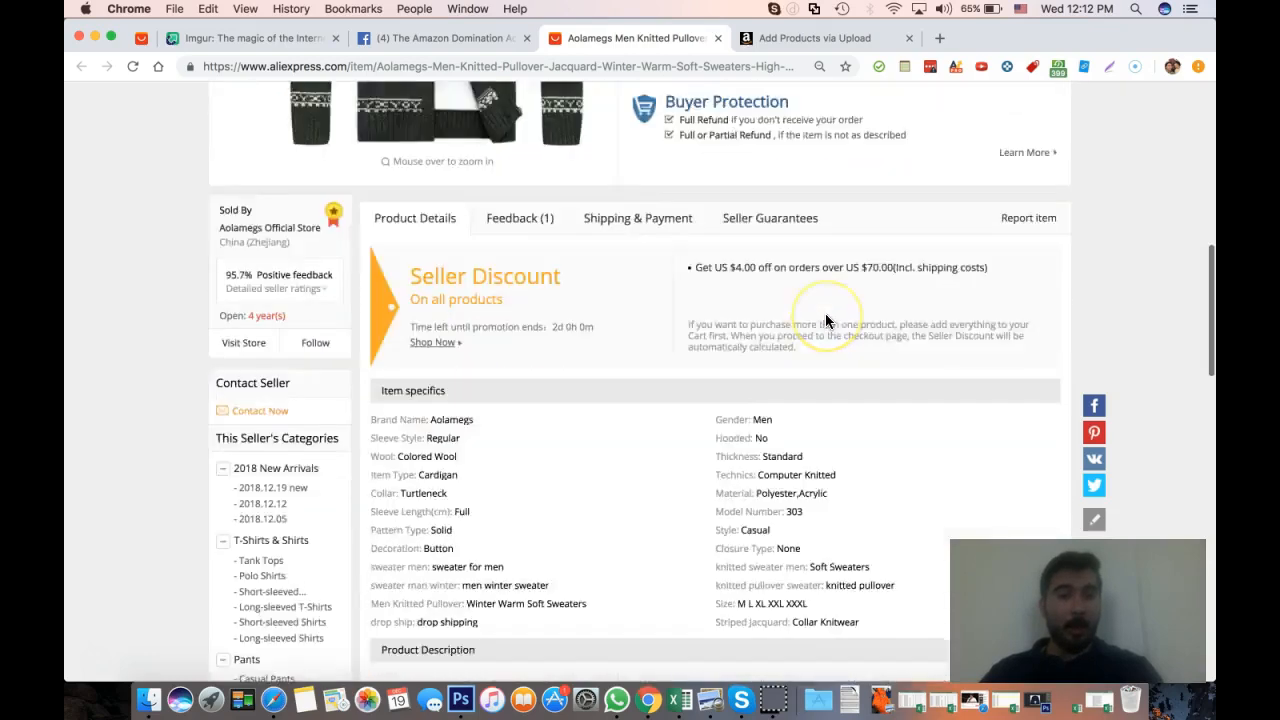
pyautogui.scroll(-20, 825, 320)
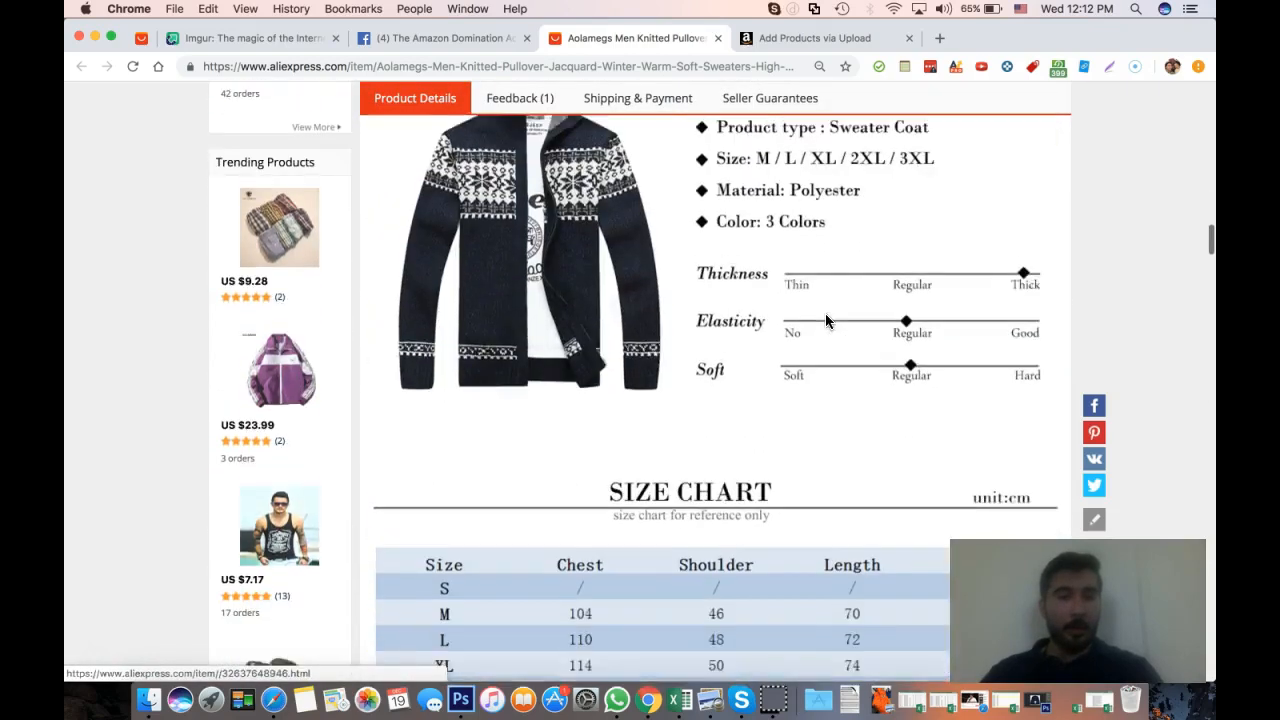
pyautogui.scroll(-5, 825, 320)
pyautogui.click(640, 314)
pyautogui.scroll(-15, 640, 316)
pyautogui.scroll(-20, 642, 318)
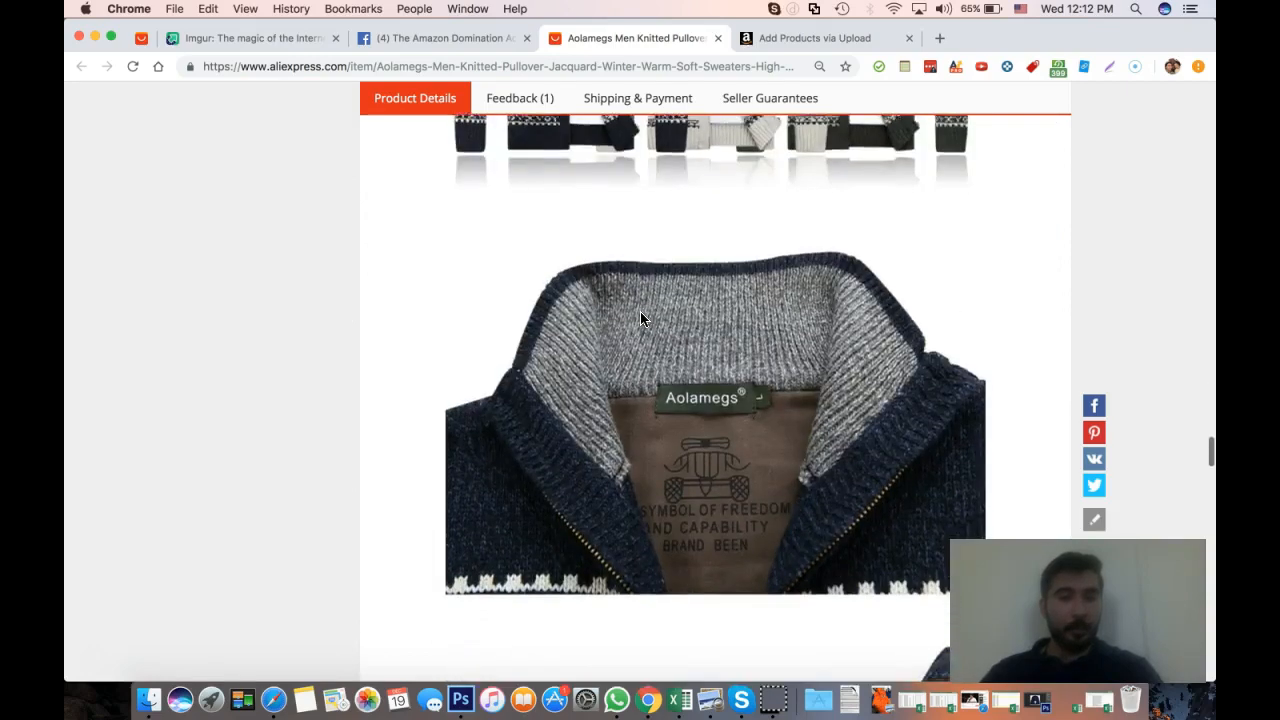
pyautogui.scroll(-15, 642, 318)
pyautogui.scroll(20, 642, 318)
pyautogui.scroll(15, 643, 319)
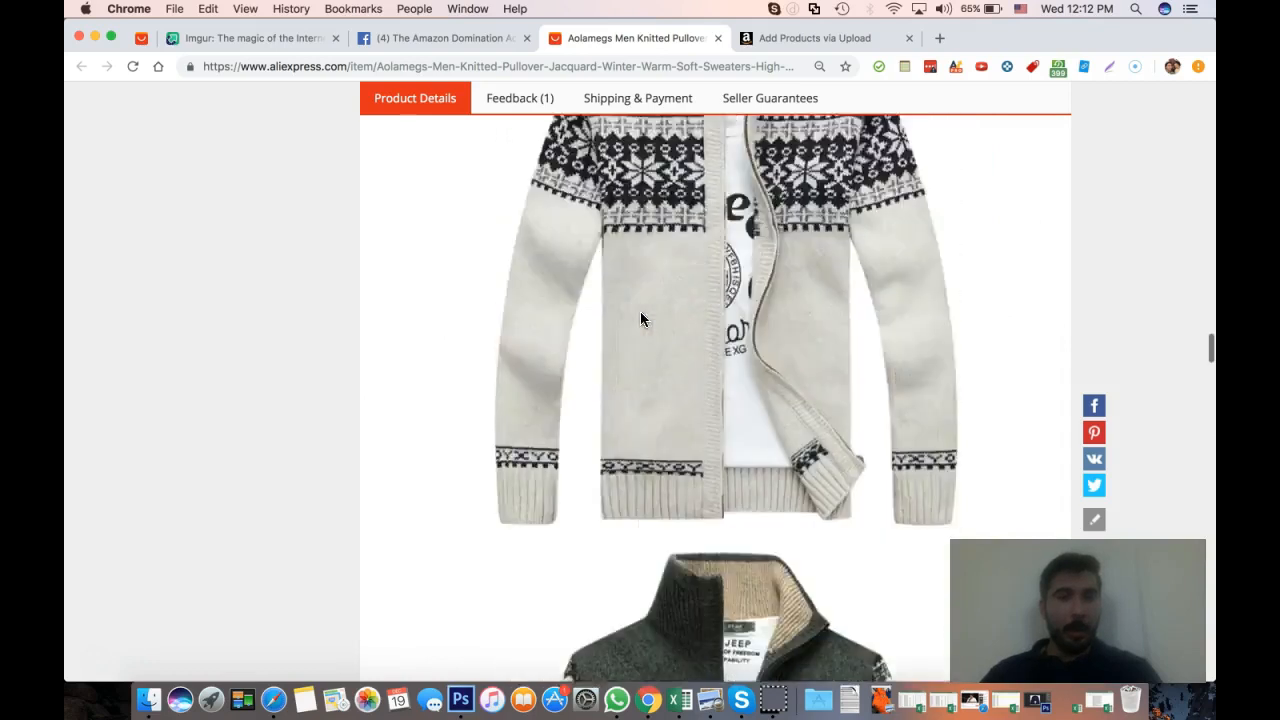
pyautogui.scroll(-1, 641, 318)
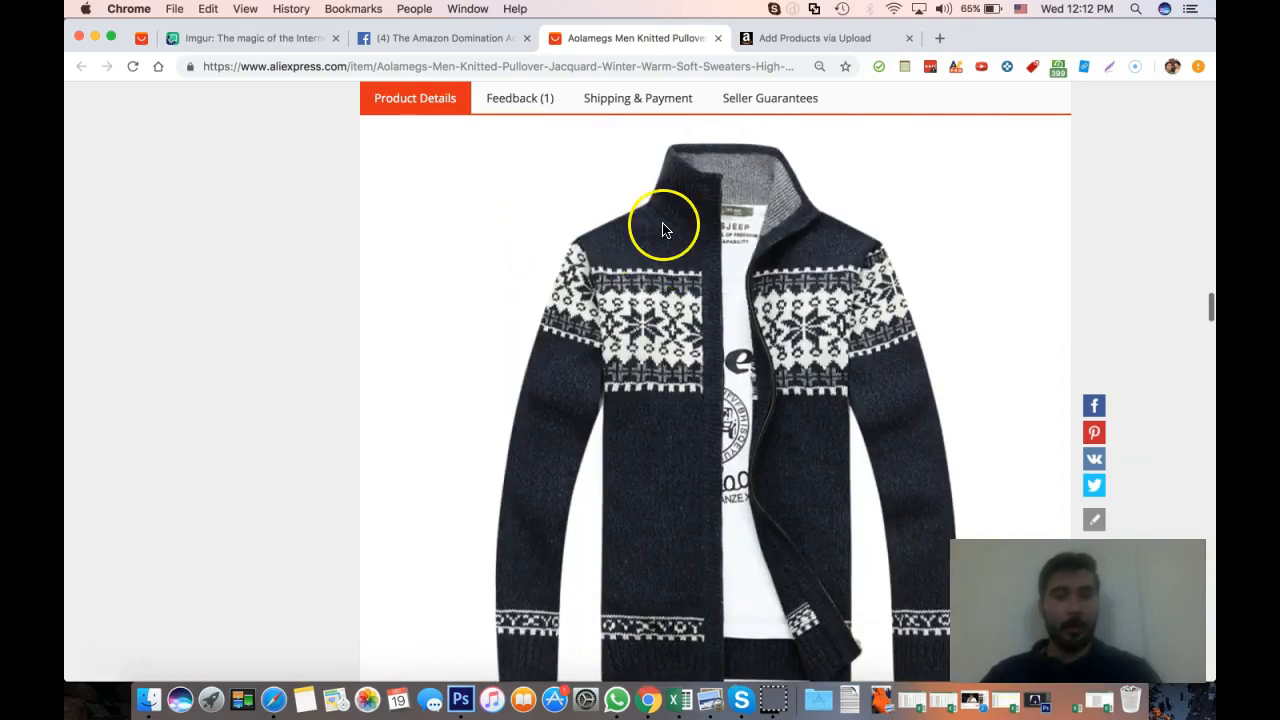
# Open the black, white and gray sweater photos from the AliExpress product description in separate tabs
pyautogui.rightClick(665, 226)
pyautogui.click(787, 234)
pyautogui.scroll(-6, 787, 234)
pyautogui.rightClick(743, 235)
pyautogui.click(790, 246)
pyautogui.scroll(-5, 735, 265)
pyautogui.rightClick(730, 277)
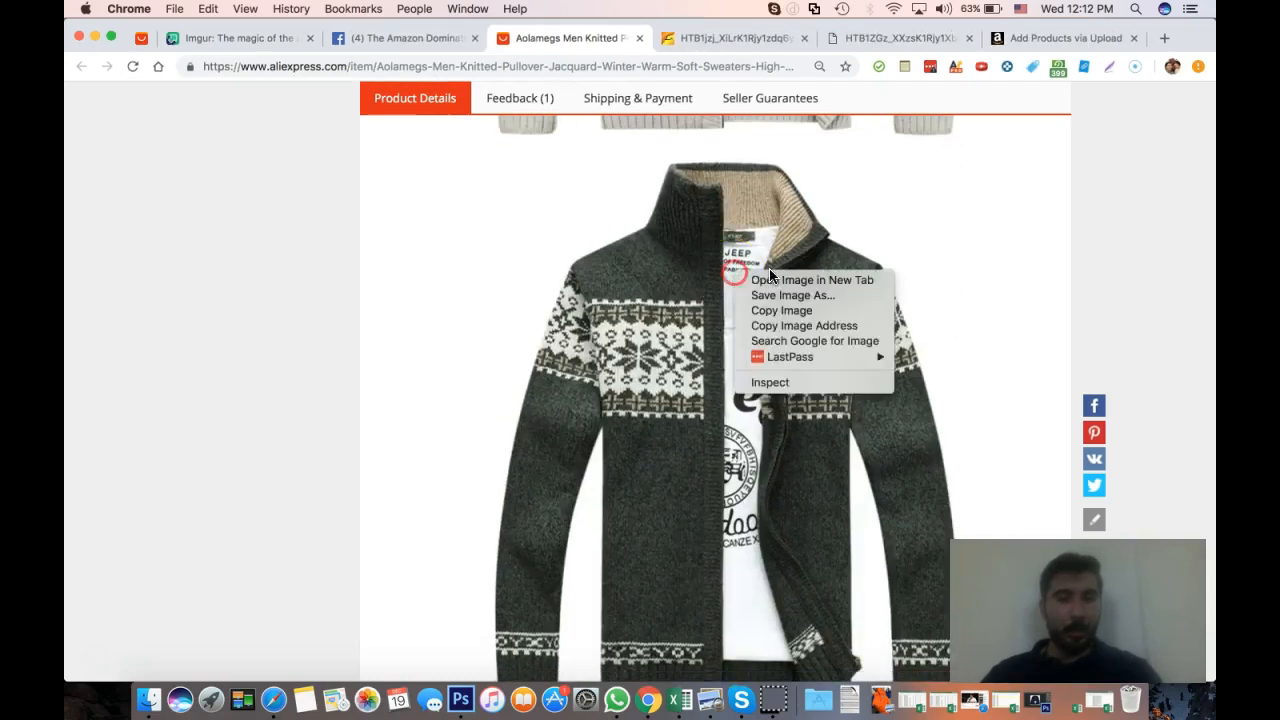
pyautogui.click(778, 279)
pyautogui.scroll(-5, 705, 237)
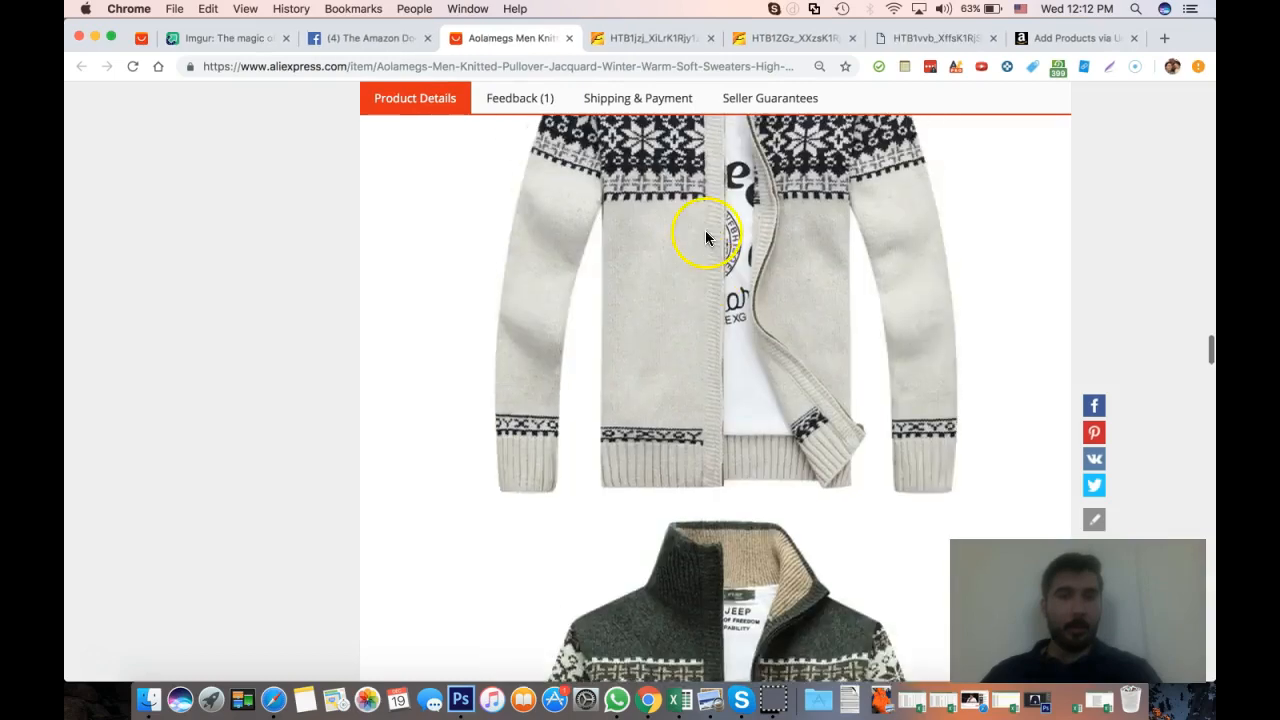
pyautogui.scroll(15, 594, 171)
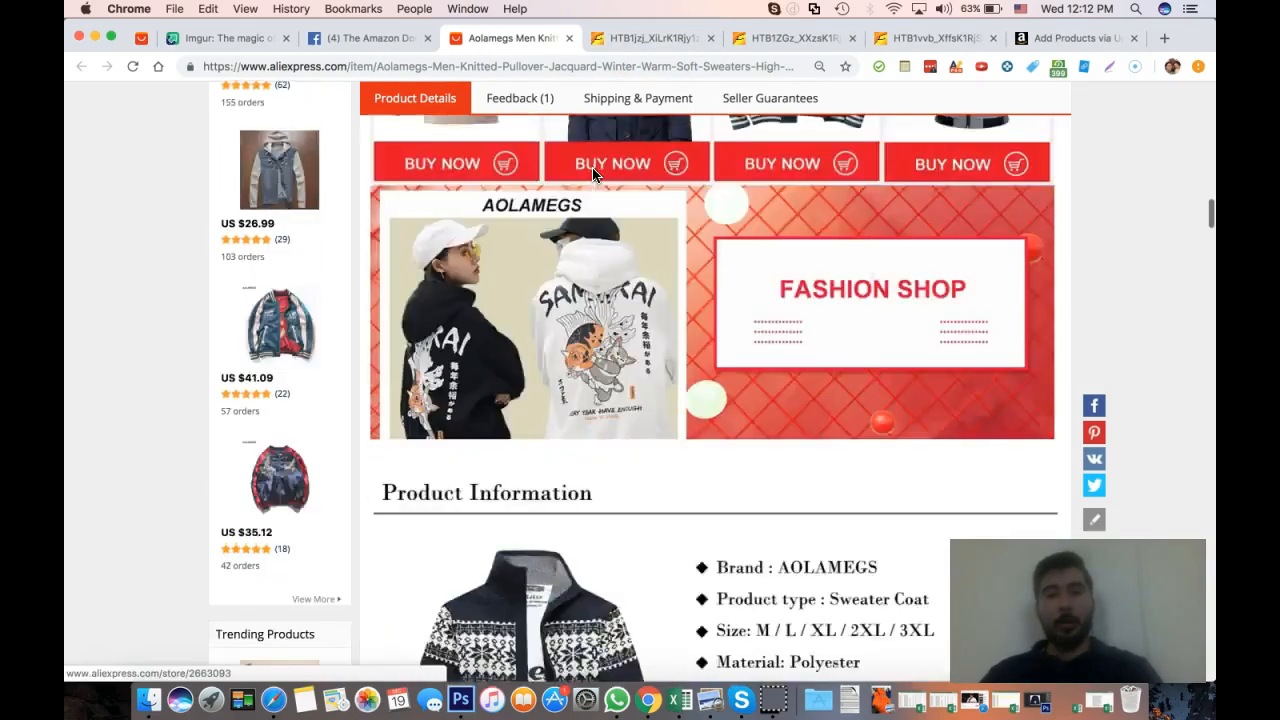
pyautogui.scroll(-5, 593, 174)
pyautogui.scroll(-15, 593, 174)
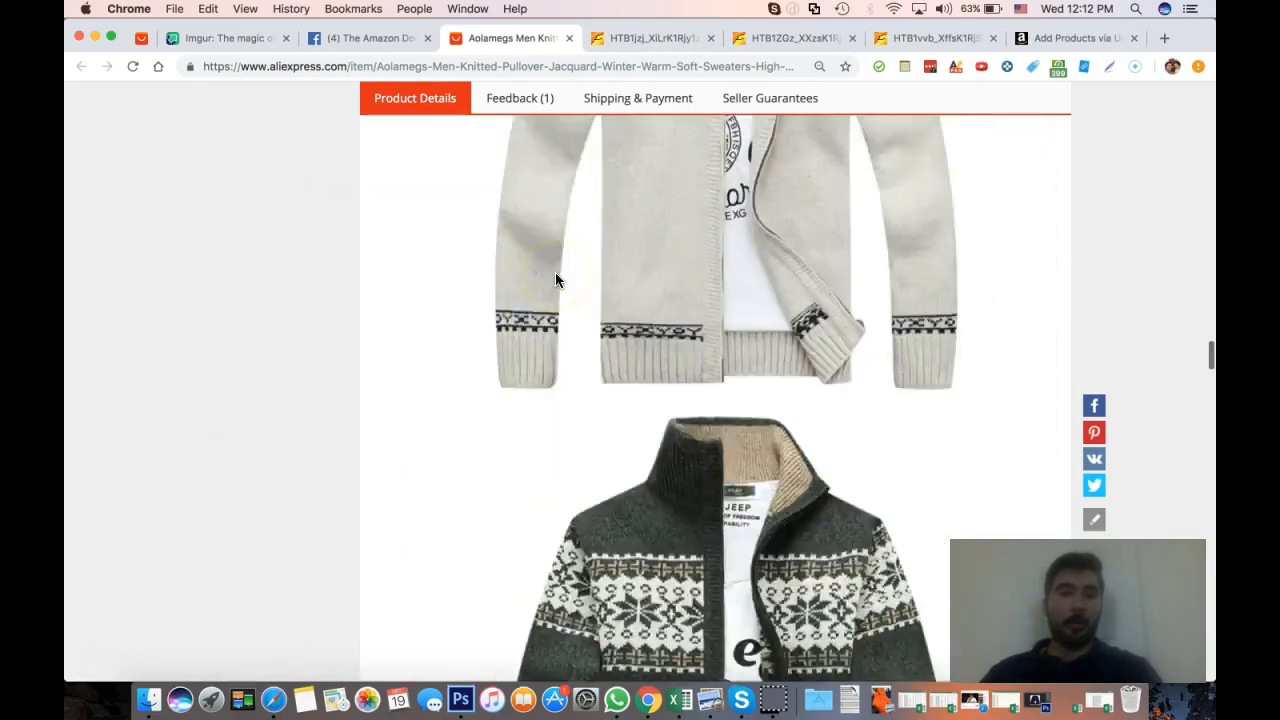
pyautogui.scroll(15, 557, 280)
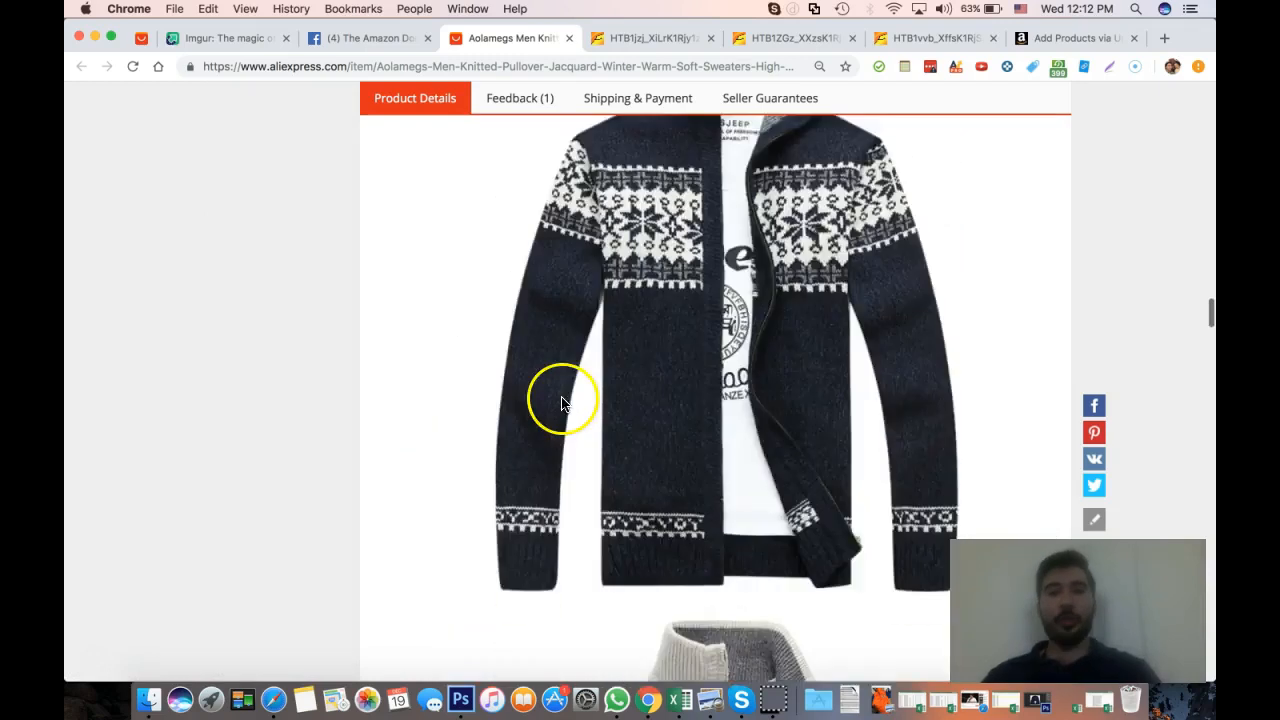
pyautogui.click(652, 38)
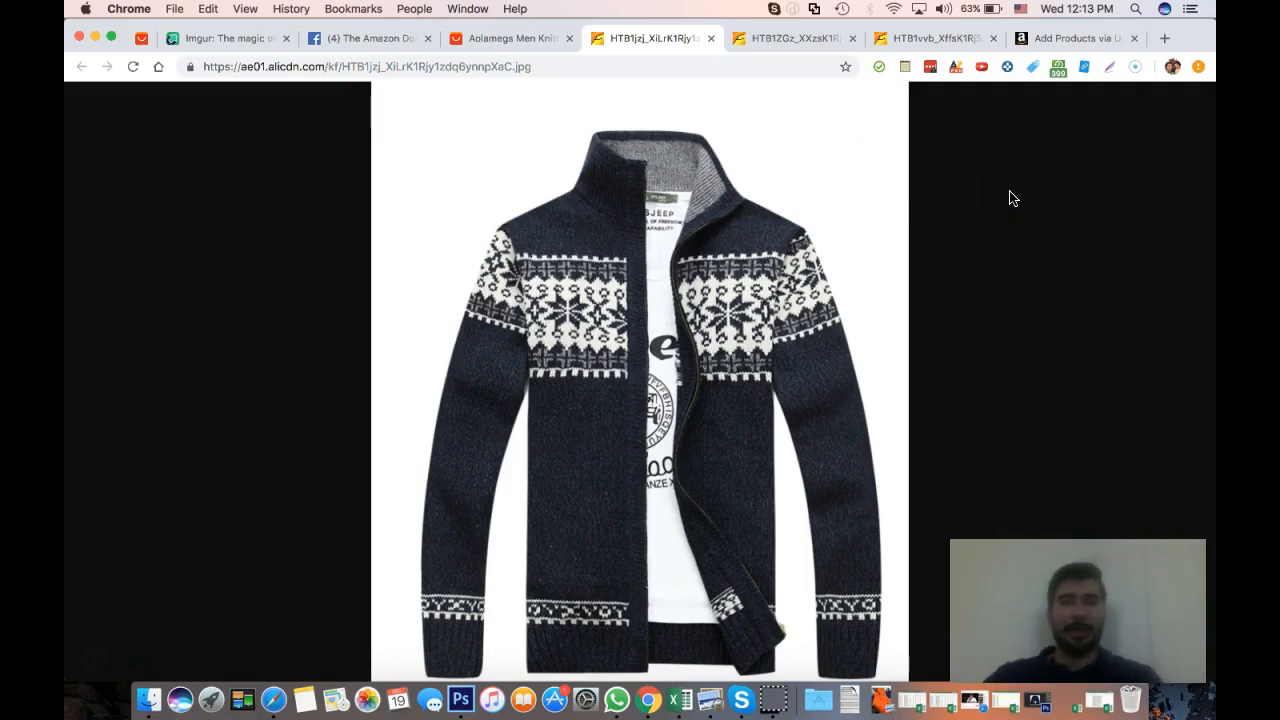
pyautogui.click(1112, 73)
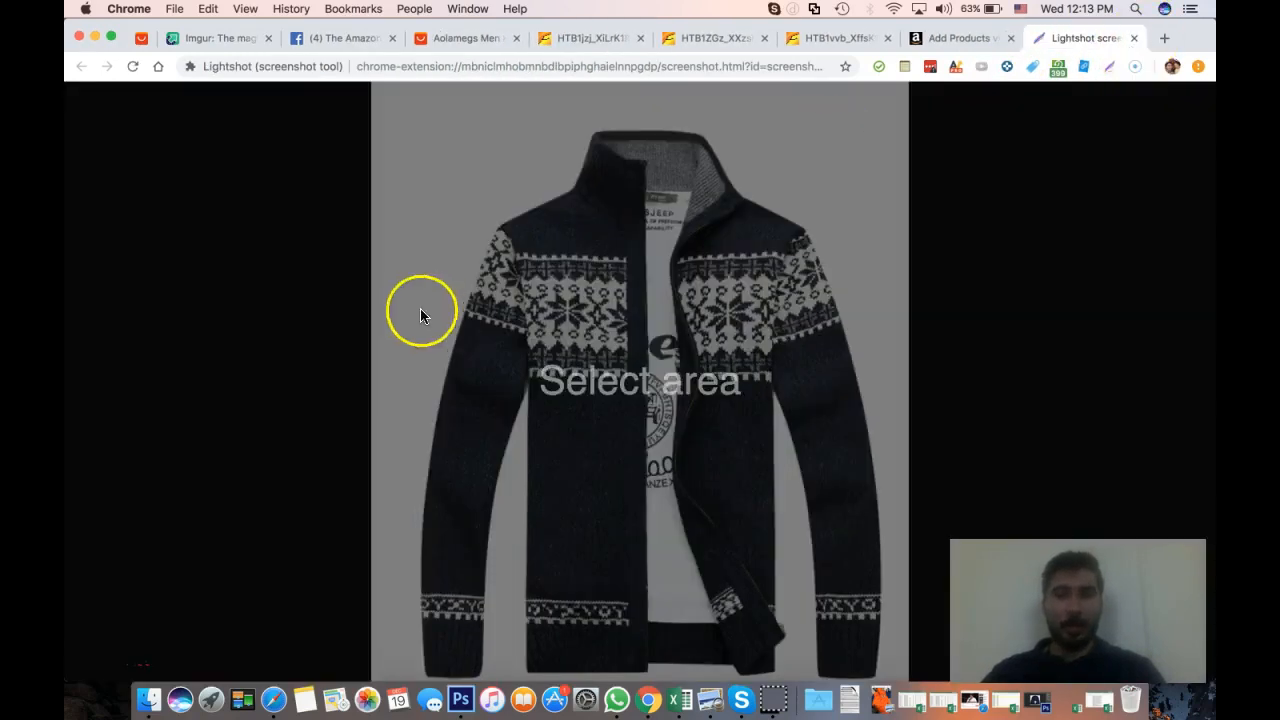
pyautogui.click(1135, 39)
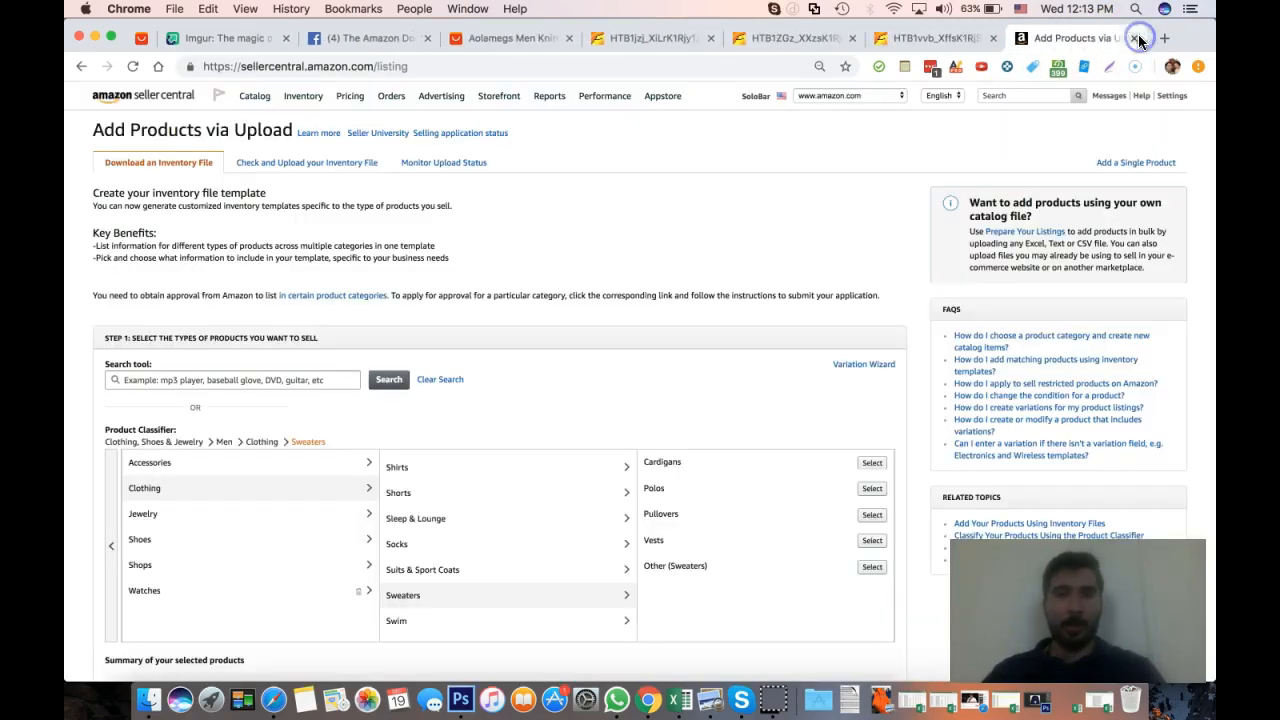
# Bring up the full-size black, white and gray sweater images in turn and take a screenshot of each
pyautogui.click(645, 36)
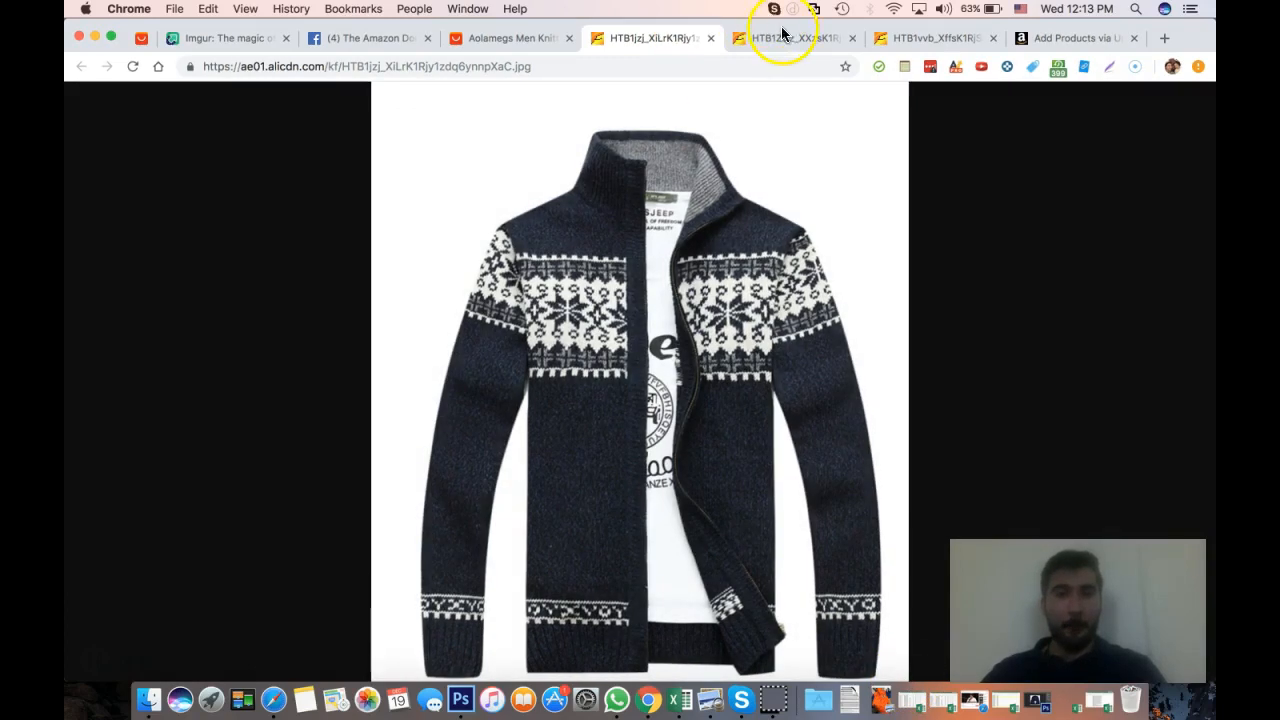
pyautogui.click(768, 37)
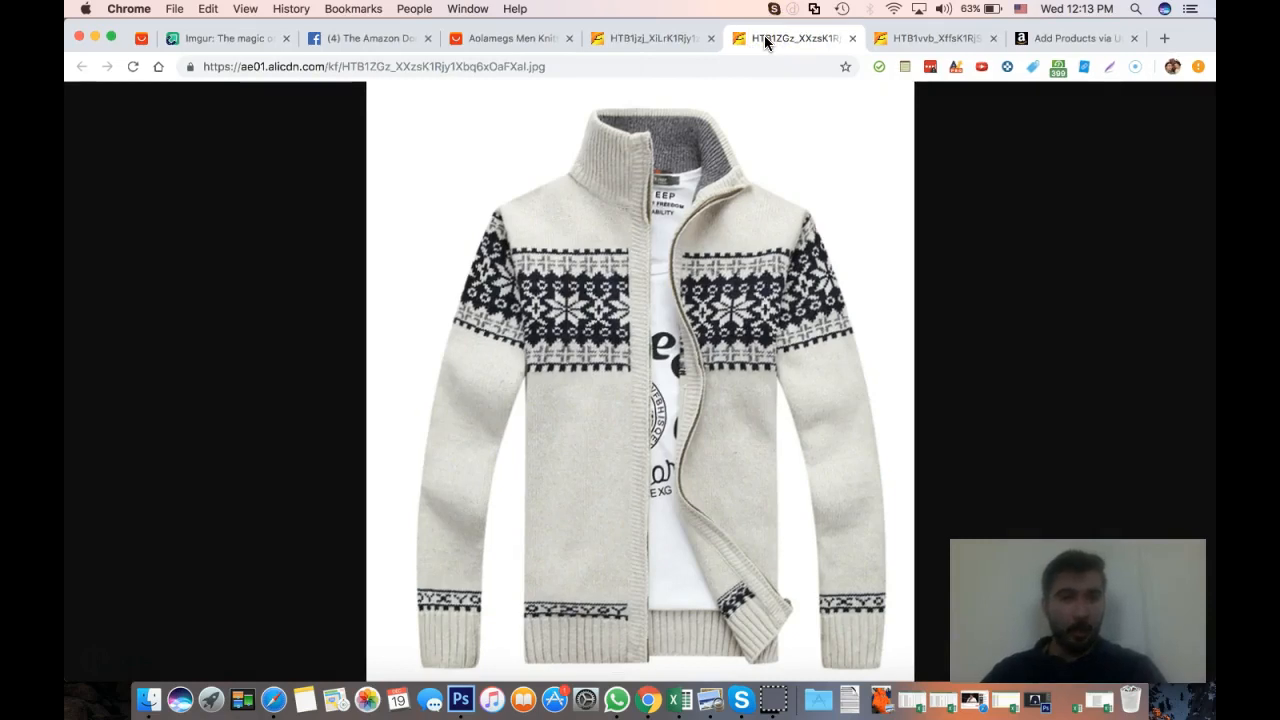
pyautogui.moveTo(930, 640); pyautogui.dragTo(912, 678)
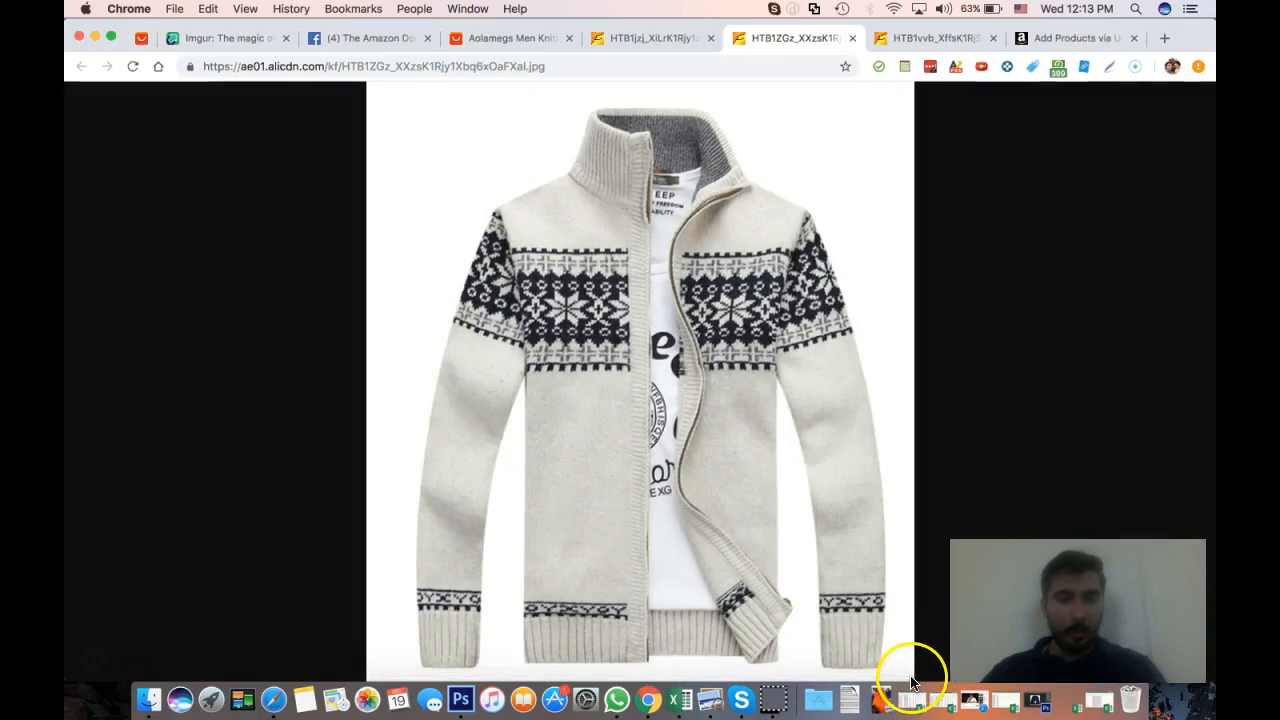
pyautogui.click(922, 43)
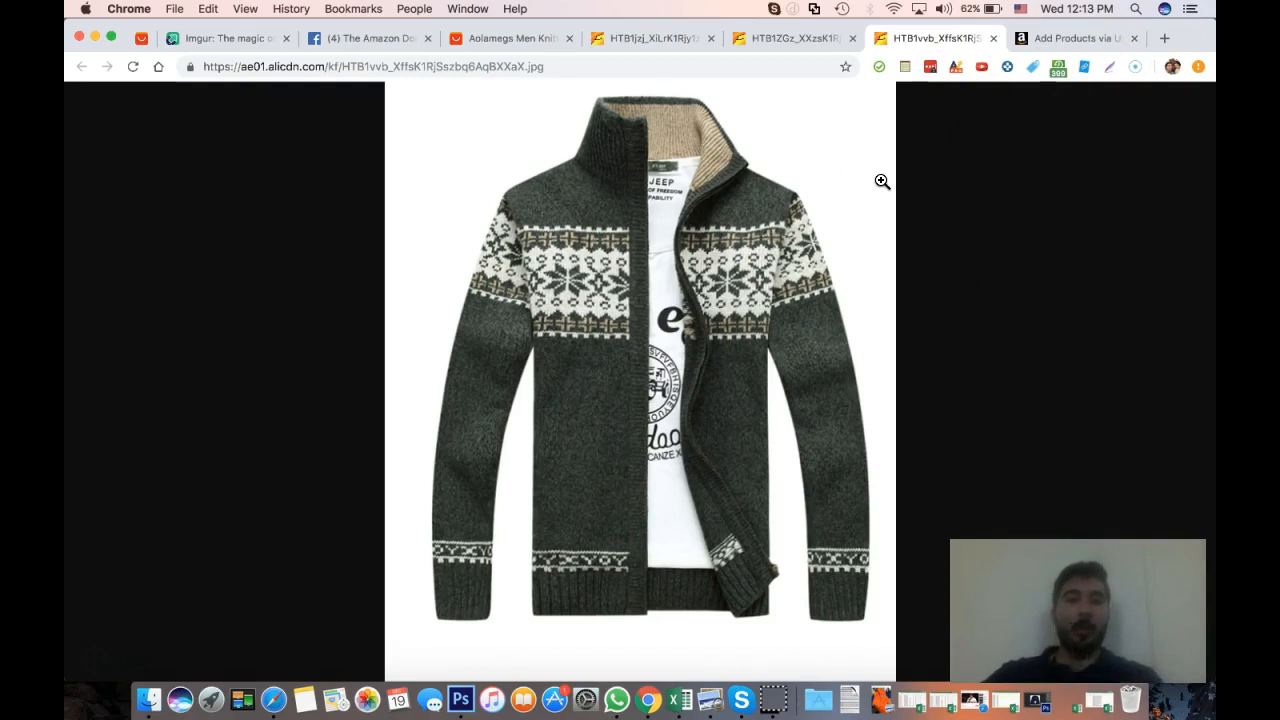
# Switch to the Imgur site and open the account's own Images page
pyautogui.click(208, 42)
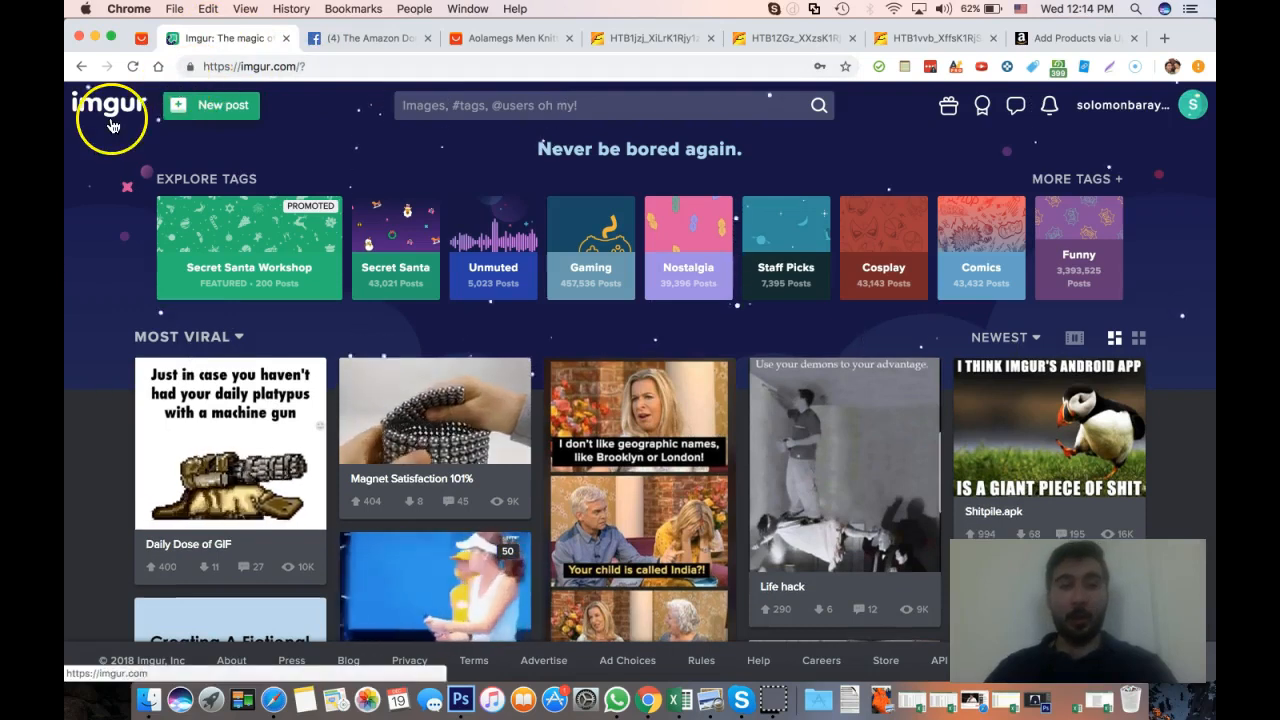
pyautogui.click(314, 64)
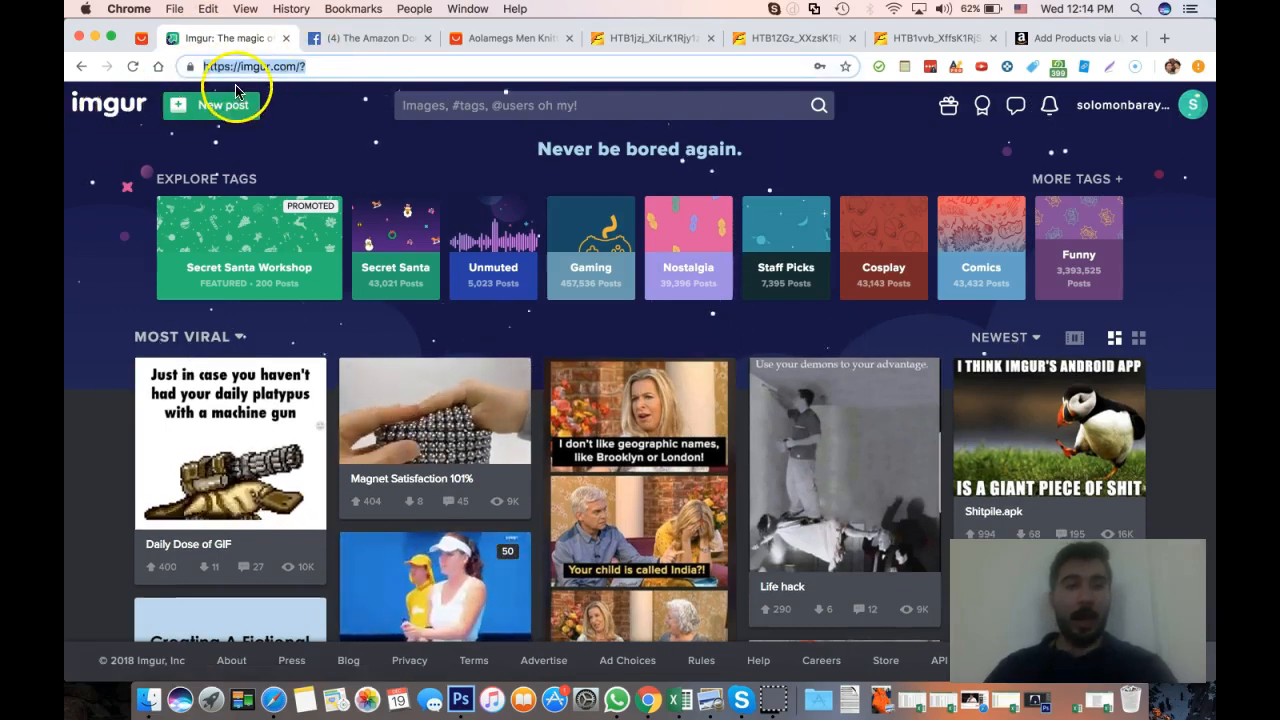
pyautogui.click(301, 66)
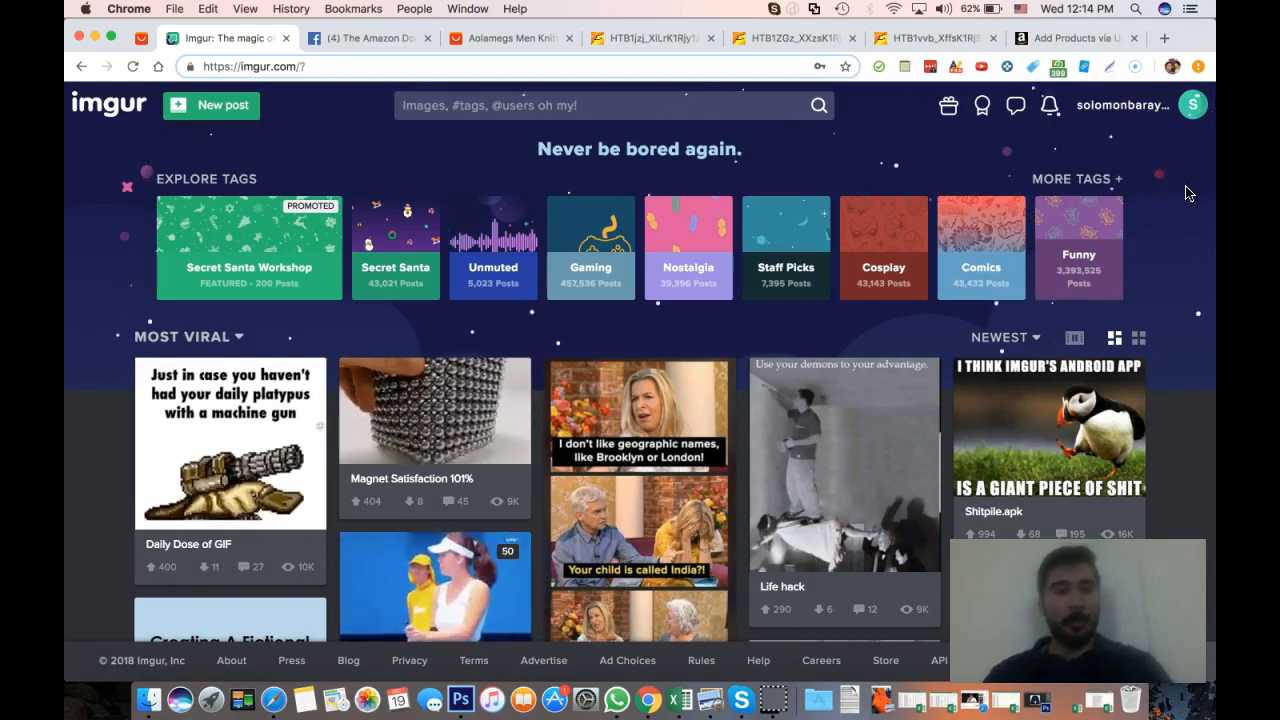
pyautogui.click(1150, 118)
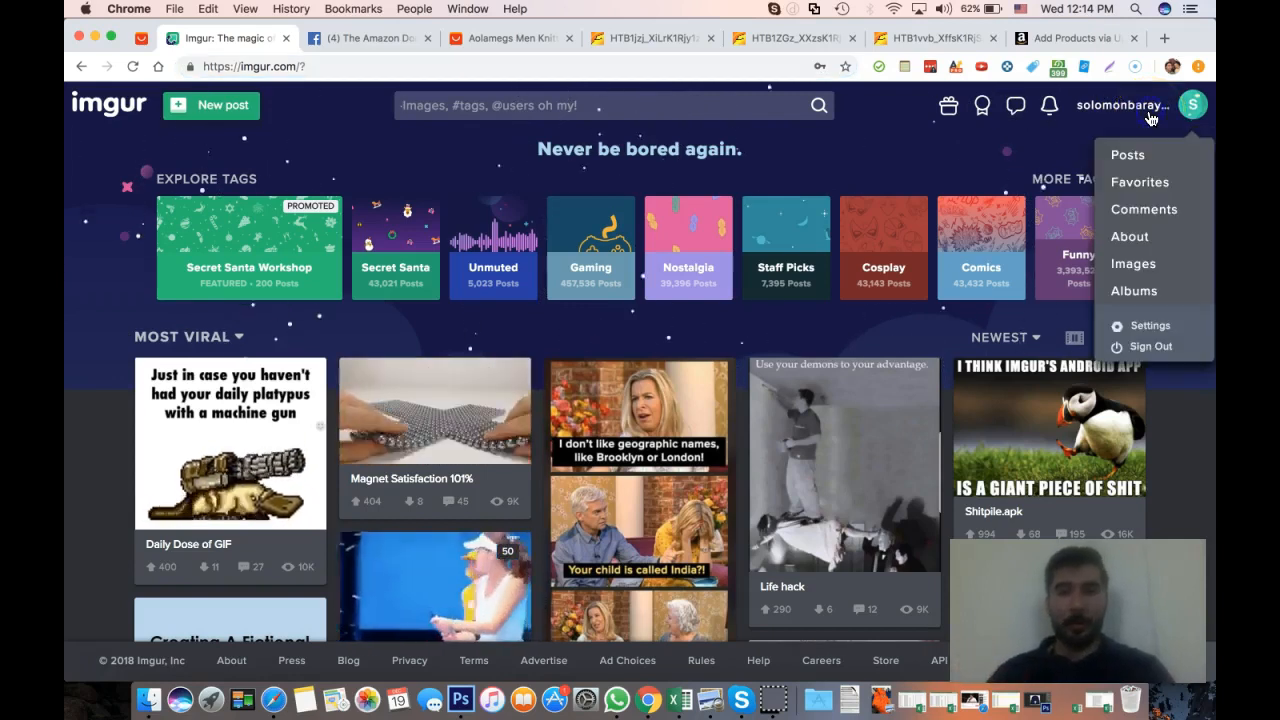
pyautogui.click(1166, 270)
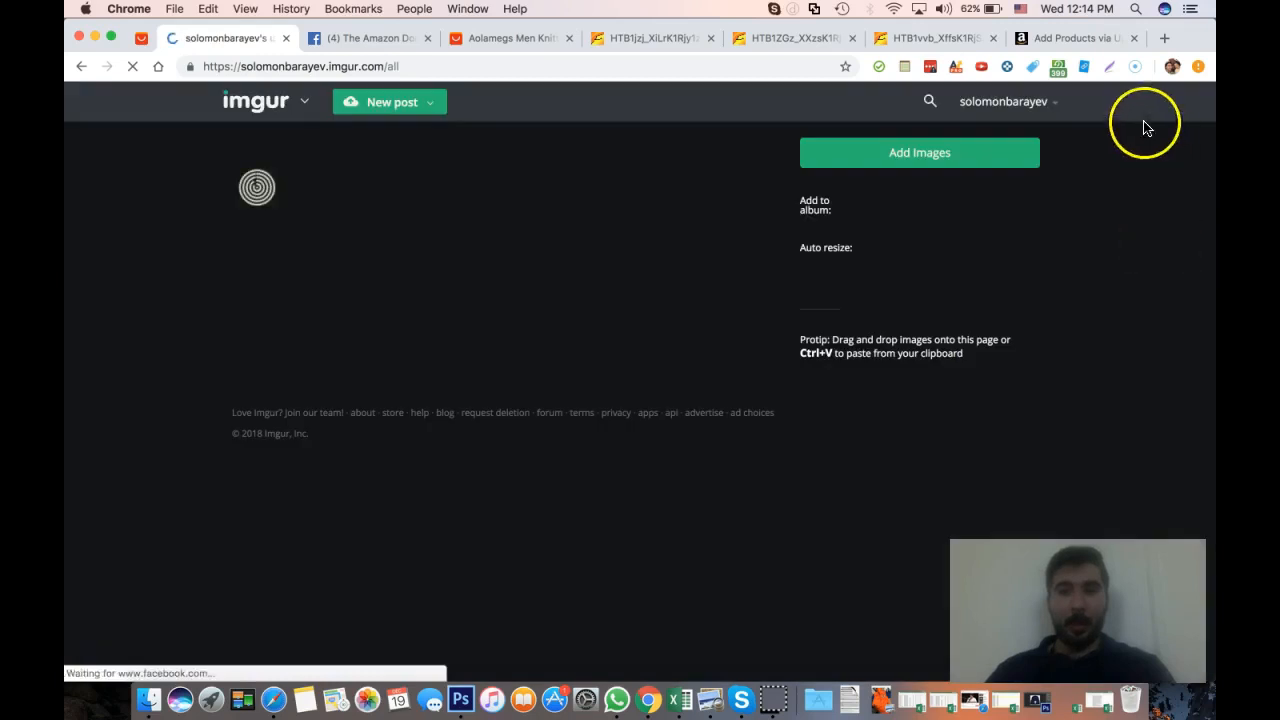
# Upload the three sweater screenshots from the Desktop folder to the Imgur account
pyautogui.click(923, 155)
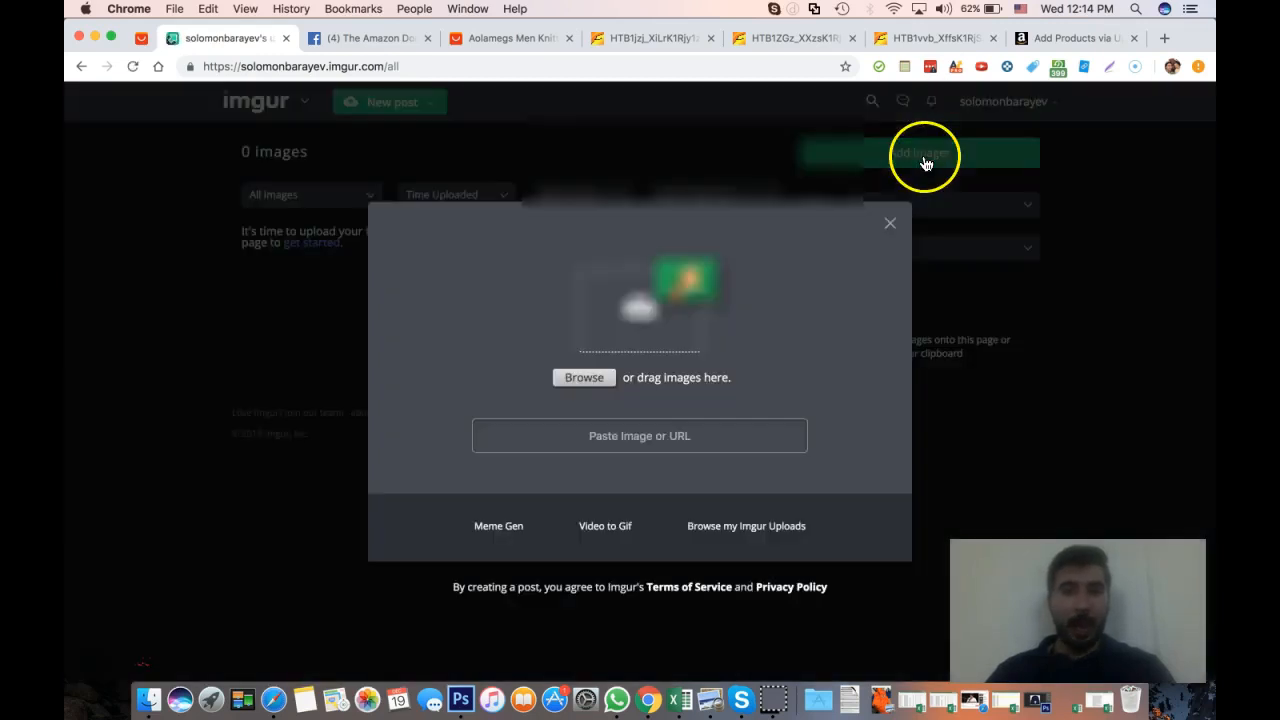
pyautogui.click(590, 386)
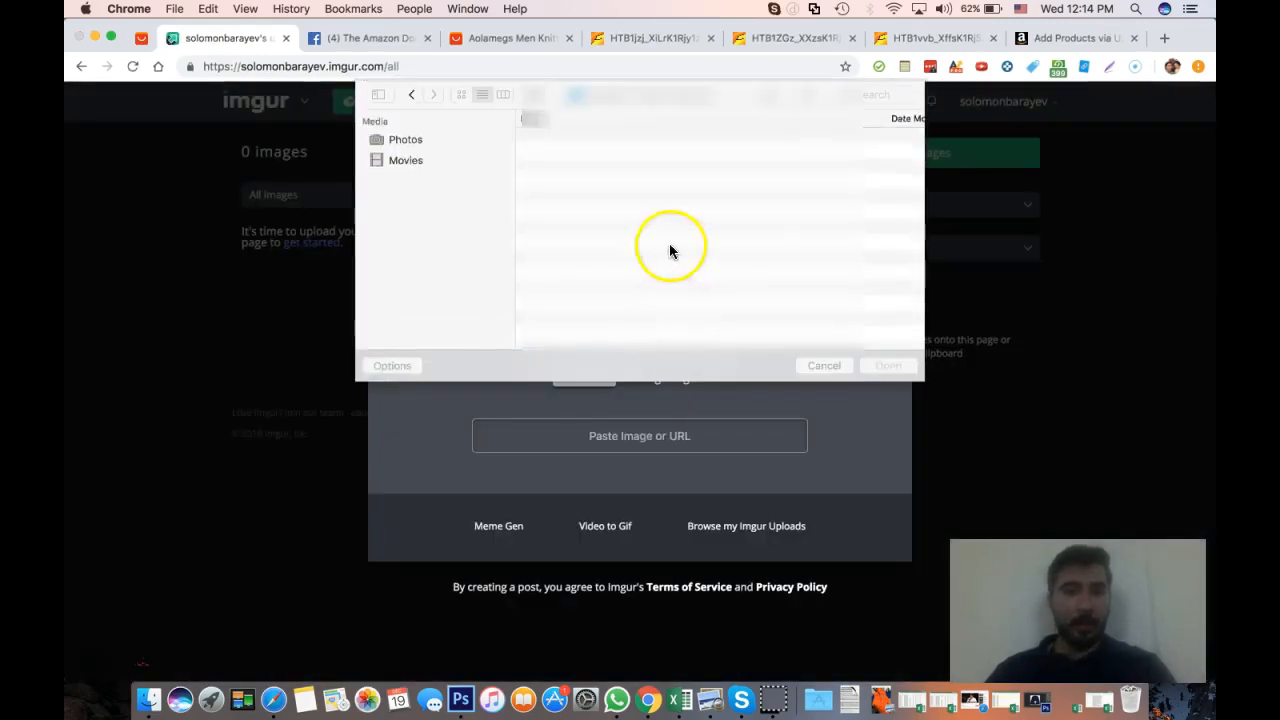
pyautogui.click(410, 201)
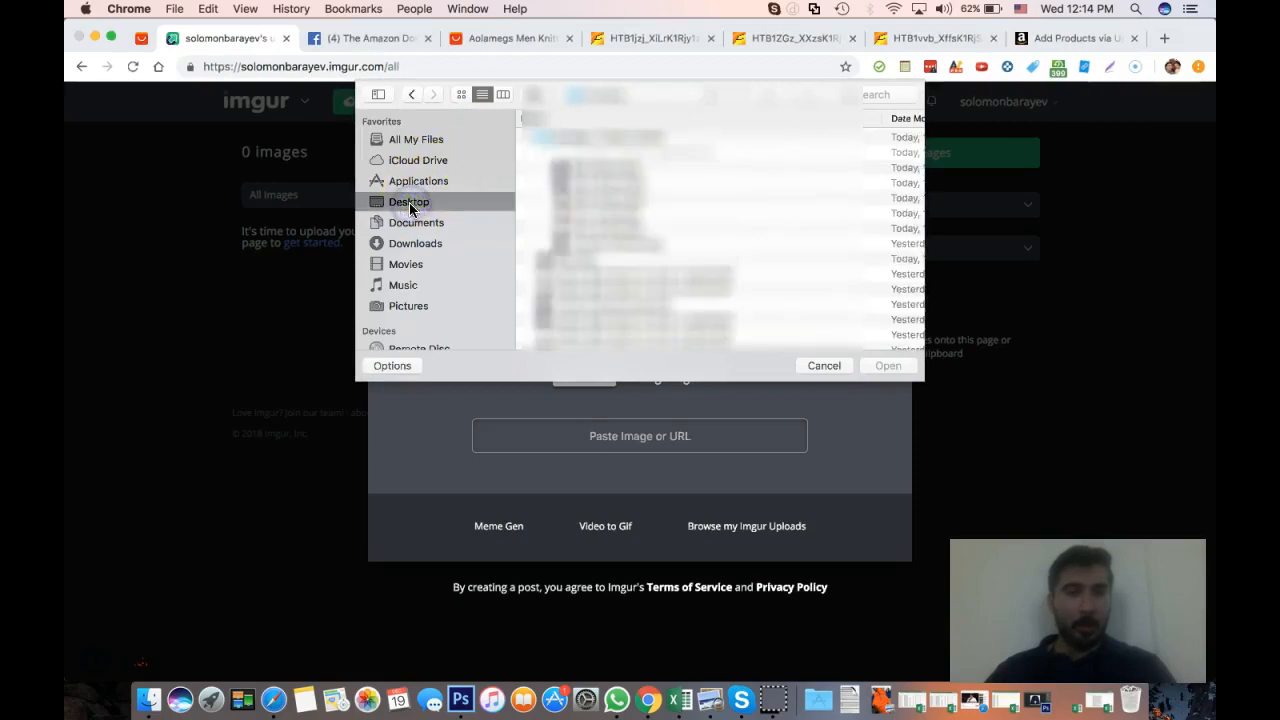
pyautogui.click(572, 141)
pyautogui.hotkey('shift', 'Down')
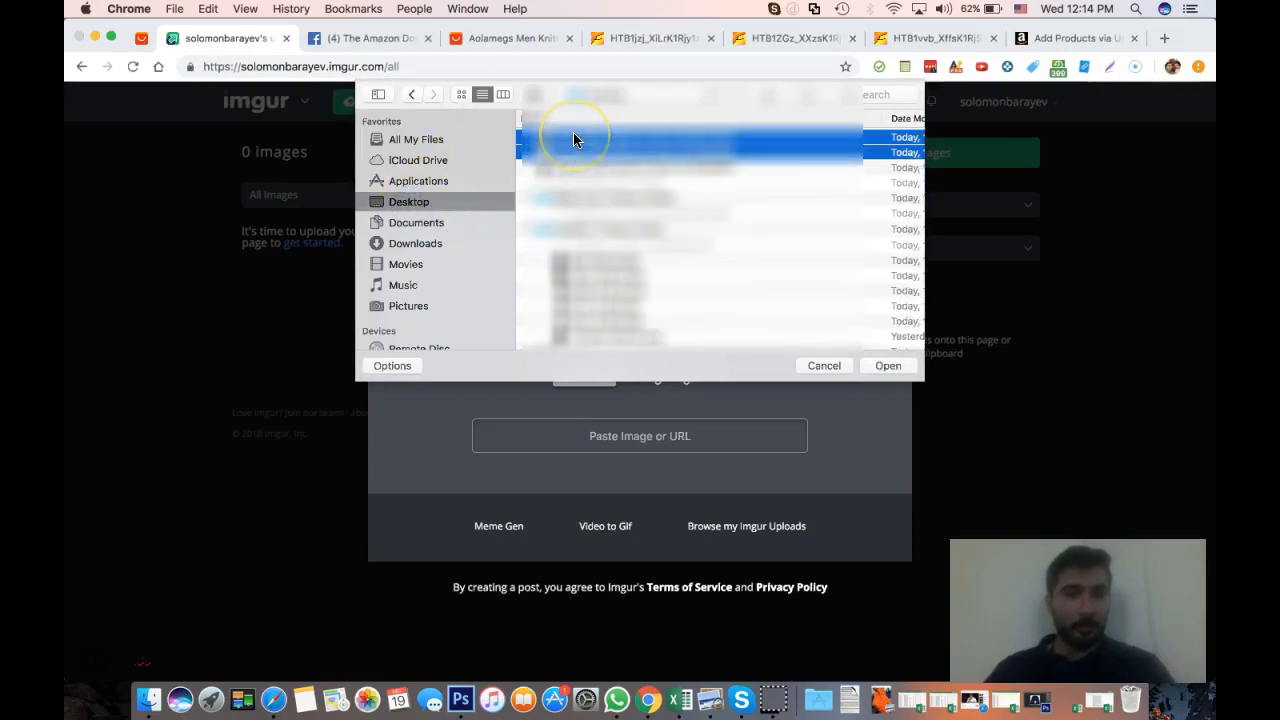
pyautogui.hotkey('shift', 'Down')
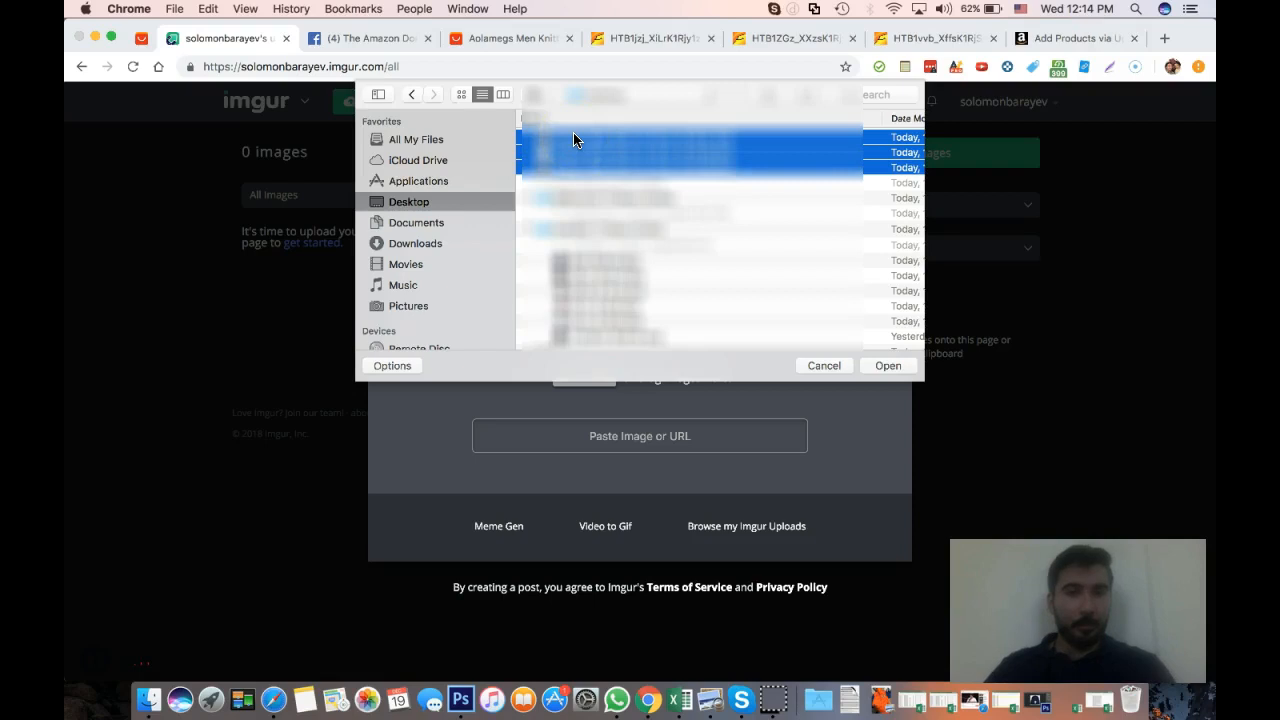
pyautogui.press('Return')
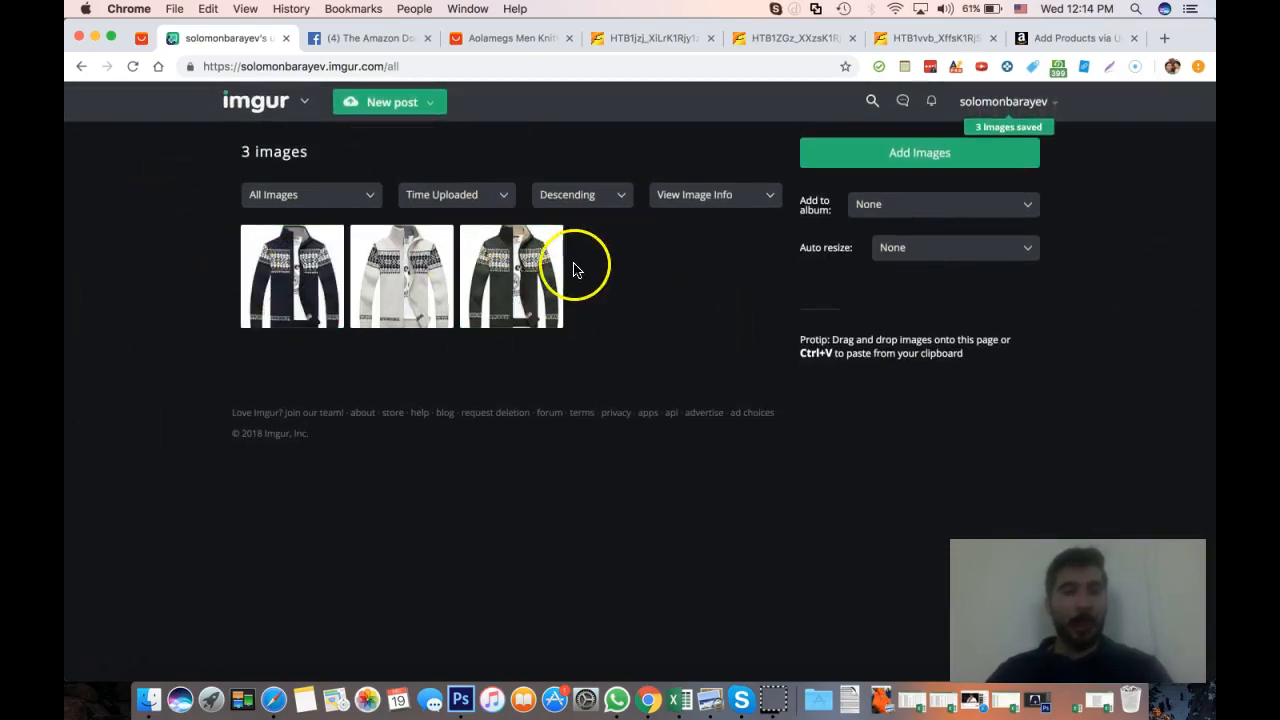
# Copy the gray sweater image's Direct Link, check it in a new tab, and close that tab
pyautogui.click(507, 273)
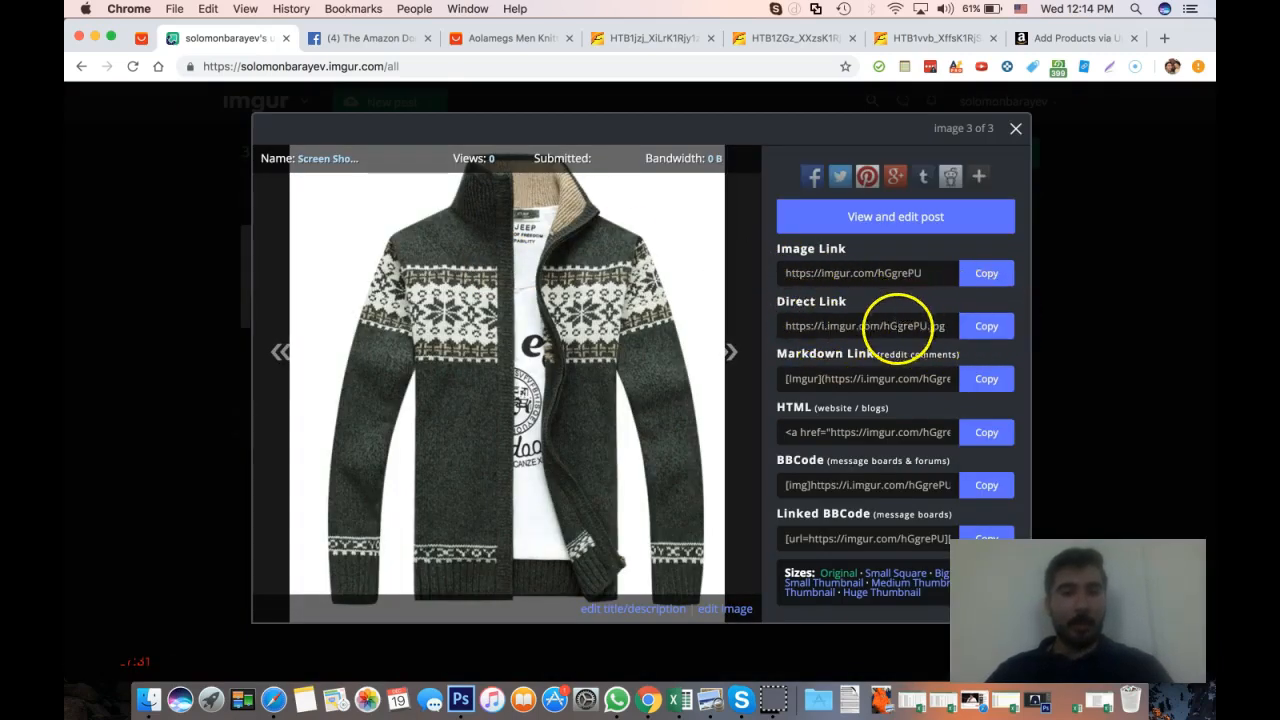
pyautogui.click(895, 325)
pyautogui.press('super+c')
pyautogui.click(1164, 38)
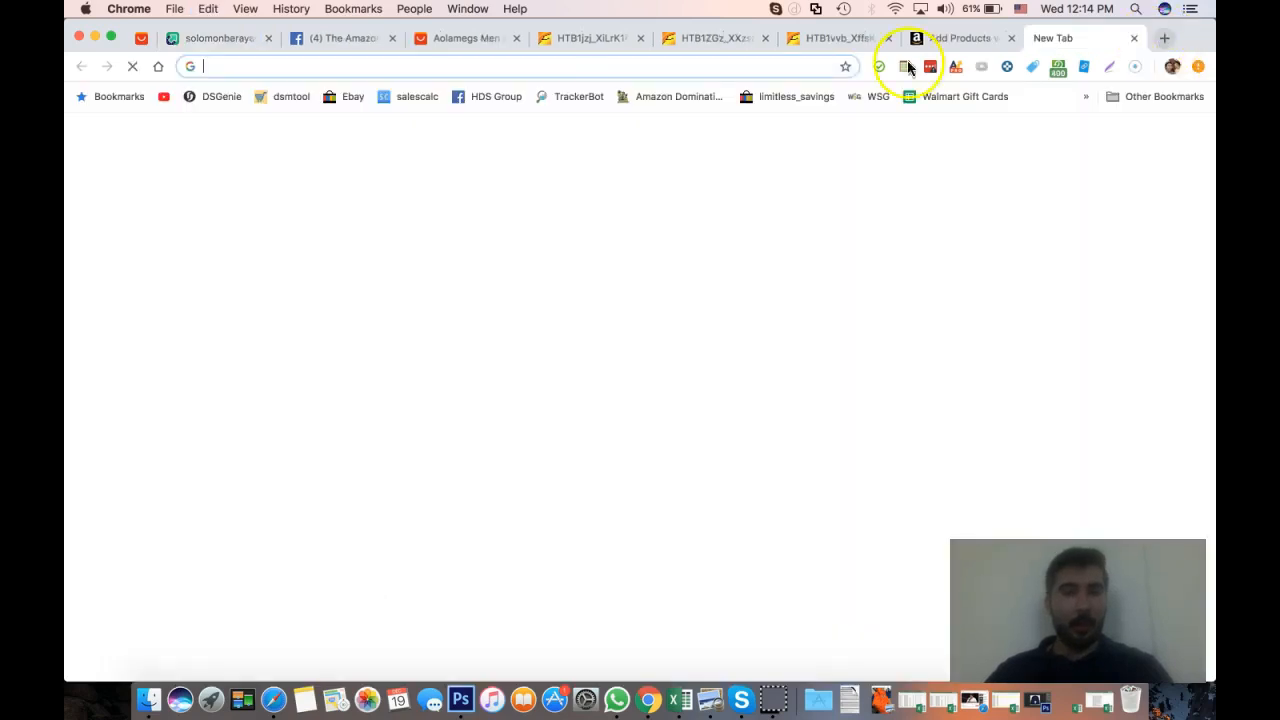
pyautogui.press('super+v')
pyautogui.press('Return')
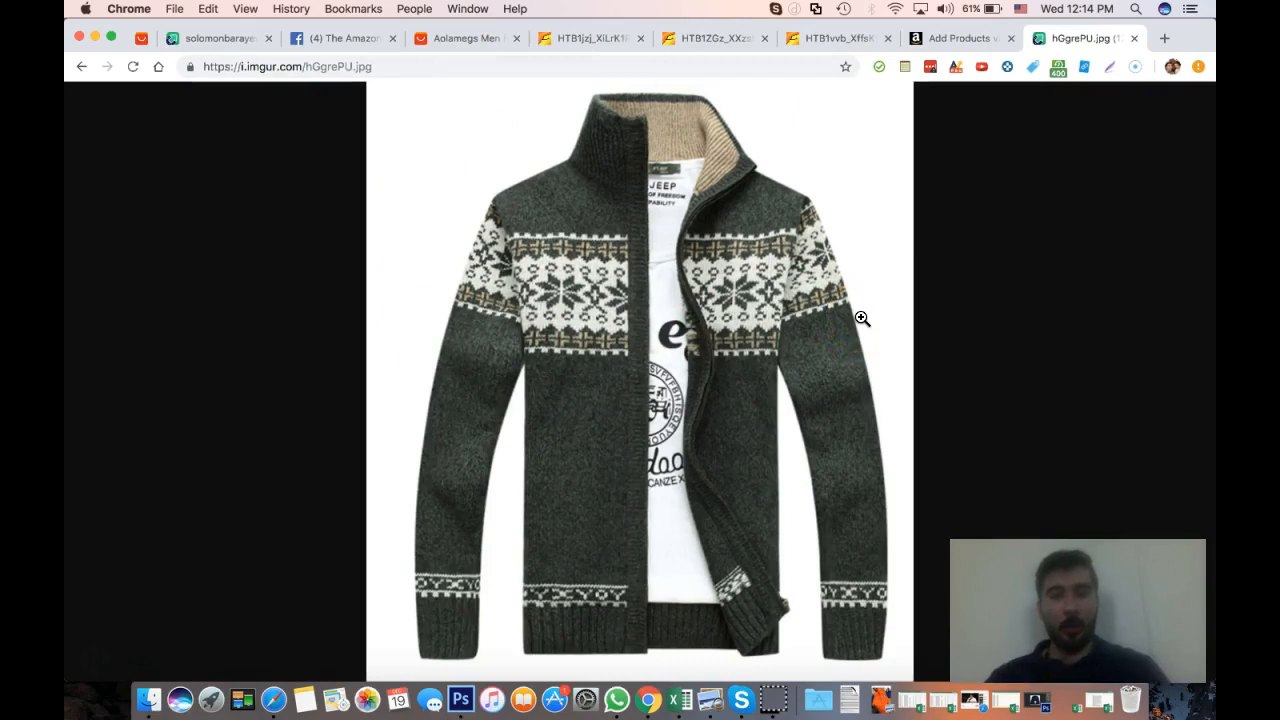
pyautogui.click(1133, 38)
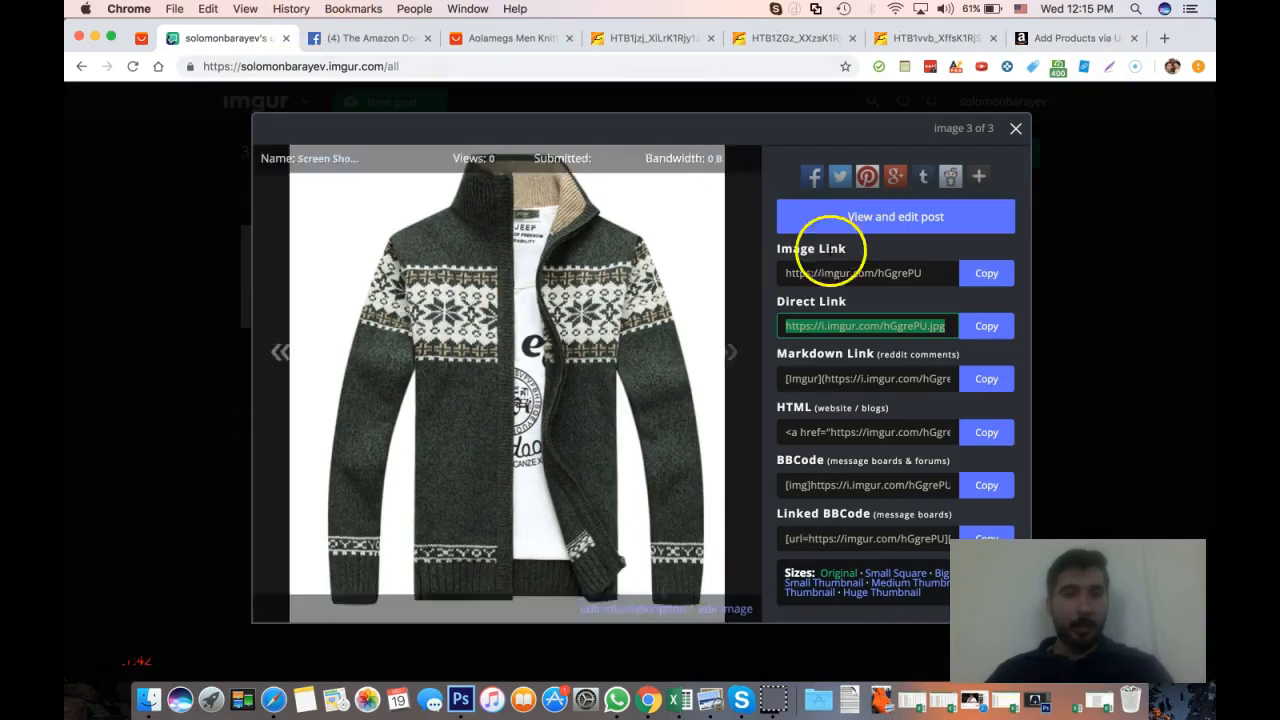
# Open the black sweater's image on Imgur and copy its Direct Link
pyautogui.click(1016, 128)
pyautogui.click(288, 258)
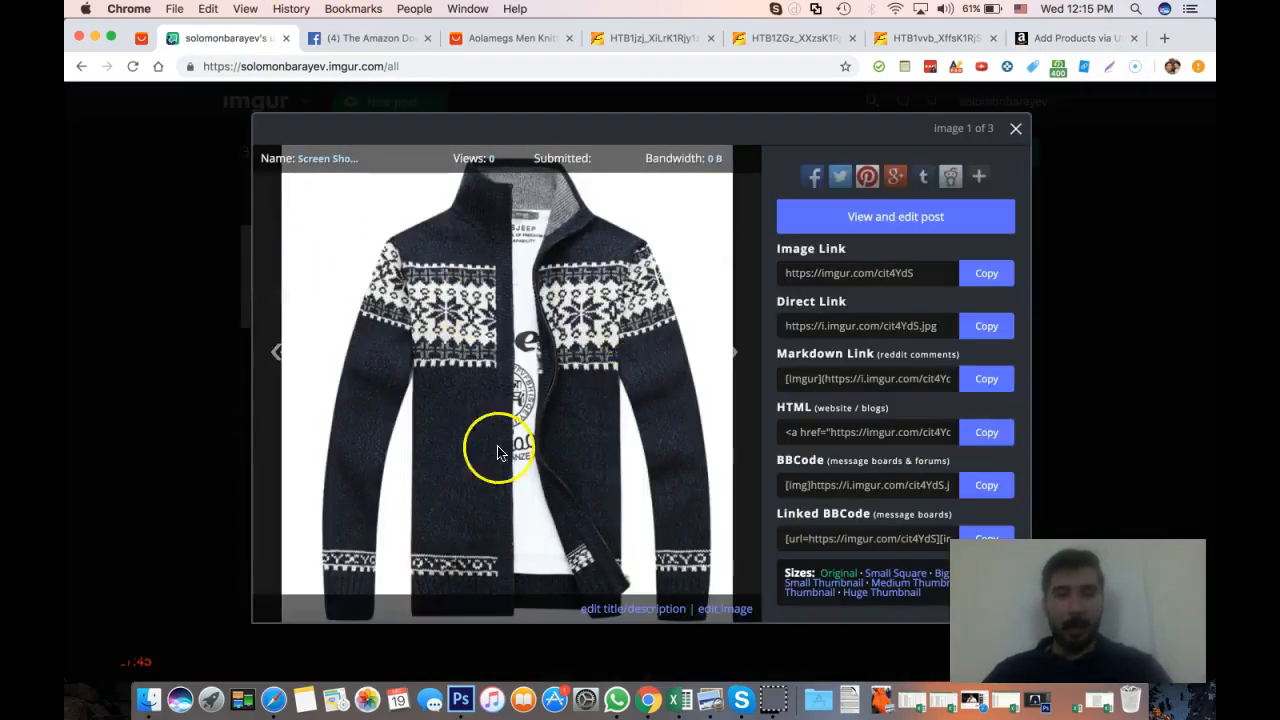
pyautogui.click(987, 327)
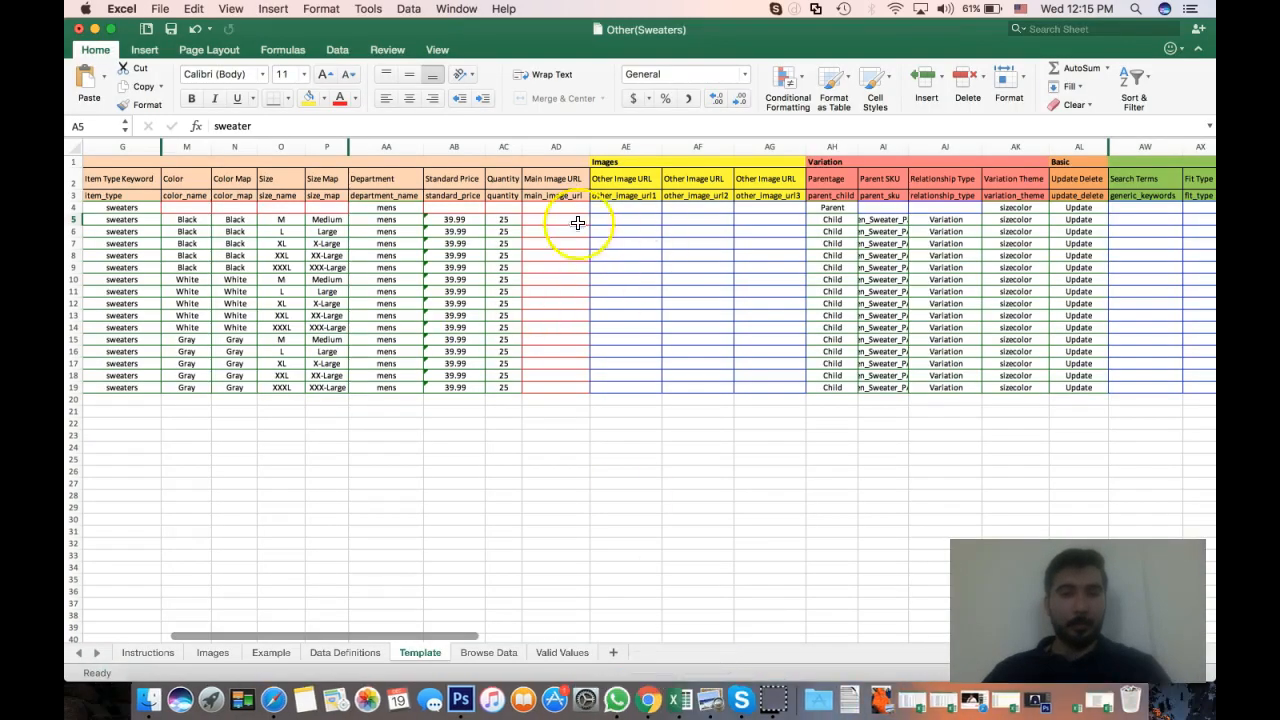
# Switch to the Excel sweater template and look over the Main Image URL and Other Image URL columns
pyautogui.click(546, 216)
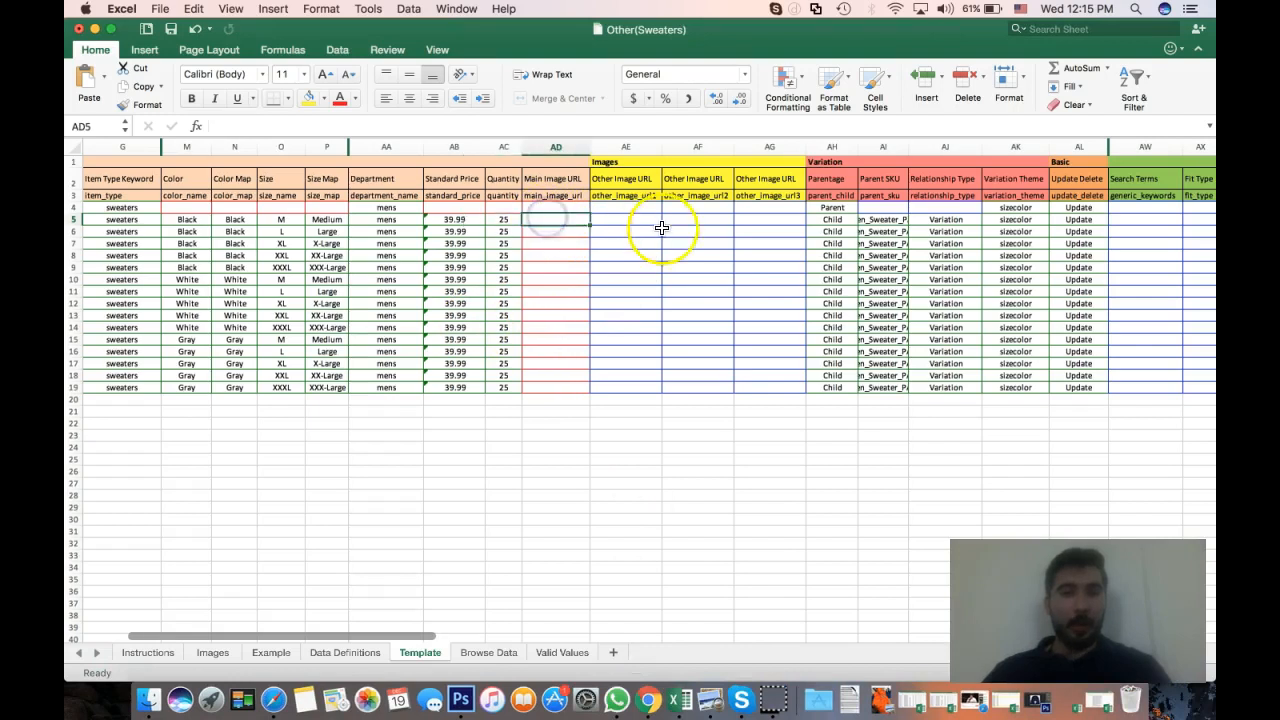
pyautogui.click(725, 229)
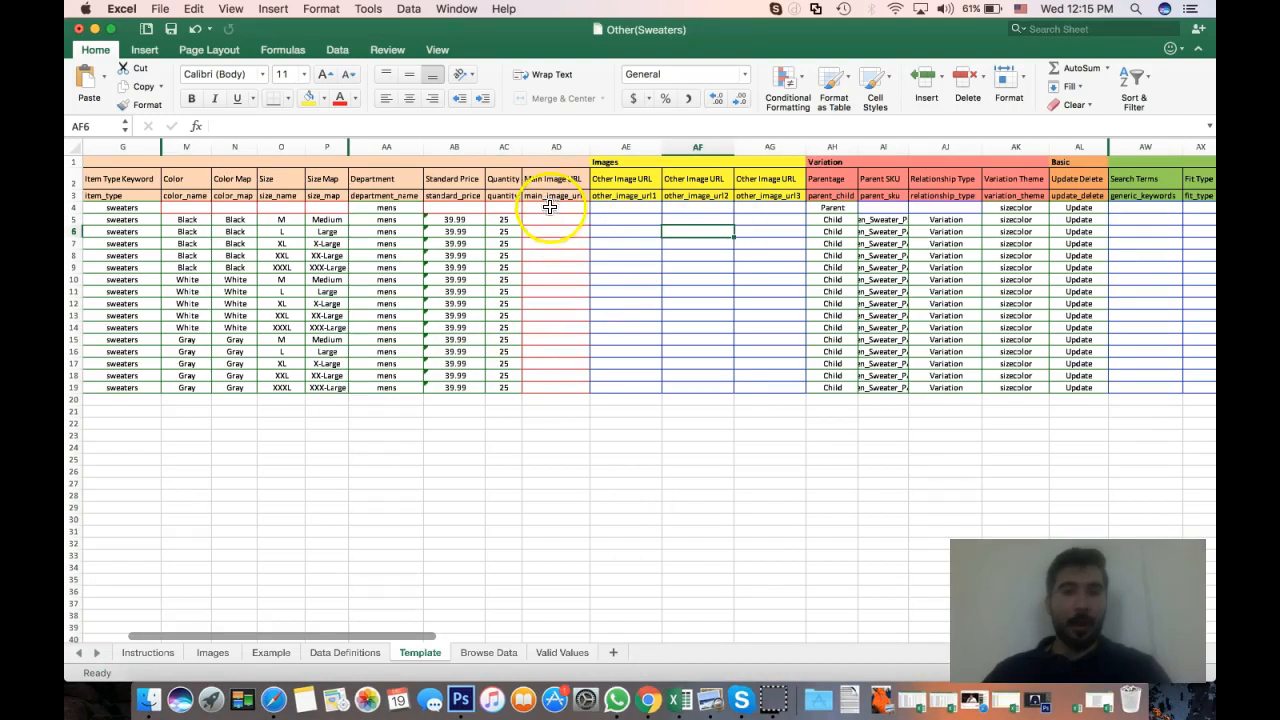
pyautogui.click(551, 220)
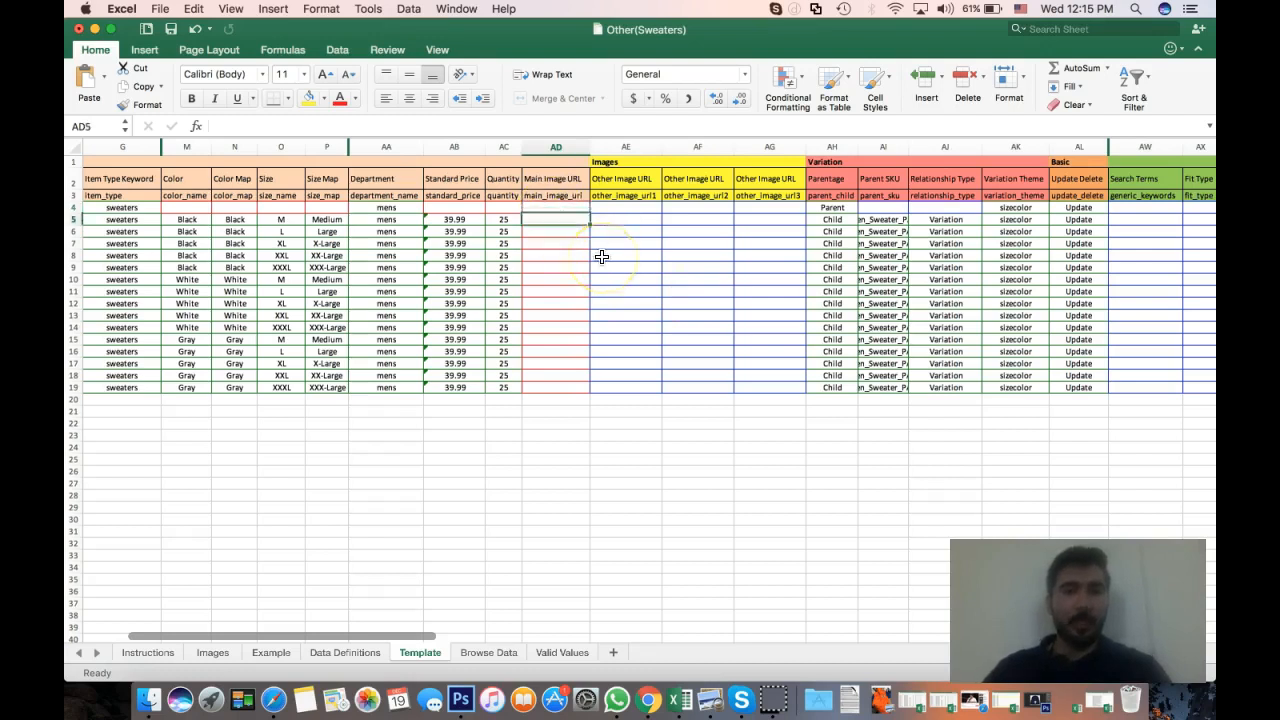
pyautogui.press('Right')
pyautogui.press('Right')
pyautogui.press('Right')
pyautogui.press('Left')
pyautogui.press('Left')
pyautogui.press('Left')
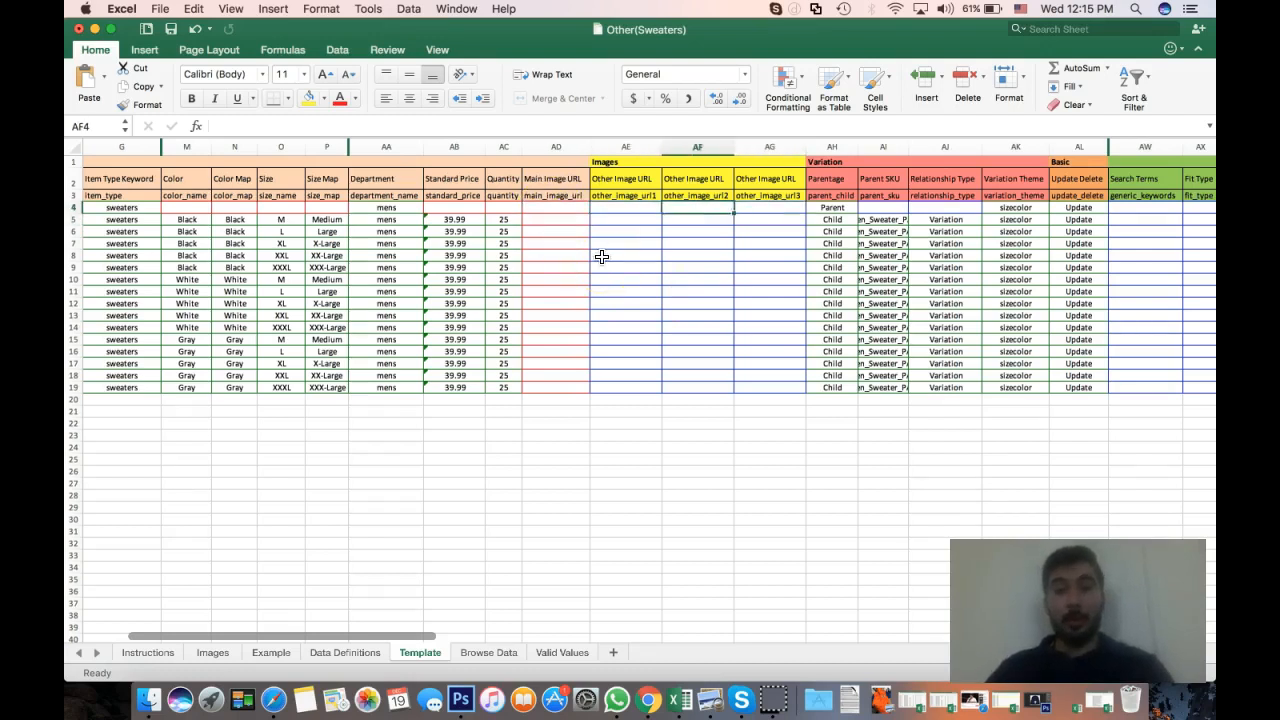
pyautogui.press('Right')
pyautogui.press('Right')
pyautogui.press('Right')
pyautogui.press('Left')
pyautogui.press('Left')
pyautogui.press('Left')
pyautogui.hotkey('shift', 'Right')
pyautogui.hotkey('shift', 'Right')
pyautogui.hotkey('shift', 'Right')
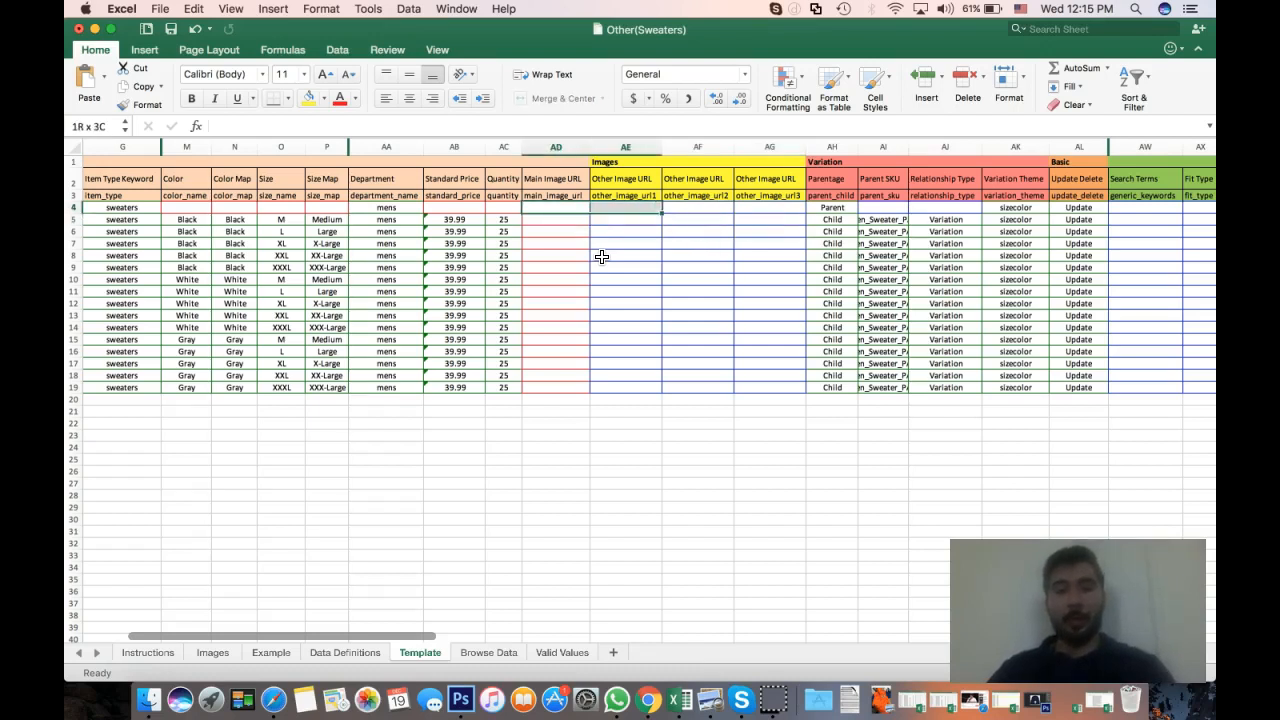
pyautogui.press('Down')
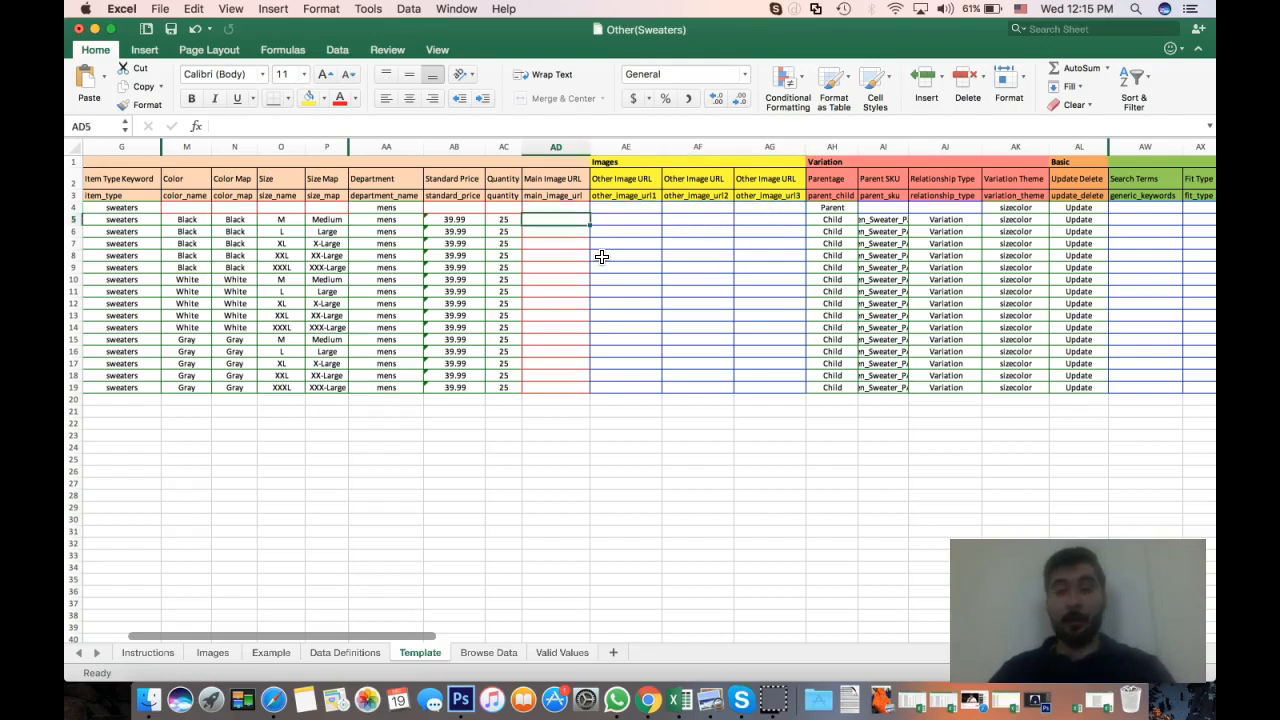
pyautogui.moveTo(697, 147); pyautogui.dragTo(772, 145)
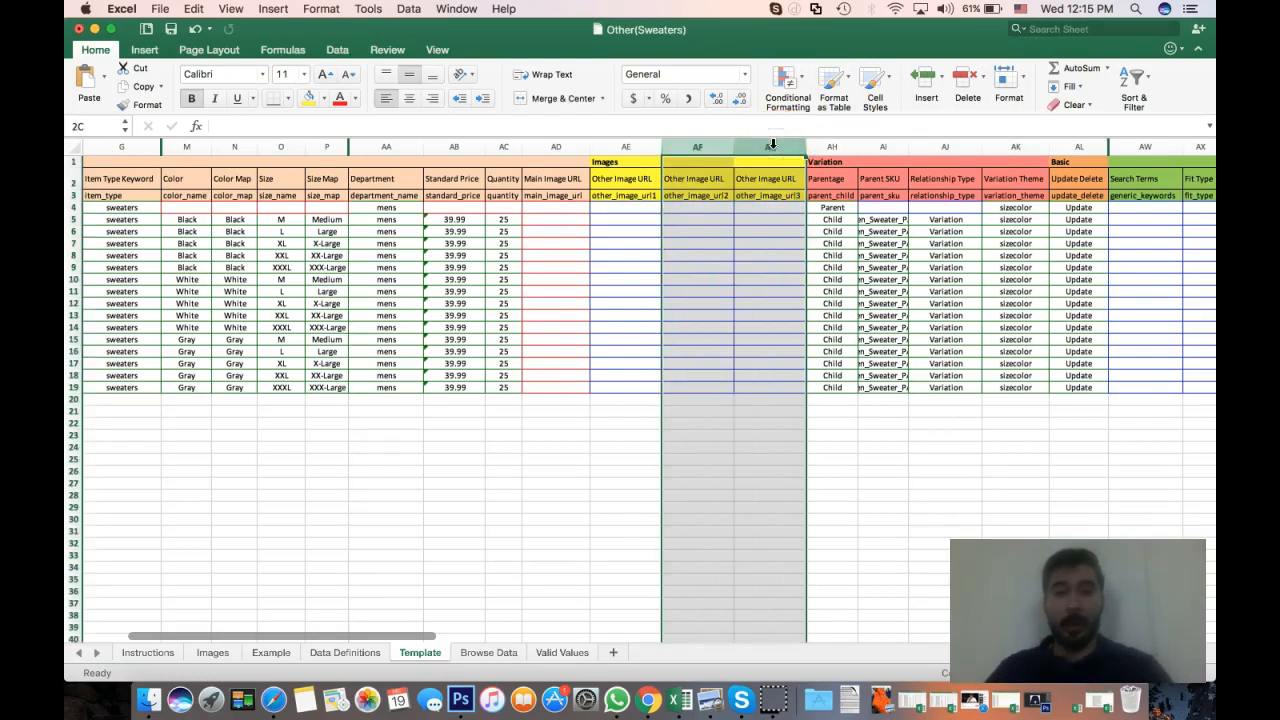
pyautogui.click(640, 255)
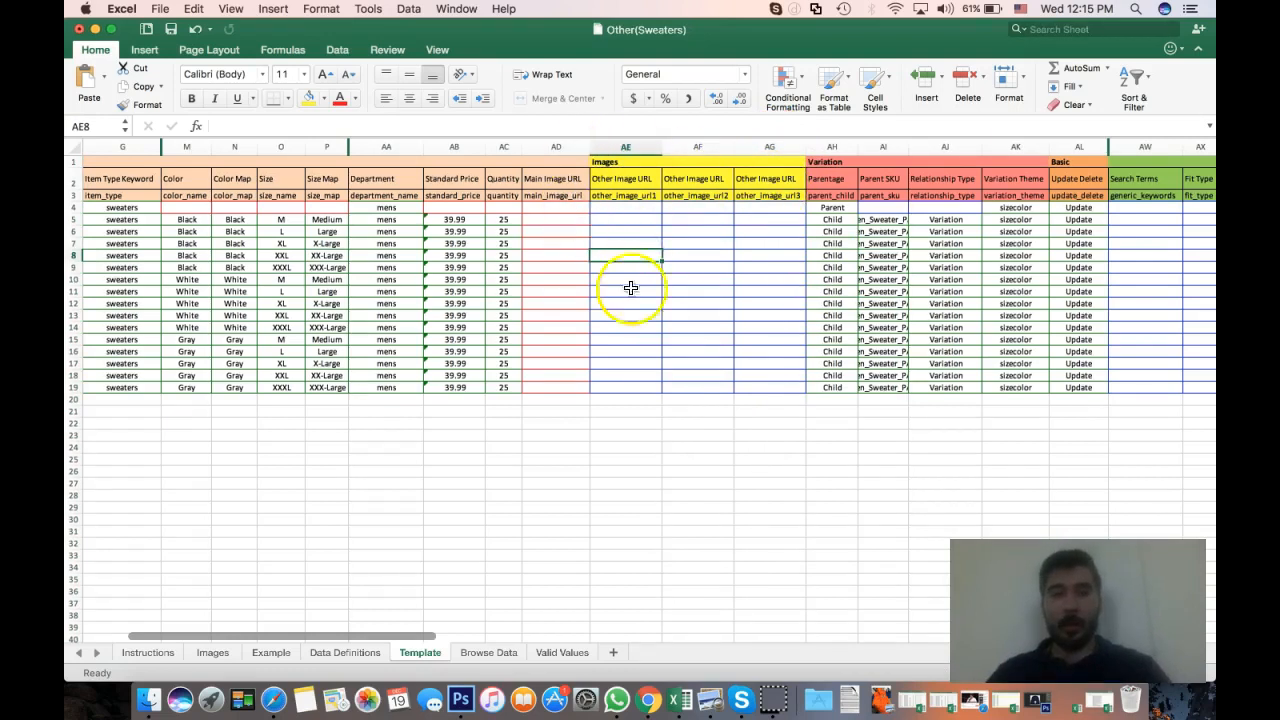
# Insert two blank columns before the other_image_url2 column
pyautogui.click(766, 141)
pyautogui.hotkey('shift', 'Left')
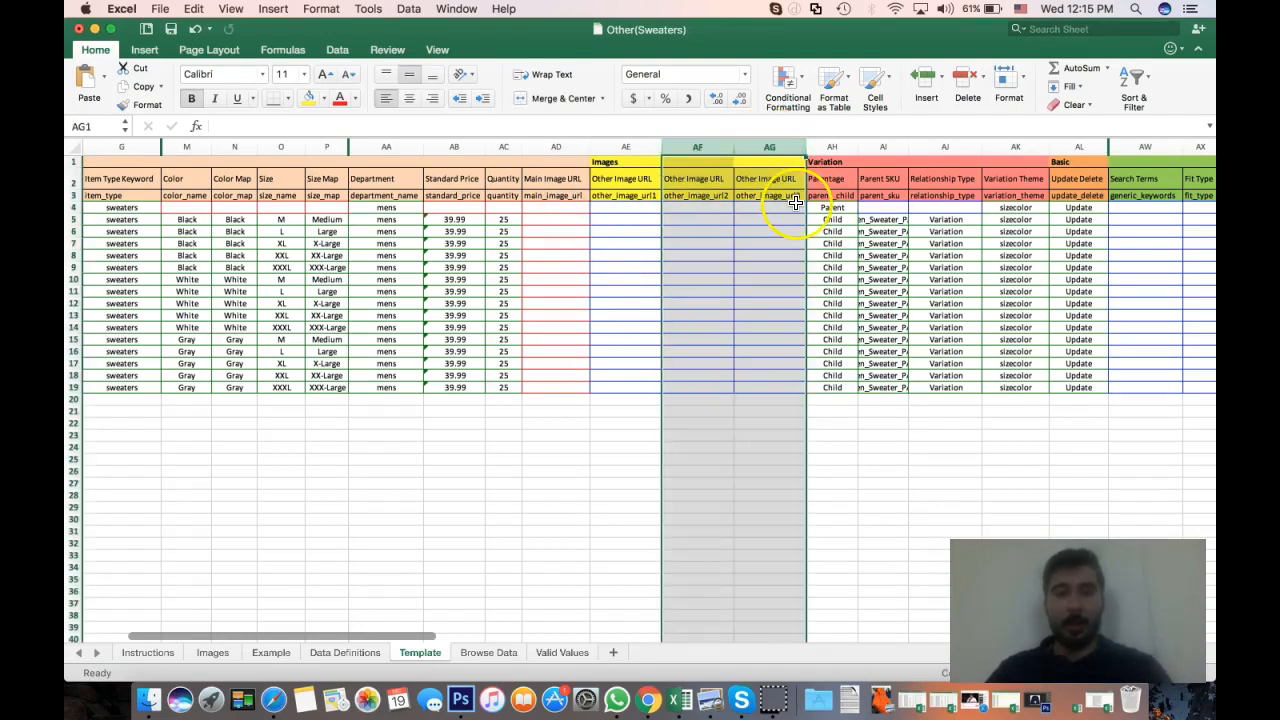
pyautogui.rightClick(710, 144)
pyautogui.click(770, 212)
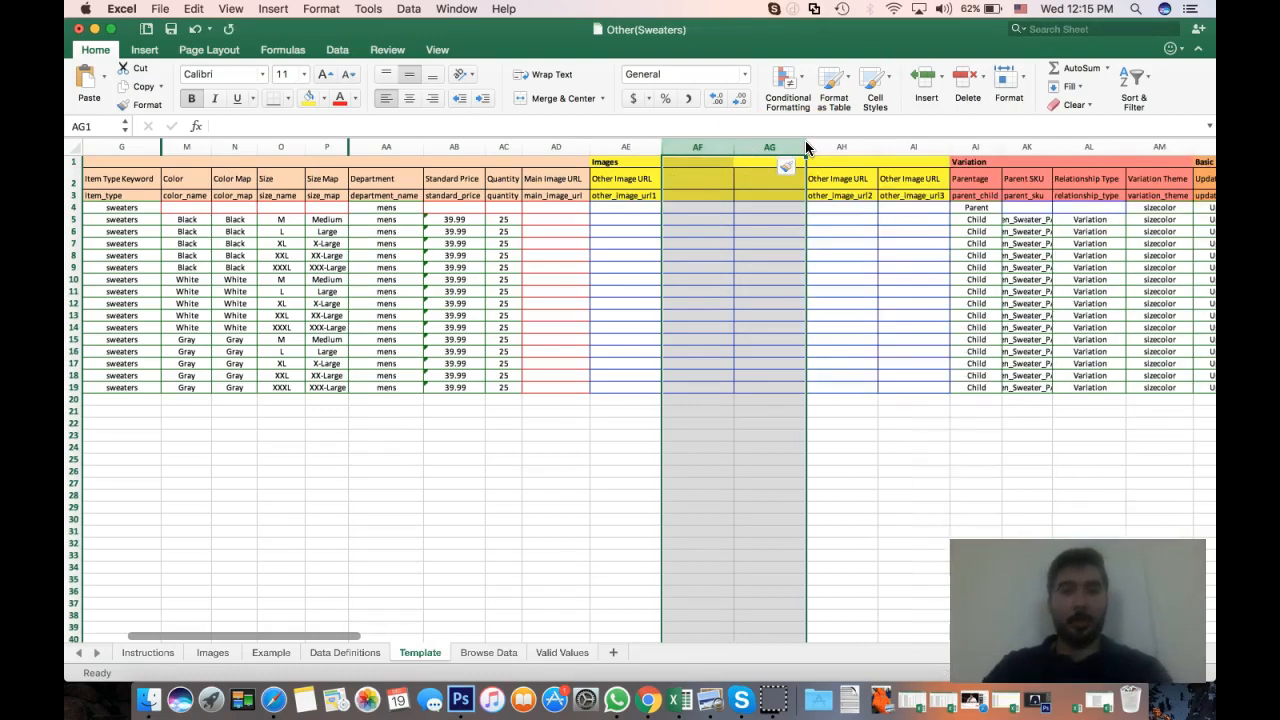
pyautogui.click(831, 180)
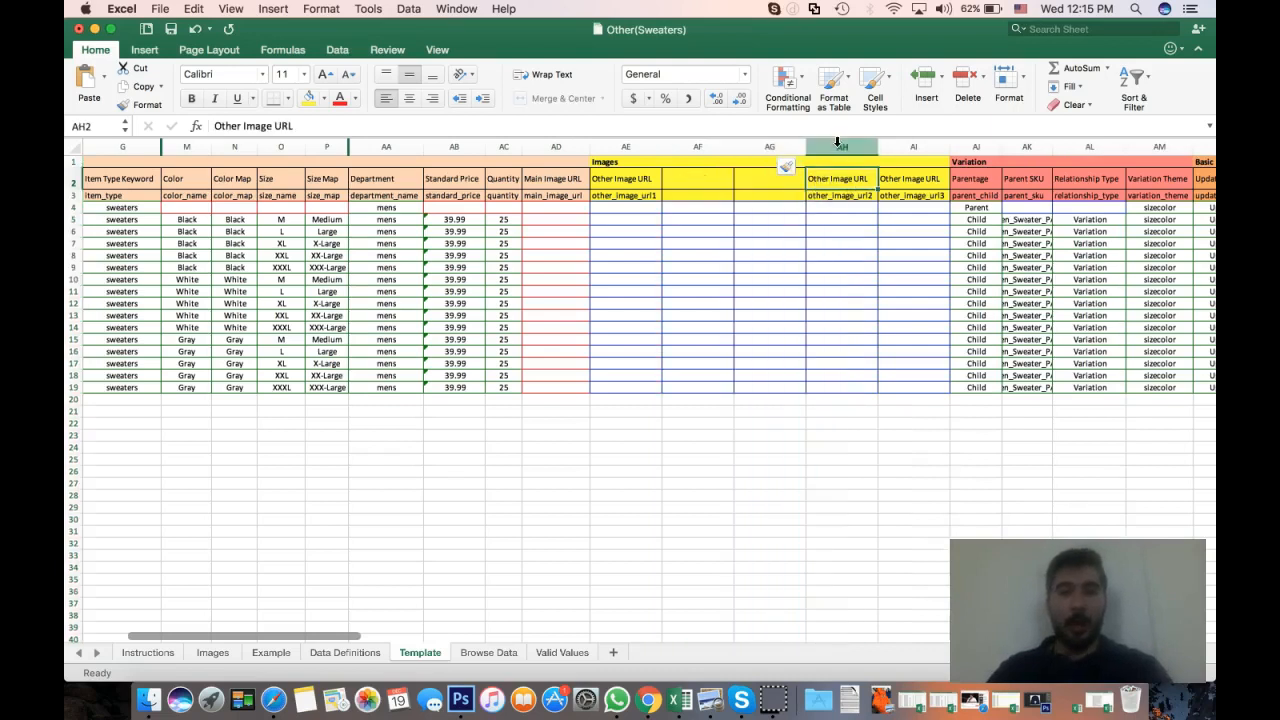
pyautogui.click(838, 145)
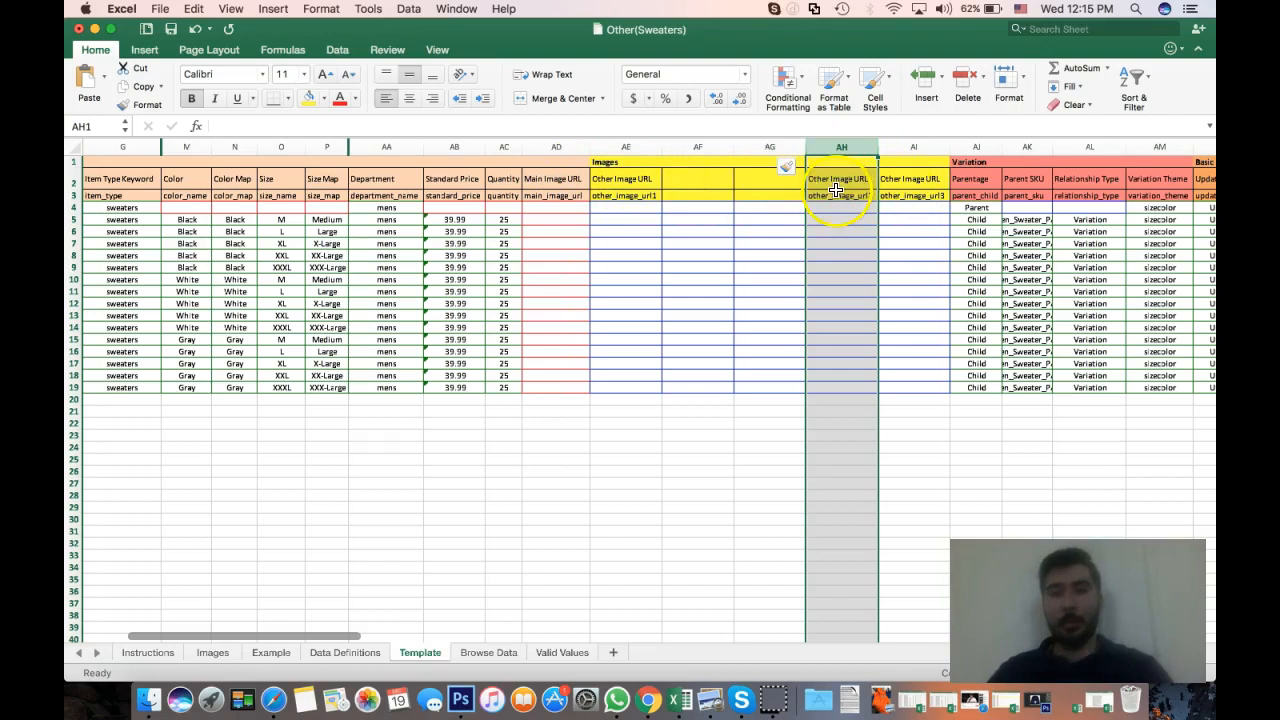
# Copy the other_image_url2 and other_image_url3 header cells into the two new blank columns
pyautogui.click(835, 190)
pyautogui.press('super+c')
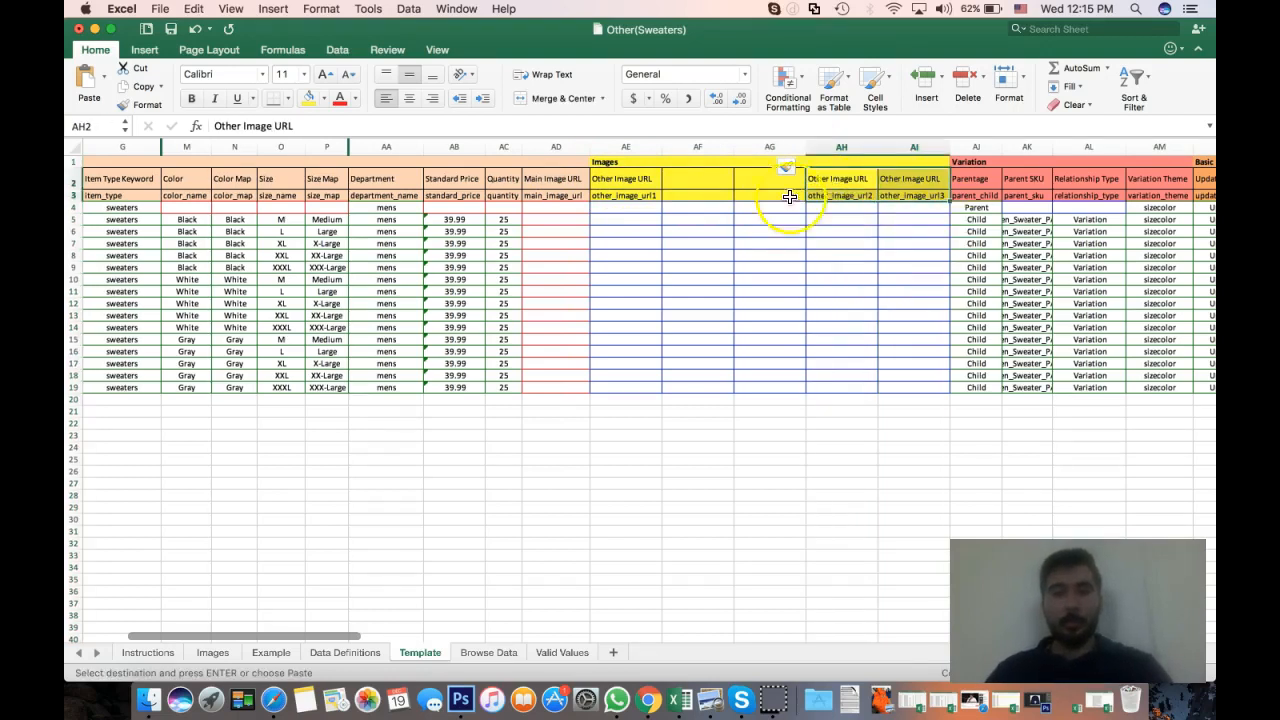
pyautogui.click(680, 180)
pyautogui.press('super+v')
# Fill the Other Image URL headers across AE to AI so they are numbered other_image_url1 through other_image_url5
pyautogui.click(624, 178)
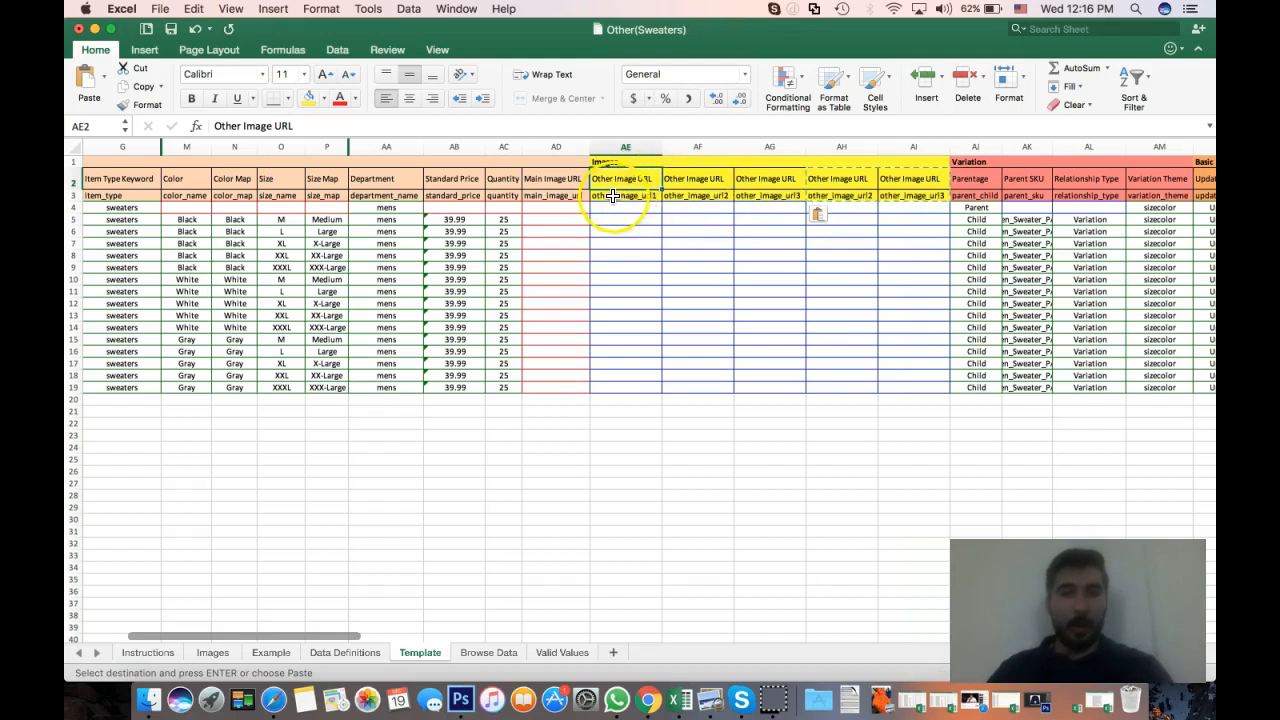
pyautogui.click(690, 189)
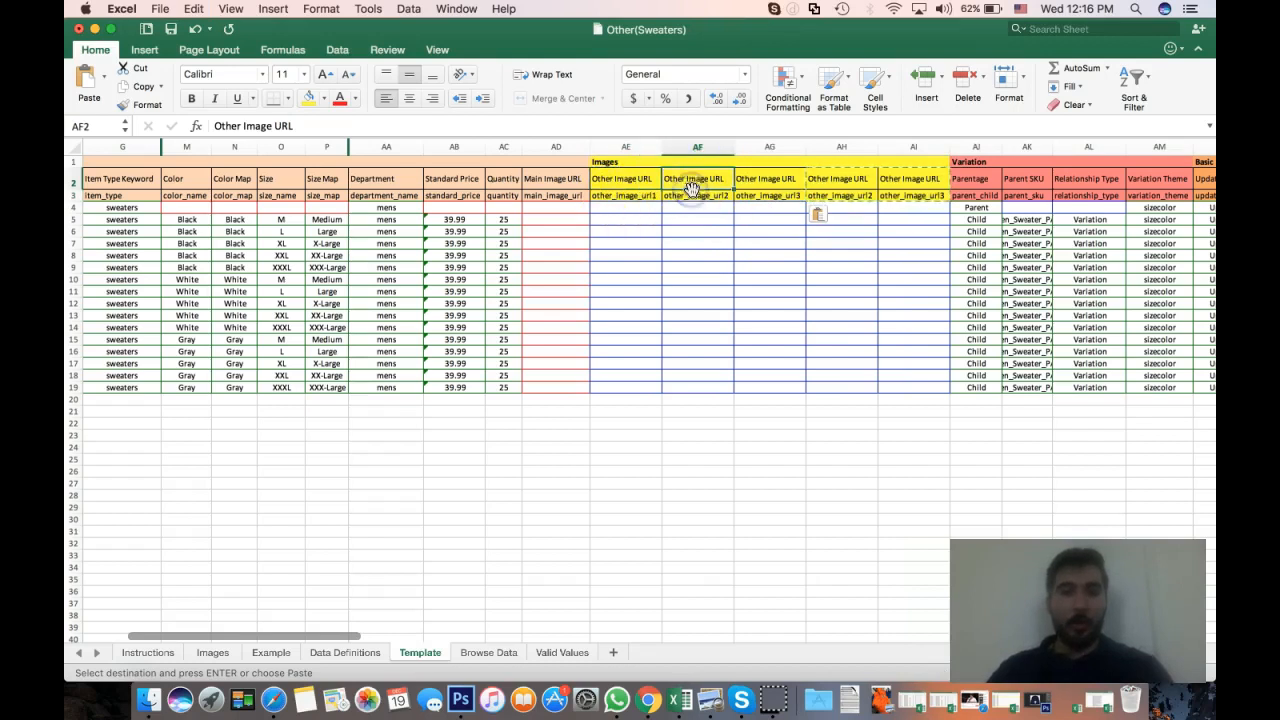
pyautogui.press('Left')
pyautogui.moveTo(707, 178); pyautogui.dragTo(917, 193)
# Copy the empty other_image_url3 cells in rows 4 to 19 onto the url4 and url5 columns to replace their gray fill
pyautogui.click(774, 210)
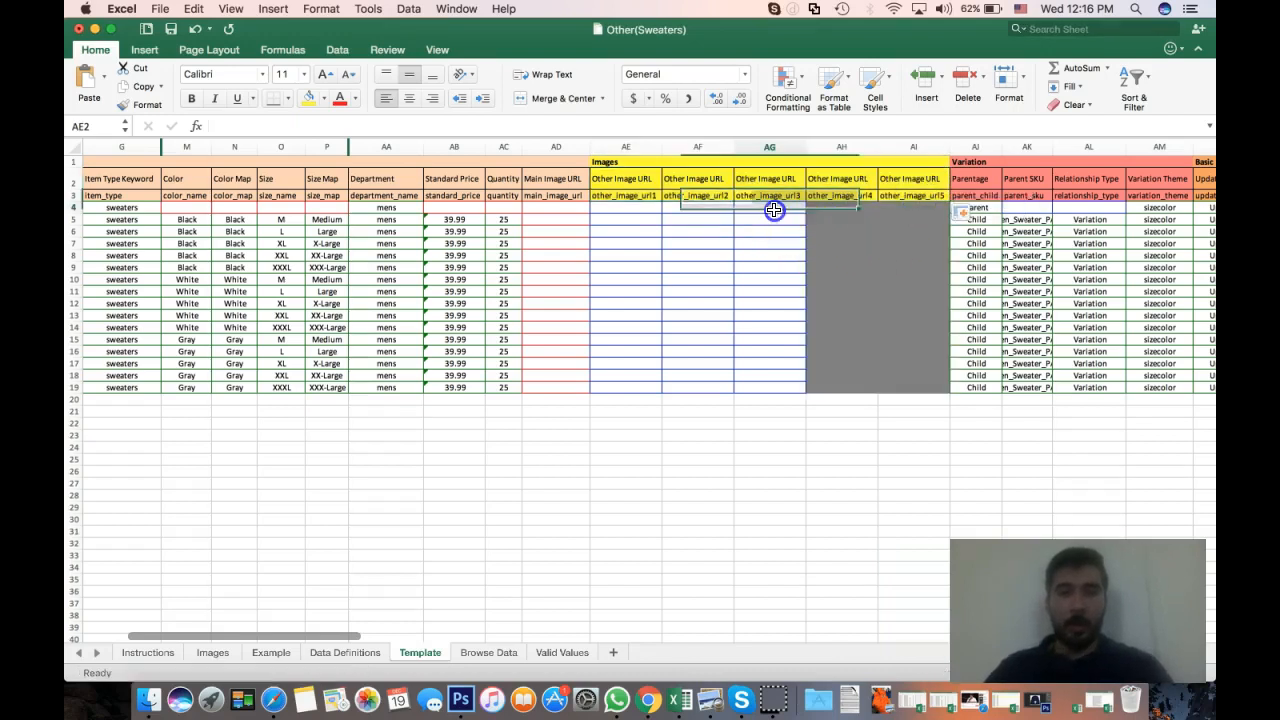
pyautogui.press('super+shift+Down')
pyautogui.press('super+c')
pyautogui.press('Right')
pyautogui.press('super+v')
pyautogui.press('Right')
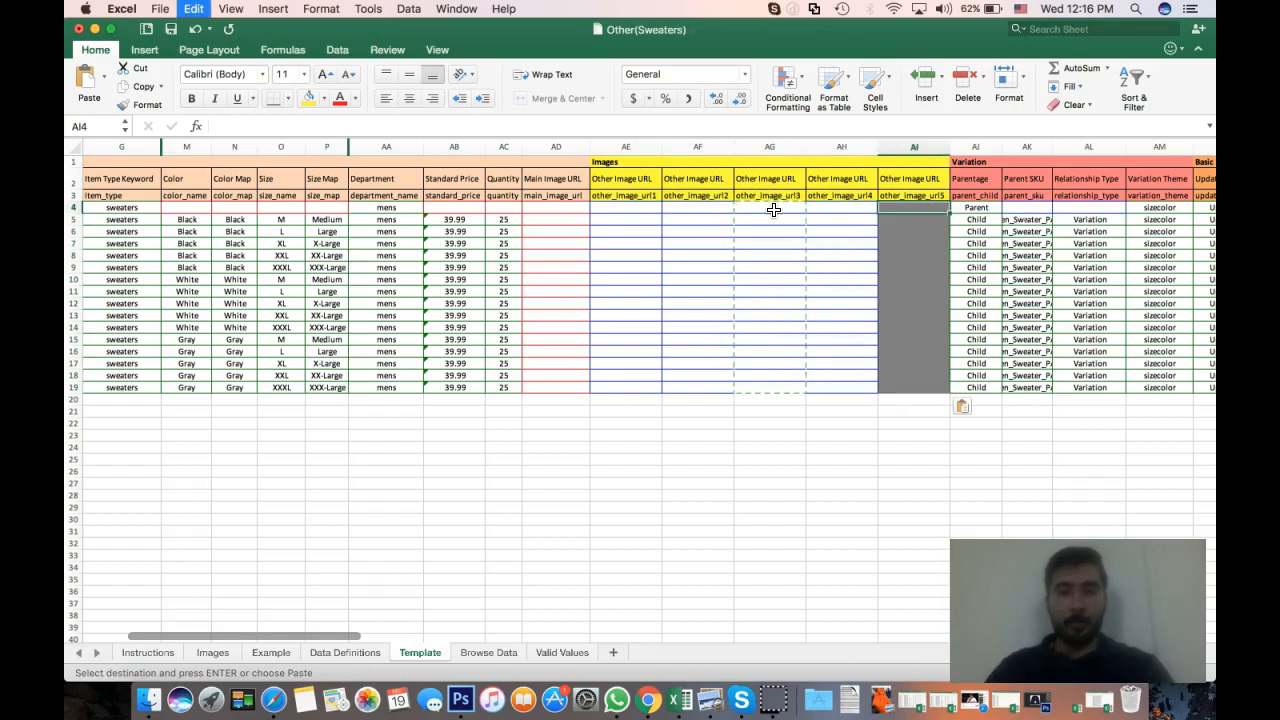
pyautogui.press('super+v')
pyautogui.press('Left')
pyautogui.press('Left')
pyautogui.press('Left')
pyautogui.press('Left')
pyautogui.press('Escape')
pyautogui.click(768, 242)
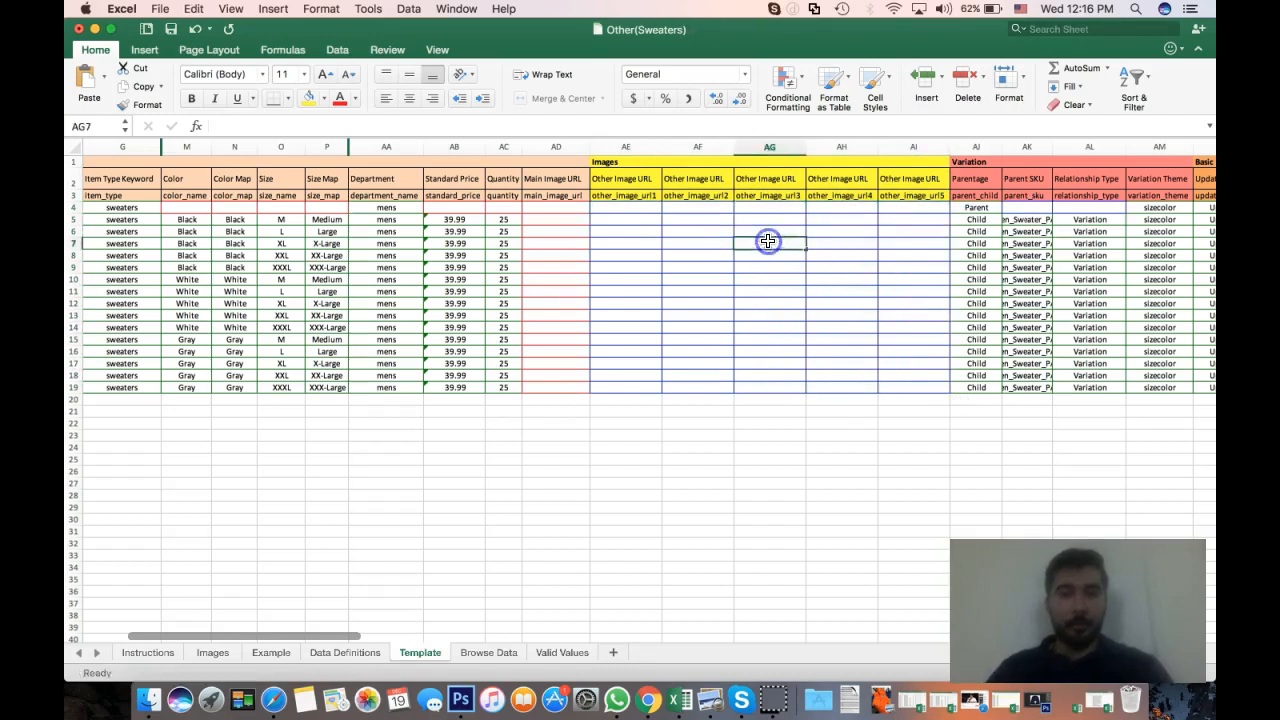
pyautogui.click(648, 243)
pyautogui.click(628, 218)
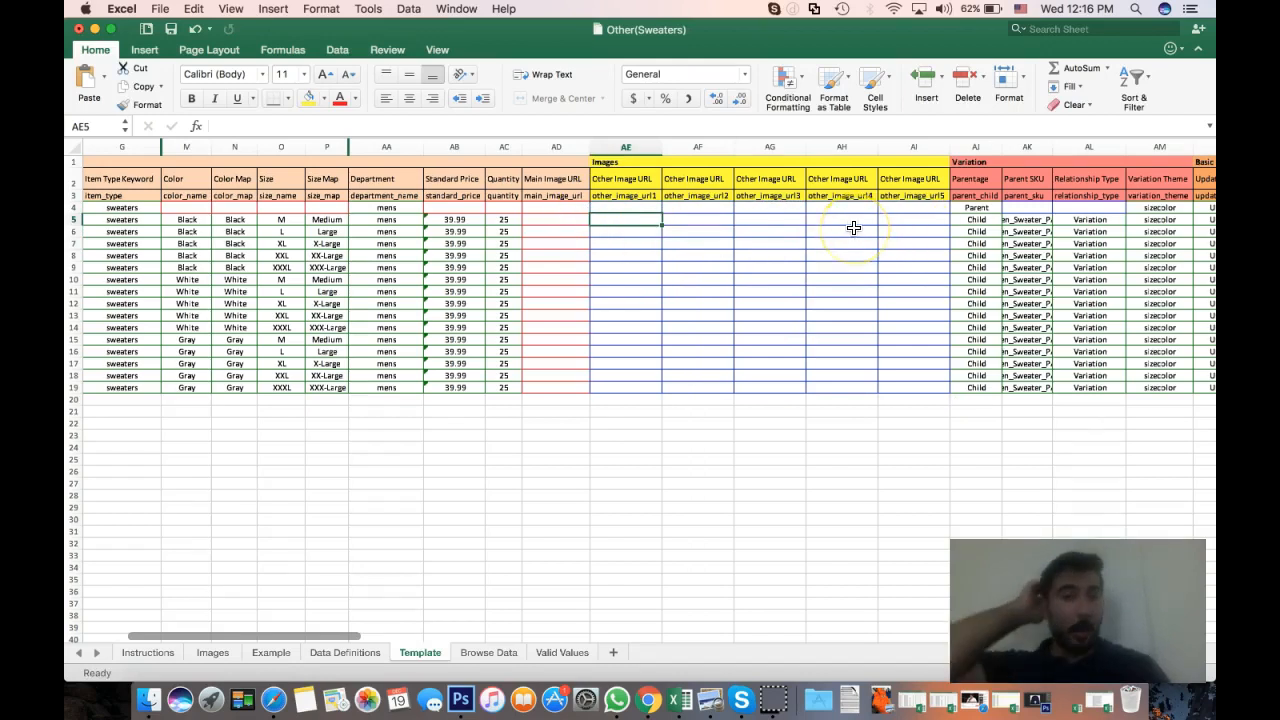
pyautogui.click(557, 208)
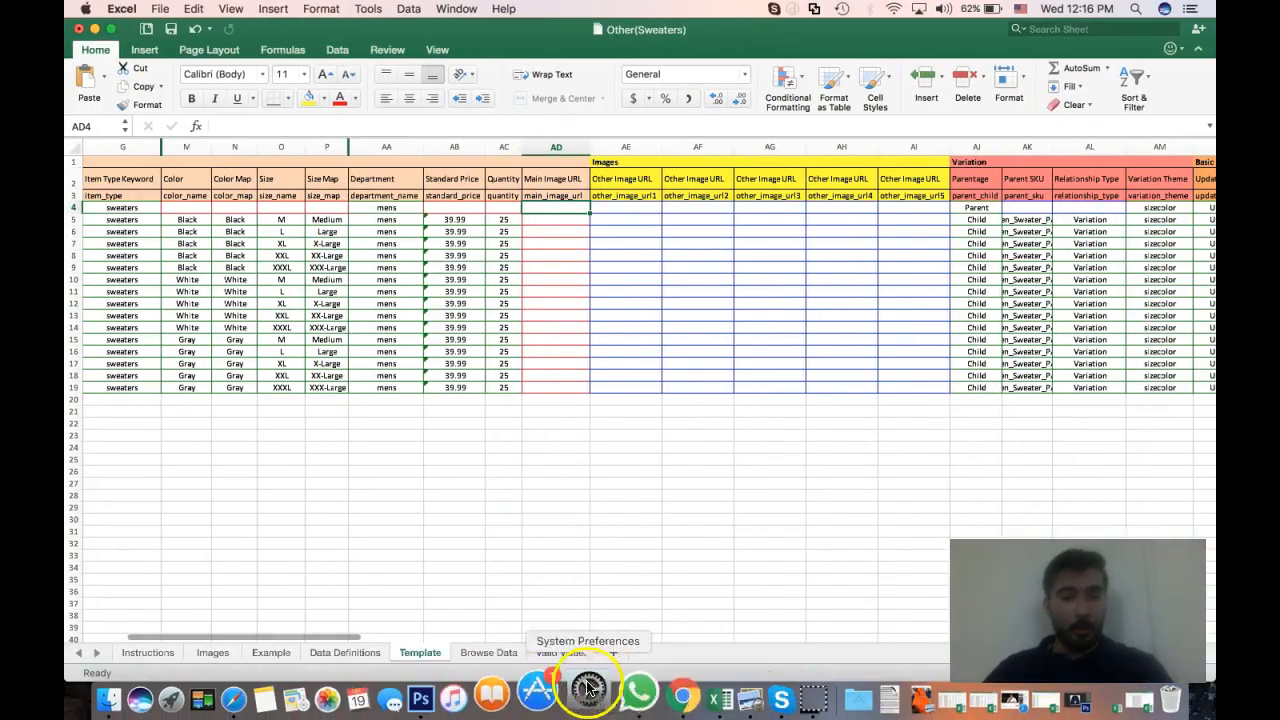
pyautogui.click(648, 693)
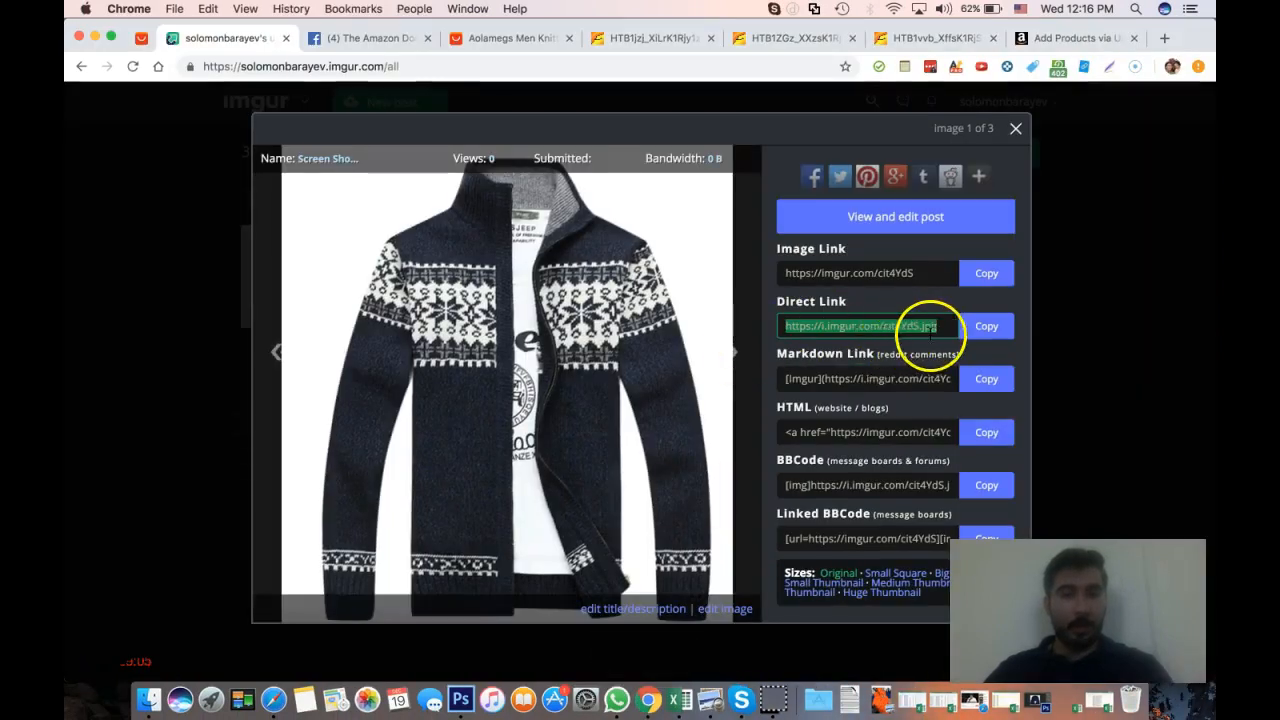
pyautogui.click(680, 693)
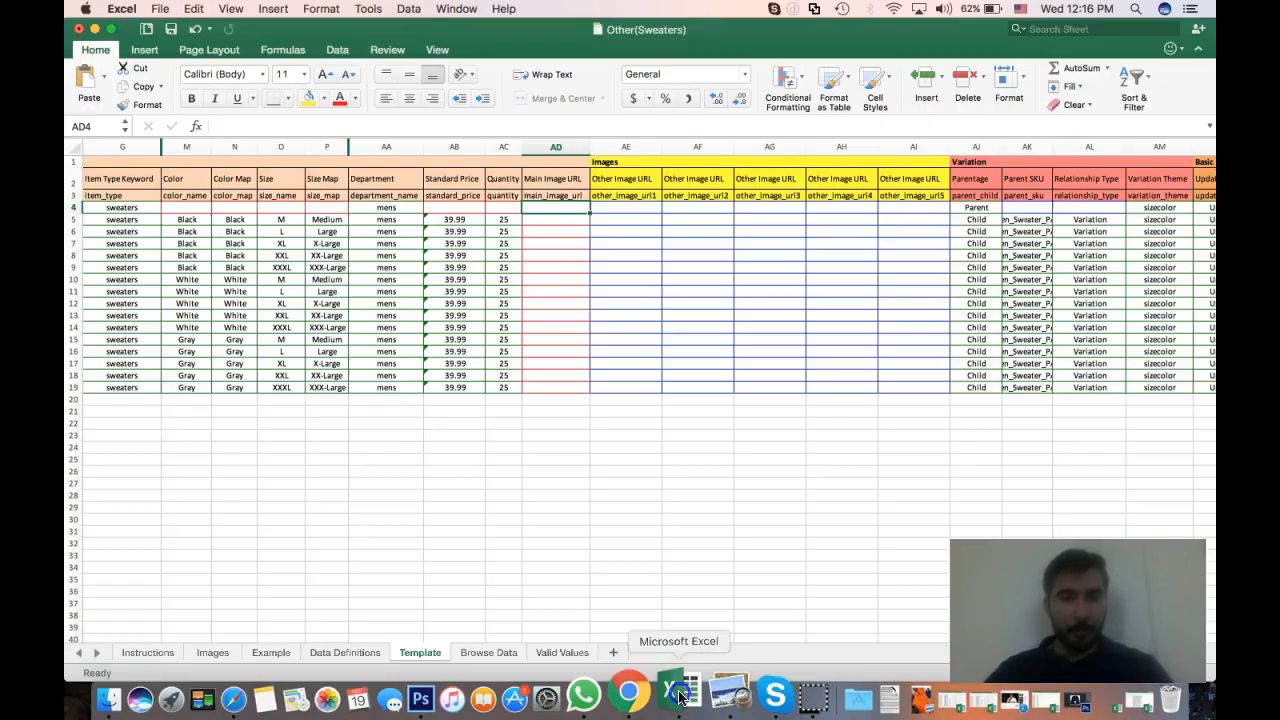
pyautogui.press('super+v')
pyautogui.press('Tab')
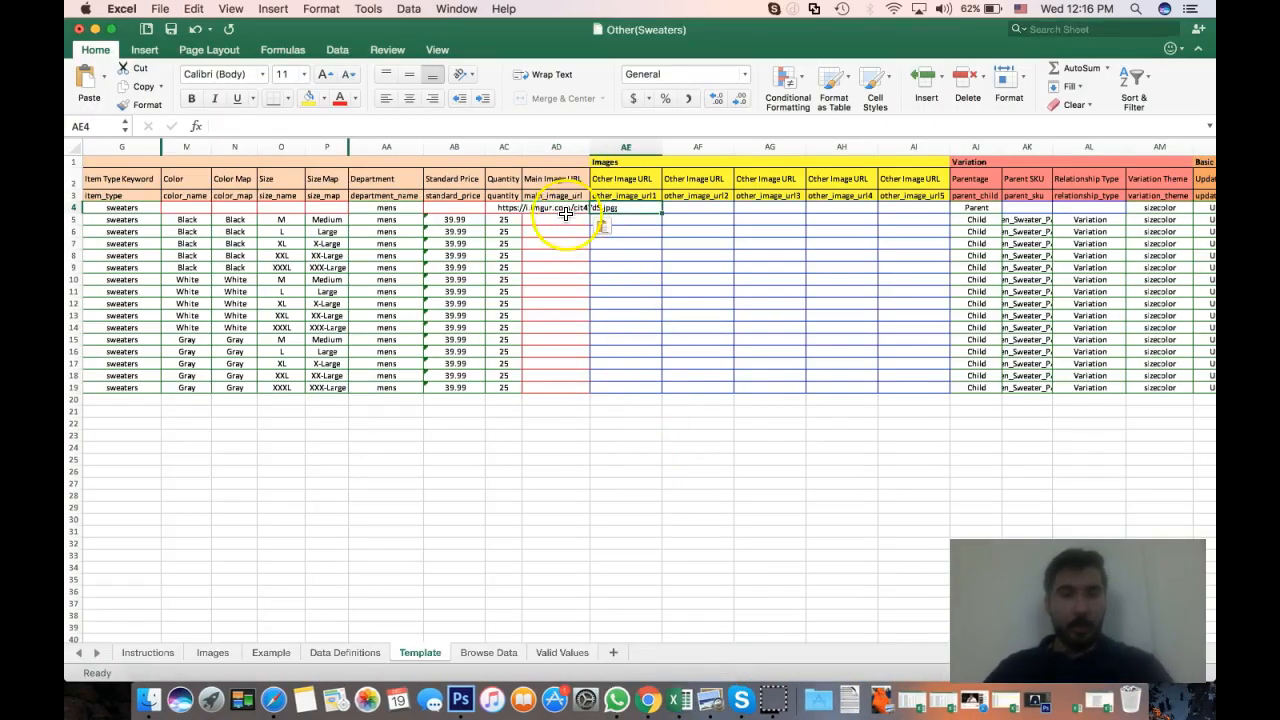
pyautogui.click(556, 208)
pyautogui.click(616, 212)
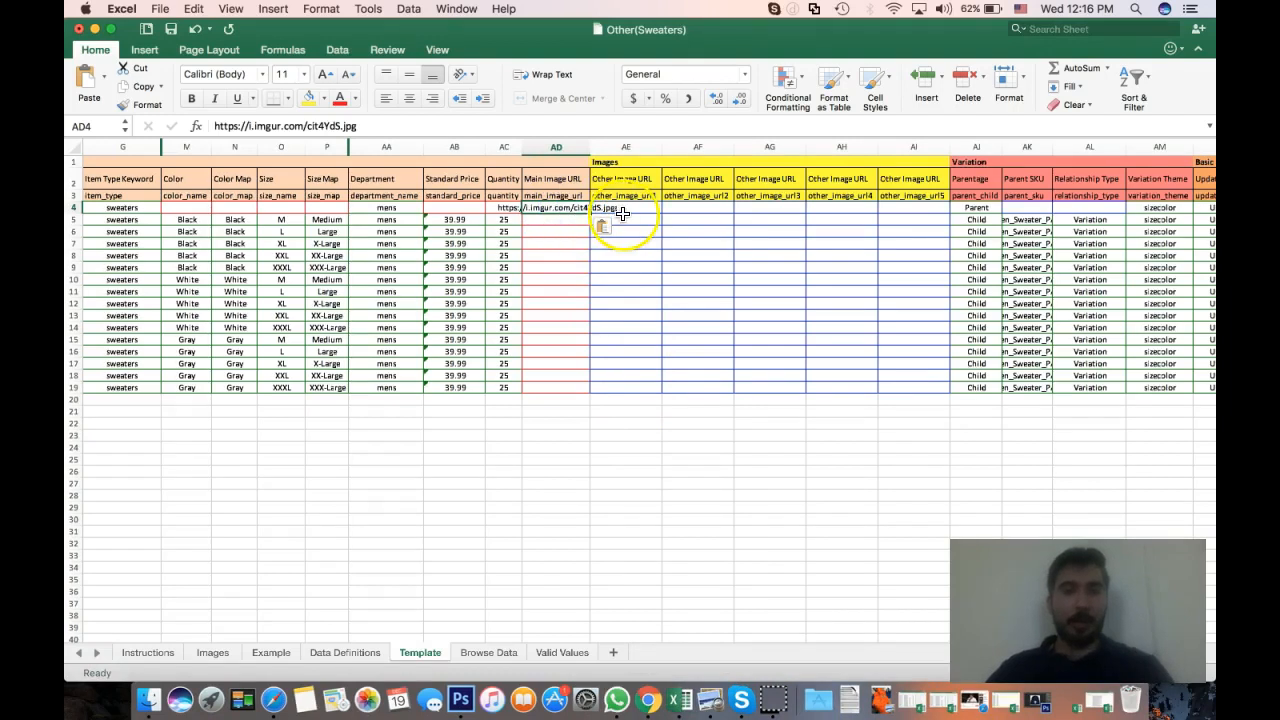
# Copy the link from AD4 into row 5's Main Image URL cell and all five of its Other Image URL cells
pyautogui.click(574, 205)
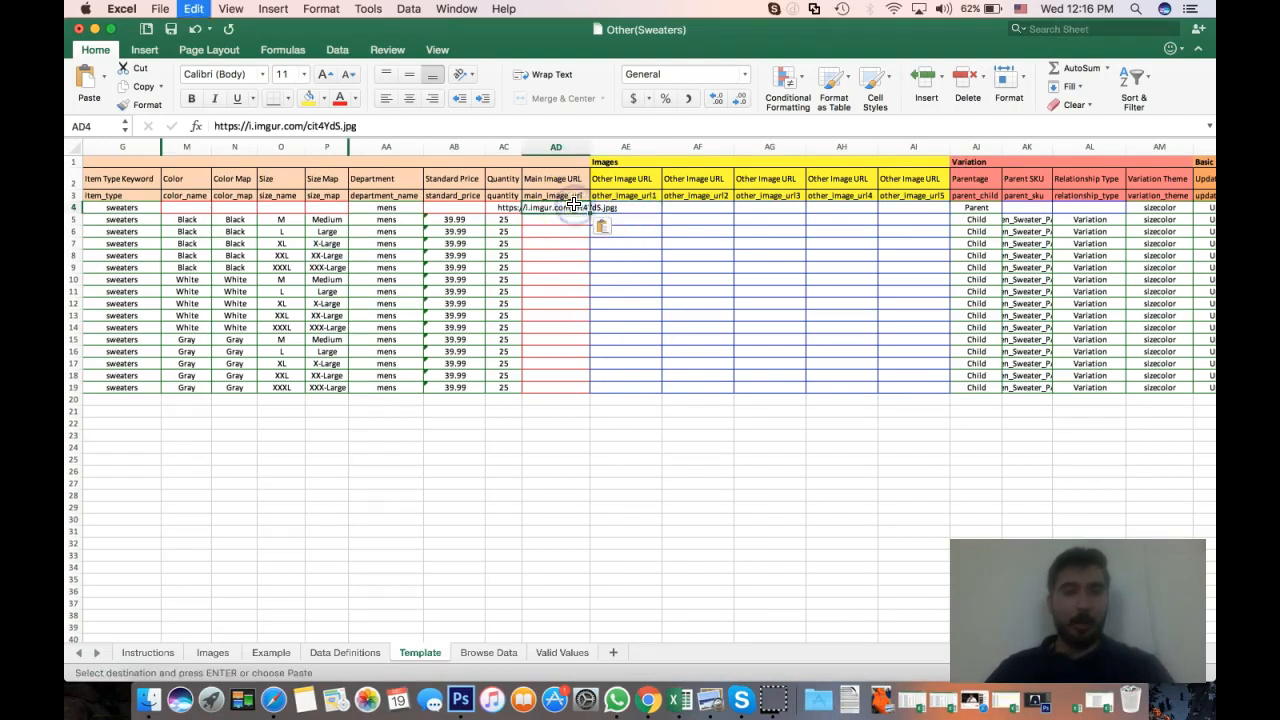
pyautogui.press('Right')
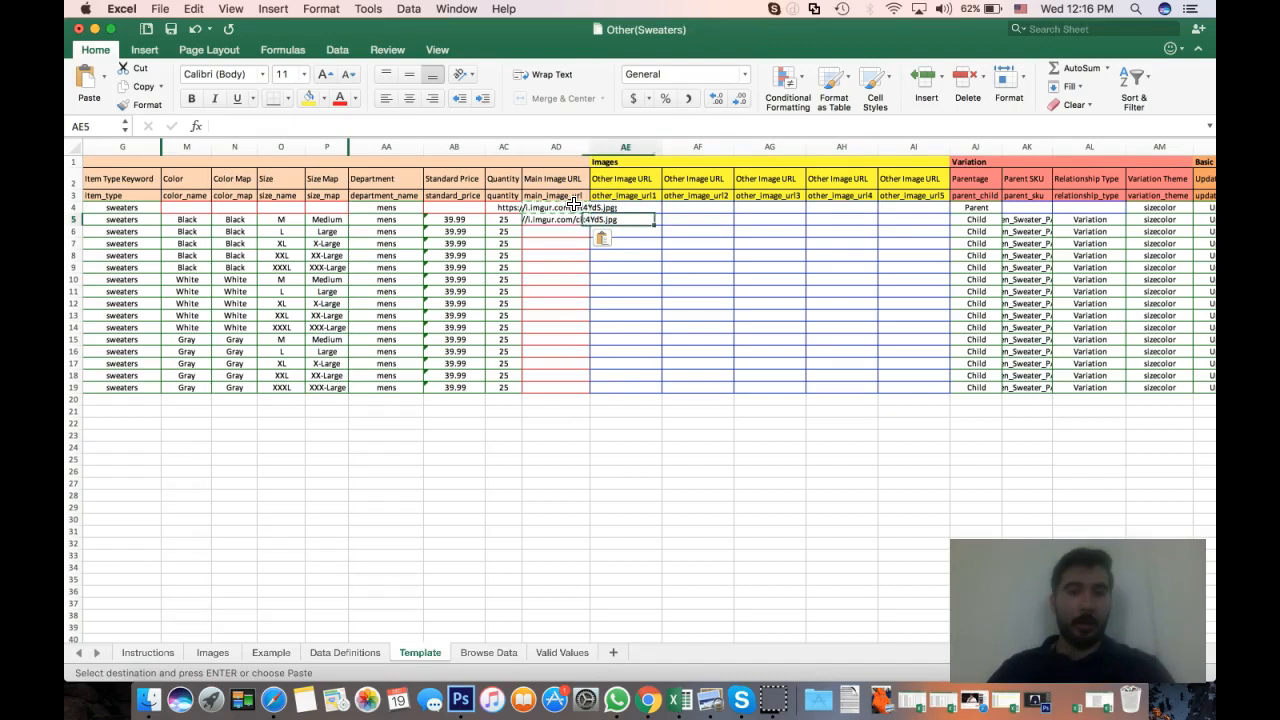
pyautogui.press('Left')
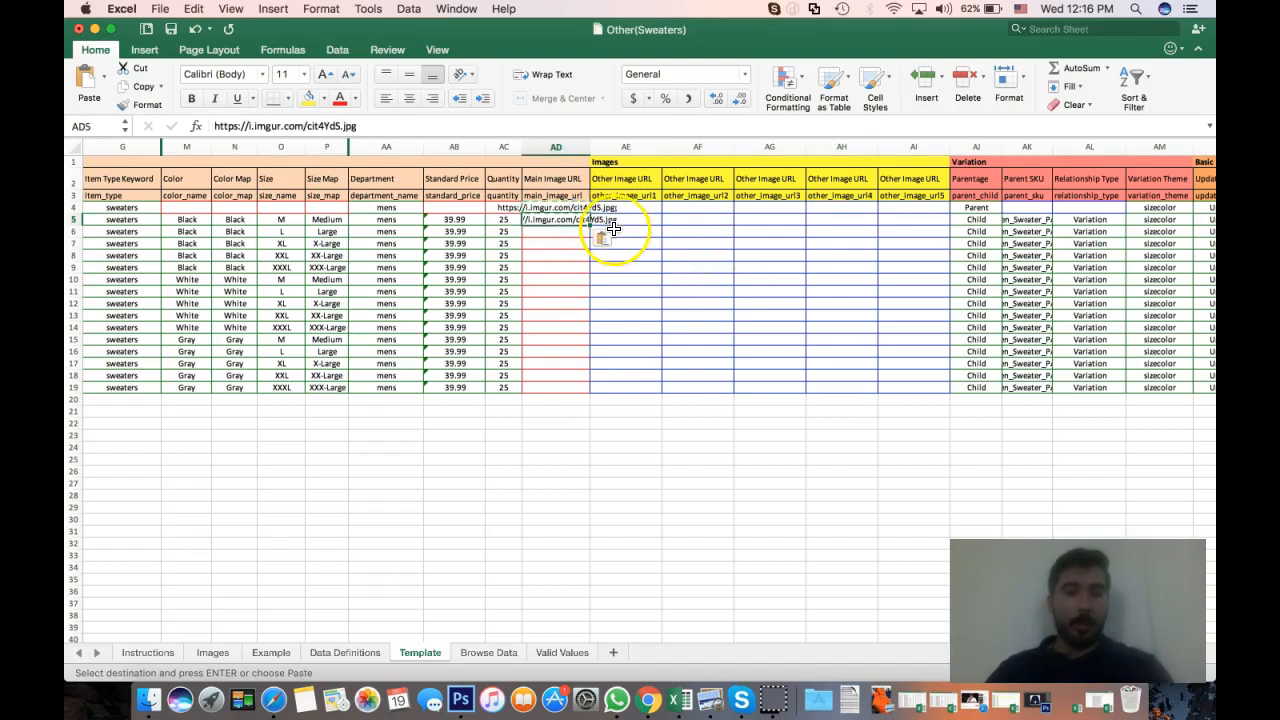
pyautogui.press('Right')
pyautogui.press('super+v')
pyautogui.press('Right')
pyautogui.press('super+v')
pyautogui.press('Right')
pyautogui.press('super+v')
pyautogui.press('Right')
pyautogui.press('super+v')
pyautogui.press('Right')
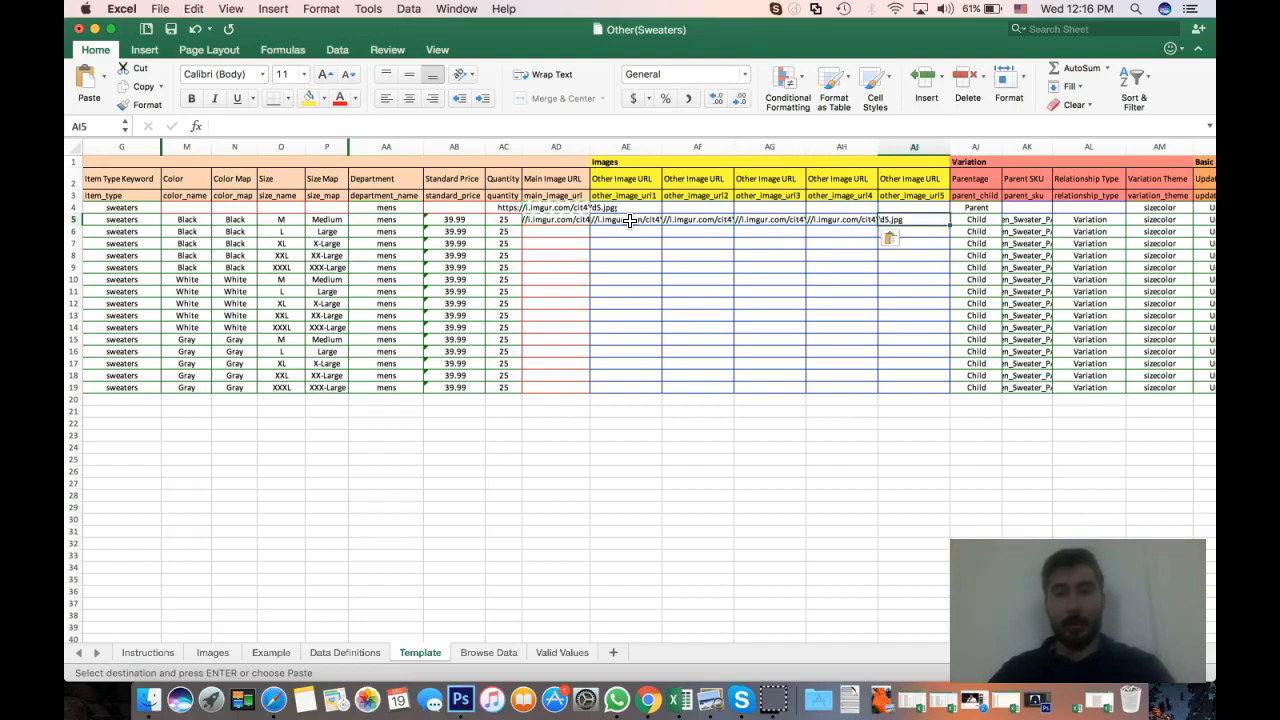
pyautogui.press('super+v')
# Check the image link in each Other Image URL cell of row 5
pyautogui.press('Left')
pyautogui.press('Left')
pyautogui.press('Left')
pyautogui.press('Left')
pyautogui.press('Left')
pyautogui.press('Right')
pyautogui.press('Right')
pyautogui.press('Right')
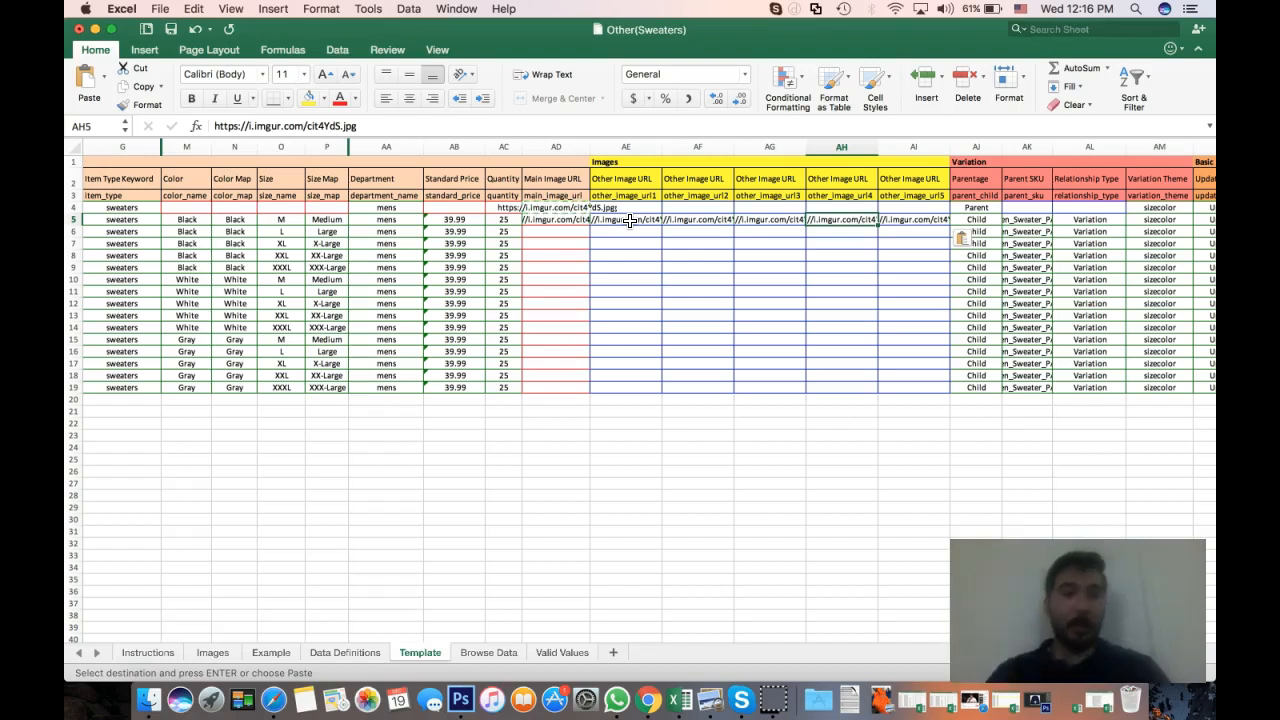
pyautogui.click(635, 222)
pyautogui.click(697, 220)
pyautogui.click(748, 222)
pyautogui.click(824, 222)
pyautogui.click(890, 220)
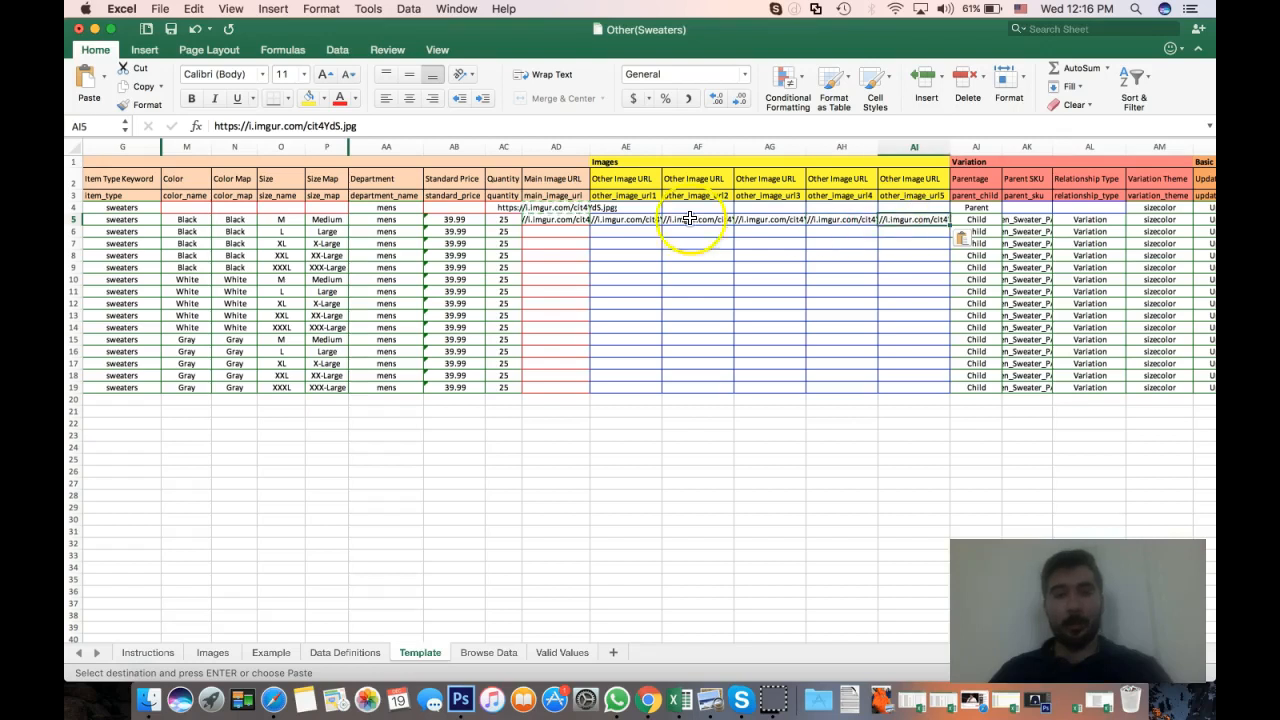
# Copy row 5's main and other image links down to the remaining black sweater rows, 6 to 9
pyautogui.click(560, 221)
pyautogui.hotkey('shift', 'Right')
pyautogui.hotkey('shift', 'Right')
pyautogui.hotkey('shift', 'Right')
pyautogui.hotkey('shift', 'Right')
pyautogui.hotkey('shift', 'Right')
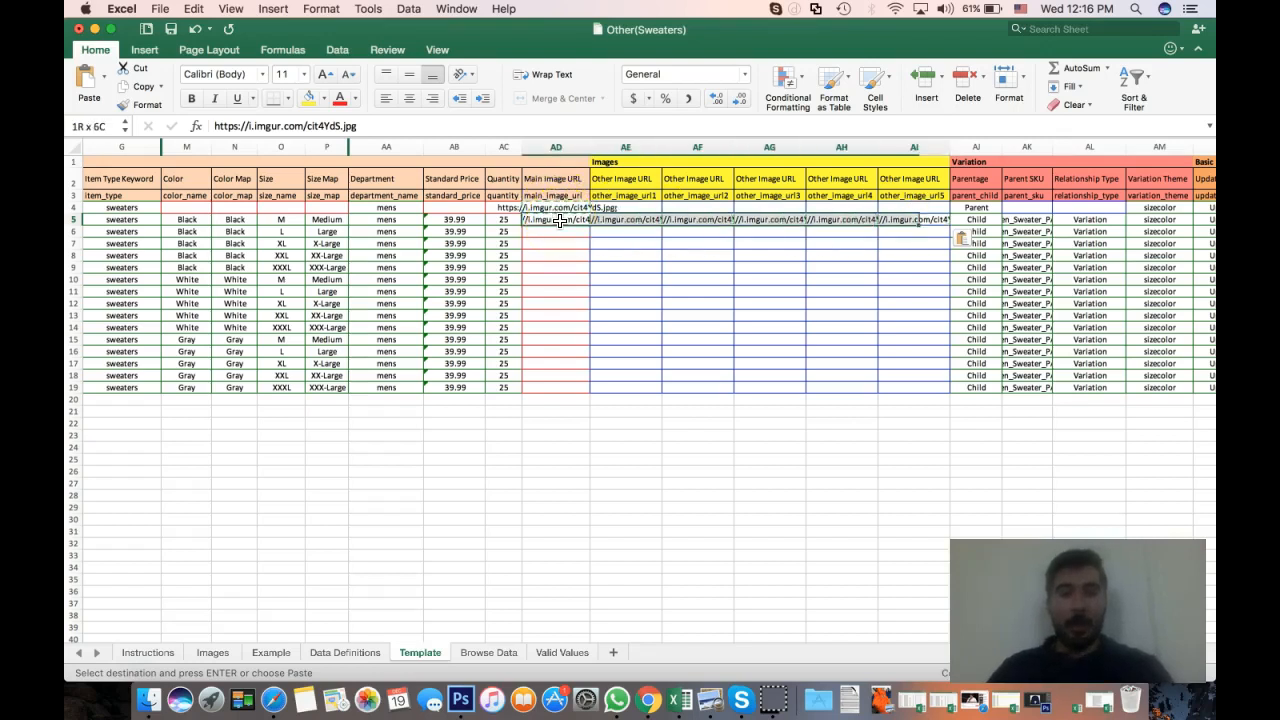
pyautogui.hotkey('shift', 'Down')
pyautogui.hotkey('shift', 'Down')
pyautogui.hotkey('shift', 'Down')
pyautogui.hotkey('shift', 'Down')
pyautogui.hotkey('shift', 'Down')
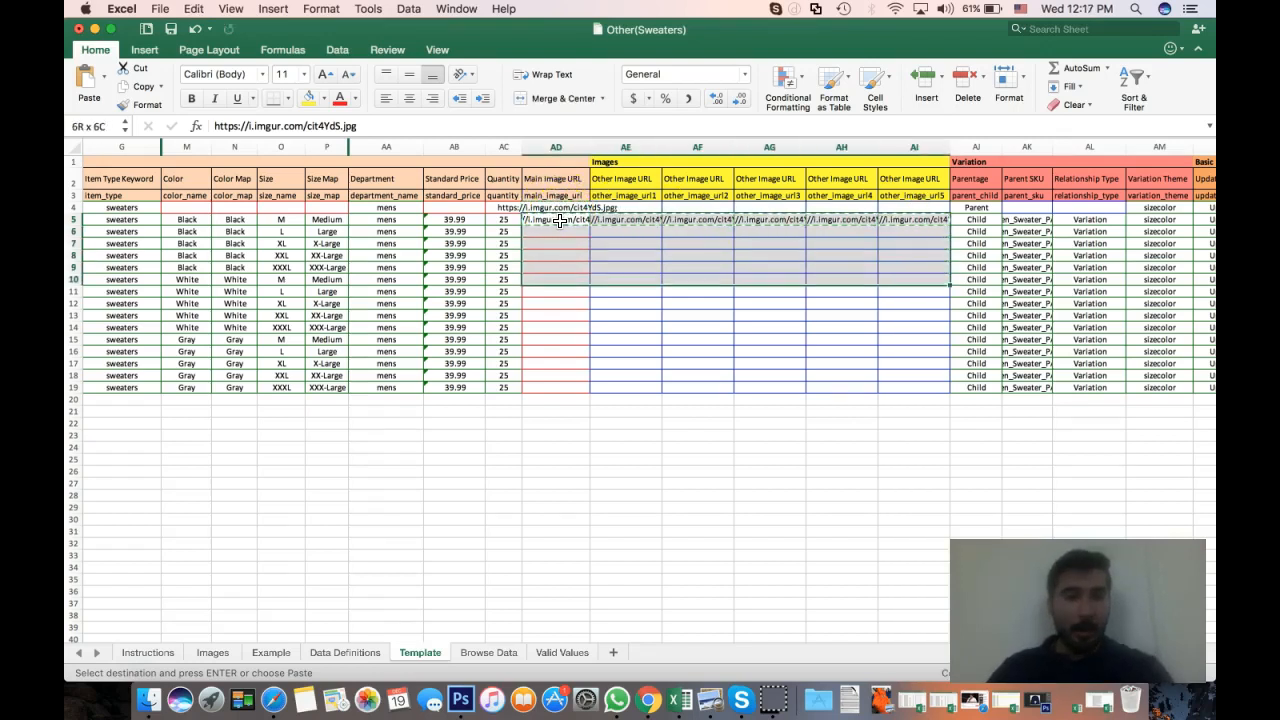
pyautogui.hotkey('shift', 'Up')
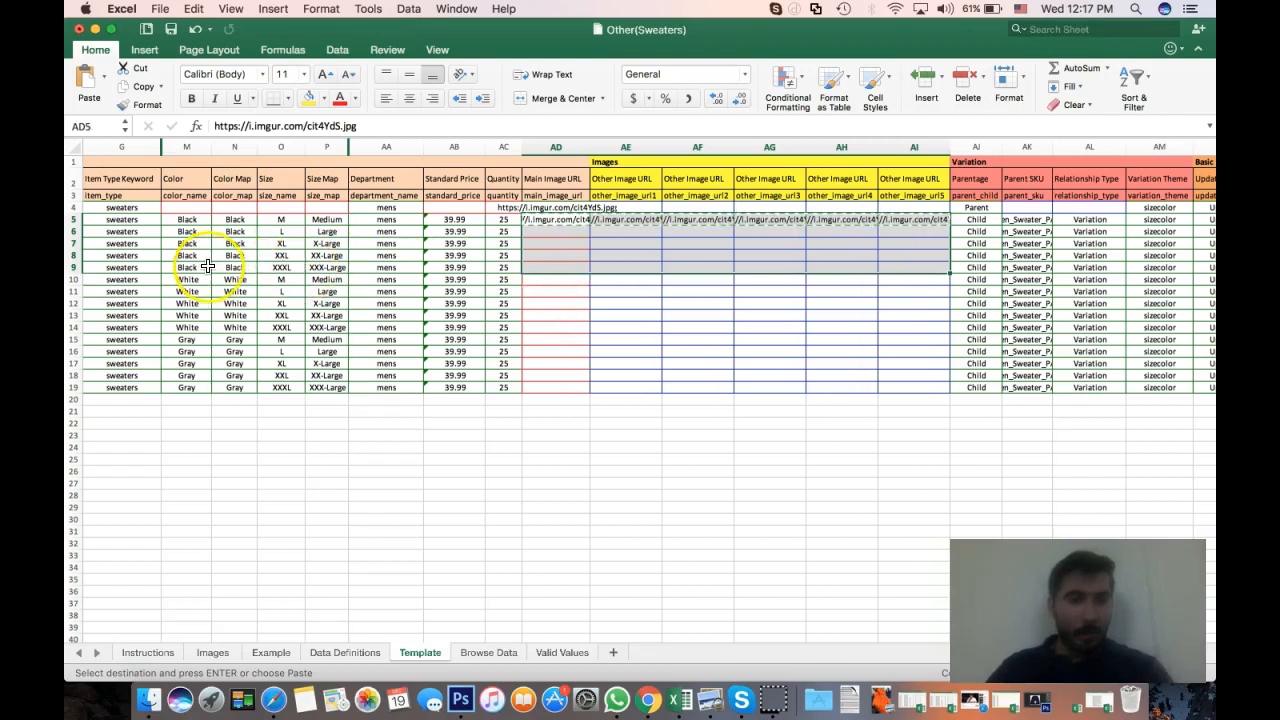
pyautogui.press('super+v')
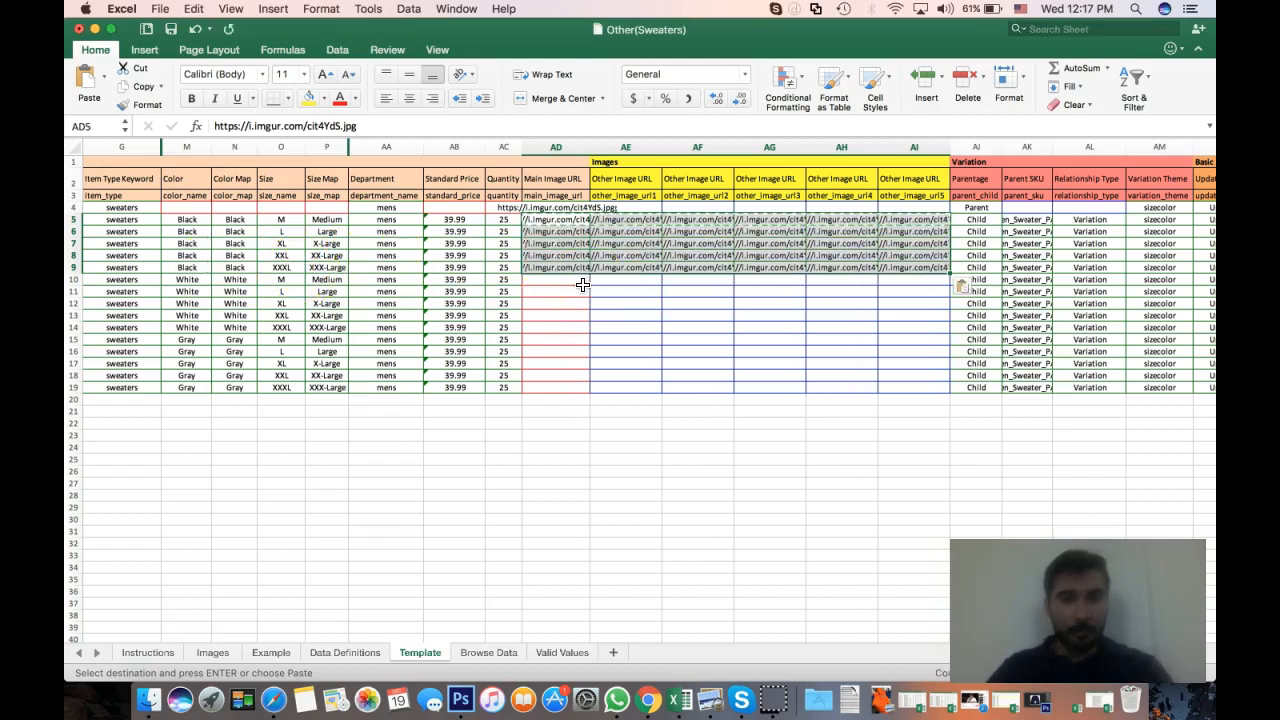
pyautogui.click(566, 283)
pyautogui.hotkey('ctrl', 'Right')
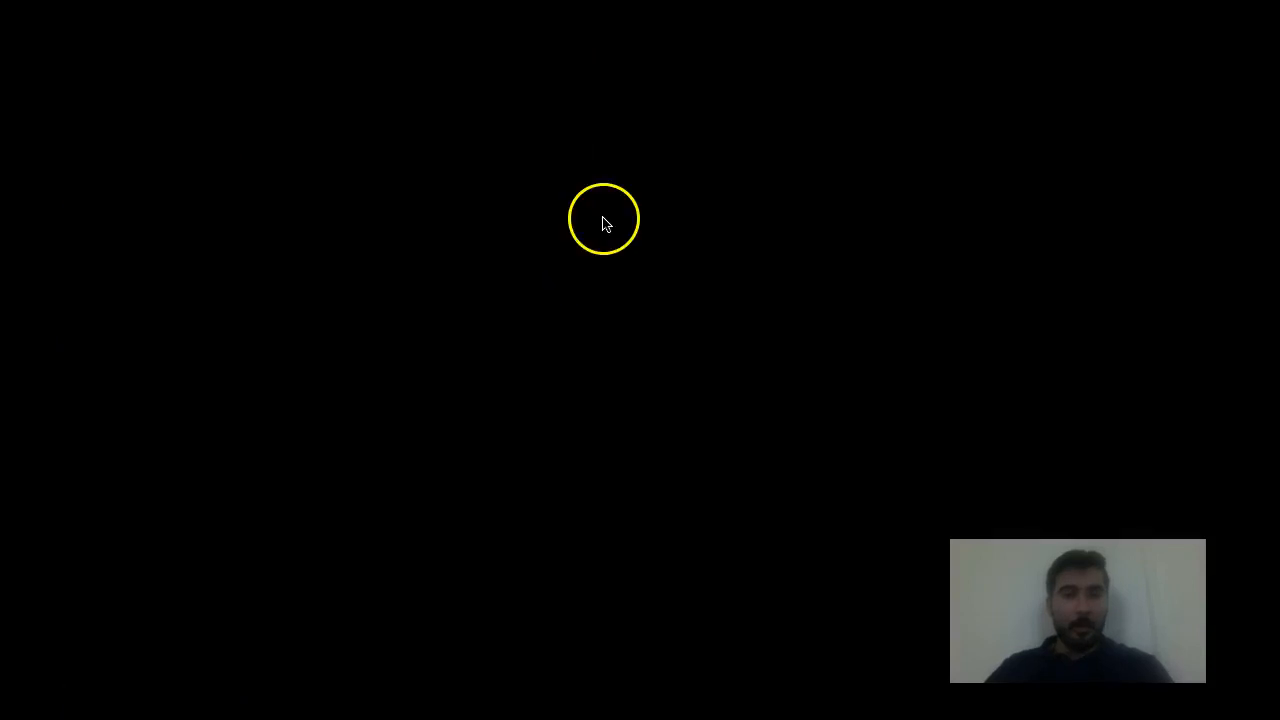
pyautogui.hotkey('ctrl', 'Left')
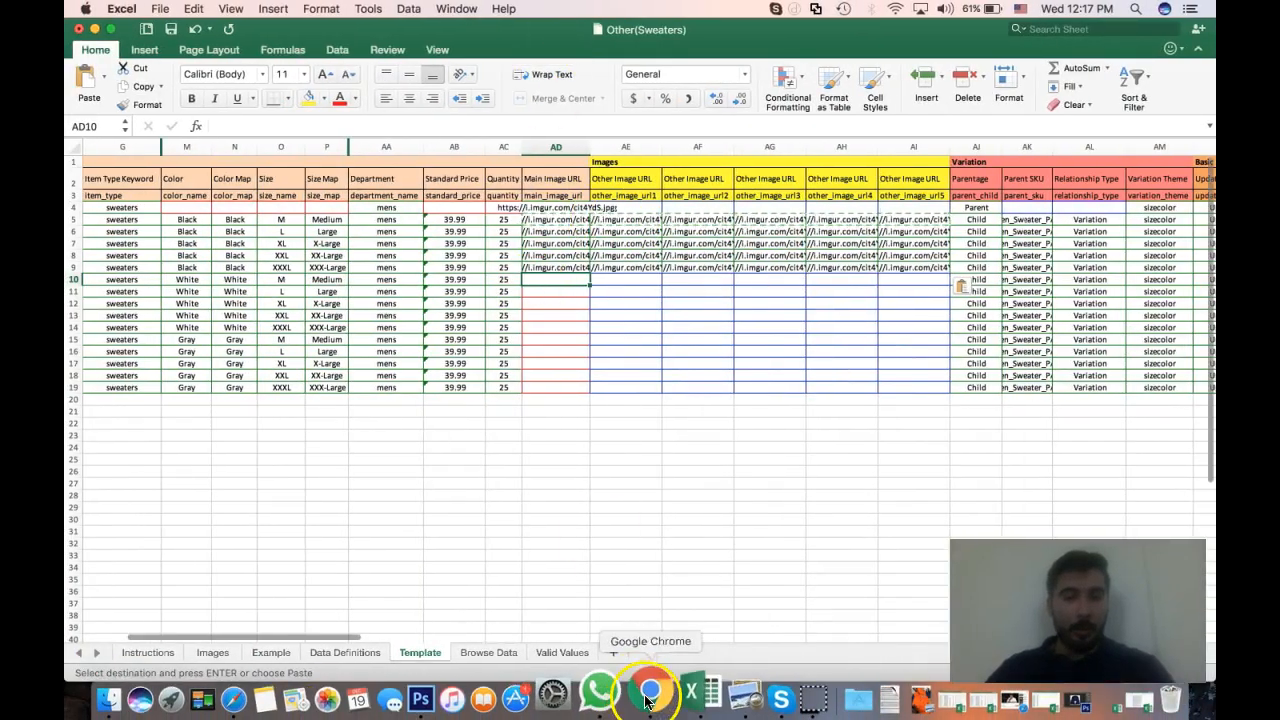
pyautogui.click(648, 700)
pyautogui.click(1015, 128)
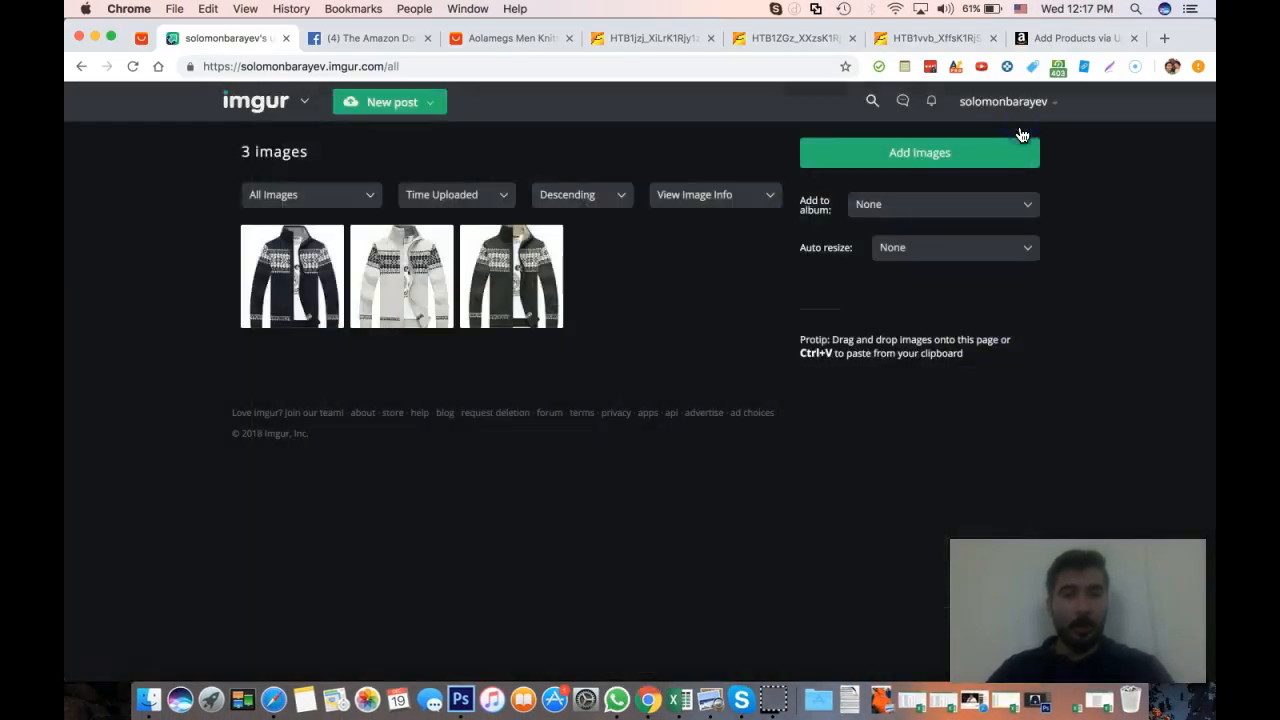
pyautogui.click(401, 268)
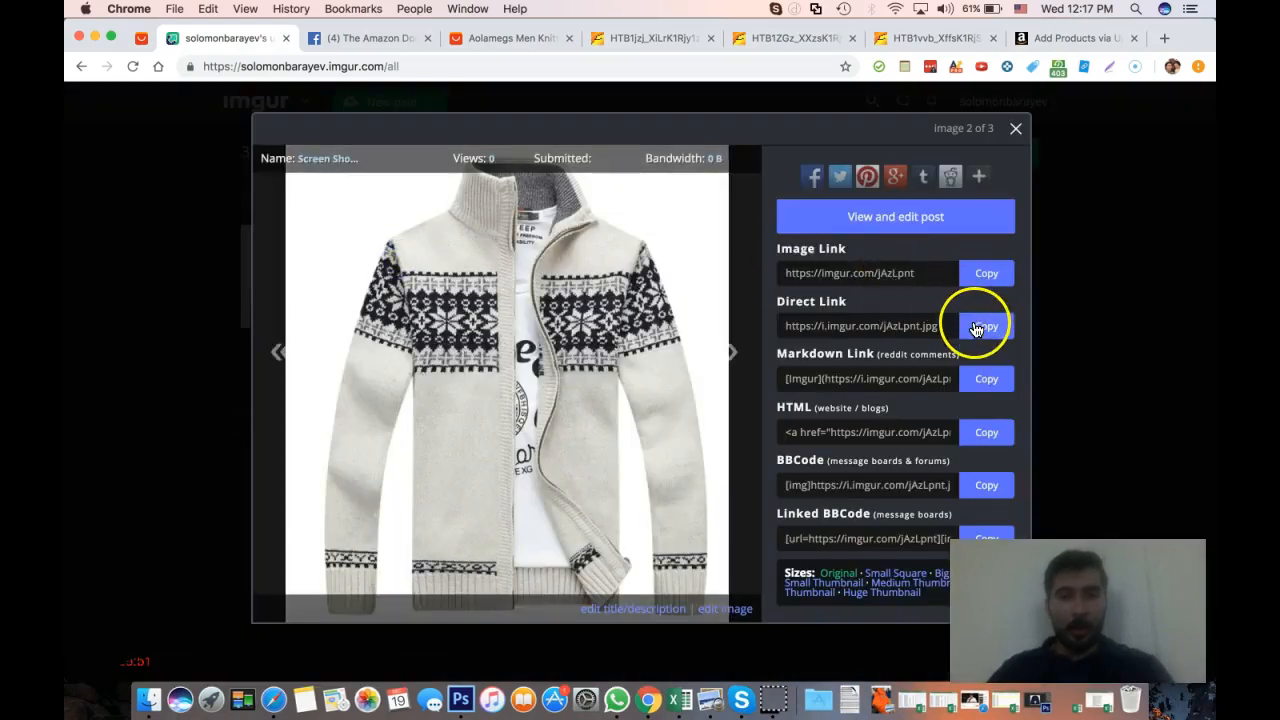
pyautogui.click(679, 700)
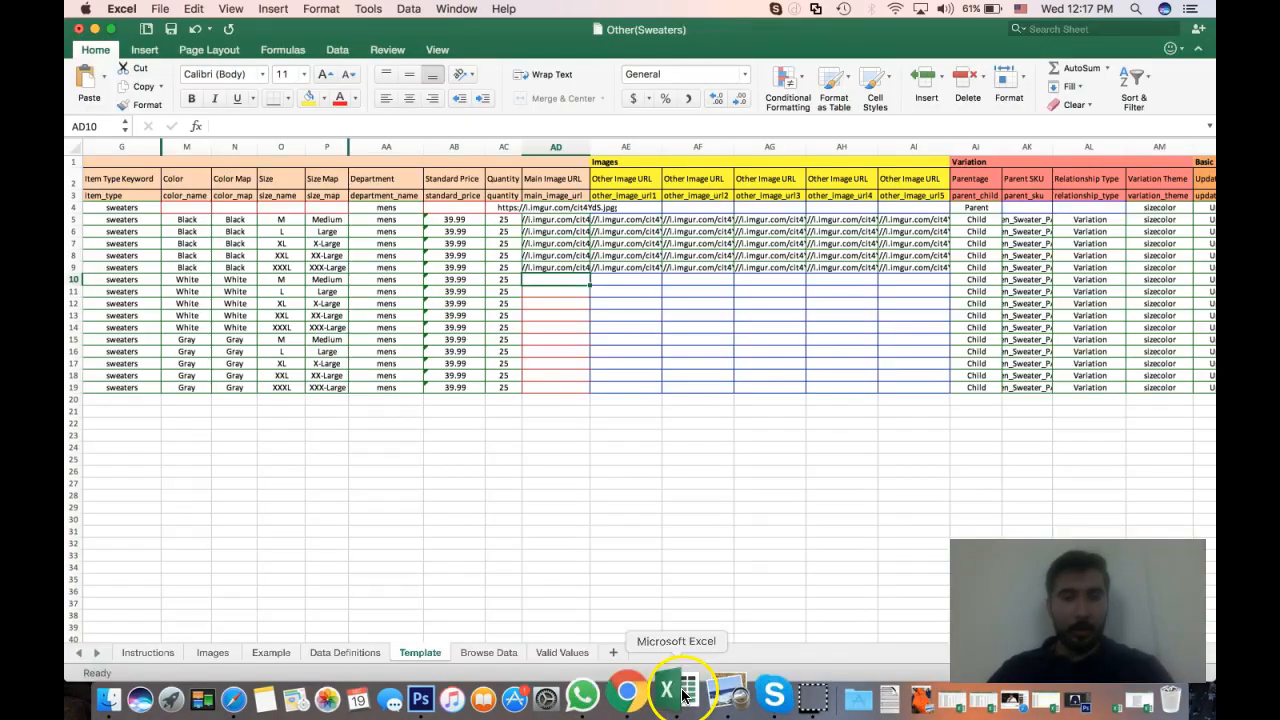
pyautogui.press('super+v')
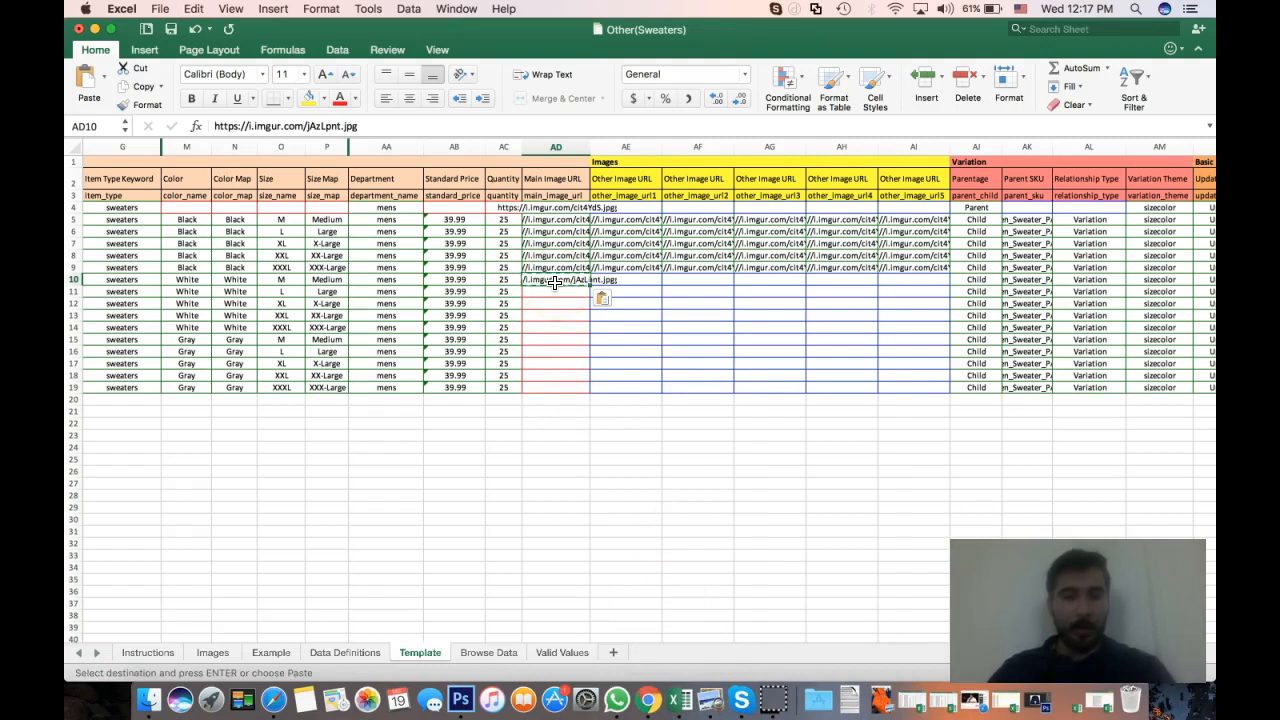
# Copy the AD10 link across row 10's Other Image URL cells and down through row 14 for all white sweaters
pyautogui.hotkey('shift', 'Right')
pyautogui.hotkey('shift', 'Right')
pyautogui.hotkey('shift', 'Right')
pyautogui.press('super+v')
pyautogui.hotkey('shift', 'Down')
pyautogui.hotkey('shift', 'Down')
pyautogui.hotkey('shift', 'Down')
pyautogui.hotkey('shift', 'Down')
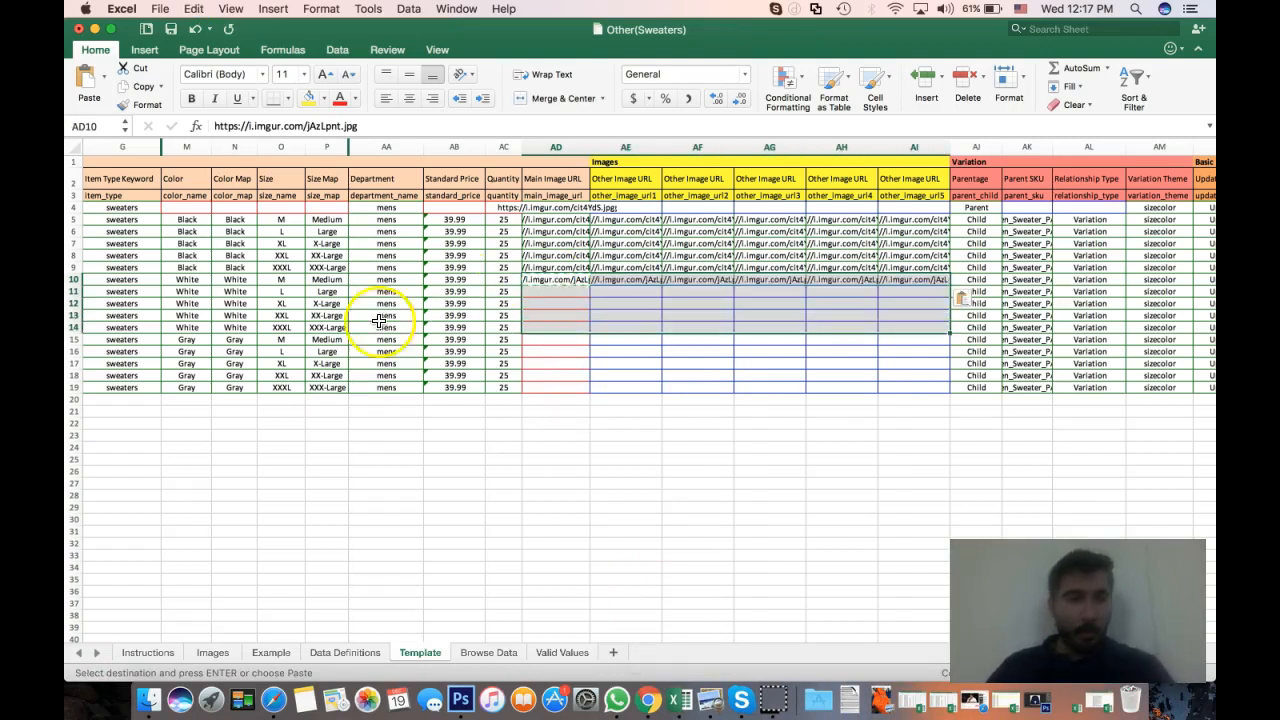
pyautogui.press('super+v')
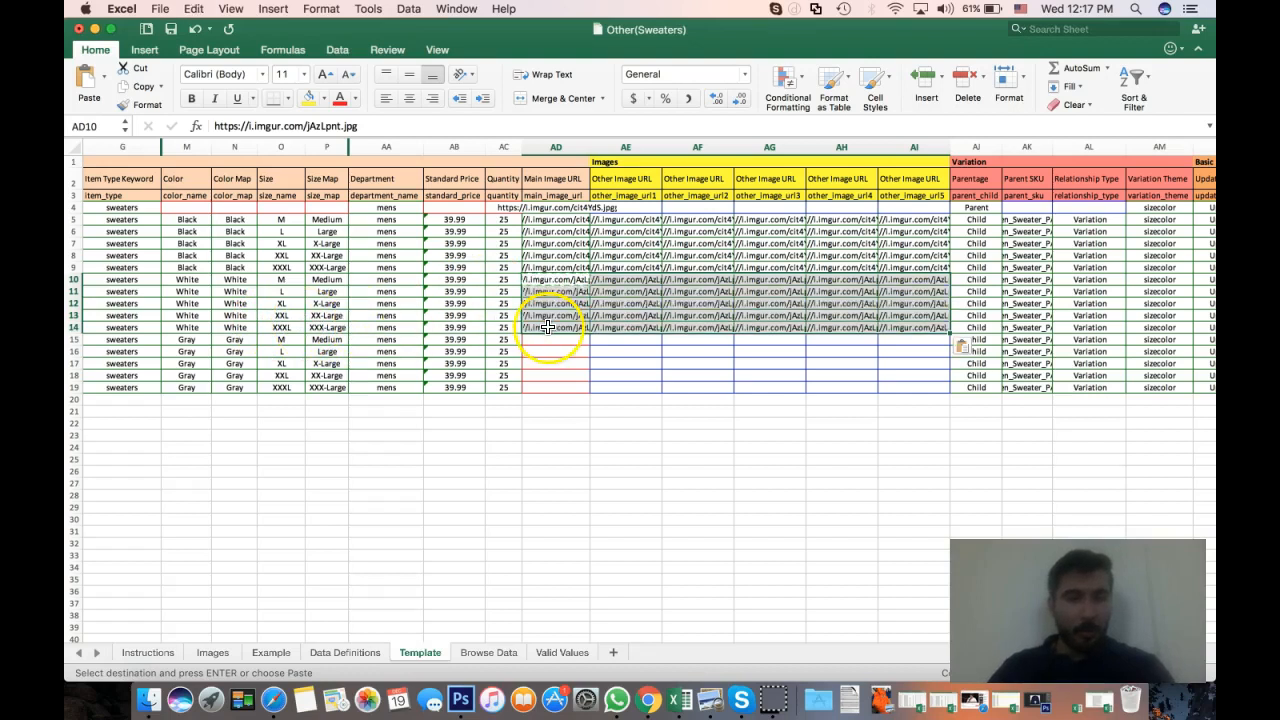
pyautogui.click(648, 700)
pyautogui.click(1016, 128)
pyautogui.click(532, 276)
pyautogui.click(986, 326)
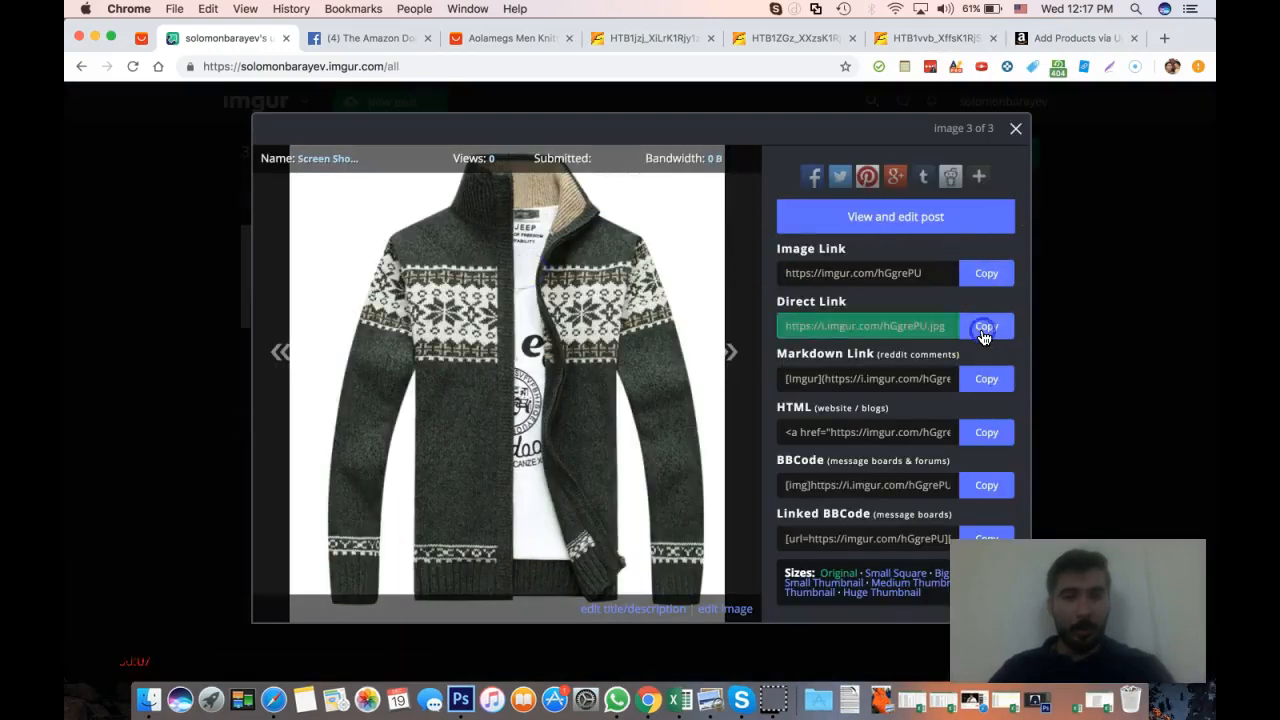
pyautogui.click(680, 700)
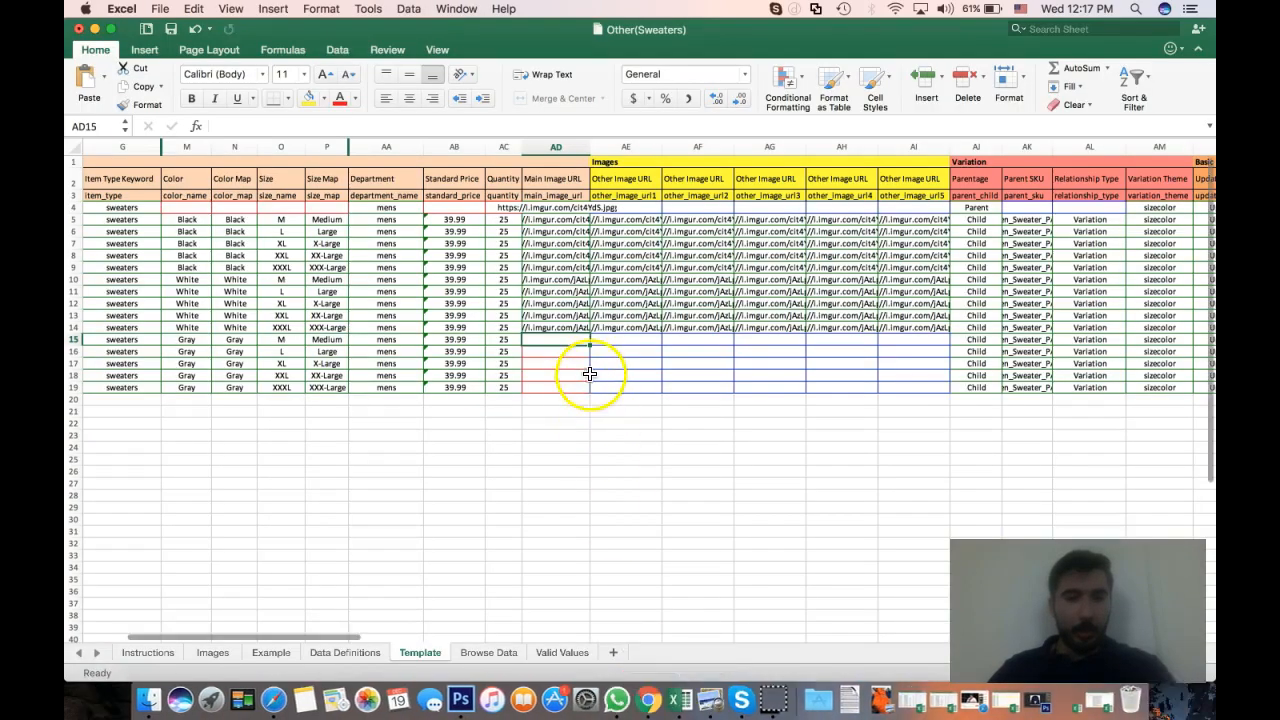
pyautogui.press('cmd+v')
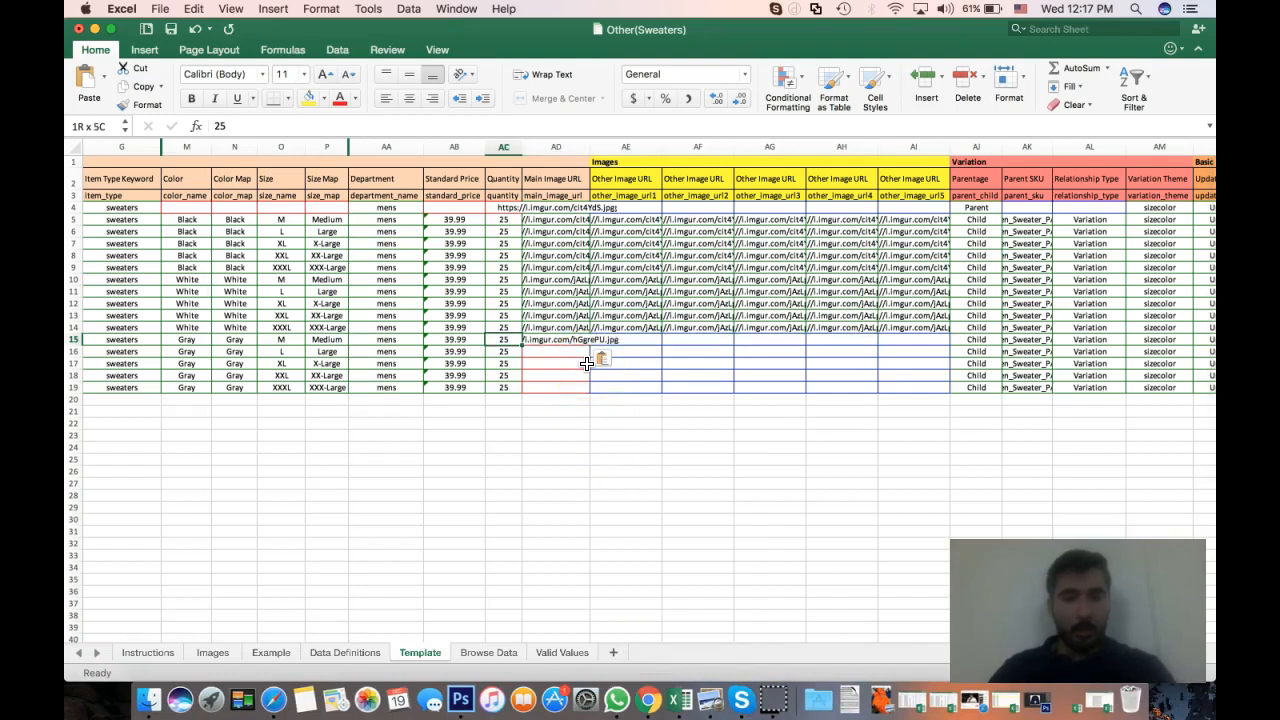
# Copy the link from AD15 into all five Other Image URL cells of row 15
pyautogui.press('cmd+c')
pyautogui.hotkey('shift', 'Right')
pyautogui.hotkey('shift', 'Right')
pyautogui.hotkey('shift', 'Right')
pyautogui.hotkey('shift', 'Right')
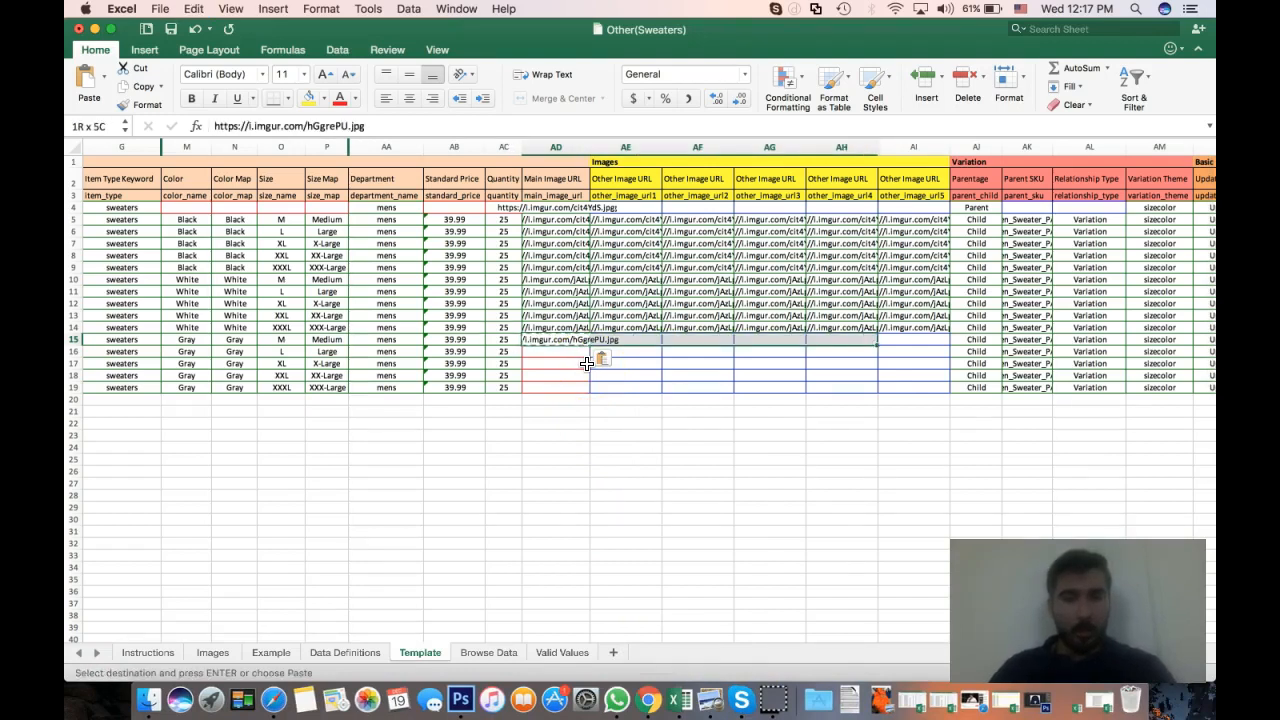
pyautogui.press('cmd+v')
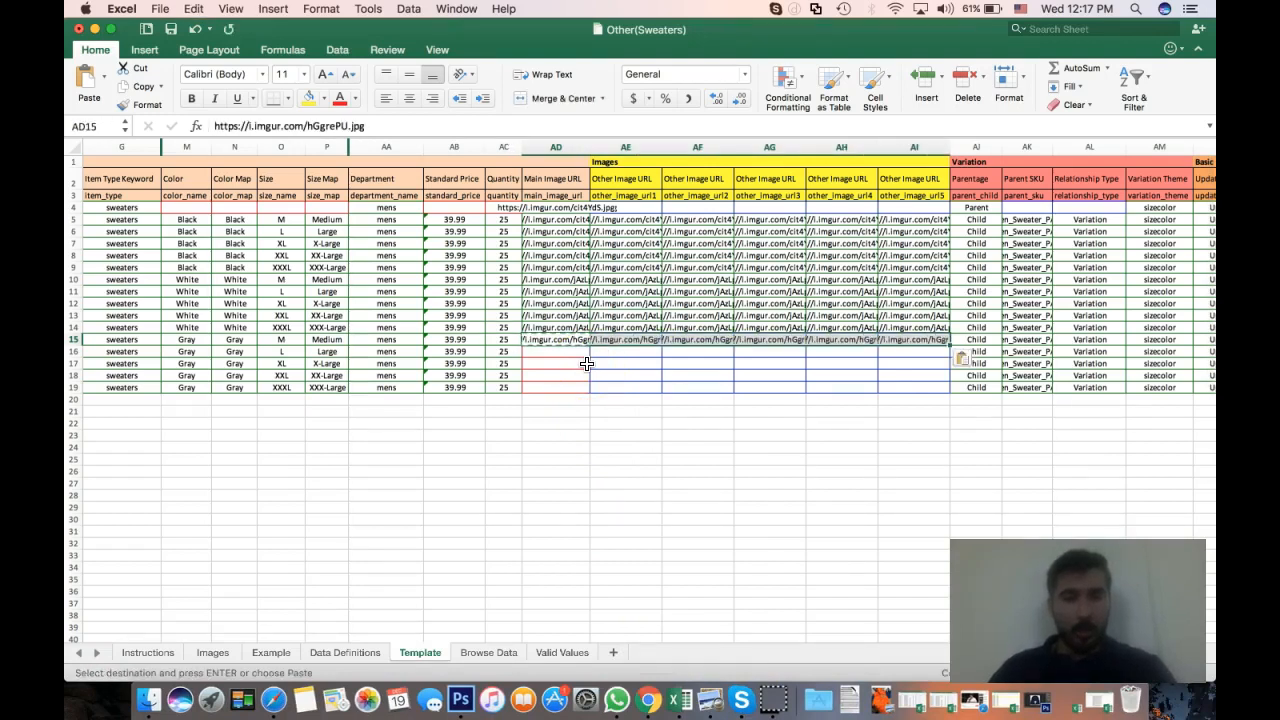
# Fill the main and other image URL cells of rows 16 to 19 with the gray sweater link
pyautogui.hotkey('shift', 'Down')
pyautogui.hotkey('shift', 'Down')
pyautogui.hotkey('shift', 'Down')
pyautogui.hotkey('shift', 'Down')
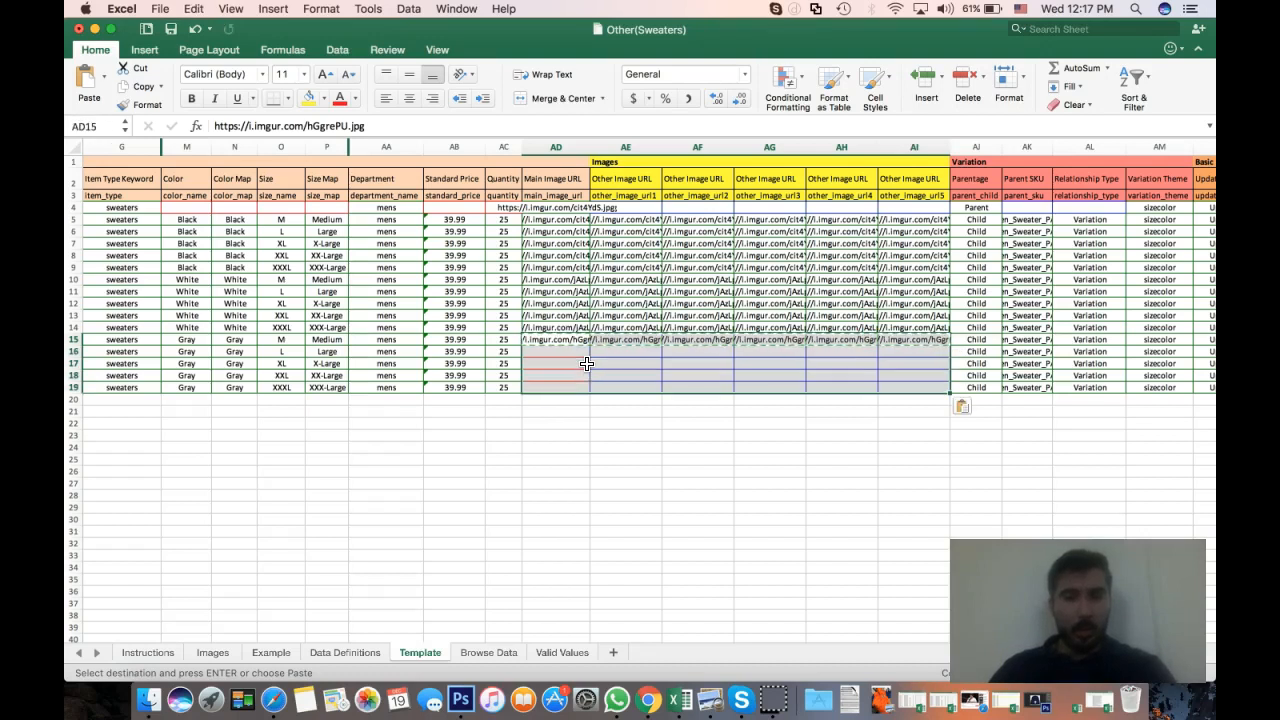
pyautogui.press('super+v')
# Copy row 5's six black sweater image links into the parent row's image URL cells, AD4 to AI4
pyautogui.click(575, 220)
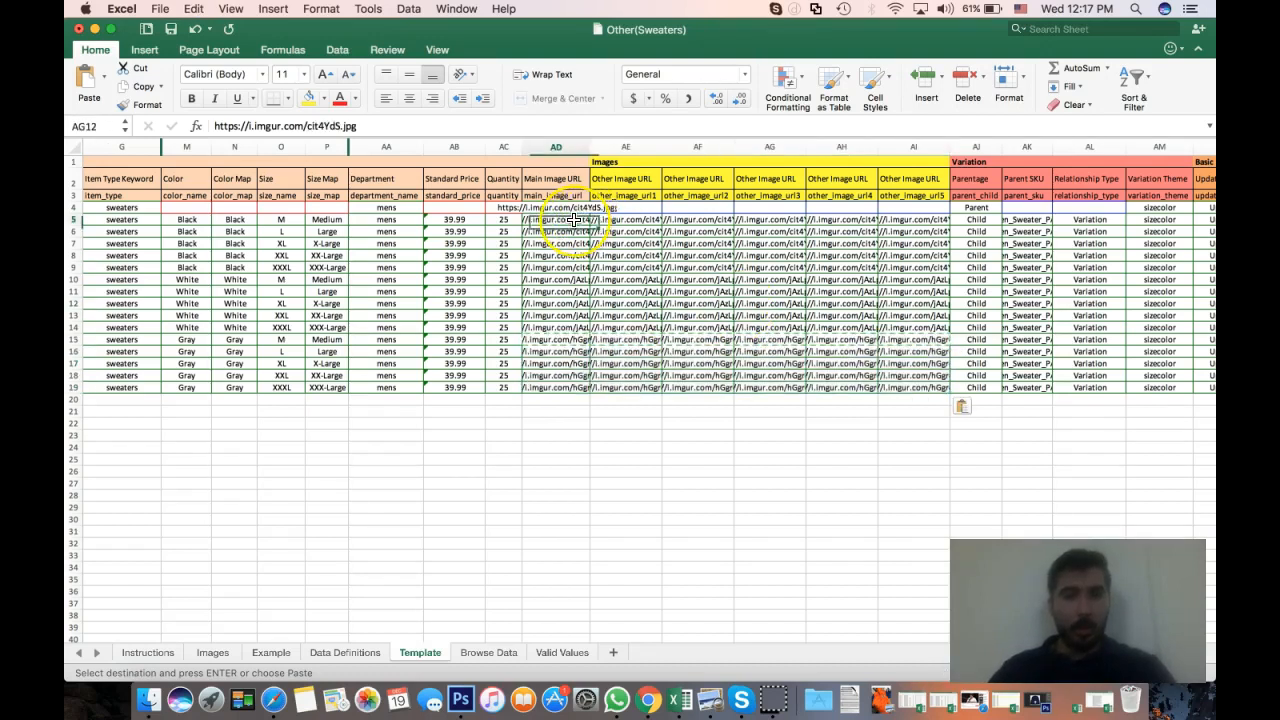
pyautogui.hotkey('shift', 'Right')
pyautogui.hotkey('shift', 'Right')
pyautogui.hotkey('shift', 'Right')
pyautogui.hotkey('shift', 'Right')
pyautogui.hotkey('shift', 'Right')
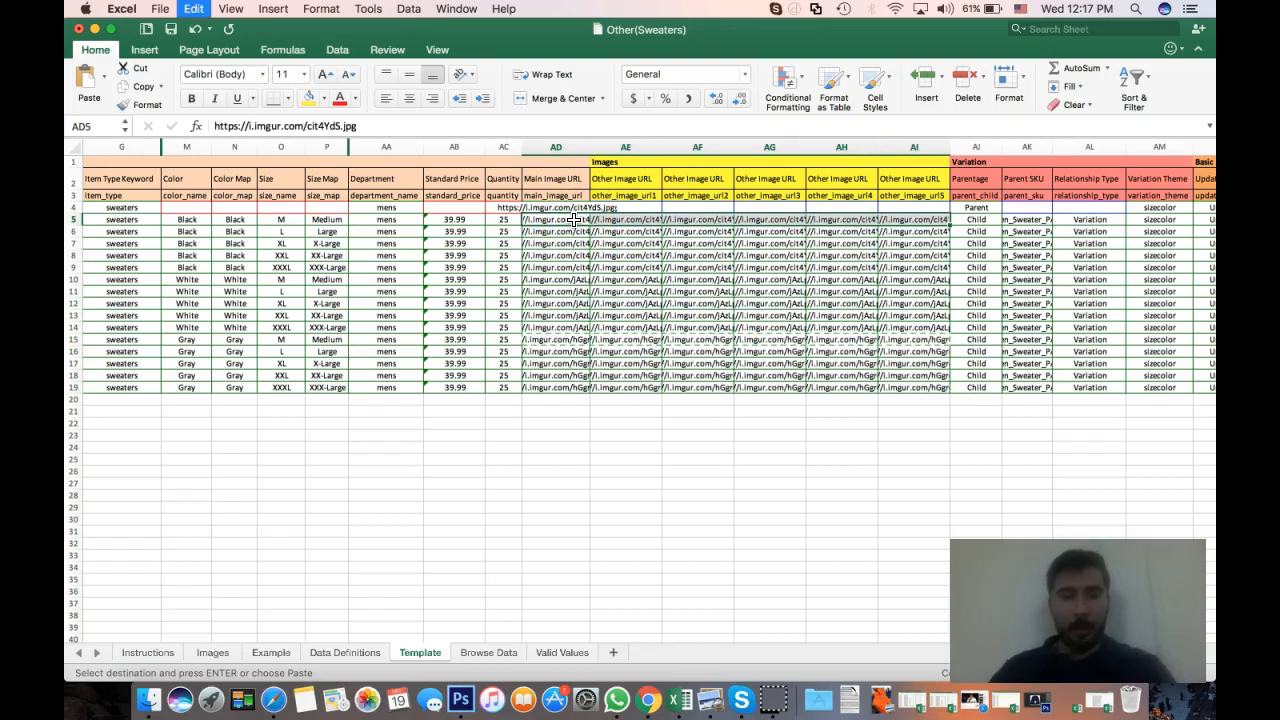
pyautogui.click(586, 207)
pyautogui.press('super+v')
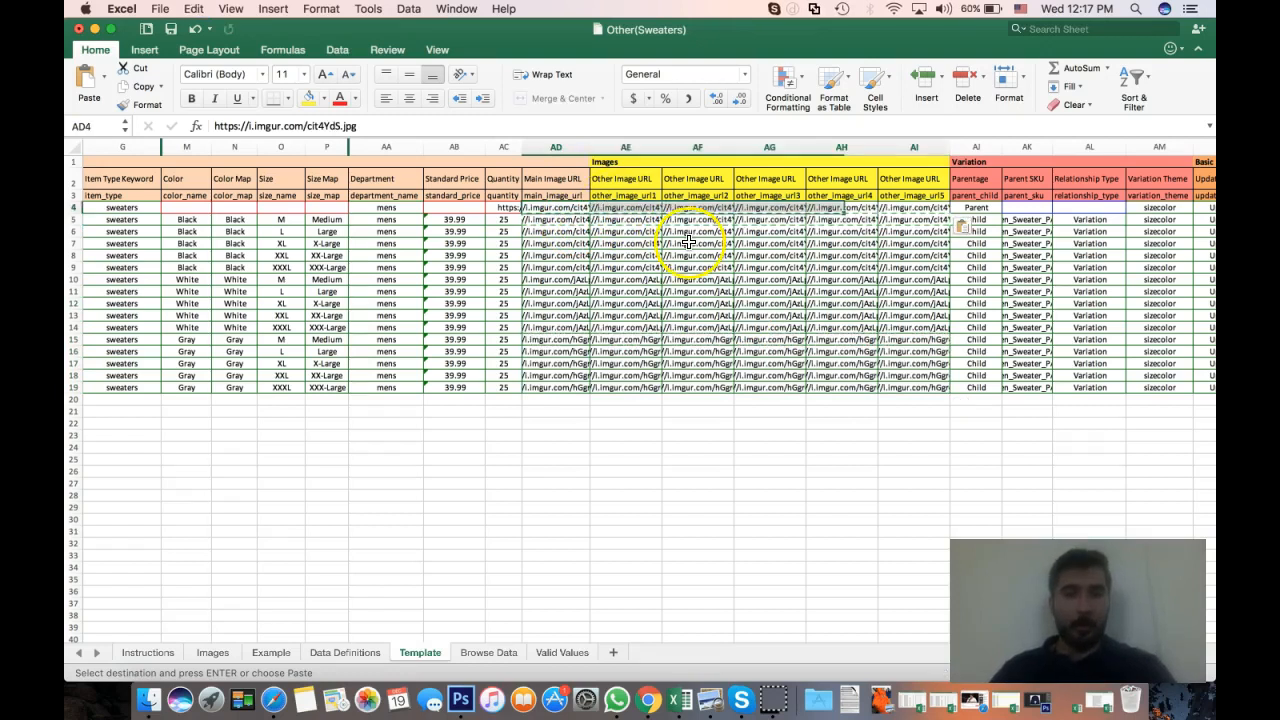
pyautogui.click(698, 278)
pyautogui.click(704, 422)
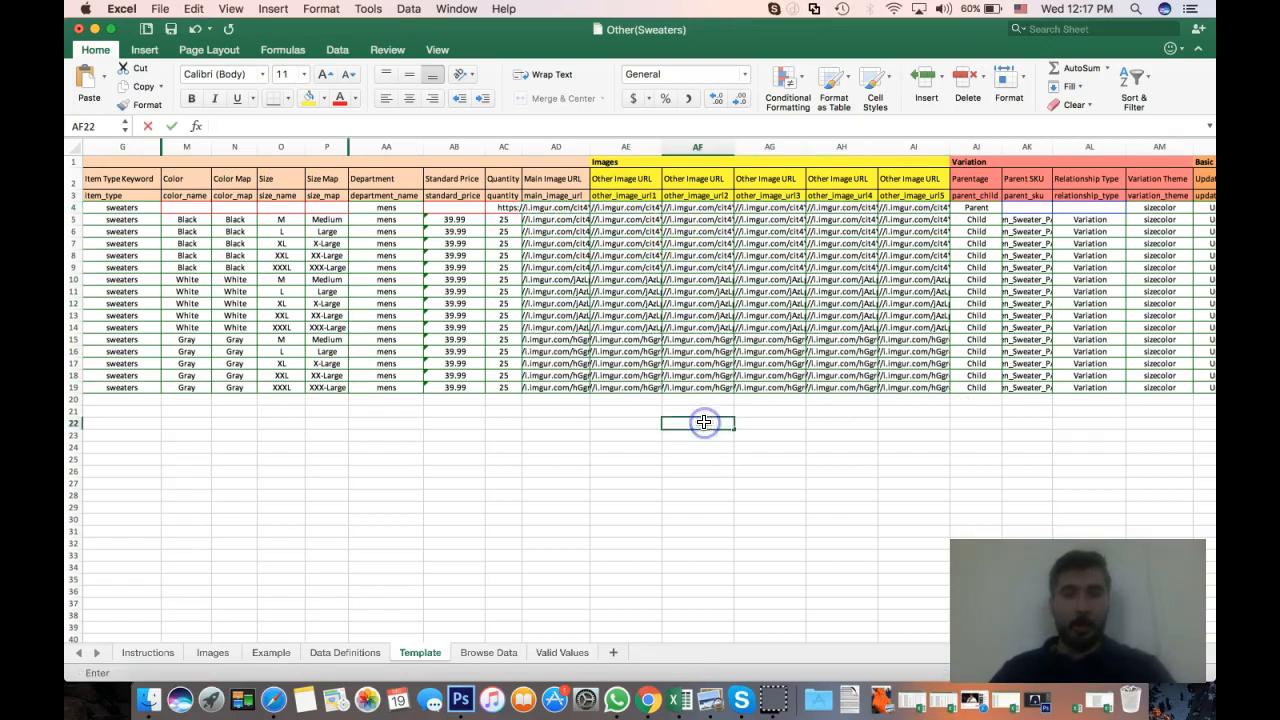
# Review the filled image and variation columns, then the rest of the template from Product Type to the Dimensions section
pyautogui.click(604, 436)
pyautogui.hscroll(2, 694, 395)
pyautogui.hscroll(-5, 694, 395)
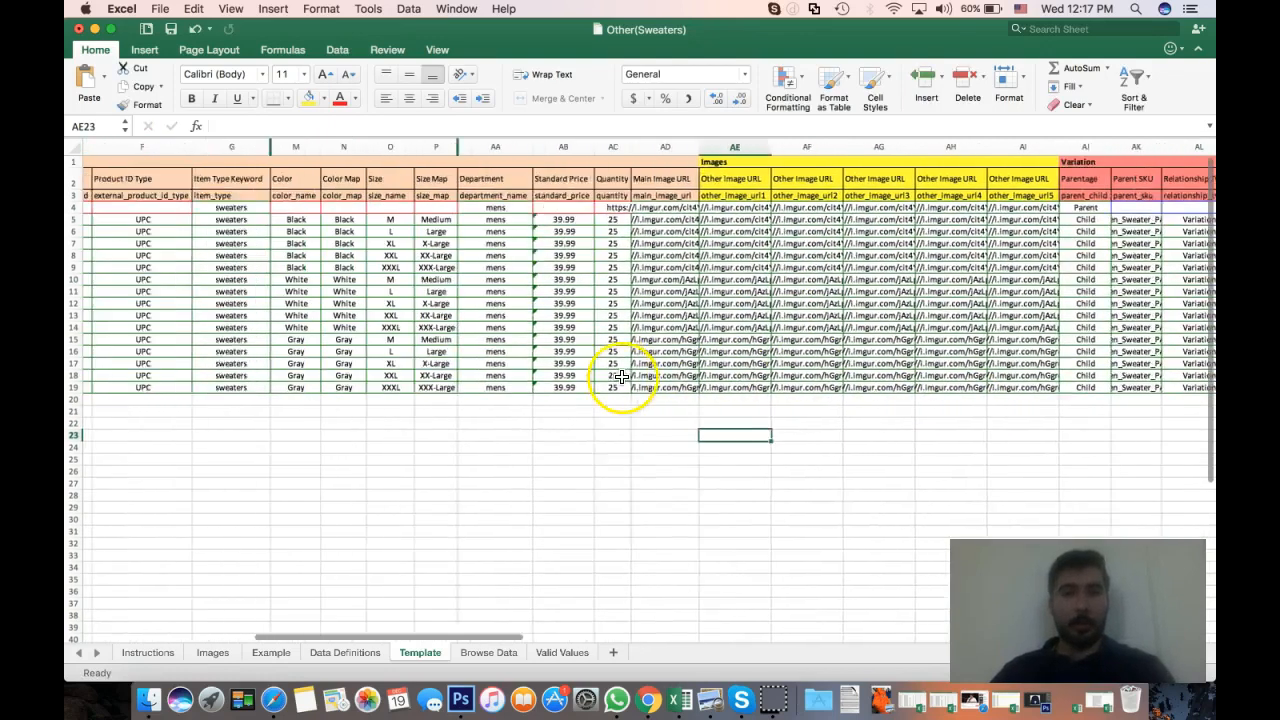
pyautogui.hscroll(4, 665, 284)
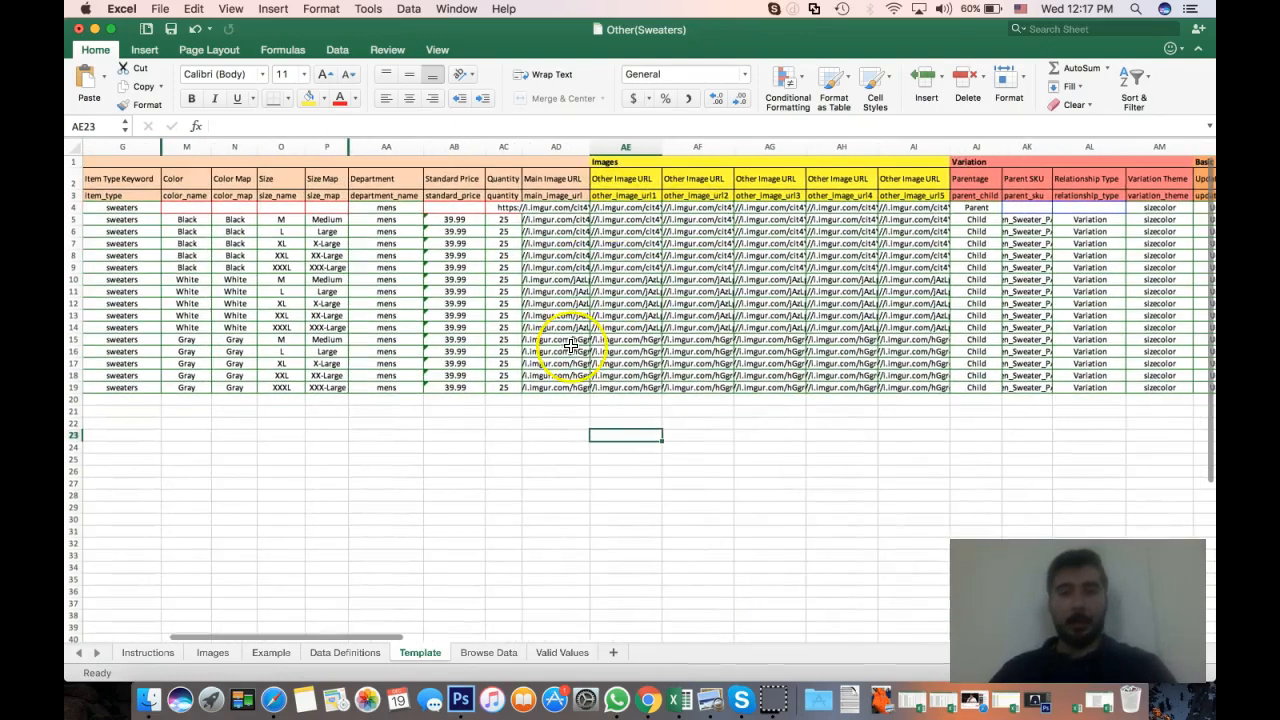
pyautogui.hscroll(-1, 572, 295)
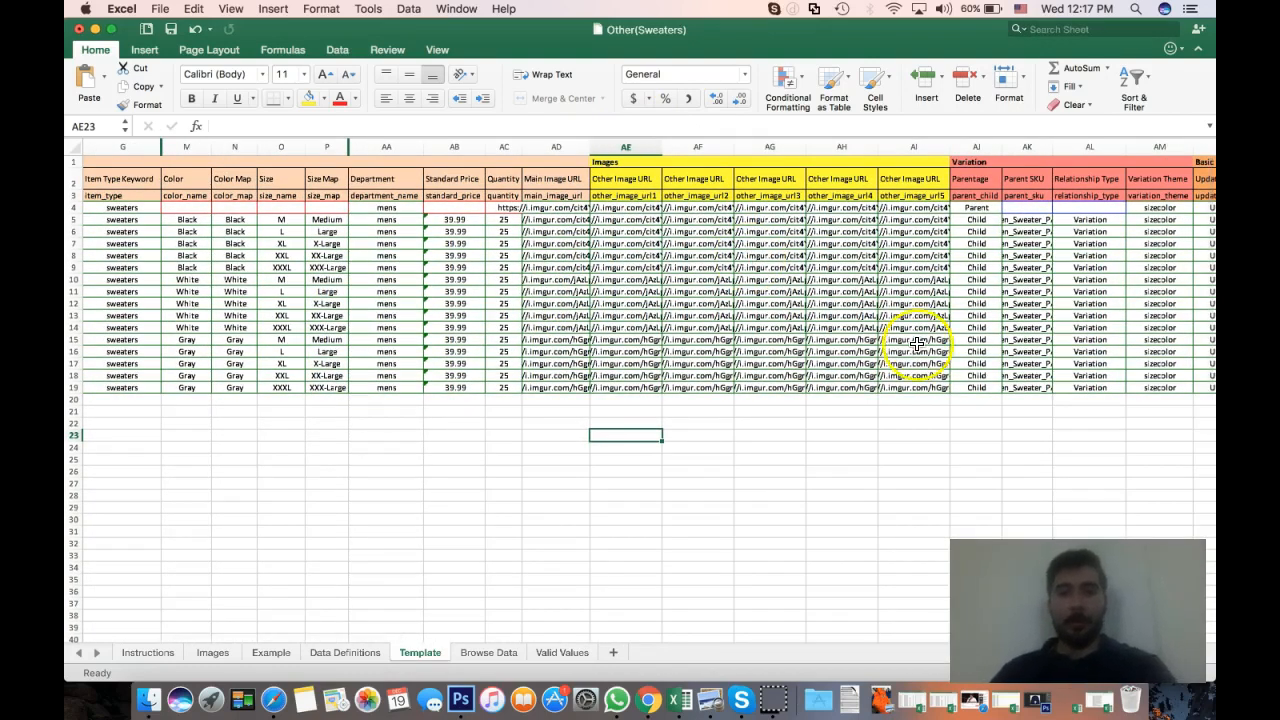
pyautogui.hscroll(5, 917, 343)
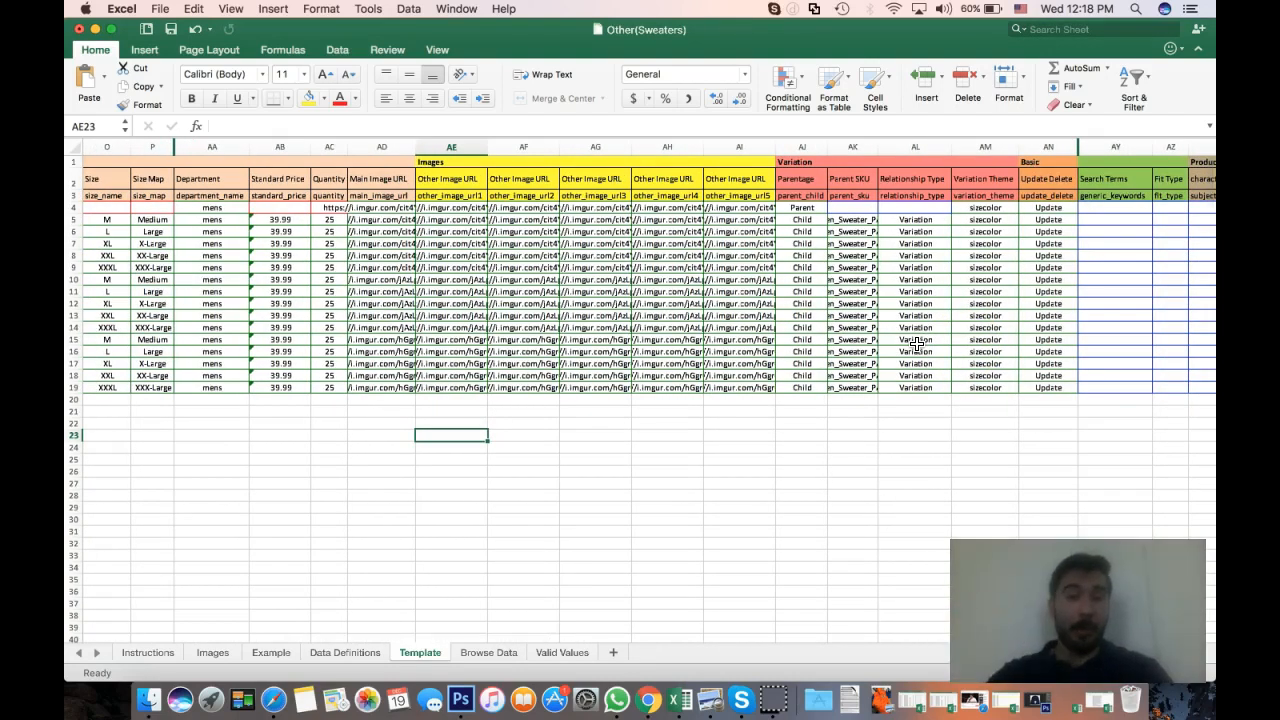
pyautogui.hscroll(1, 1013, 290)
pyautogui.hscroll(2, 1013, 290)
pyautogui.hscroll(-15, 857, 323)
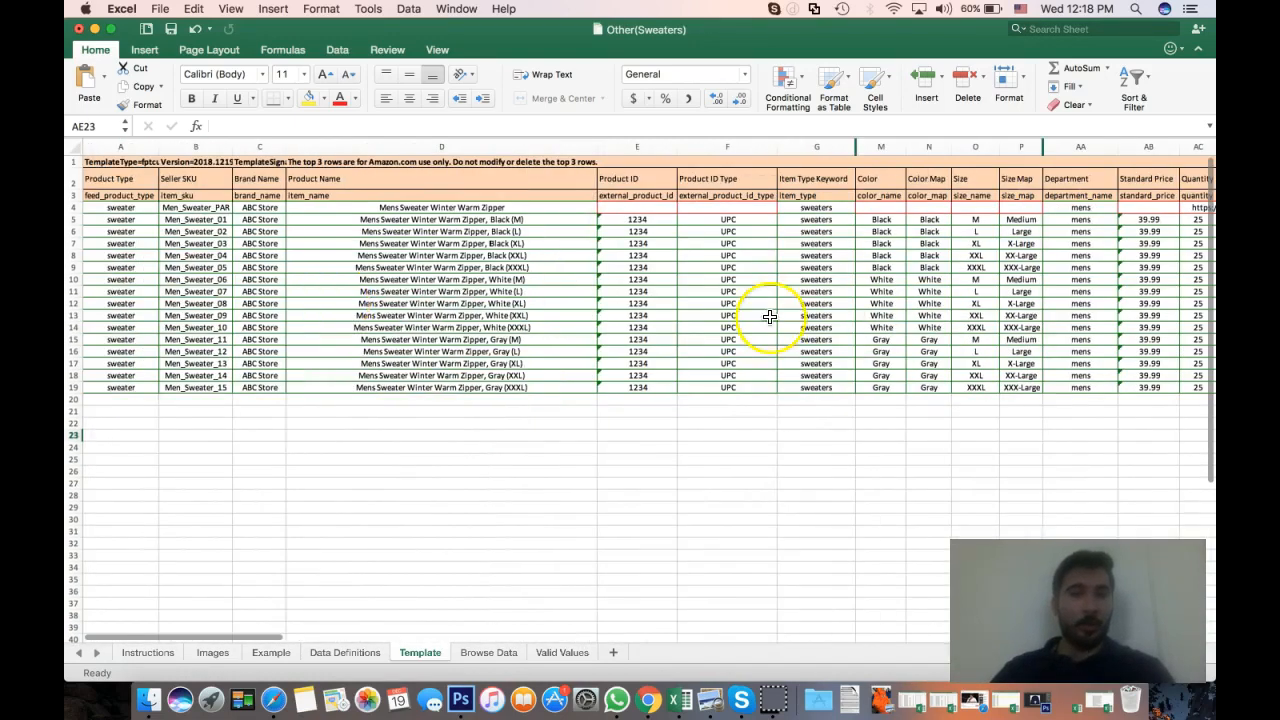
pyautogui.hscroll(20, 769, 317)
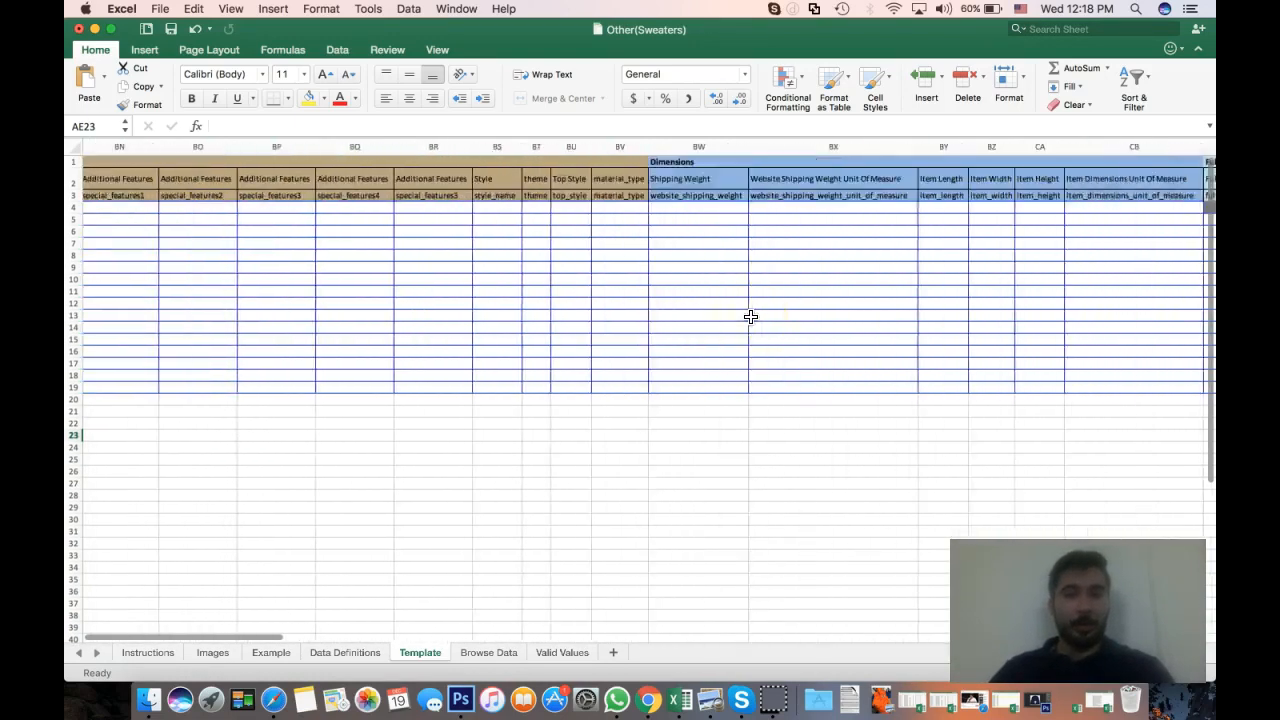
pyautogui.hscroll(-20, 751, 317)
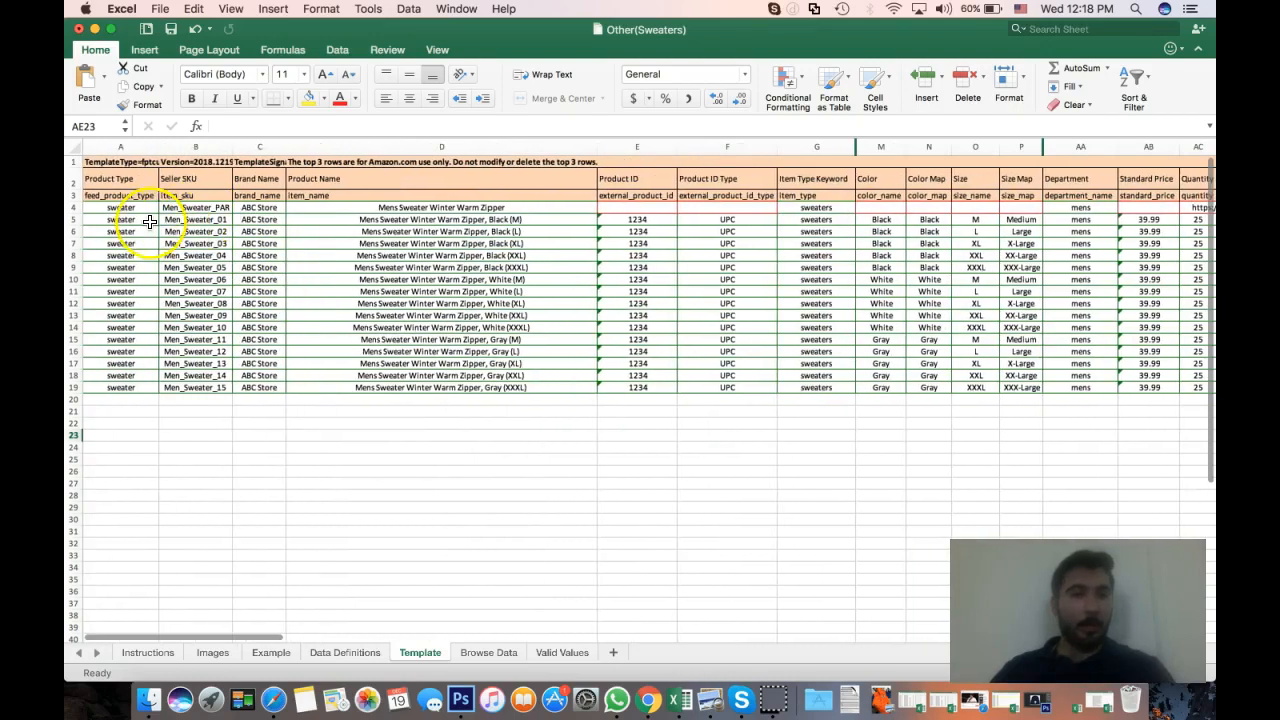
# Examine the Product Type, Seller SKU, Product ID and Product ID Type entries of the parent and child rows
pyautogui.click(126, 207)
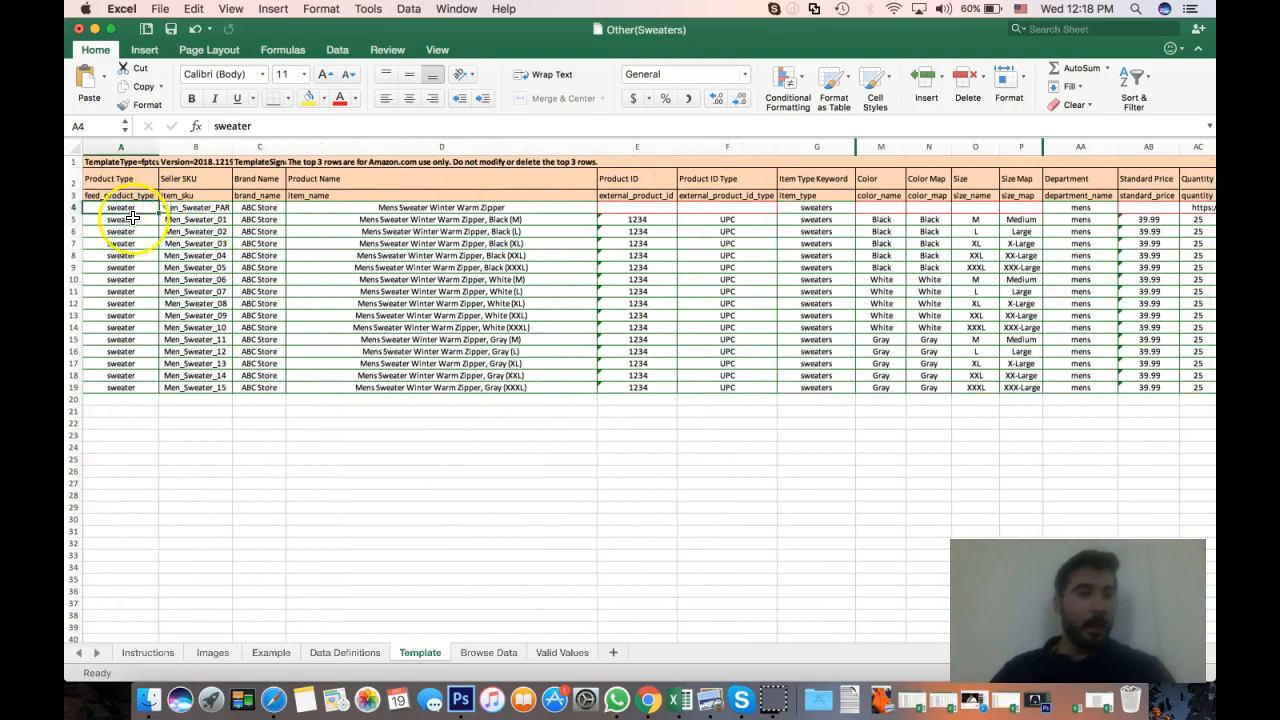
pyautogui.hscroll(5, 568, 249)
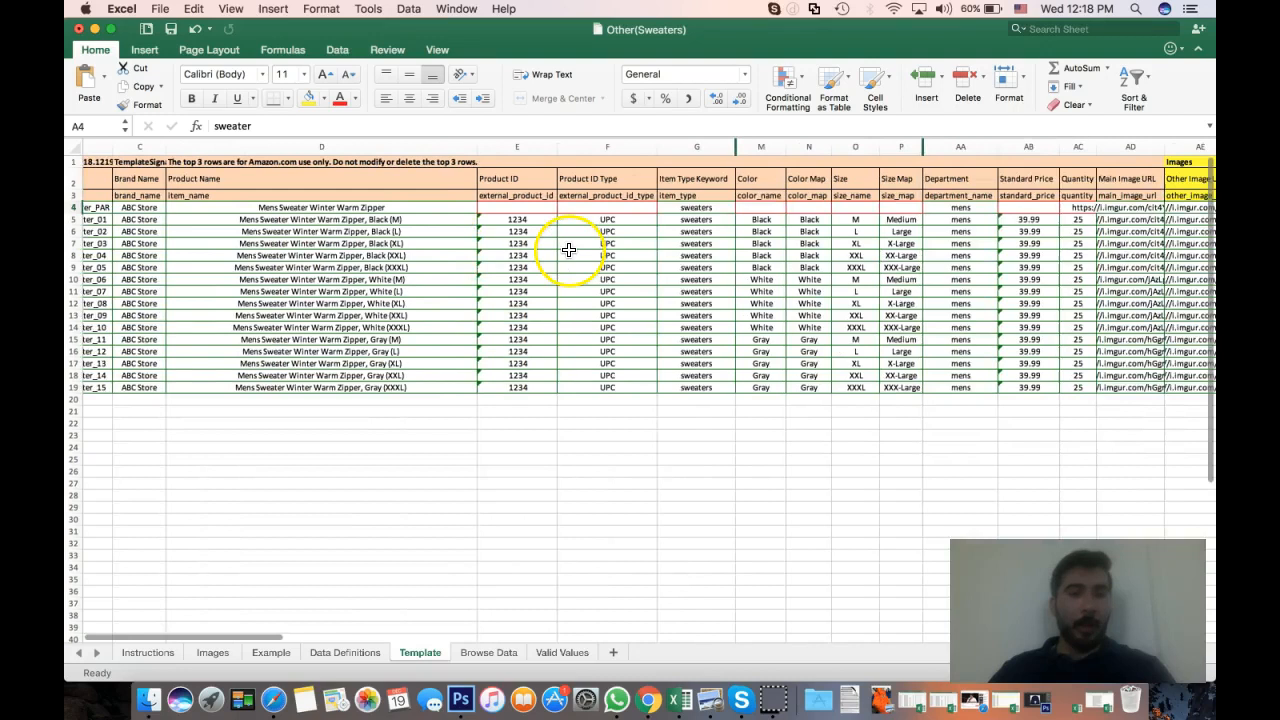
pyautogui.hscroll(-5, 678, 237)
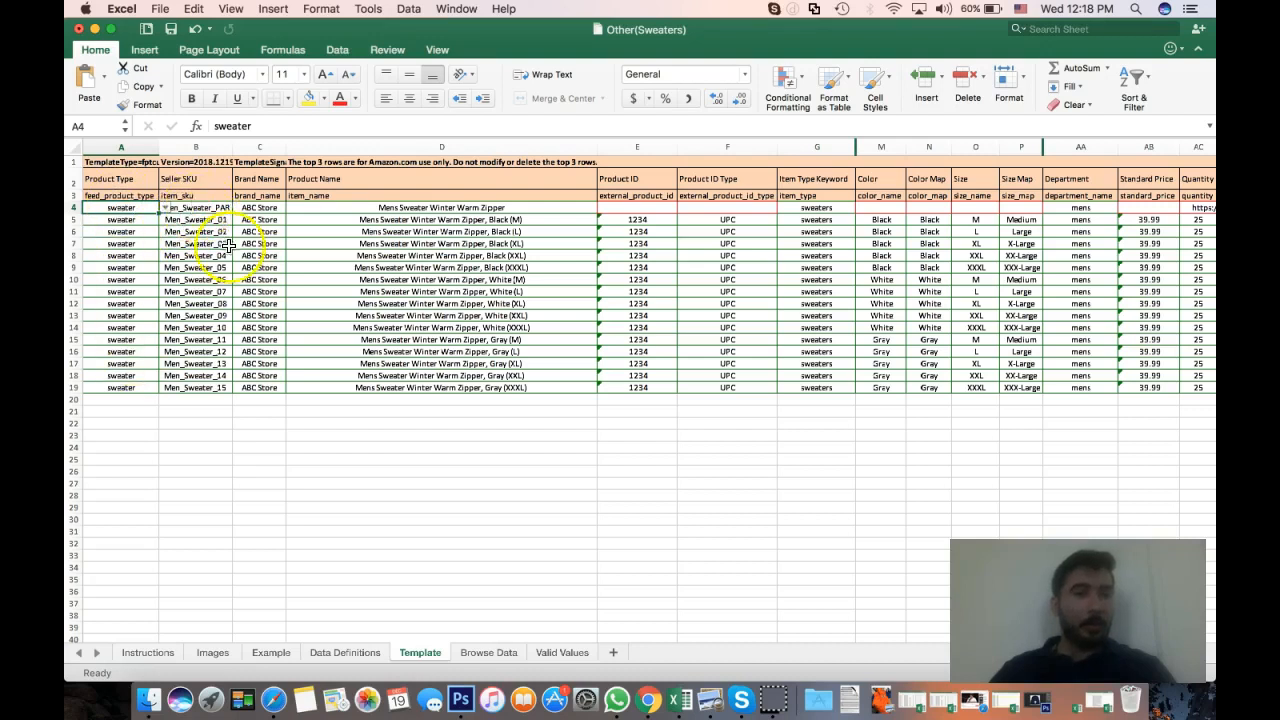
pyautogui.click(220, 222)
pyautogui.click(212, 242)
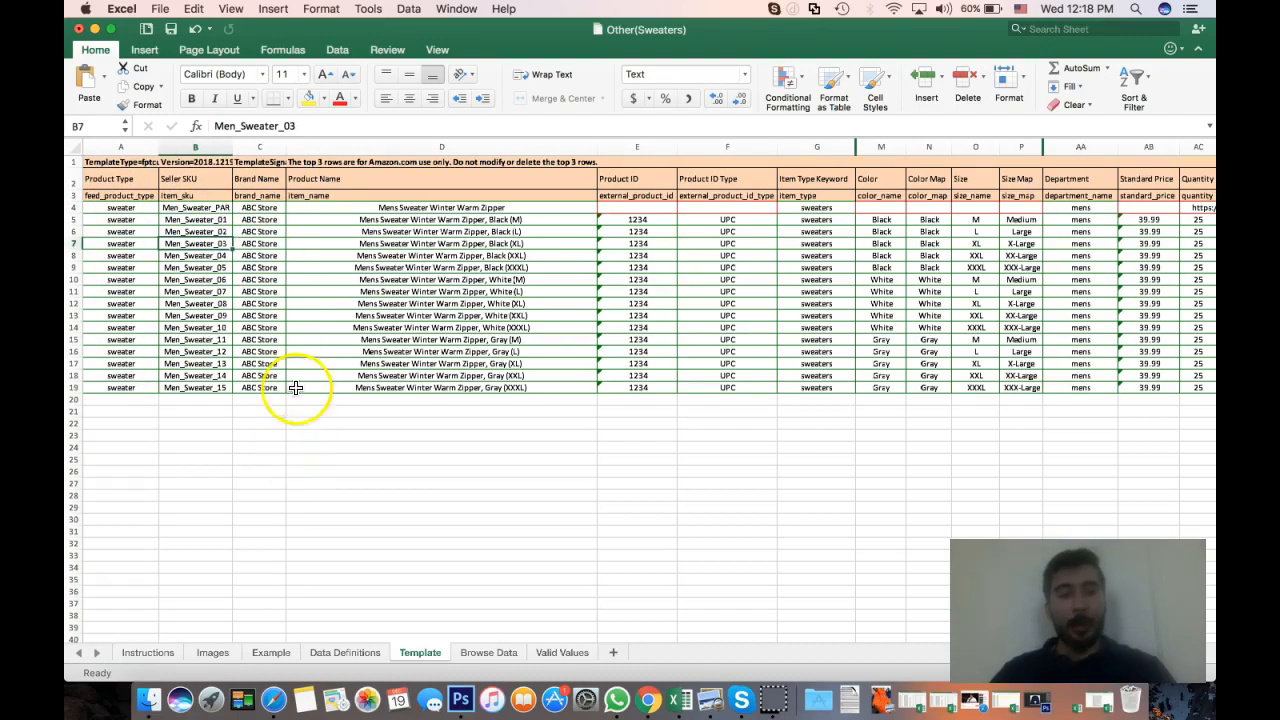
pyautogui.hscroll(1, 448, 232)
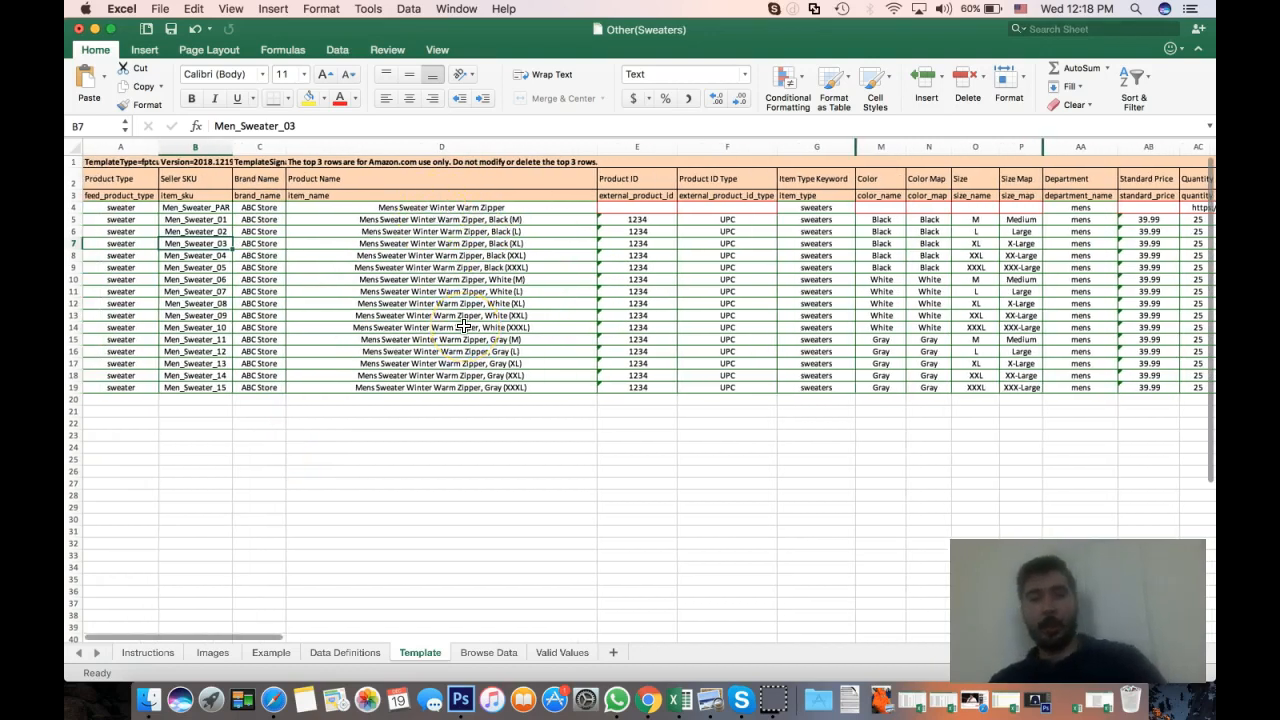
pyautogui.hscroll(2, 480, 250)
pyautogui.hscroll(1, 416, 235)
pyautogui.click(572, 220)
pyautogui.click(613, 228)
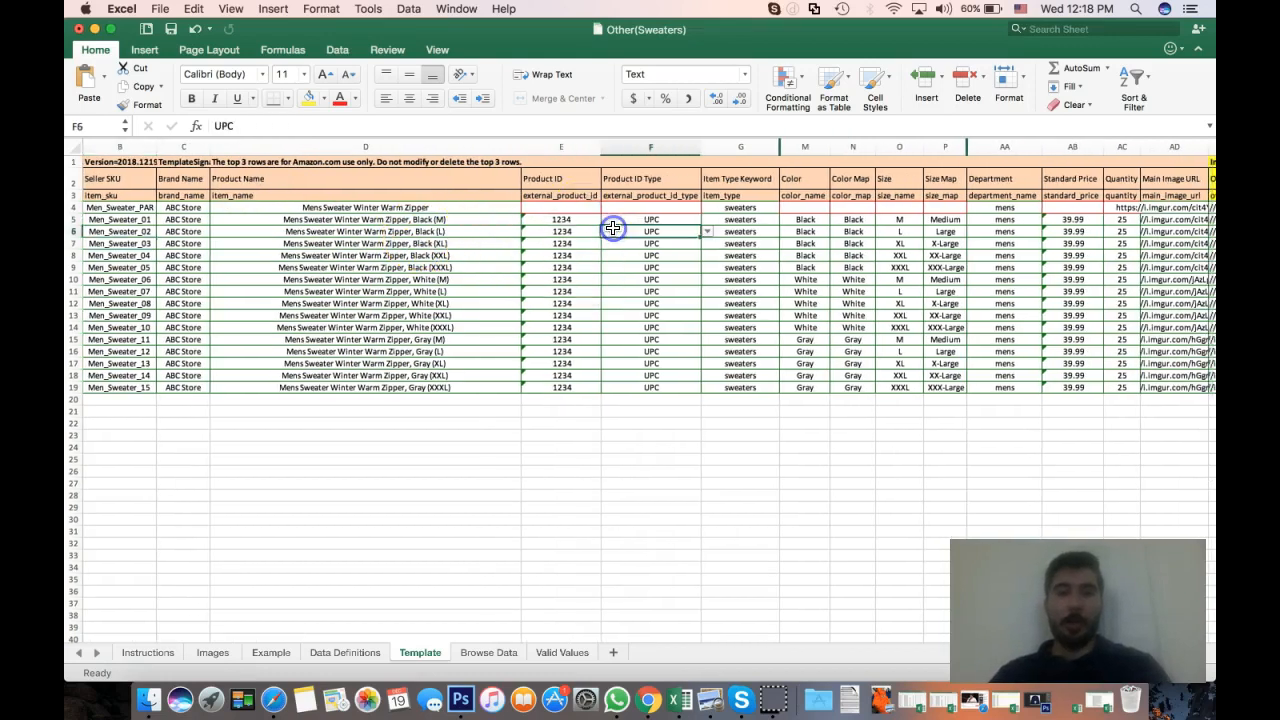
# Examine the Product ID and Product ID Type entries of the child rows and the Item Type Keyword column from the parent row down
pyautogui.click(582, 219)
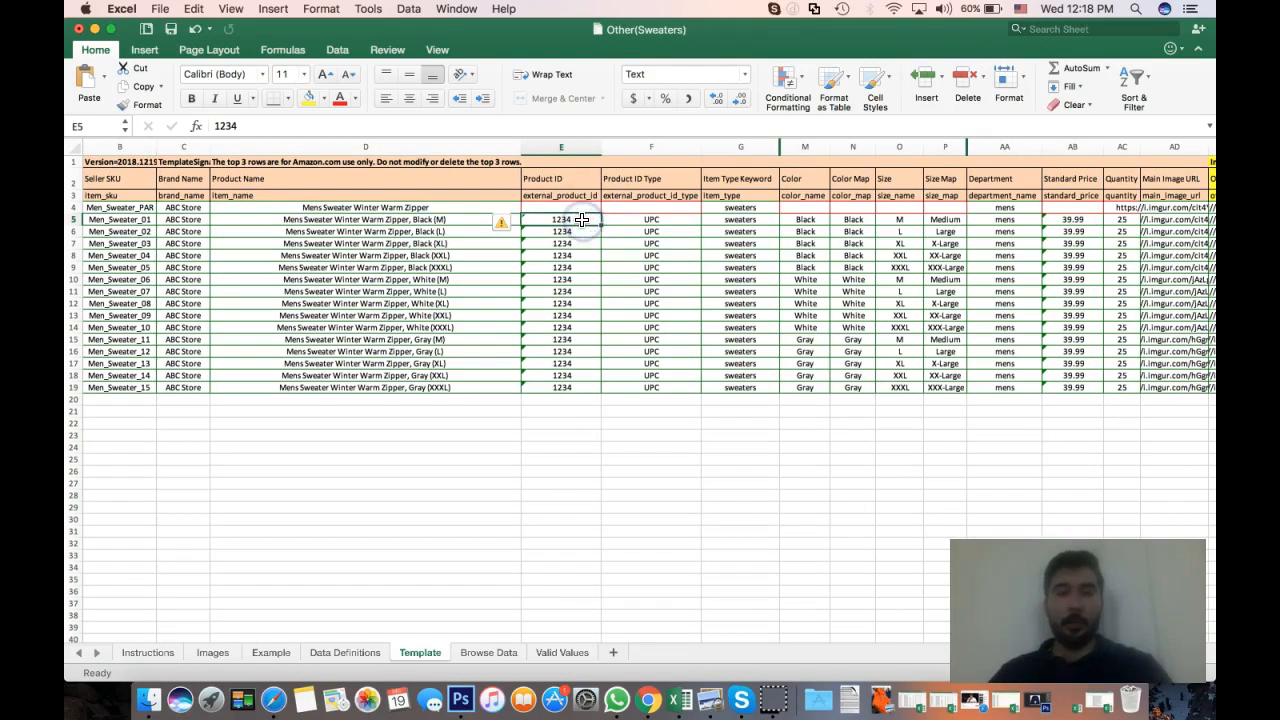
pyautogui.press('Right')
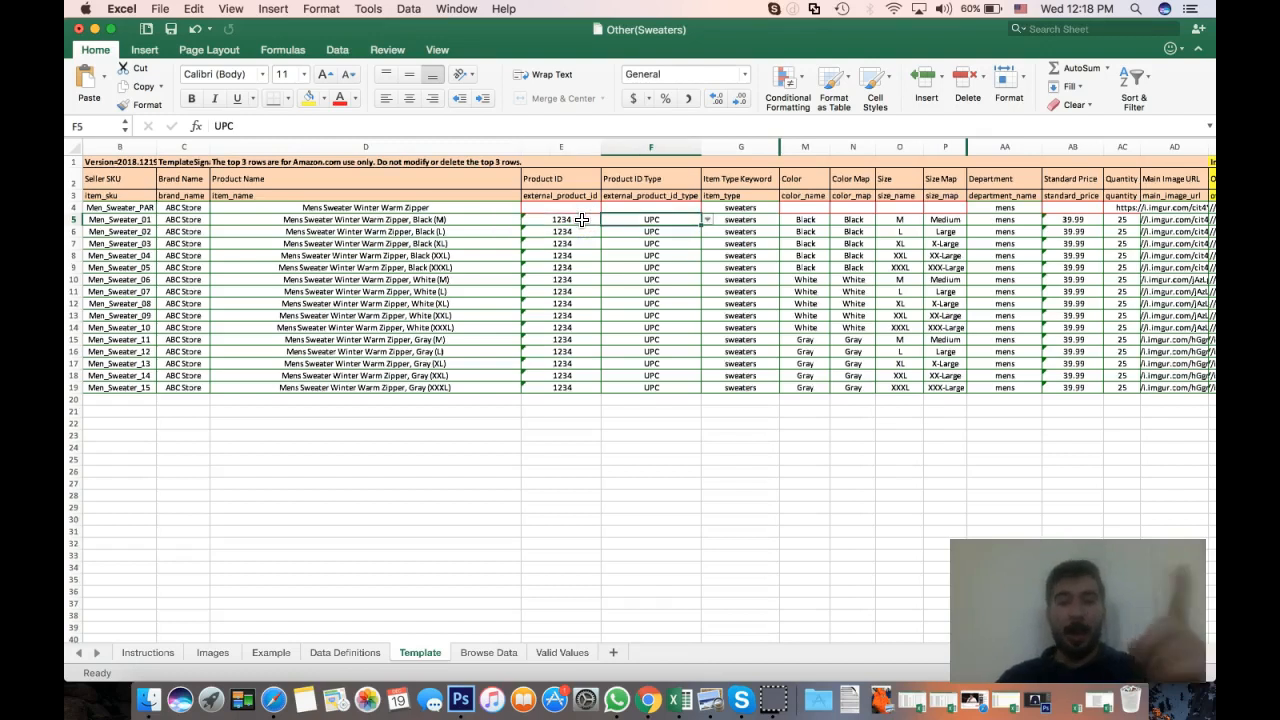
pyautogui.click(582, 219)
pyautogui.press('Right')
pyautogui.hotkey('shift', 'Down')
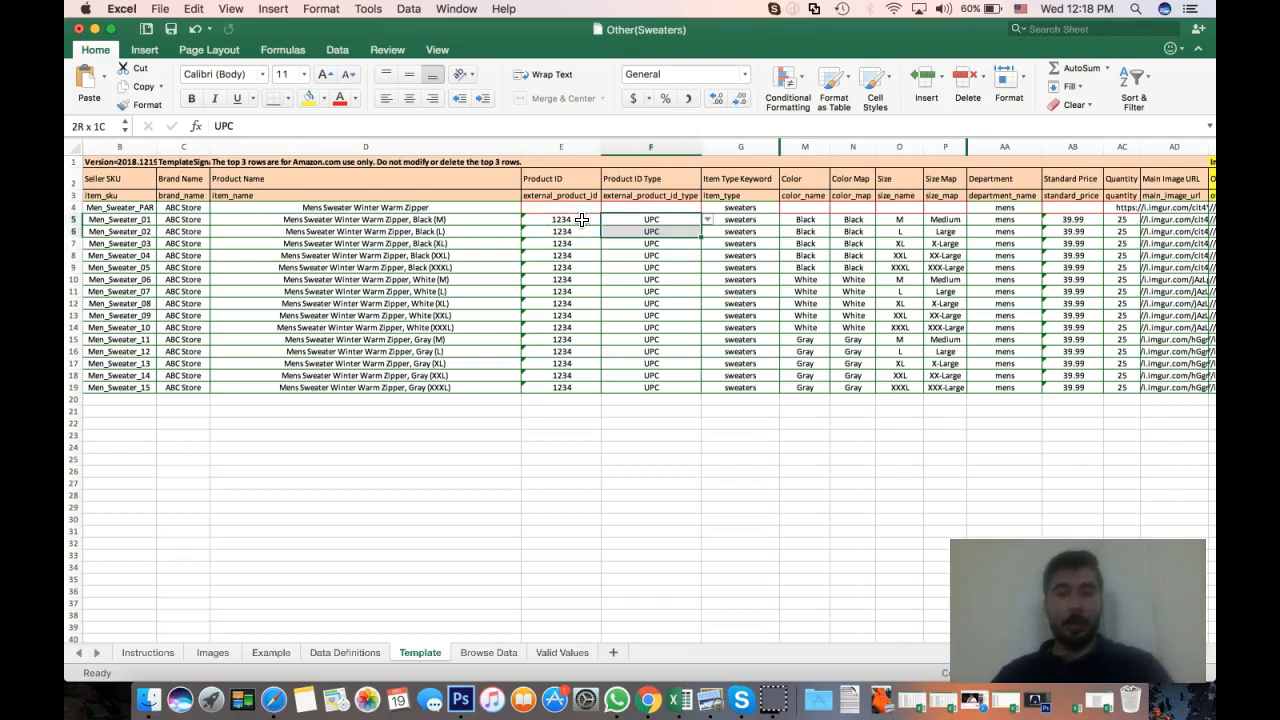
pyautogui.press('shift+super+Down')
pyautogui.press('Right')
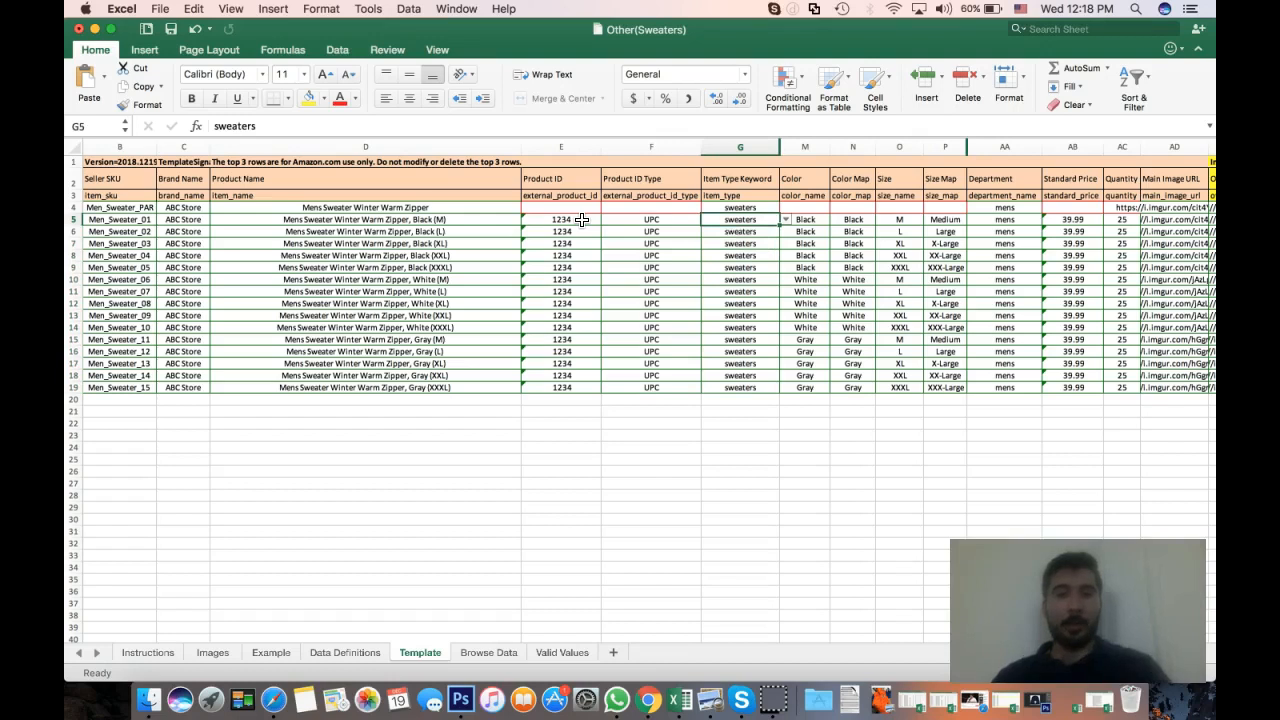
pyautogui.click(751, 206)
pyautogui.press('shift+super+Down')
pyautogui.press('Up')
pyautogui.press('Right')
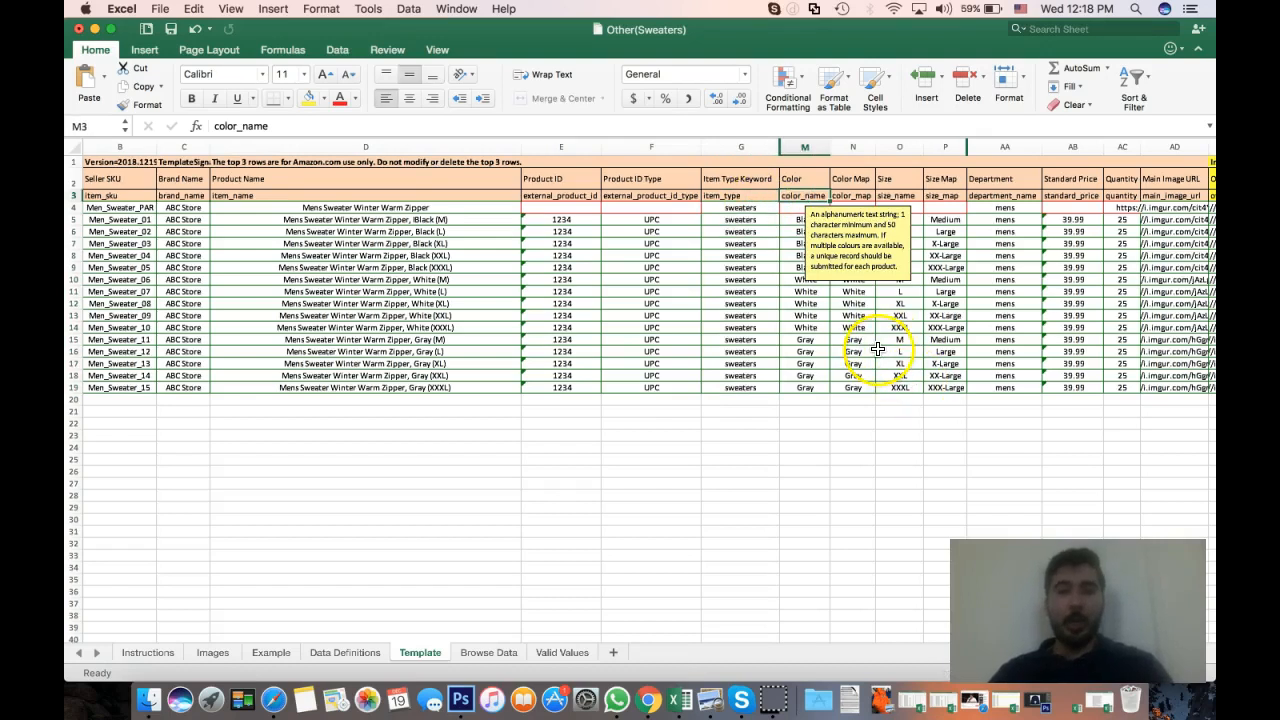
# Review the Color, Size, Department, Standard Price, Quantity and image URL columns of the sweater listings
pyautogui.click(899, 351)
pyautogui.hscroll(3, 843, 286)
pyautogui.click(680, 231)
pyautogui.hscroll(2, 758, 251)
pyautogui.hscroll(-2, 748, 248)
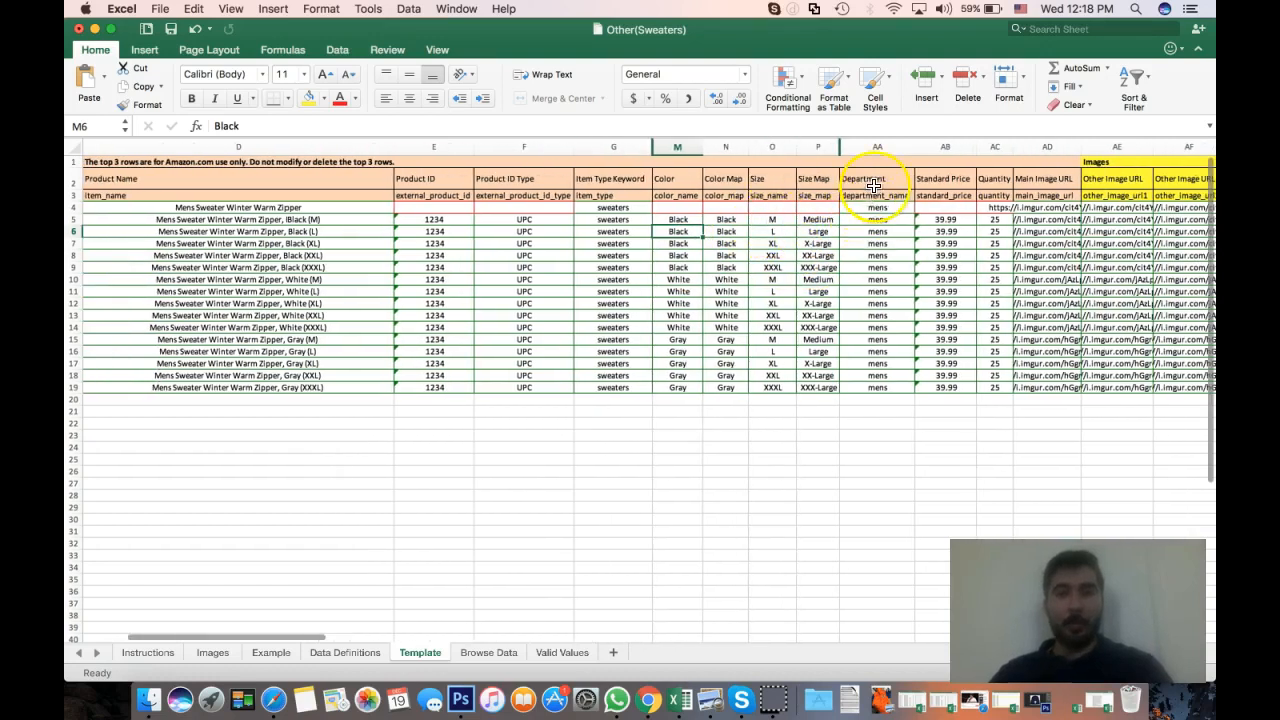
pyautogui.click(888, 267)
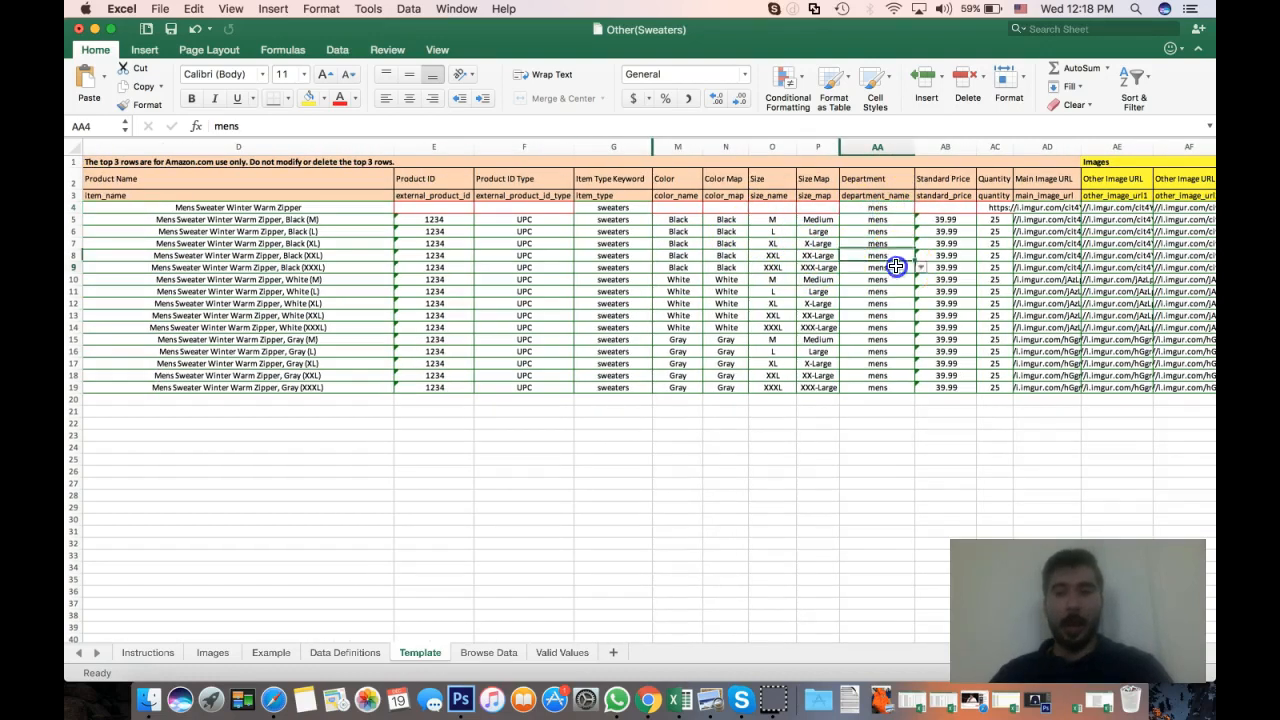
pyautogui.hscroll(4, 900, 270)
pyautogui.hscroll(2, 943, 285)
pyautogui.click(647, 229)
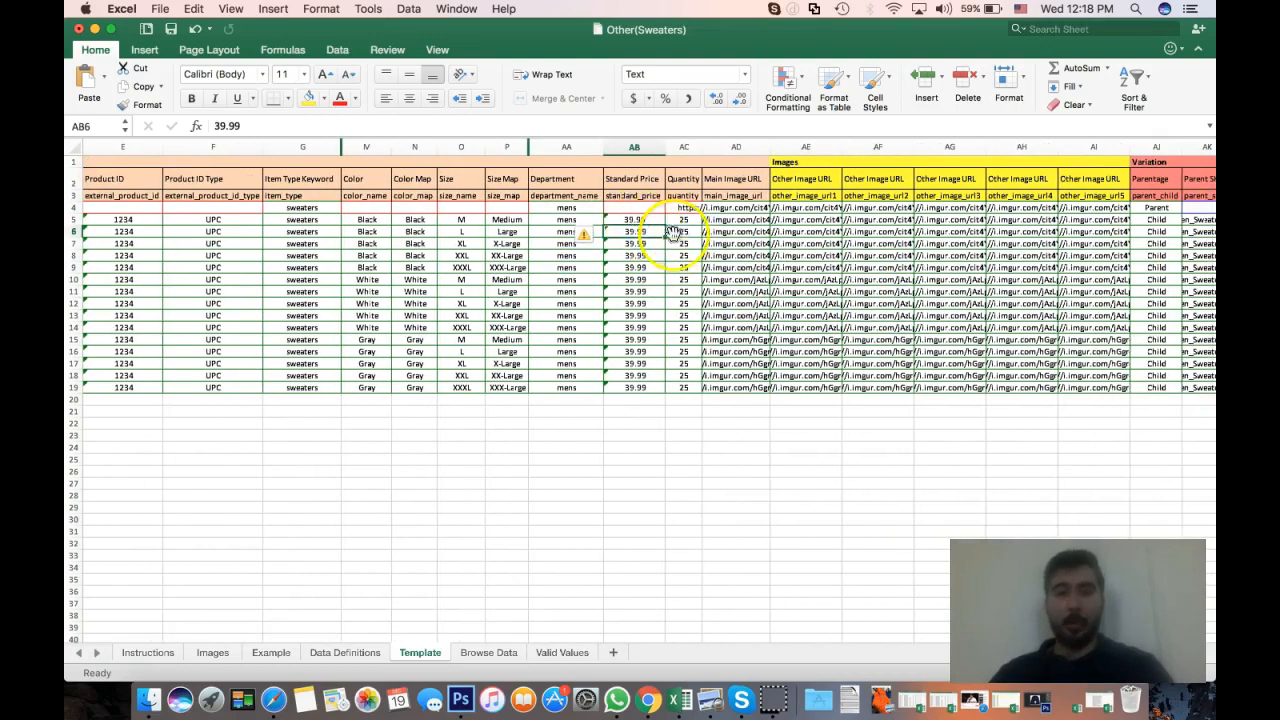
pyautogui.click(685, 230)
pyautogui.hscroll(5, 755, 245)
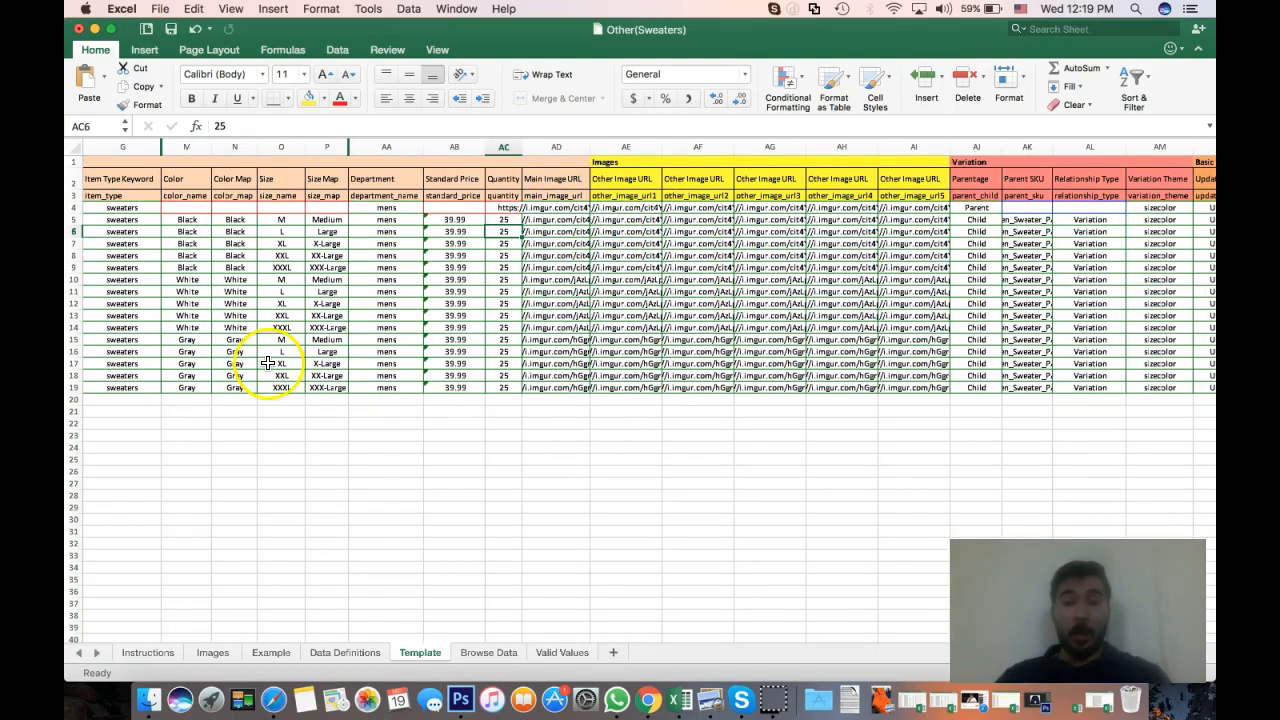
pyautogui.hscroll(2, 300, 394)
pyautogui.hscroll(10, 496, 312)
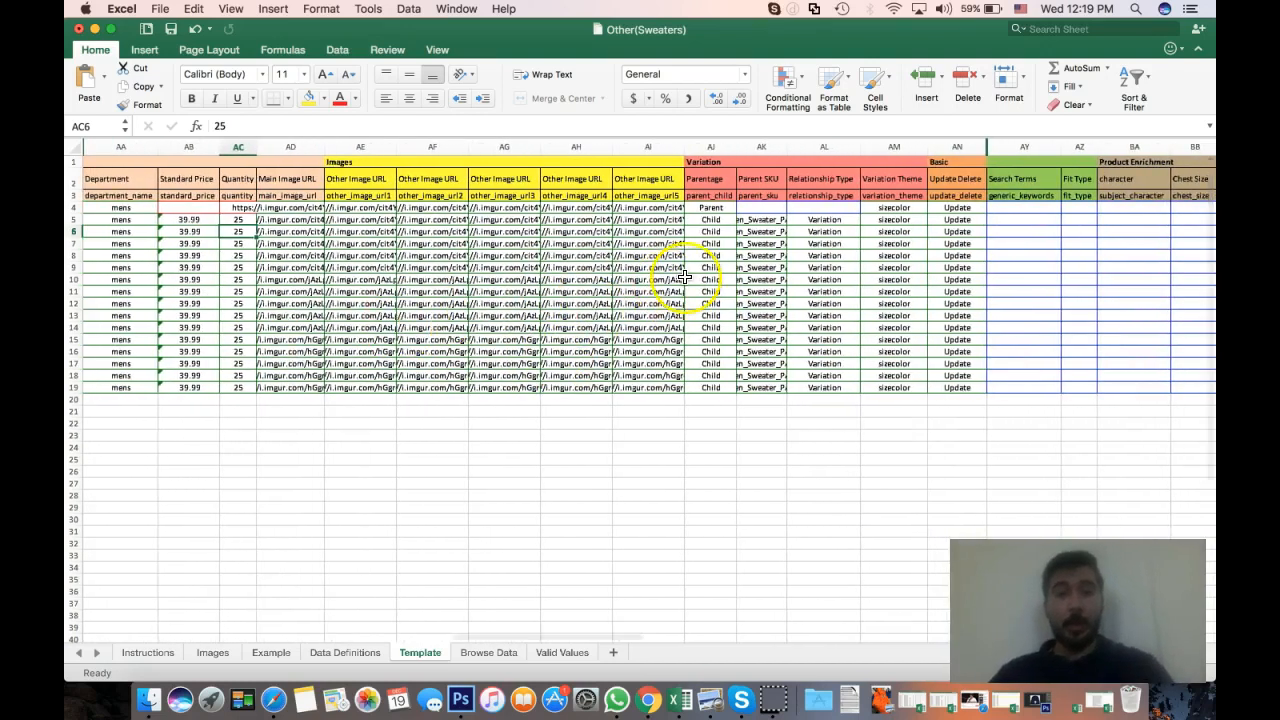
# Compare the parent row's Parentage, Parent SKU, Relationship Type and Variation Theme cells with those of the first child row
pyautogui.hscroll(2, 660, 265)
pyautogui.click(641, 207)
pyautogui.hotkey('shift', 'Right')
pyautogui.hotkey('shift', 'Right')
pyautogui.hotkey('shift', 'Right')
pyautogui.hotkey('shift', 'Right')
pyautogui.hotkey('shift', 'Left')
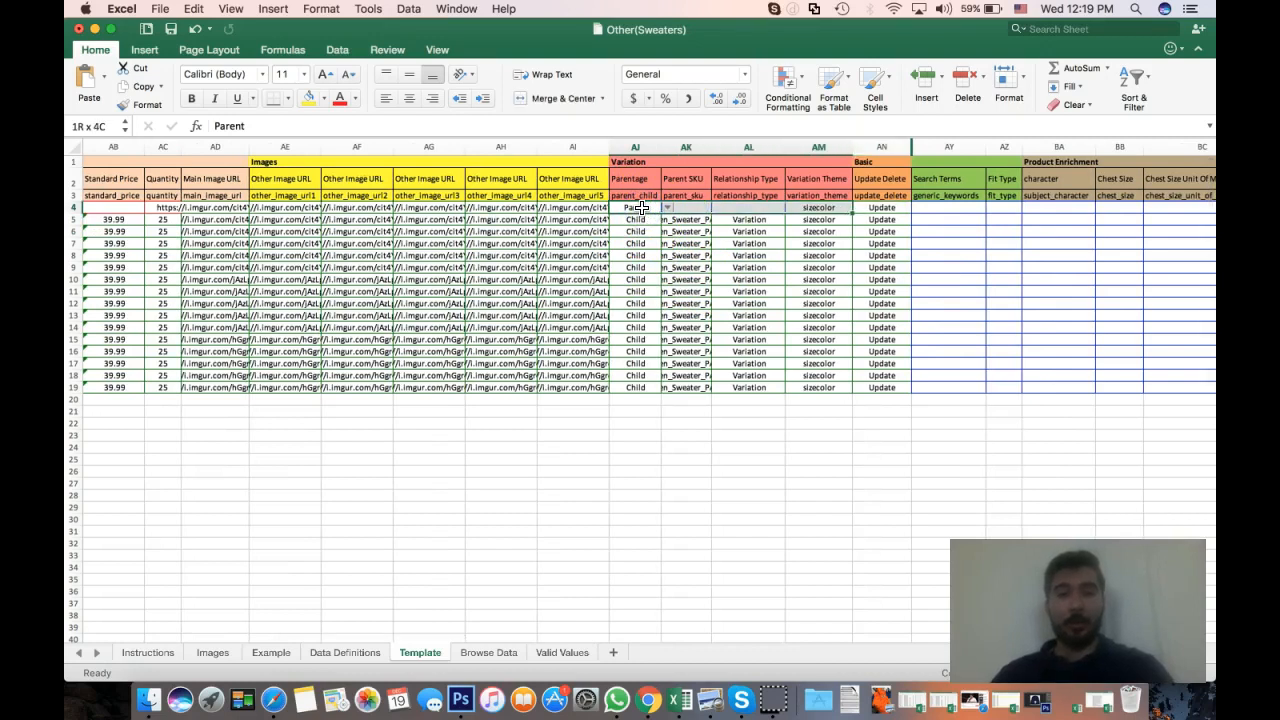
pyautogui.click(683, 244)
pyautogui.click(634, 207)
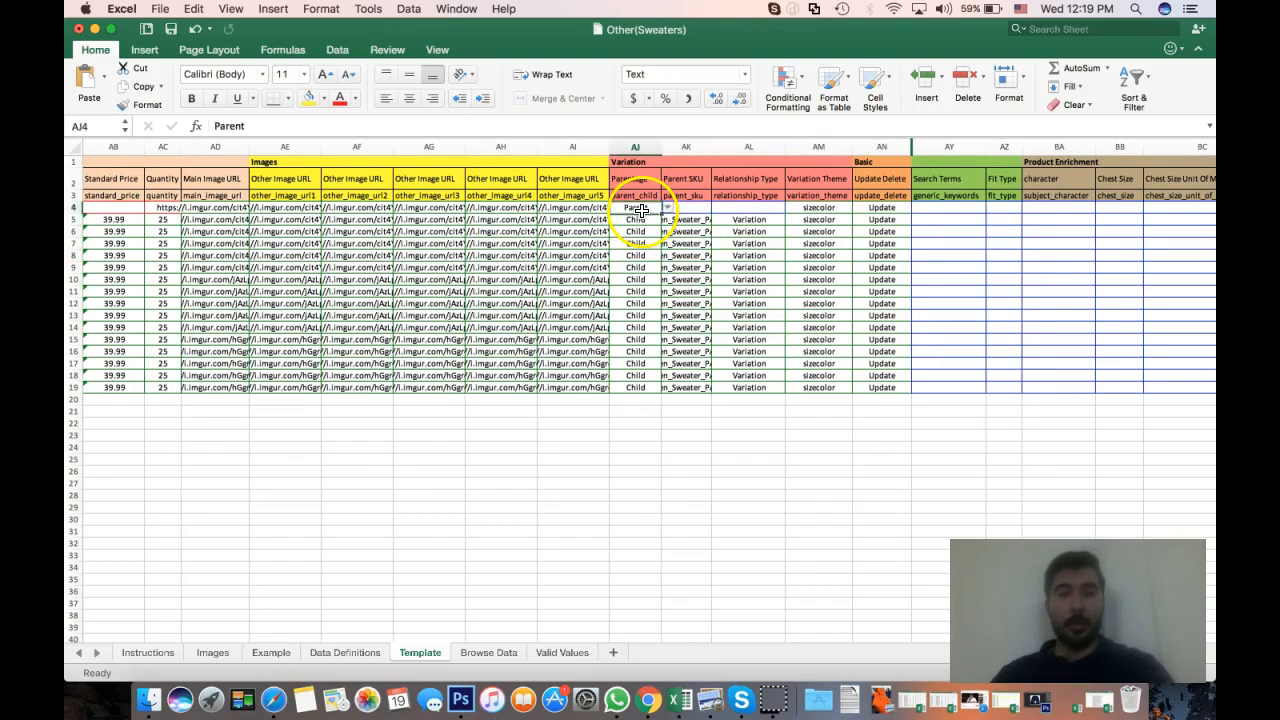
pyautogui.click(826, 207)
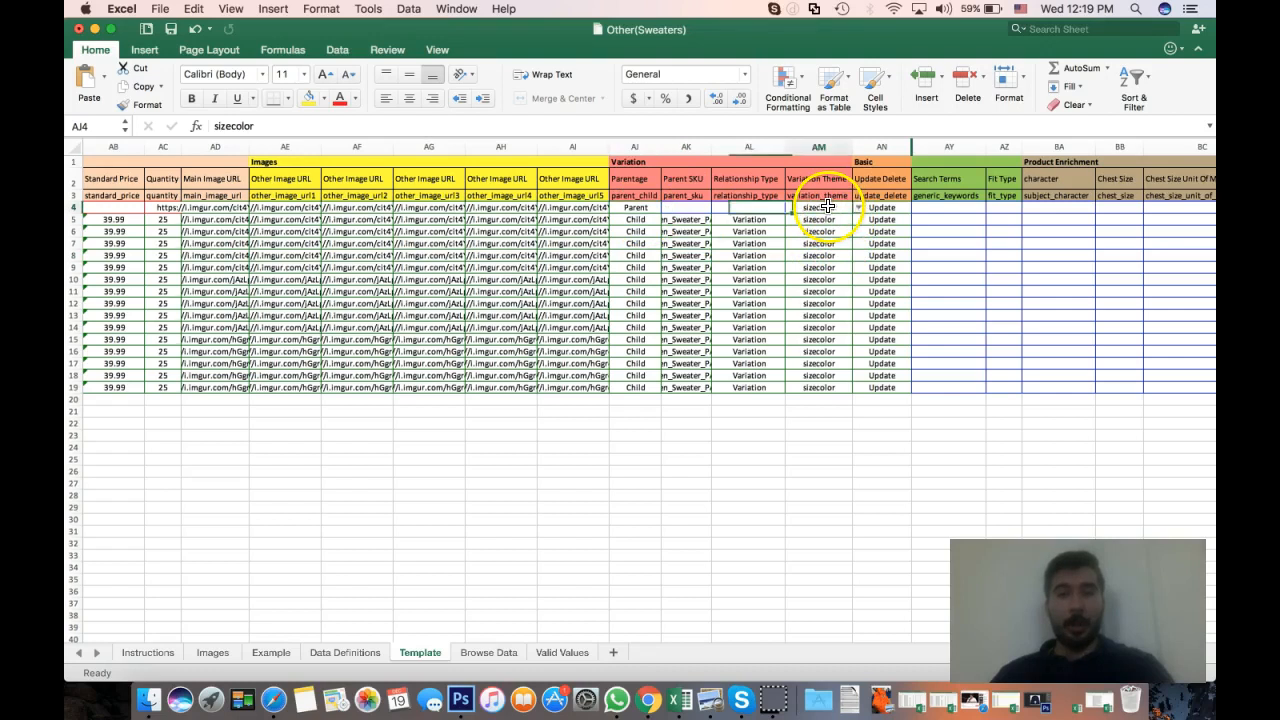
pyautogui.click(640, 222)
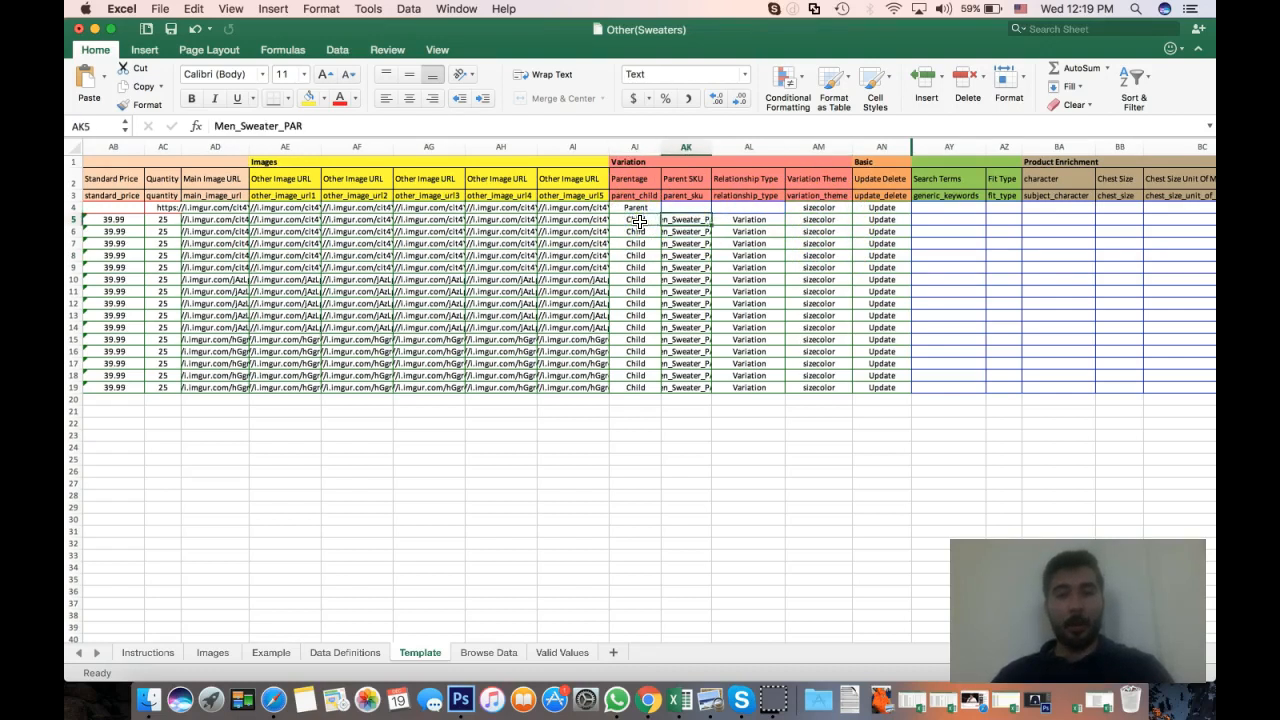
pyautogui.click(746, 219)
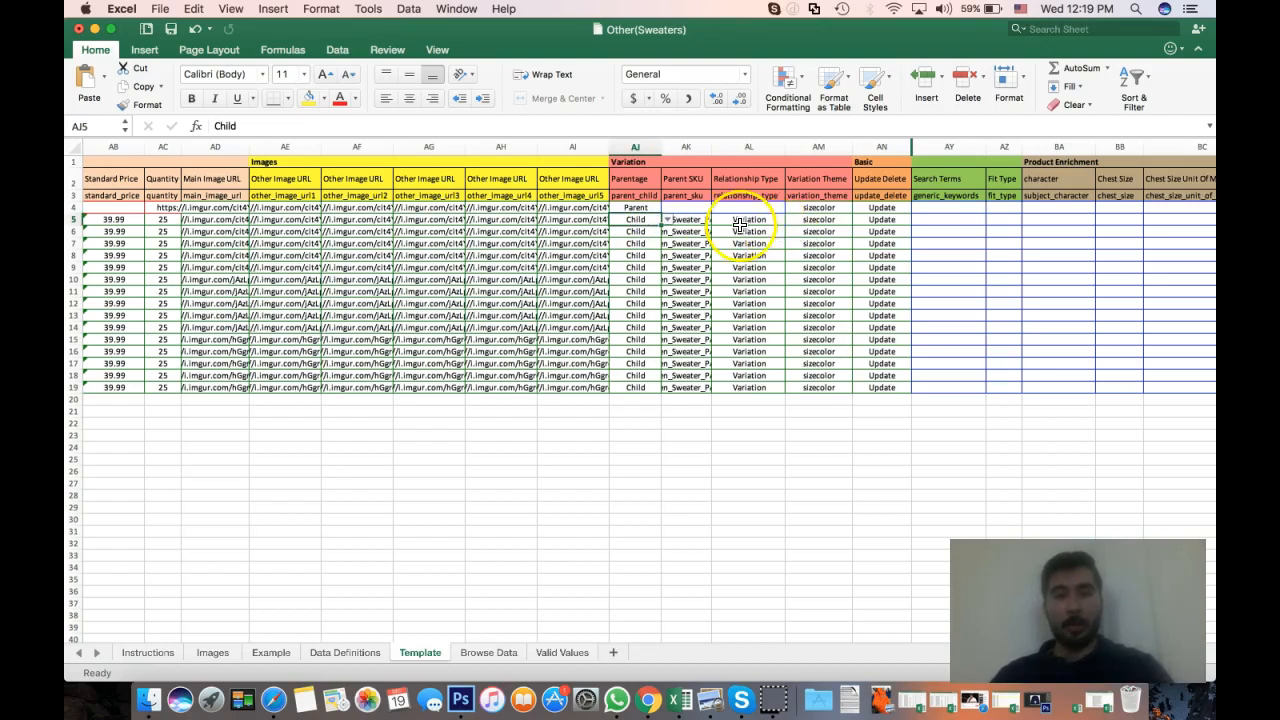
pyautogui.click(808, 222)
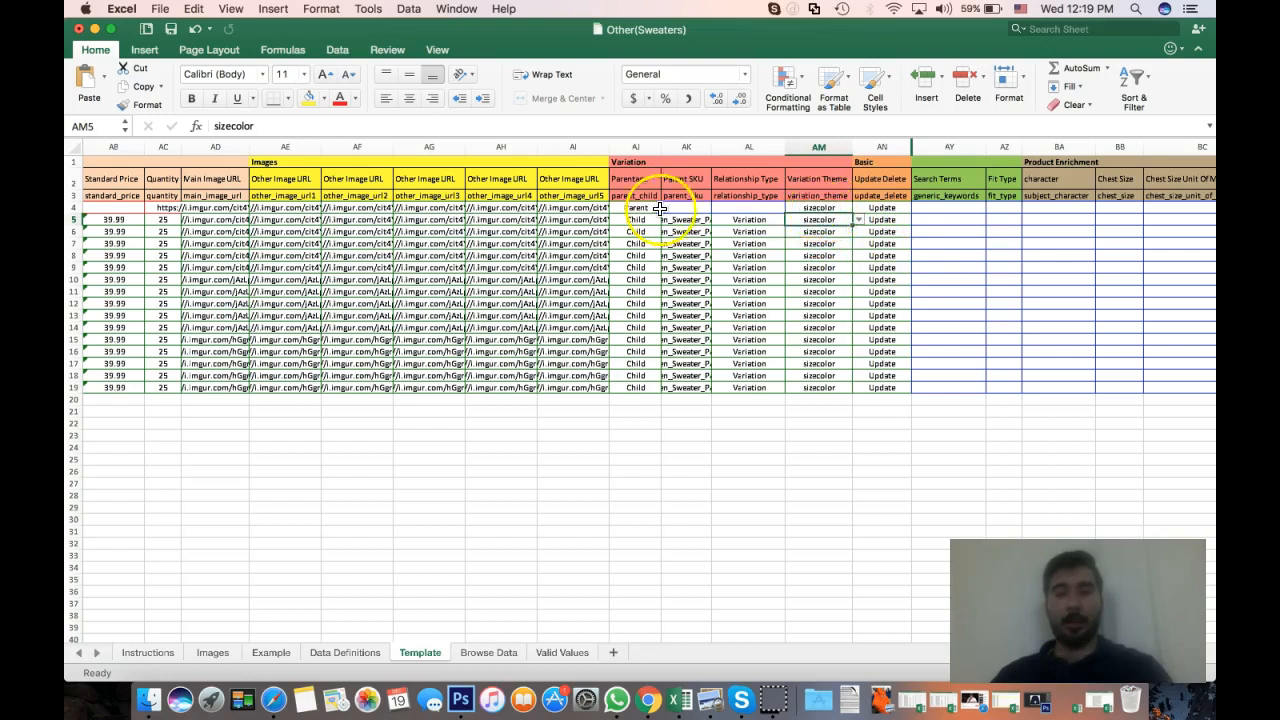
# Check the Update Delete column and the product detail and compliance sections, through to the Handling Time column in the Offer section
pyautogui.hscroll(2, 1004, 262)
pyautogui.hscroll(-1, 1004, 262)
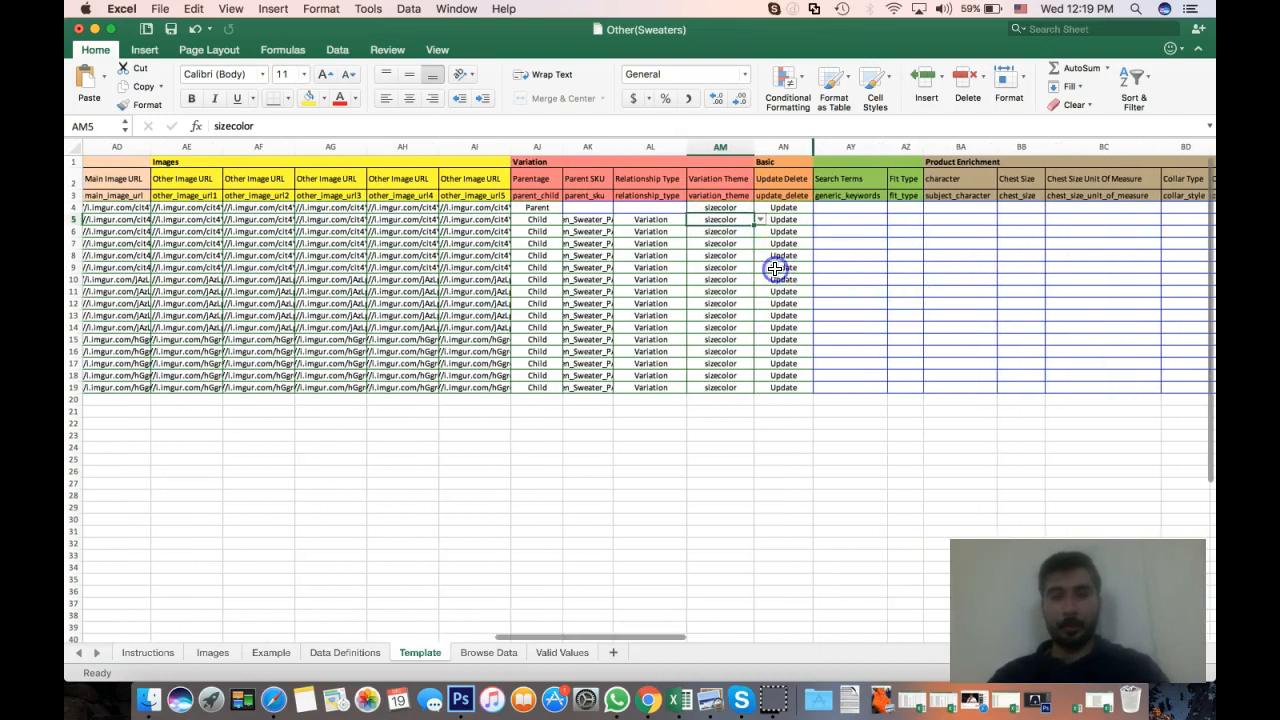
pyautogui.click(828, 254)
pyautogui.click(783, 243)
pyautogui.hscroll(15, 900, 285)
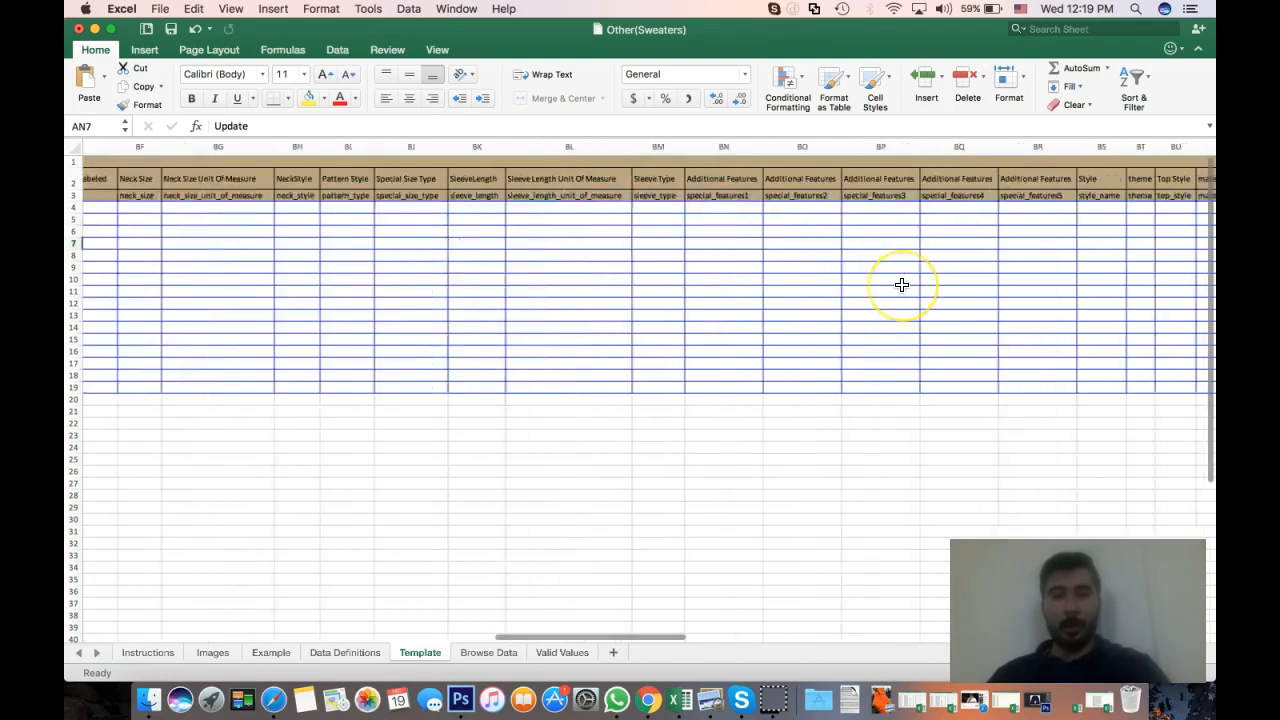
pyautogui.hscroll(10, 901, 285)
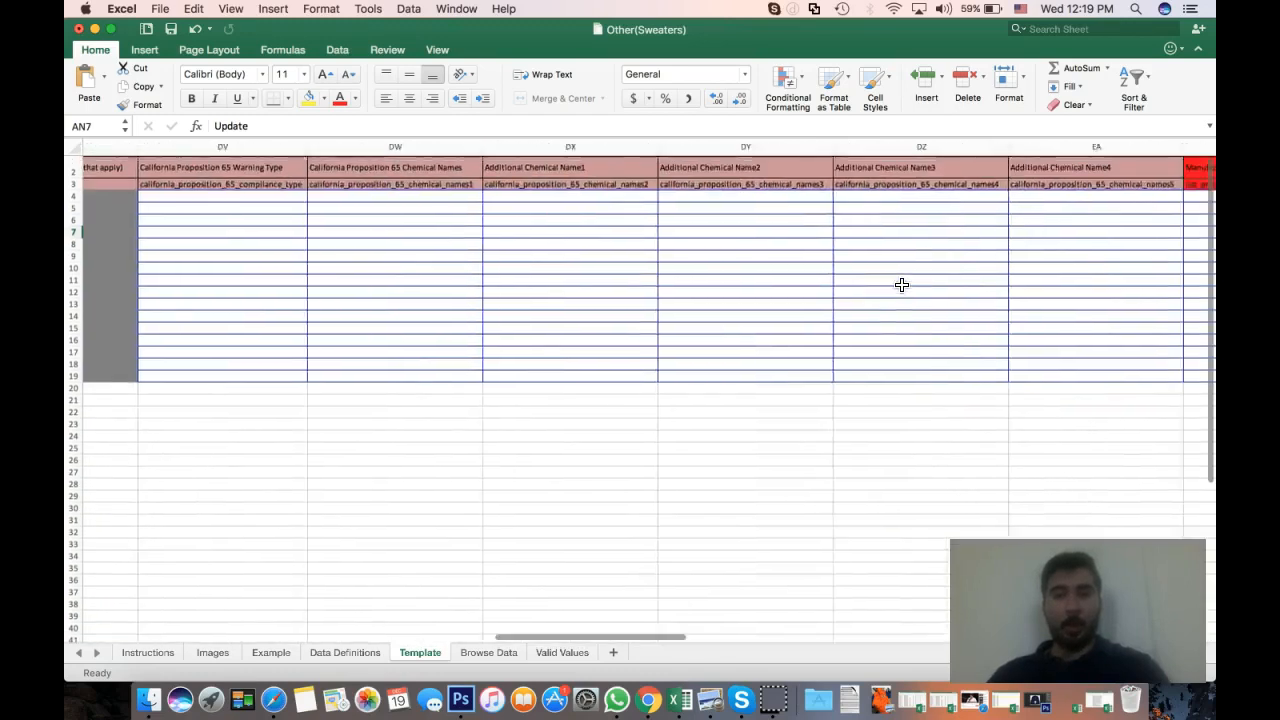
pyautogui.hscroll(1, 908, 273)
pyautogui.click(861, 210)
pyautogui.press('super+shift+Down')
pyautogui.press('Down')
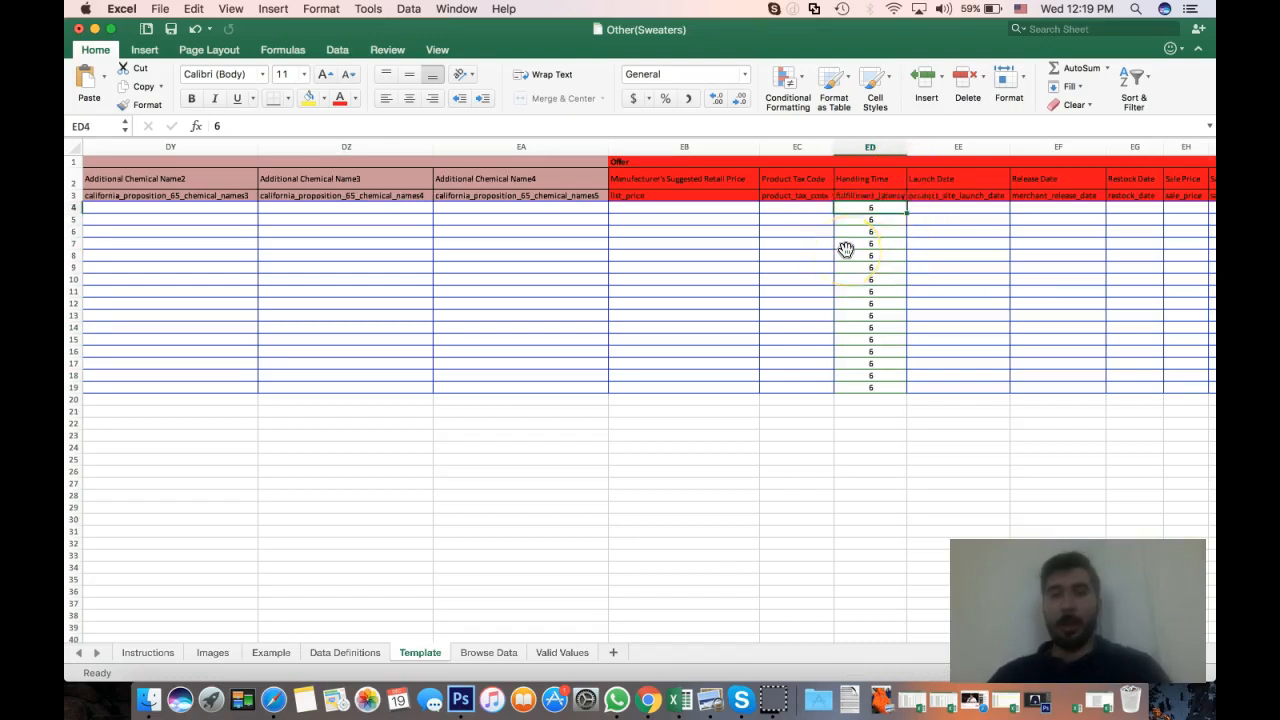
# Return to the start of the template and recheck the child rows' Product ID entries, E5 to E19, against their Product ID Type
pyautogui.hscroll(-20, 846, 249)
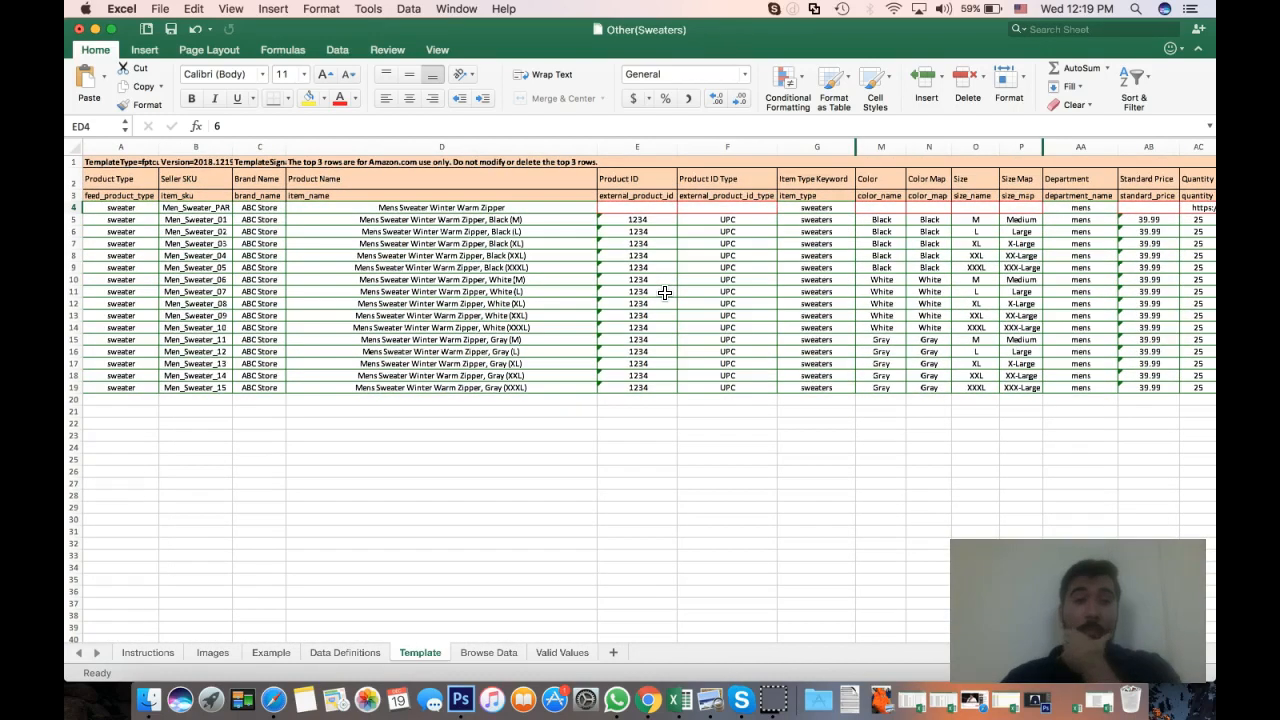
pyautogui.hscroll(-3, 209, 233)
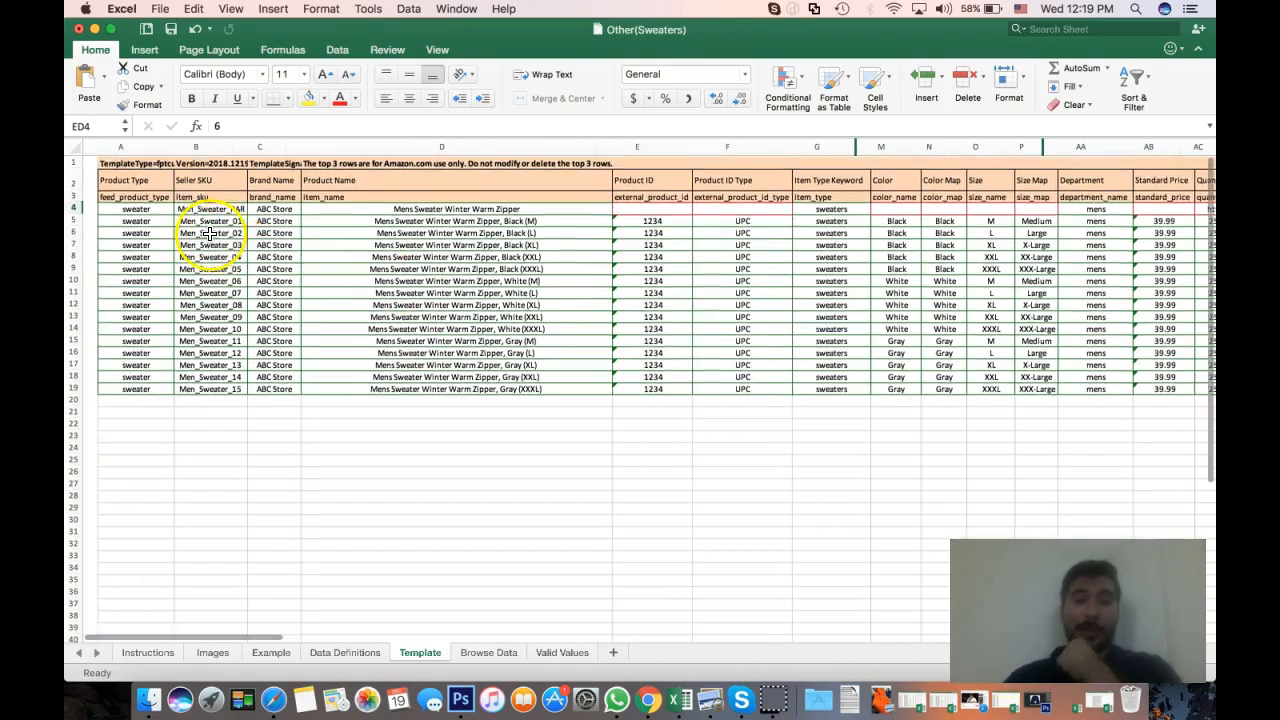
pyautogui.click(637, 220)
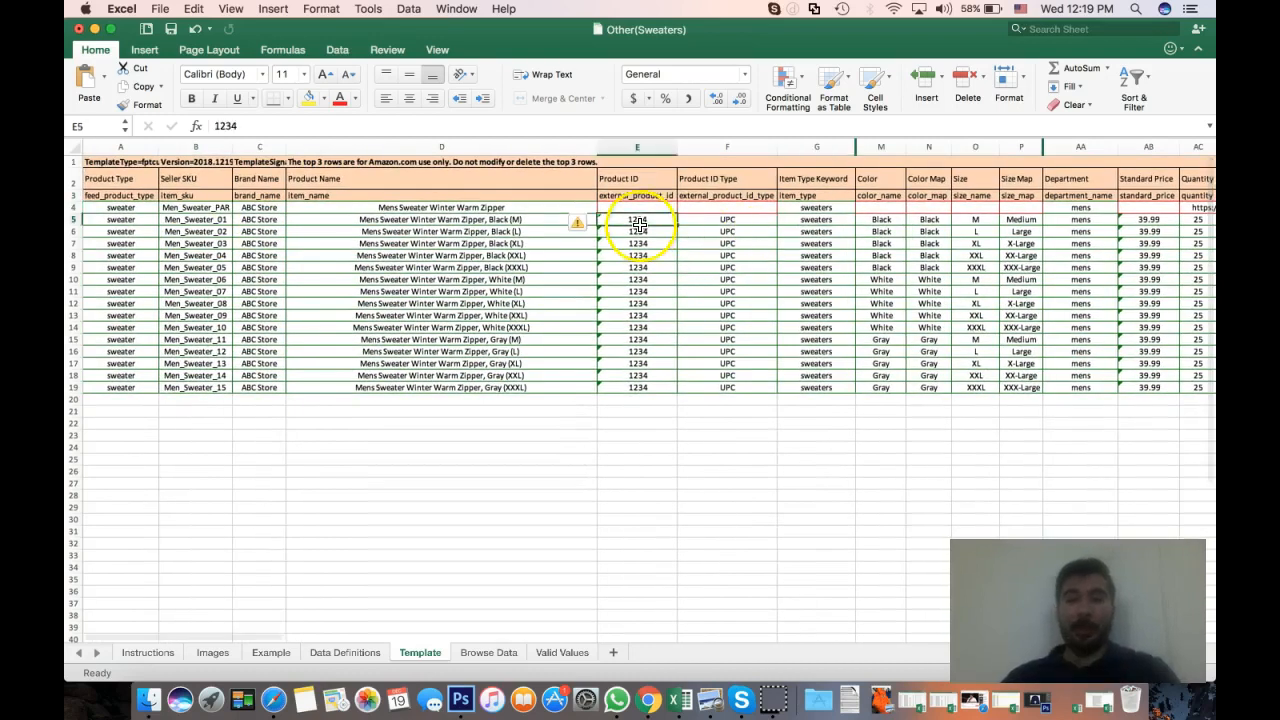
pyautogui.press('super+shift+Down')
pyautogui.press('Right')
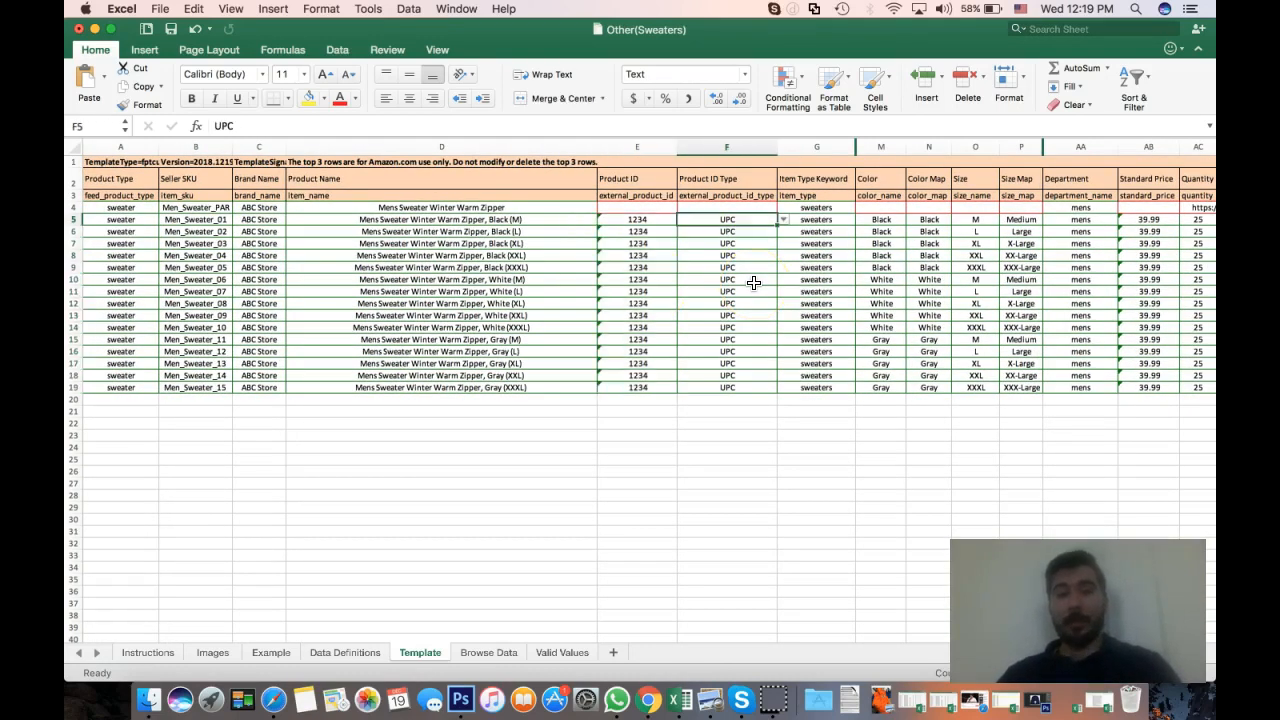
pyautogui.press('Left')
pyautogui.press('super+shift+Down')
pyautogui.press('Right')
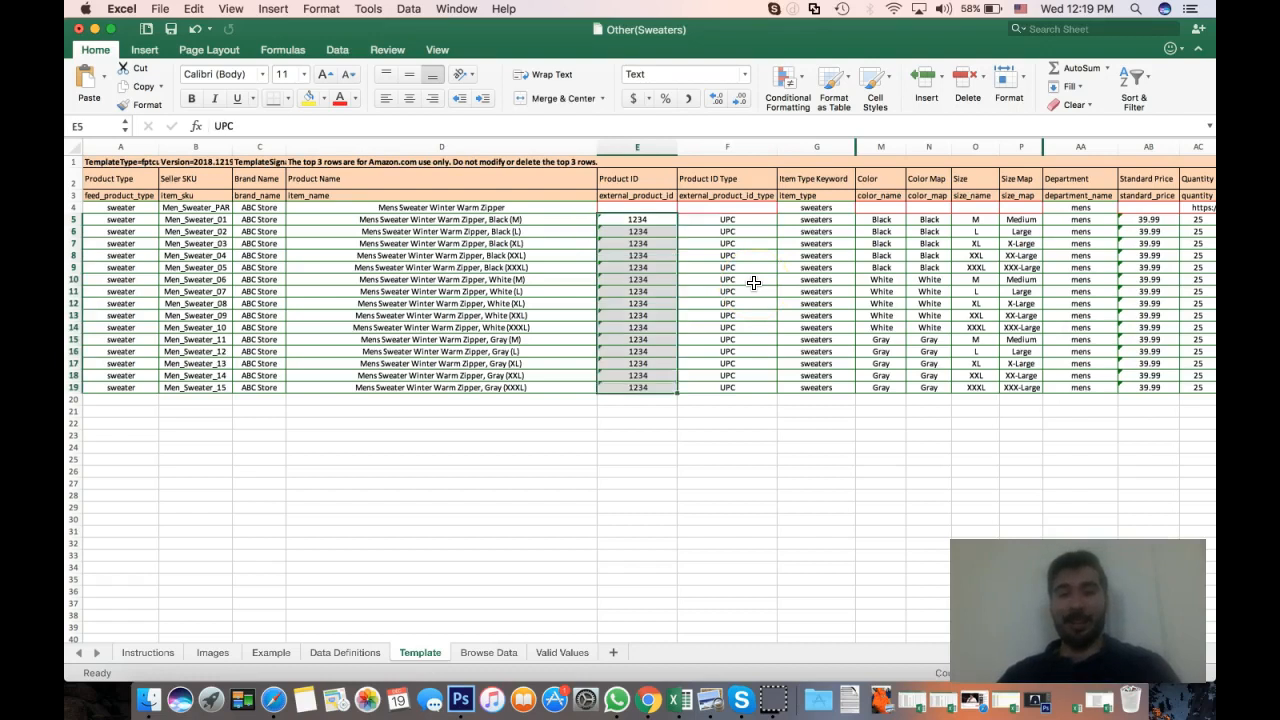
pyautogui.press('Left')
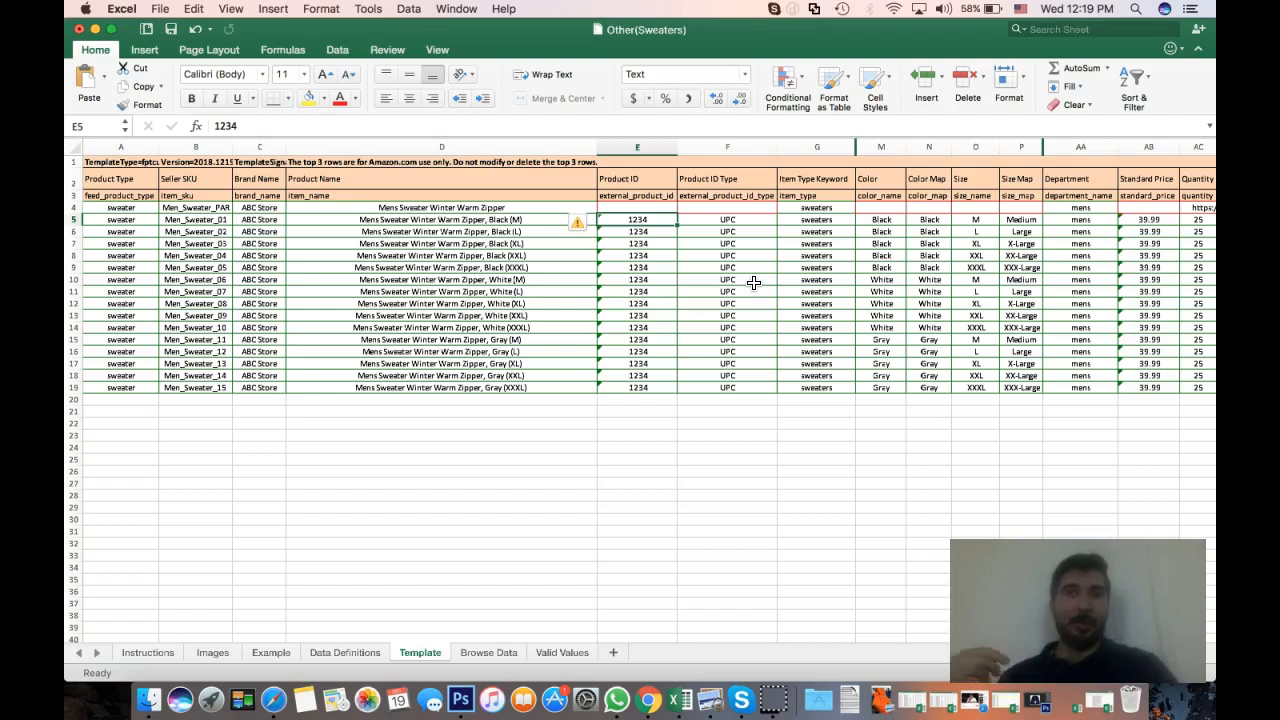
pyautogui.press('super+shift+Down')
pyautogui.press('Right')
pyautogui.press('Left')
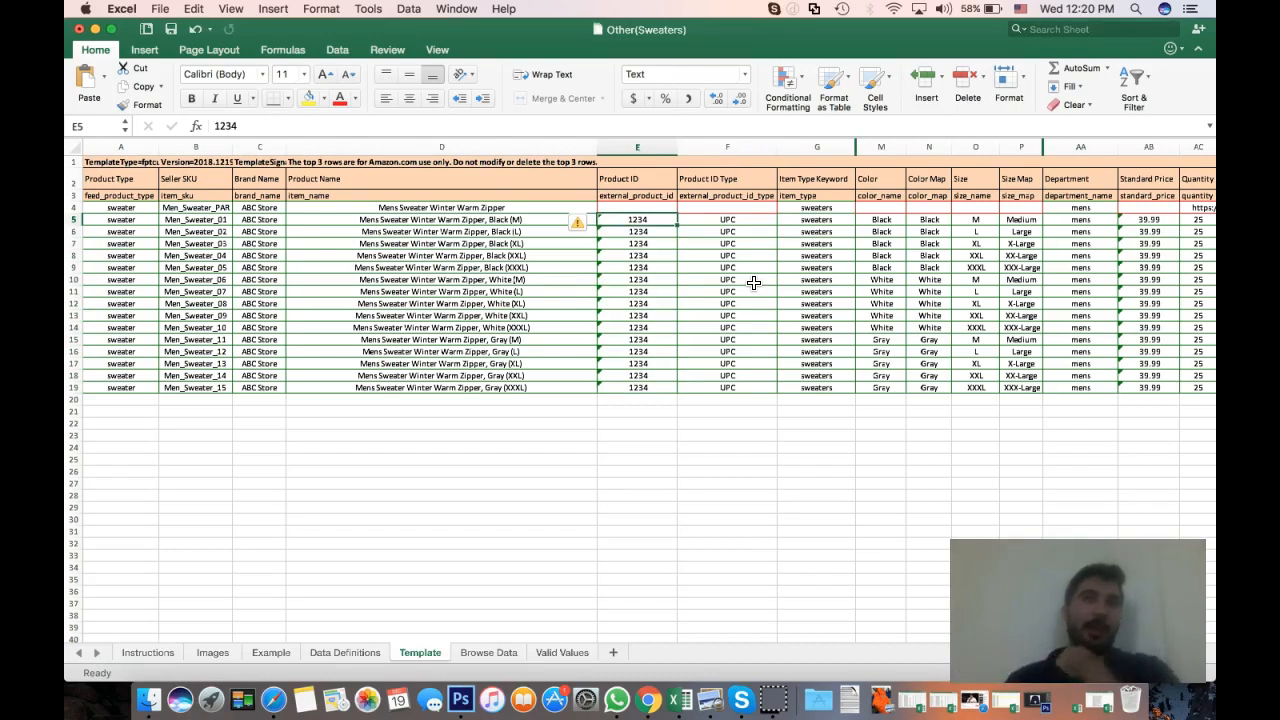
pyautogui.hscroll(2, 880, 268)
pyautogui.hscroll(-2, 677, 274)
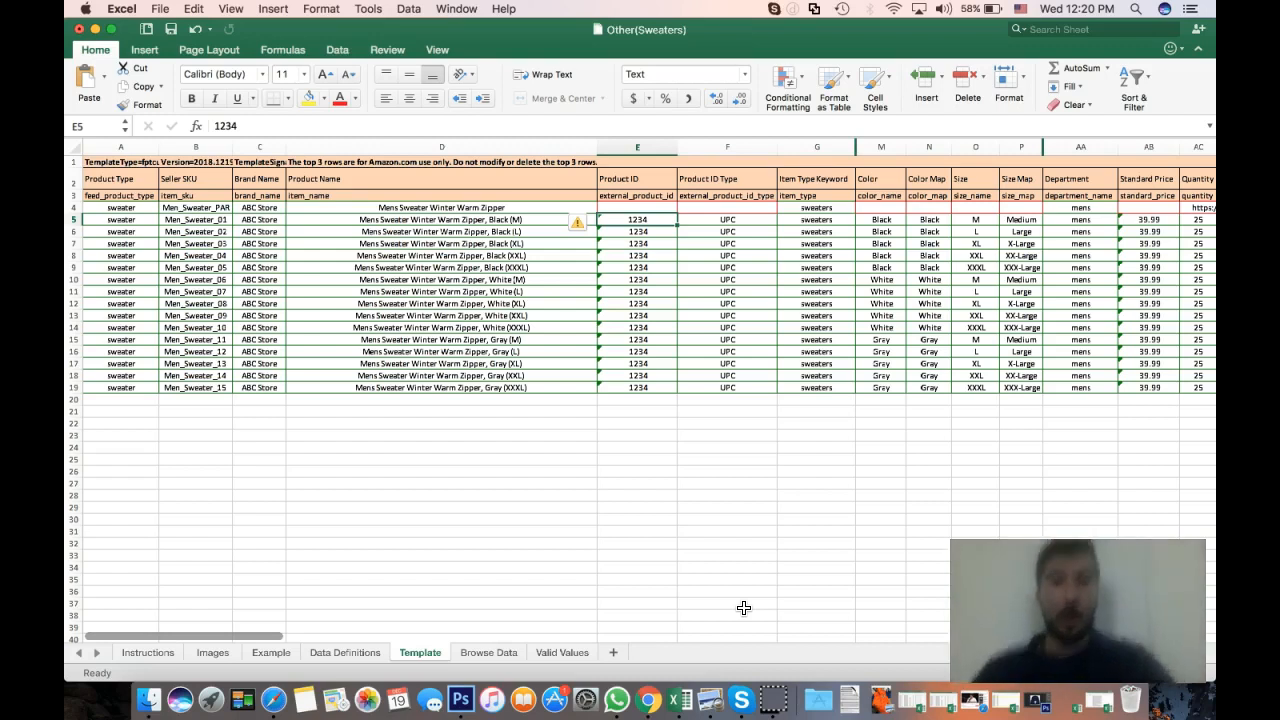
pyautogui.hscroll(10, 871, 408)
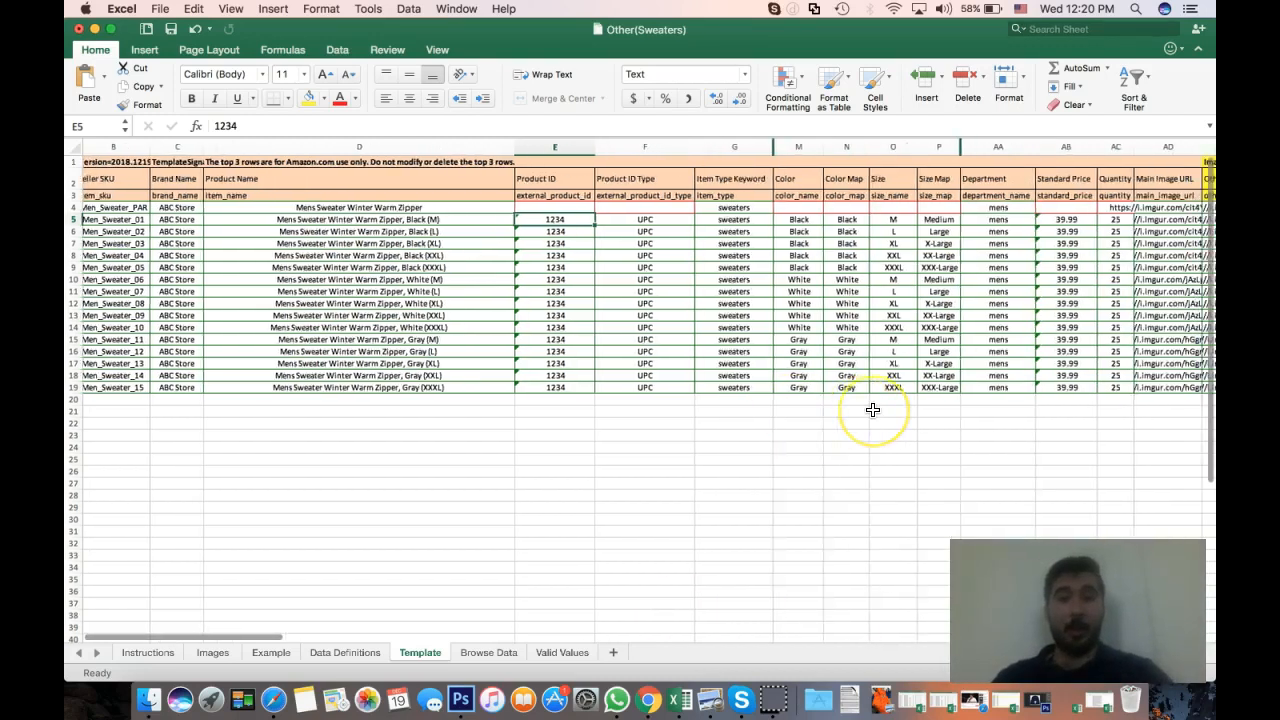
pyautogui.hscroll(-10, 803, 375)
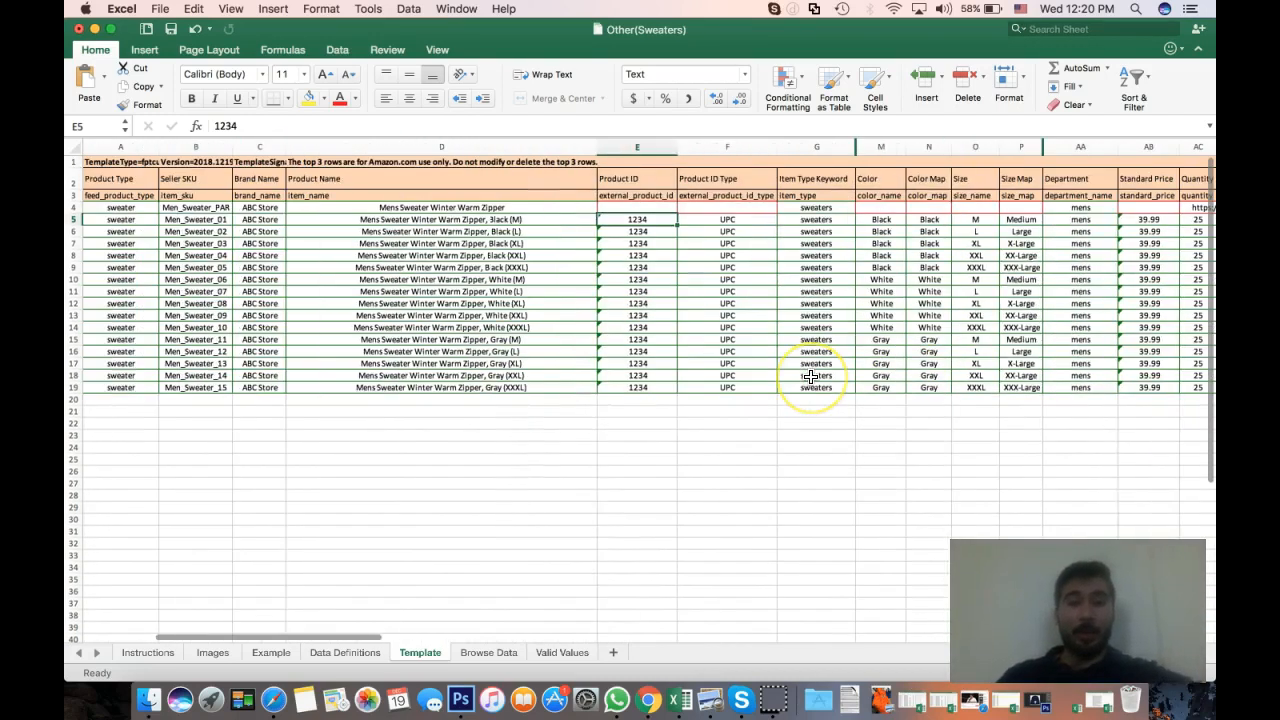